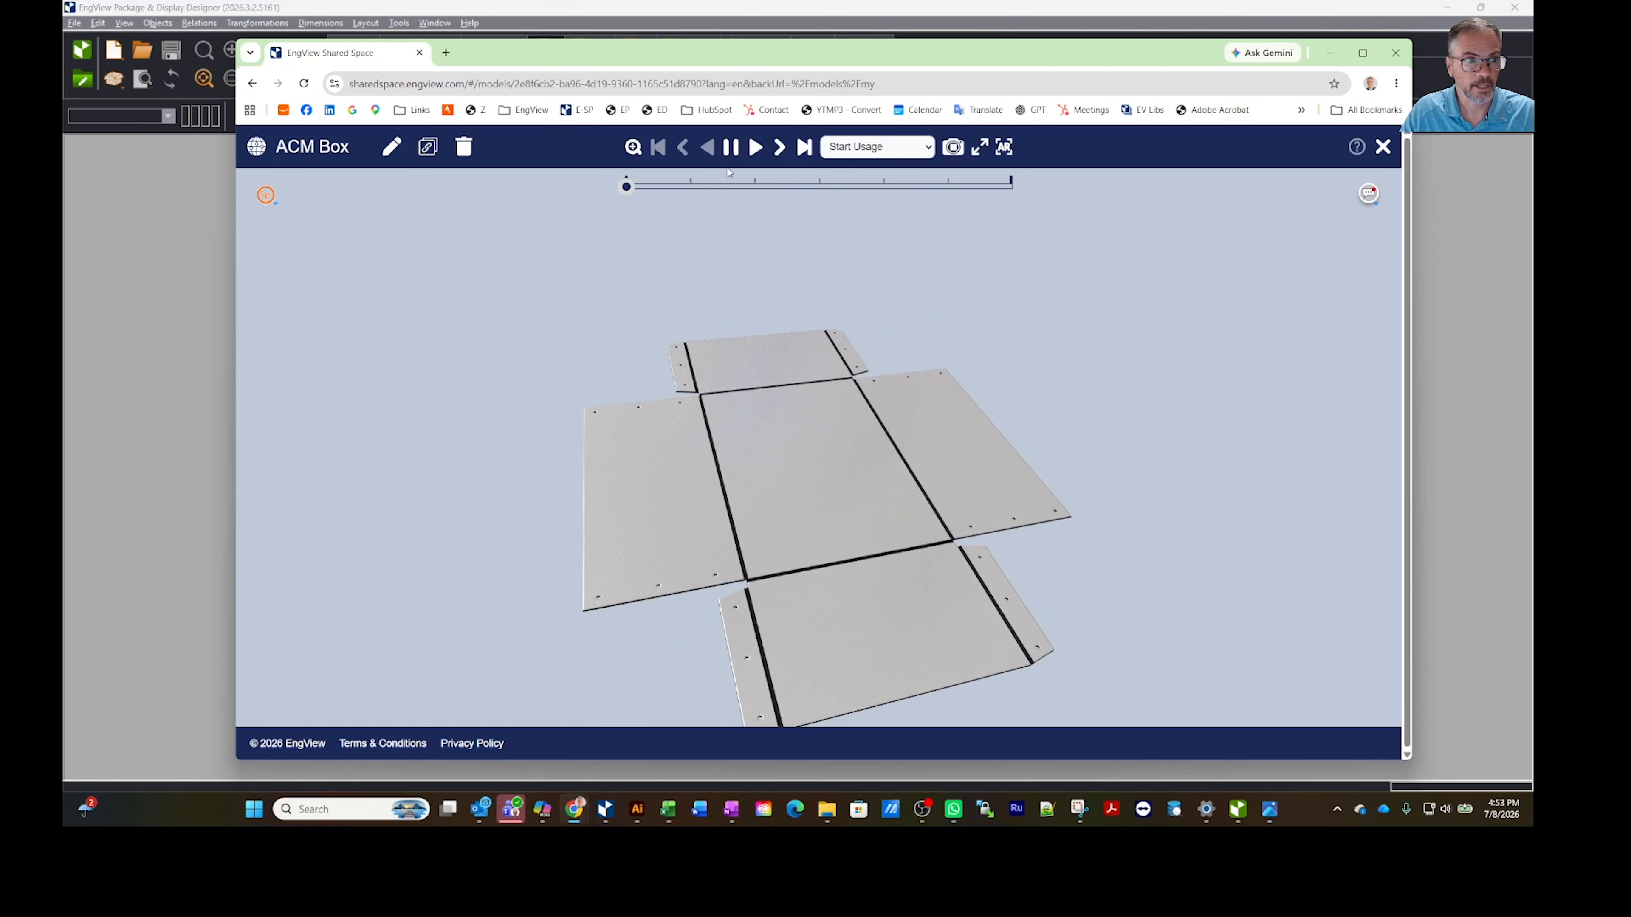
Step: Scrub the ACM Box model between its flat and folded states, orbit around it, and return to Package & Display Designer
left_click_drag(634, 190, 1120, 235)
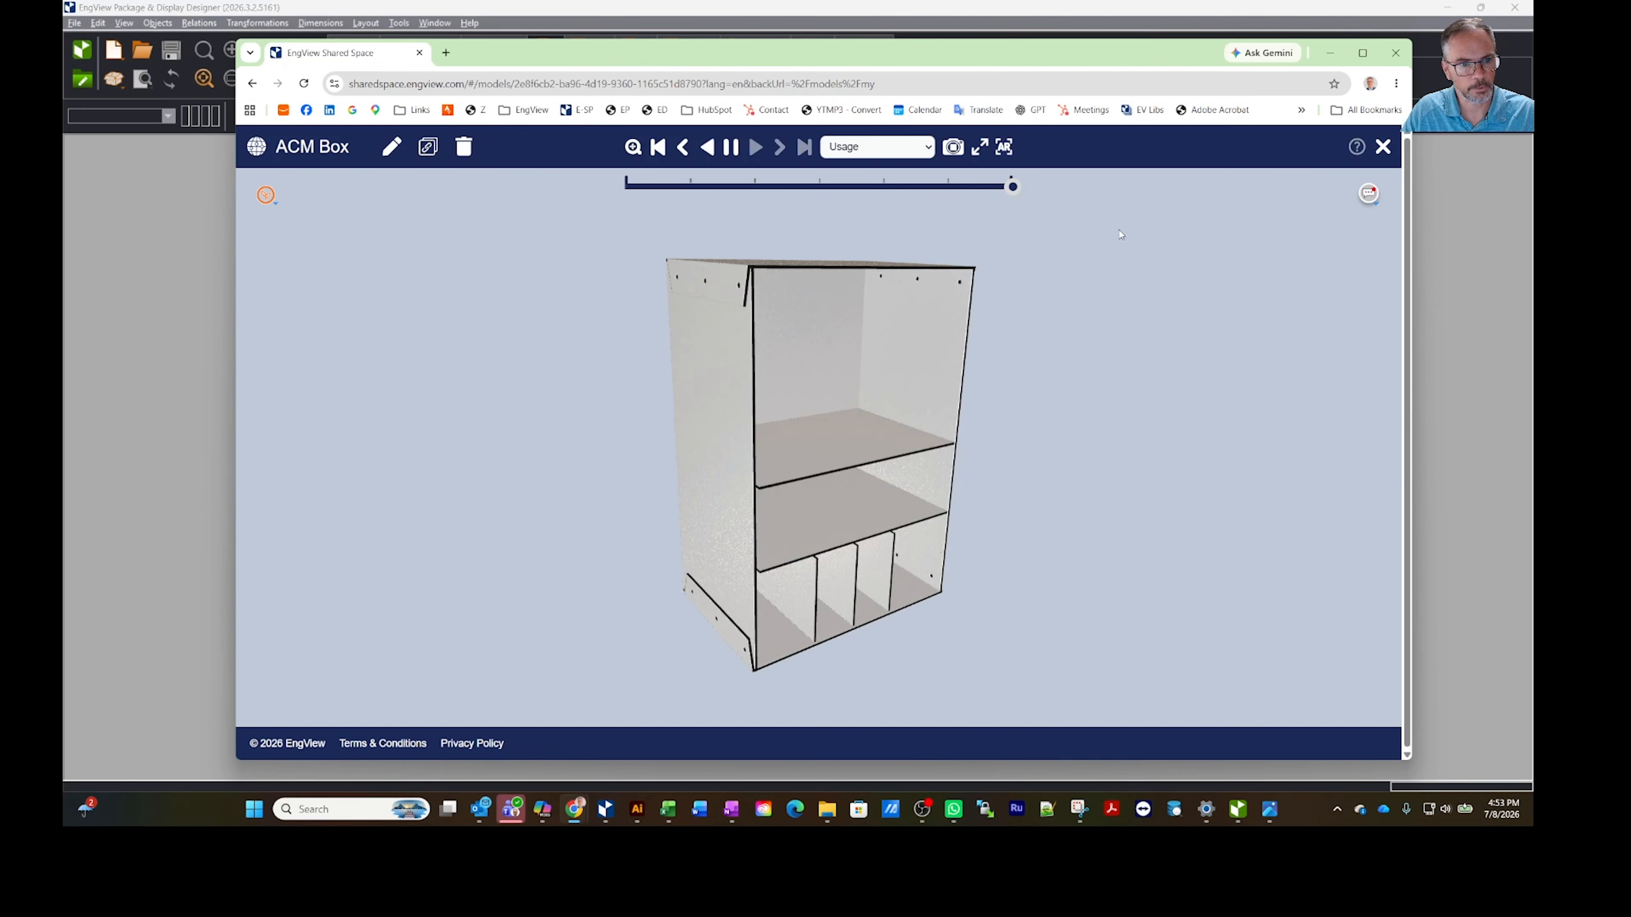
left_click_drag(1035, 446, 641, 202)
left_click_drag(835, 417, 997, 535)
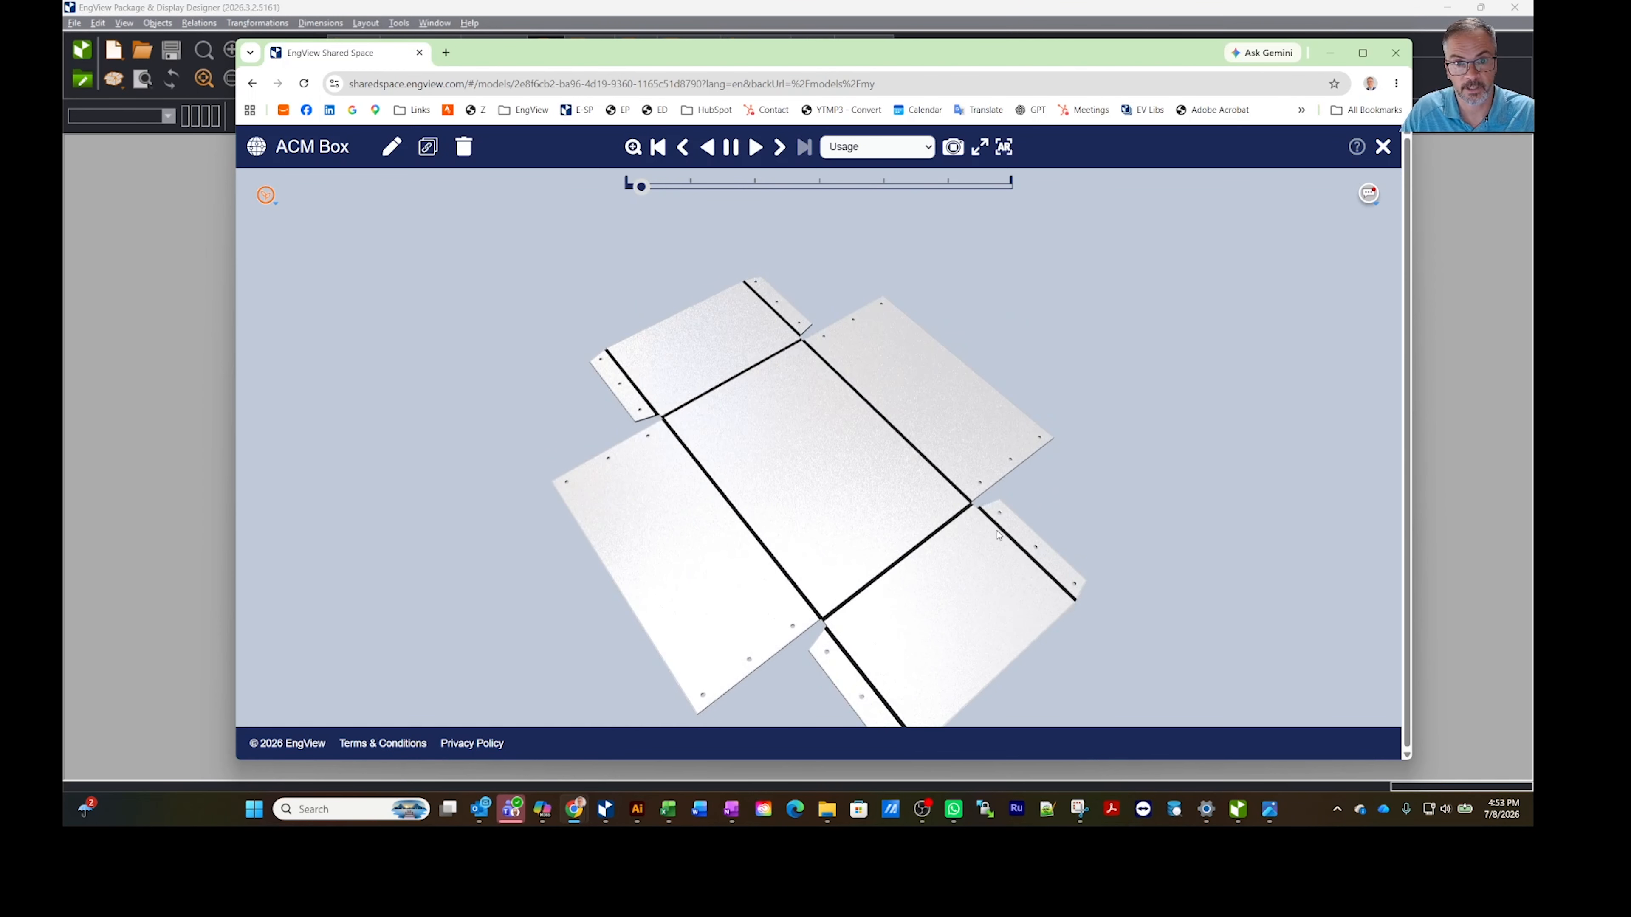
left_click(1330, 54)
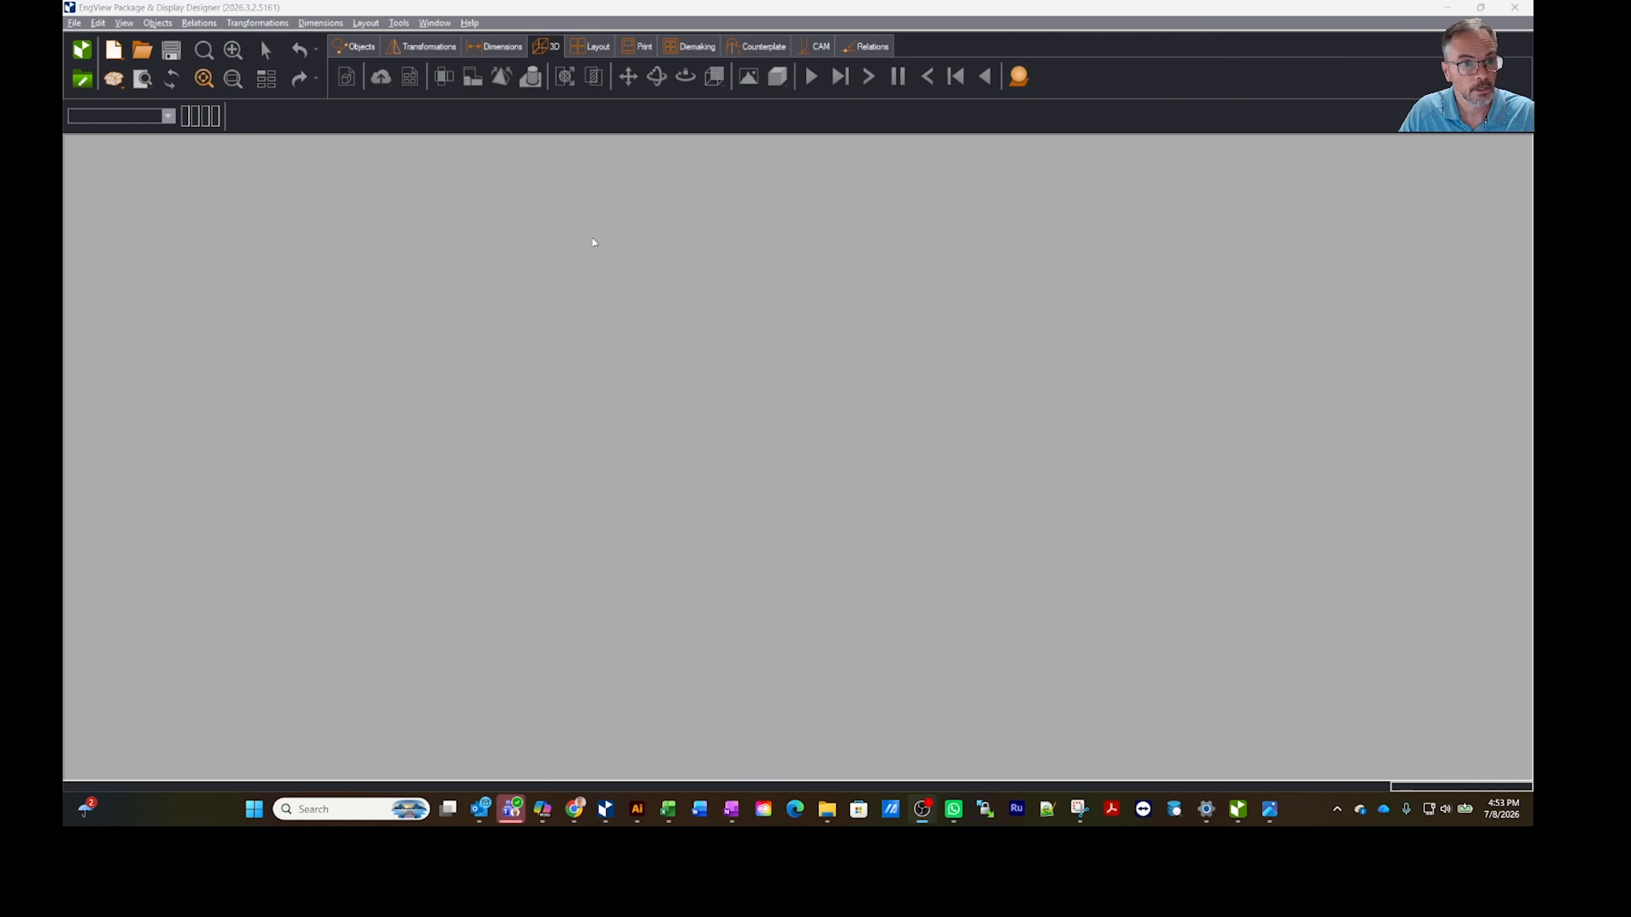
Step: Bring up the Packaging Library Index web page for a look, and return to the design program
left_click(120, 80)
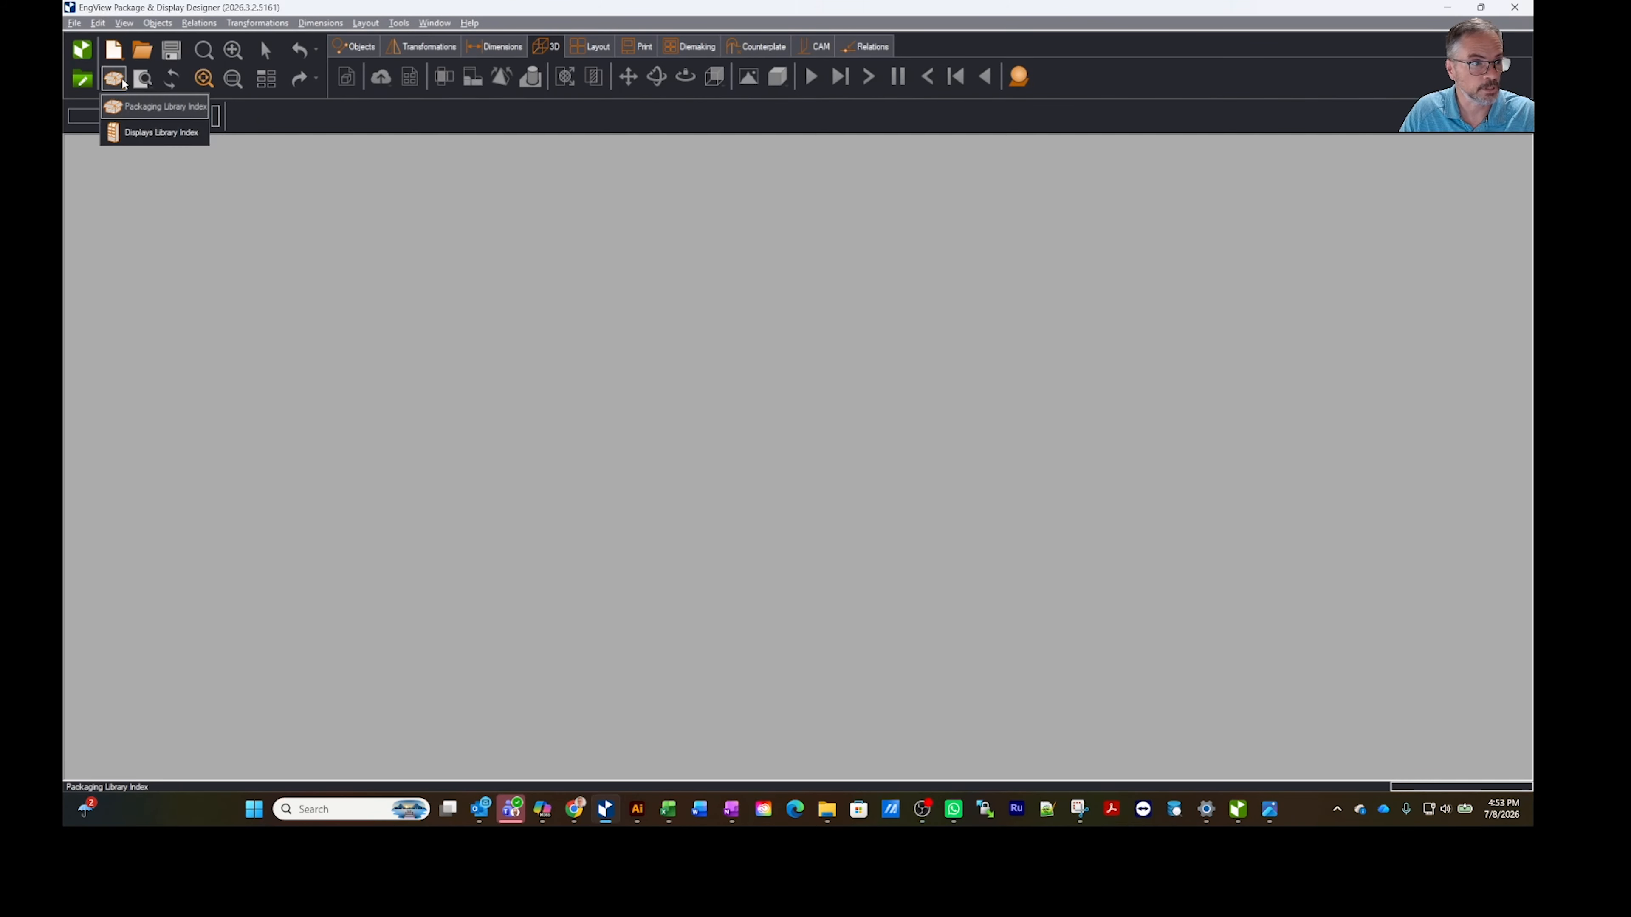
left_click(123, 107)
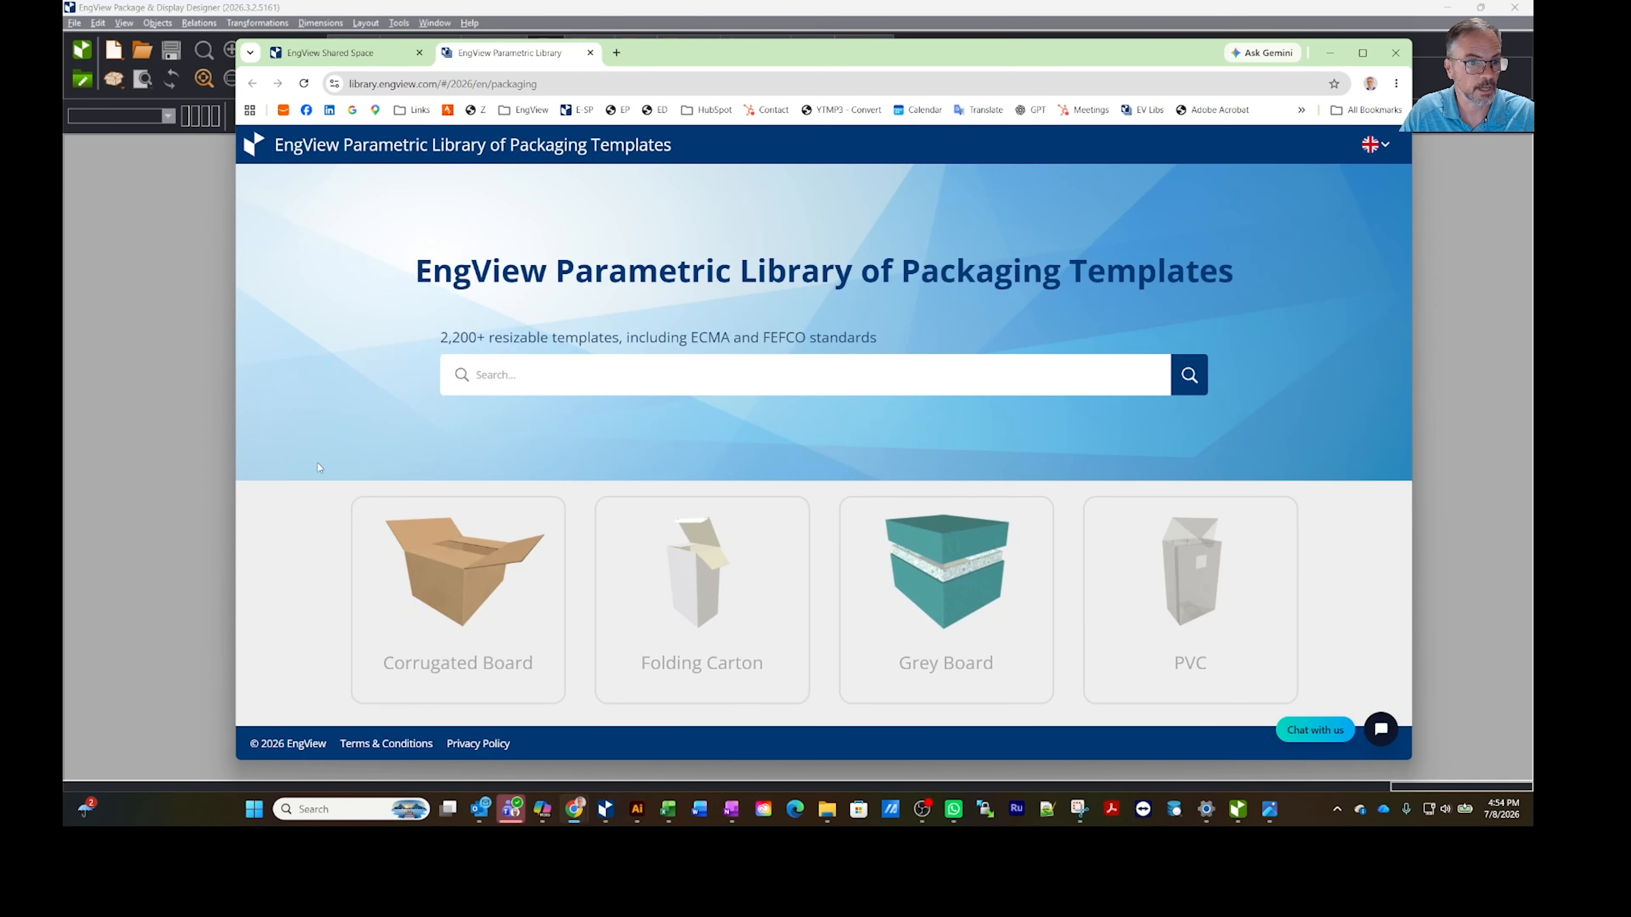
left_click(1329, 52)
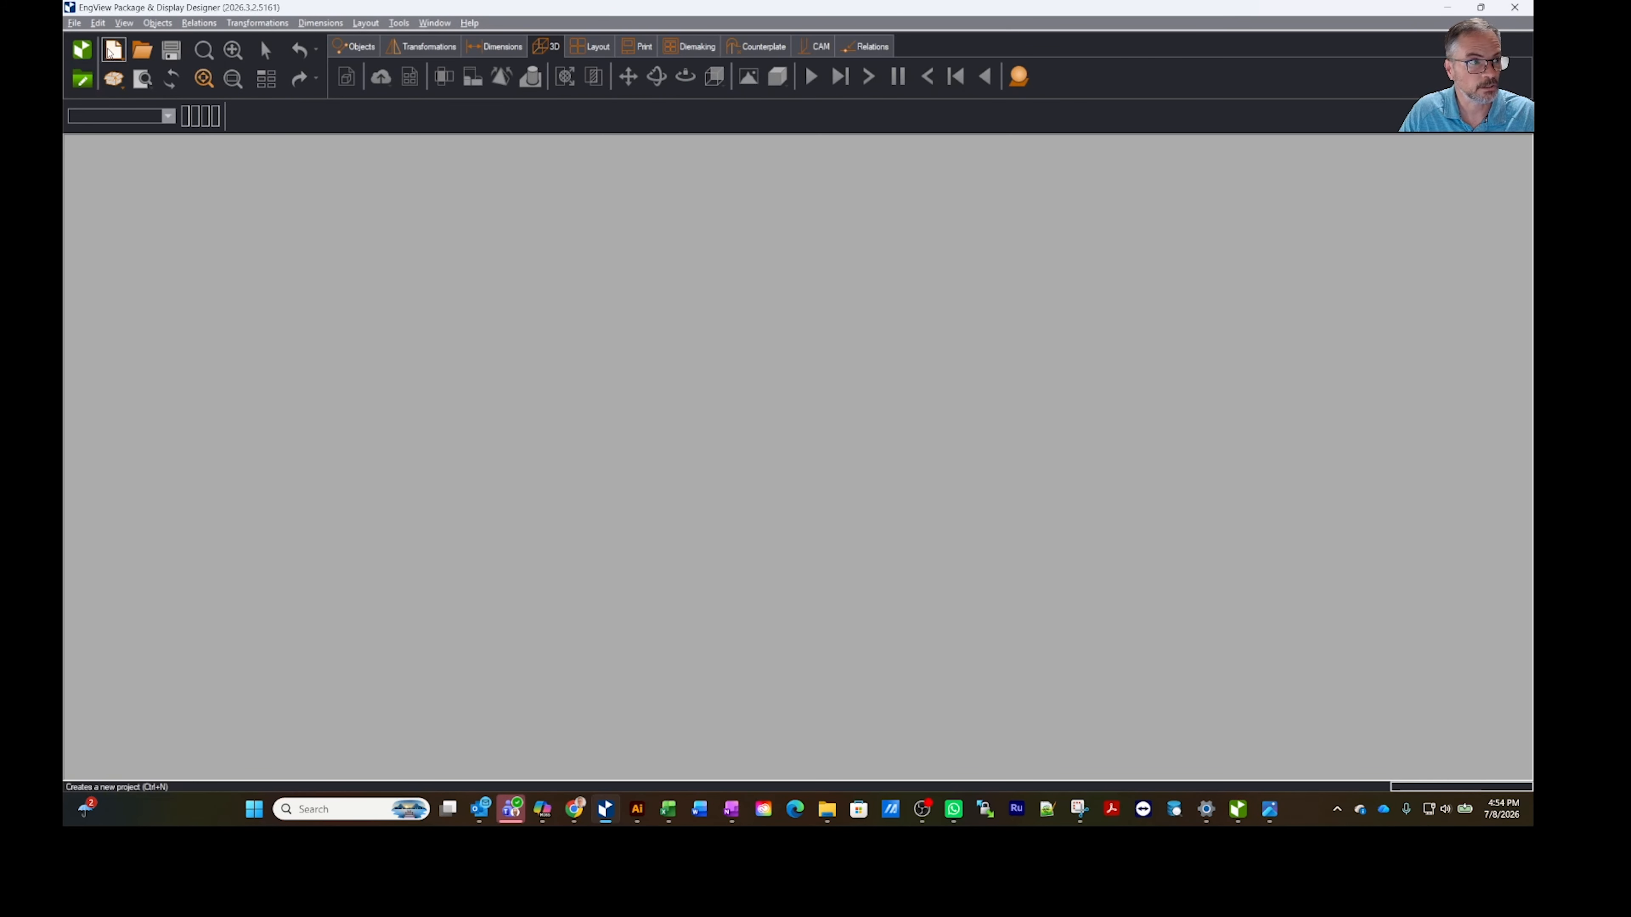
Step: Start a new blank drawing project and set its material base type to Multi-layer Composites
left_click(113, 50)
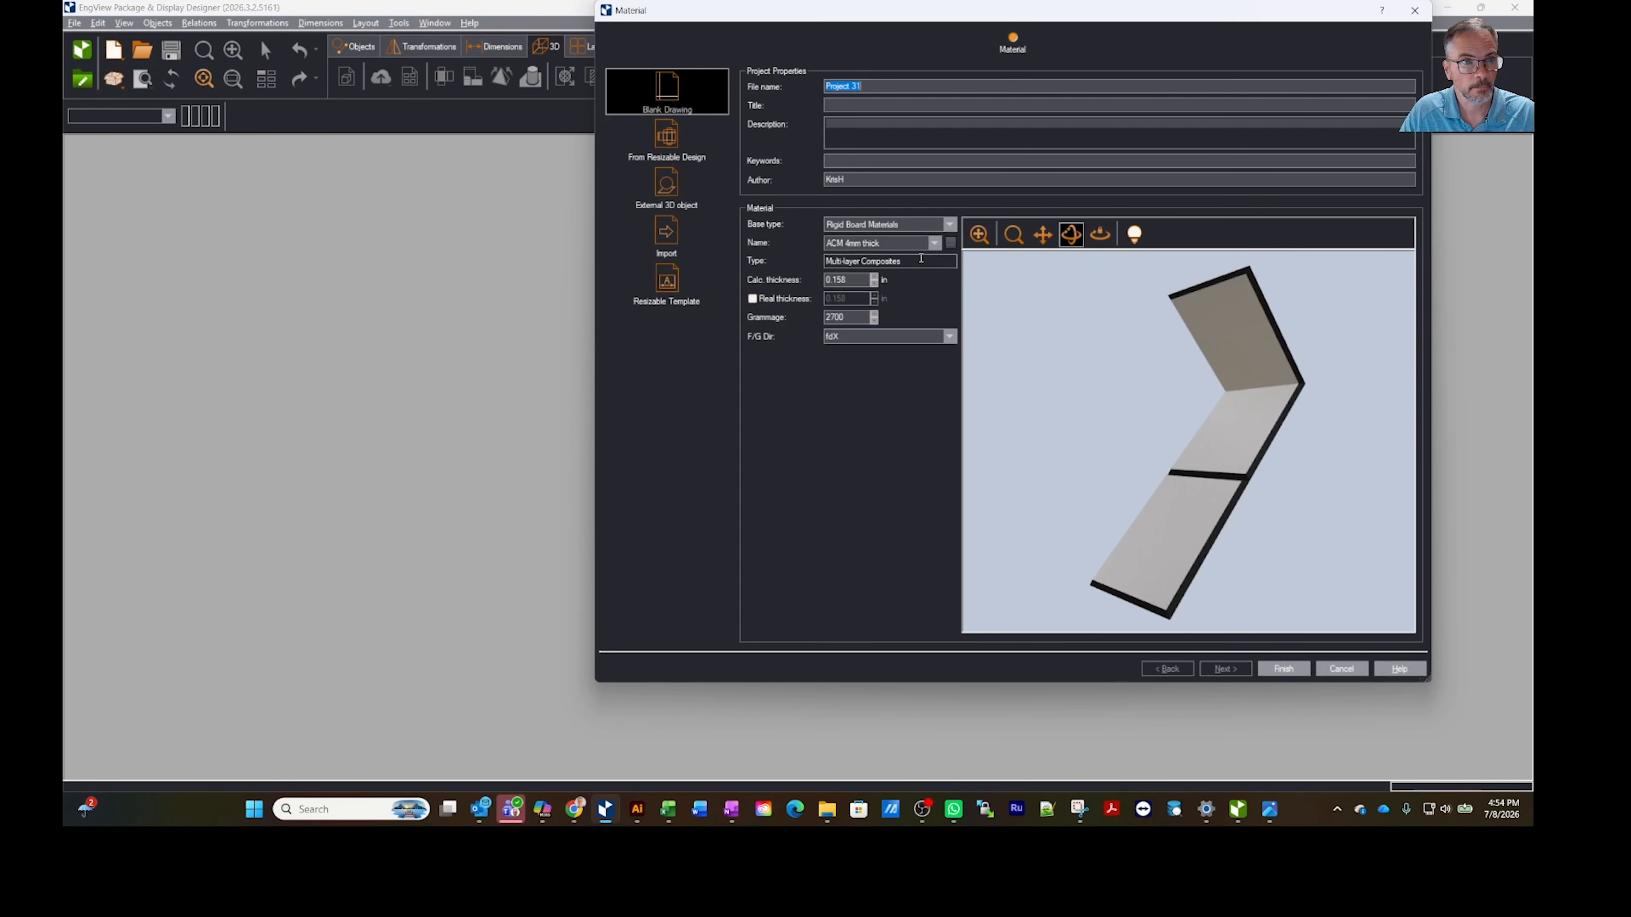
left_click(948, 226)
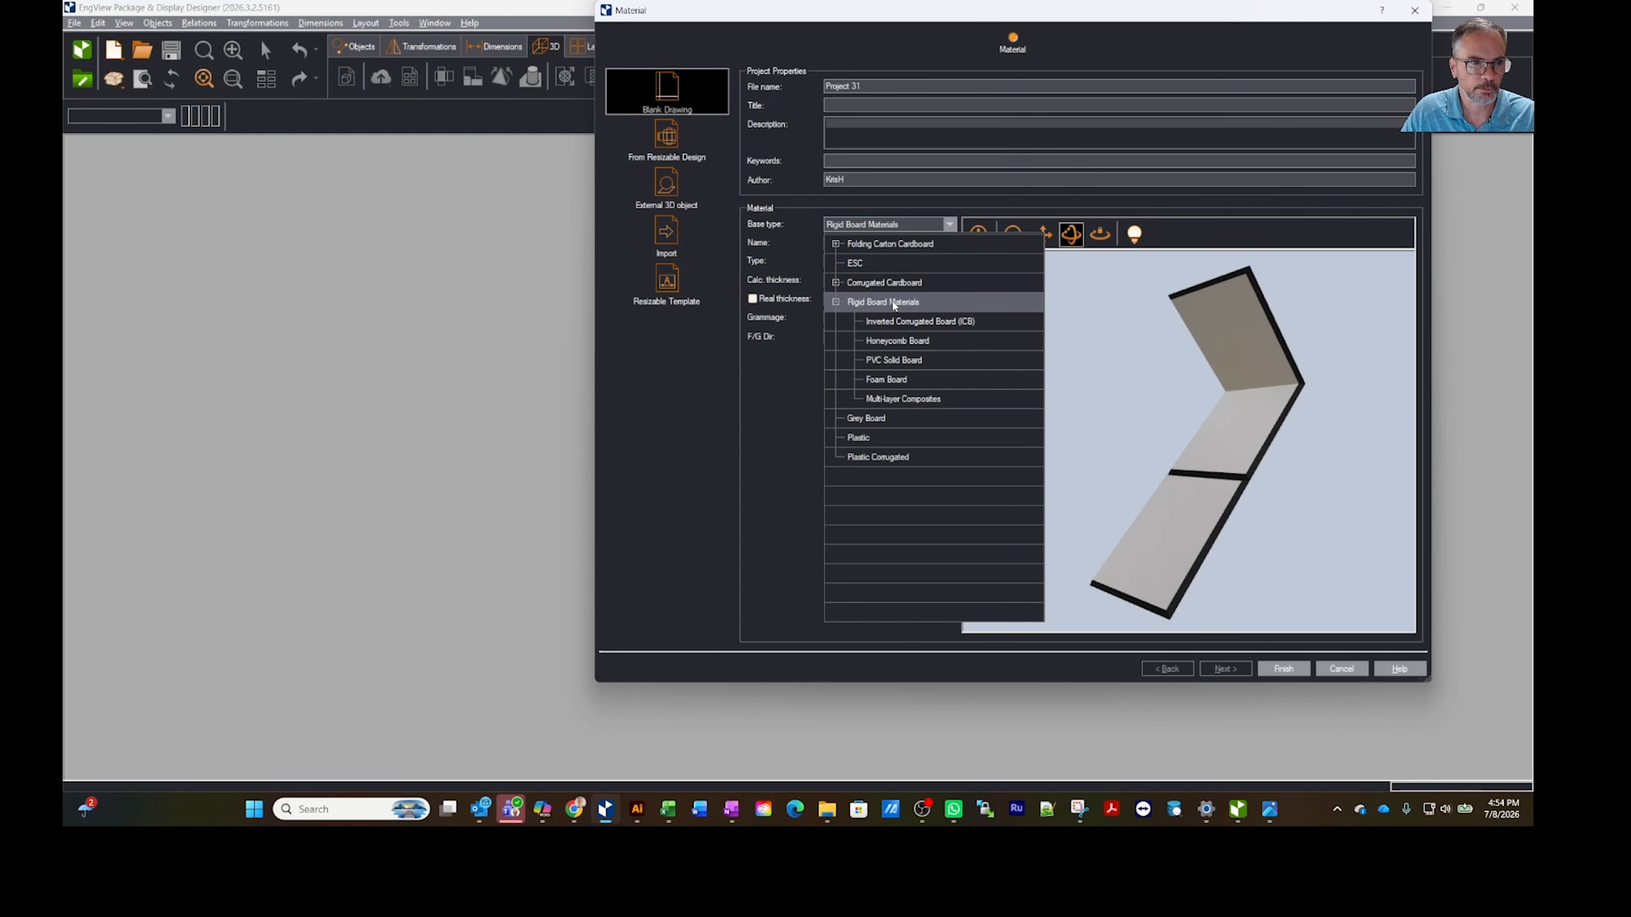
left_click(902, 399)
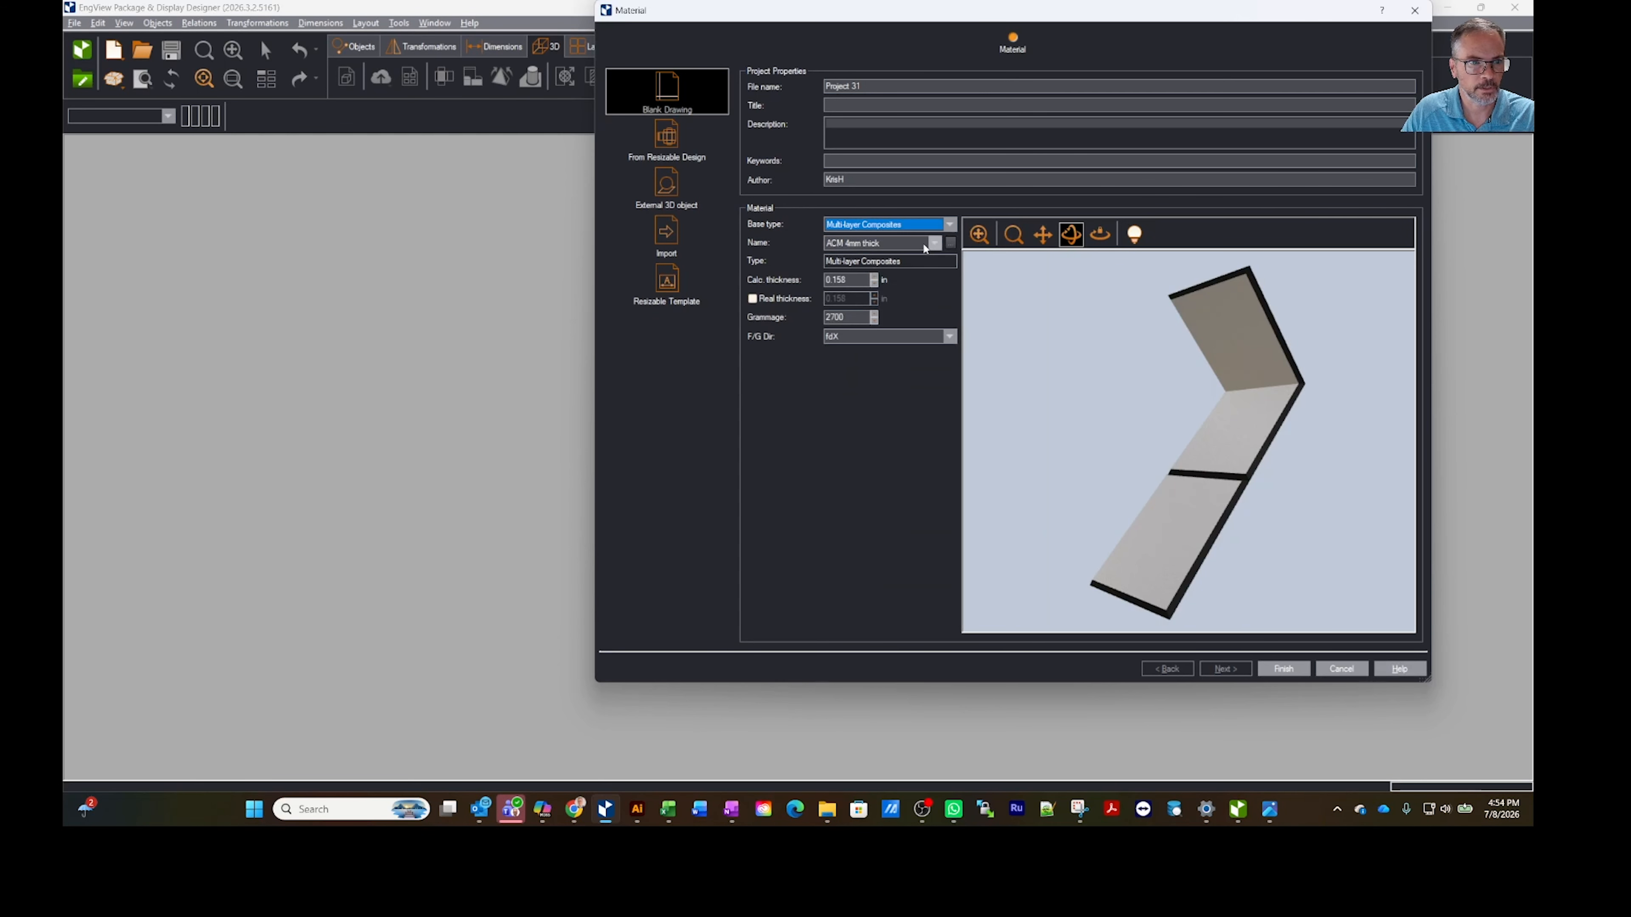
Step: Preview the ACM 3mm, 4mm and 6mm thick materials in turn on the sample piece
left_click(936, 243)
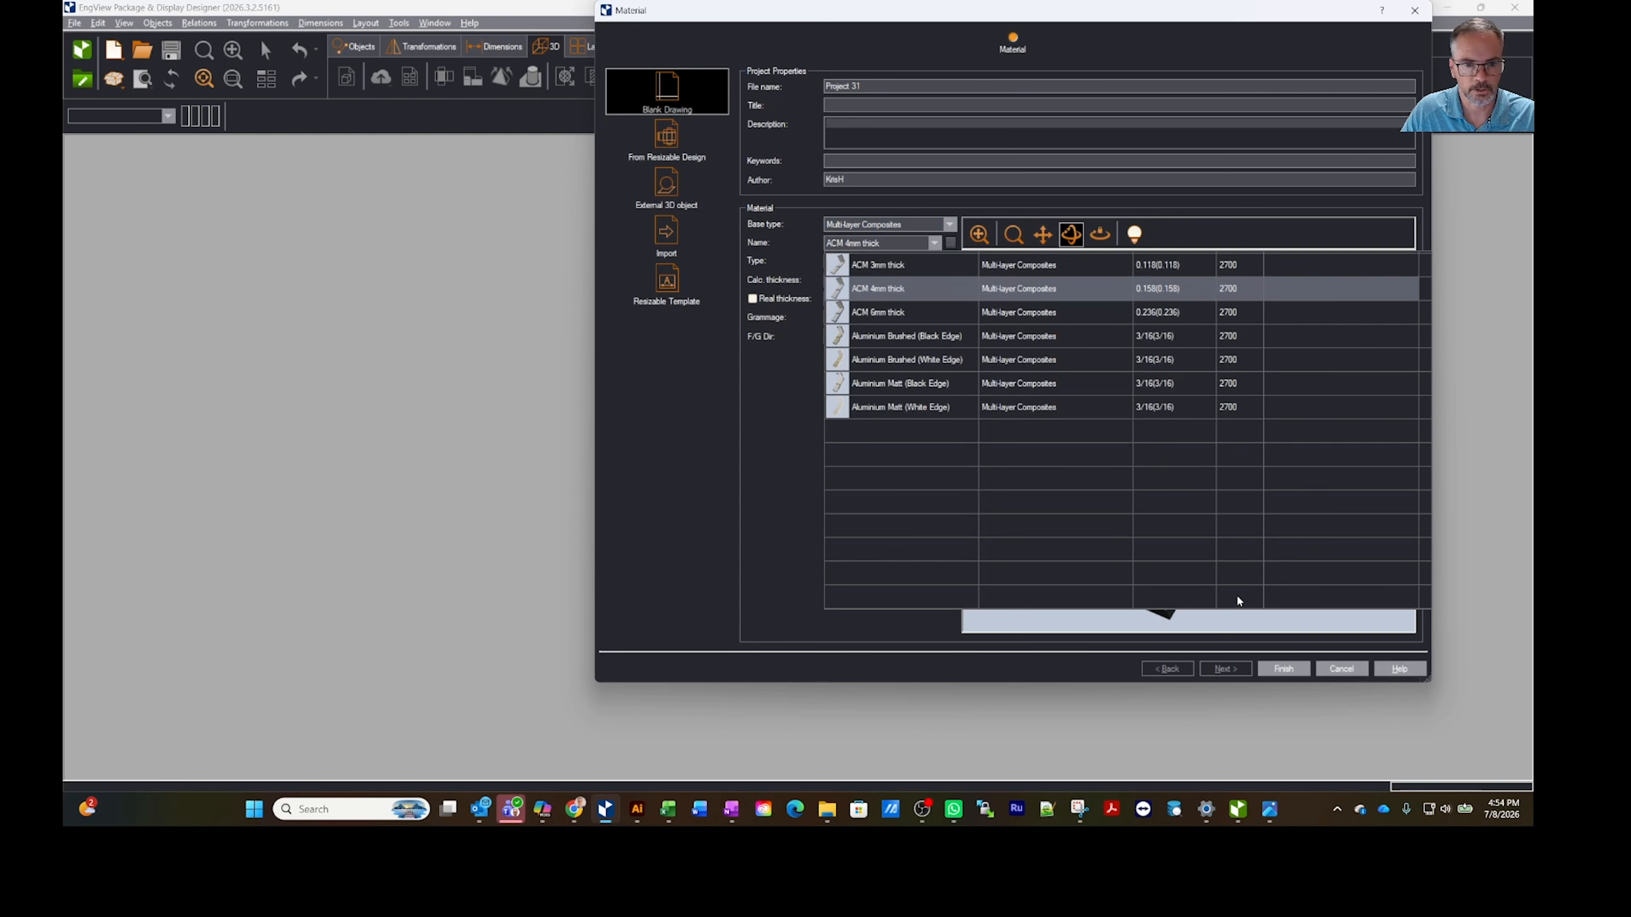
left_click(878, 266)
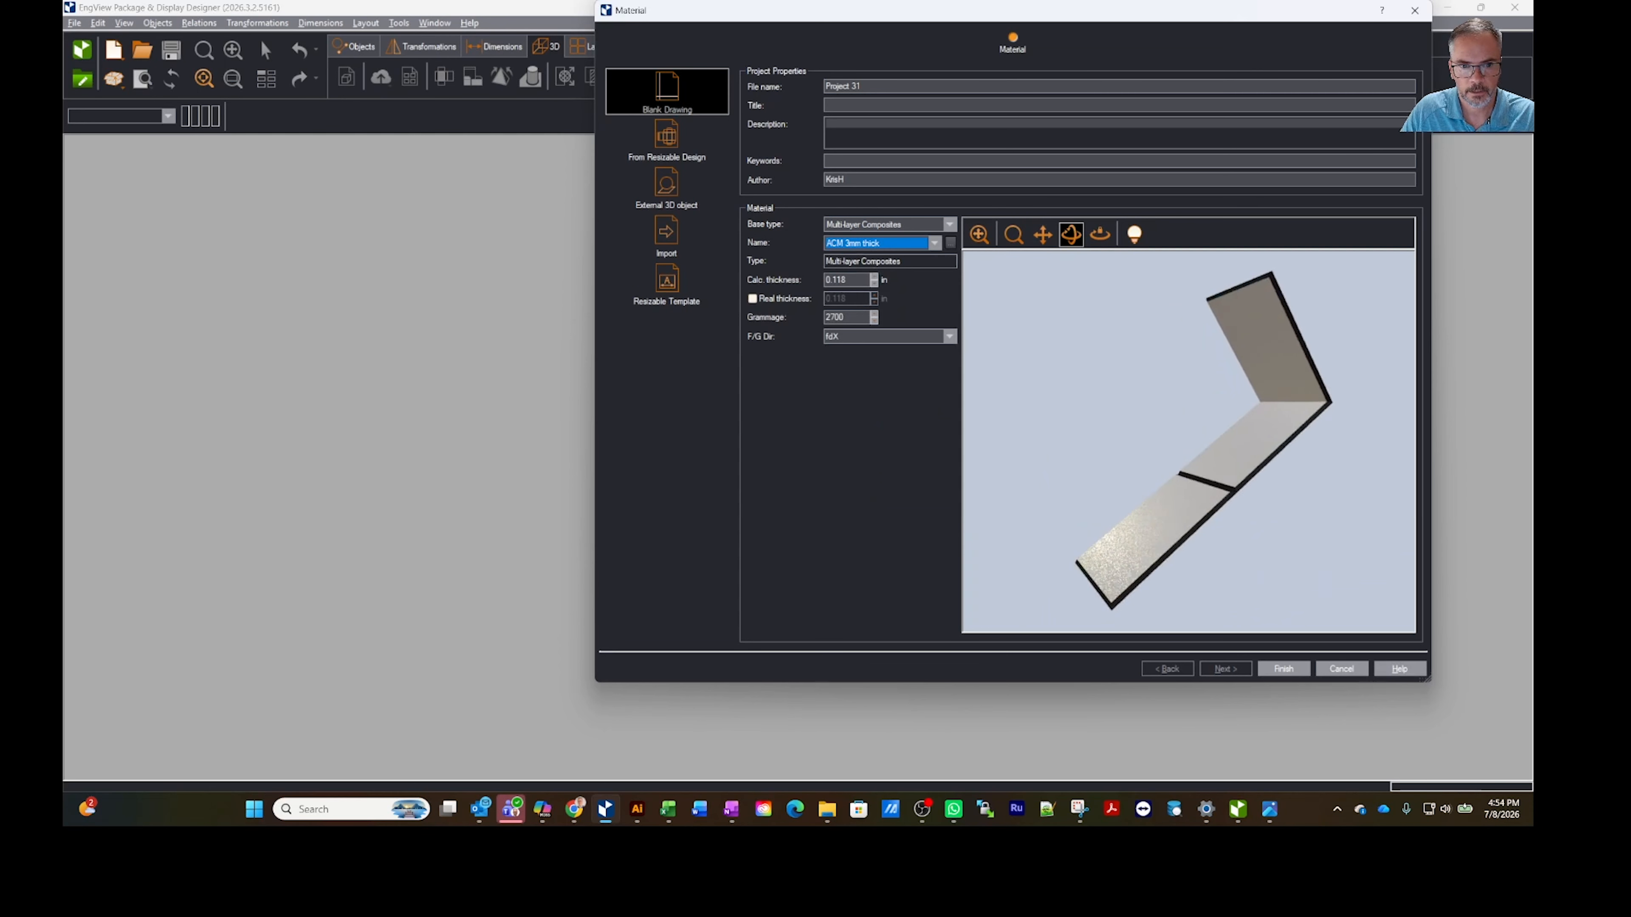
left_click(891, 244)
left_click(879, 290)
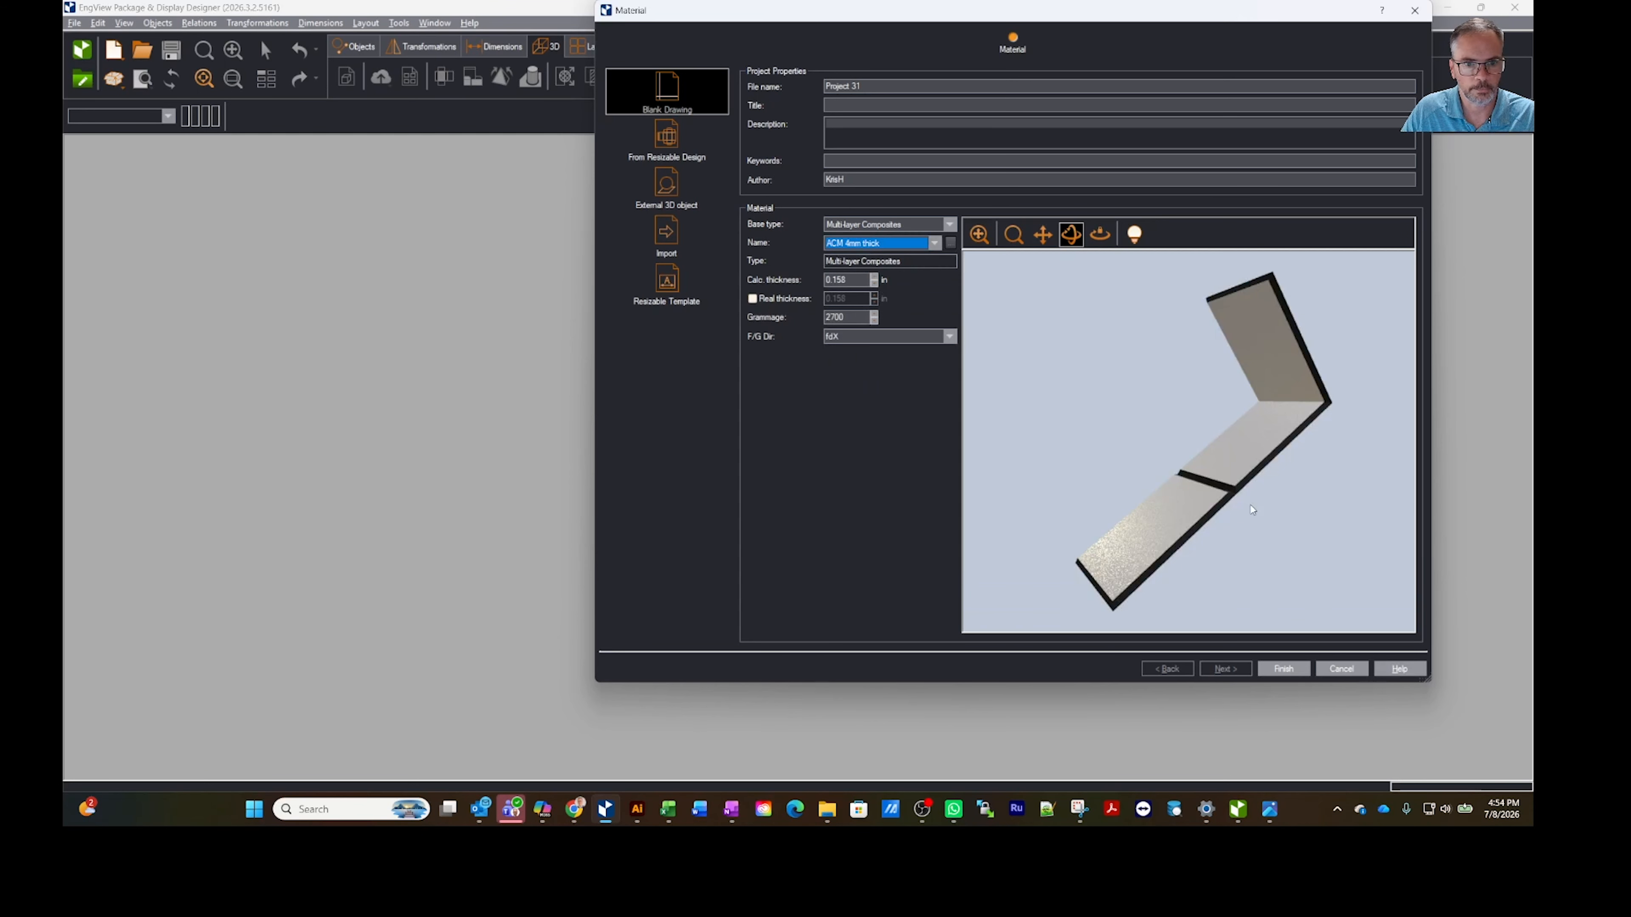
left_click(866, 244)
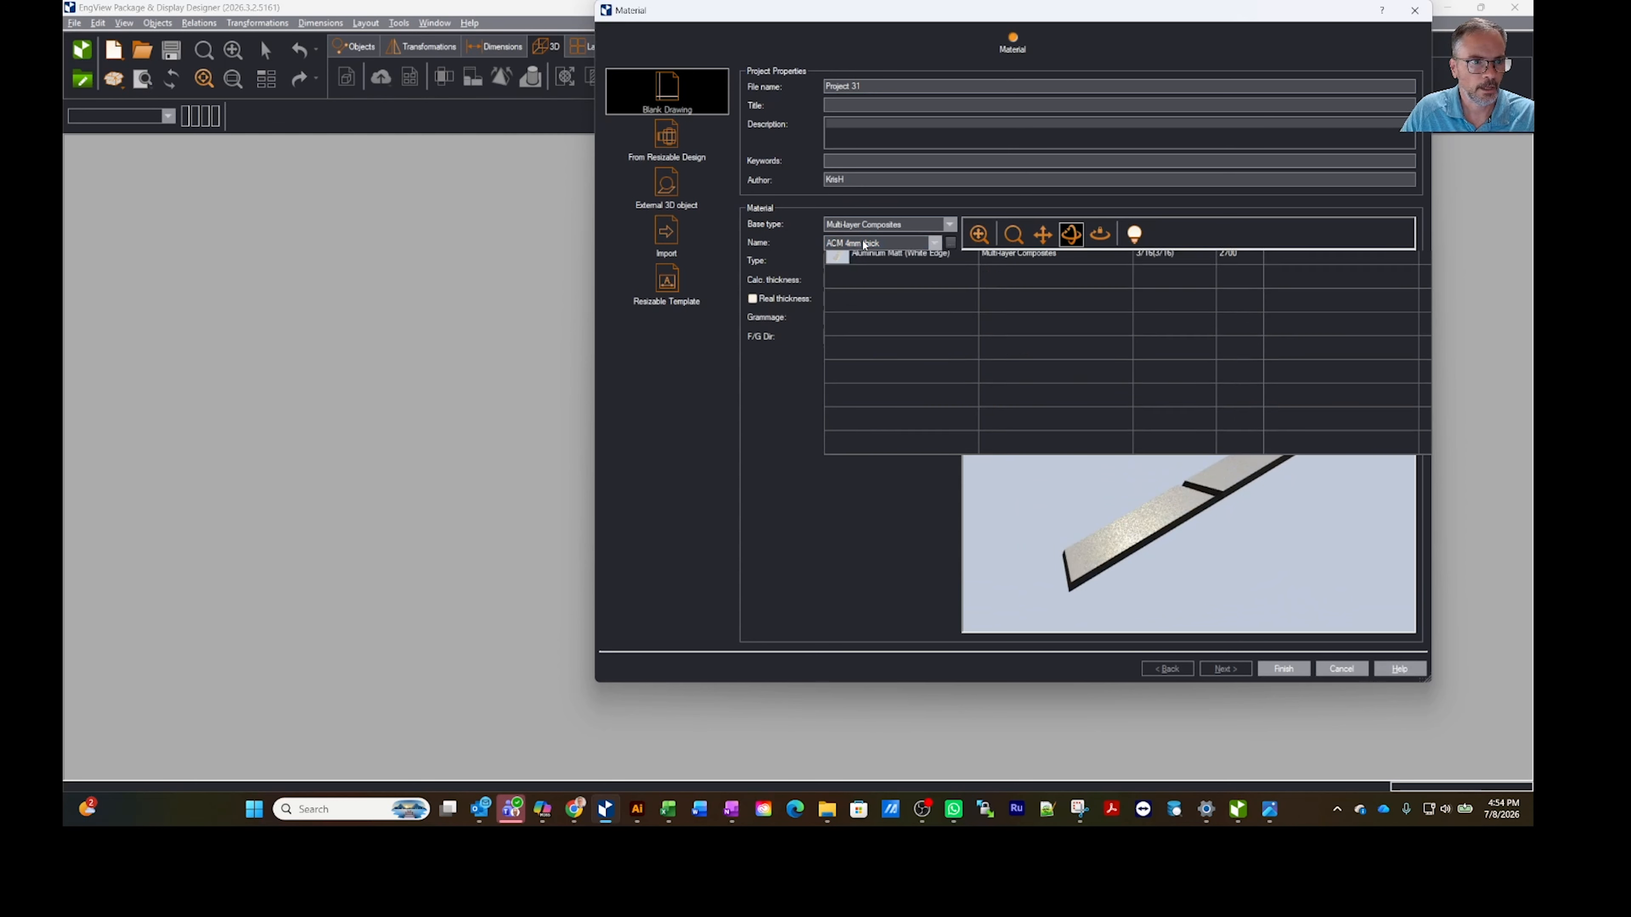
left_click(881, 313)
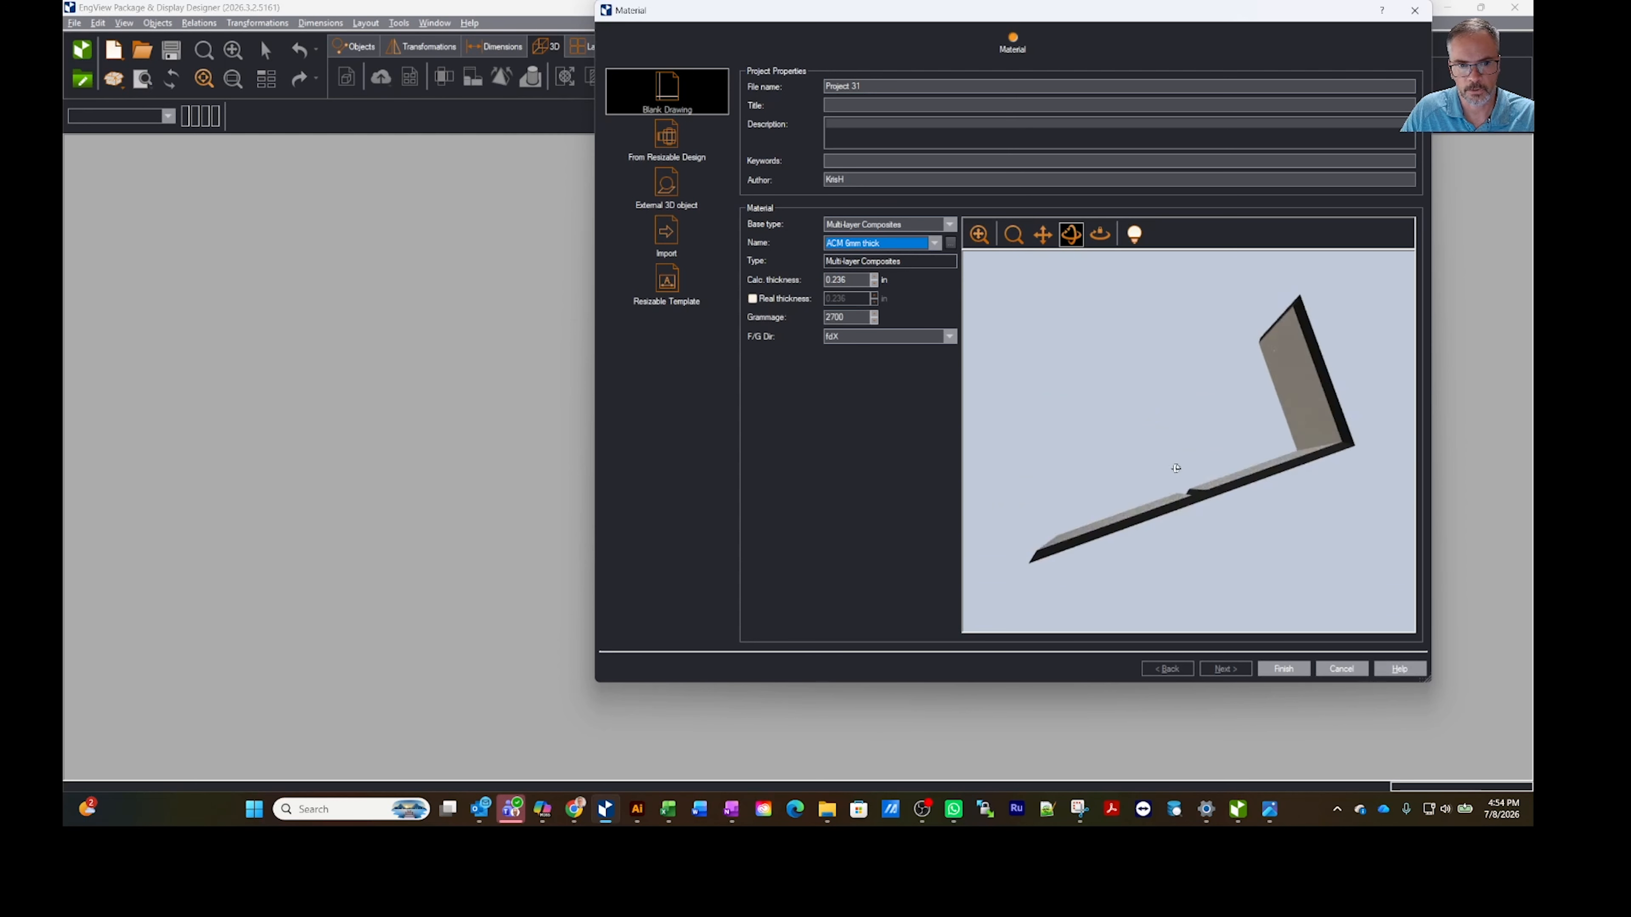
Step: Choose ACM 4mm thick as the material and create the project
left_click(935, 242)
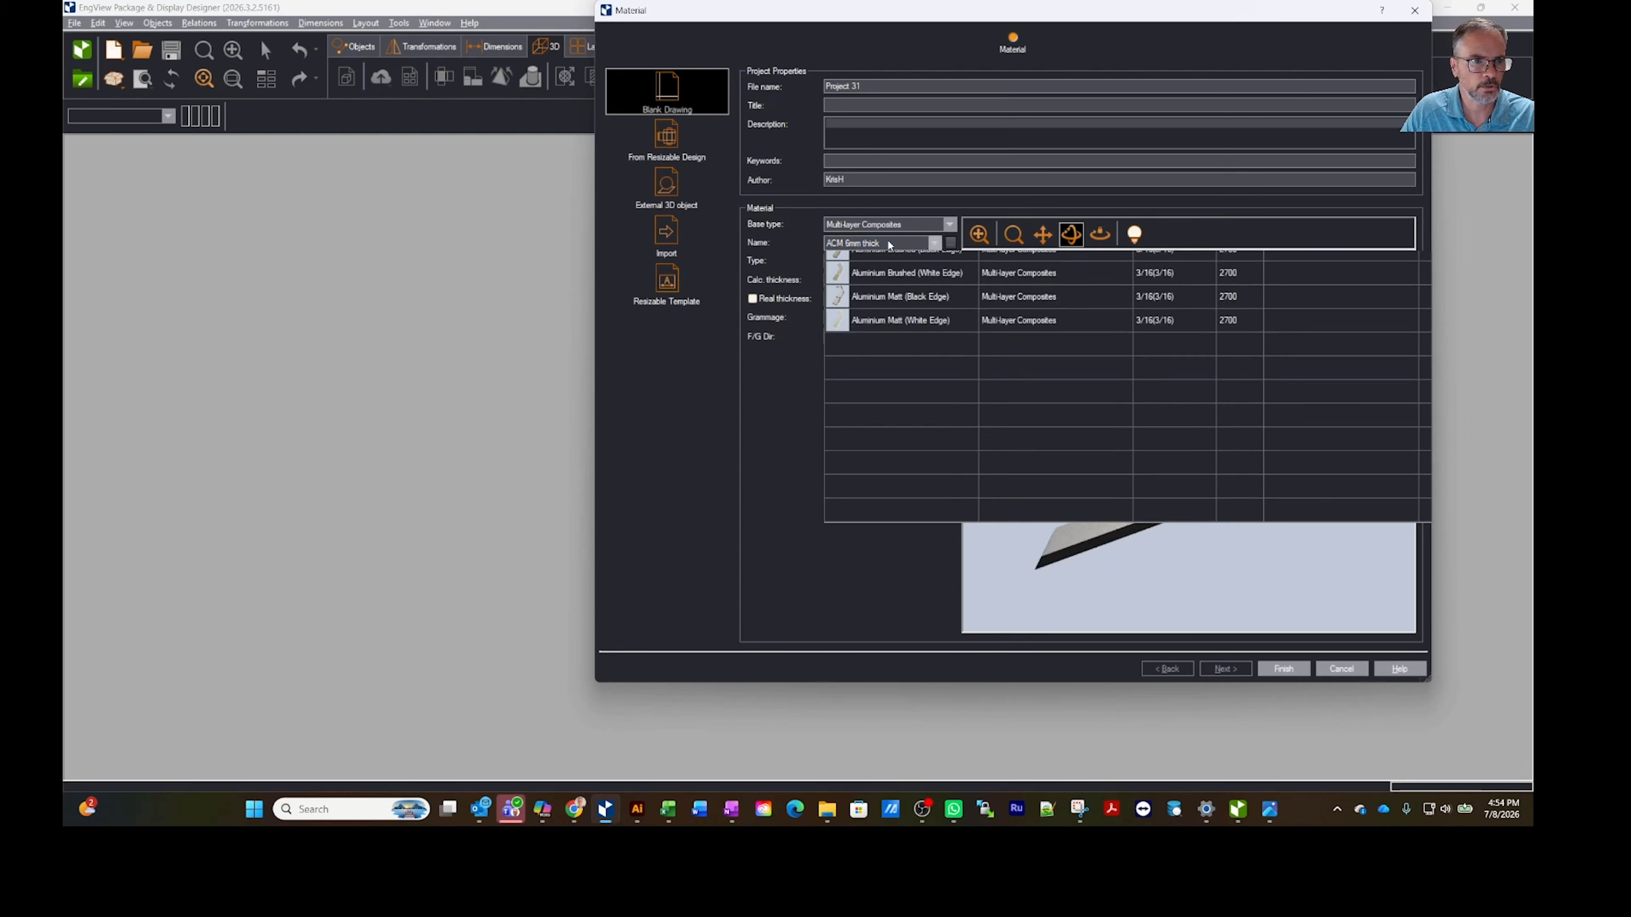
left_click(879, 290)
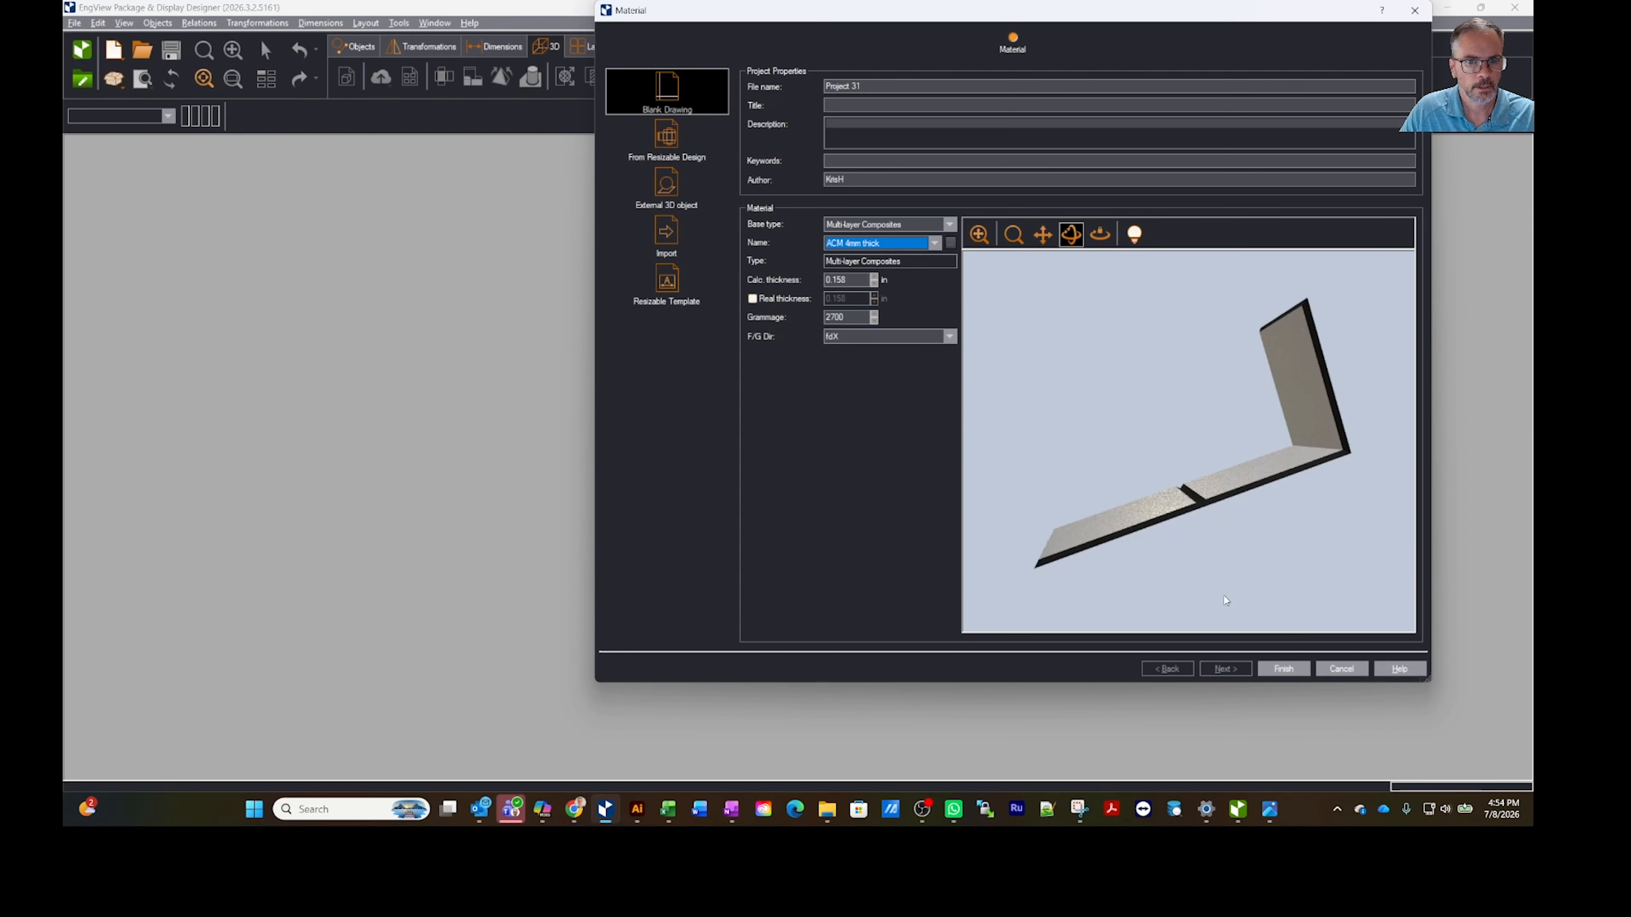
left_click(1270, 671)
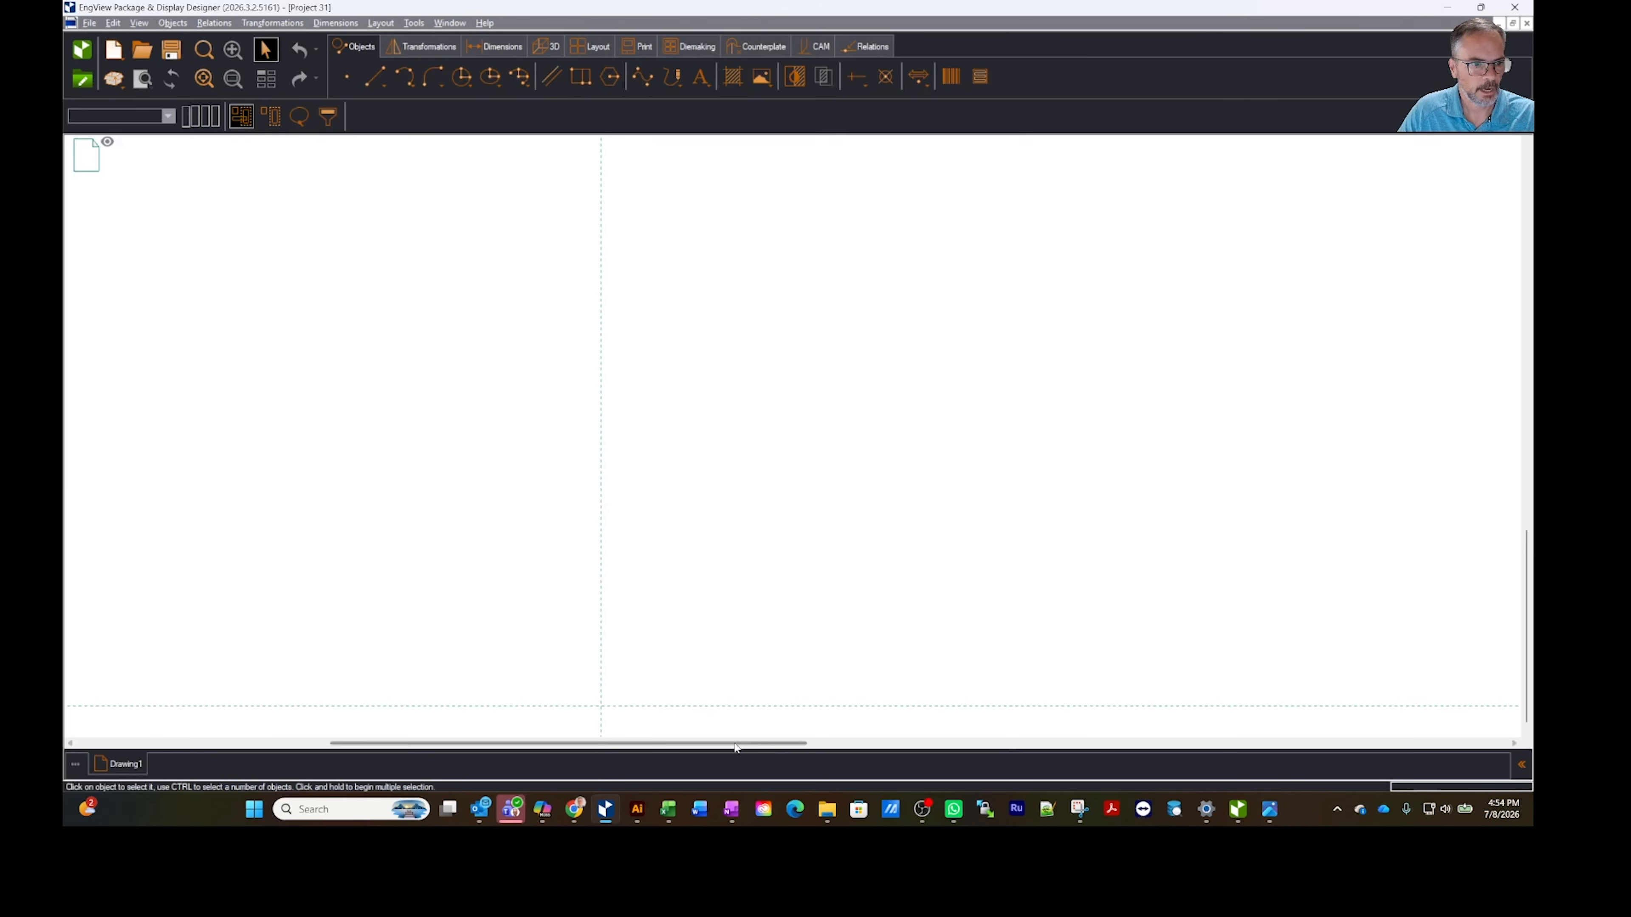
mouse_move(737, 747)
left_mouse_down()
mouse_move(871, 747)
mouse_move(814, 747)
left_mouse_up()
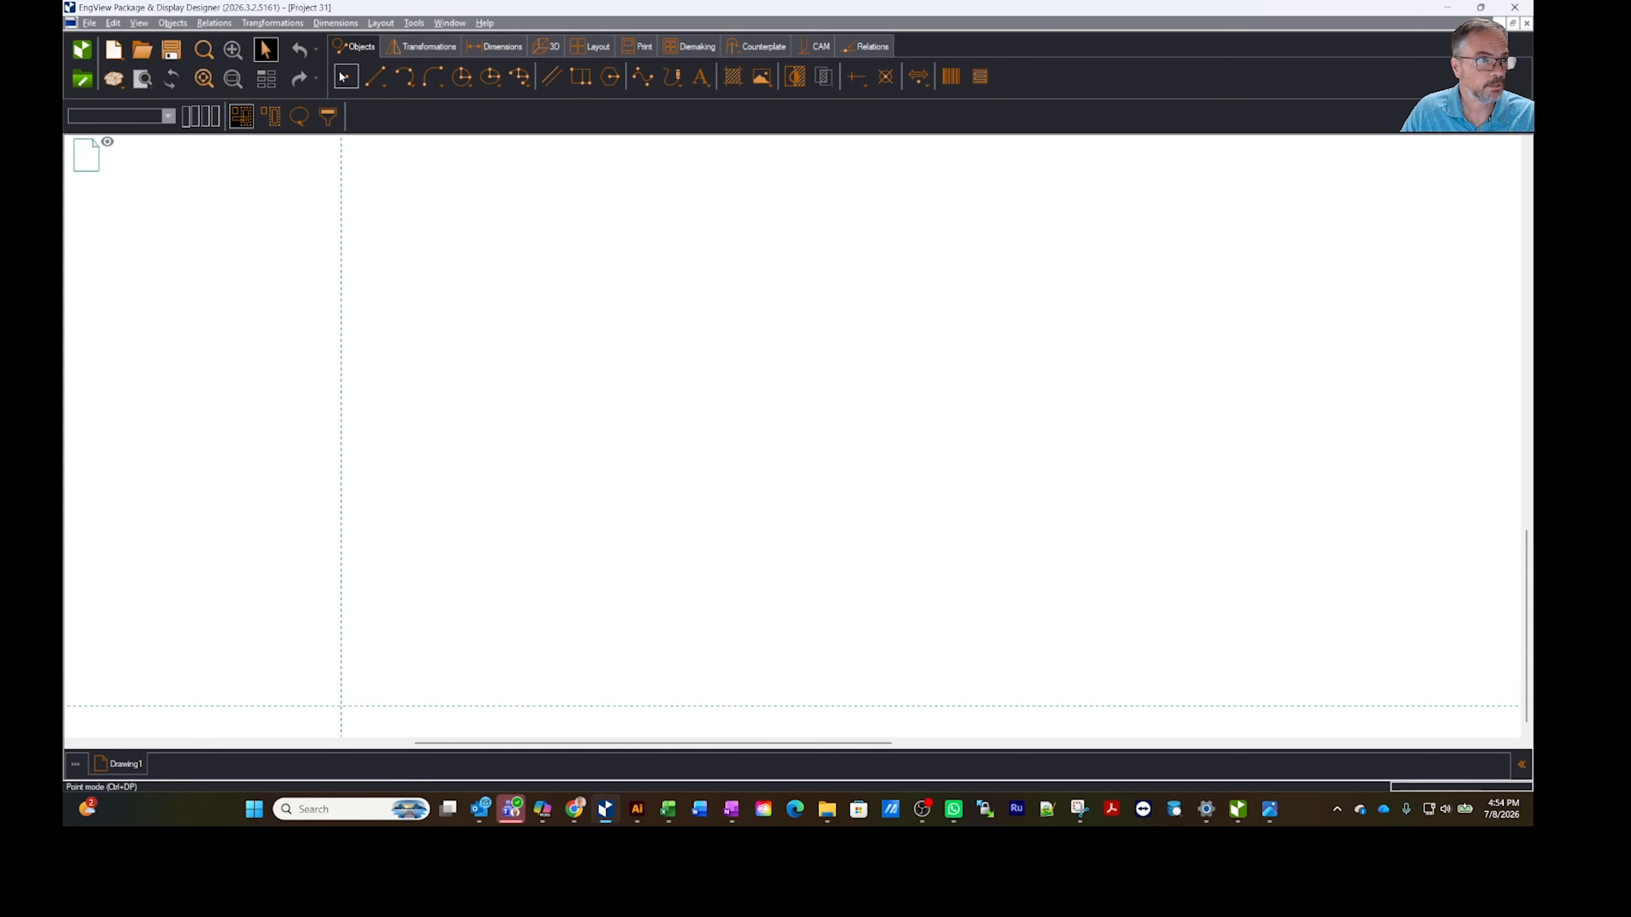
left_click(471, 80)
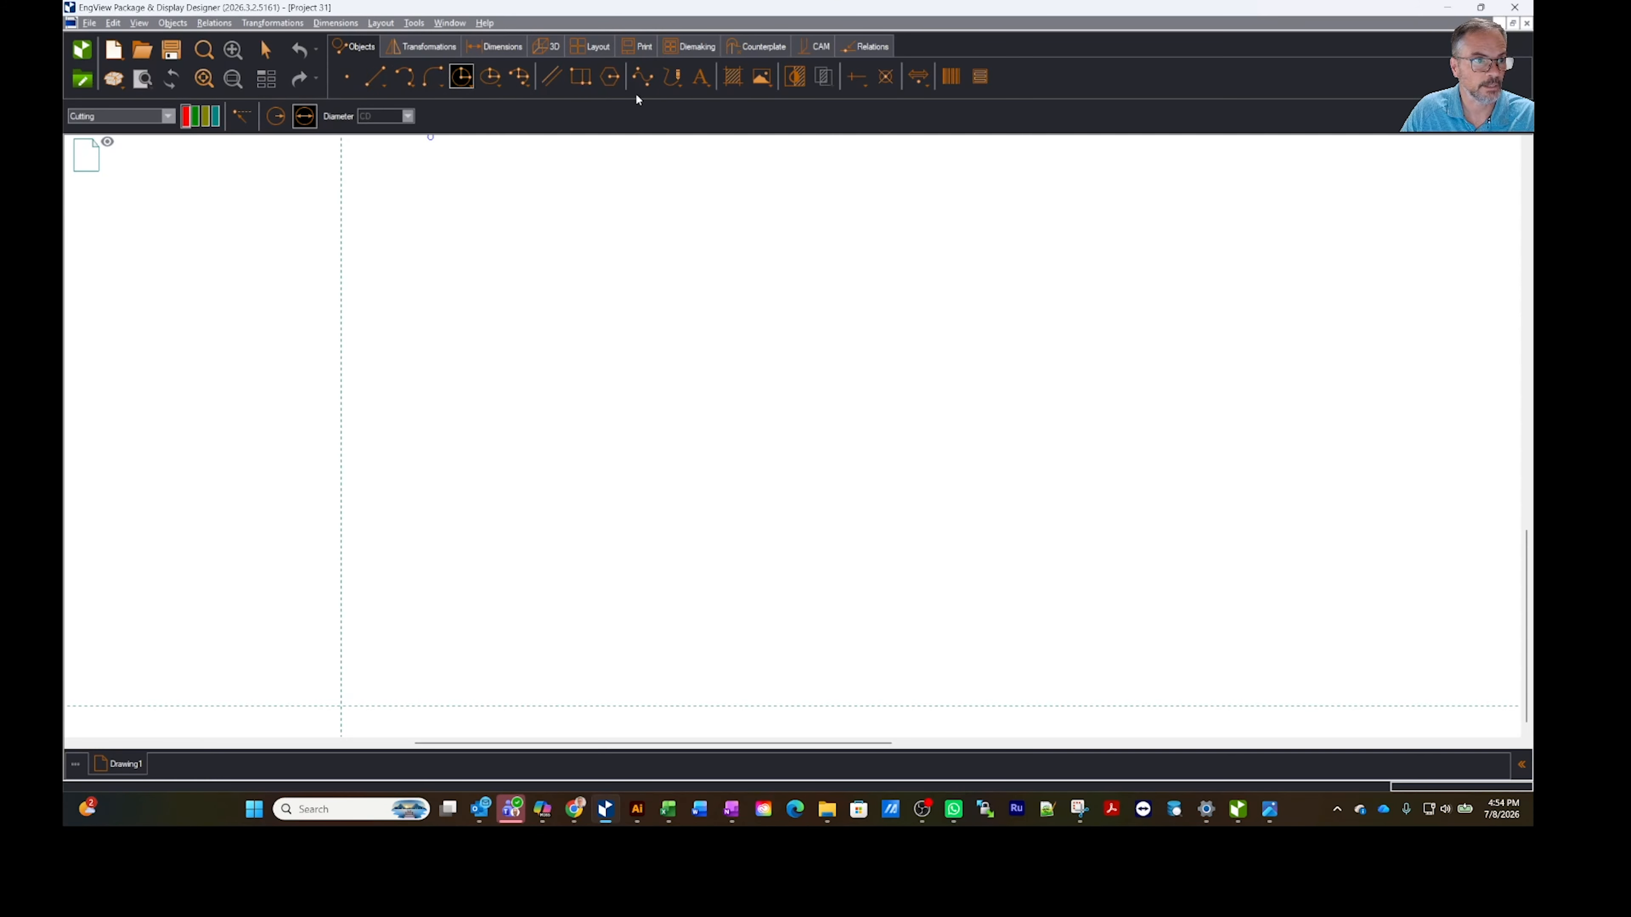
left_click(424, 46)
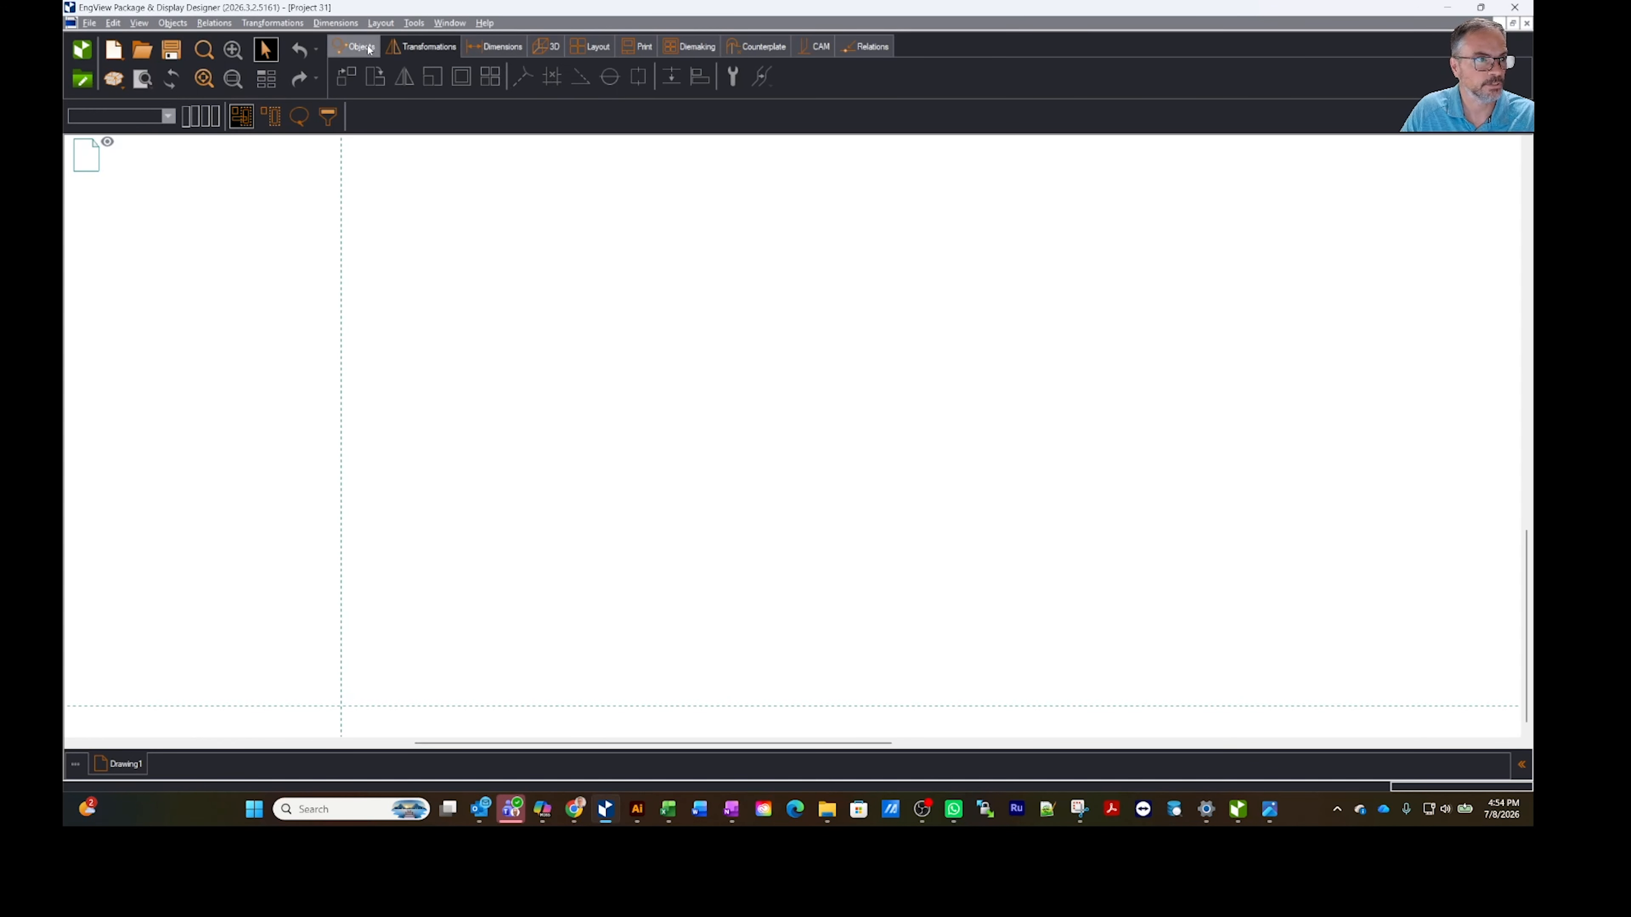
left_click(353, 46)
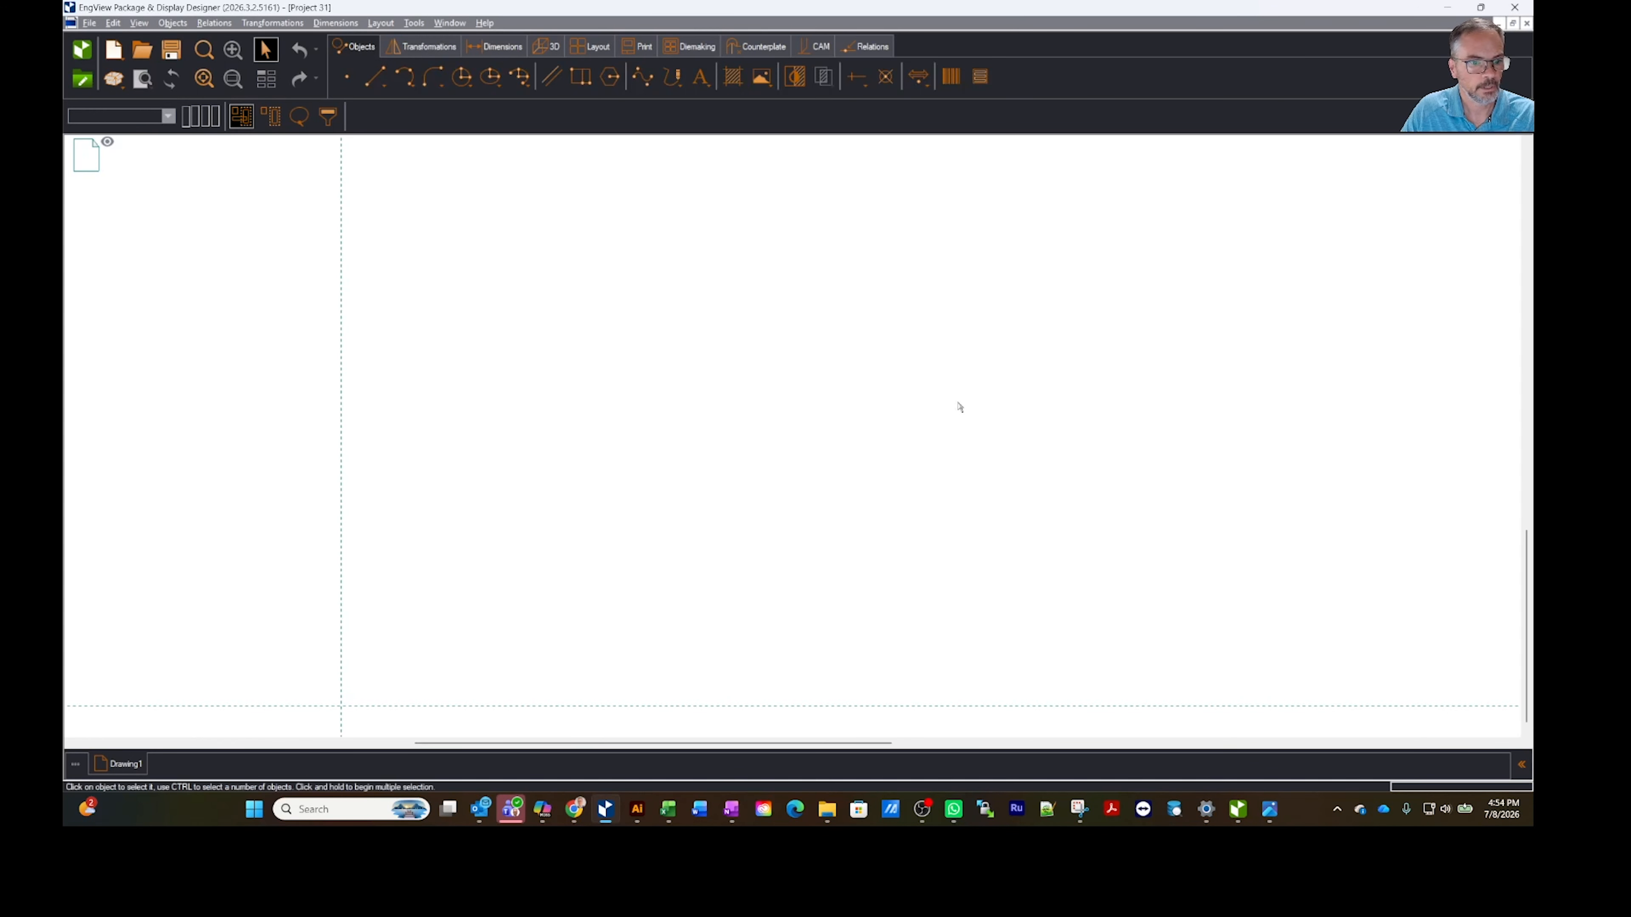
Step: Show the Synergy Components library, browse its rectangle and trapezium shapes, and open the ACM folder
left_click(1520, 766)
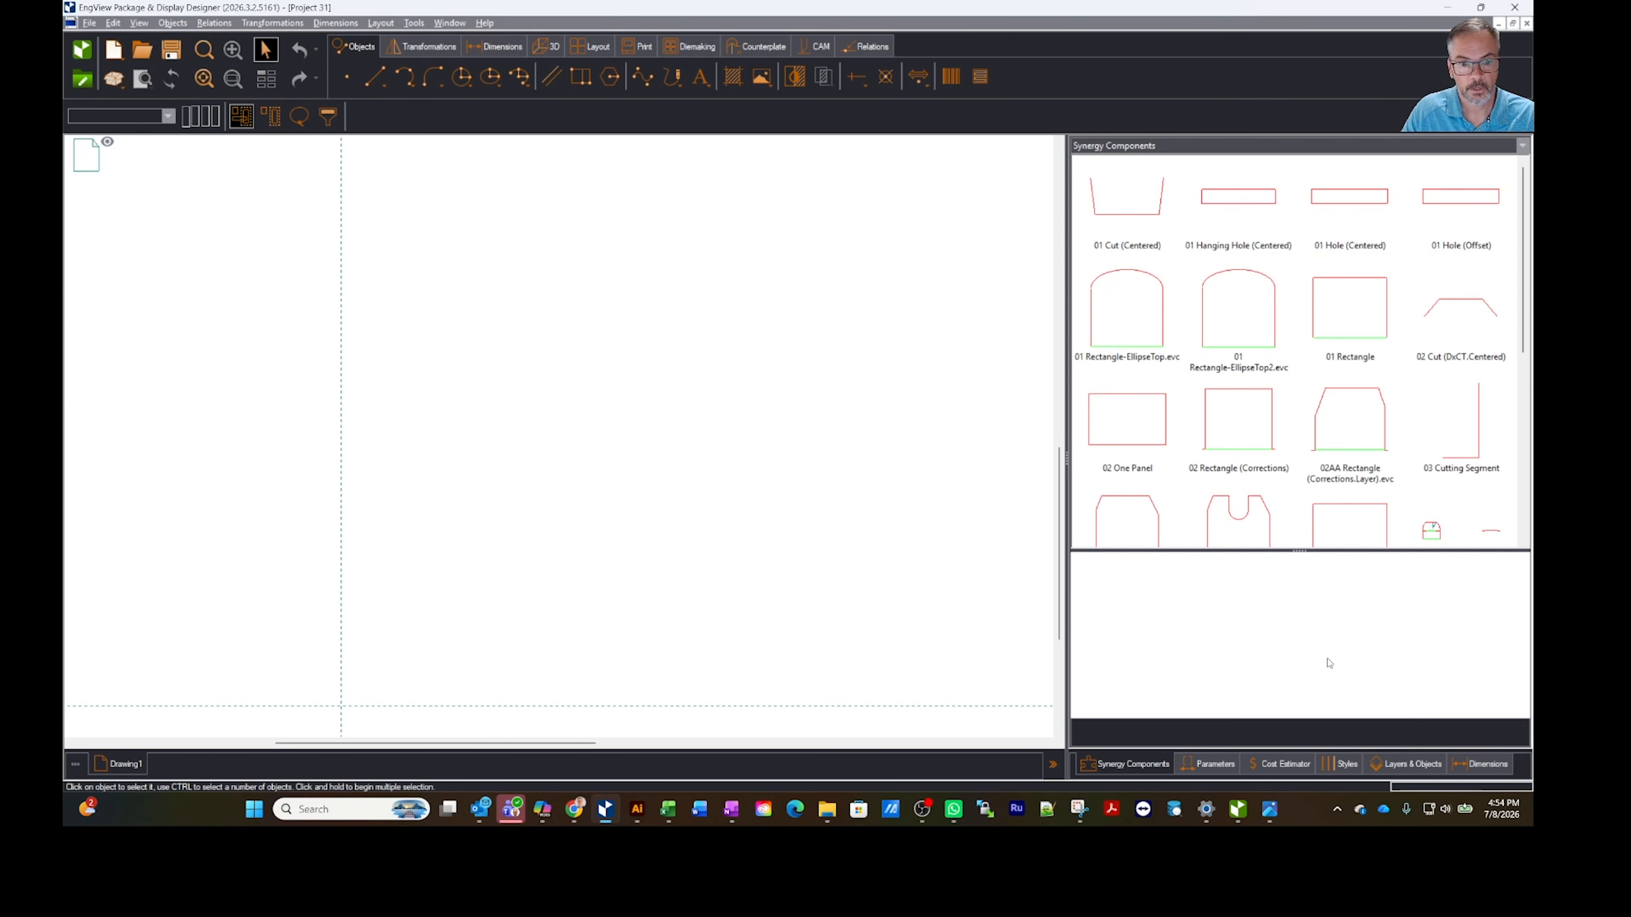
left_click(1095, 155)
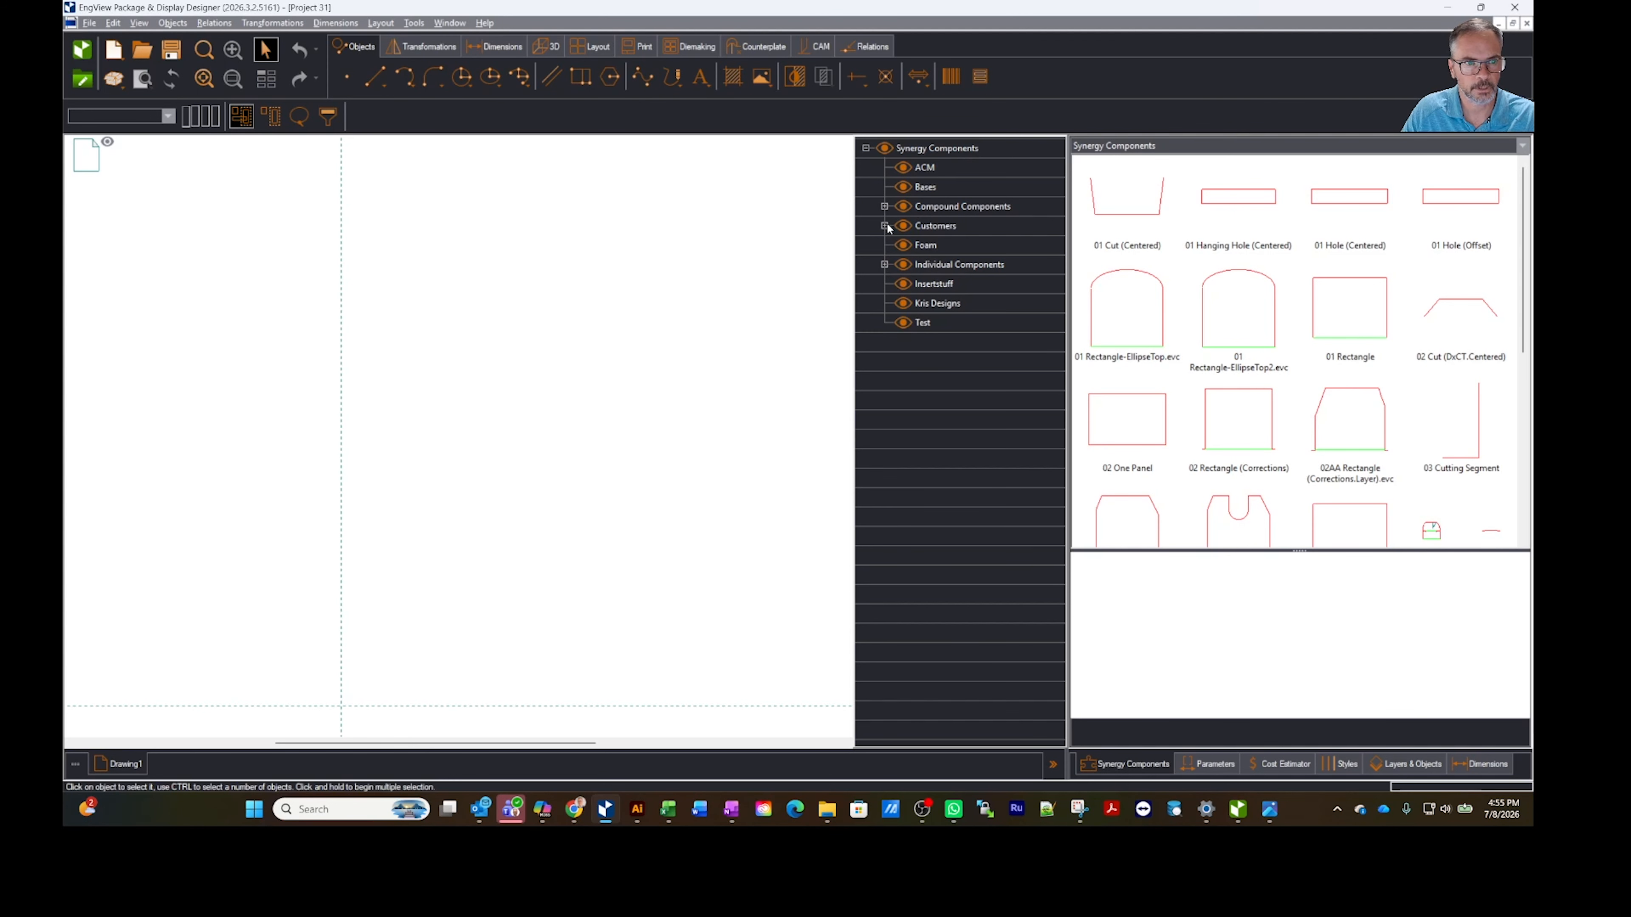
left_click(884, 264)
double_click(969, 283)
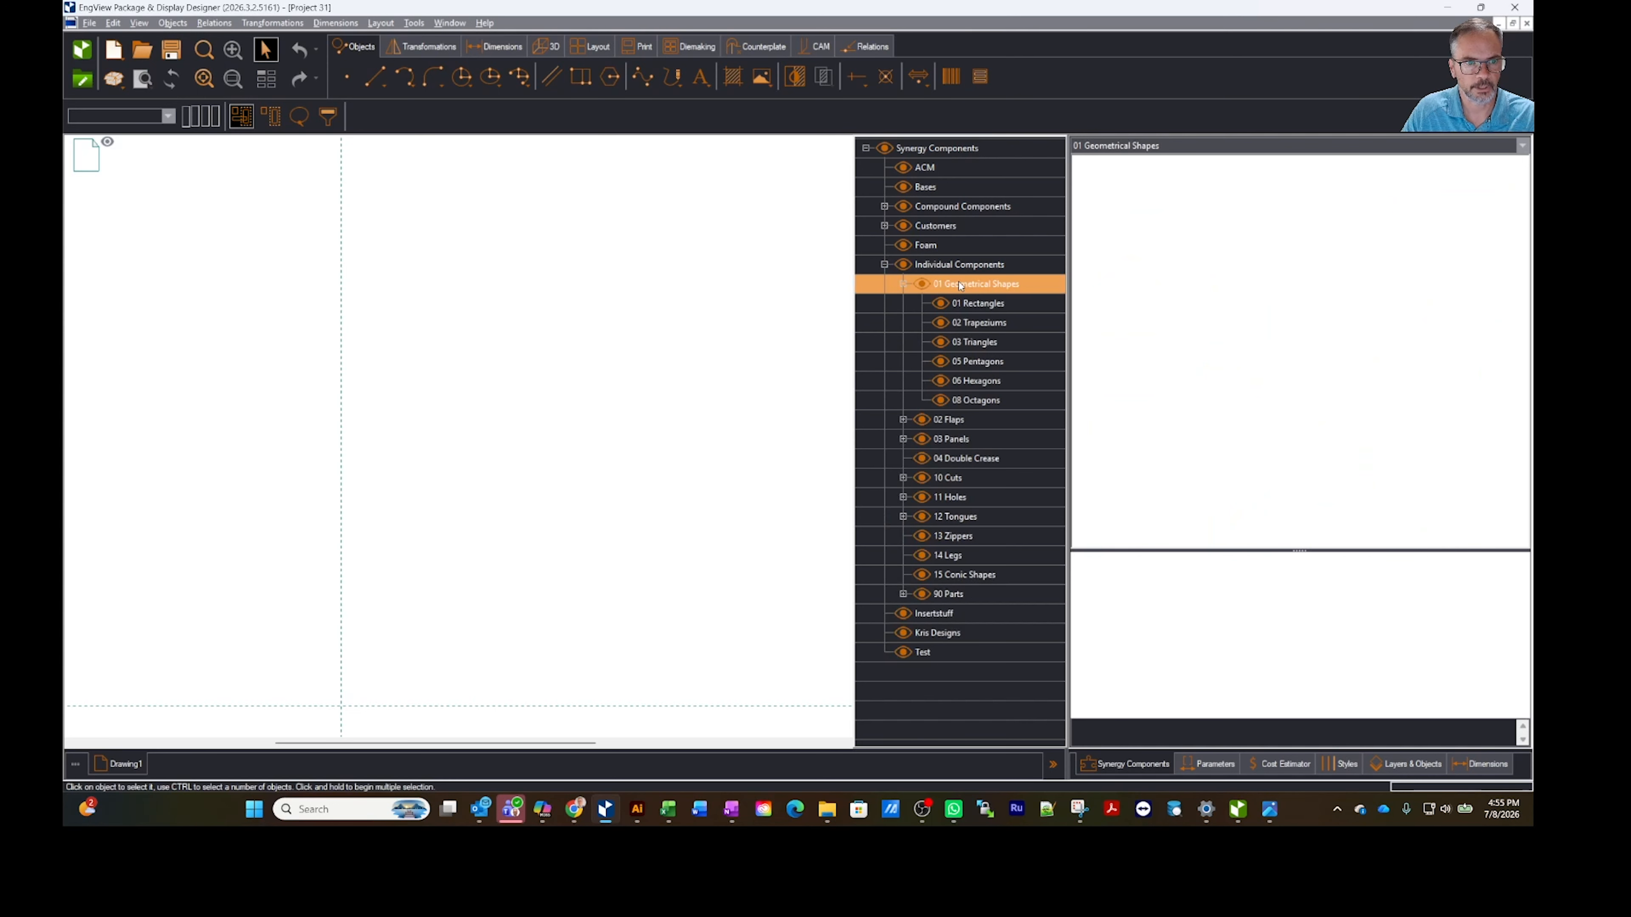
left_click(972, 303)
left_click(977, 327)
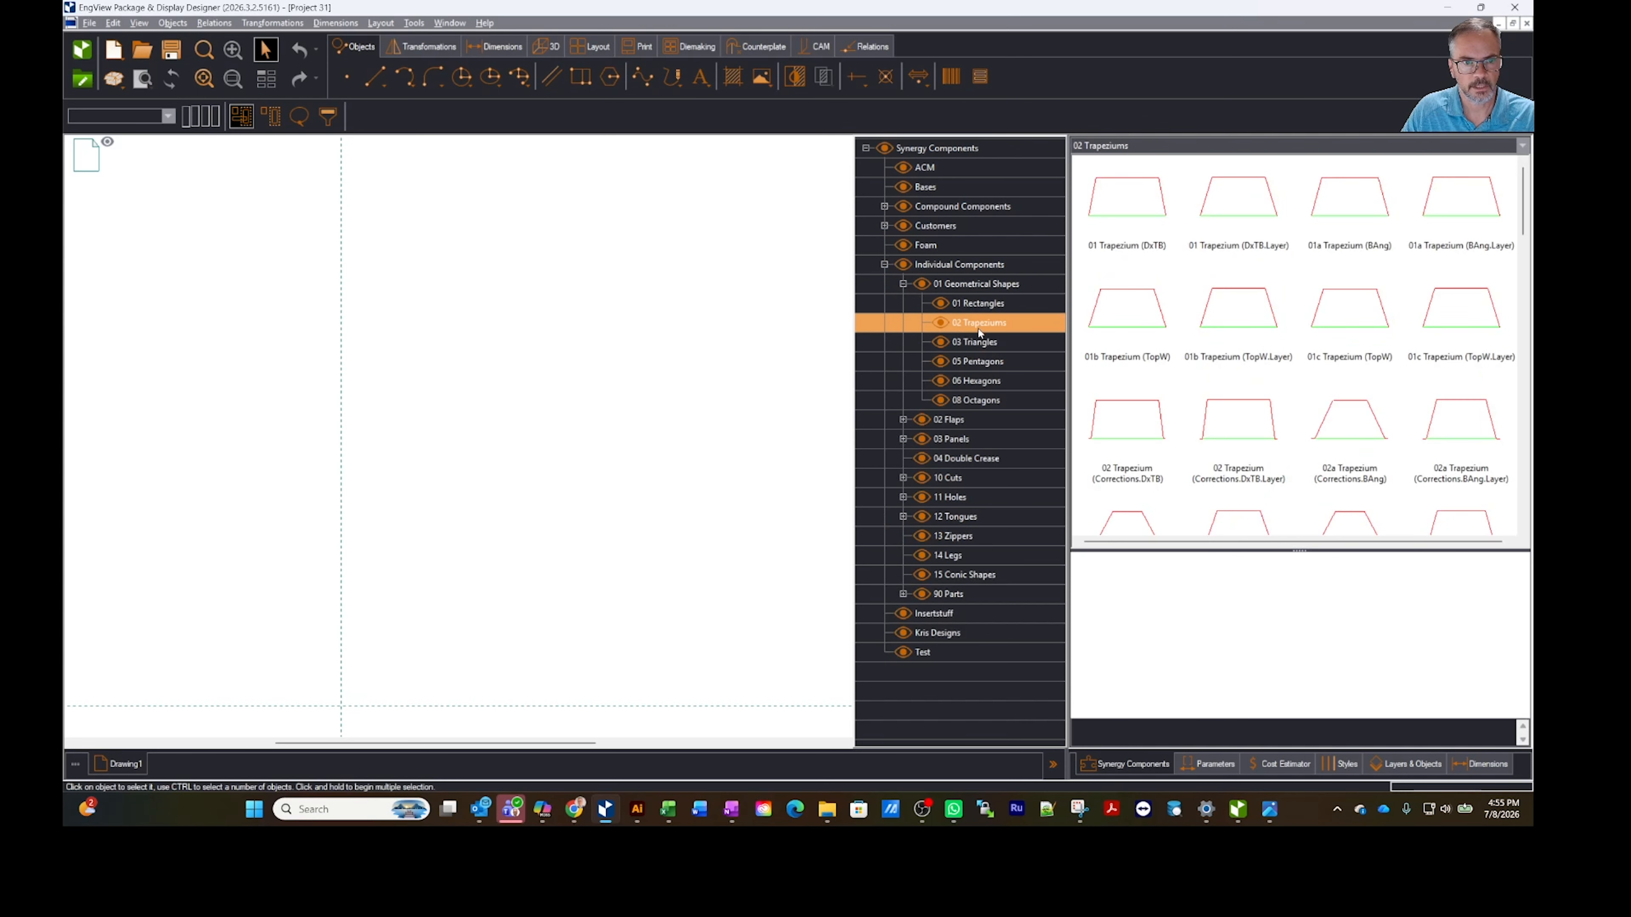
left_click(925, 168)
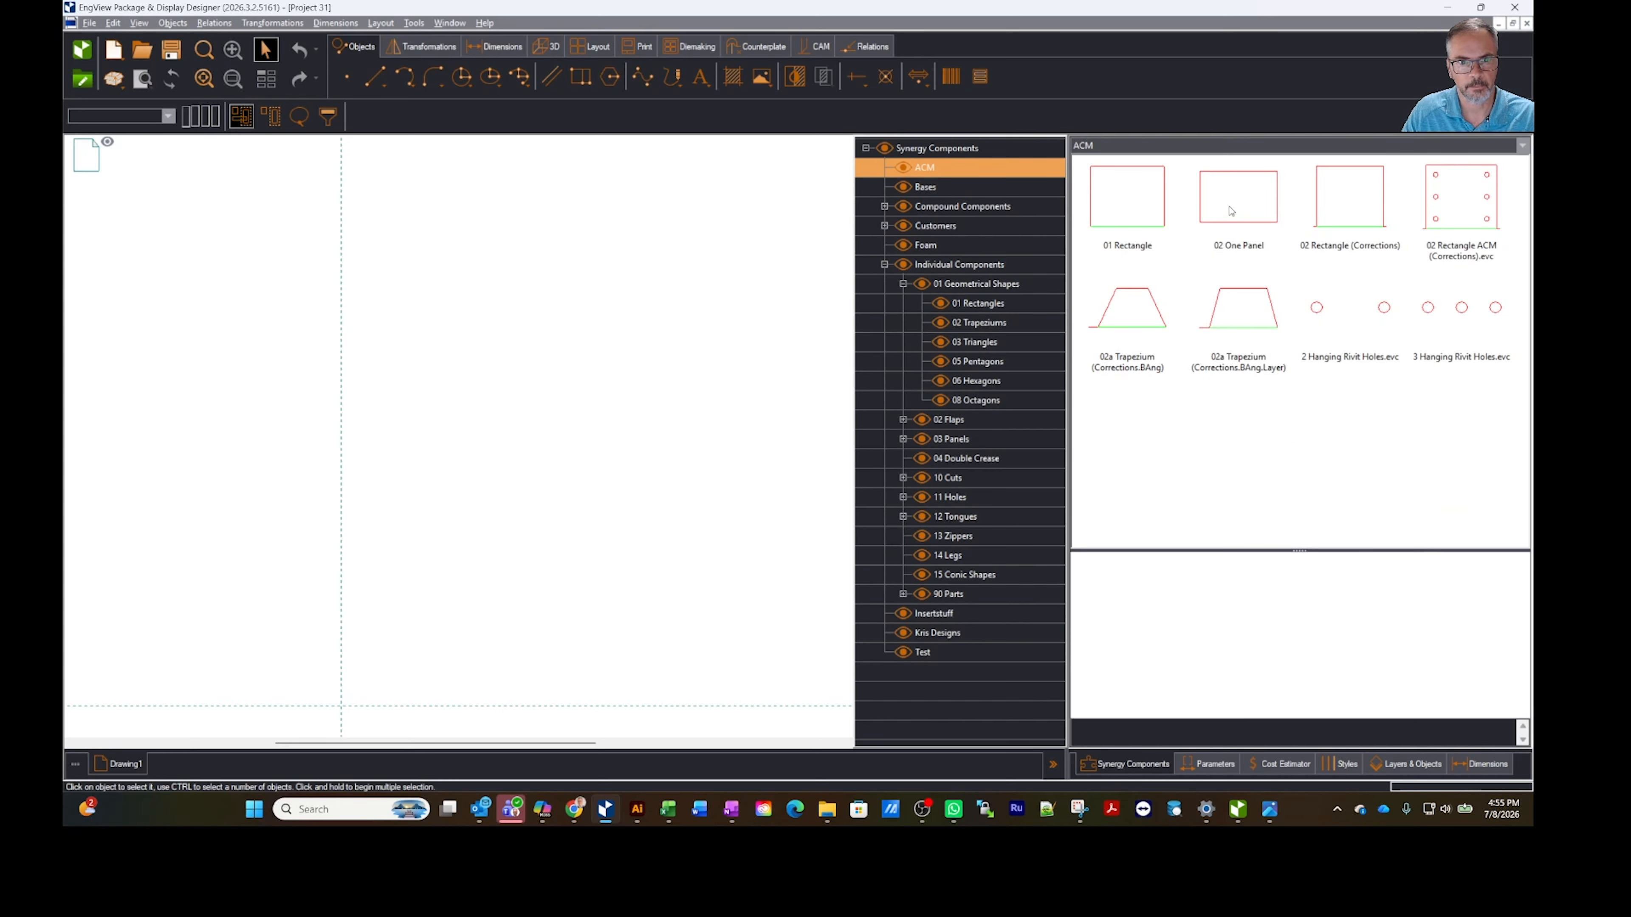
Step: Place the 02 One Panel component in the drawing with parameters A = 12 and B = 8
double_click(1235, 225)
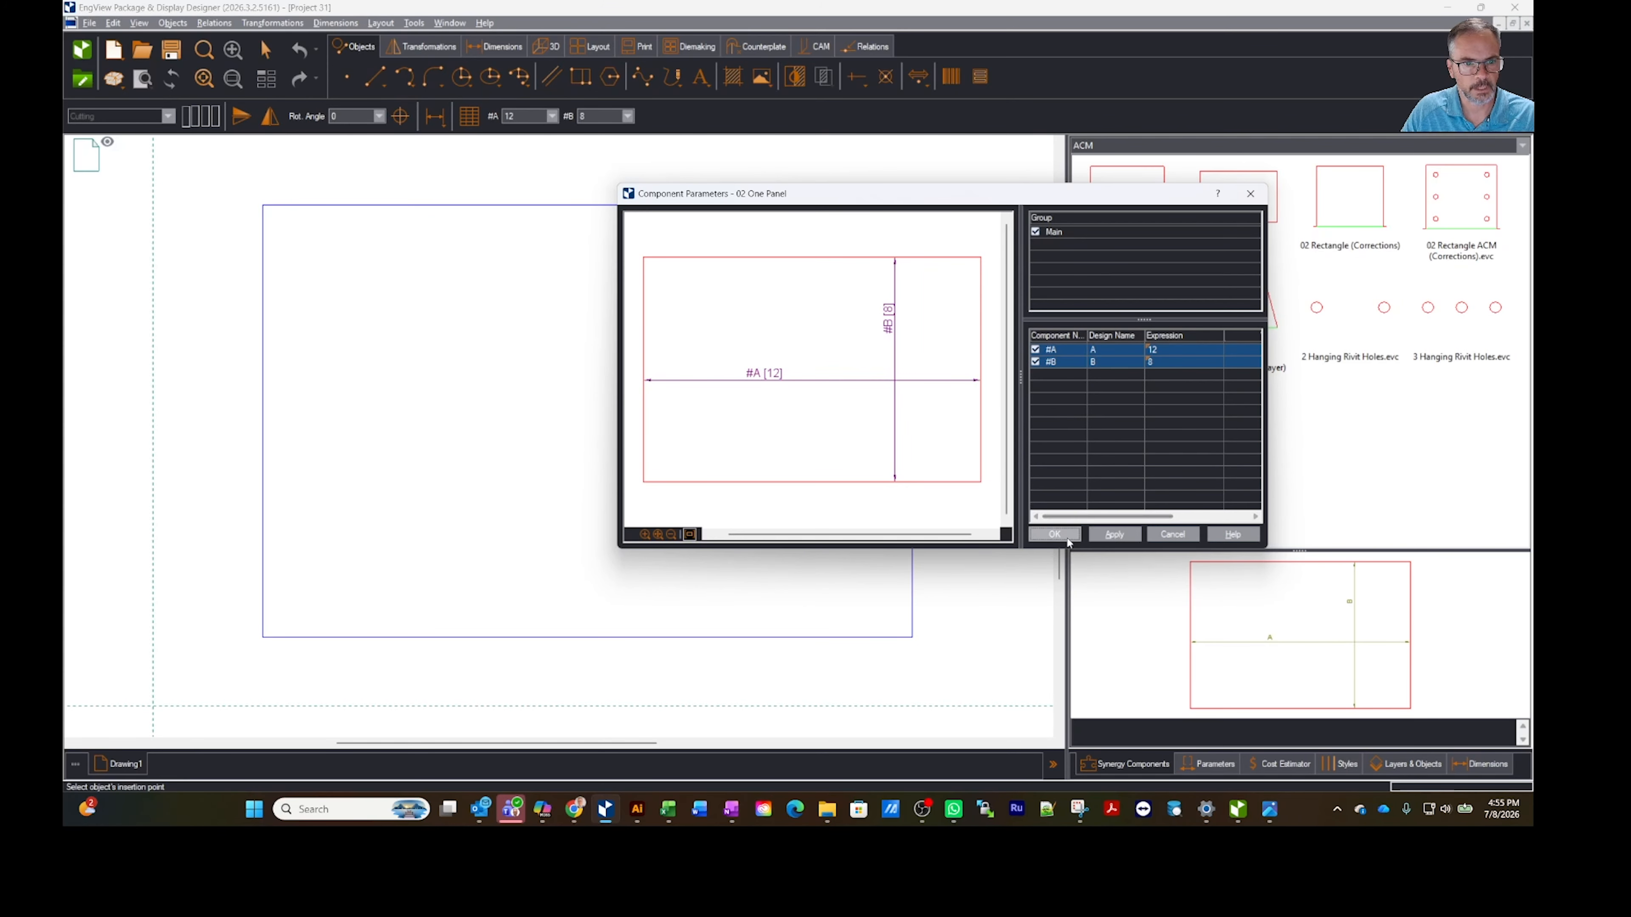
left_click(1037, 535)
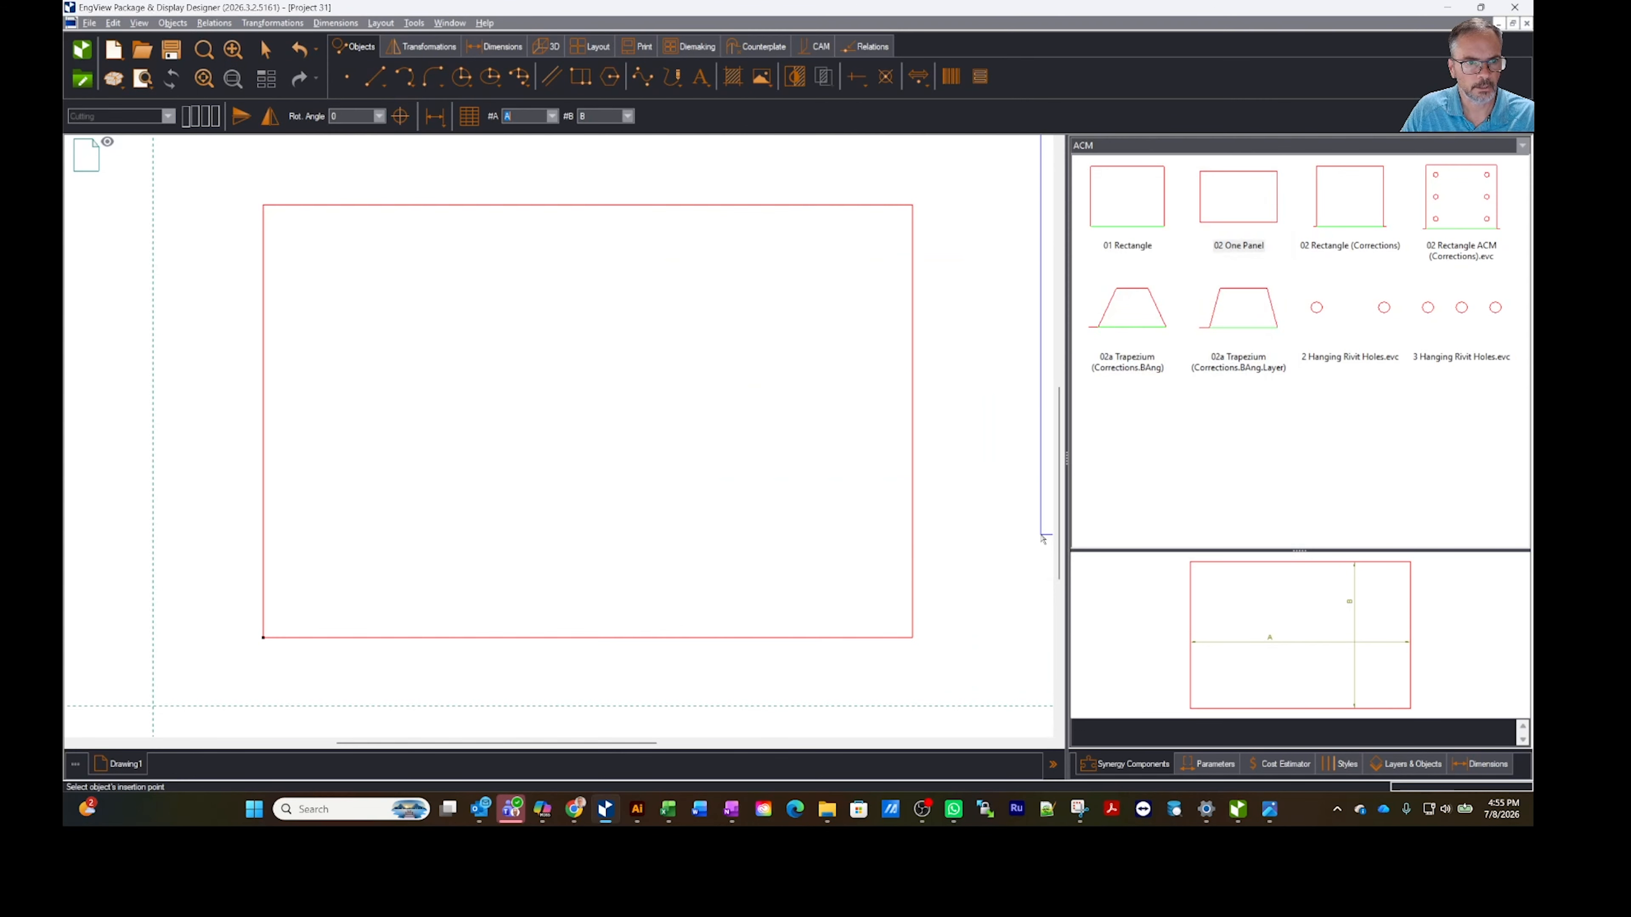
Step: Attach a 01 Rectangle component to the panel's right edge, with parameter PH set to 3 1/4
scroll(939, 472, "down", 2)
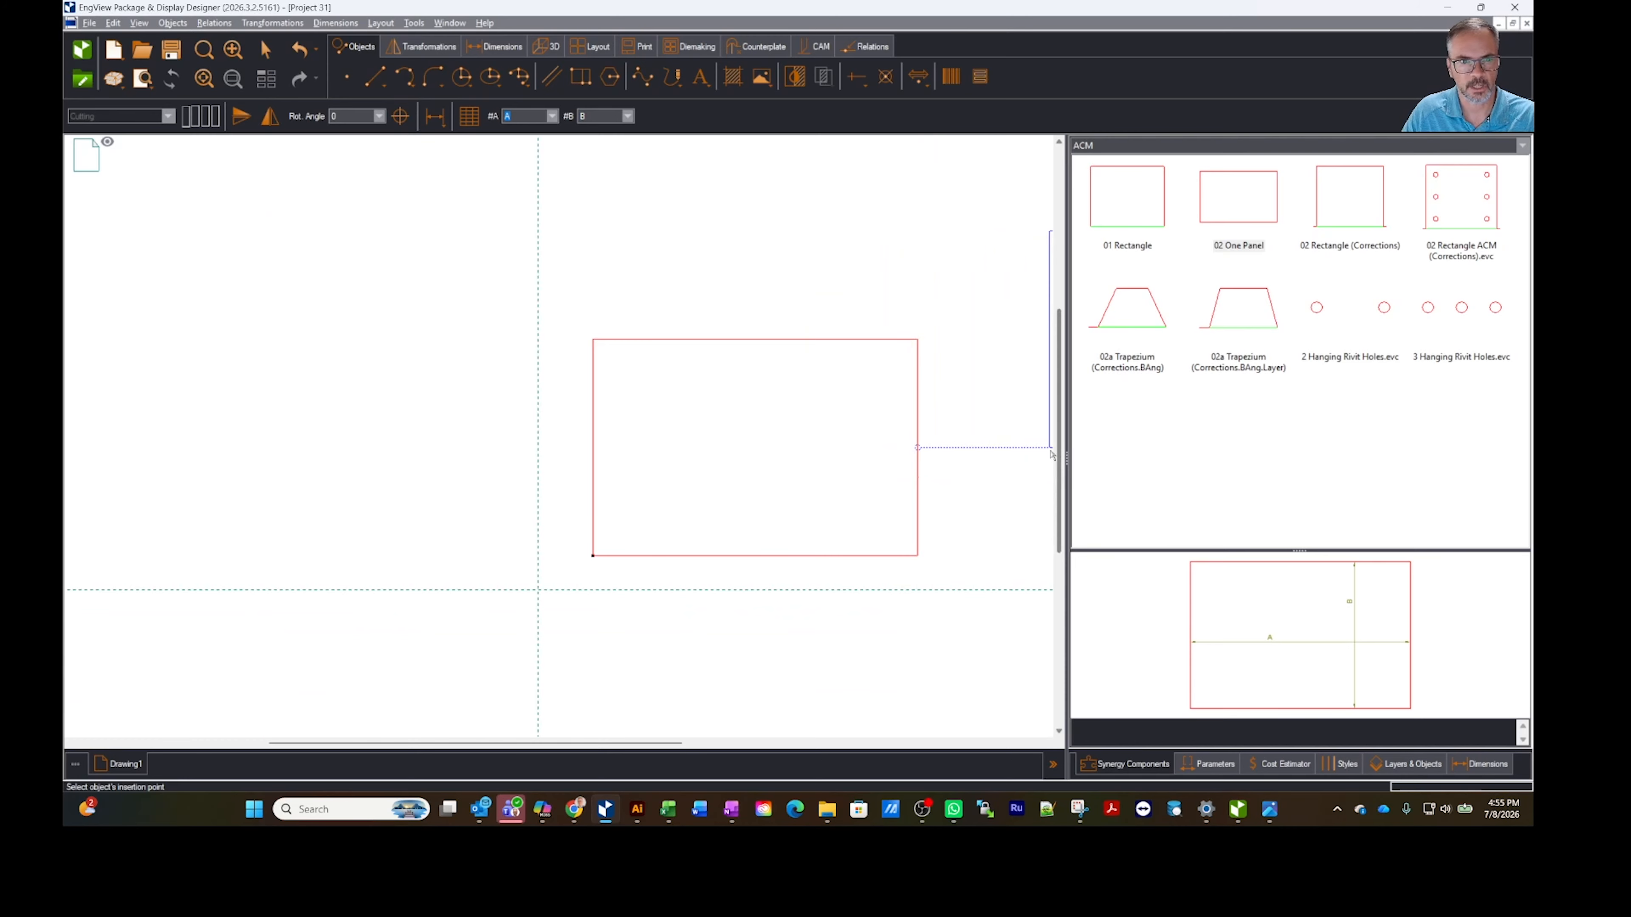
left_click(1126, 238)
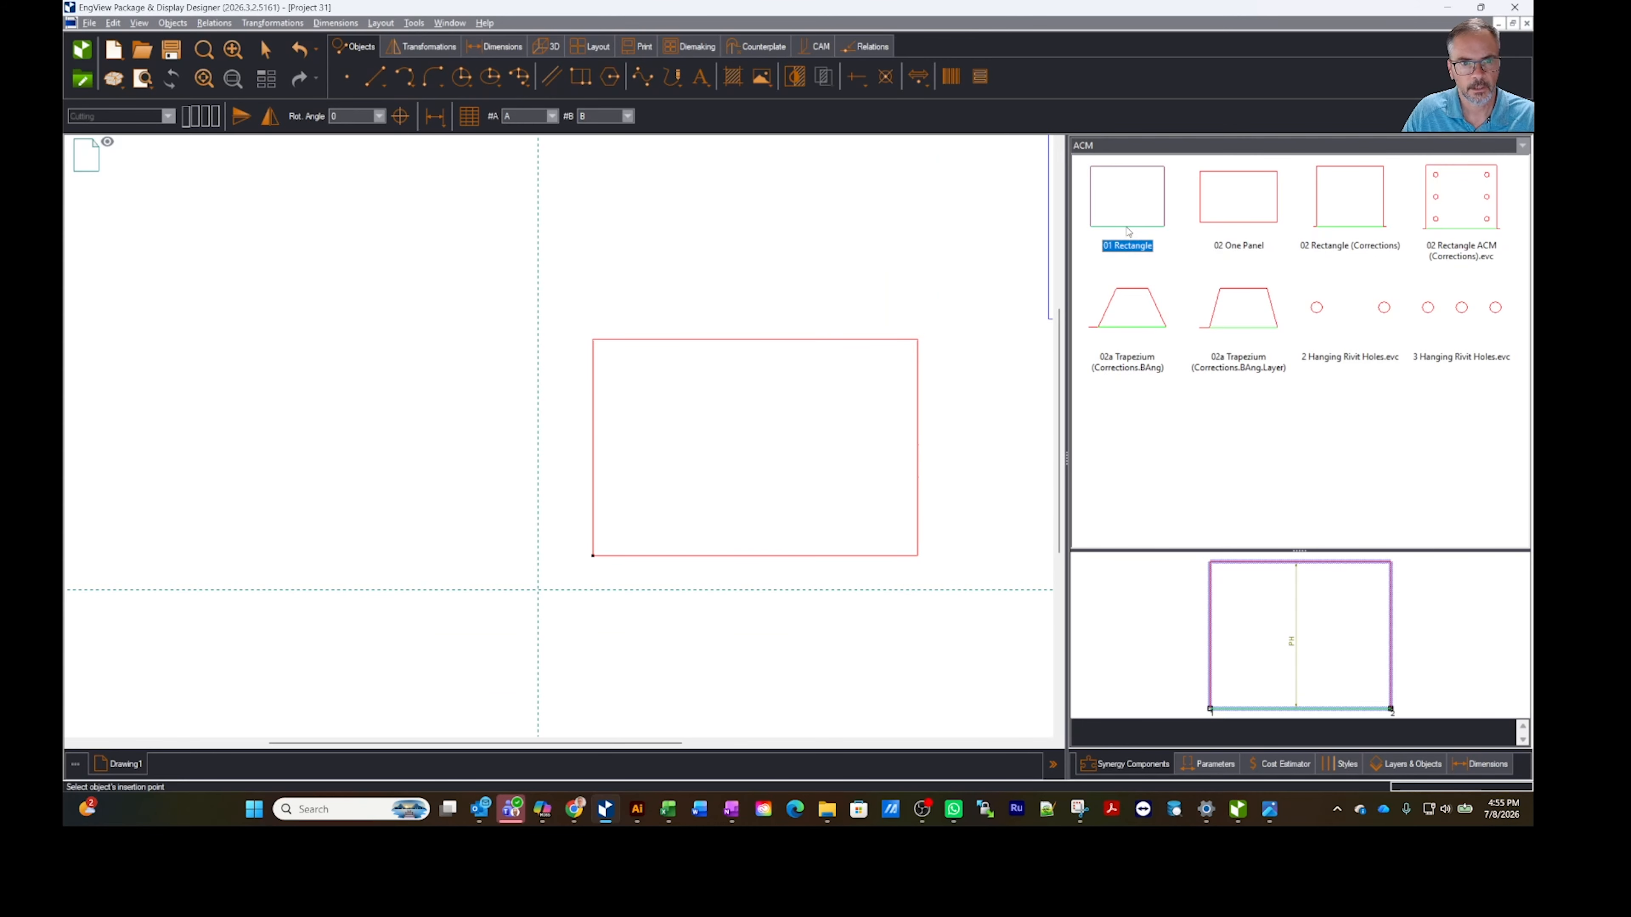
left_click(917, 339)
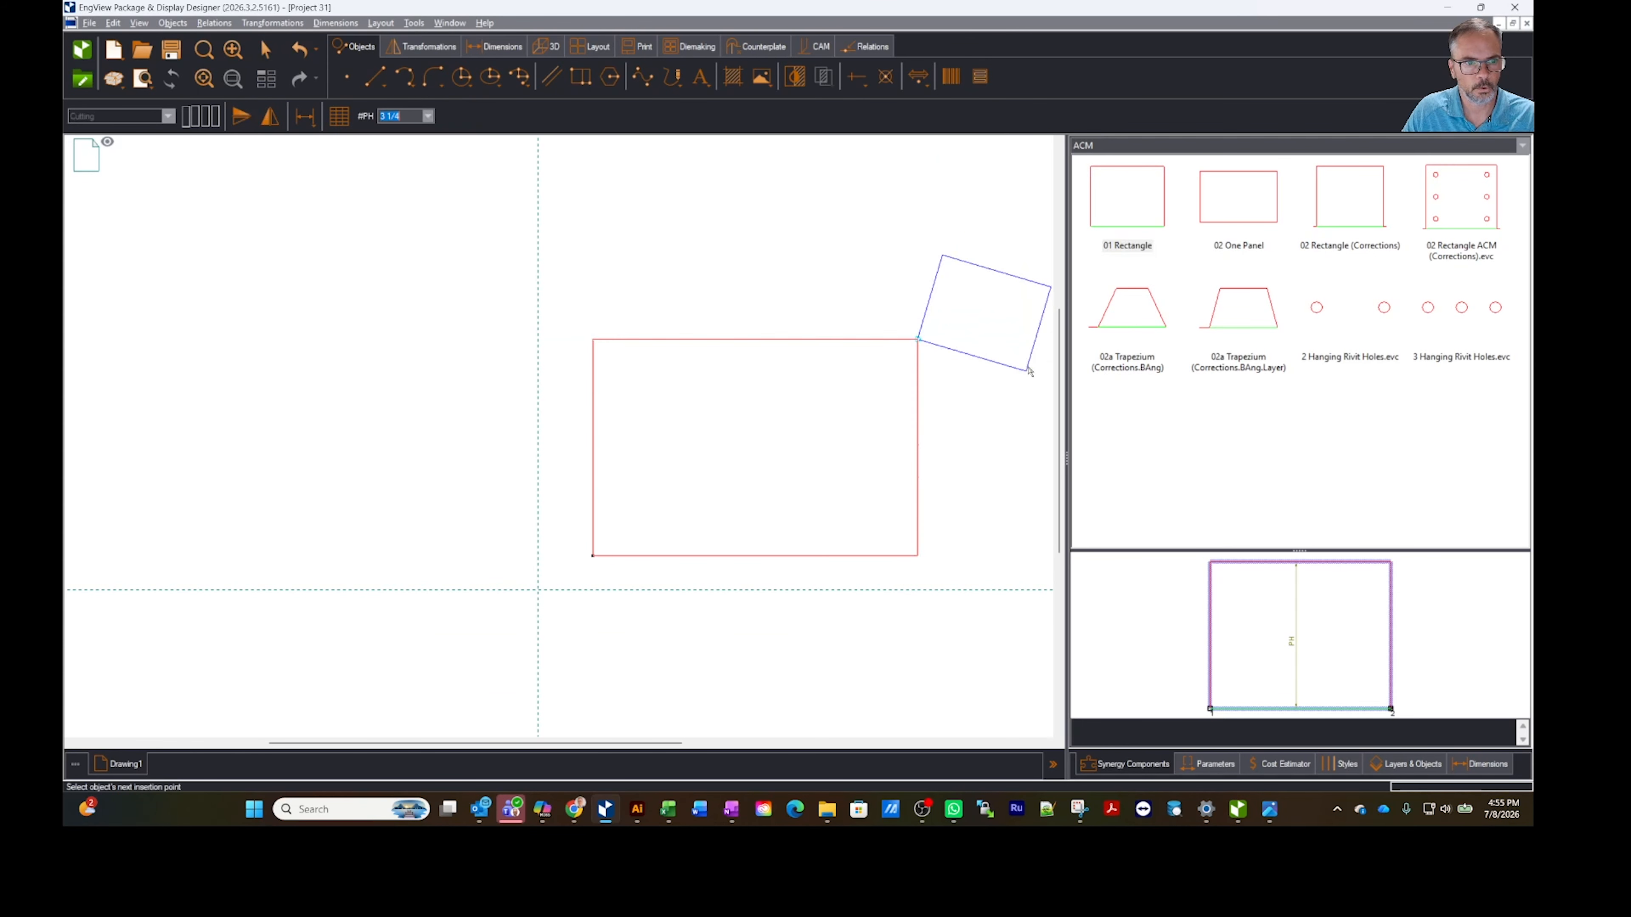
left_click(925, 549)
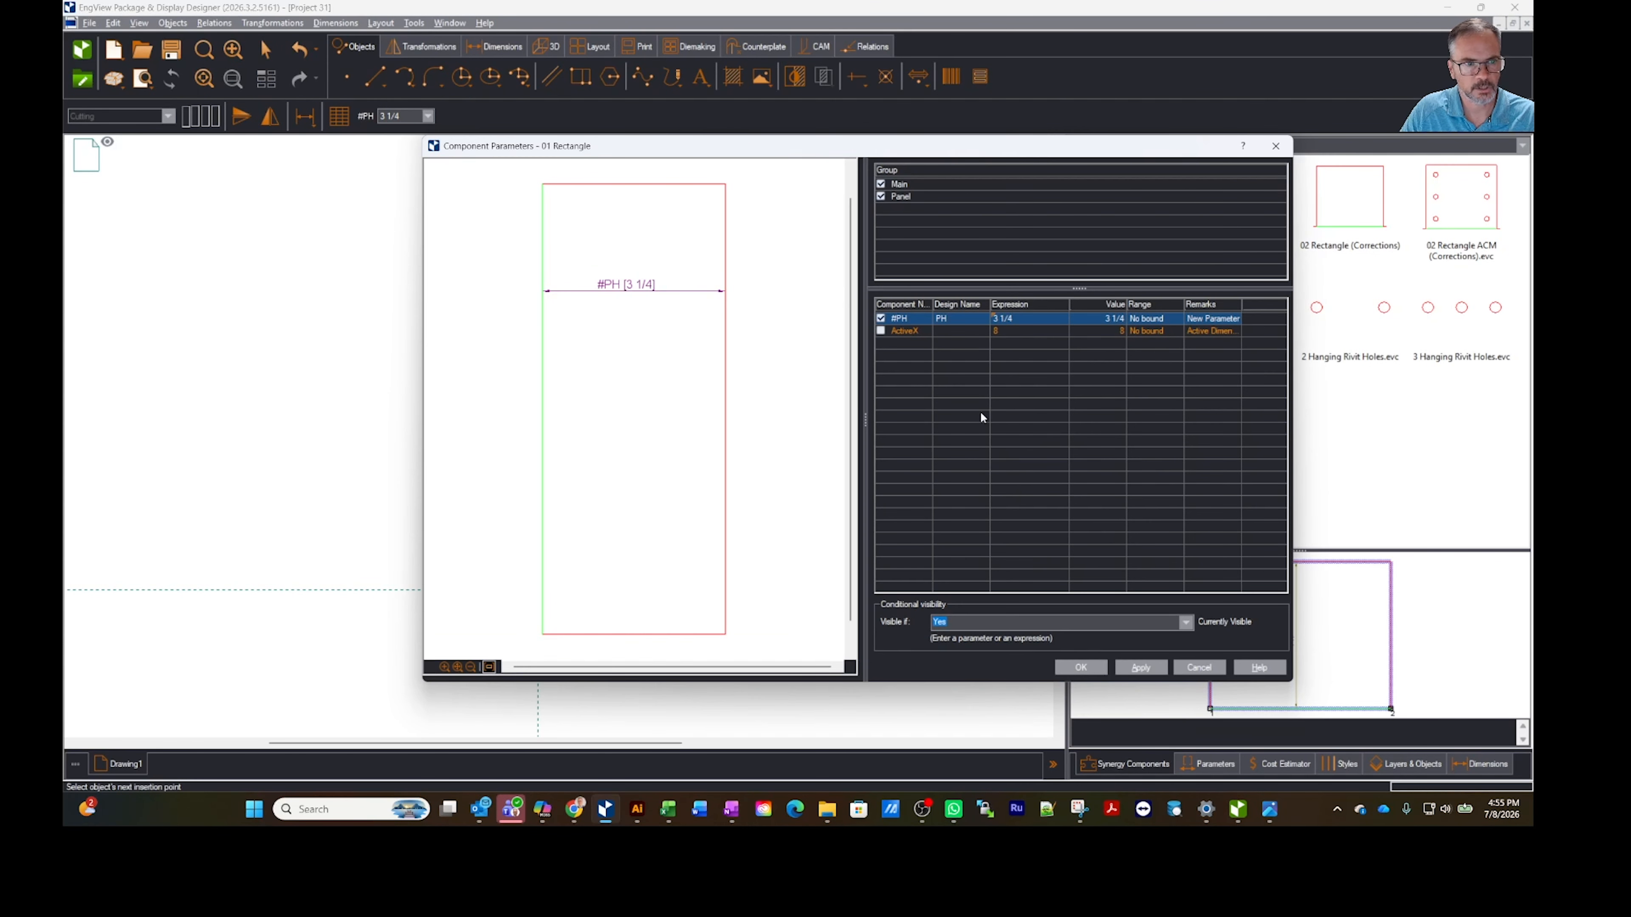
left_click(1095, 668)
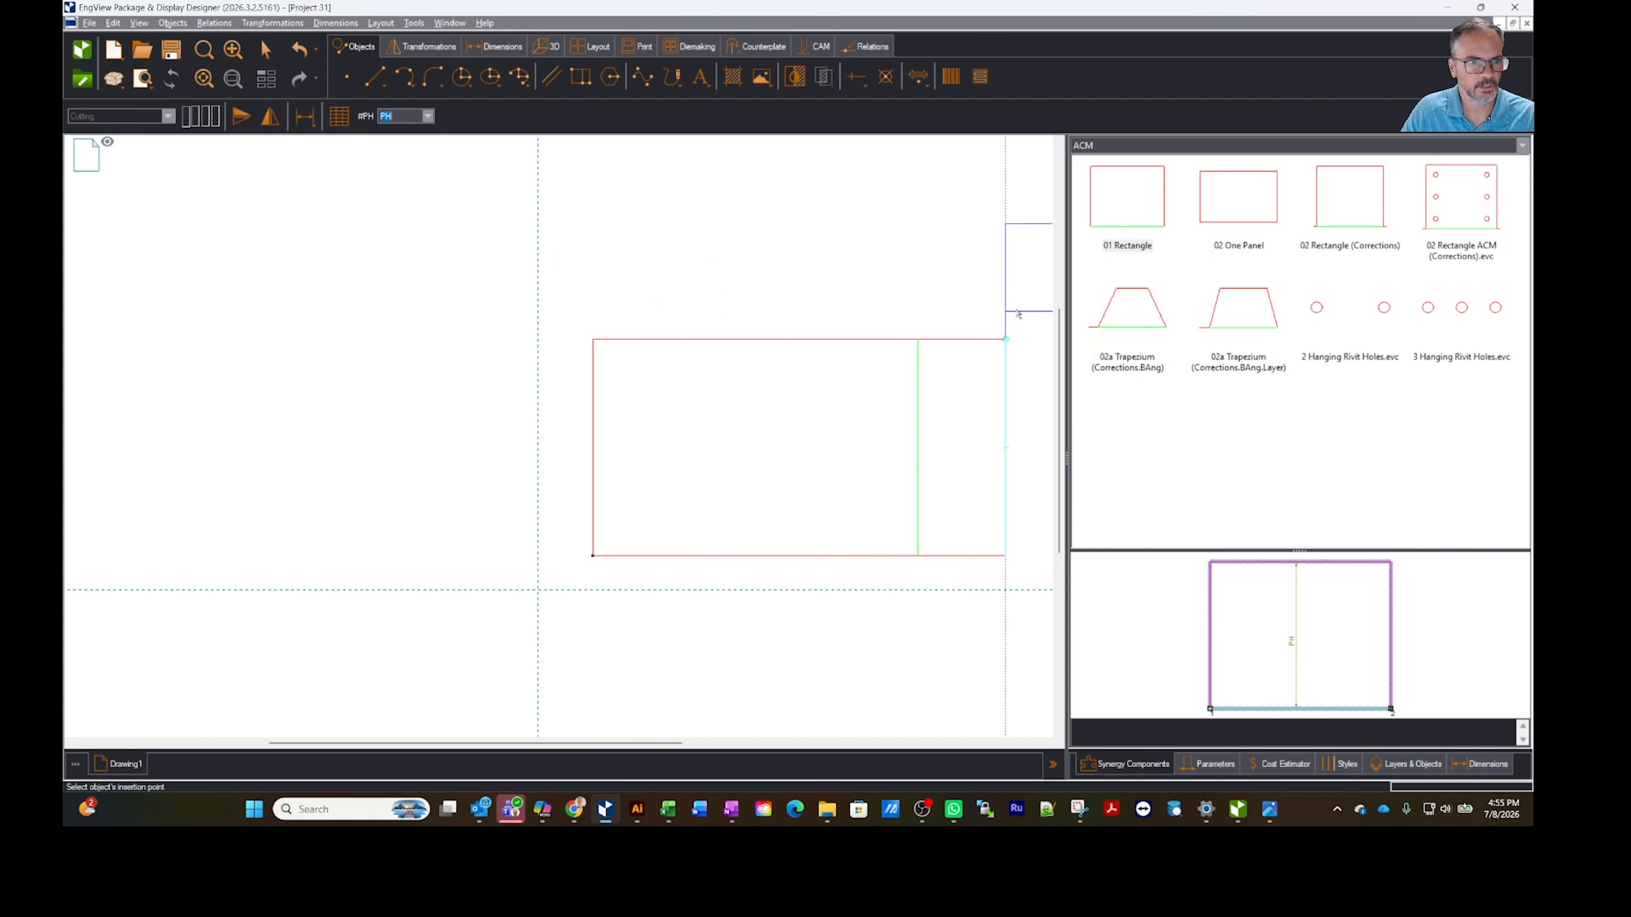
Step: Attach another 01 Rectangle component along the panel's top edge, using parameter PH for its height
left_click(612, 347)
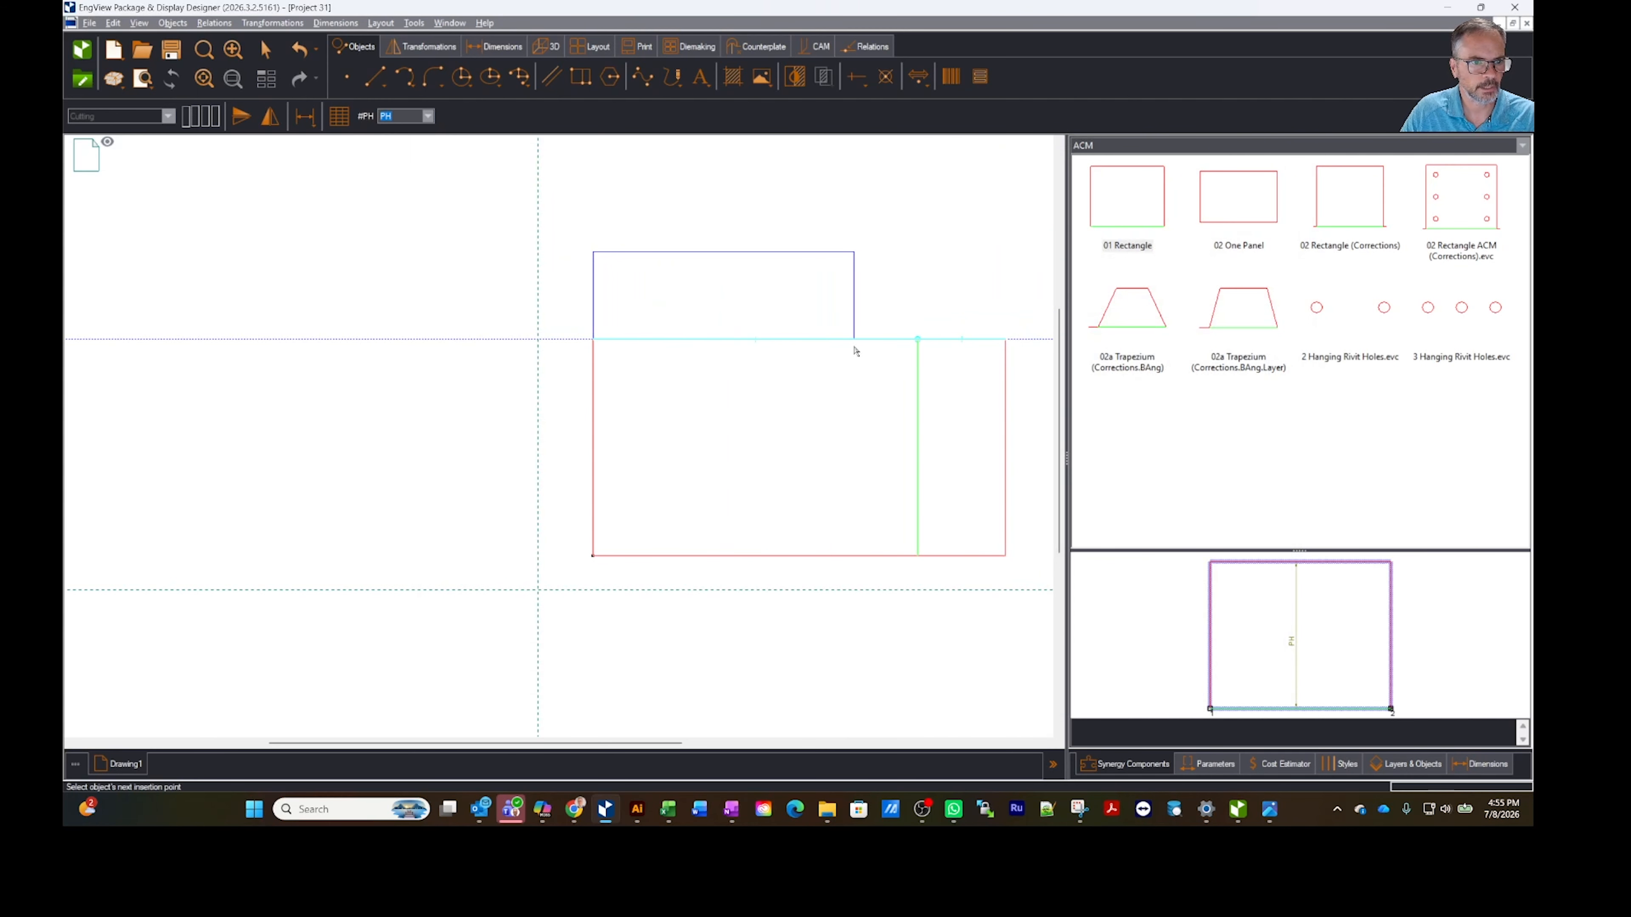
left_click(903, 326)
left_click(1097, 666)
Step: Attach a 01 Rectangle component along the central panel's lower edge, using parameter PH for its height
left_click(916, 556)
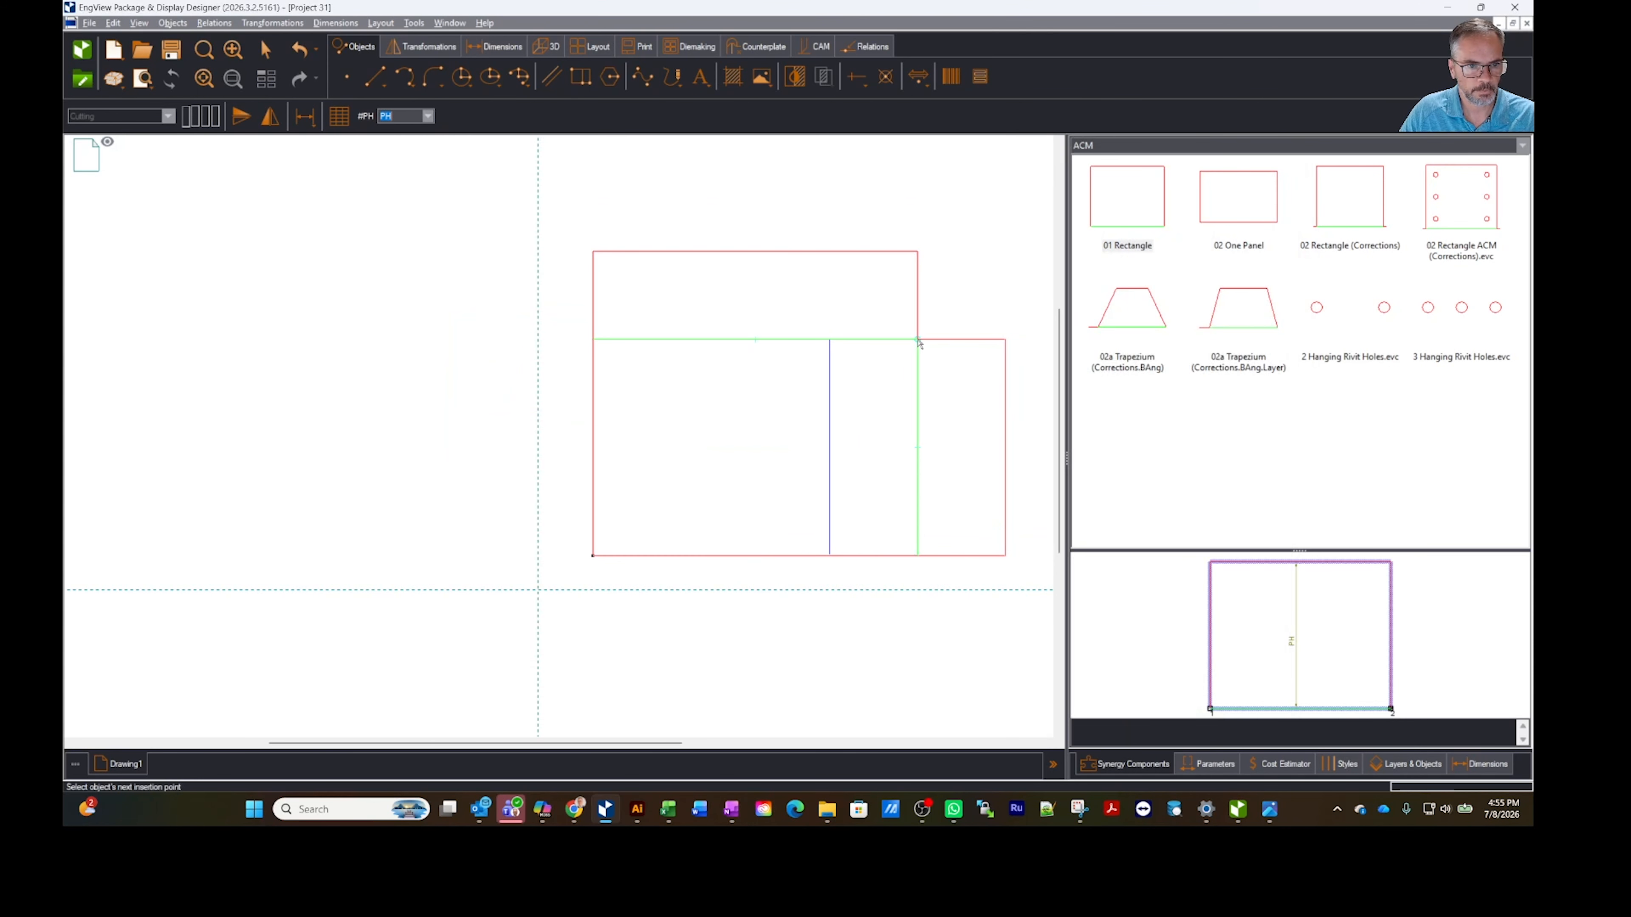
left_click(591, 556)
left_click(1092, 669)
Step: Attach a 01 Rectangle component to the central panel's left edge with parameter PH as its height, and finish placing components
left_click(592, 556)
left_click(592, 339)
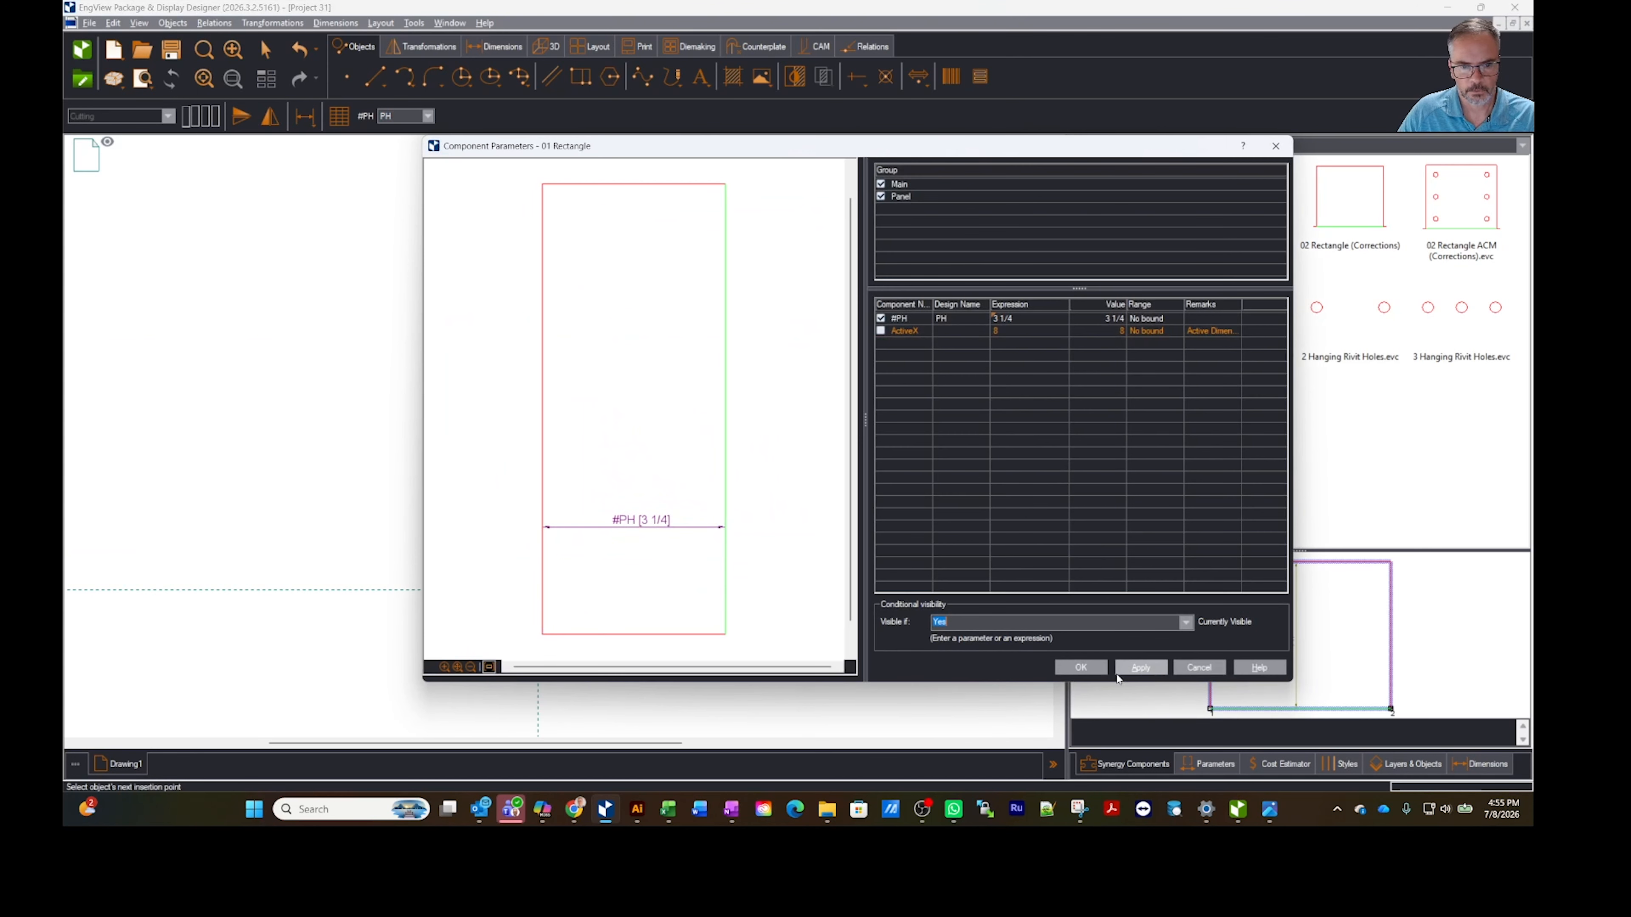
left_click(1084, 669)
scroll(741, 473, "down", 1)
left_click_drag(557, 742, 617, 742)
scroll(710, 624, "down", 2)
scroll(712, 621, "up", 3)
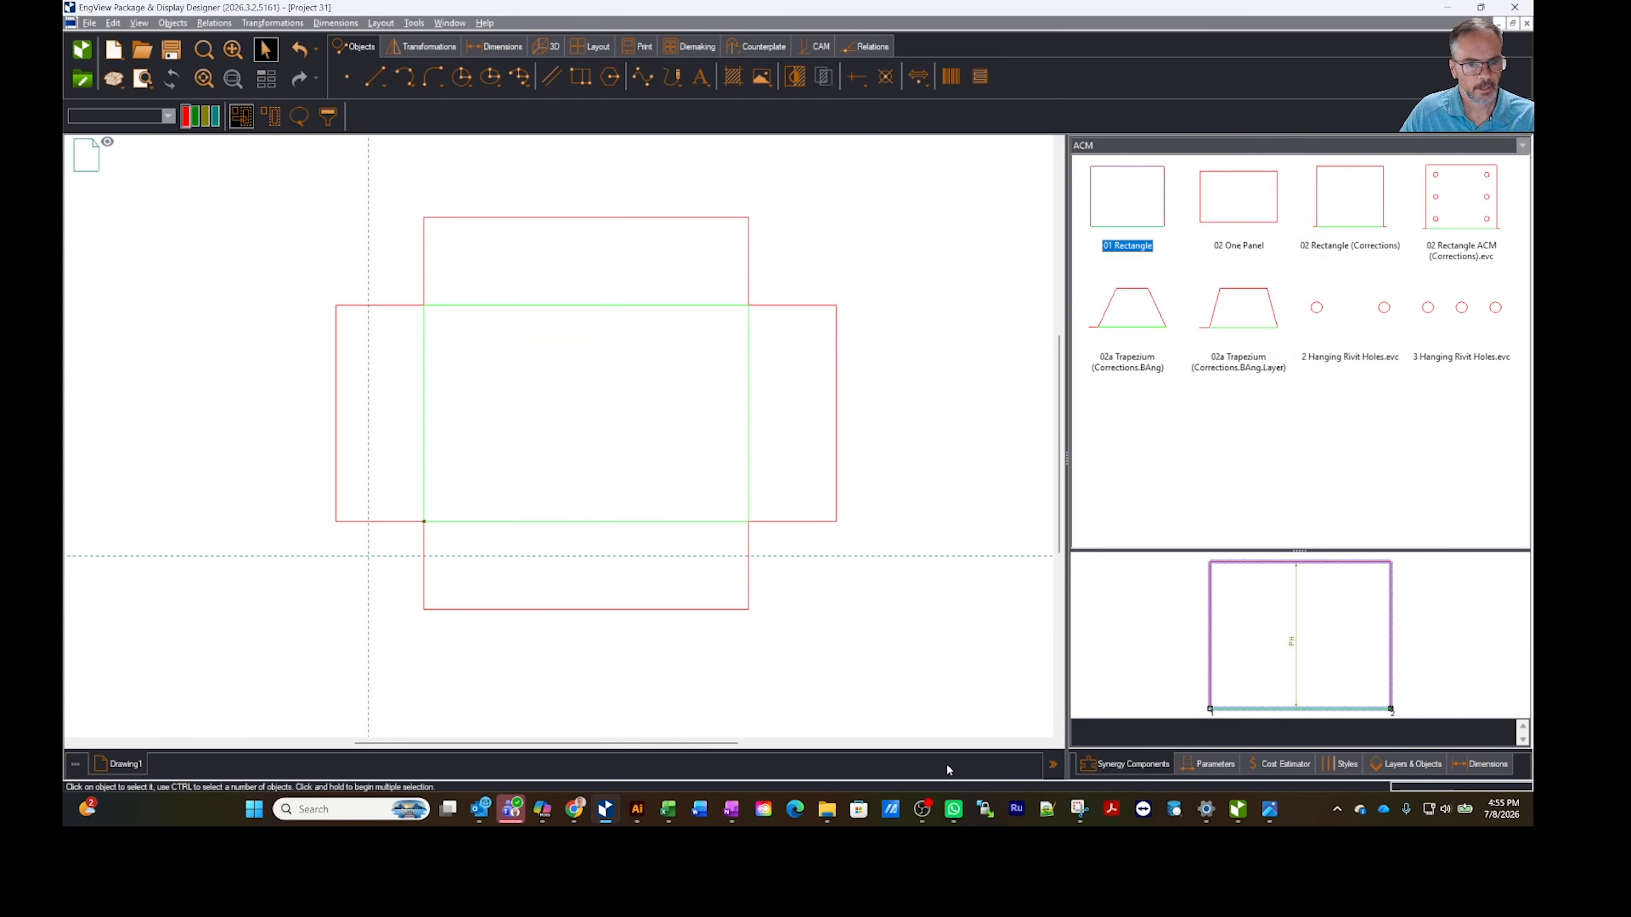
Step: Rename the design parameters A, B and PH as L, W and H
left_click(1208, 764)
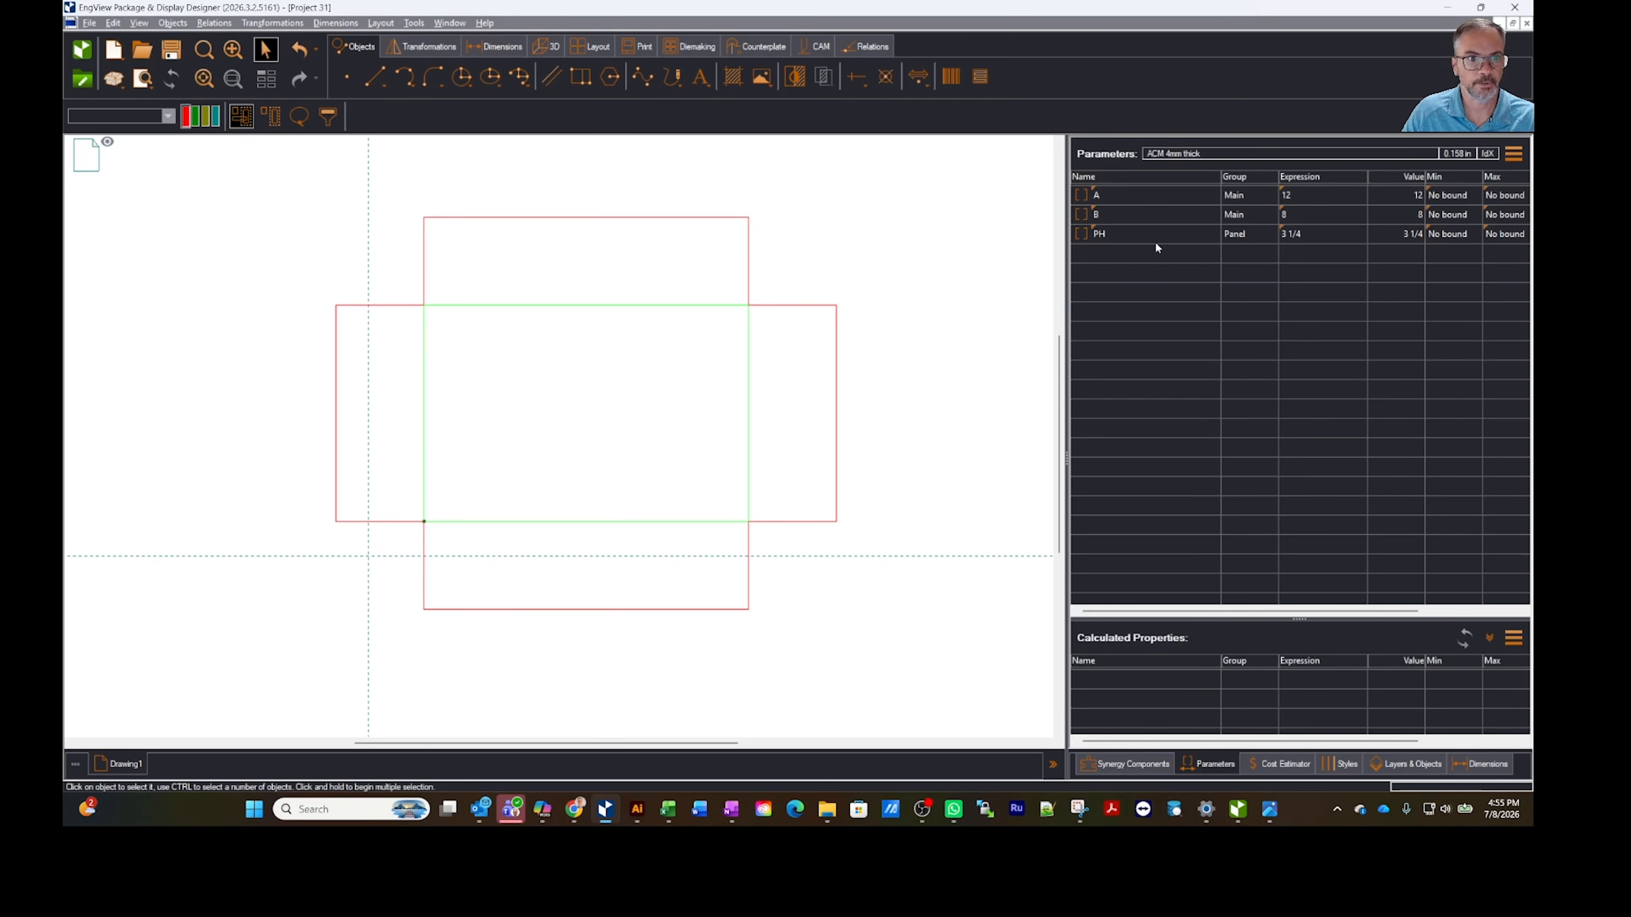
left_click(1108, 194)
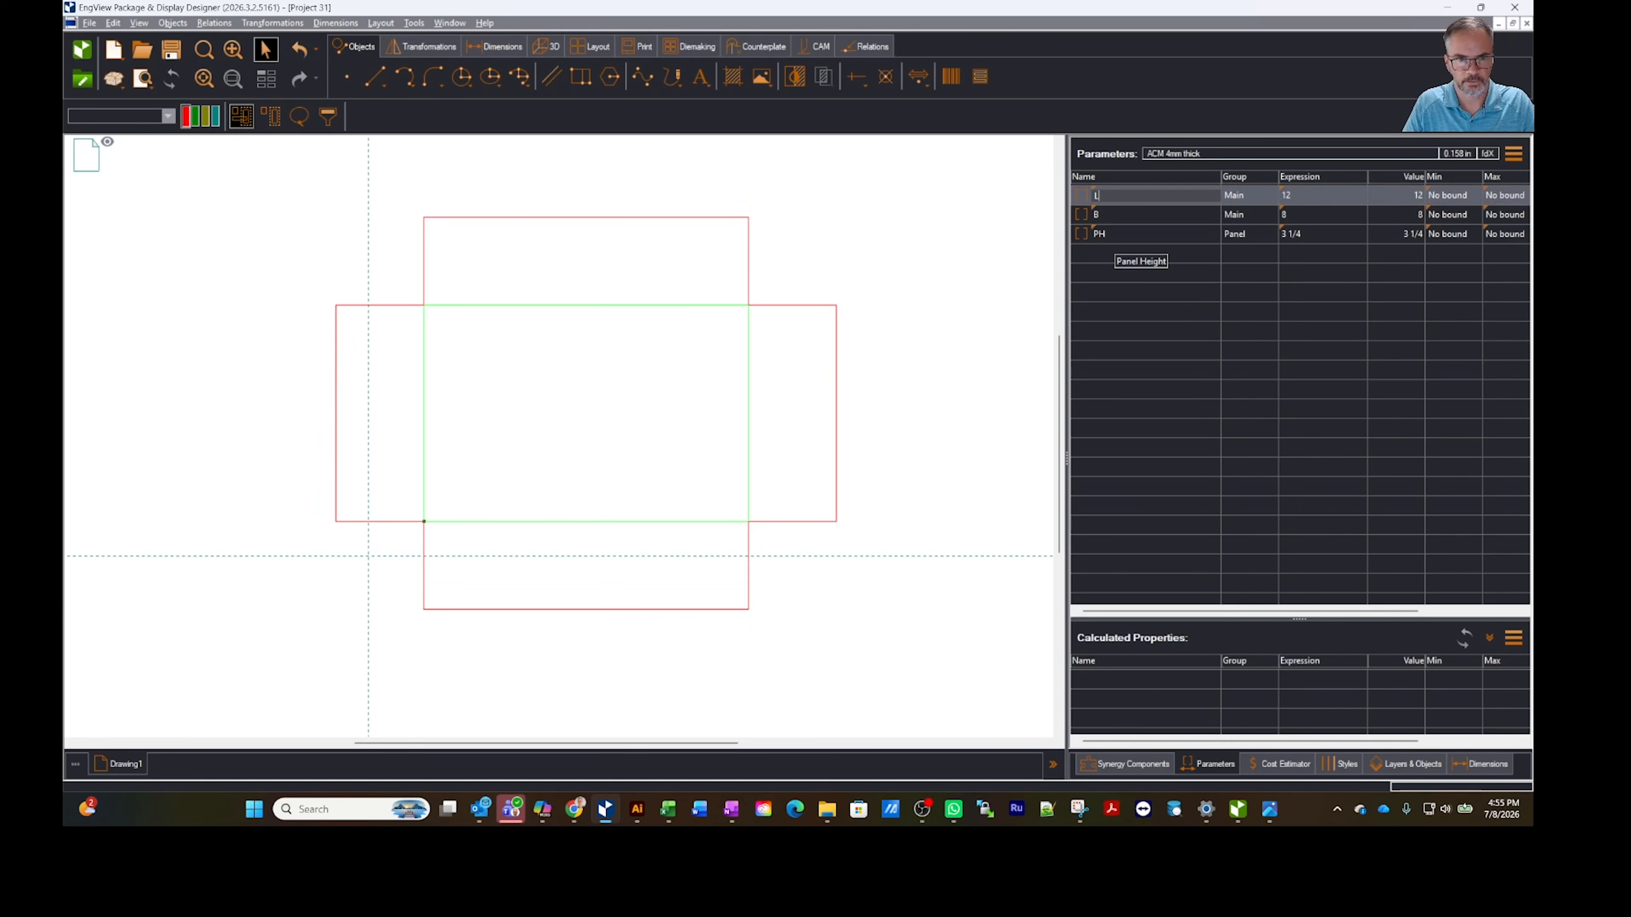
left_click(1095, 215)
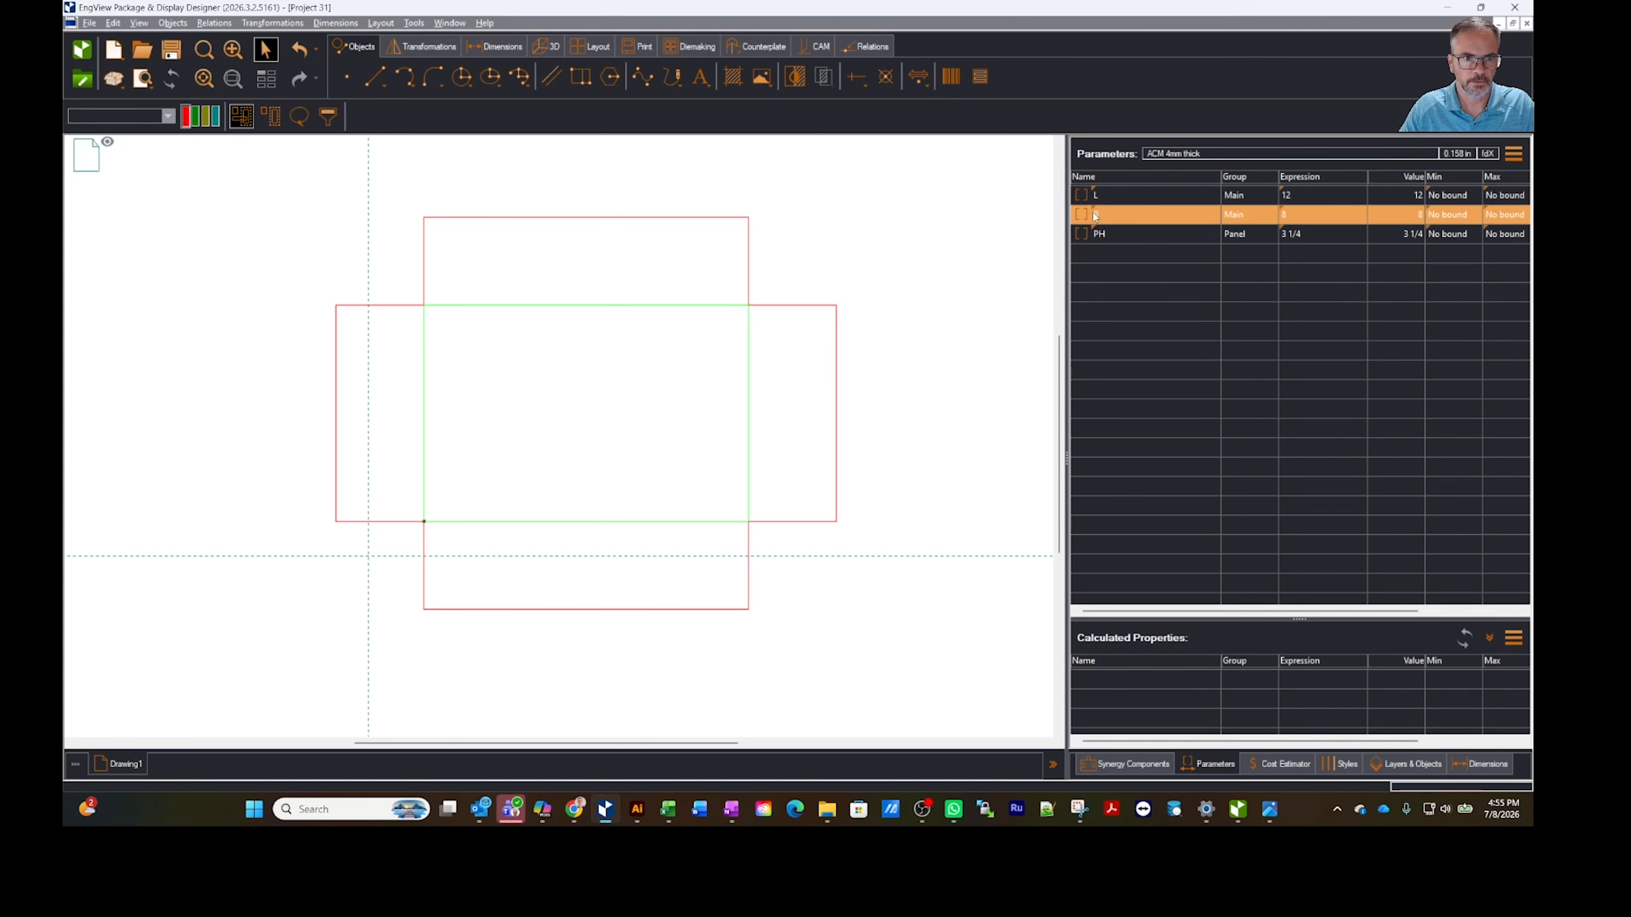
left_click(1096, 215)
type("W")
key("Return")
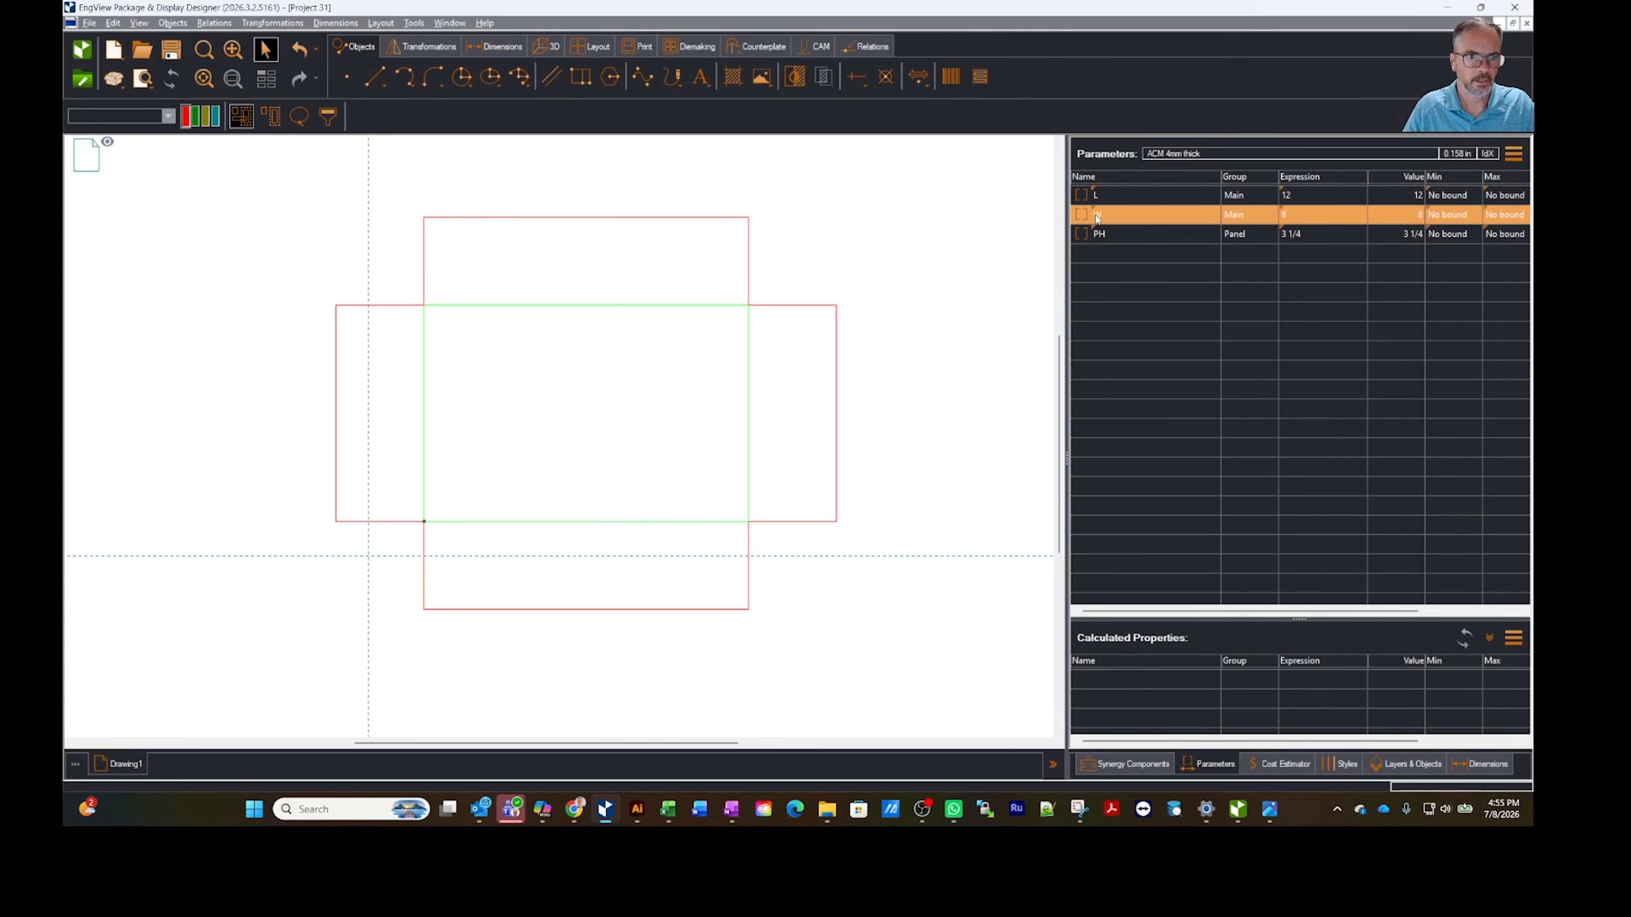
left_click(1098, 235)
left_click(1098, 235)
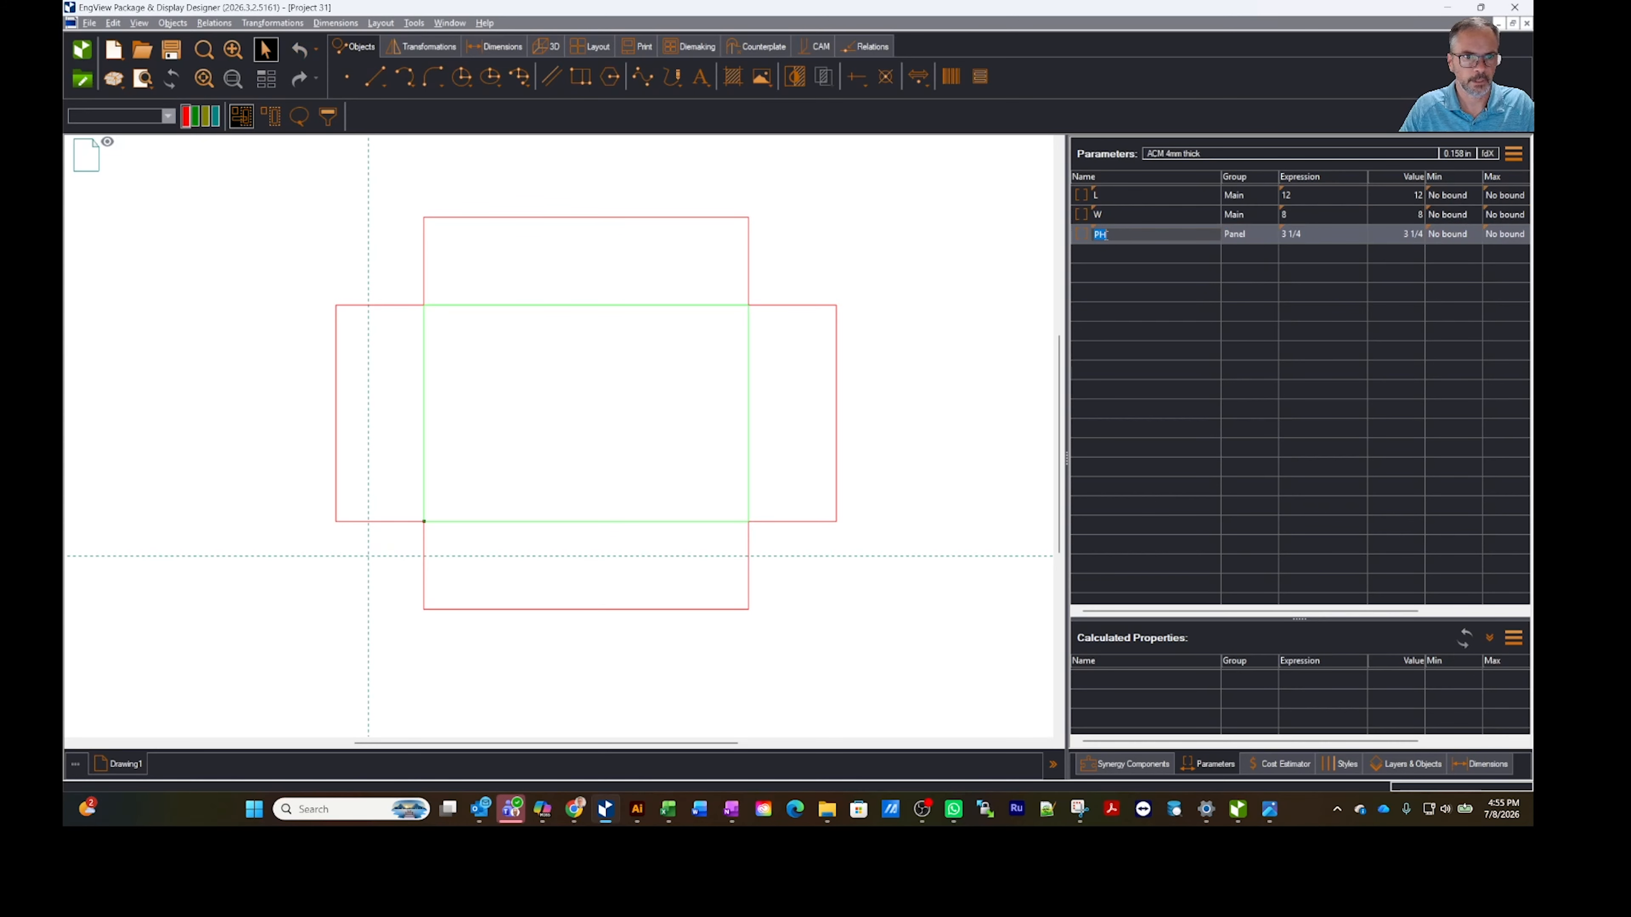
type("H")
key("Return")
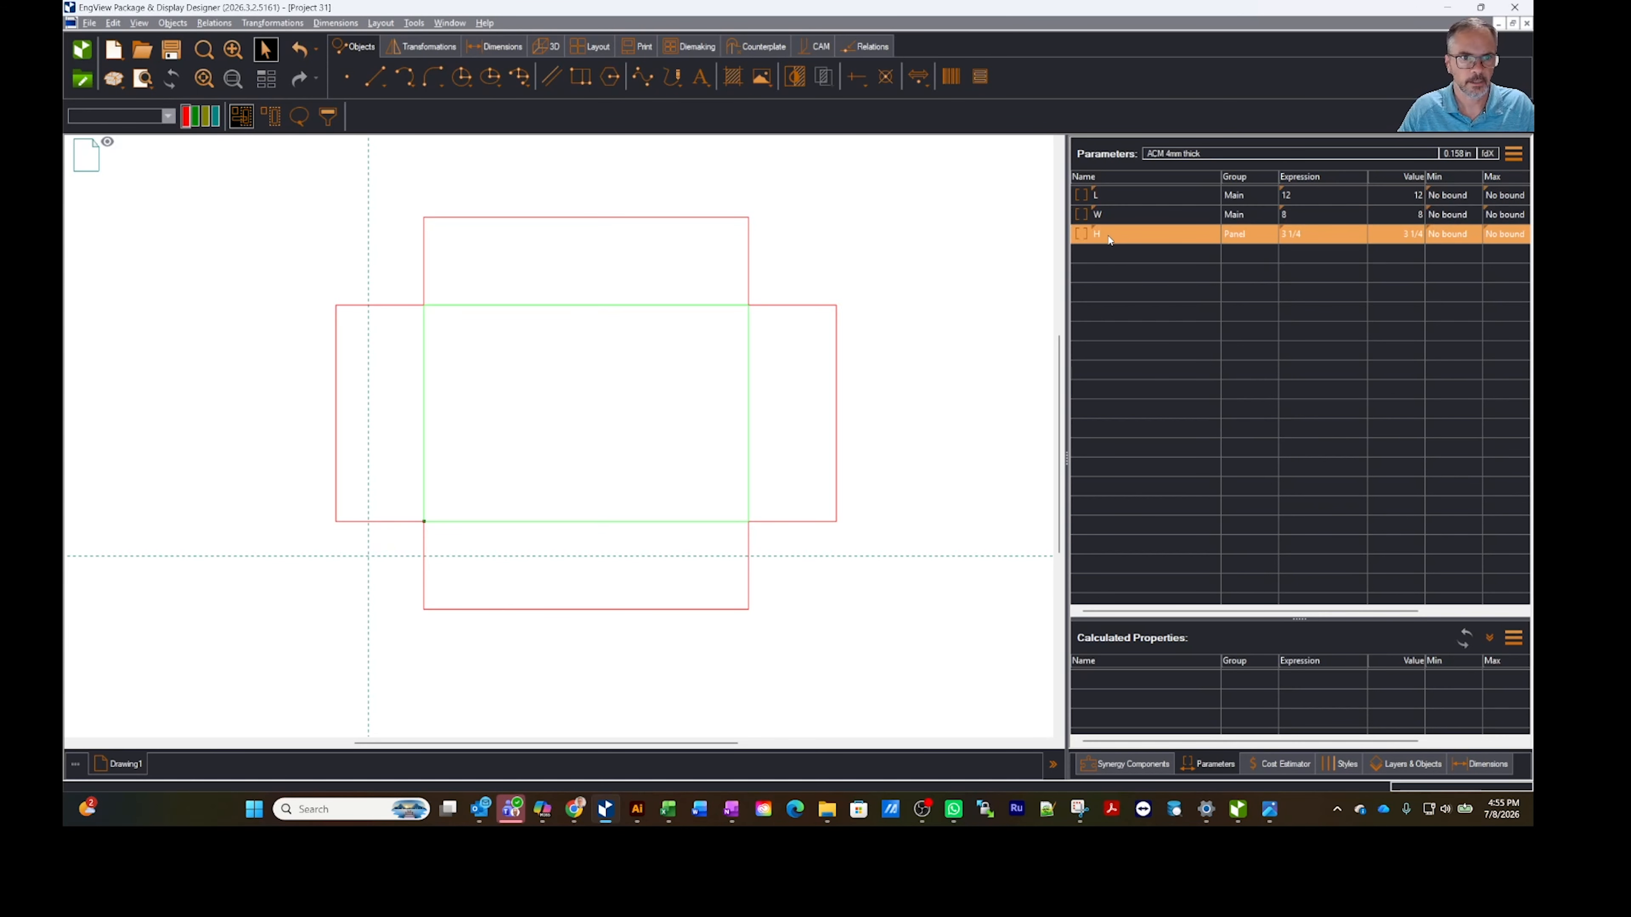
Step: Set the parameter expressions to L = 18, W = 10 and H = 6
left_click(1315, 193)
left_click(1315, 192)
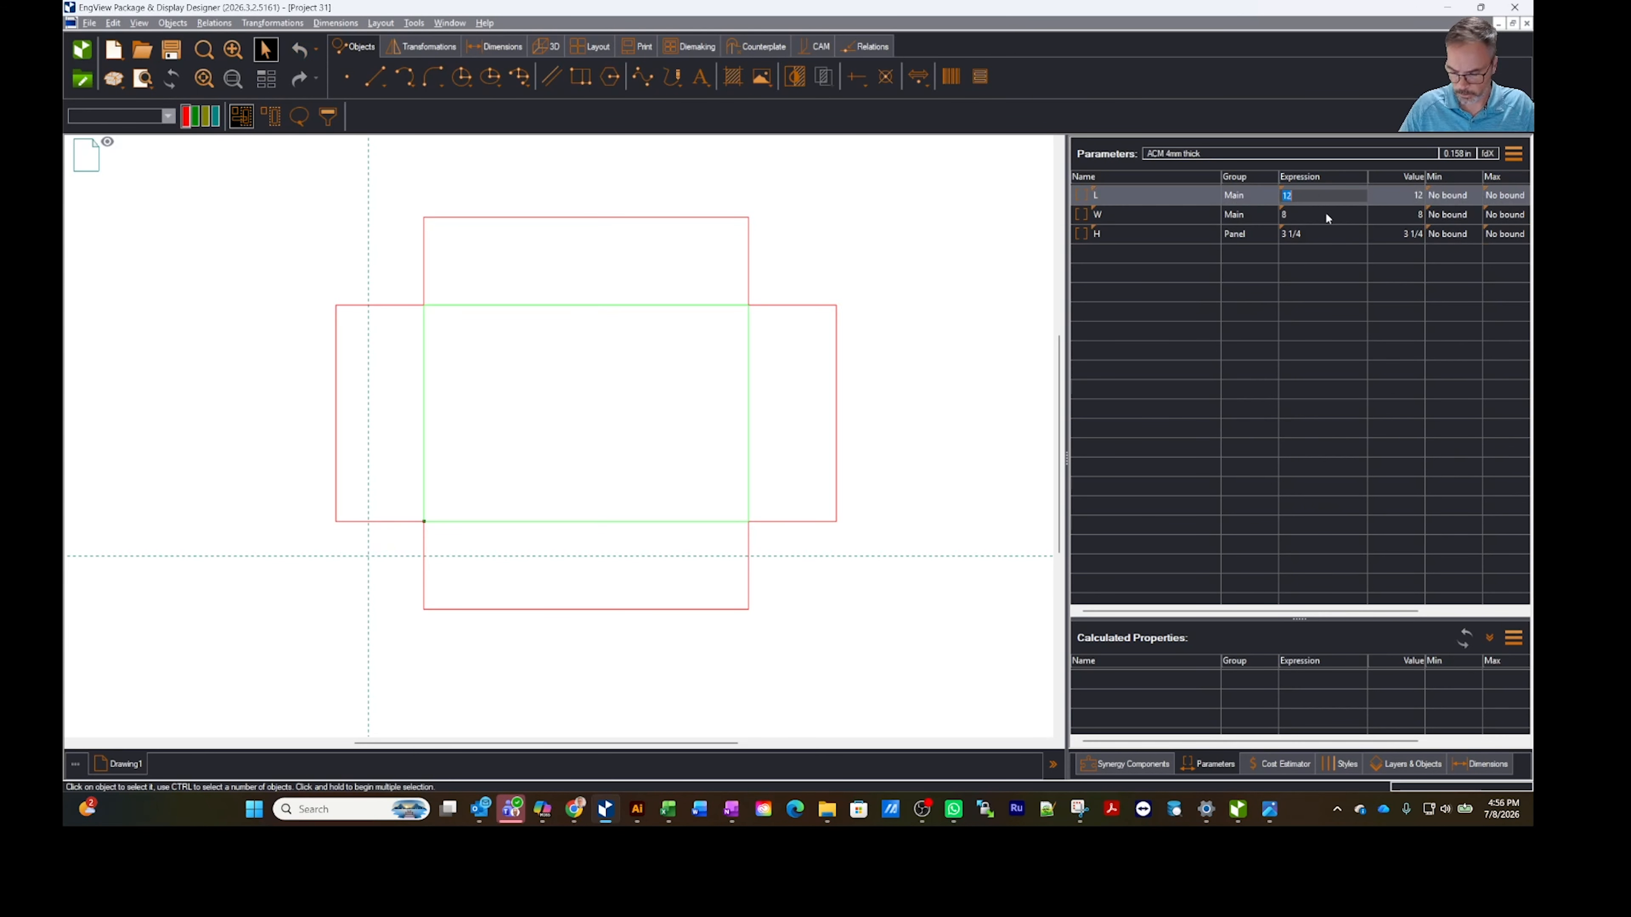
type("18")
key("Return")
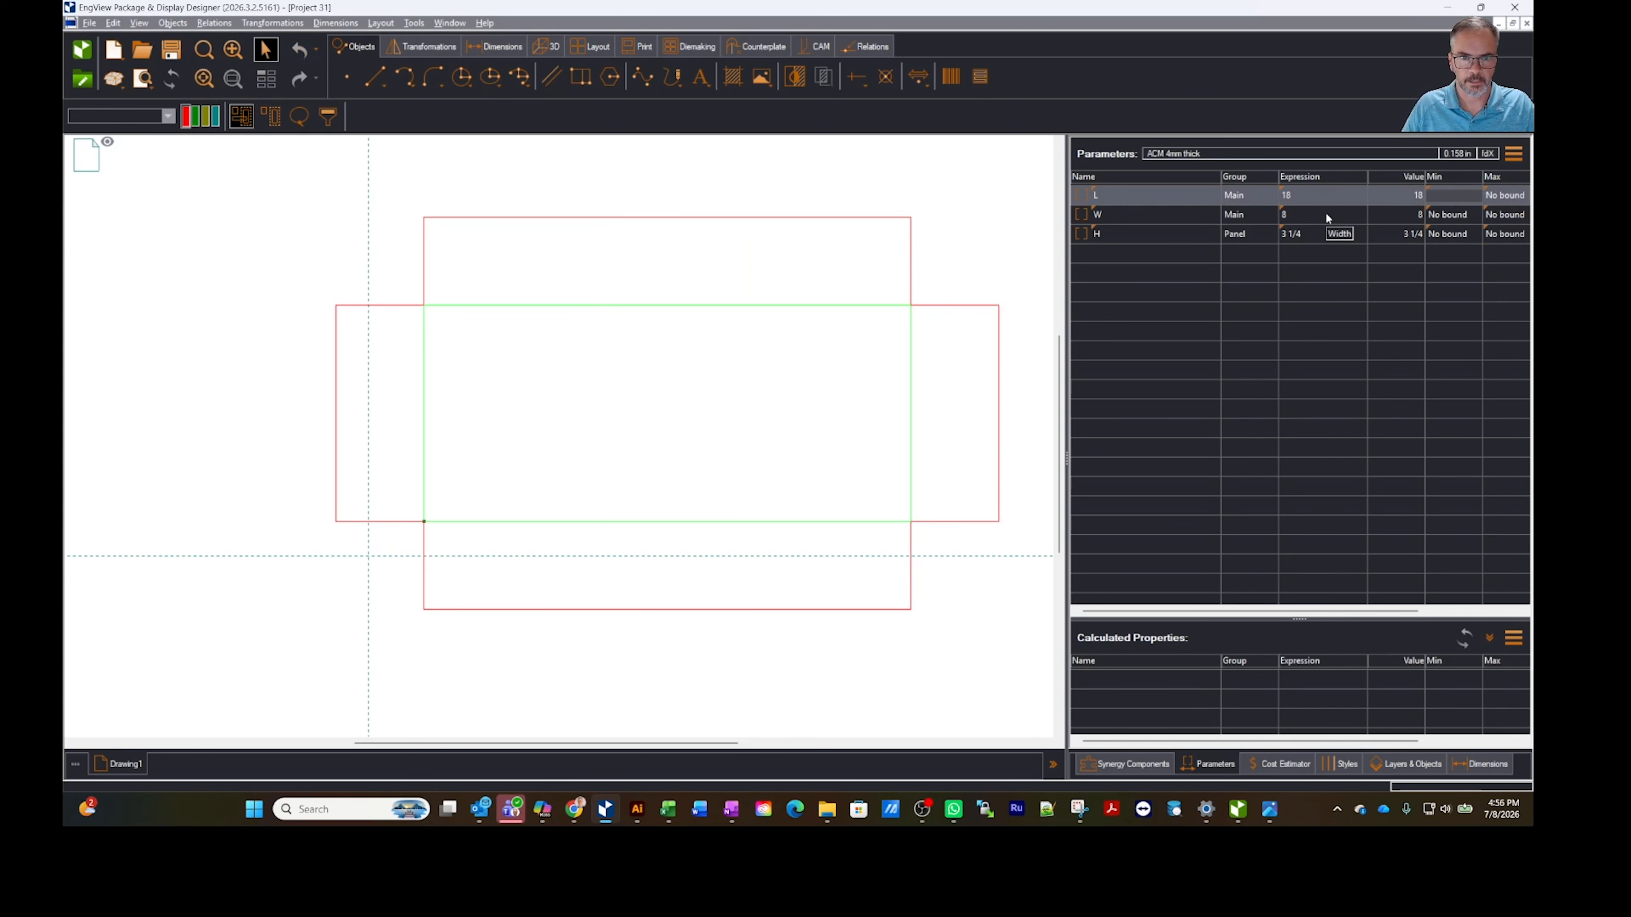
double_click(1314, 216)
type("10")
key("Return")
double_click(1317, 228)
type("6")
key("Return")
left_click(203, 50)
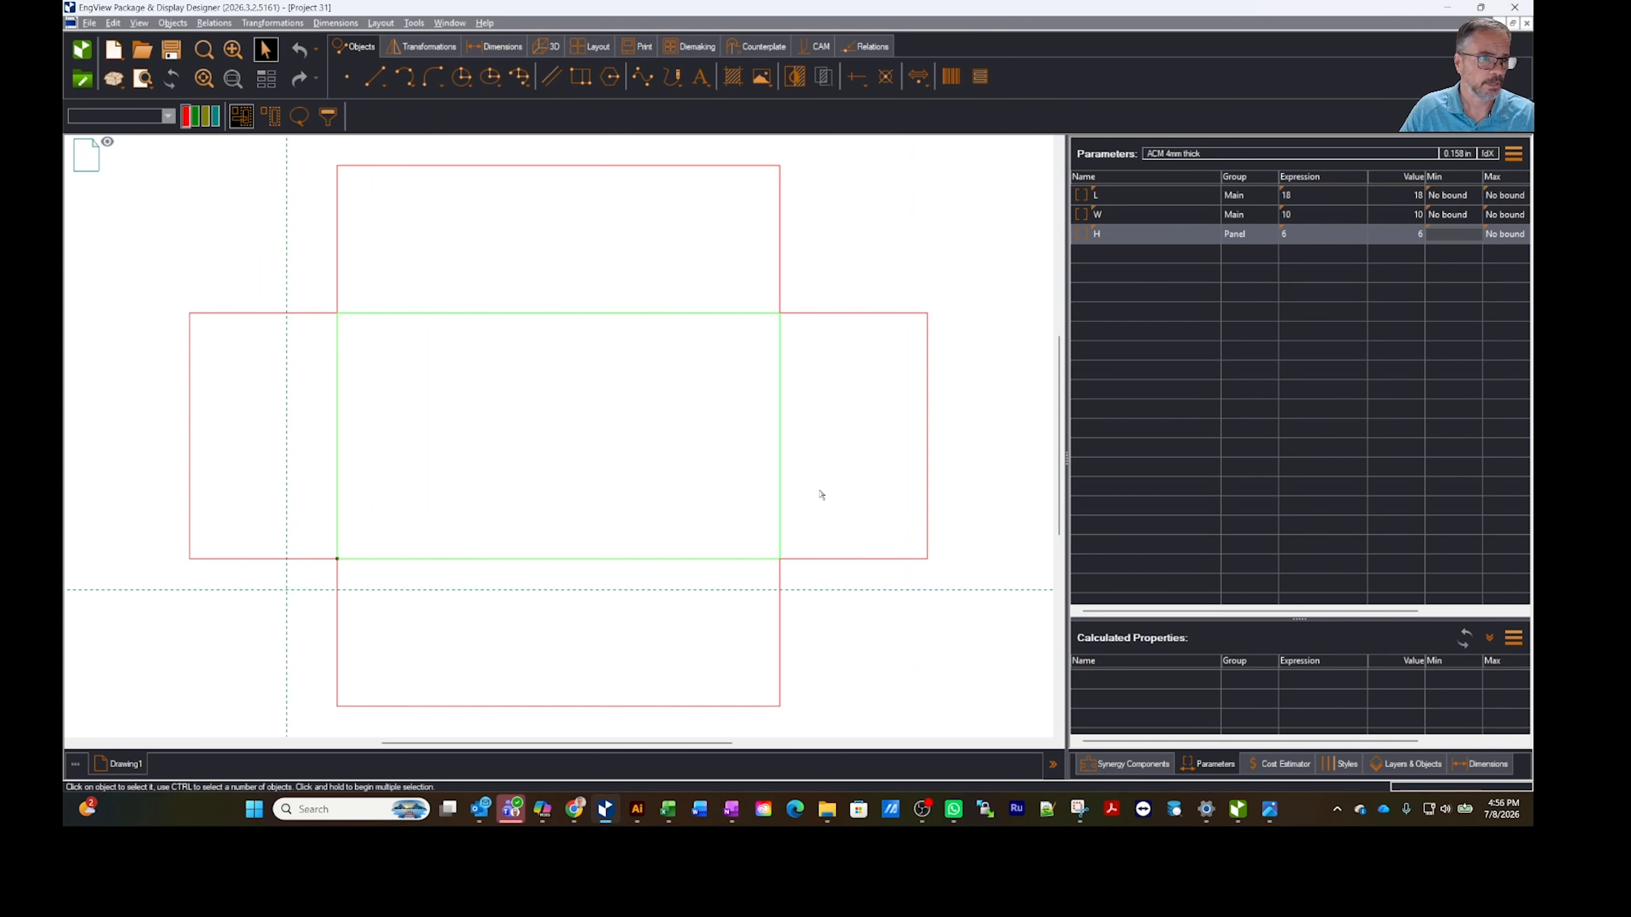
Step: Generate the 3D model from the drawing and show it folded at Step 1 of the Usage sequence
scroll(677, 563, "down", 2)
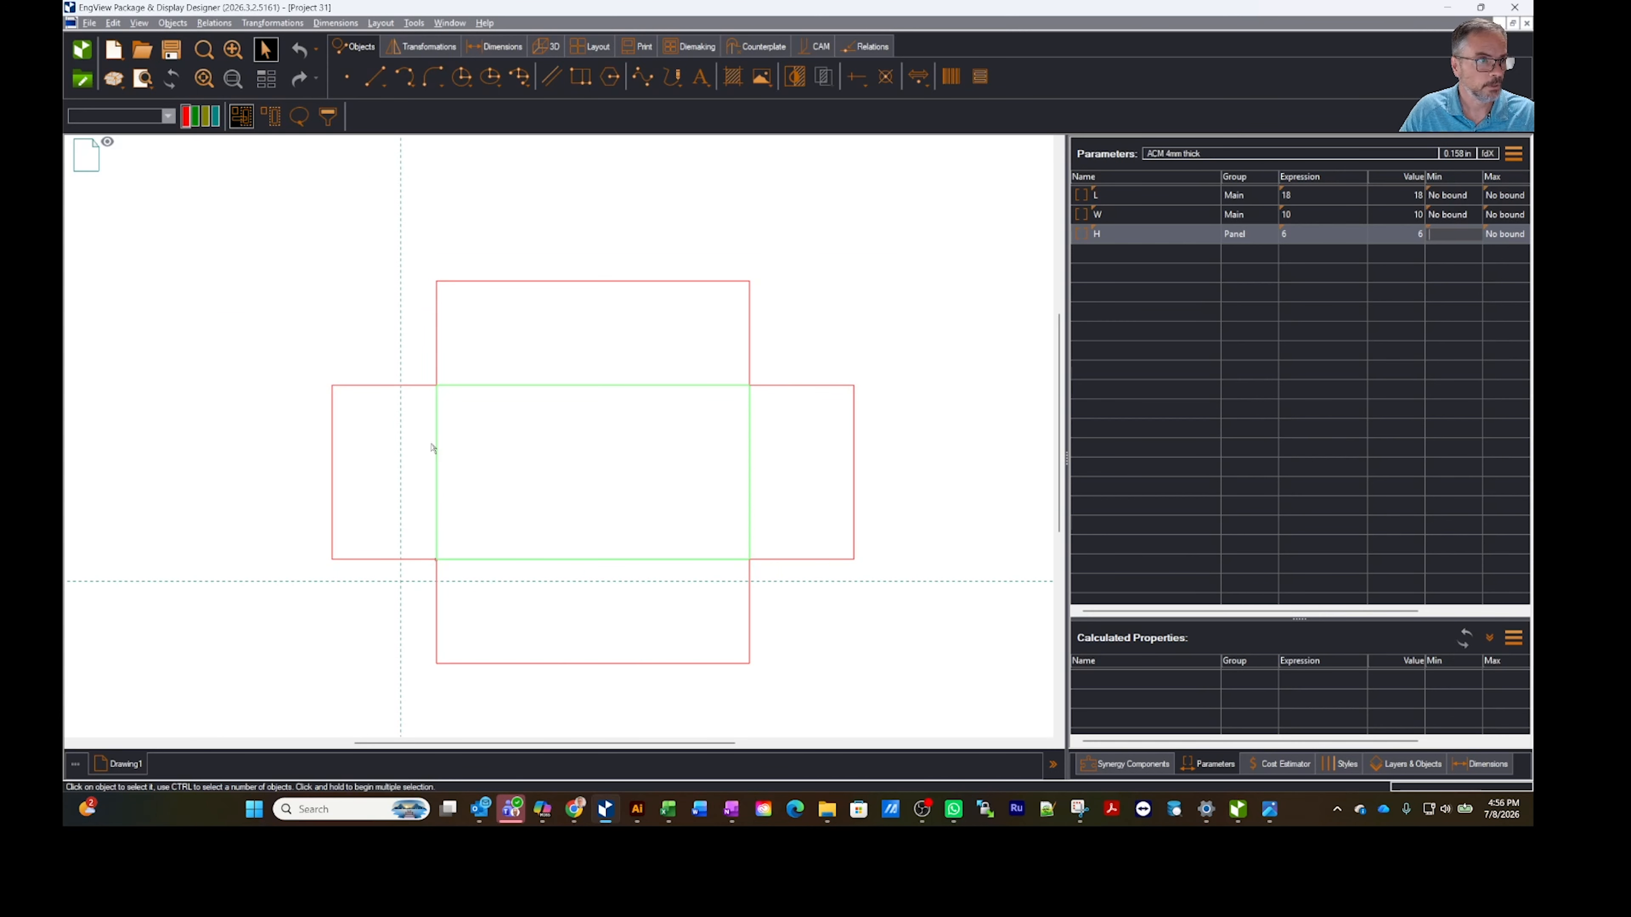
left_click(556, 43)
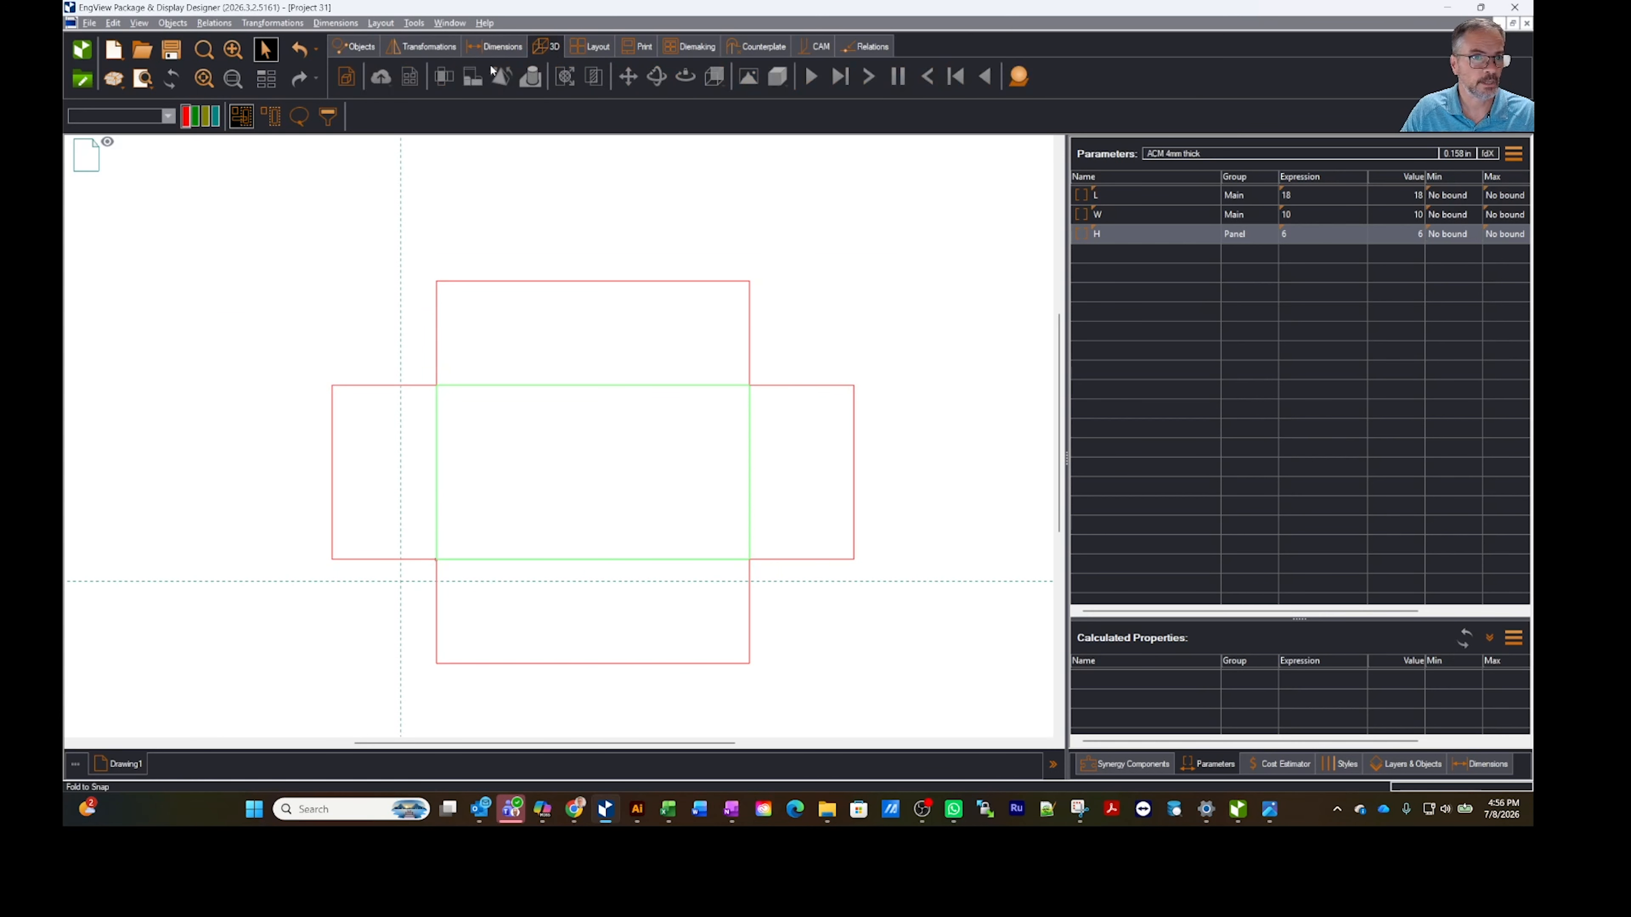
left_click(346, 78)
left_click(1080, 180)
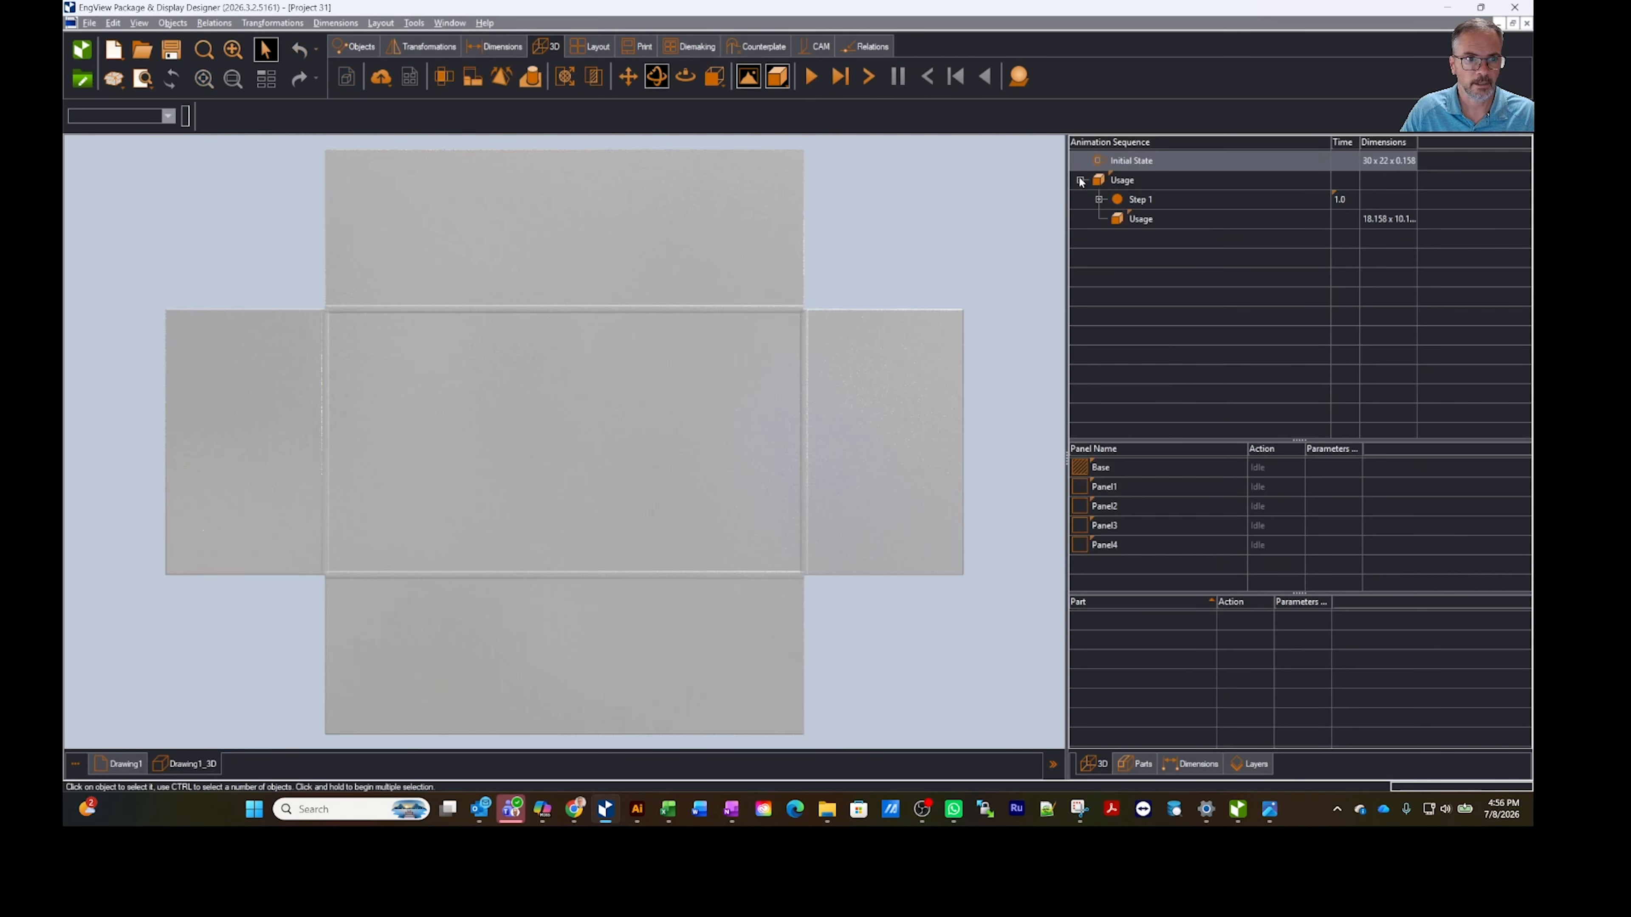
left_click(1133, 199)
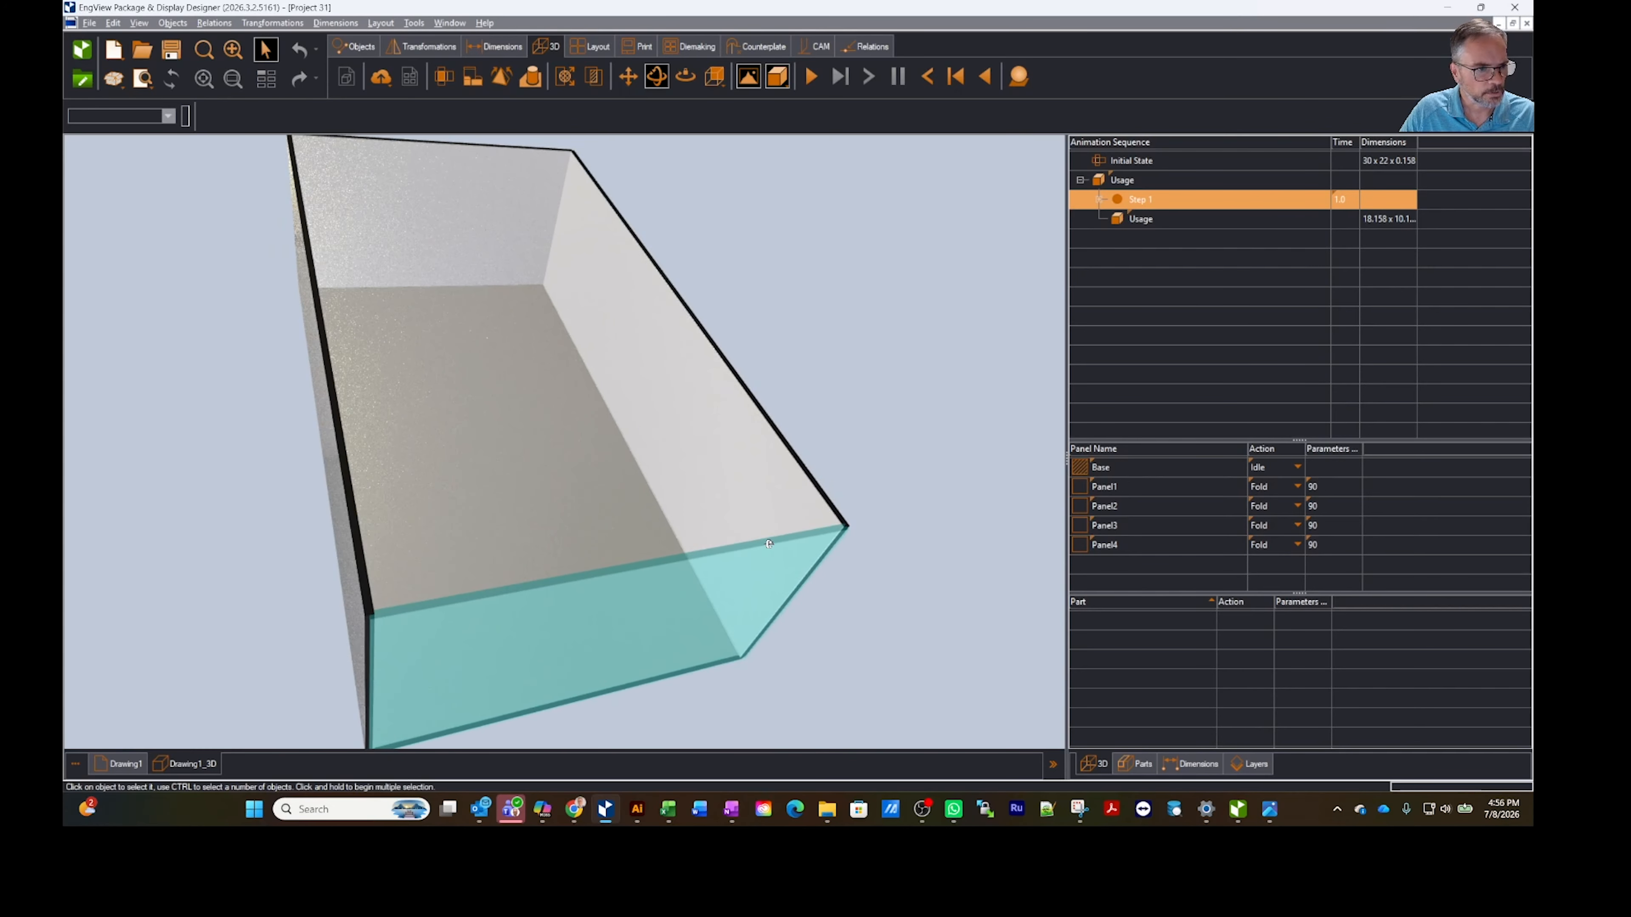
scroll(477, 549, "down", 3)
middle_click_drag(479, 553, 1034, 236)
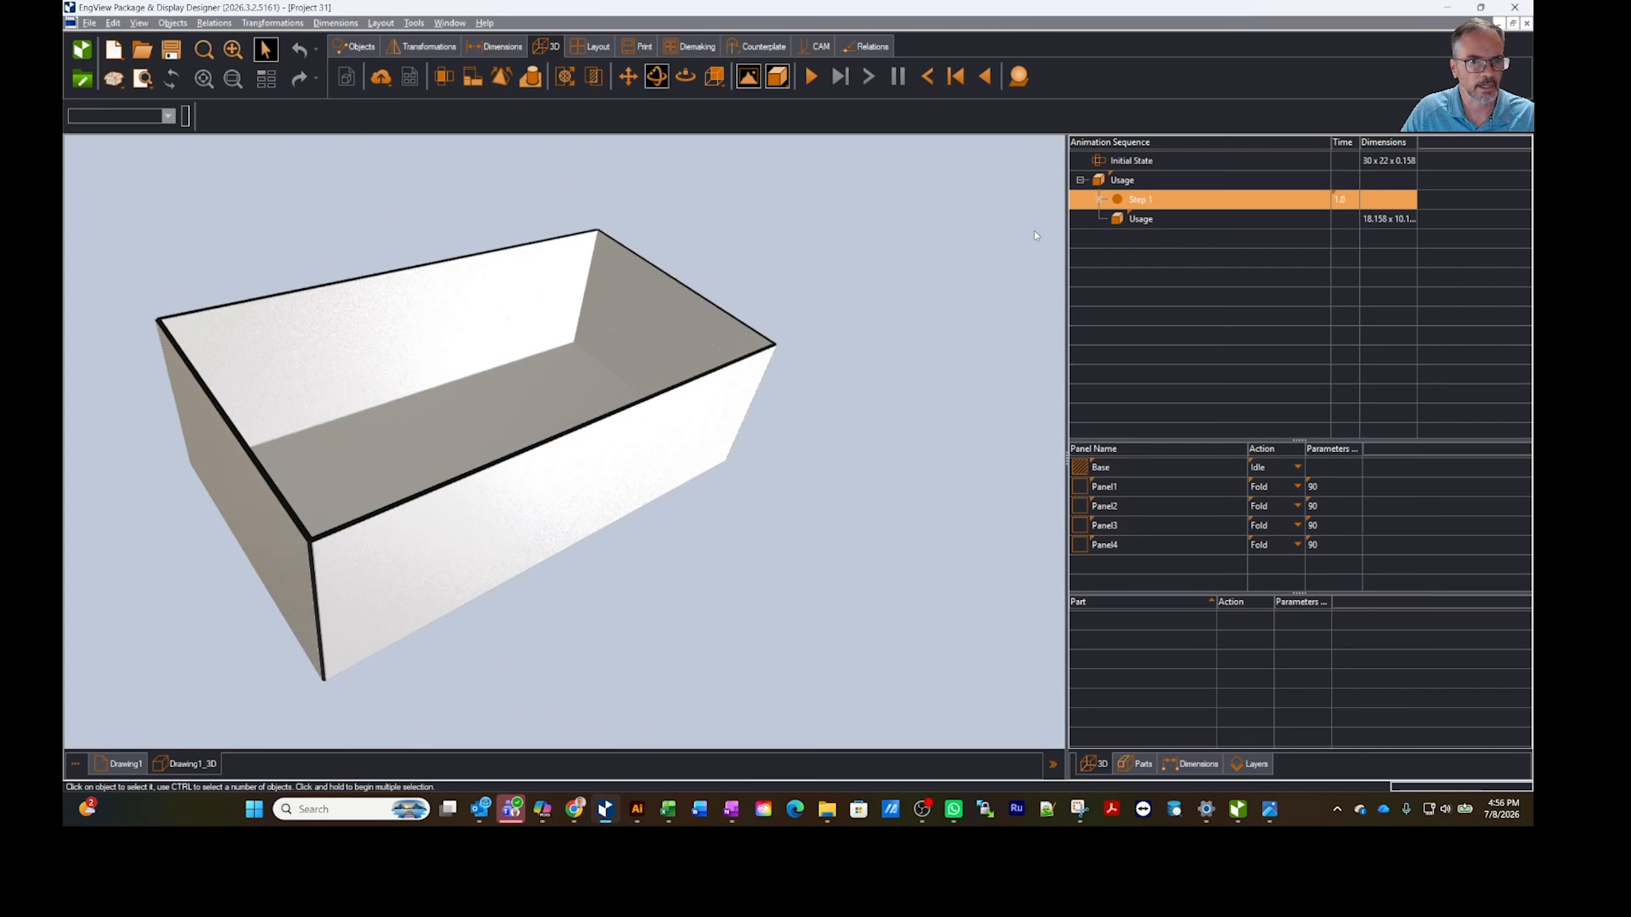
Step: Expand the folds listed under Step 1 and view the 3D model flat at the start of the Usage sequence
left_click(1109, 200)
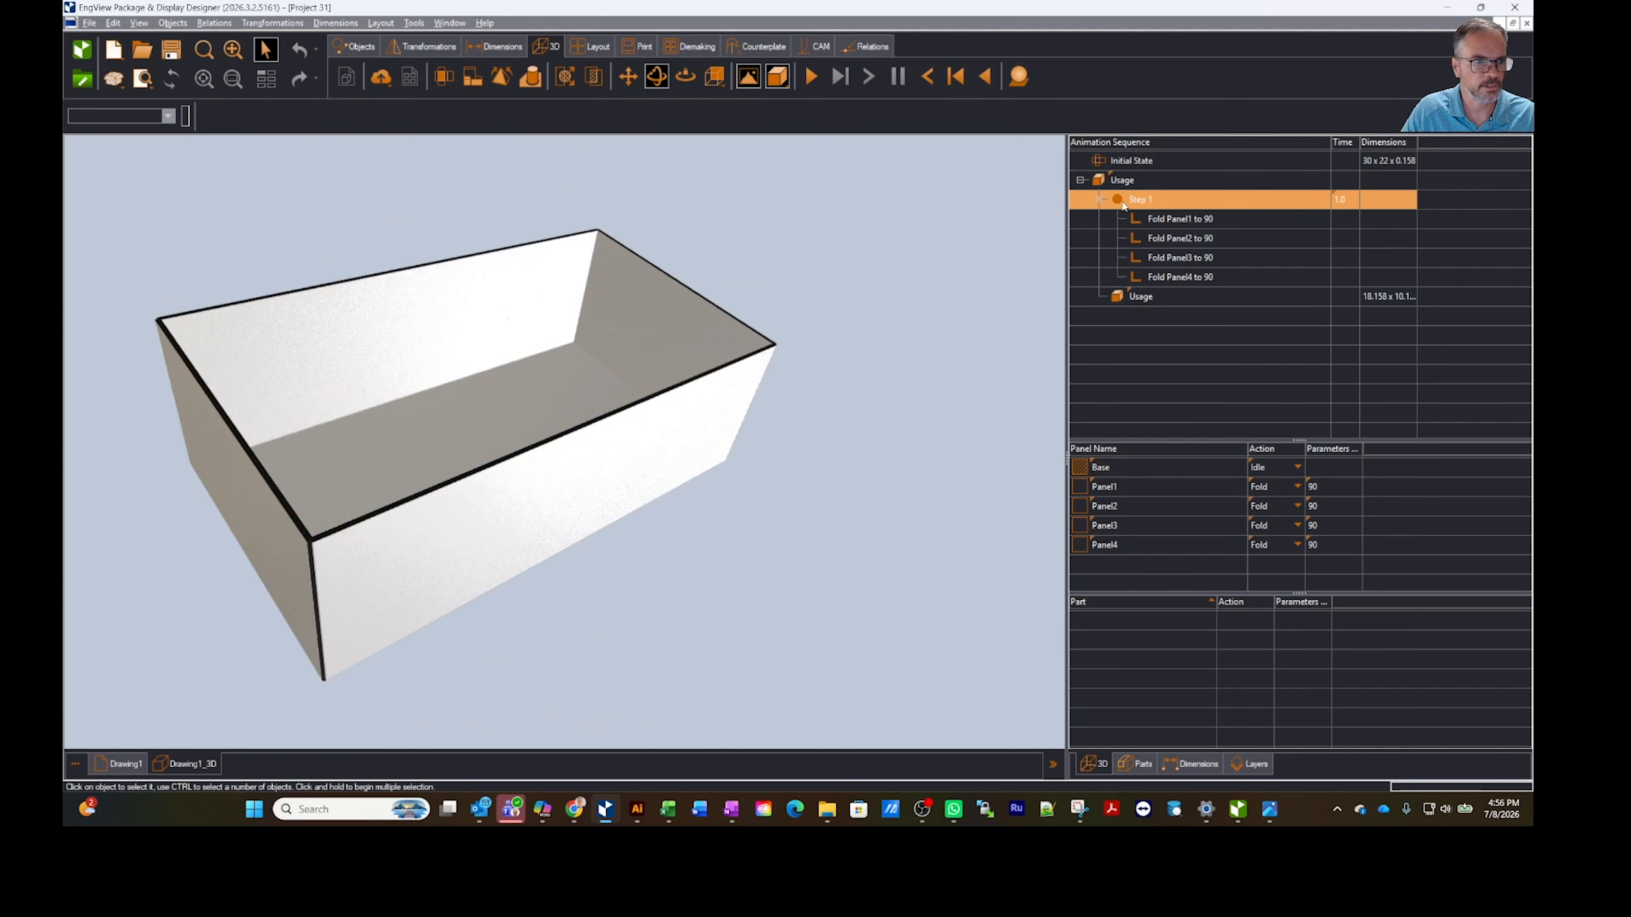
left_click(1172, 181)
middle_click_drag(834, 309, 846, 467)
scroll(782, 357, "down", 2)
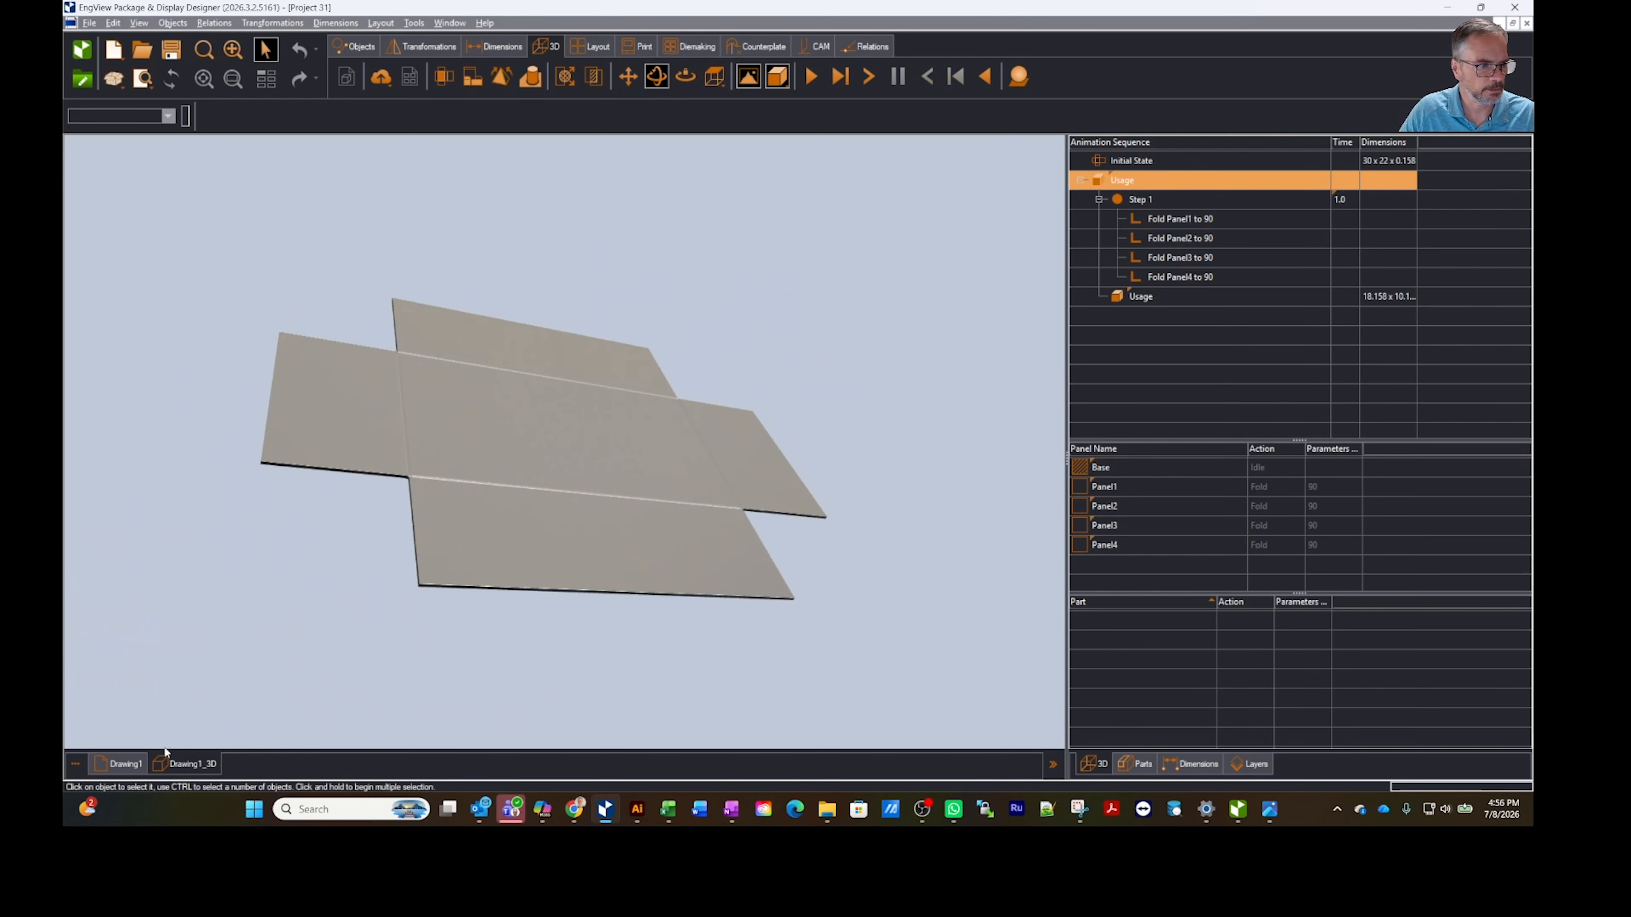
Step: Return to the 2D Drawing1, show its style list and remove the unused styles
left_click(110, 765)
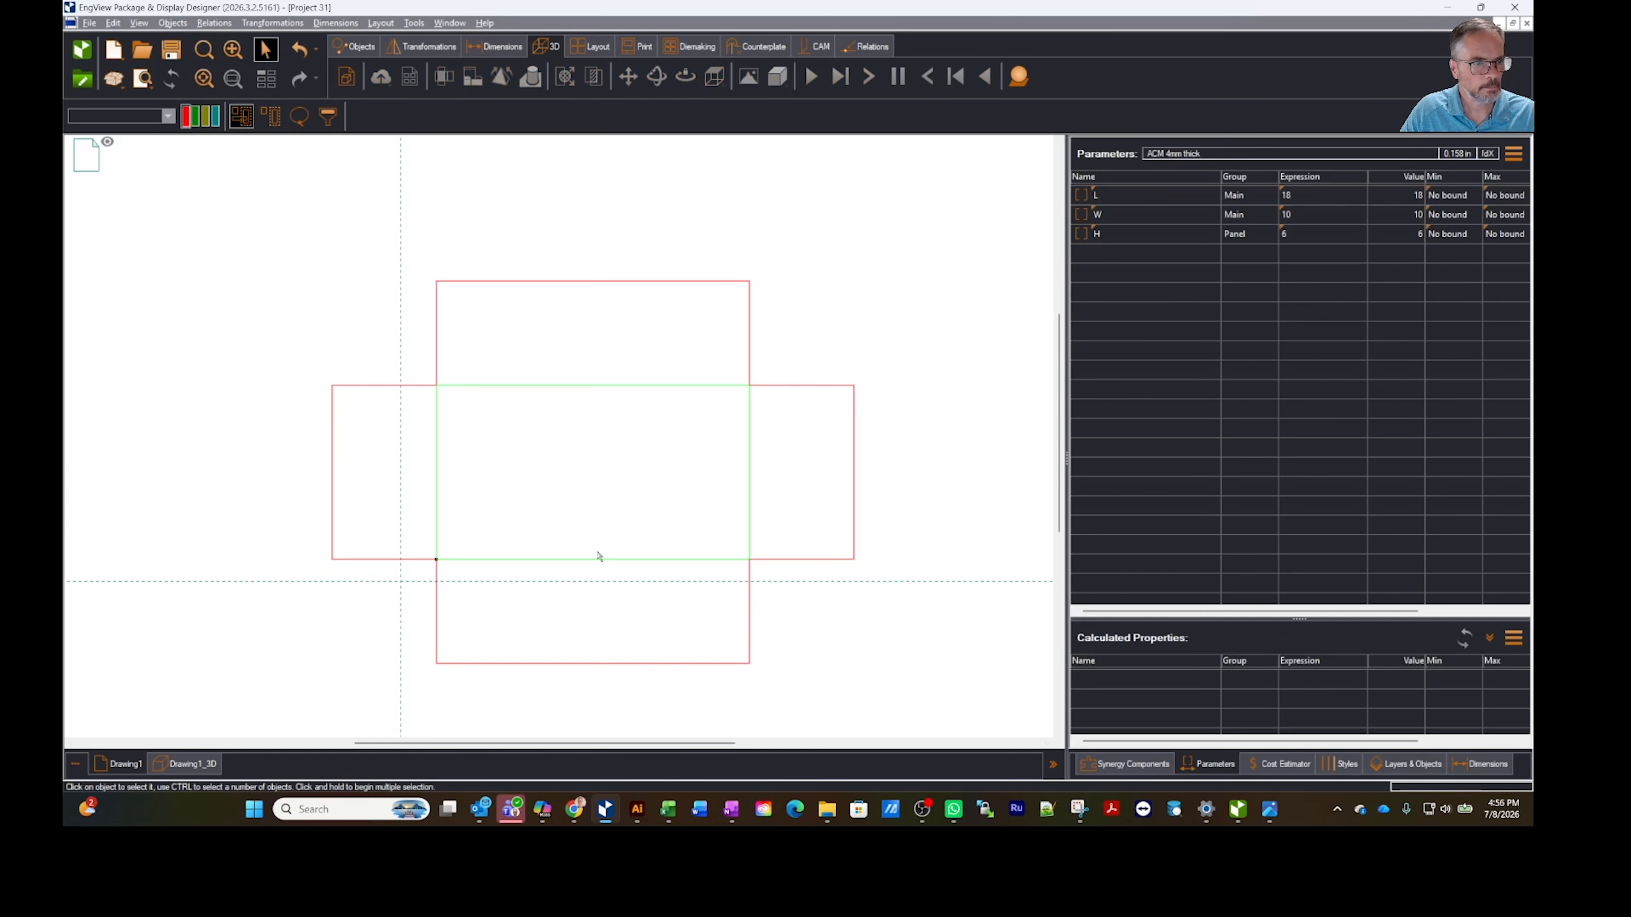
left_click(1347, 765)
right_click(1149, 701)
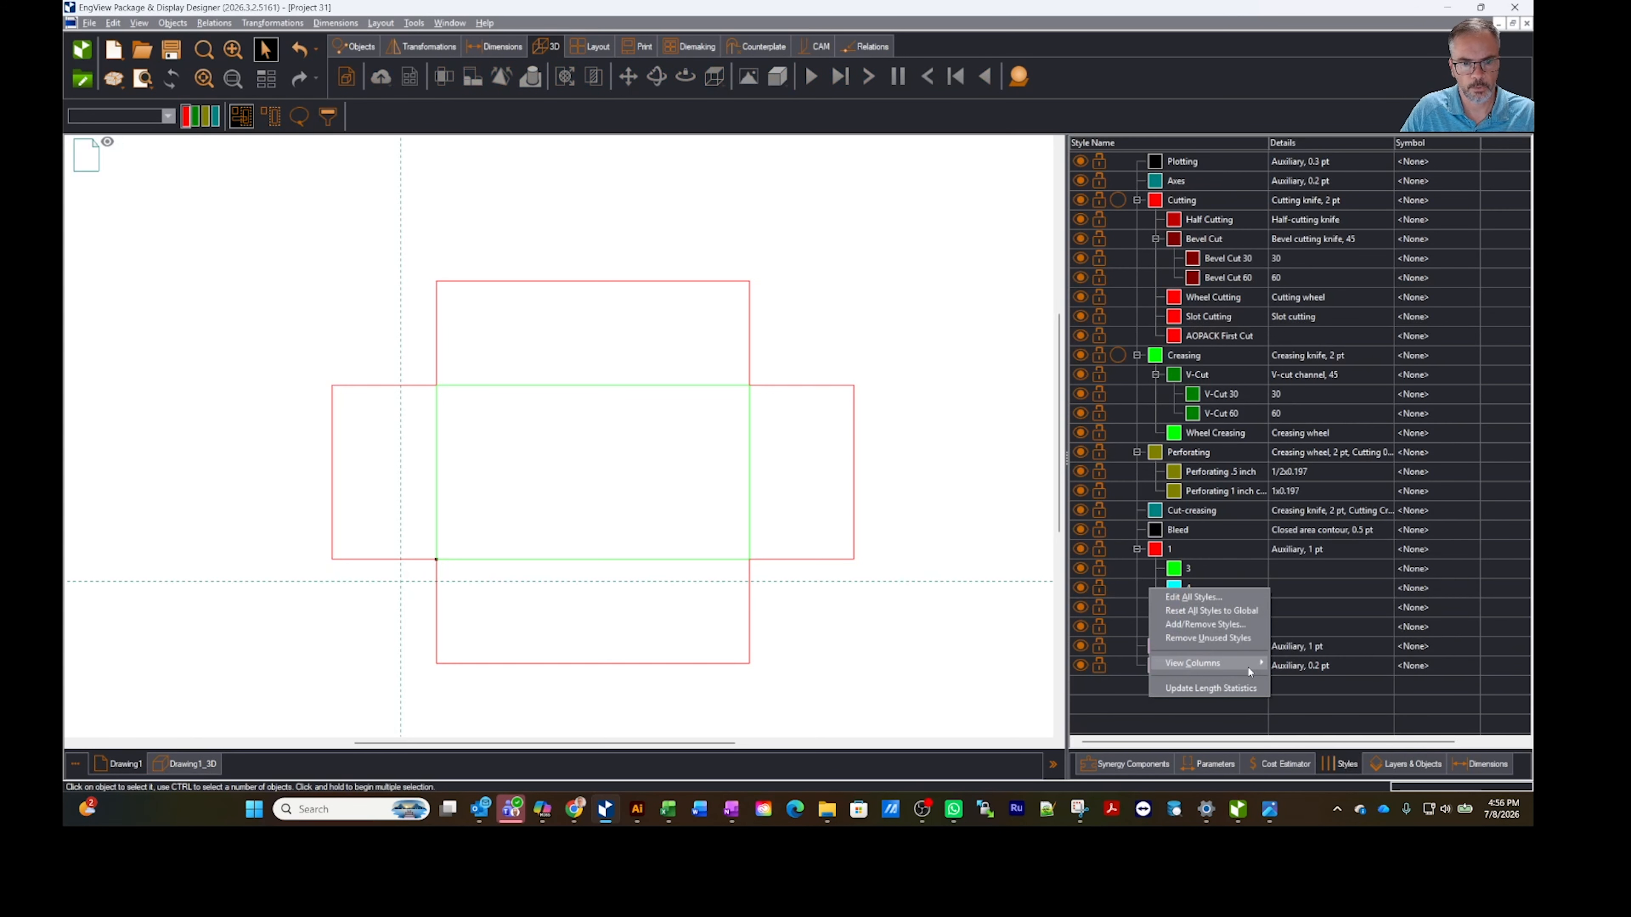
left_click(1199, 639)
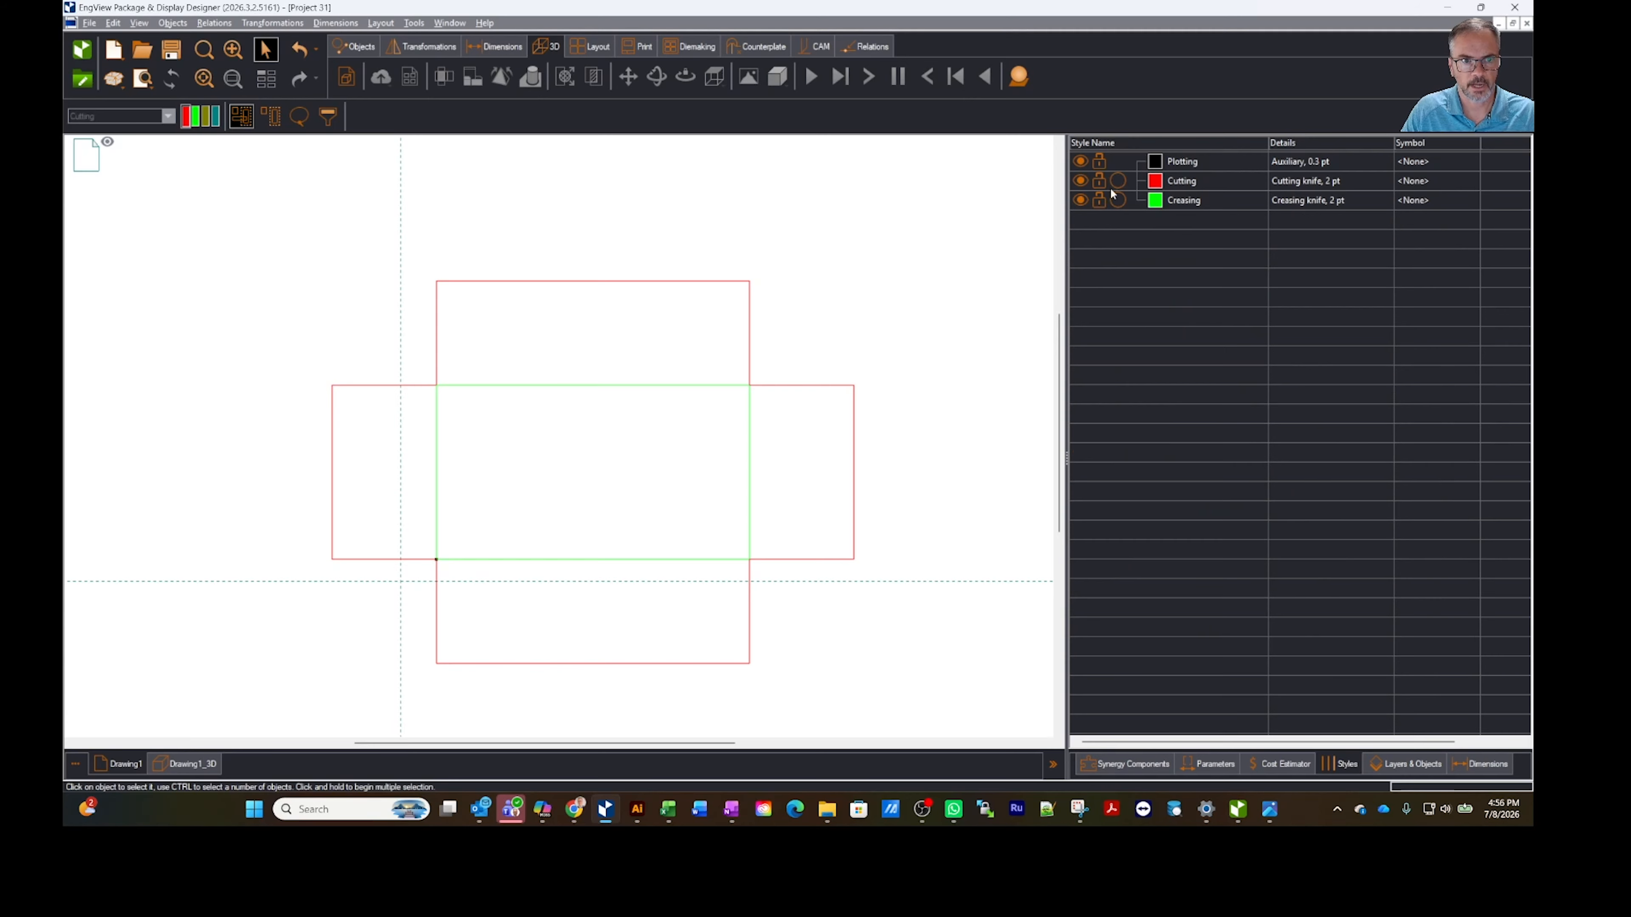
Step: Hide and show the Cutting and Creasing styles in turn to check which lines use each one
left_click(1086, 184)
left_click(1085, 185)
left_click(1083, 202)
left_click(1083, 202)
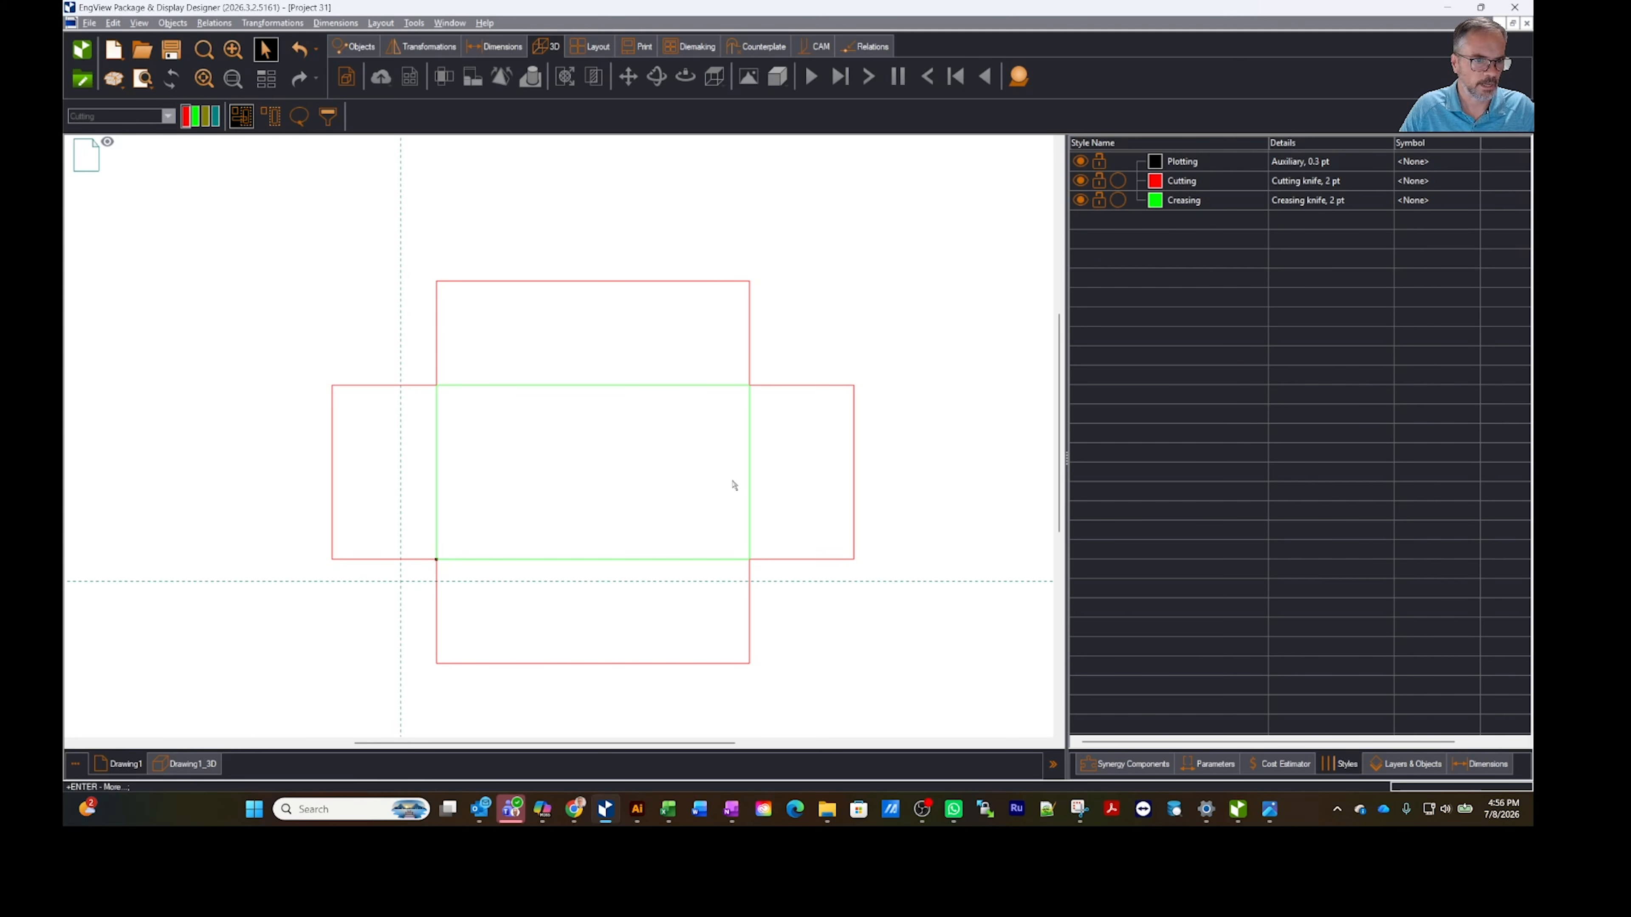
Step: Select the four crease lines around the central panel and assign them the V-Cut style
left_click(751, 493)
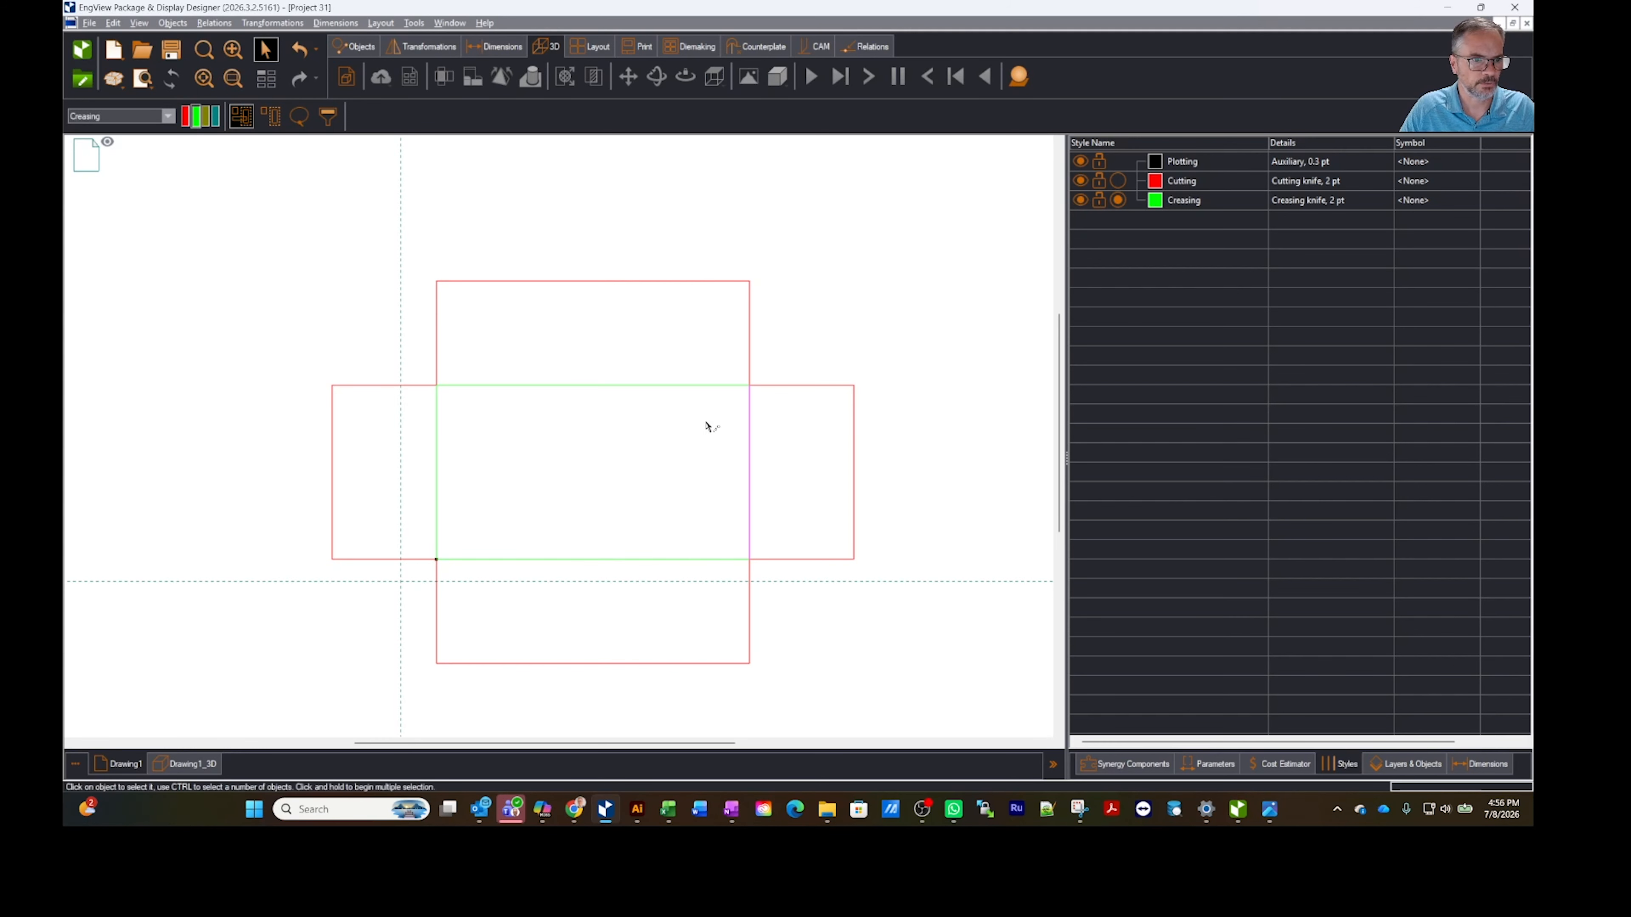
left_click(681, 386, "ctrl")
left_click(438, 496, "ctrl")
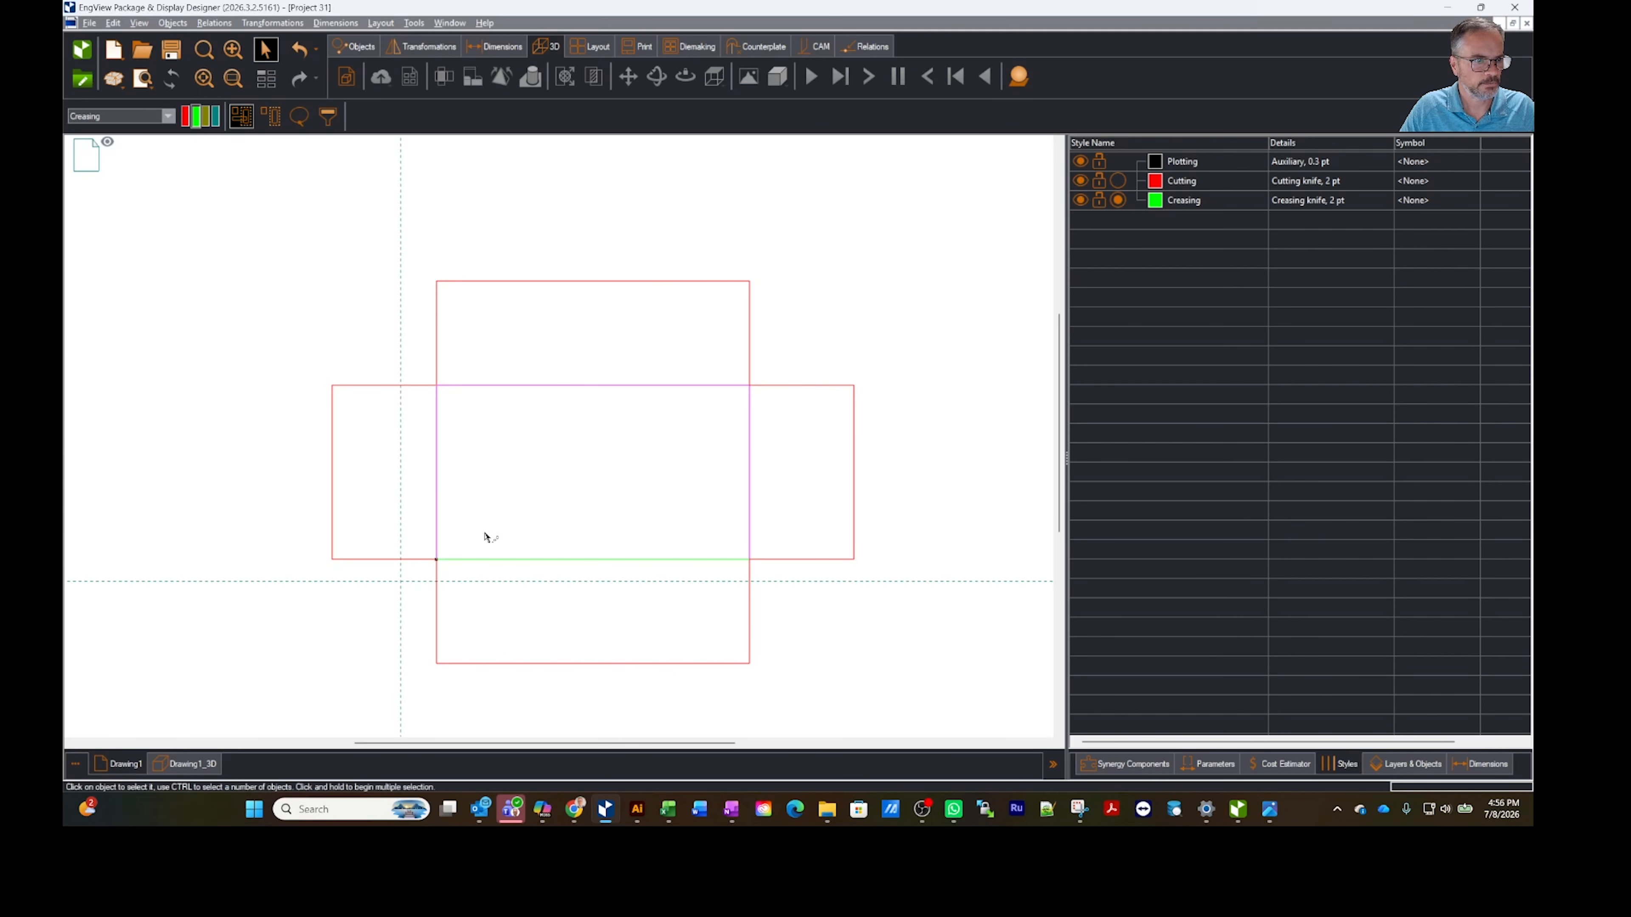
left_click(593, 559, "ctrl")
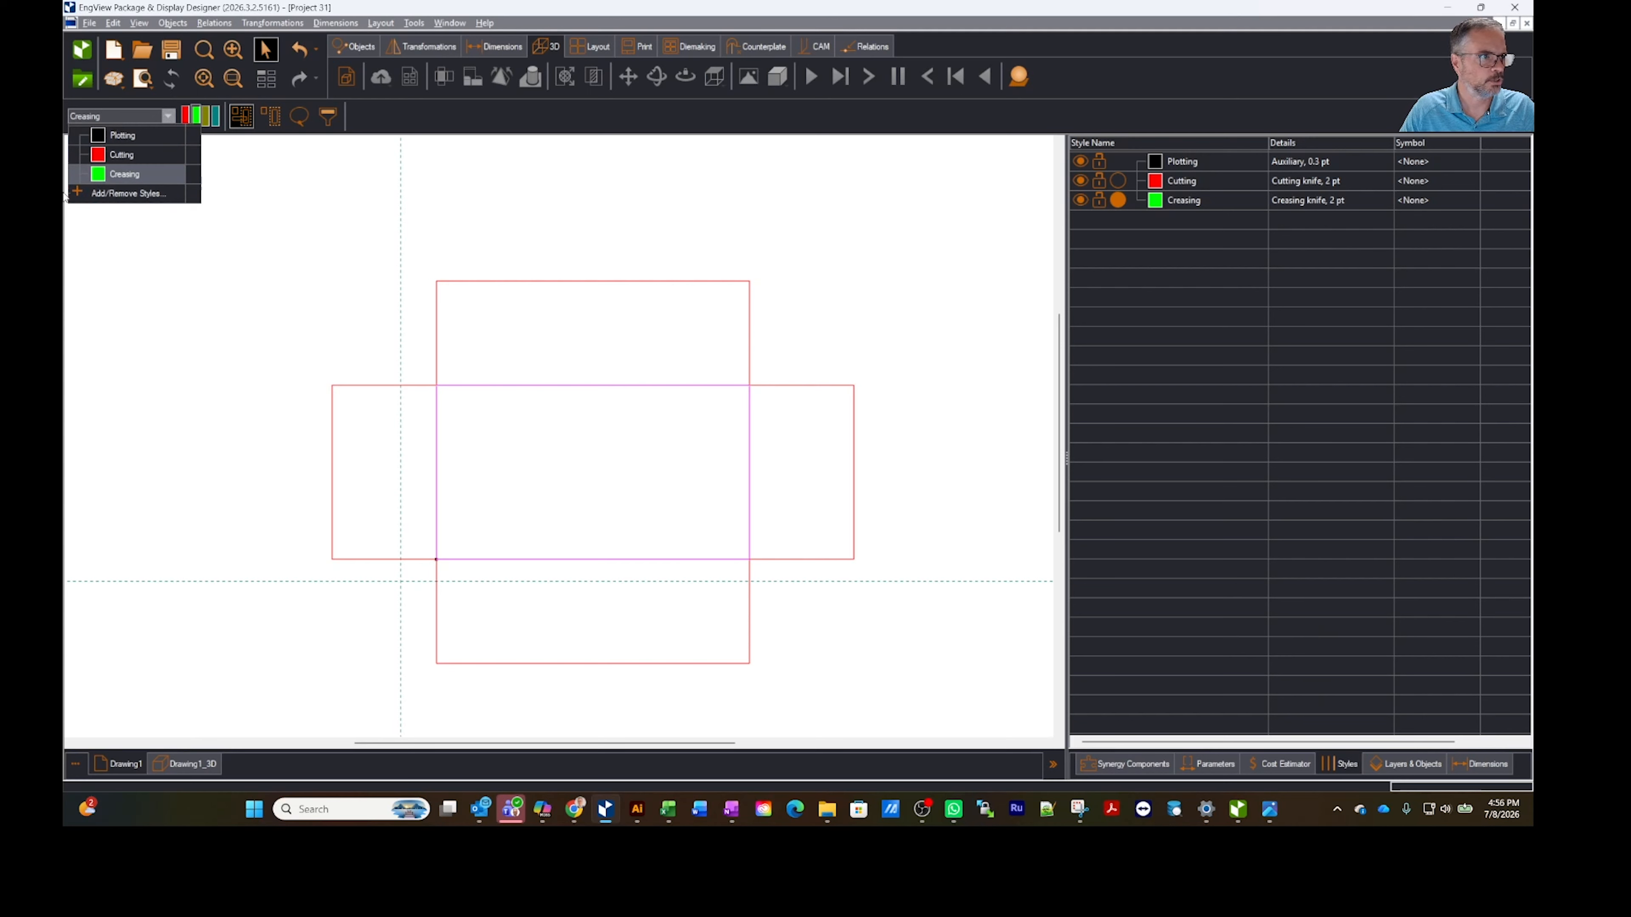
left_click(197, 117)
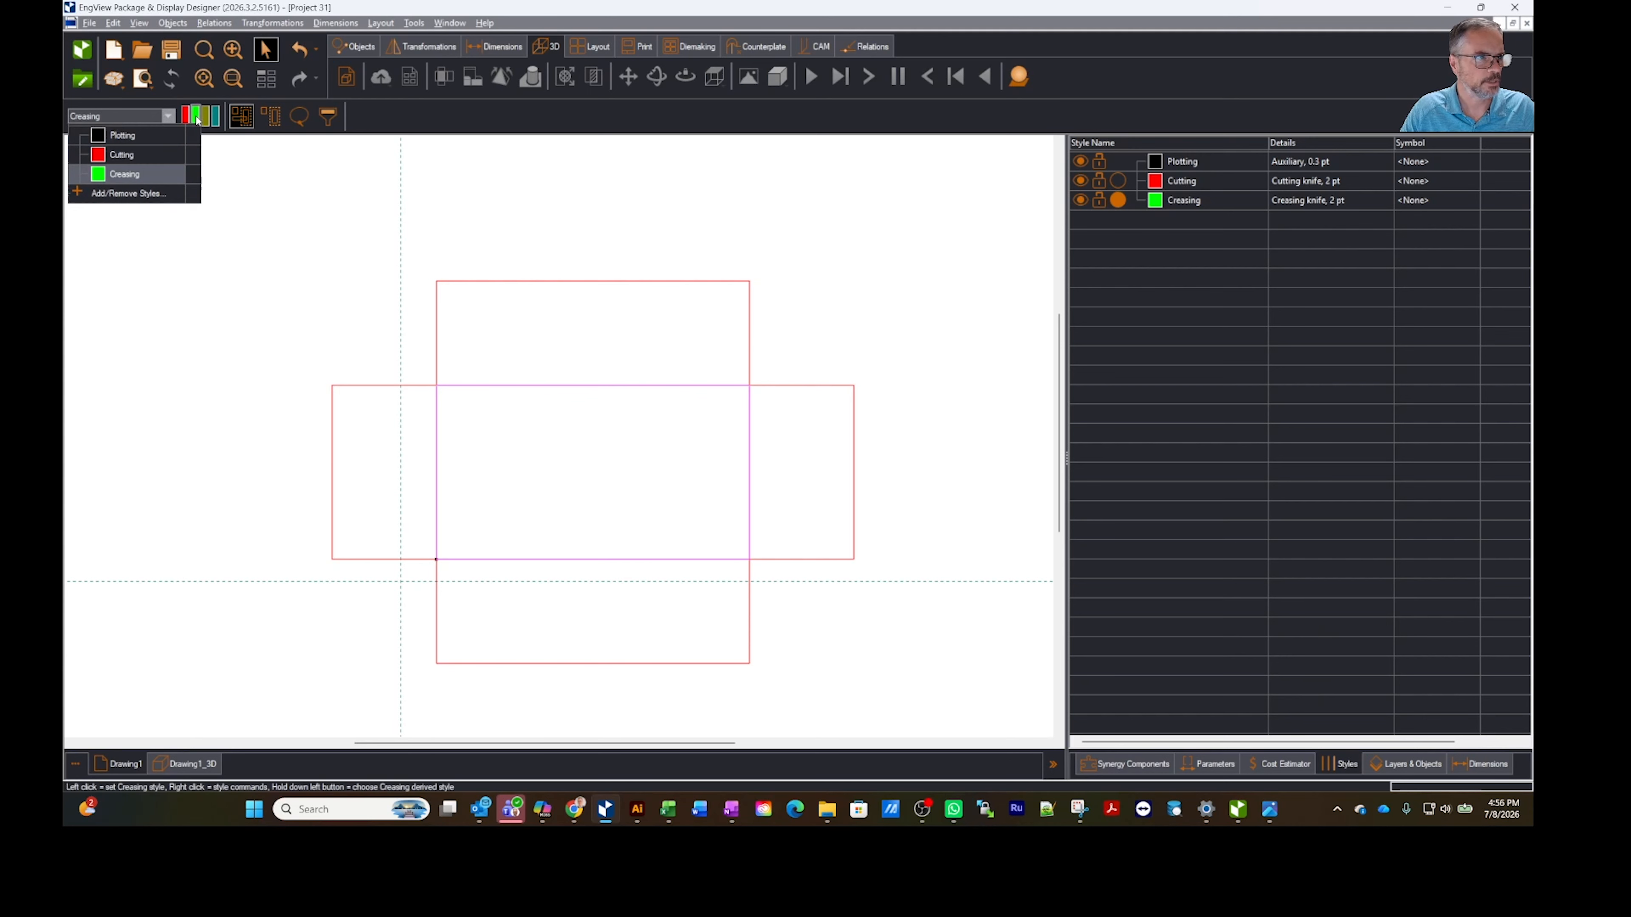
left_click_drag(198, 139, 226, 206)
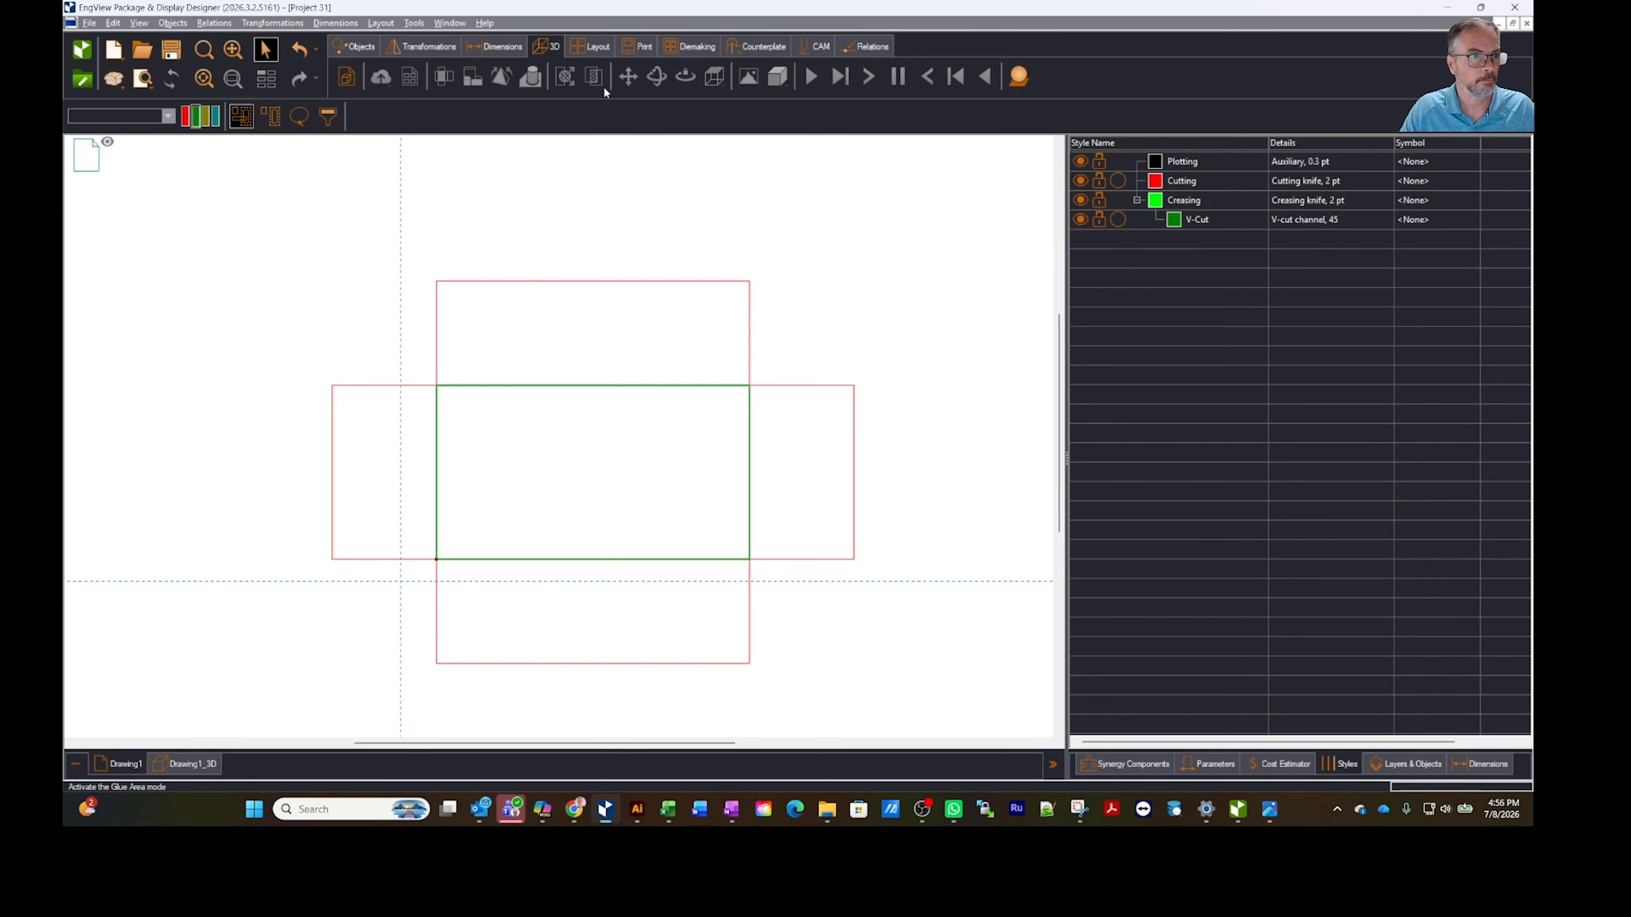
Step: Select the eight short side edges of the four flaps at the box corners and assign them the Bevel Cut style
mouse_move(897, 402)
left_mouse_down()
mouse_move(893, 334)
mouse_move(903, 386)
left_mouse_up()
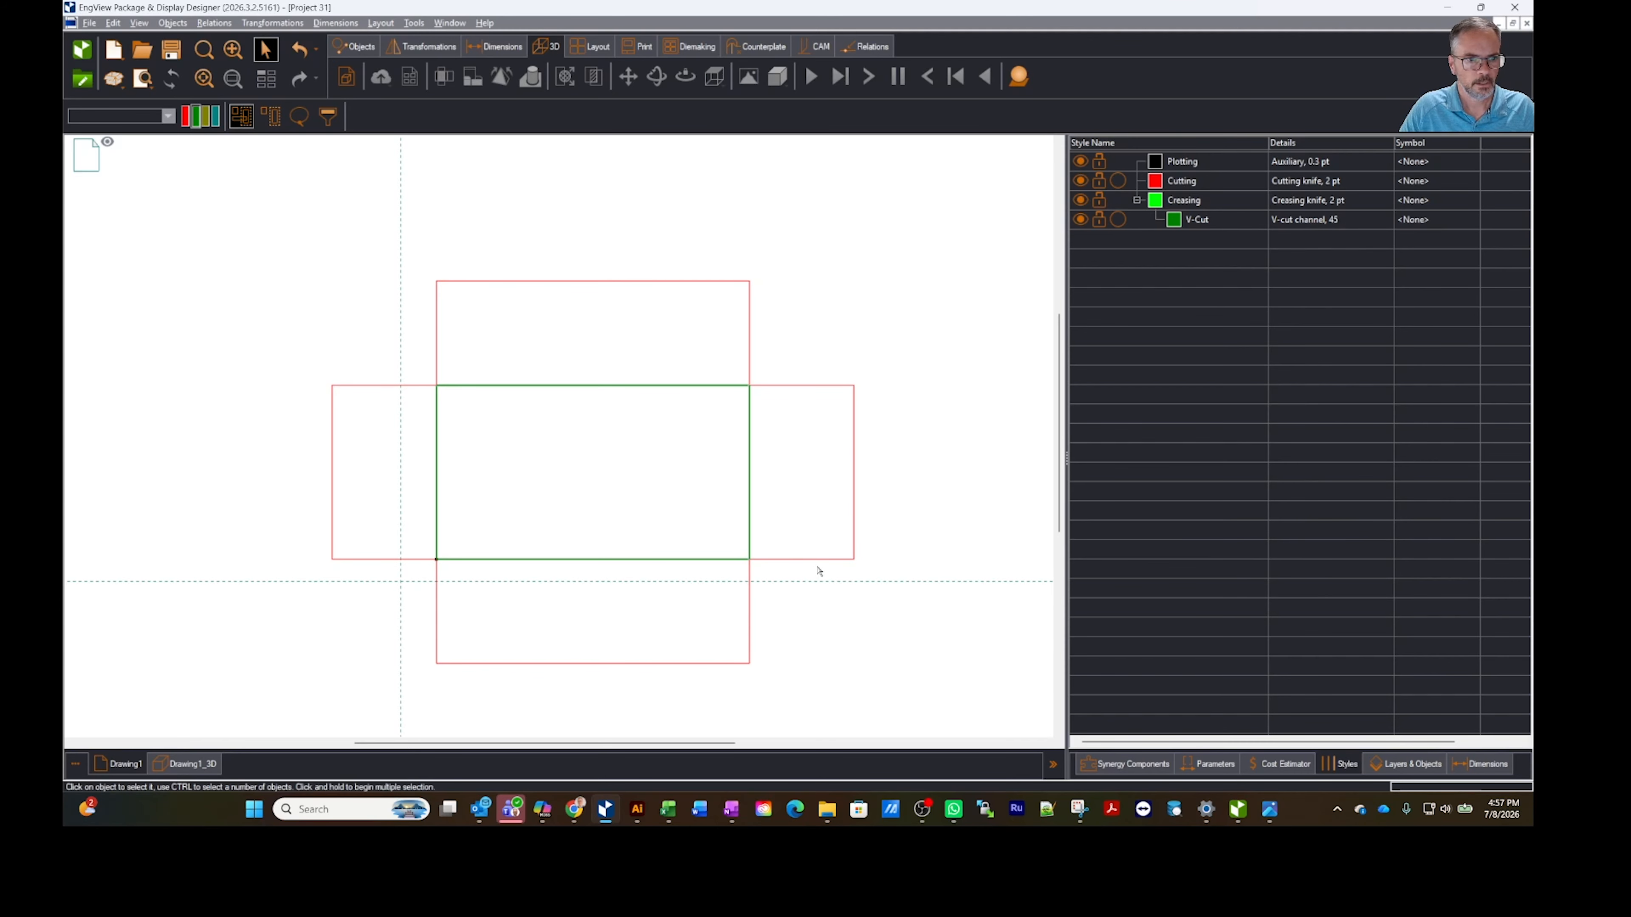
left_click(801, 560)
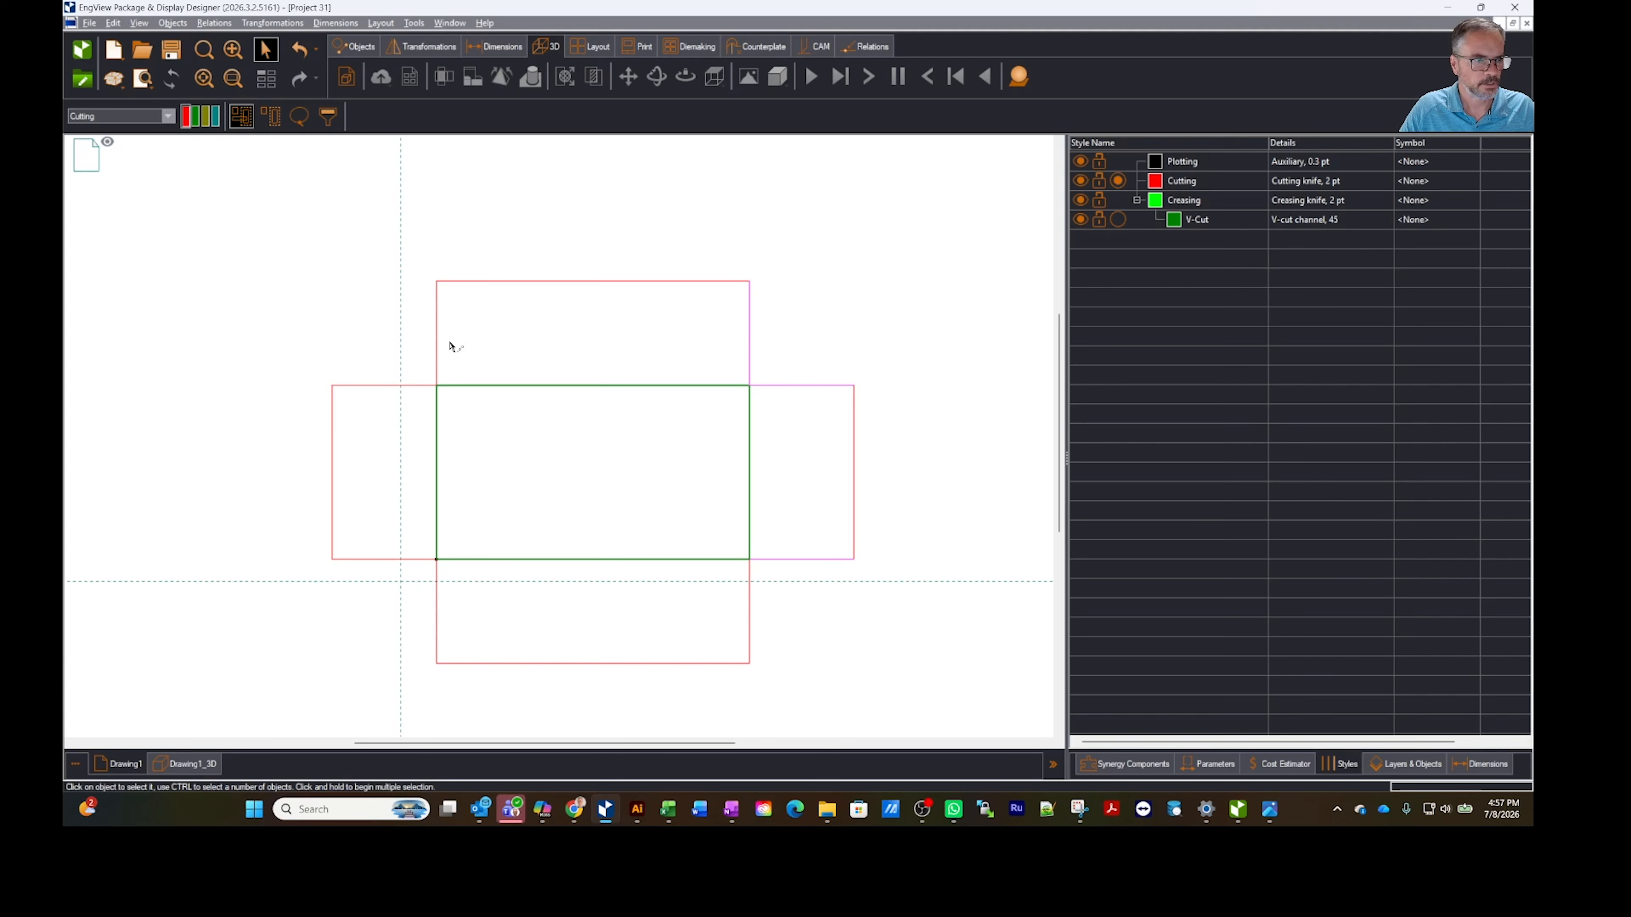
left_click(438, 359, "ctrl")
left_click(408, 388, "ctrl")
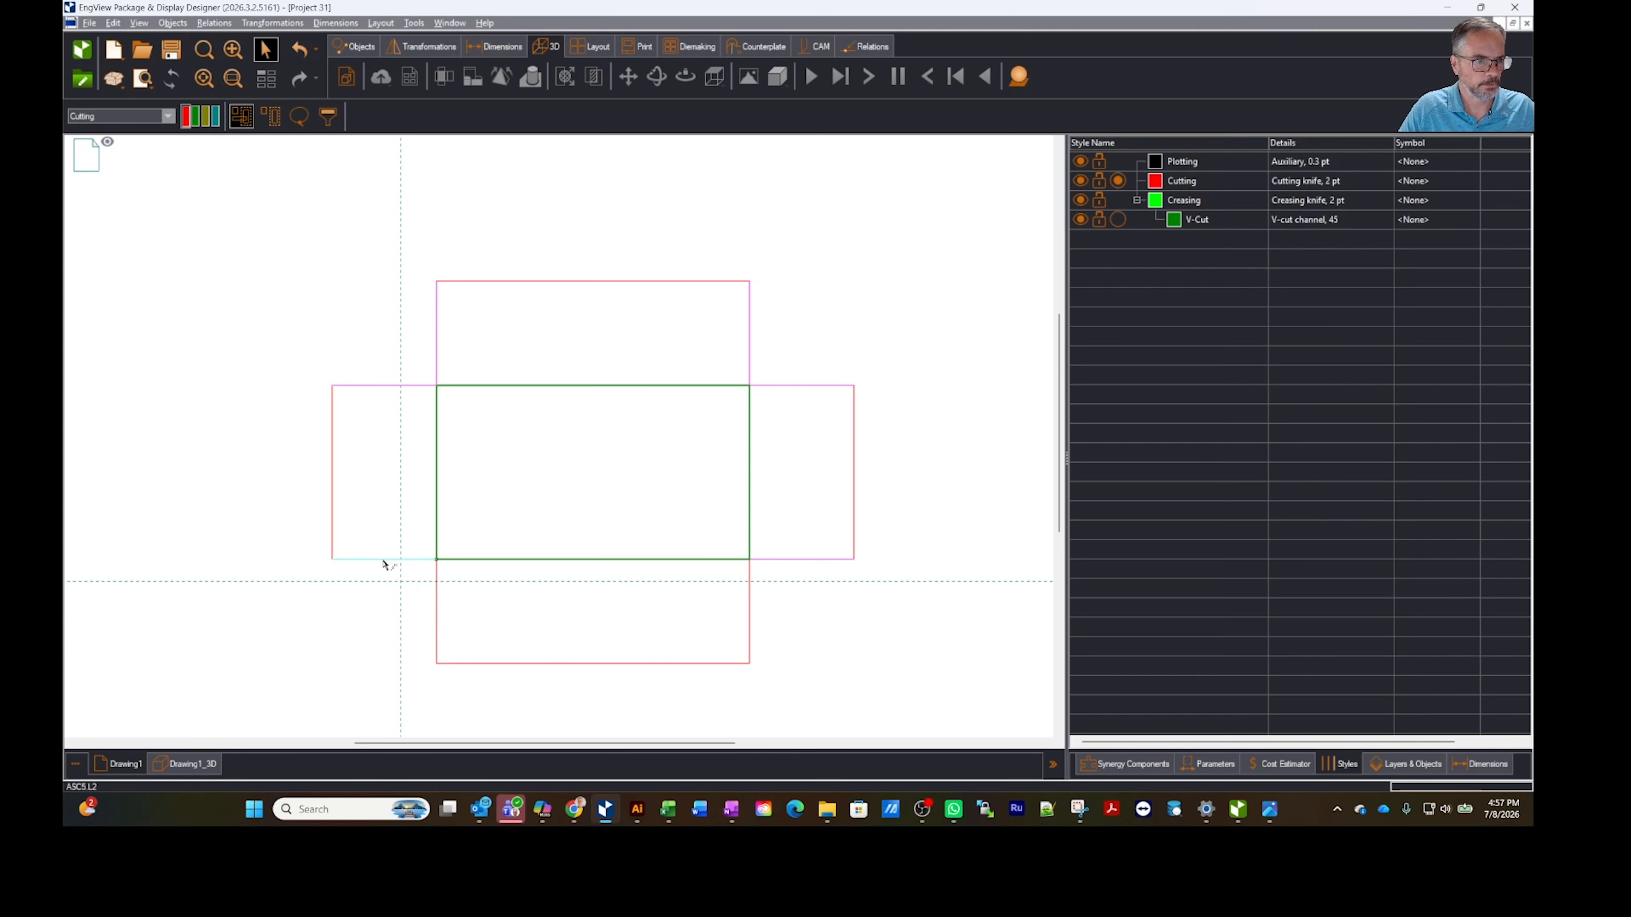
left_click(436, 615, "ctrl")
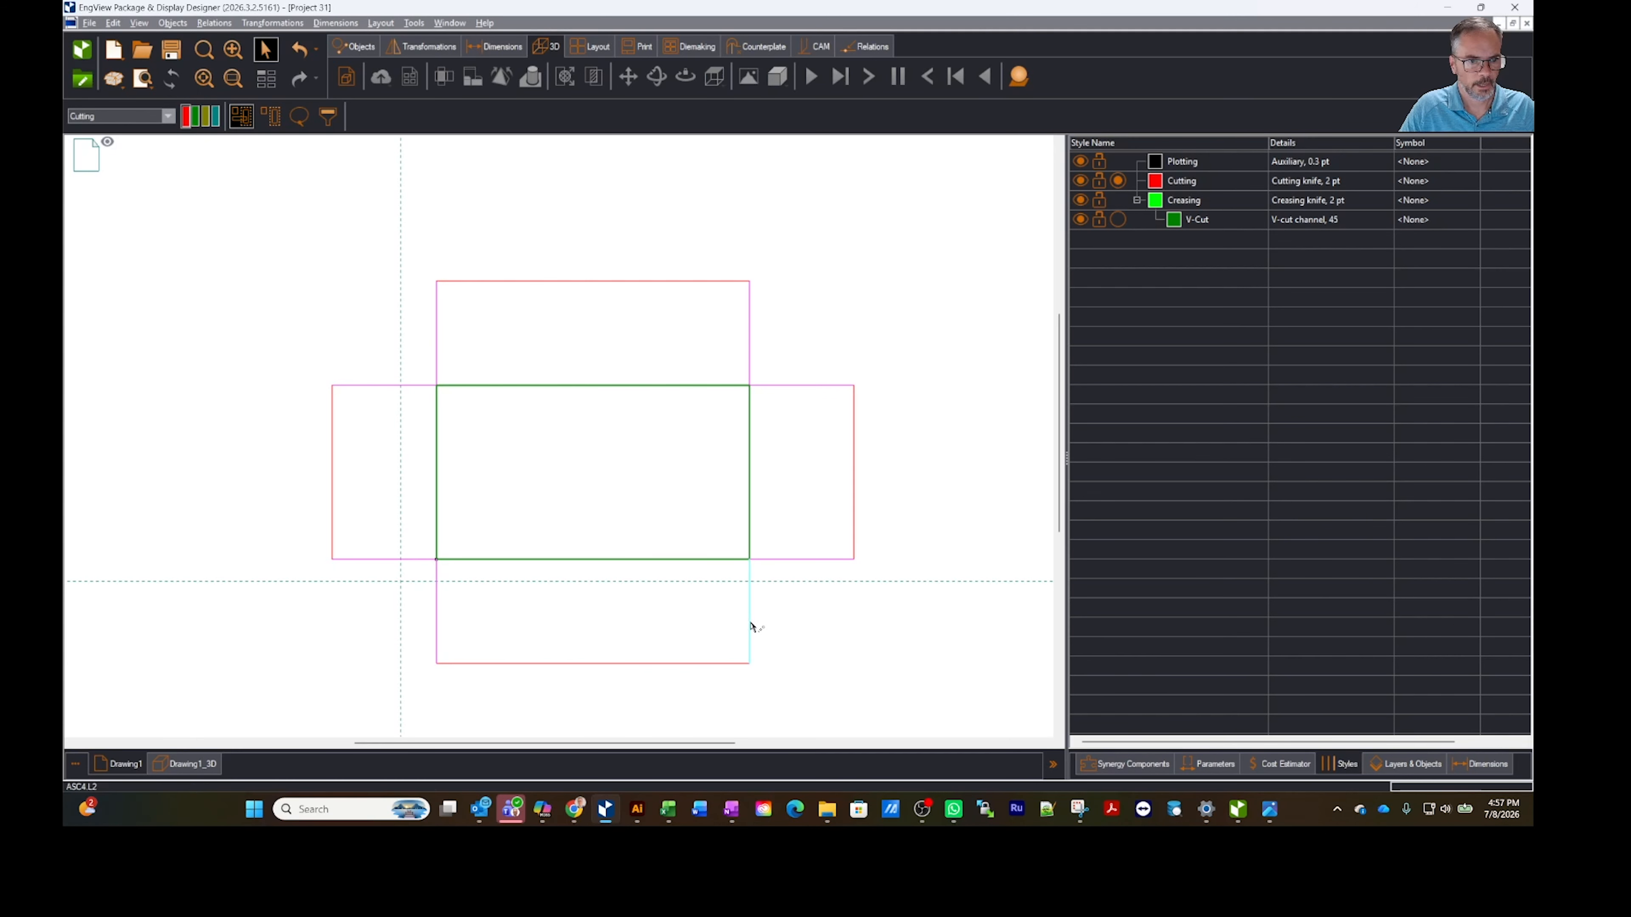
left_click(189, 116)
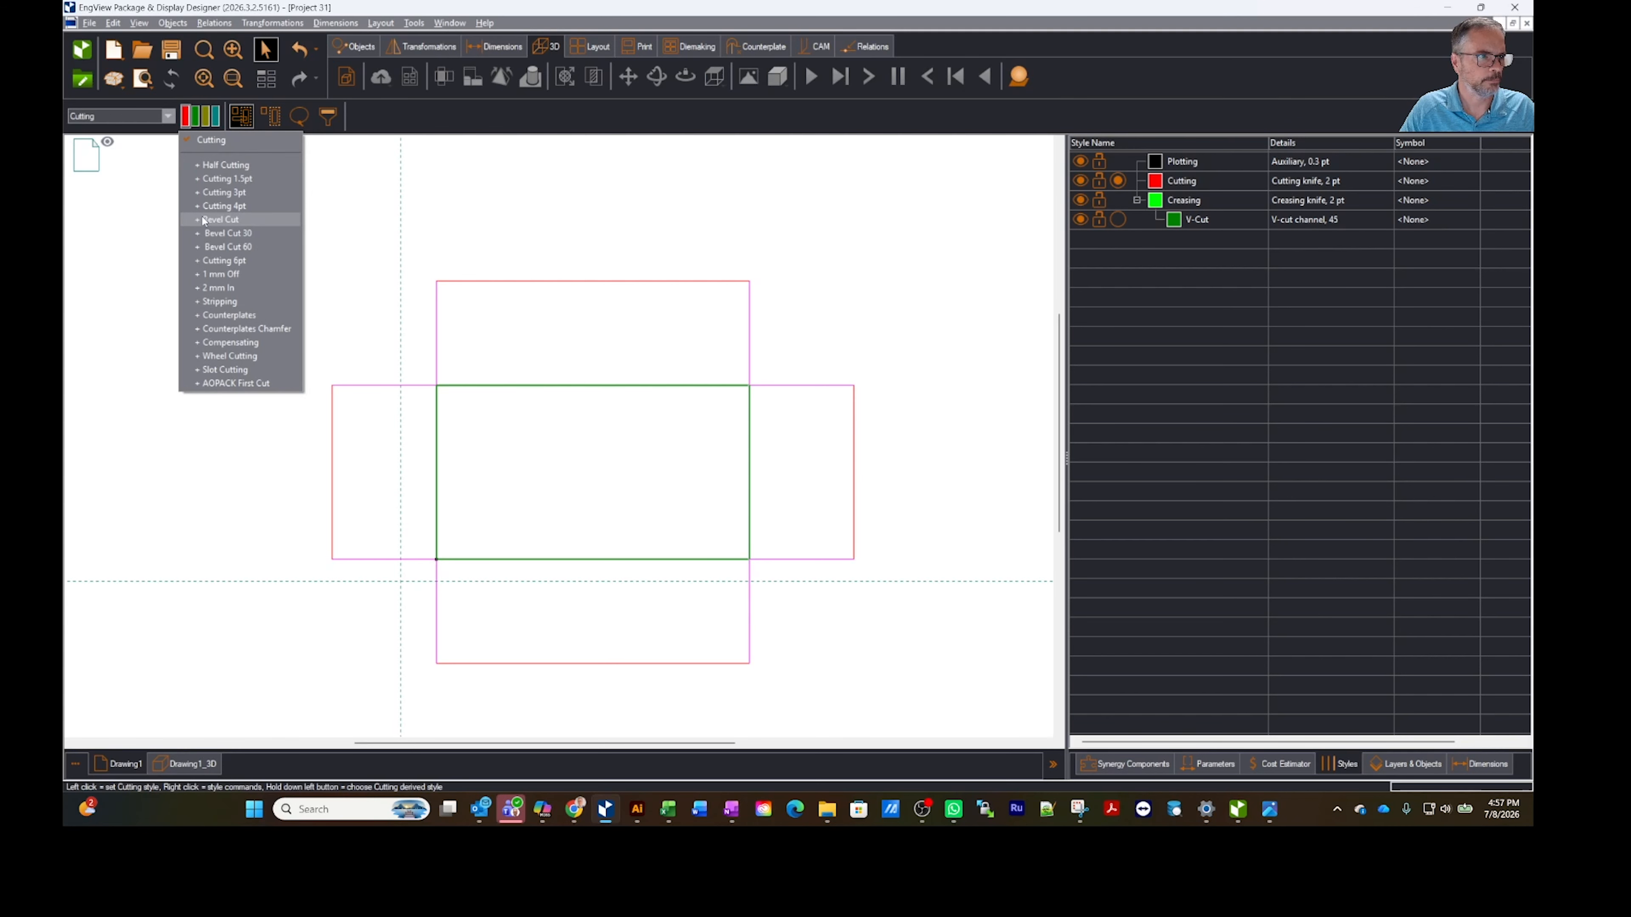
left_click(219, 220)
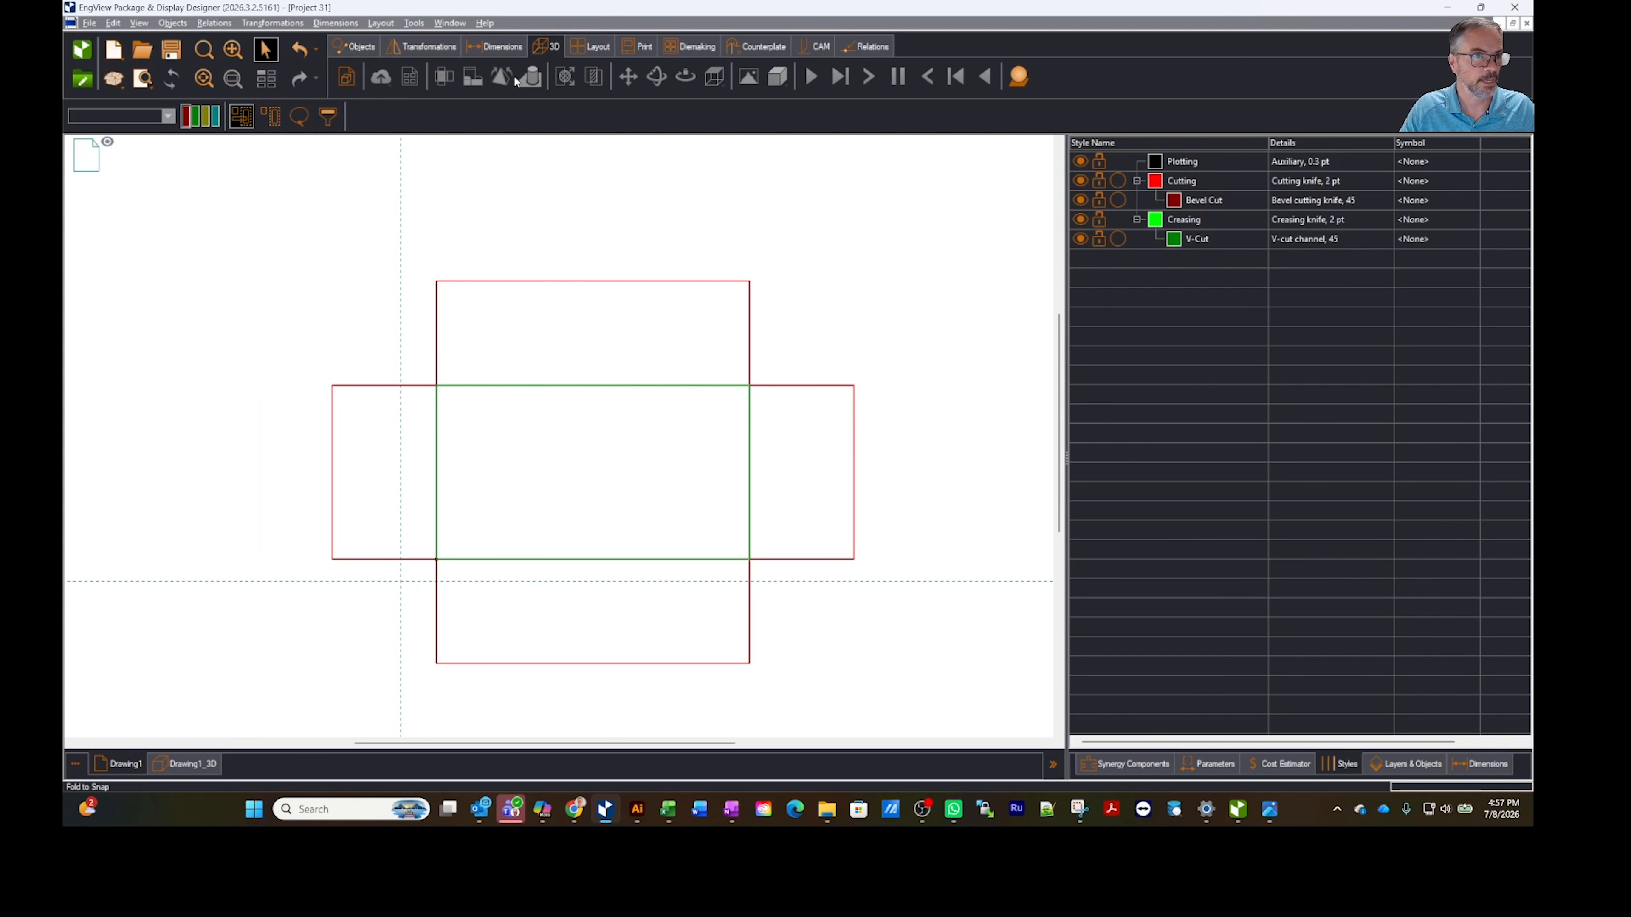
Step: Open Drawing1_3D and show the folding sequence at the Fold Panel4 to 90 stage to view the folded box
left_click(186, 763)
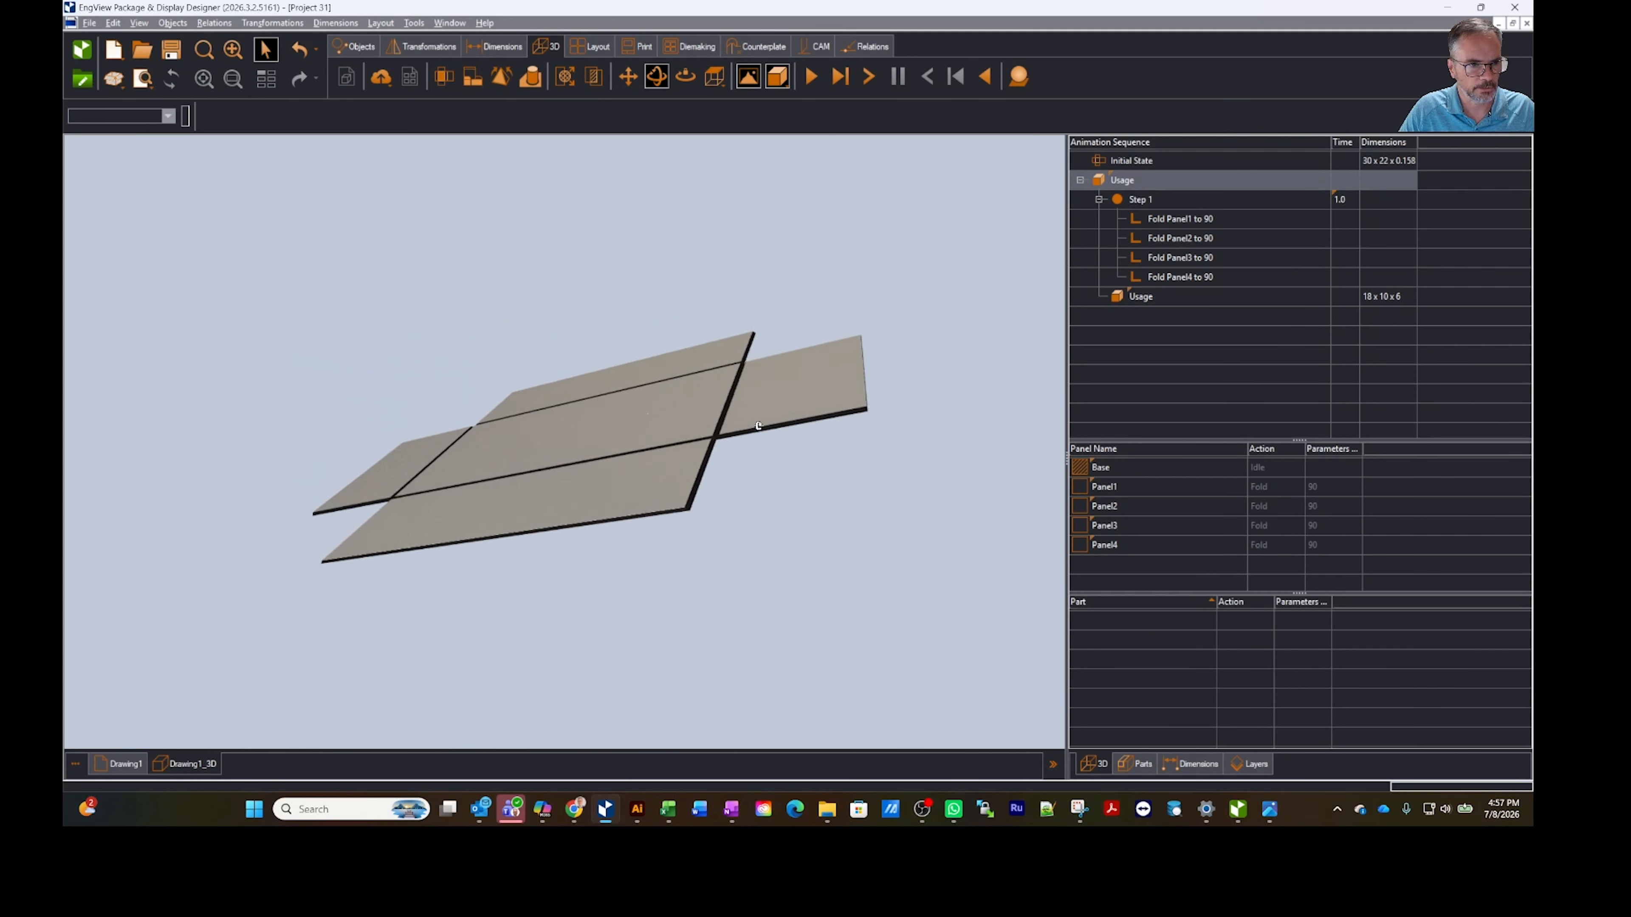
scroll(763, 476, "up", 5)
left_click_drag(762, 475, 776, 291)
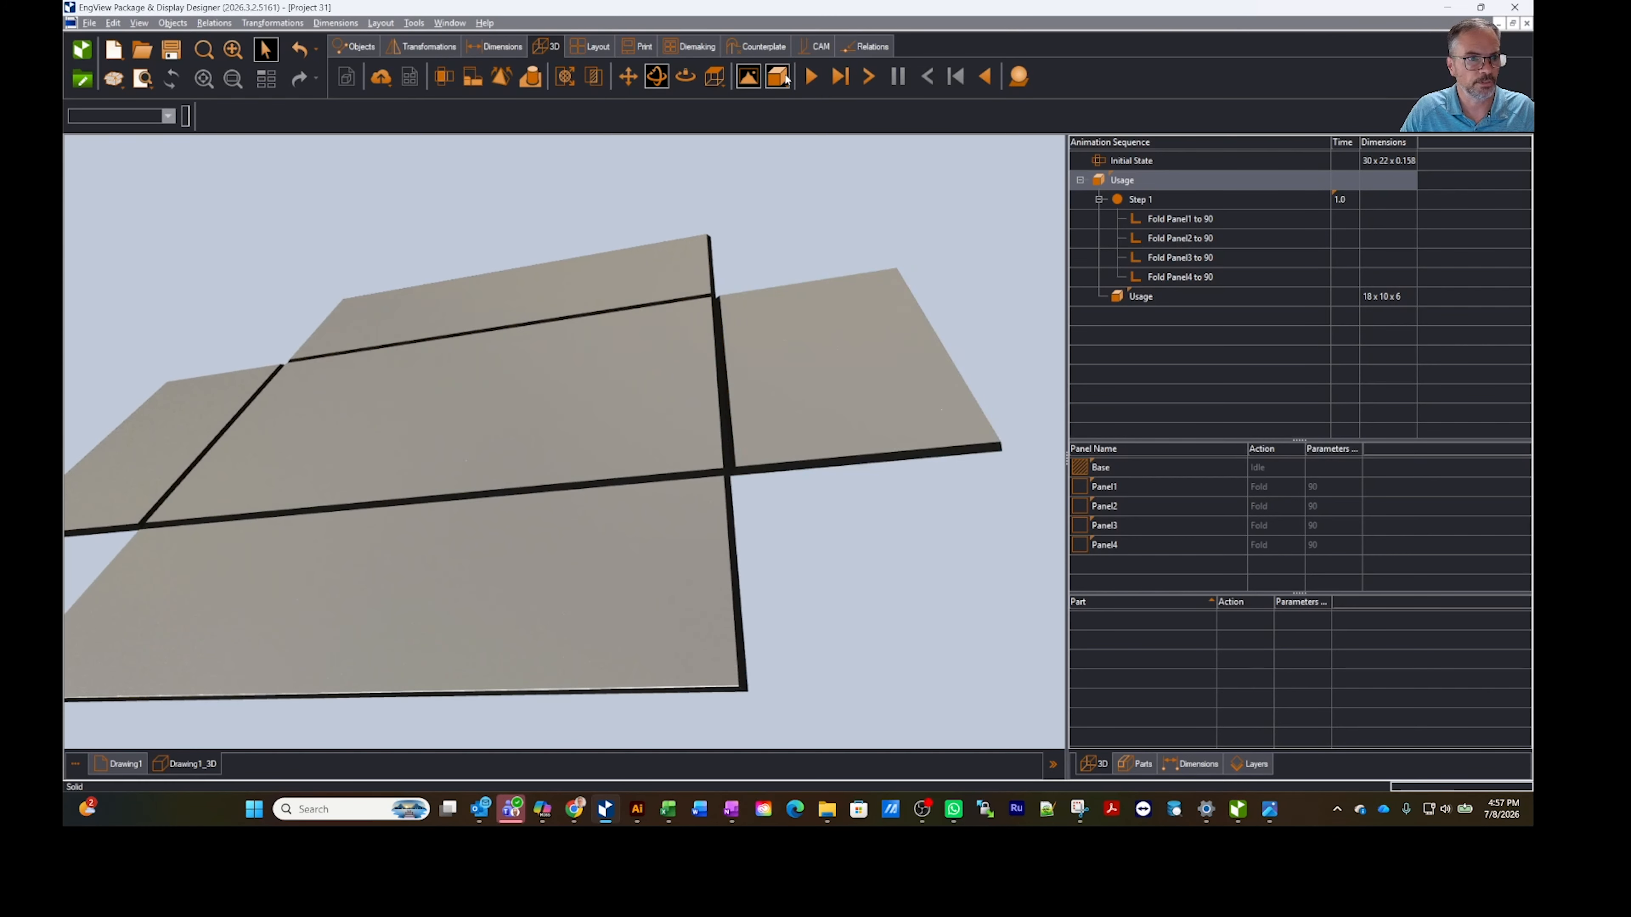
left_click(1132, 244)
left_click(1180, 276)
left_click_drag(771, 449, 790, 347)
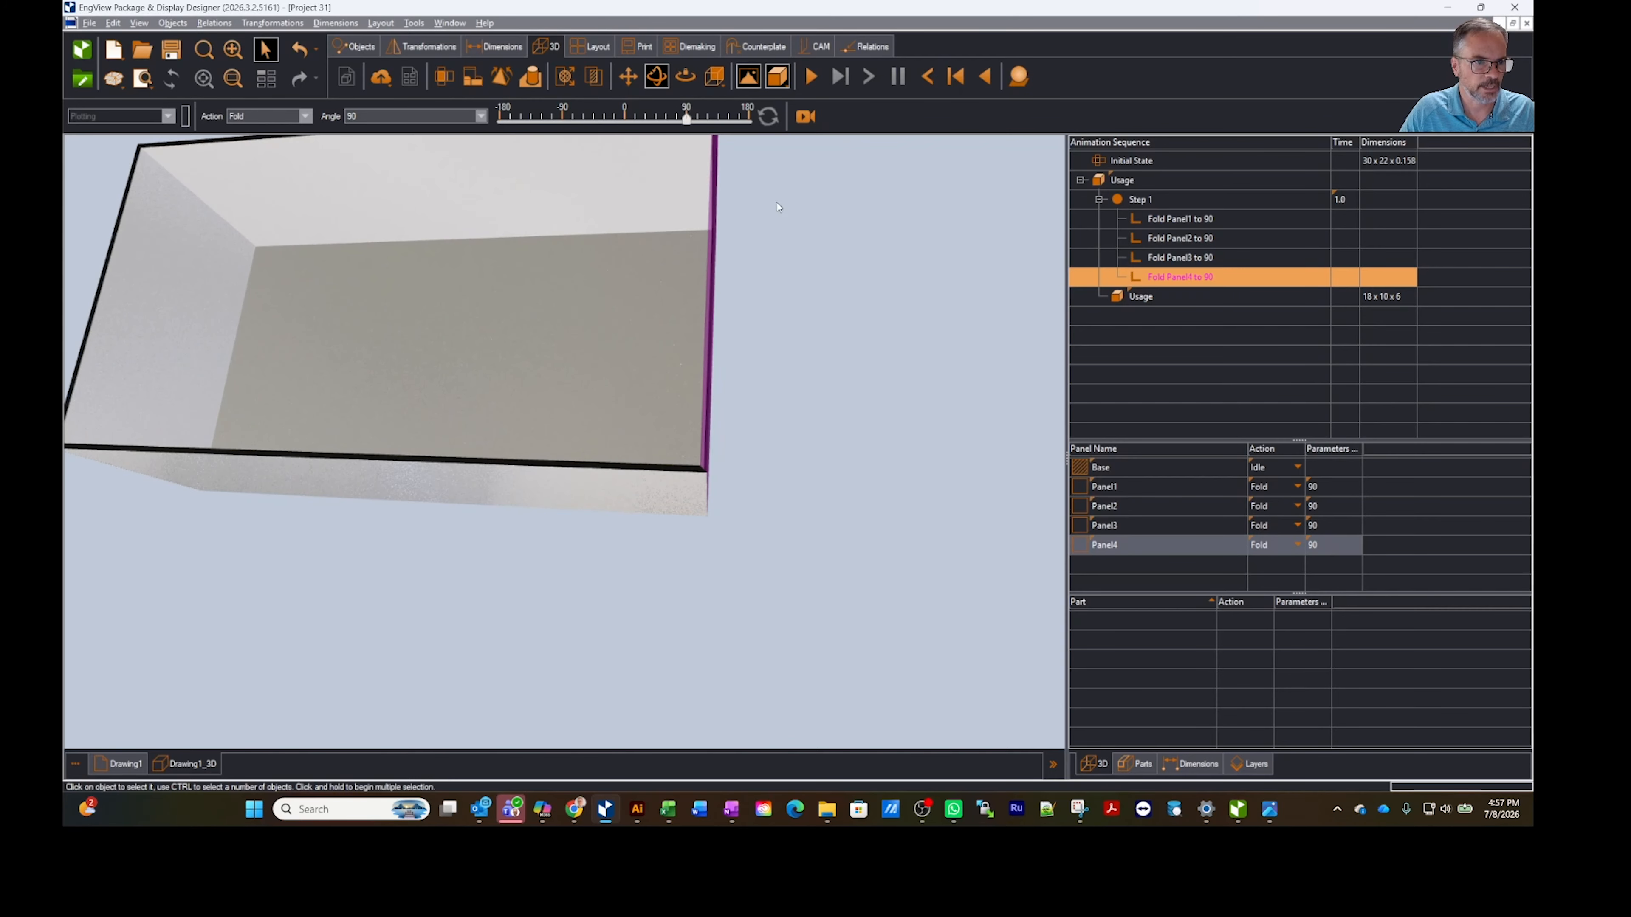
Step: Set the 3D display to Solid Wired and examine the bevelled corner joint of the folded box
left_click(776, 80)
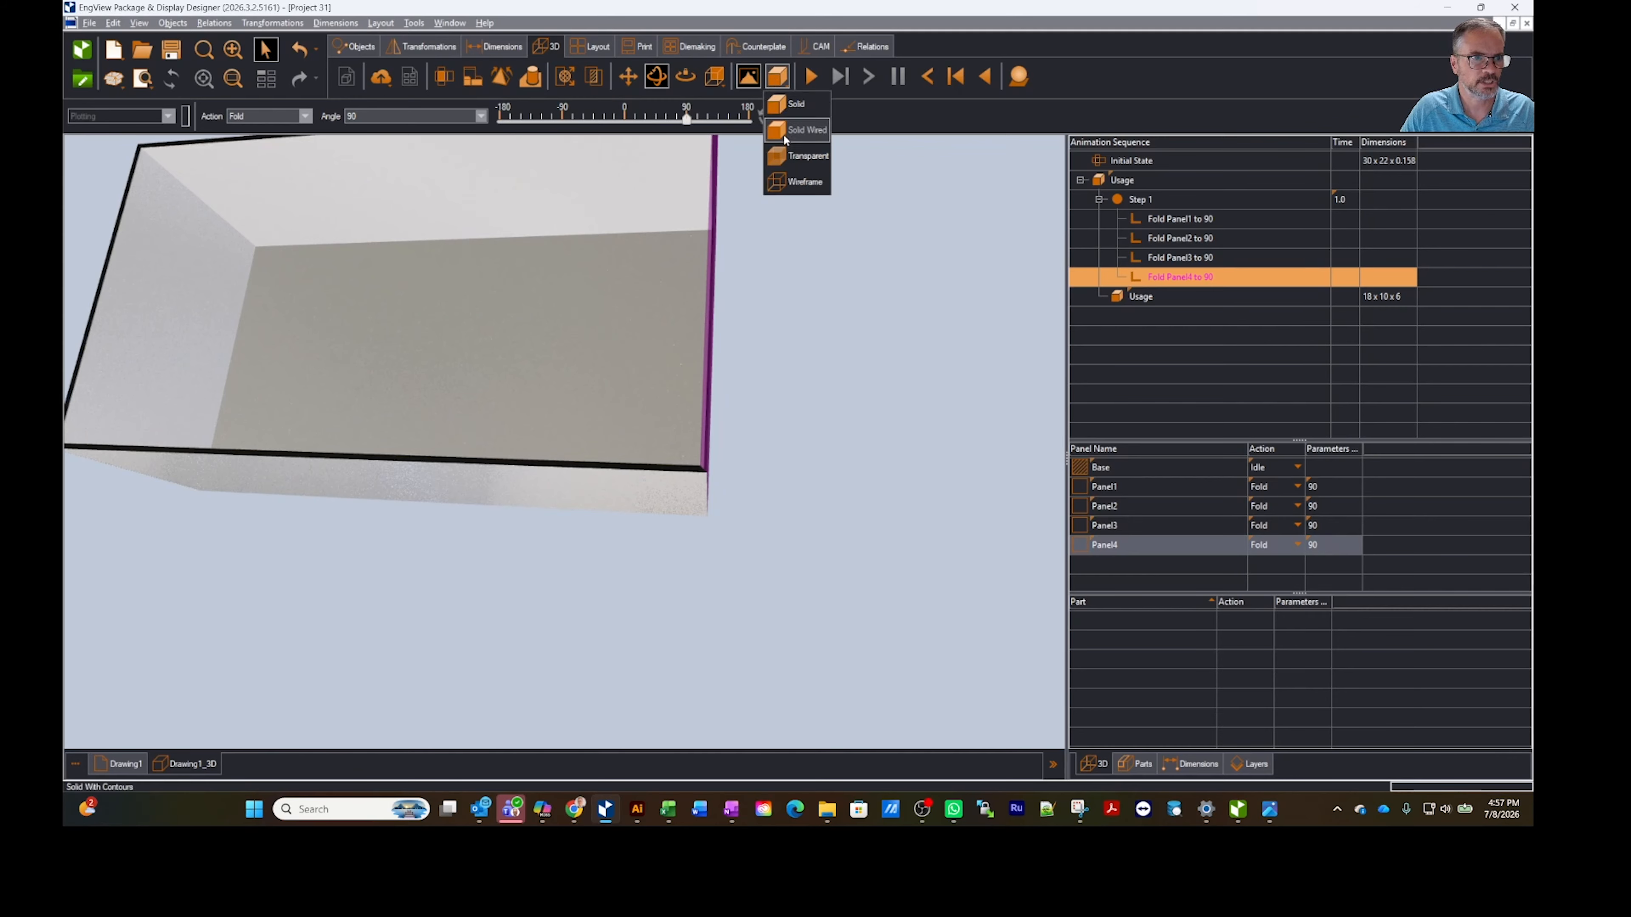
left_click(796, 130)
scroll(731, 455, "up", 3)
scroll(732, 455, "up", 5)
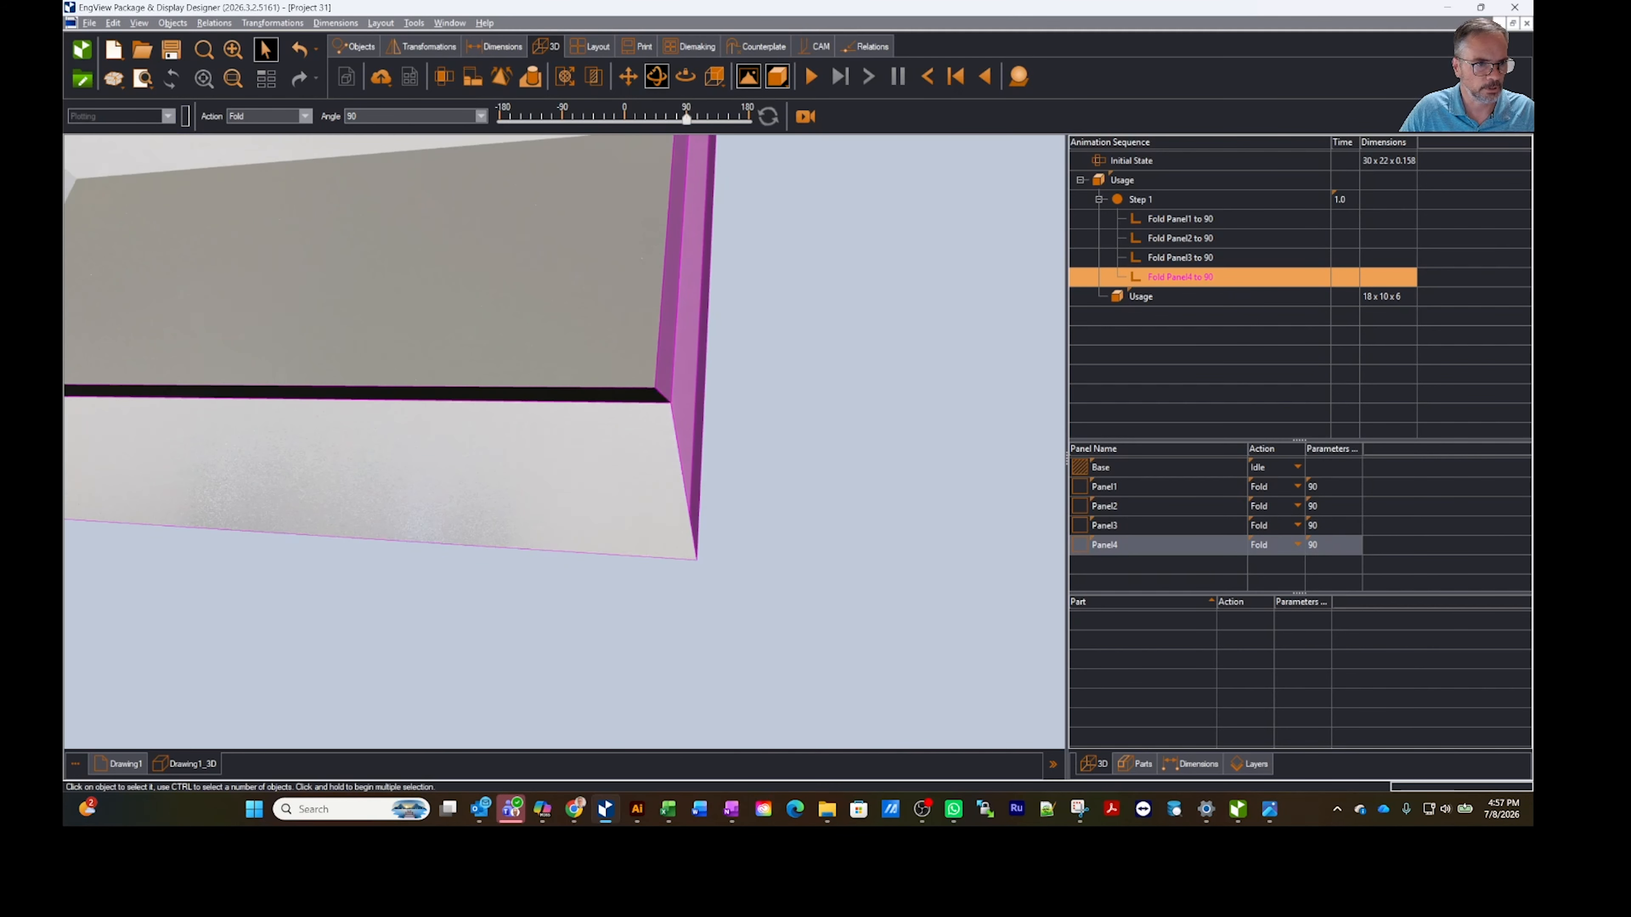
scroll(747, 444, "down", 5)
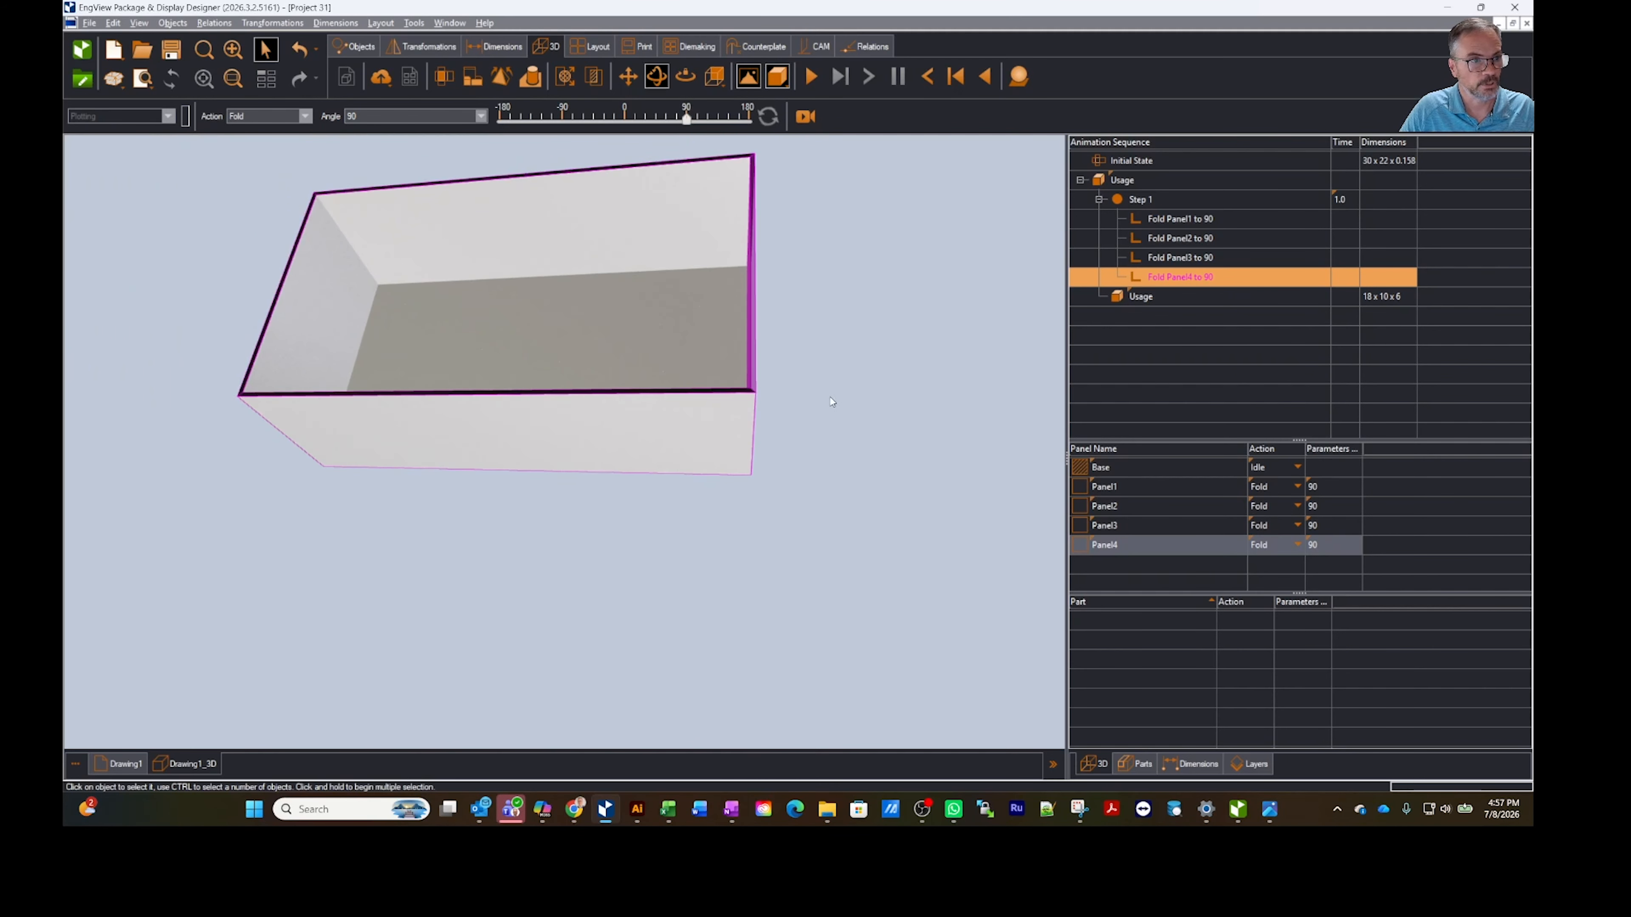
scroll(831, 401, "up", 1)
Step: Set the material of Drawing1 to ACM 6mm thick and check the folded corner in 3D
left_click(109, 759)
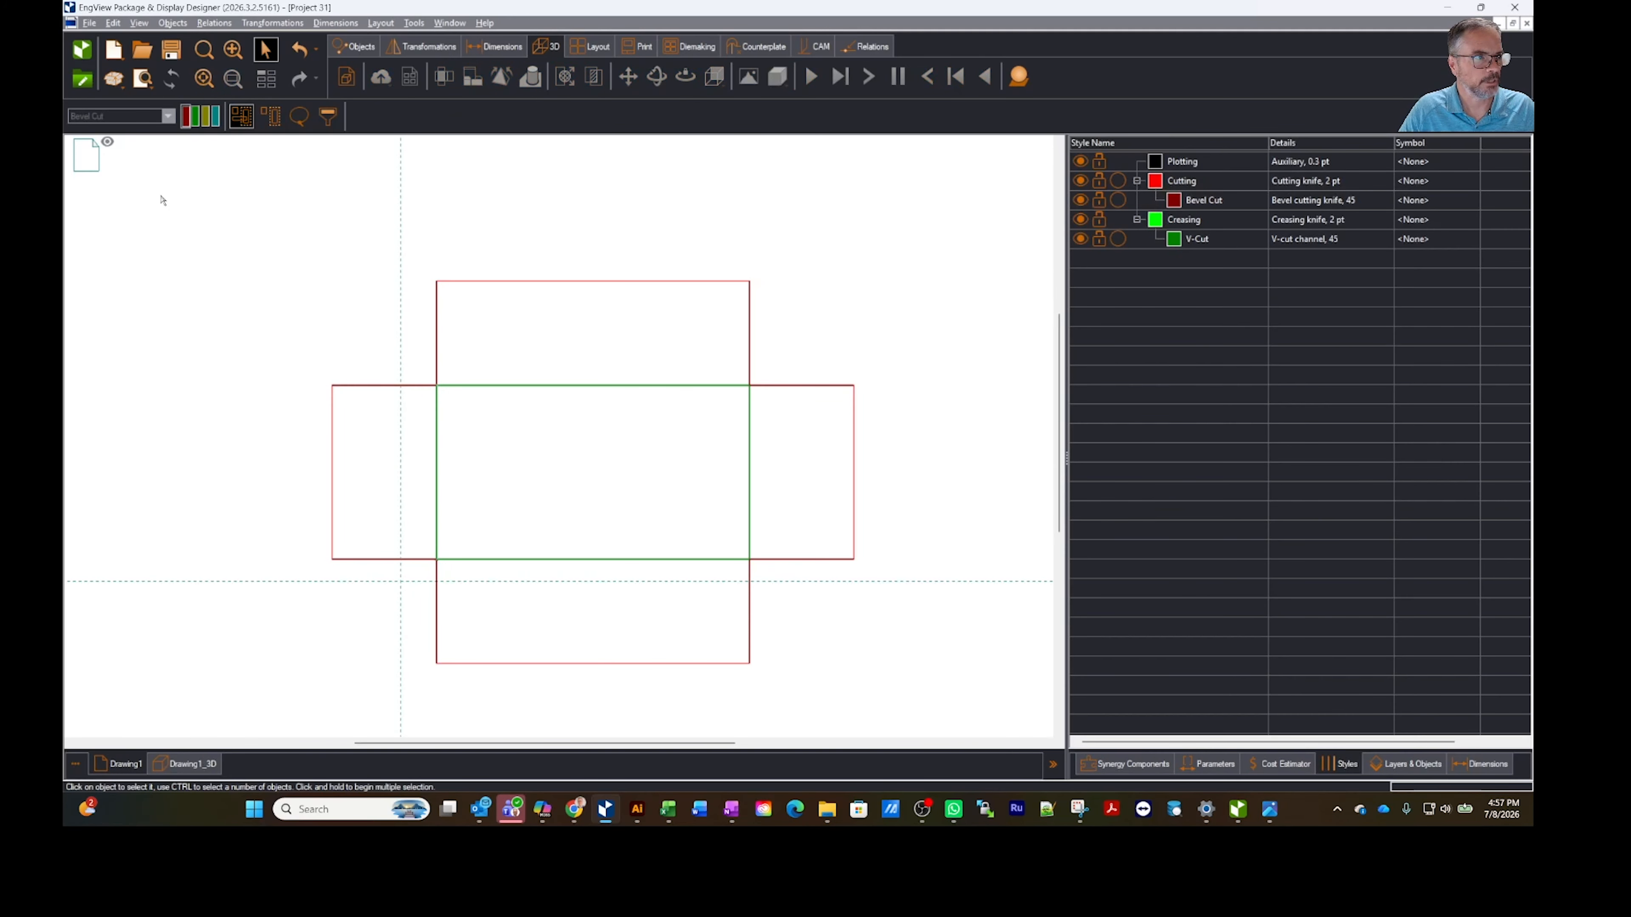
double_click(88, 168)
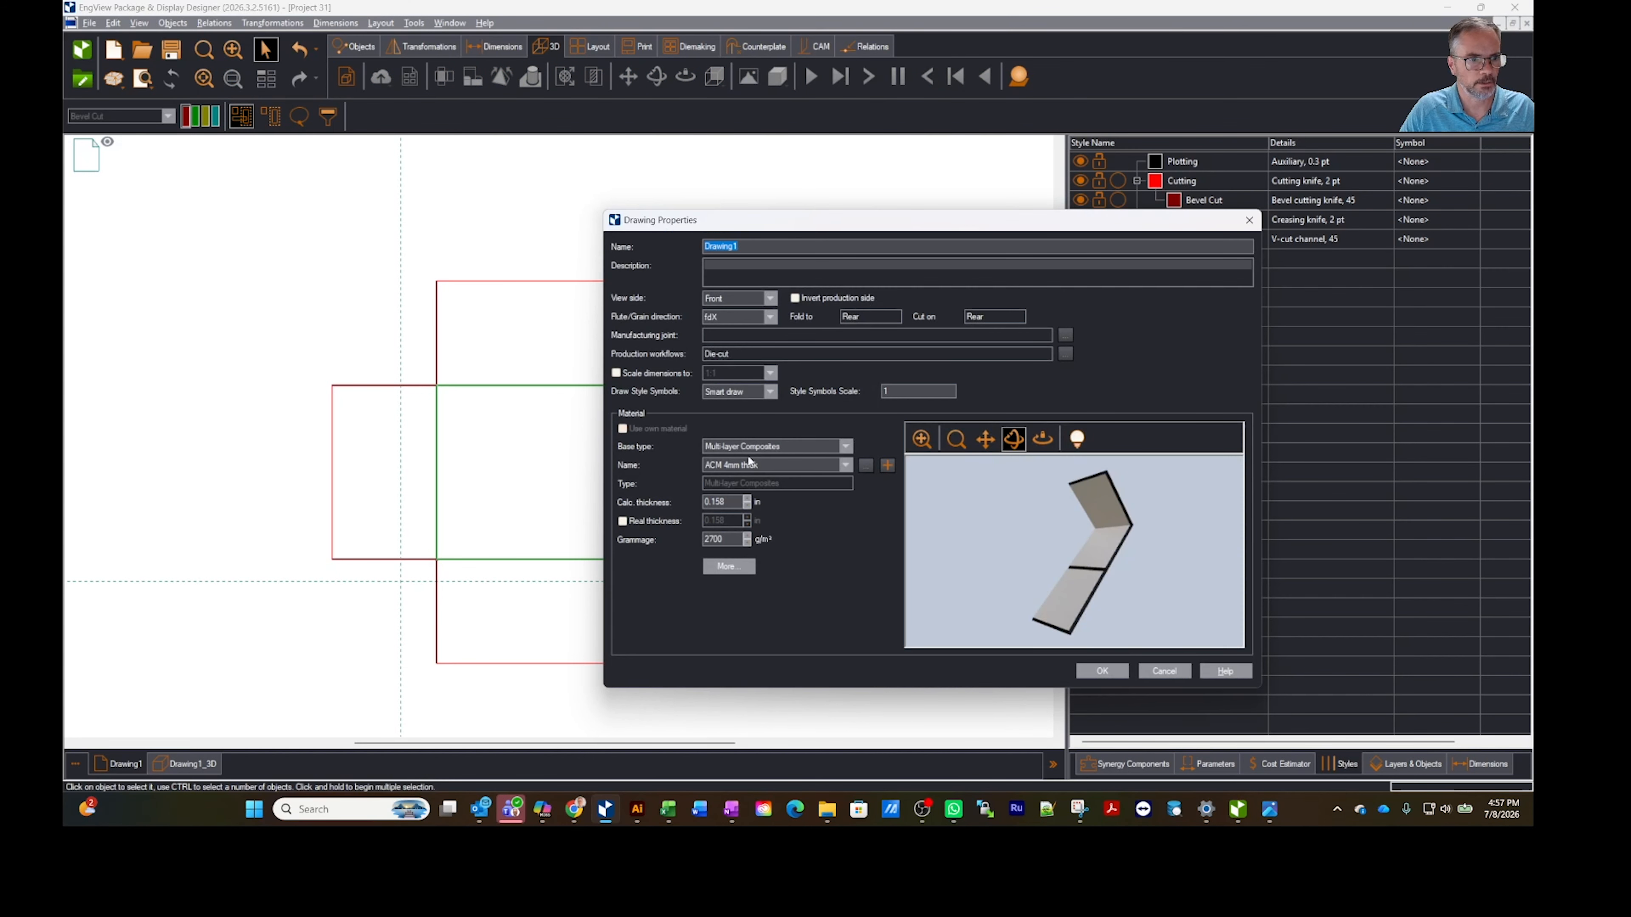
left_click(752, 464)
left_click(758, 533)
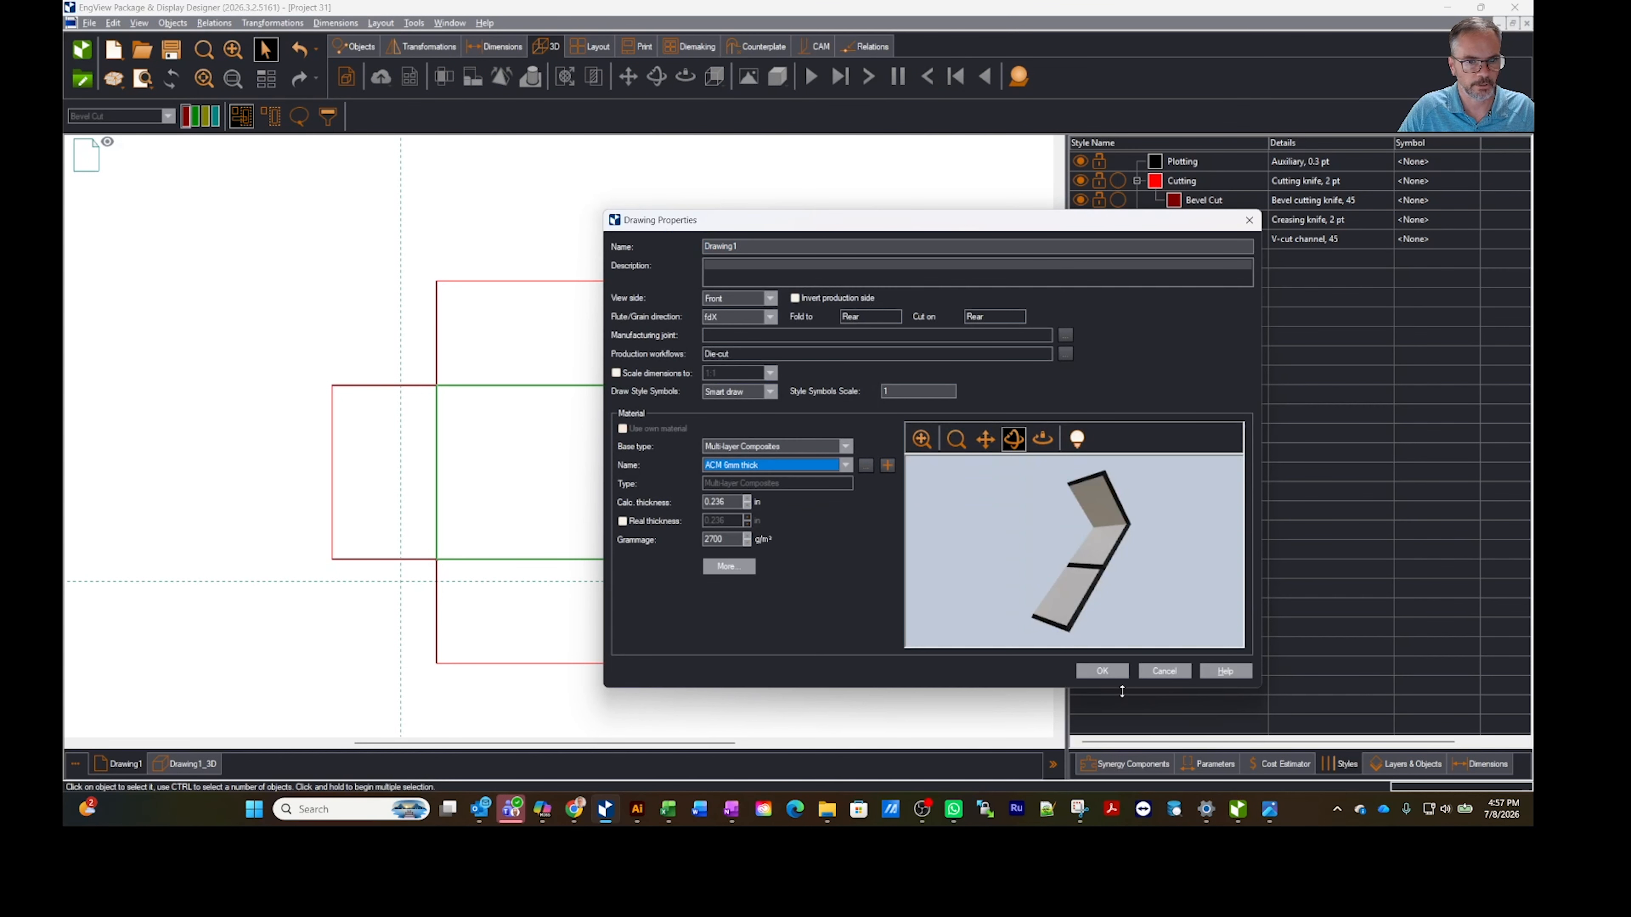
left_click(1118, 673)
left_click(186, 763)
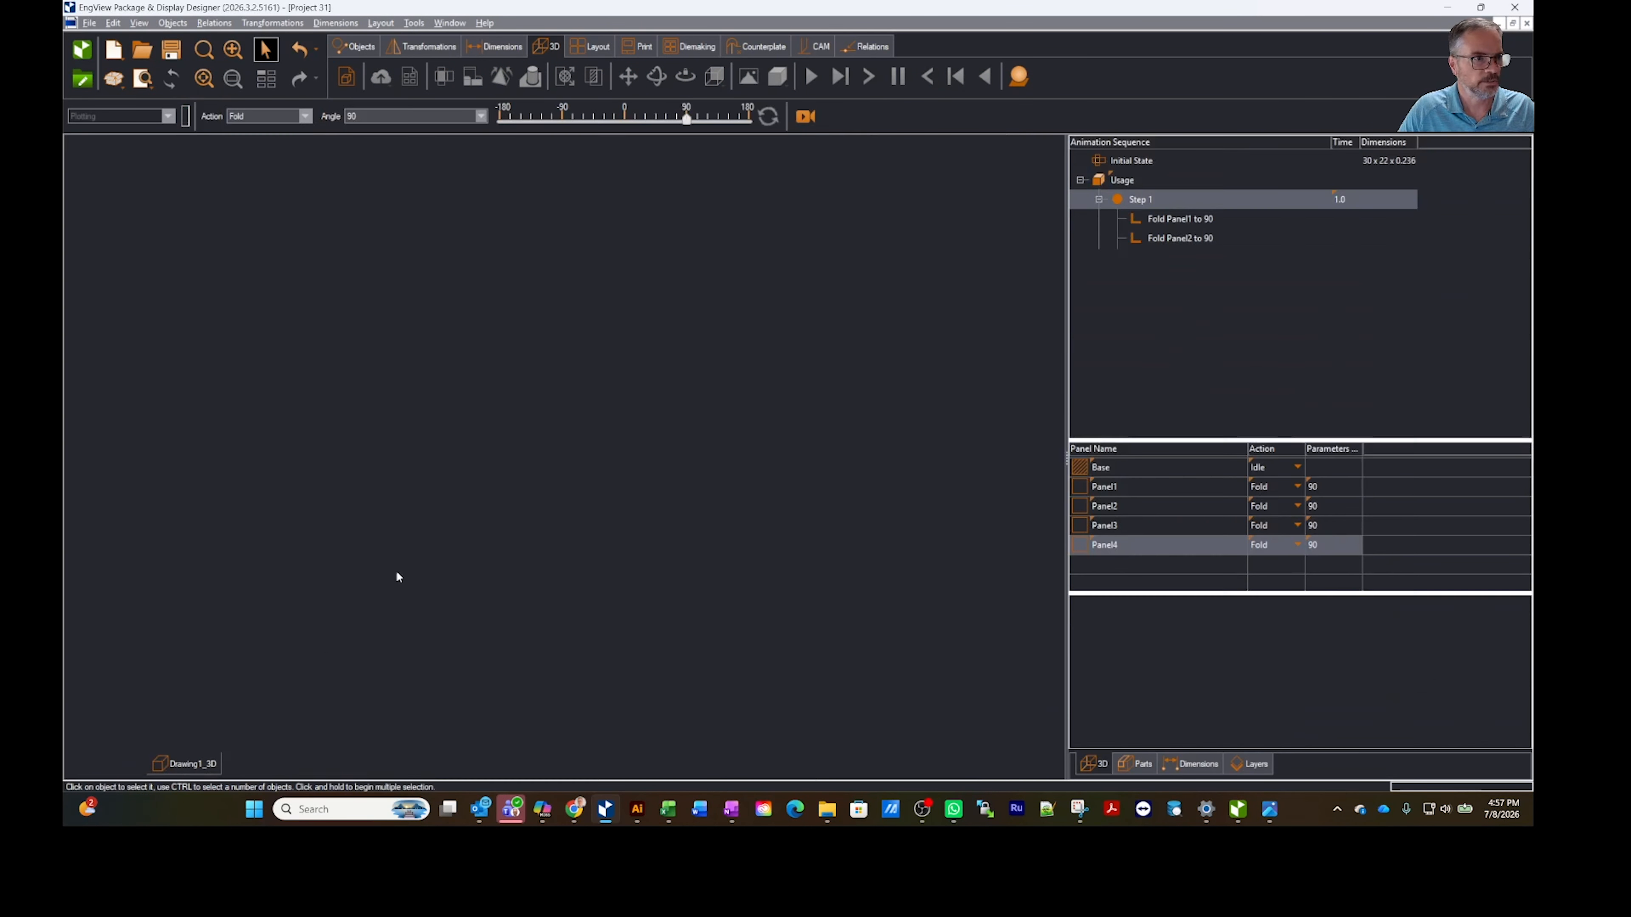
scroll(712, 453, "up", 5)
middle_click_drag(967, 441, 949, 456)
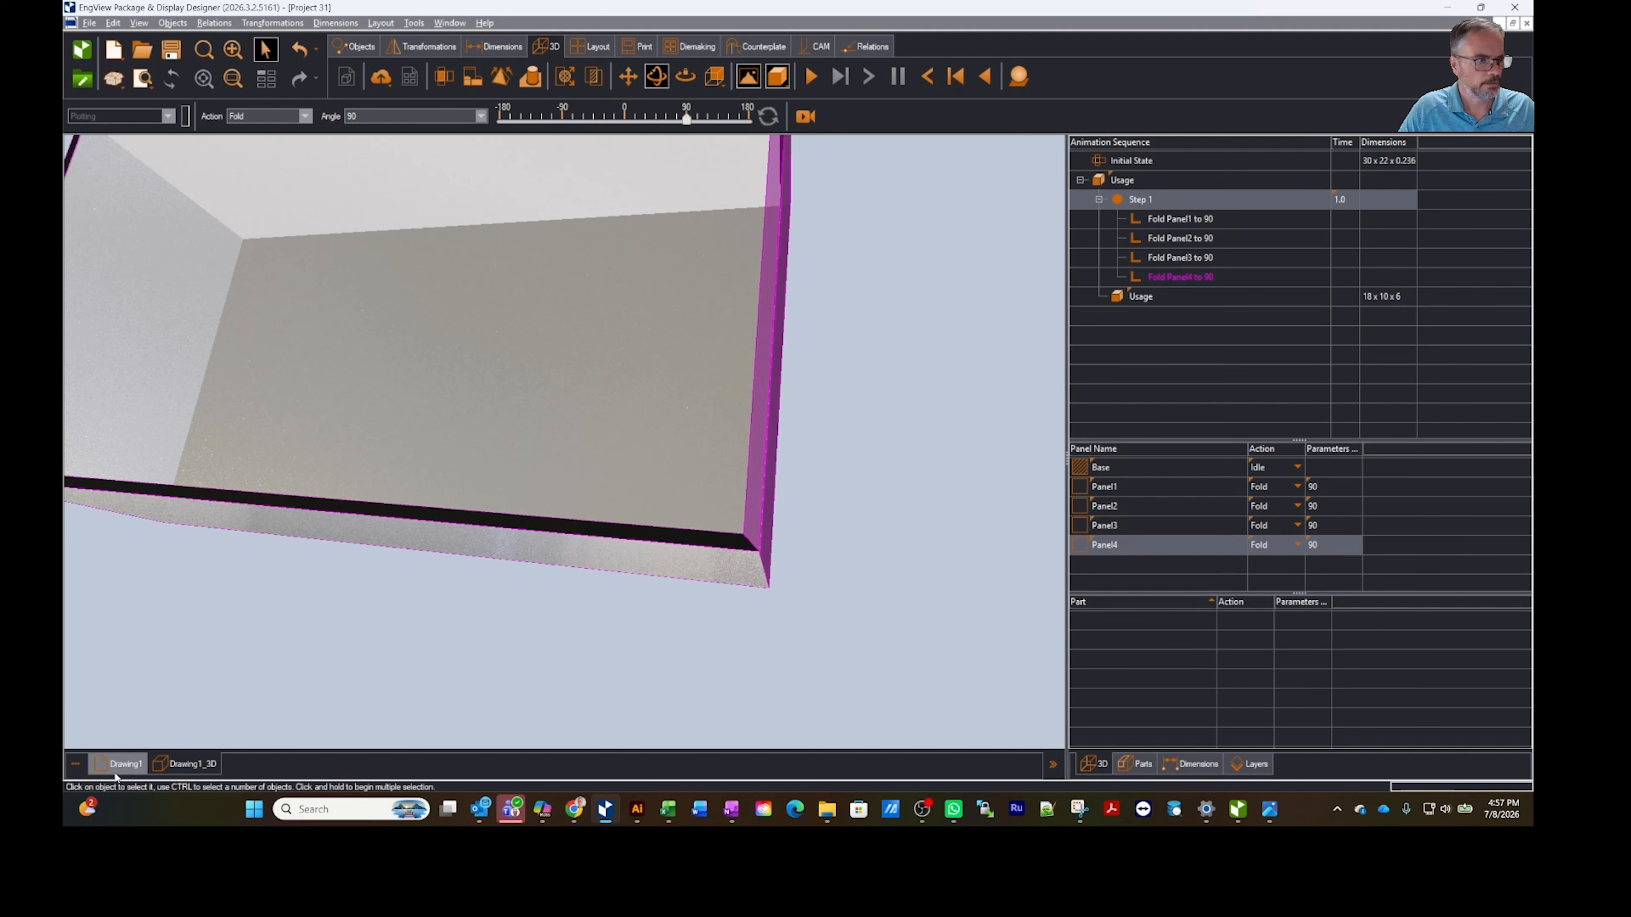
Step: Change the material of Drawing1 to ACM 3mm thick and check the folded box in 3D
left_click(123, 763)
double_click(86, 154)
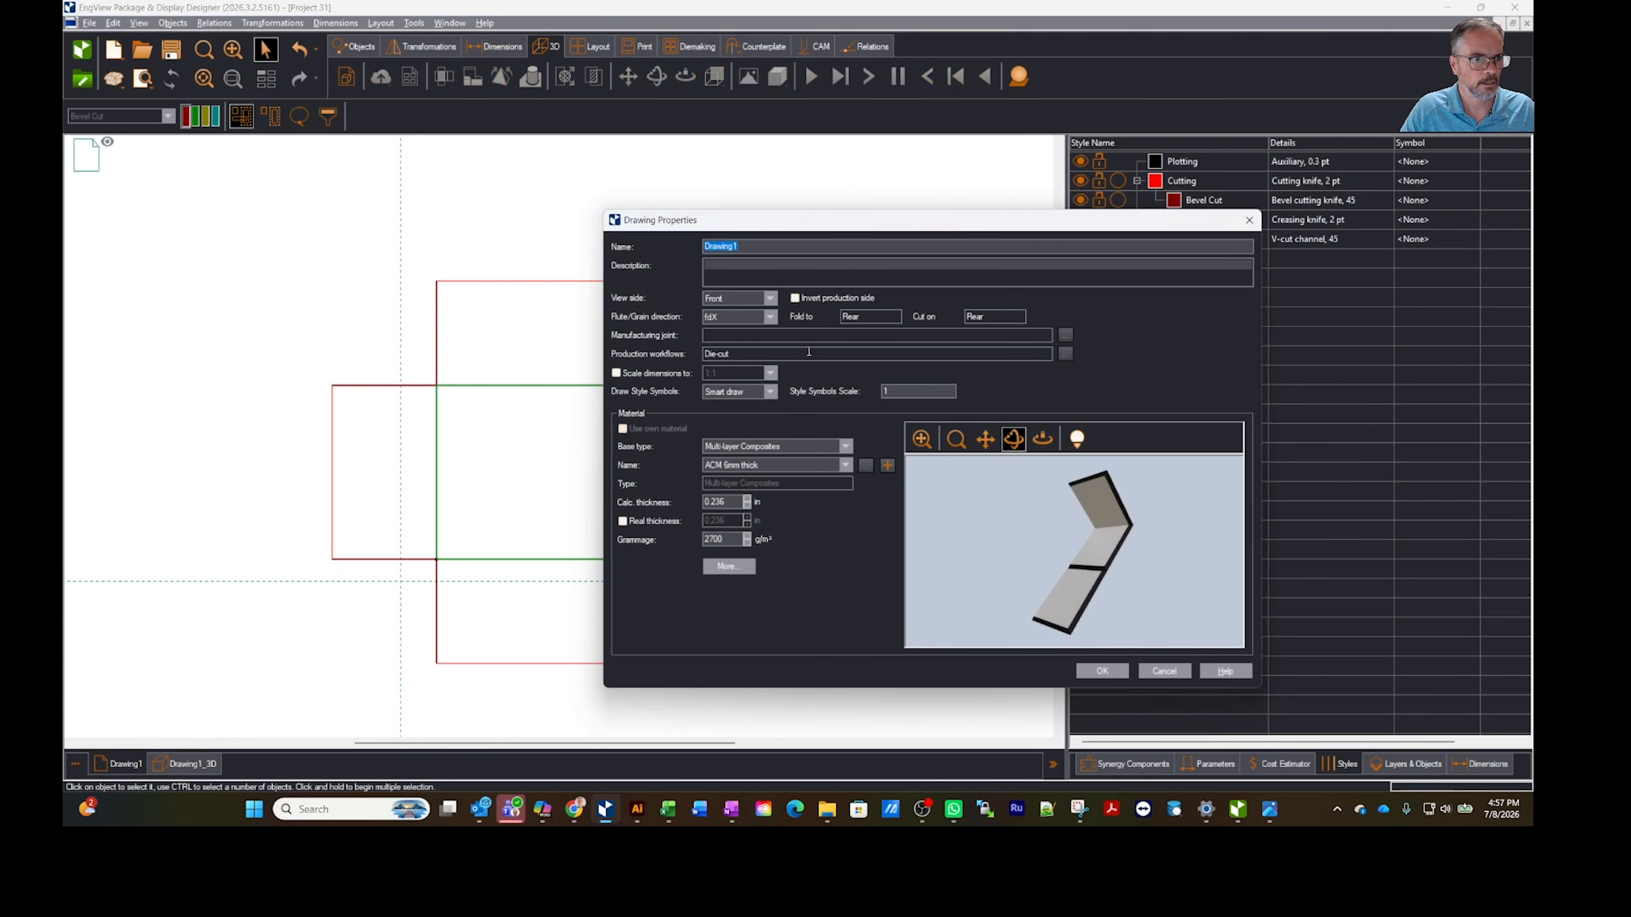
left_click(845, 465)
left_click(770, 485)
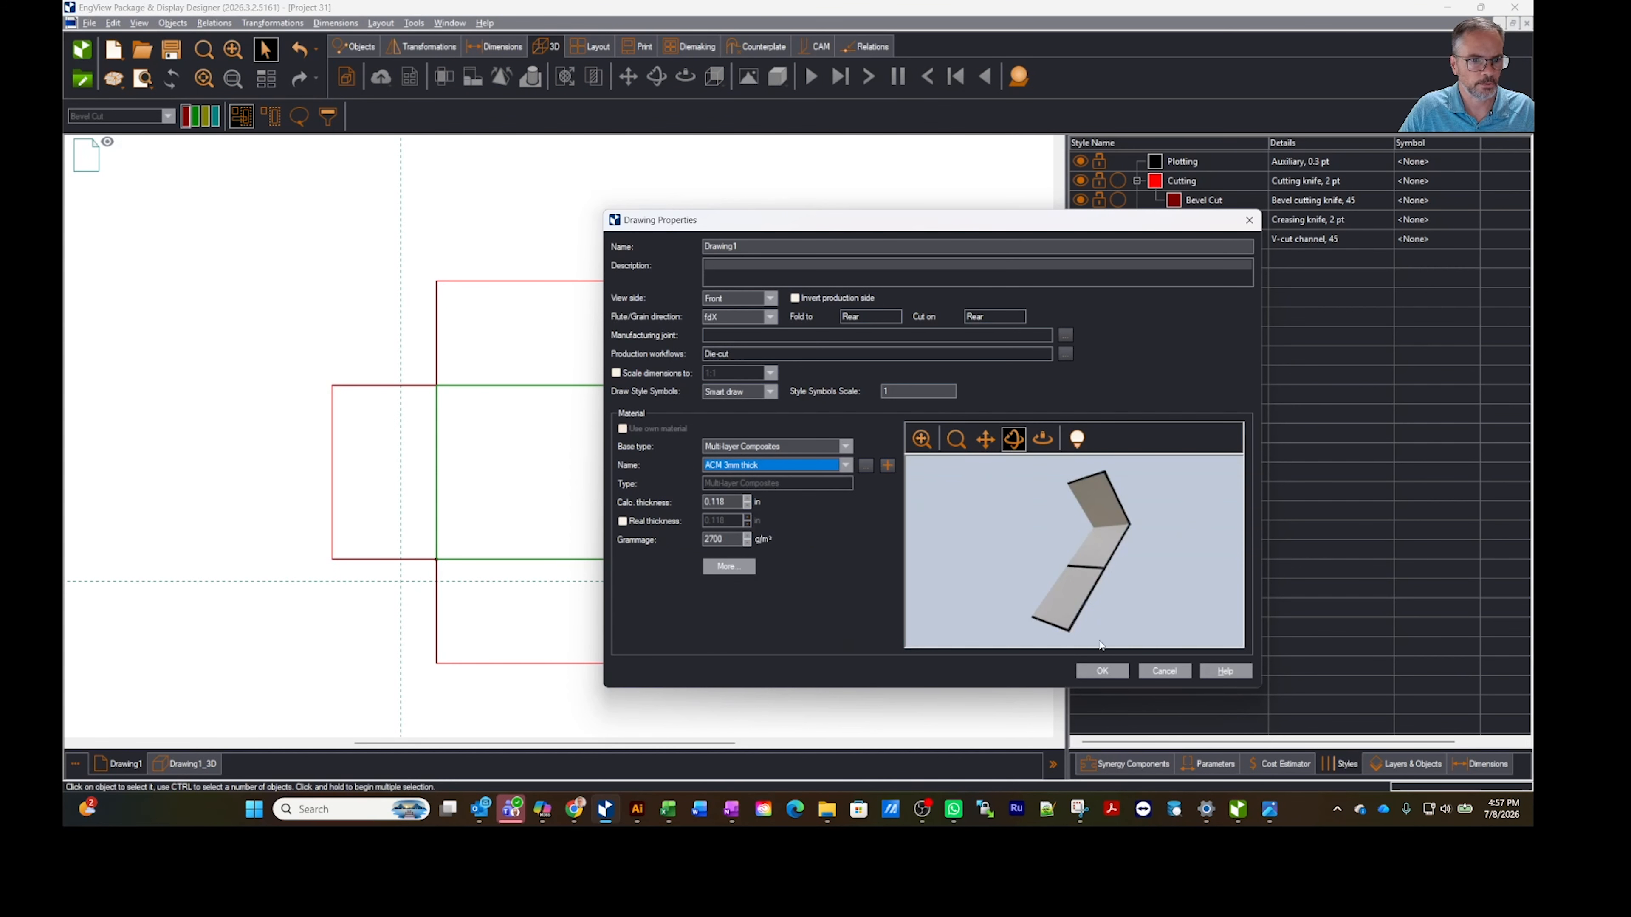
left_click(1102, 671)
left_click(186, 764)
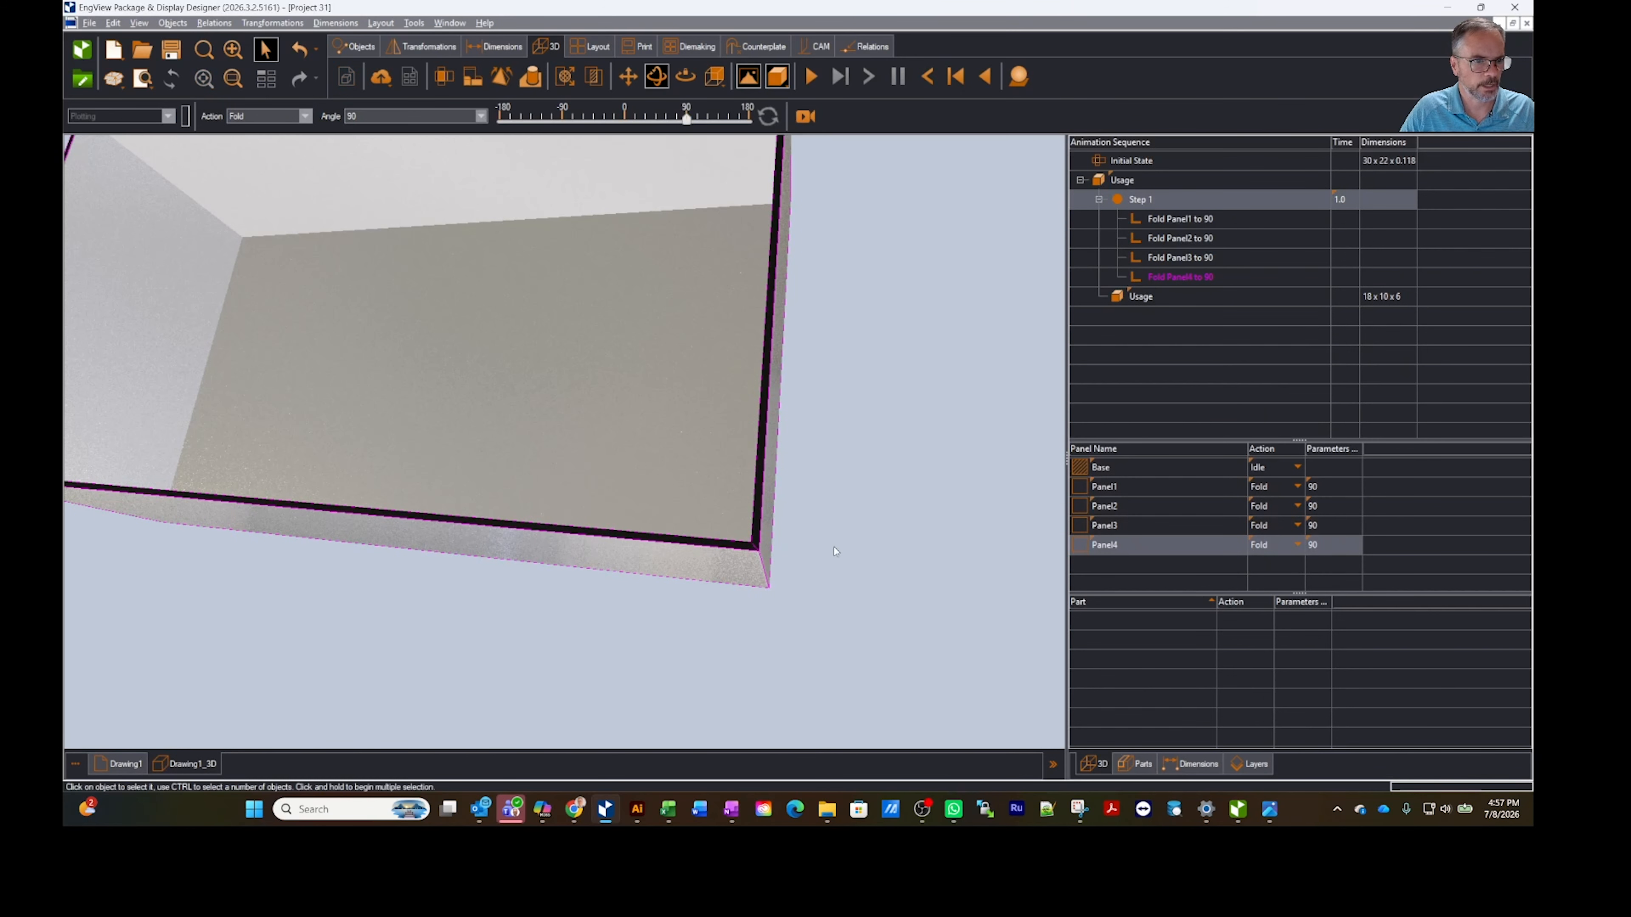
scroll(755, 547, "down", 5)
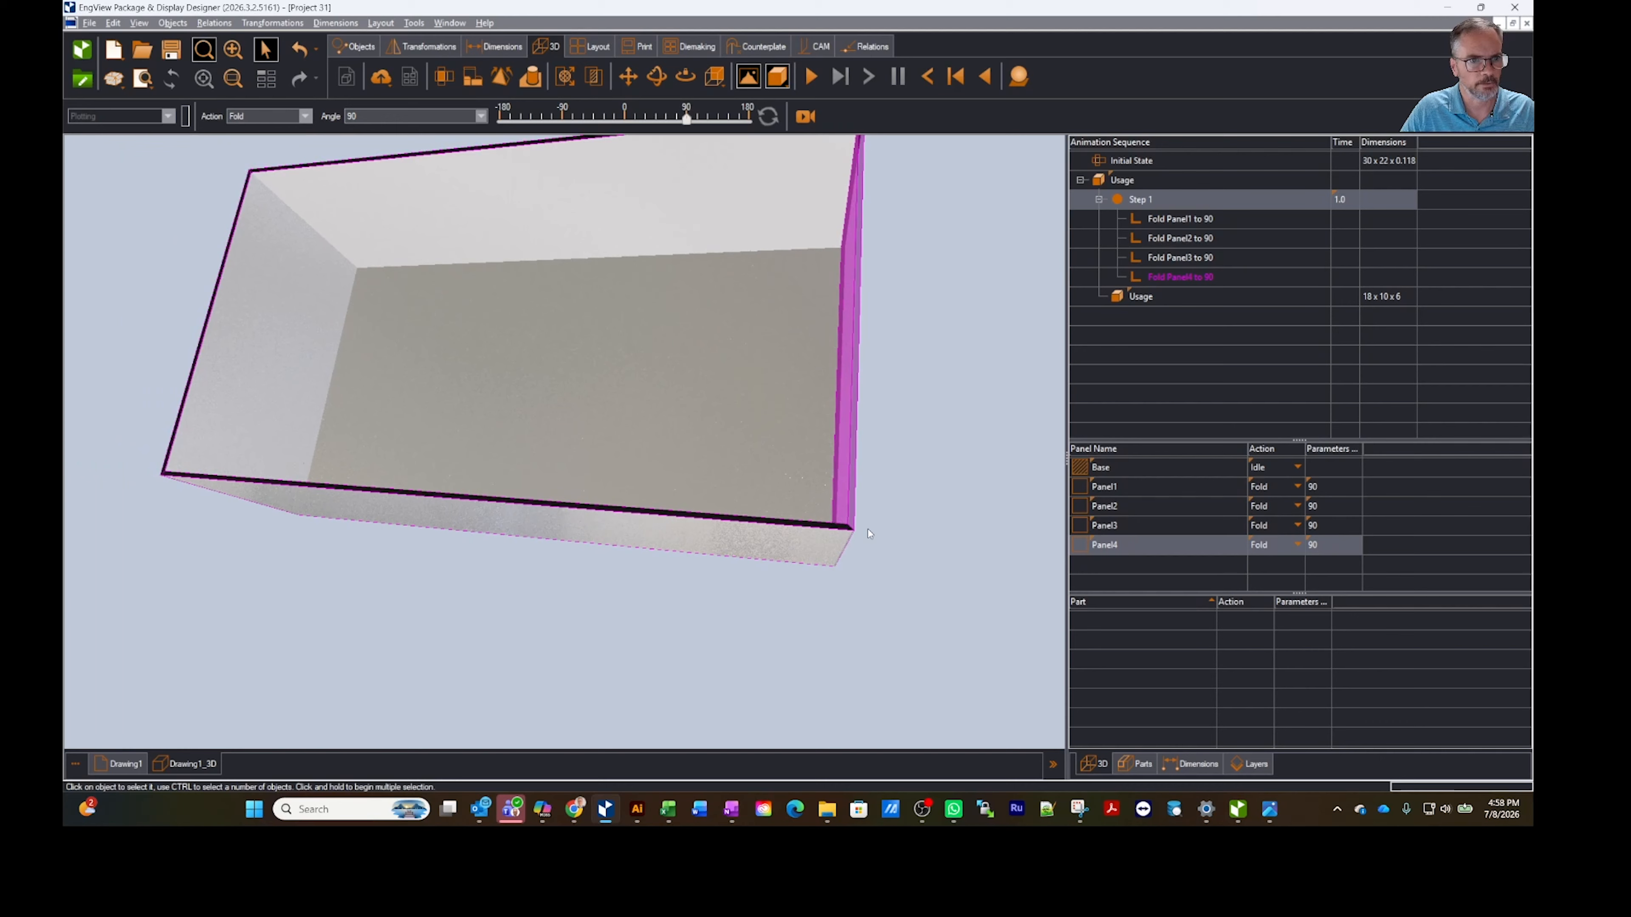
middle_click_drag(867, 529, 929, 482)
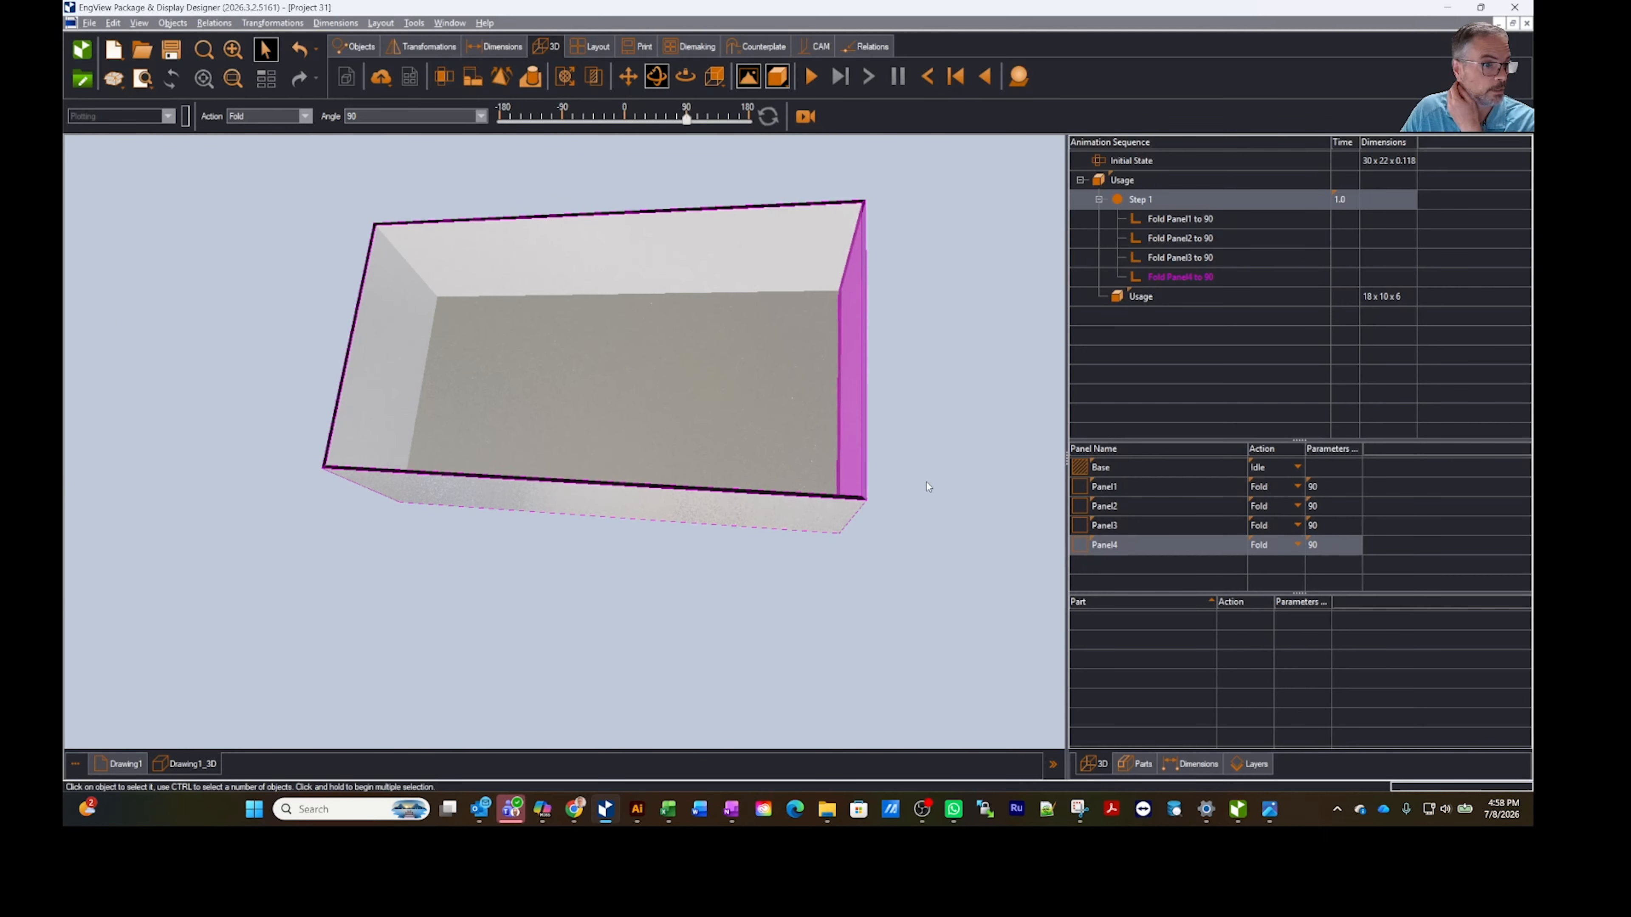
Step: Return to Drawing1, show its parameters and preview how they drive the box outline
left_click(126, 763)
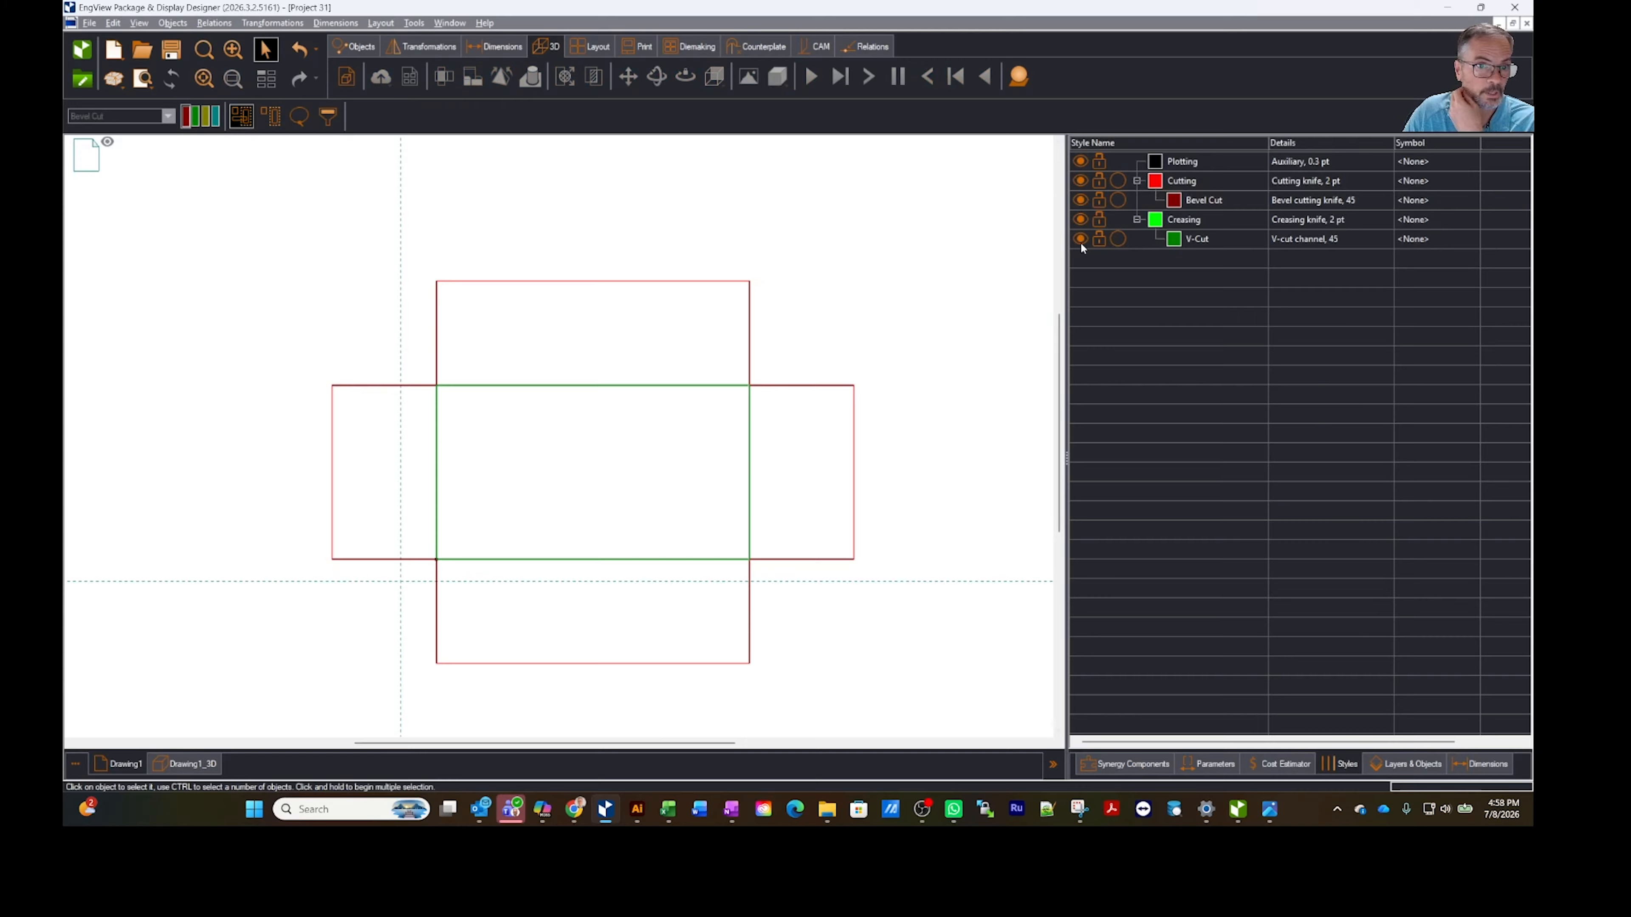
left_click(1211, 763)
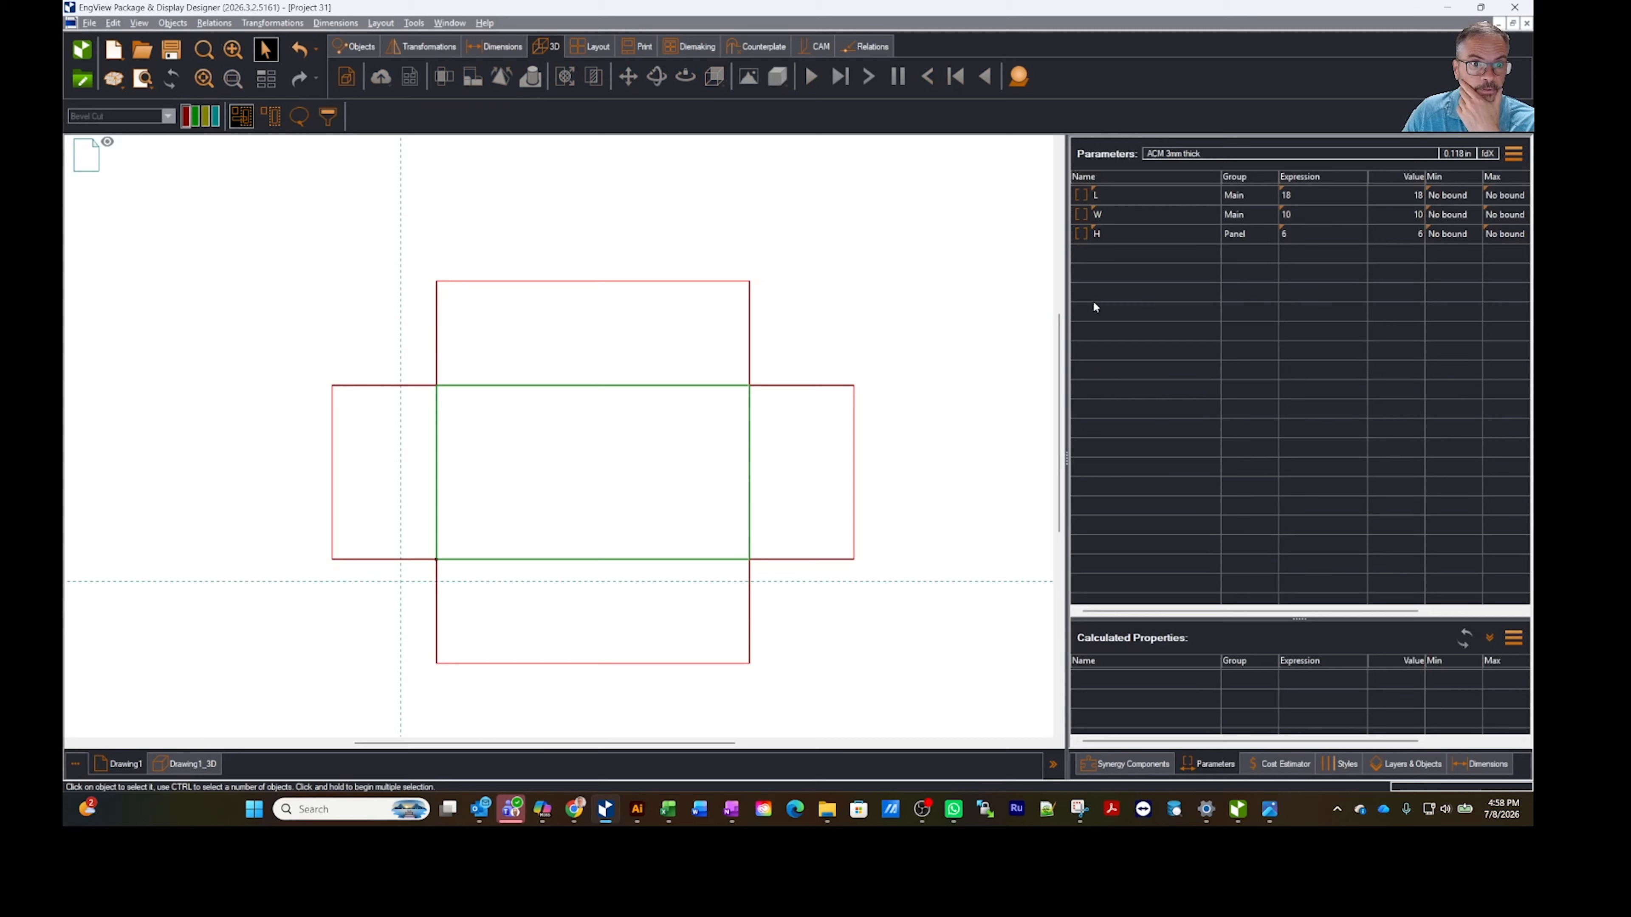
left_click(1097, 217)
left_click(1098, 235)
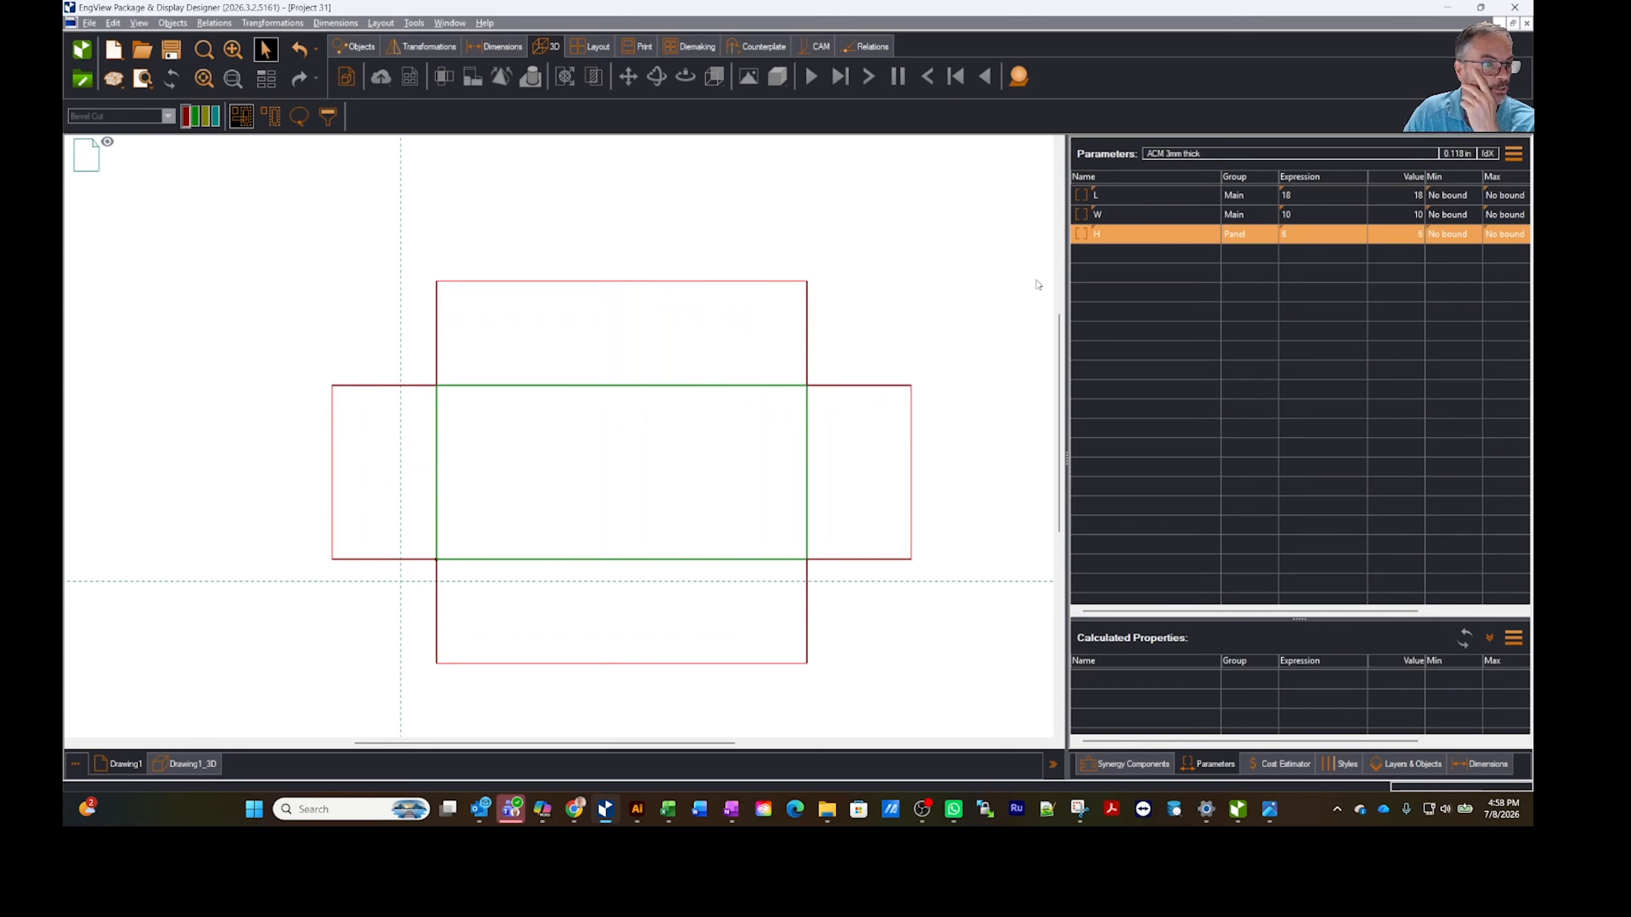
left_click(1001, 430)
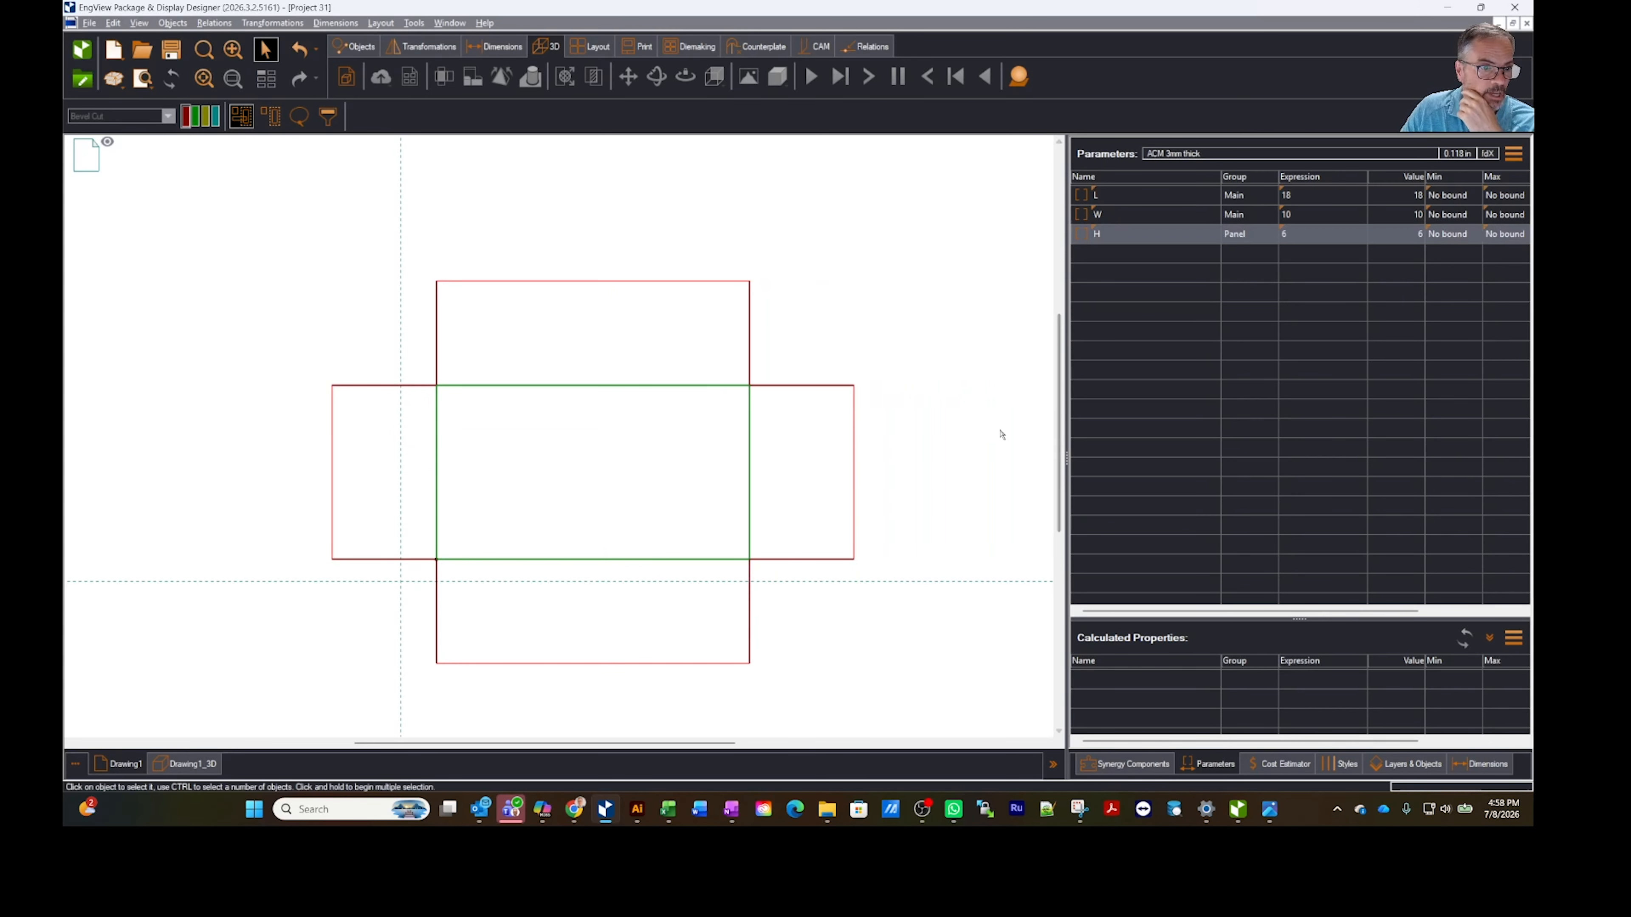
Step: Switch to the EngView Shared Space browser page, view the ACM Box model with its riveted flaps, and return to the design program
mouse_move(574, 808)
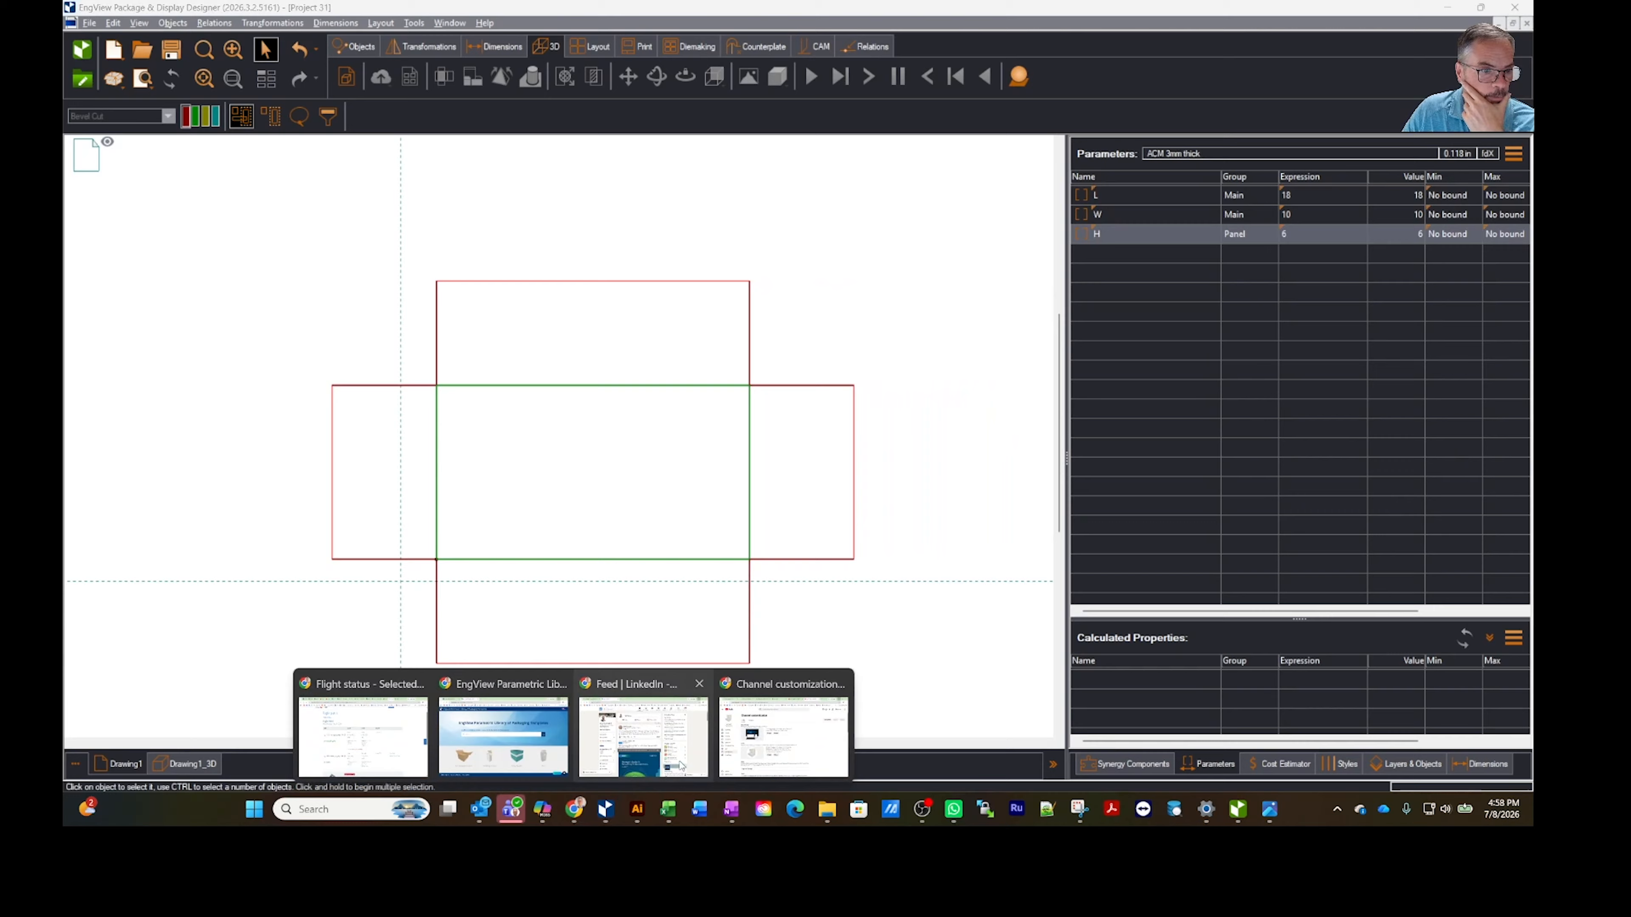
left_click(494, 739)
left_click(360, 53)
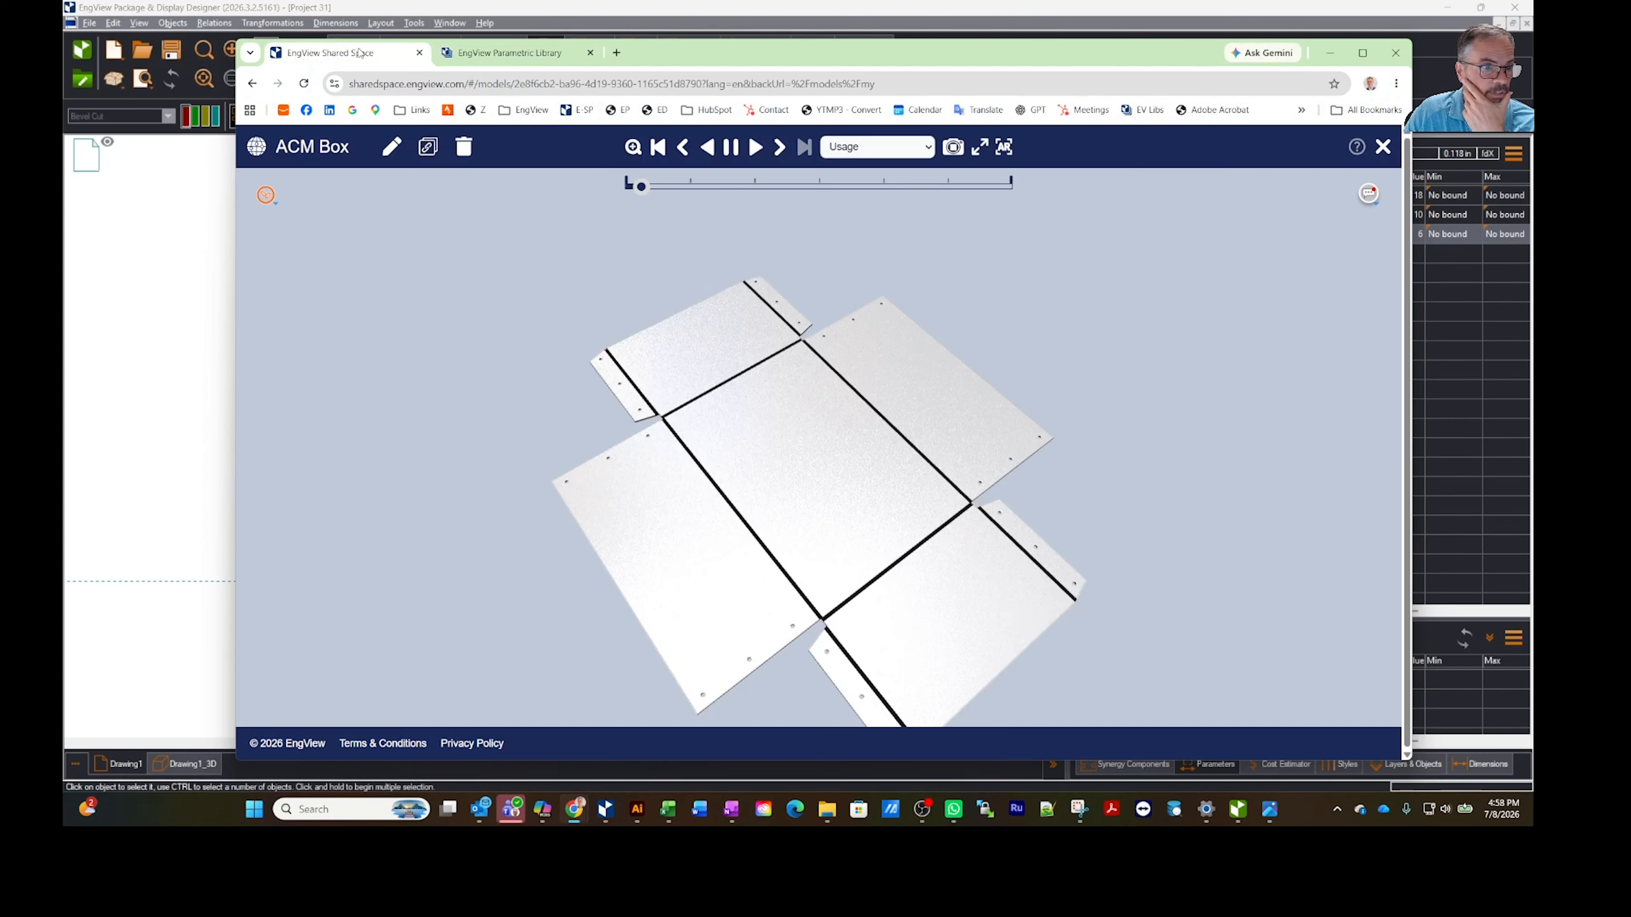
left_click_drag(1055, 532, 1041, 474)
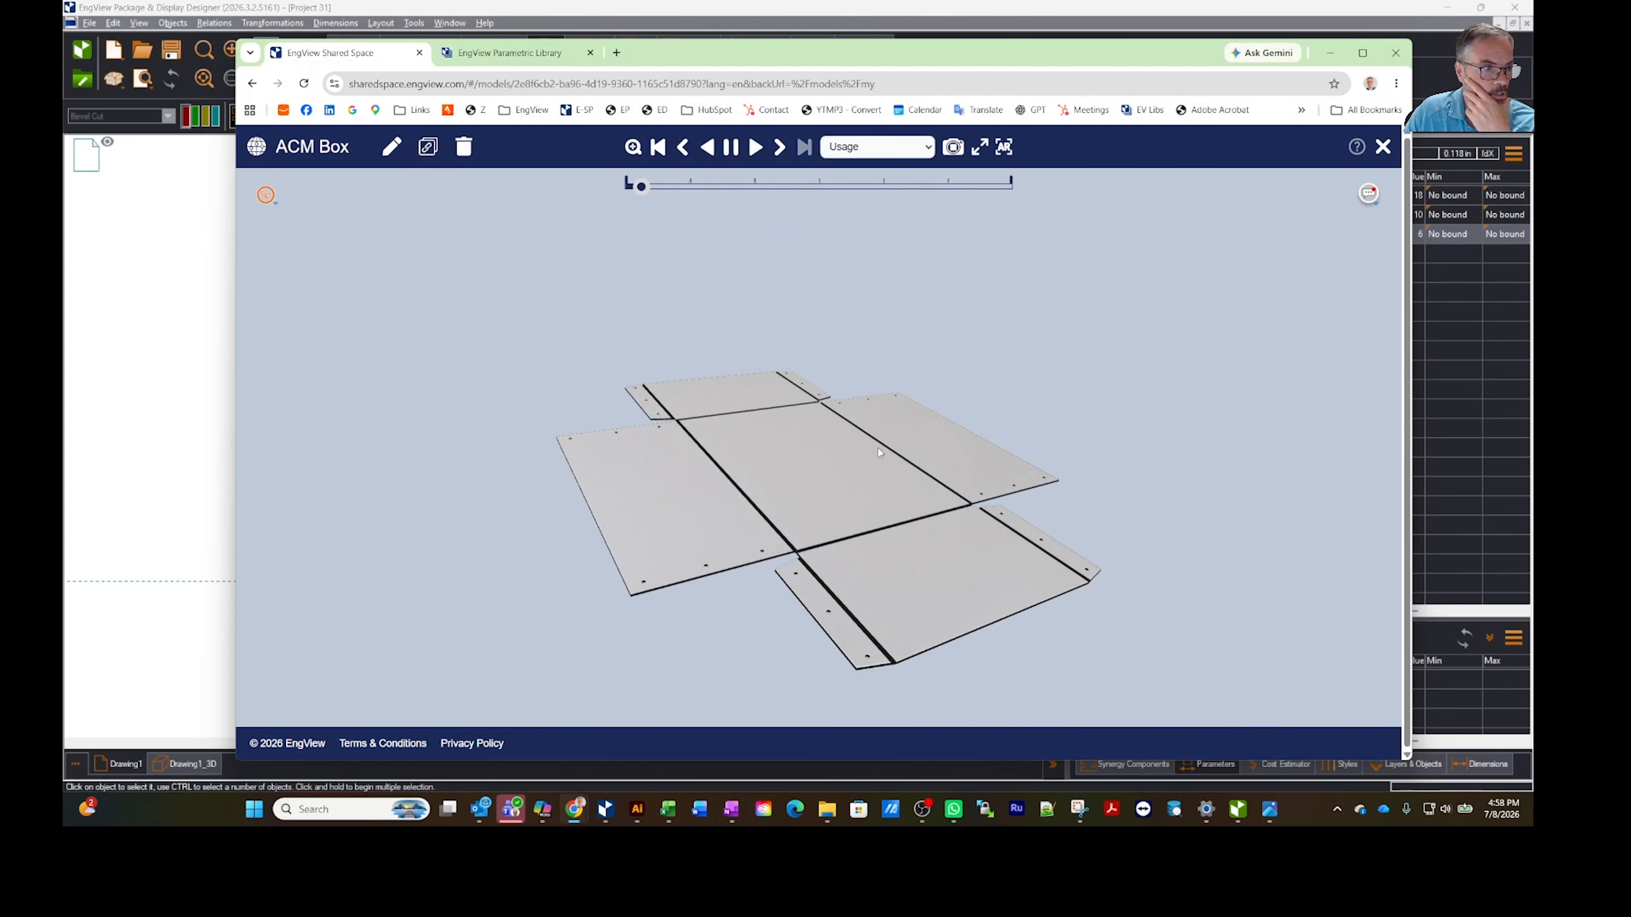
left_click(226, 438)
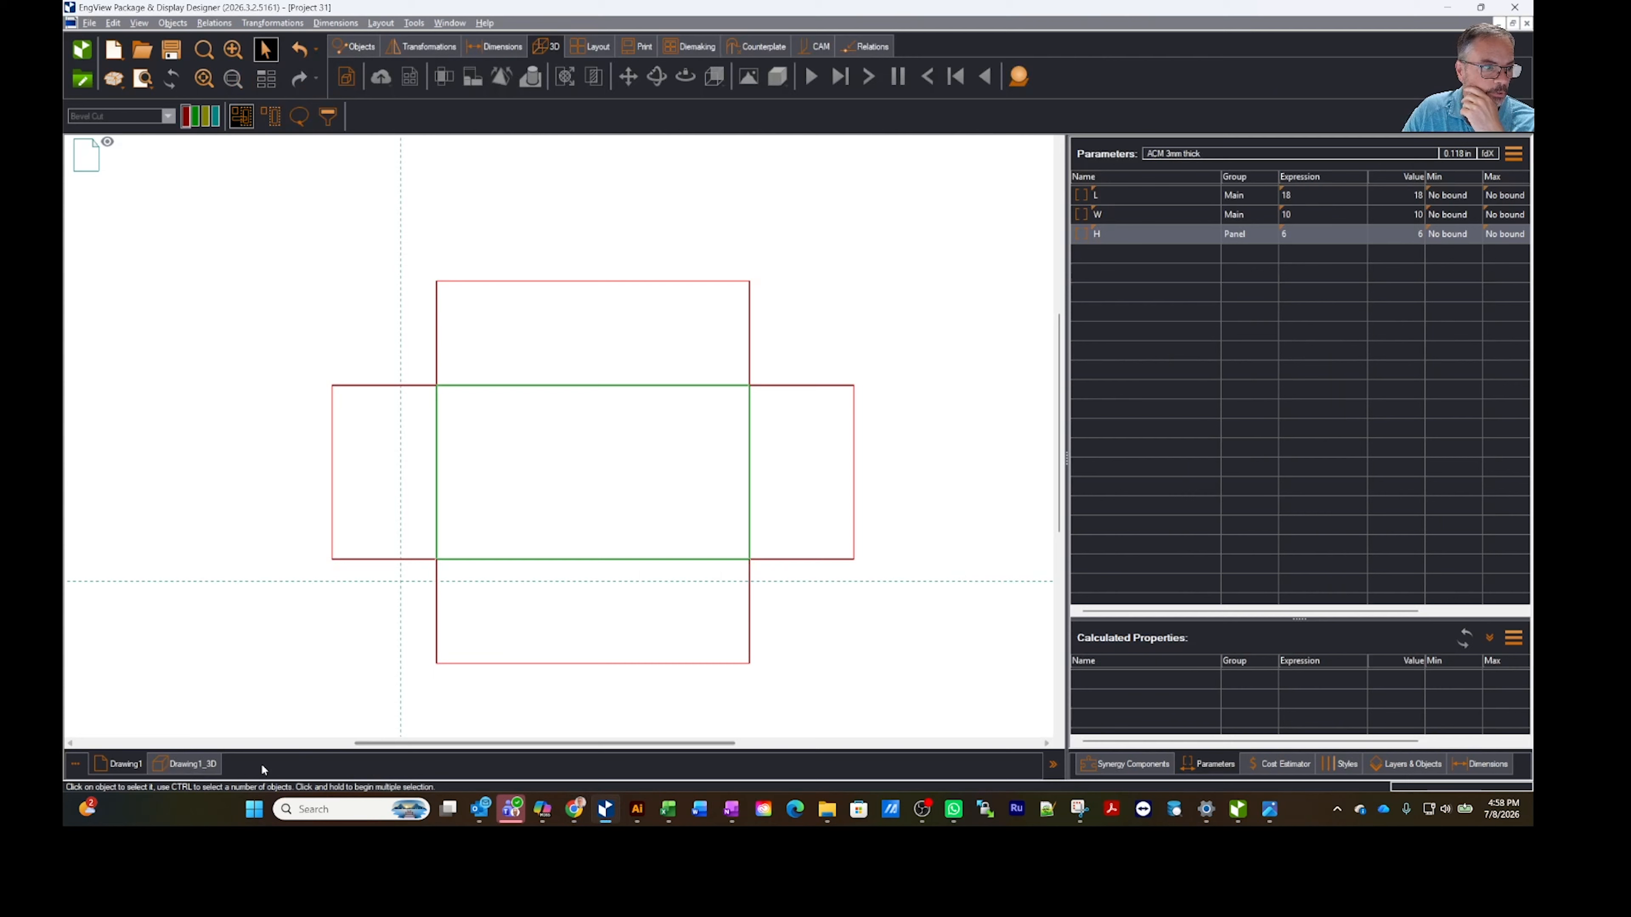
Step: Create a new 1up drawing named Base
right_click(245, 769)
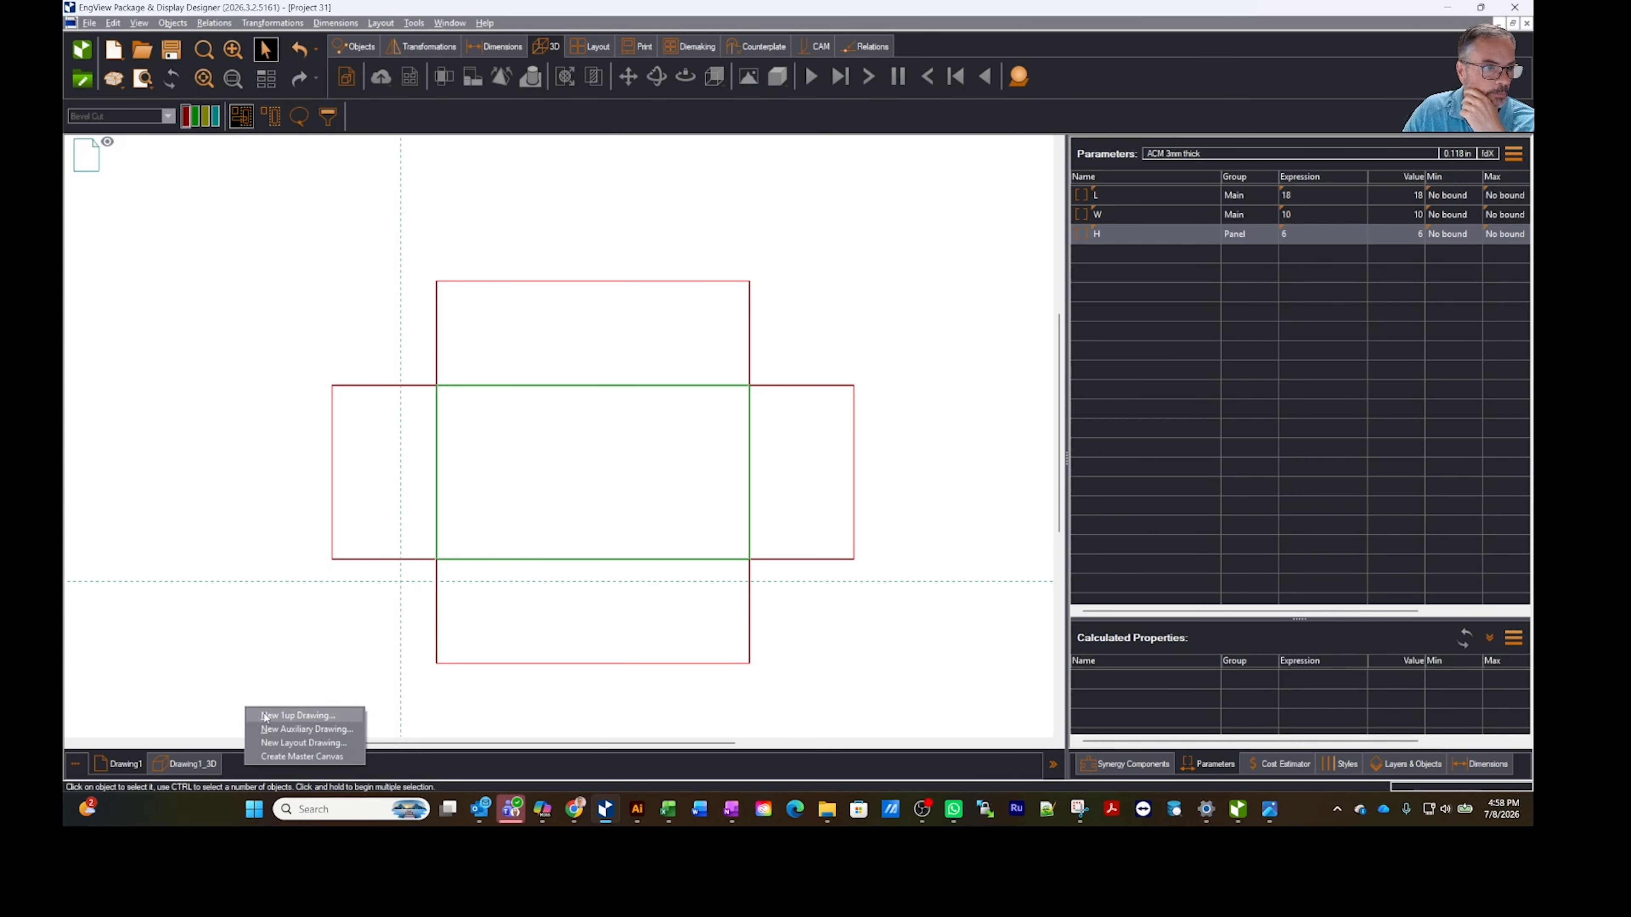
left_click(297, 716)
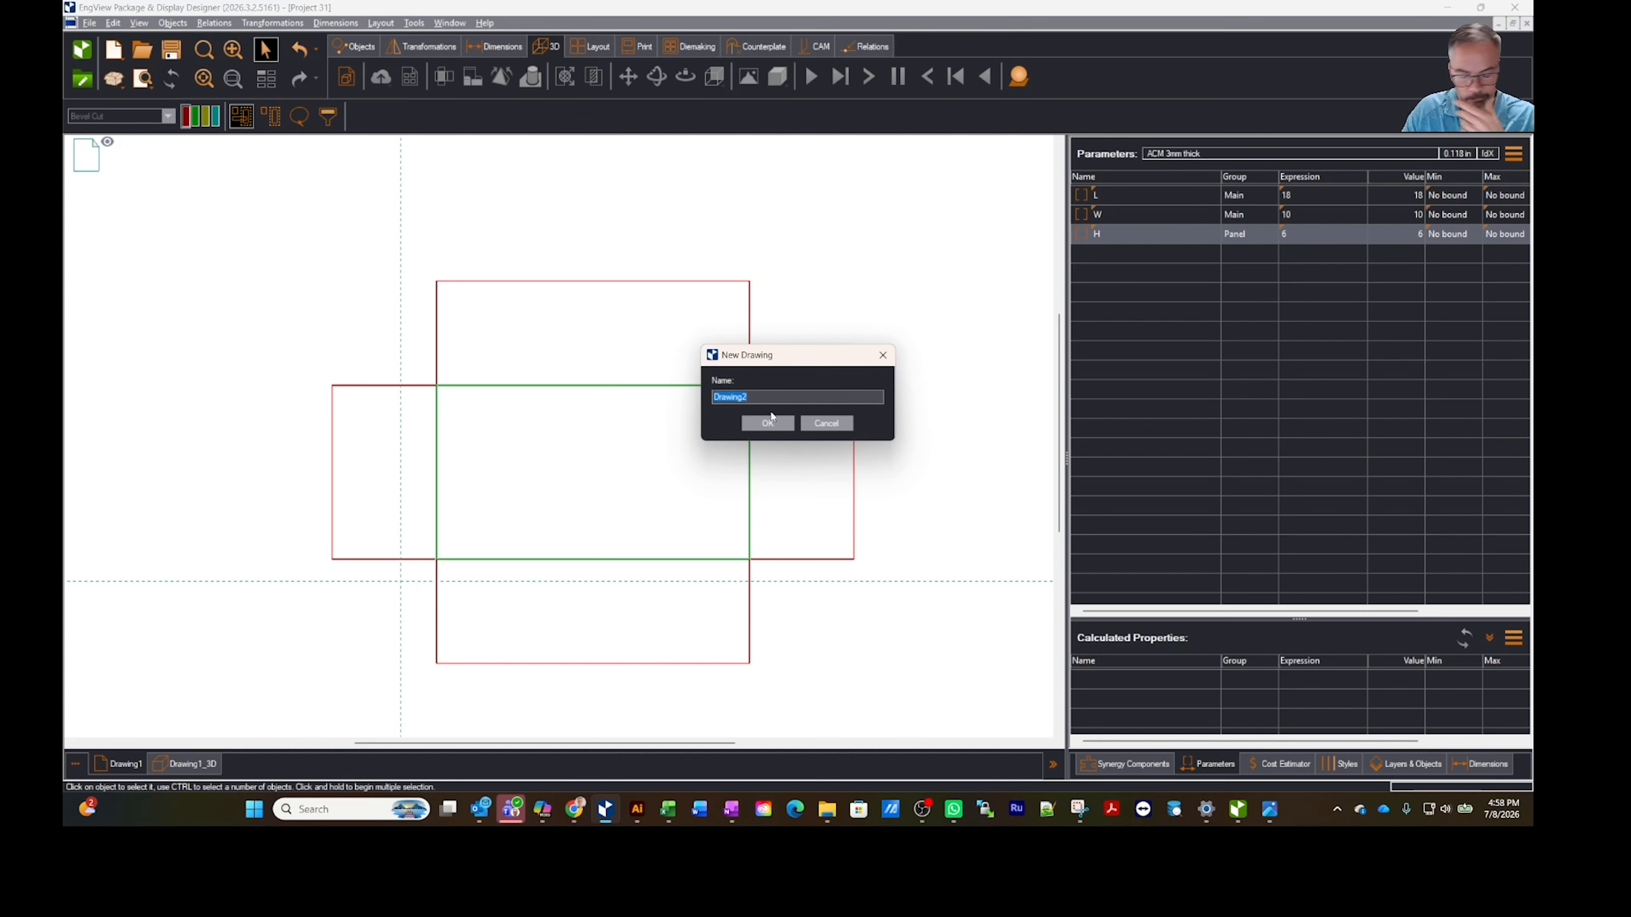
type("Base")
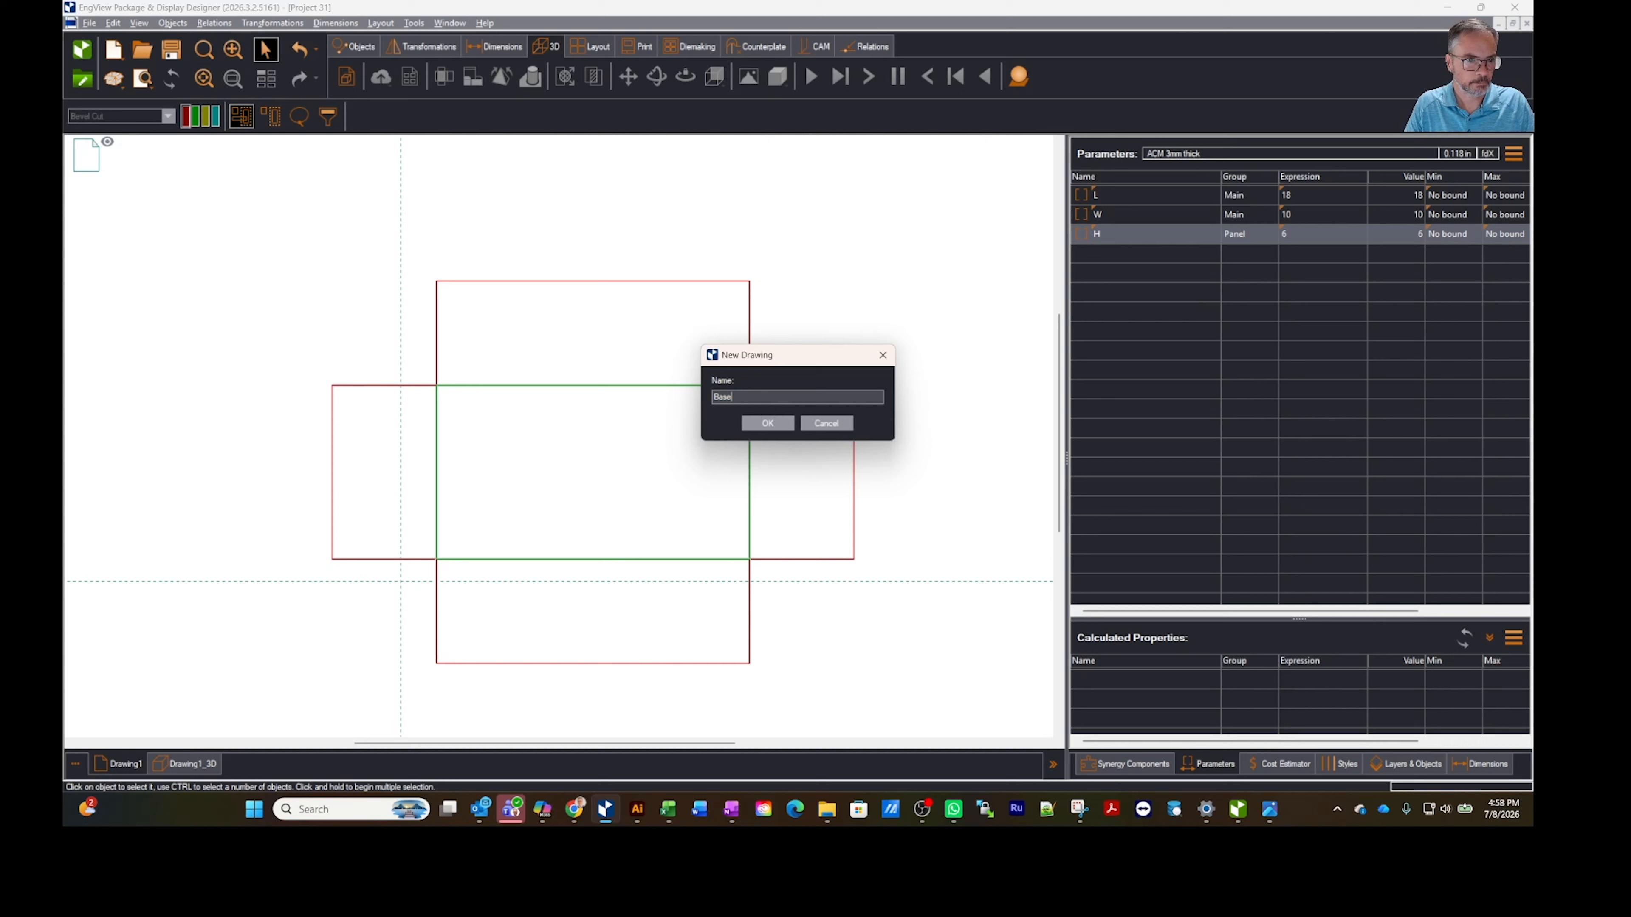
left_click(773, 418)
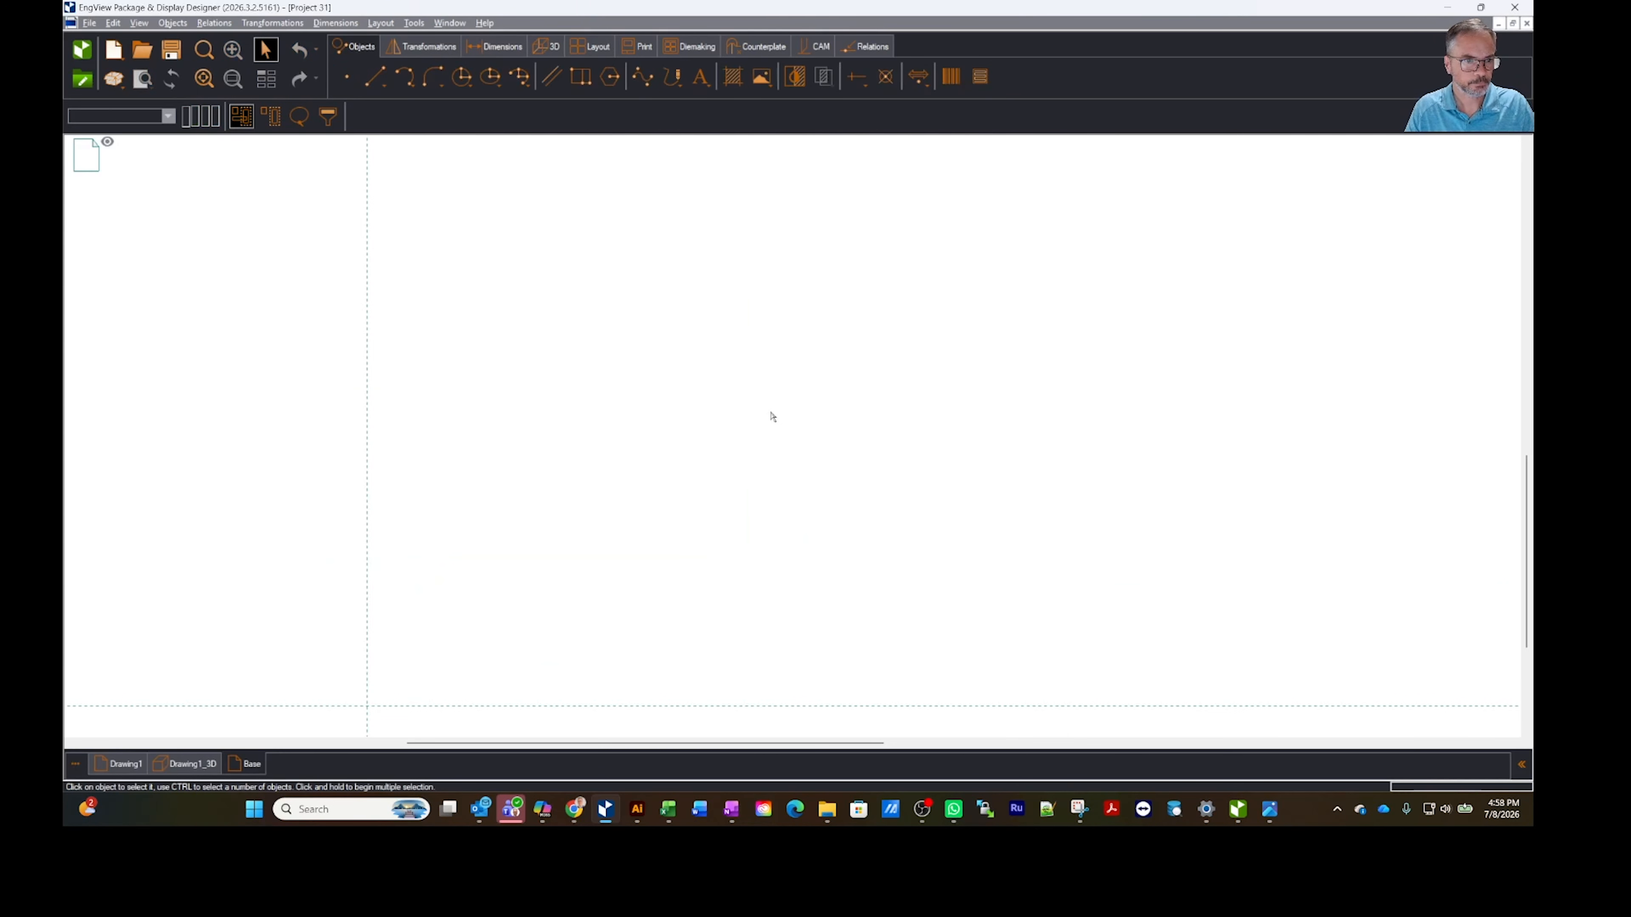
Step: Place the 02 One Panel component from the ACM component folder near the origin of the Base drawing, using parameters A and B
left_click(1521, 764)
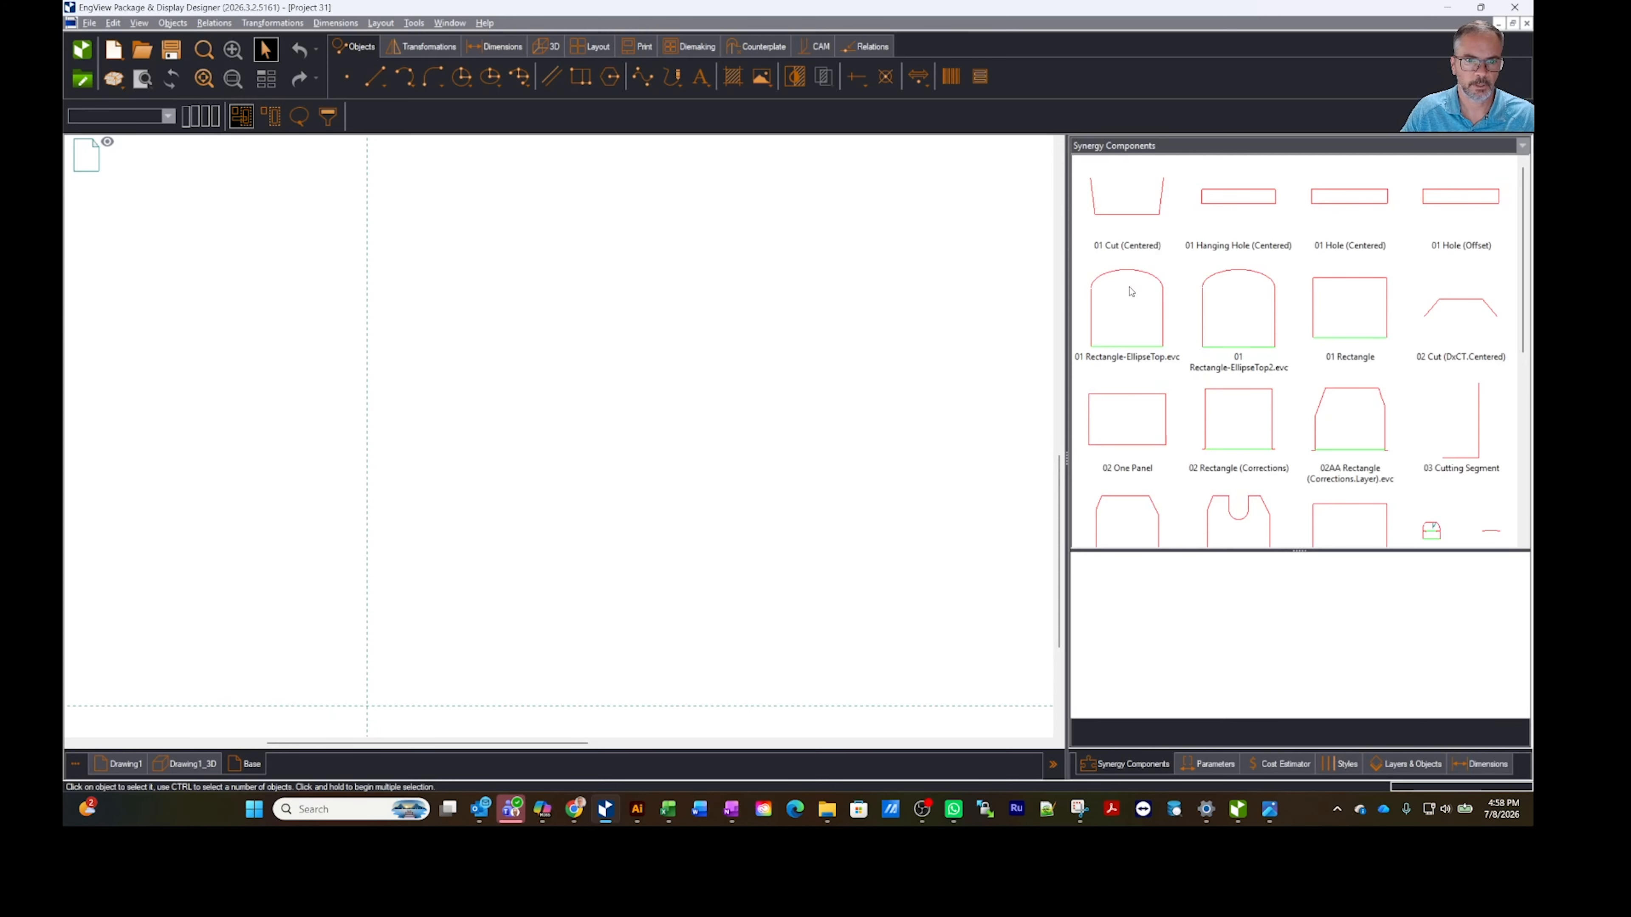
left_click(1111, 145)
left_click(927, 167)
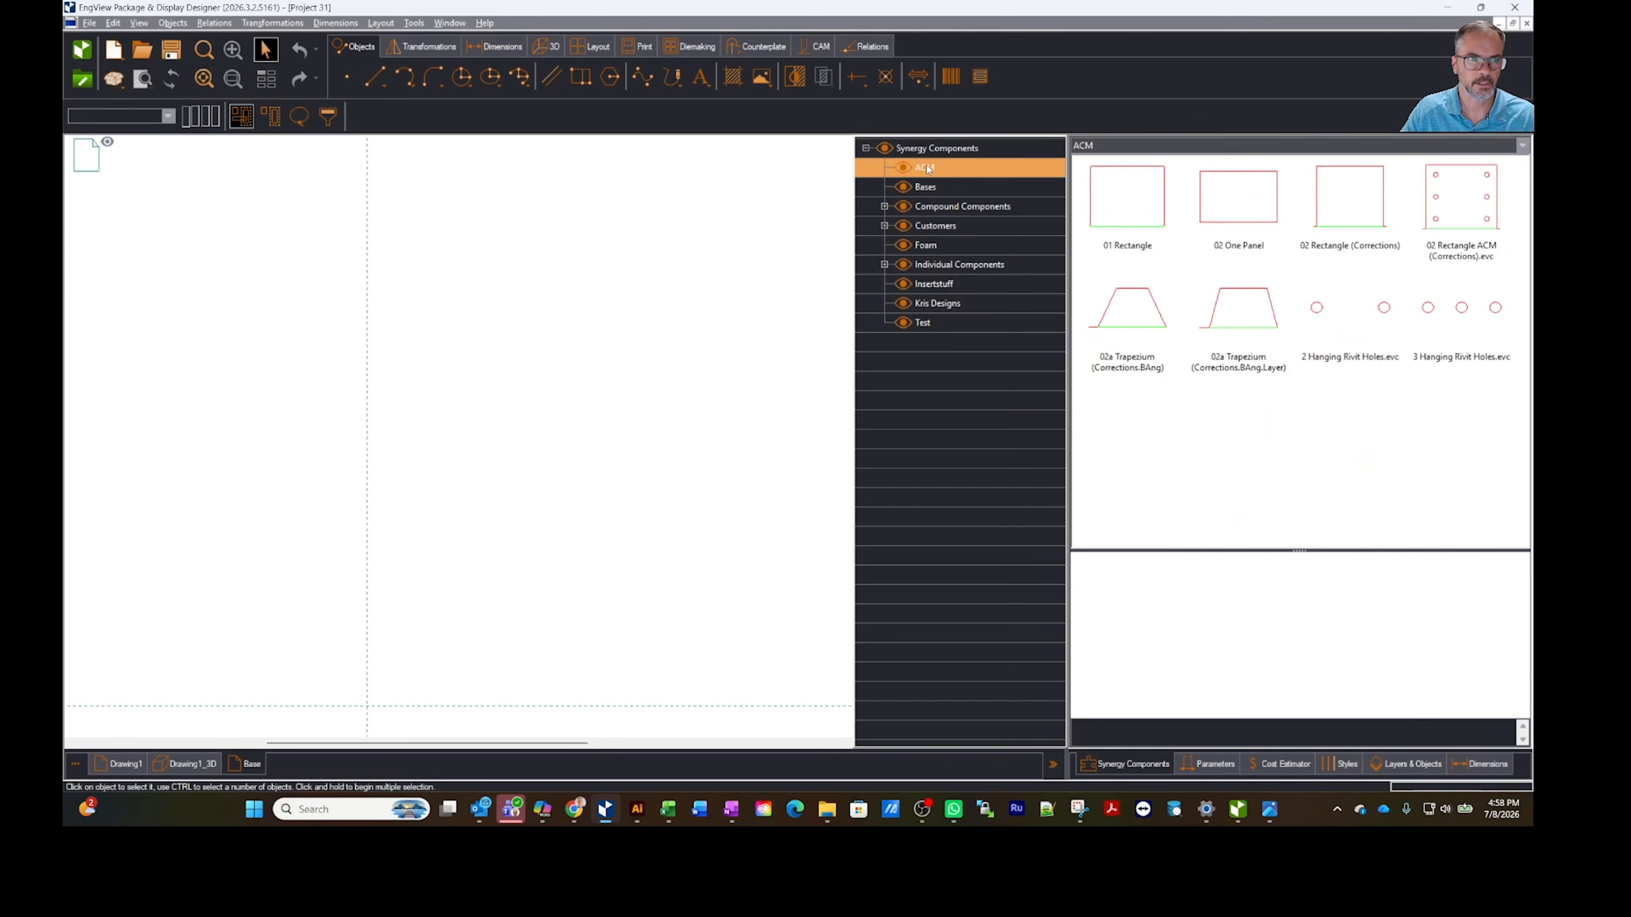
left_click(1215, 222)
left_click(269, 625)
left_click(1053, 534)
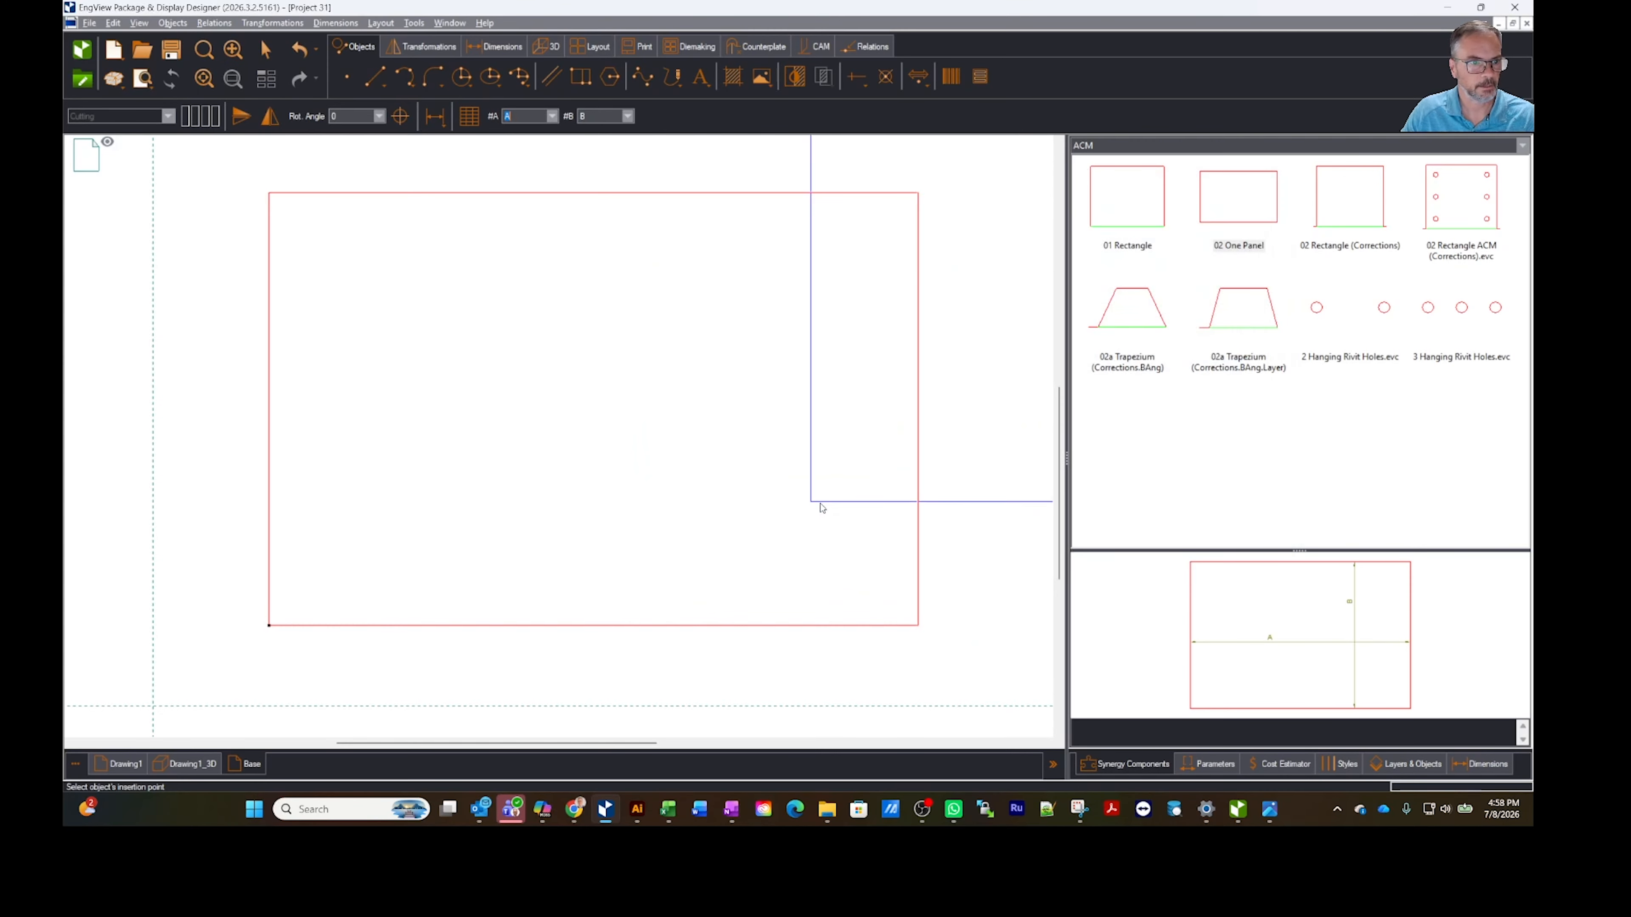
scroll(652, 537, "down", 2)
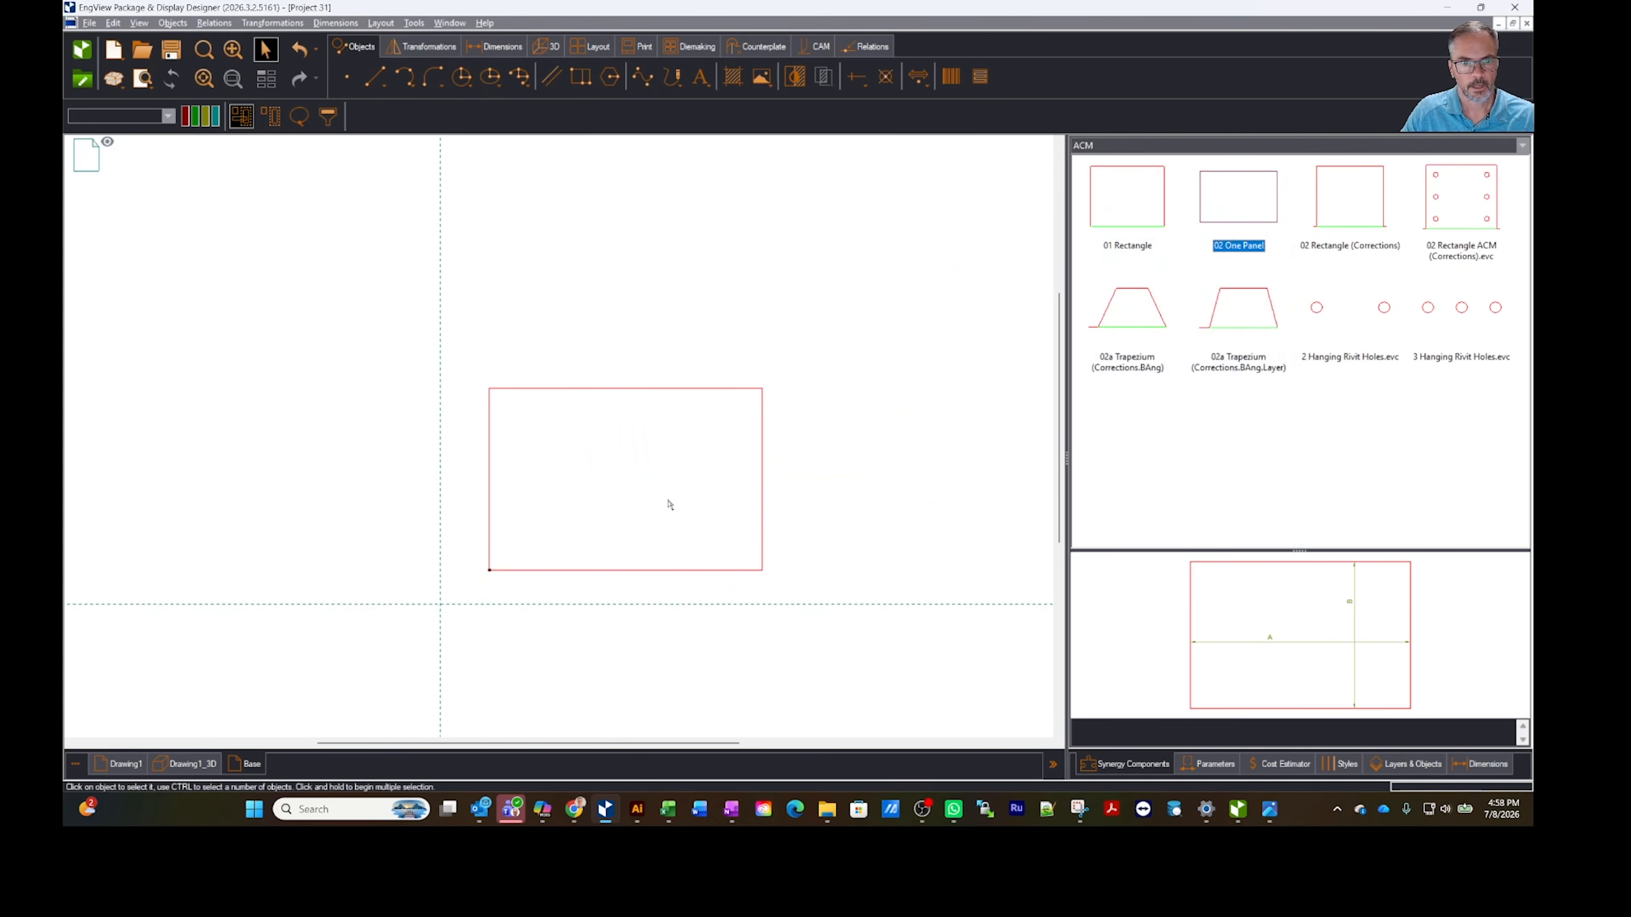
Step: Attach 01 Rectangle components to the base panel's right and left edges, with the panel height driven by parameter PH at 3 1/4
left_click(1147, 226)
left_click(763, 388)
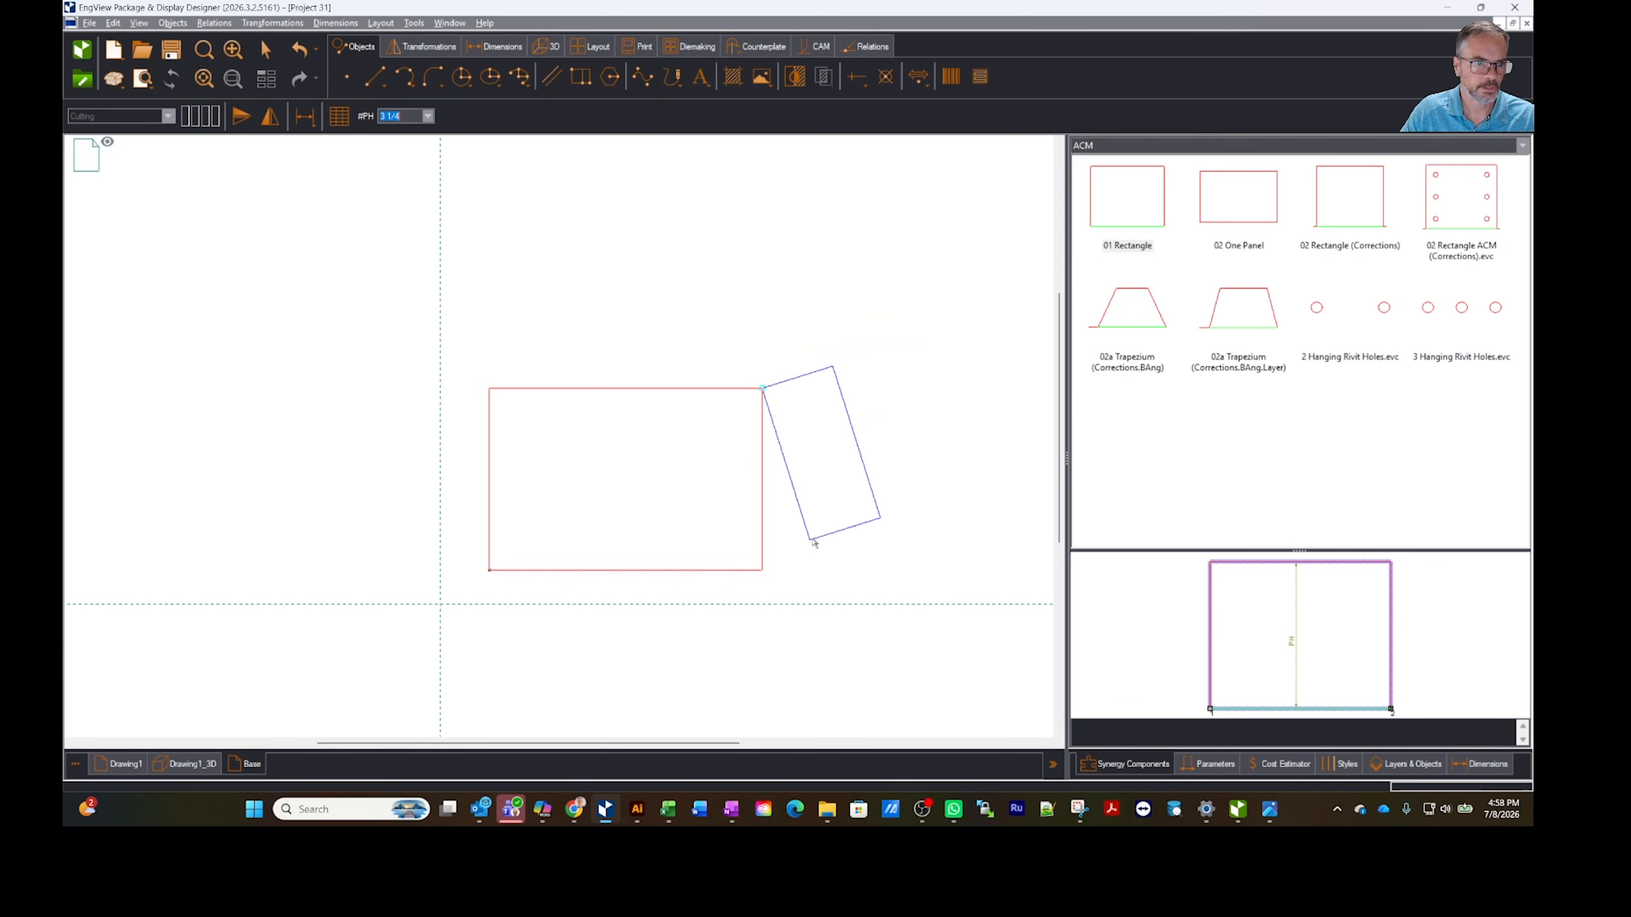
left_click(763, 570)
left_click(1071, 666)
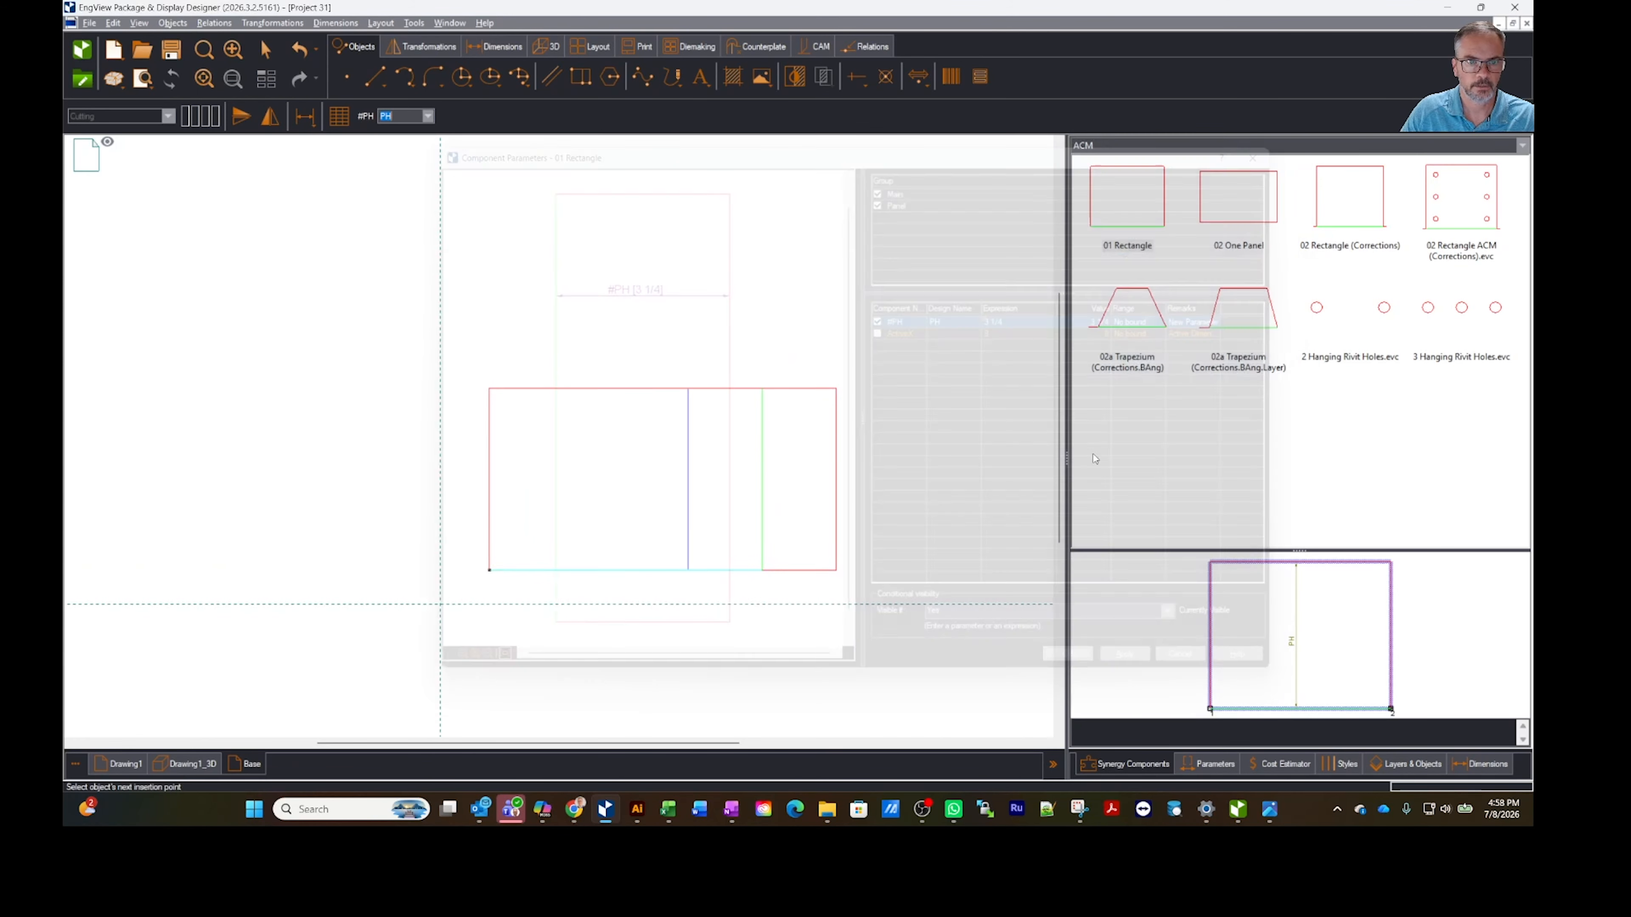
left_click(487, 583)
left_click(486, 385)
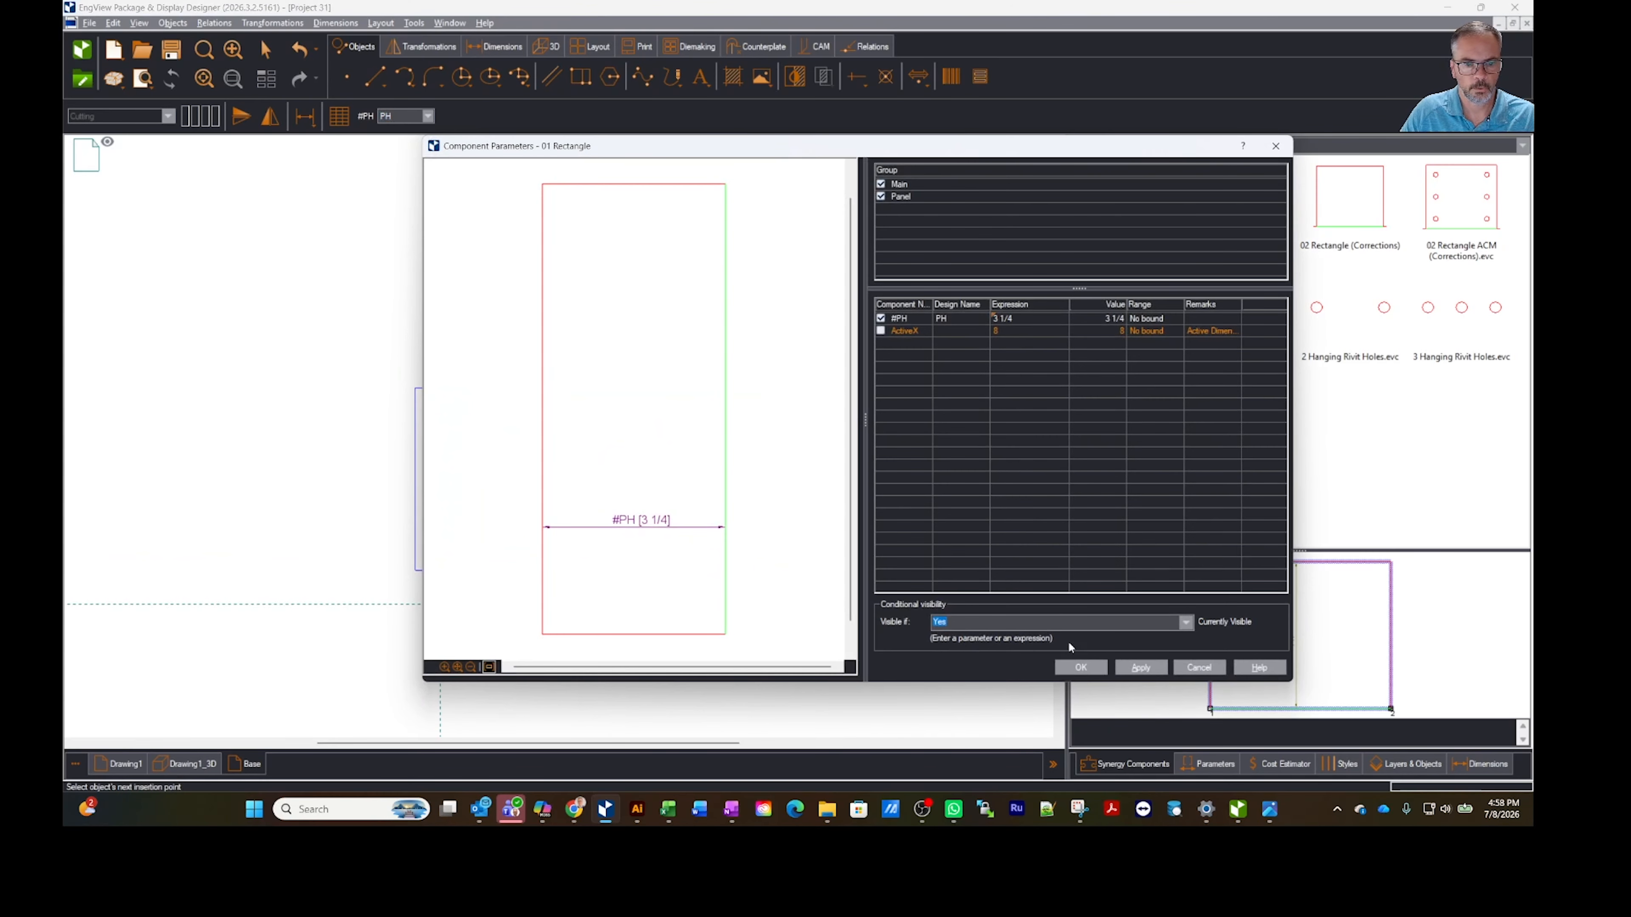
left_click(1079, 666)
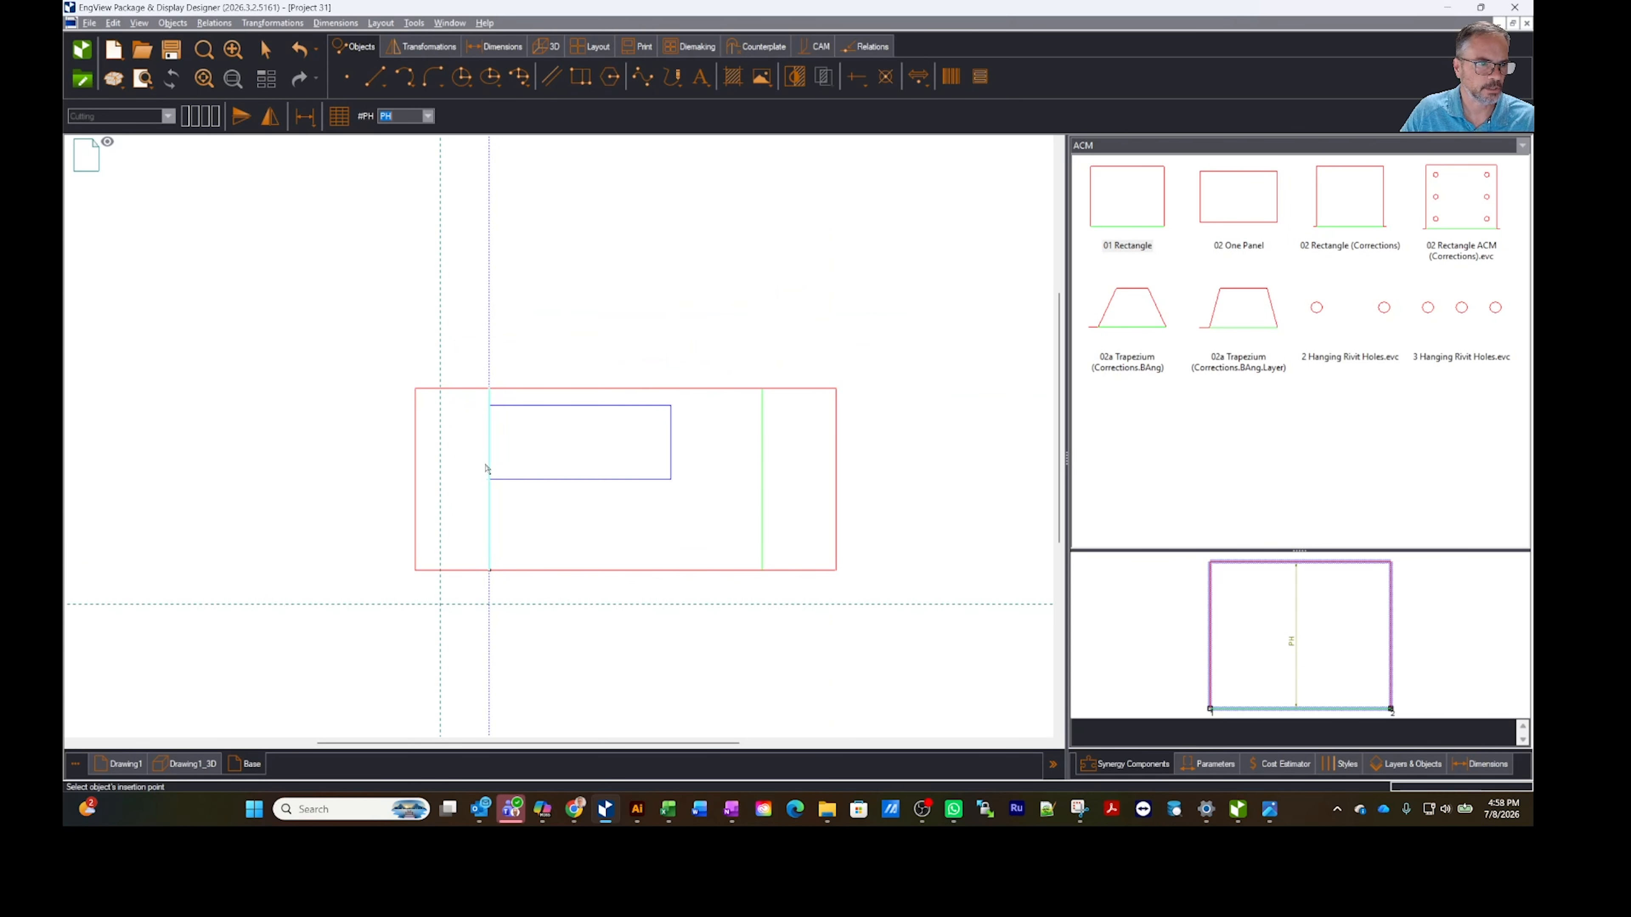
Step: Attach 02 Rectangle (Corrections) components to the base panel's upper and lower edges, using correction PC1 at 3/16 and setting #PC2 to the expression PC1
left_click(1347, 256)
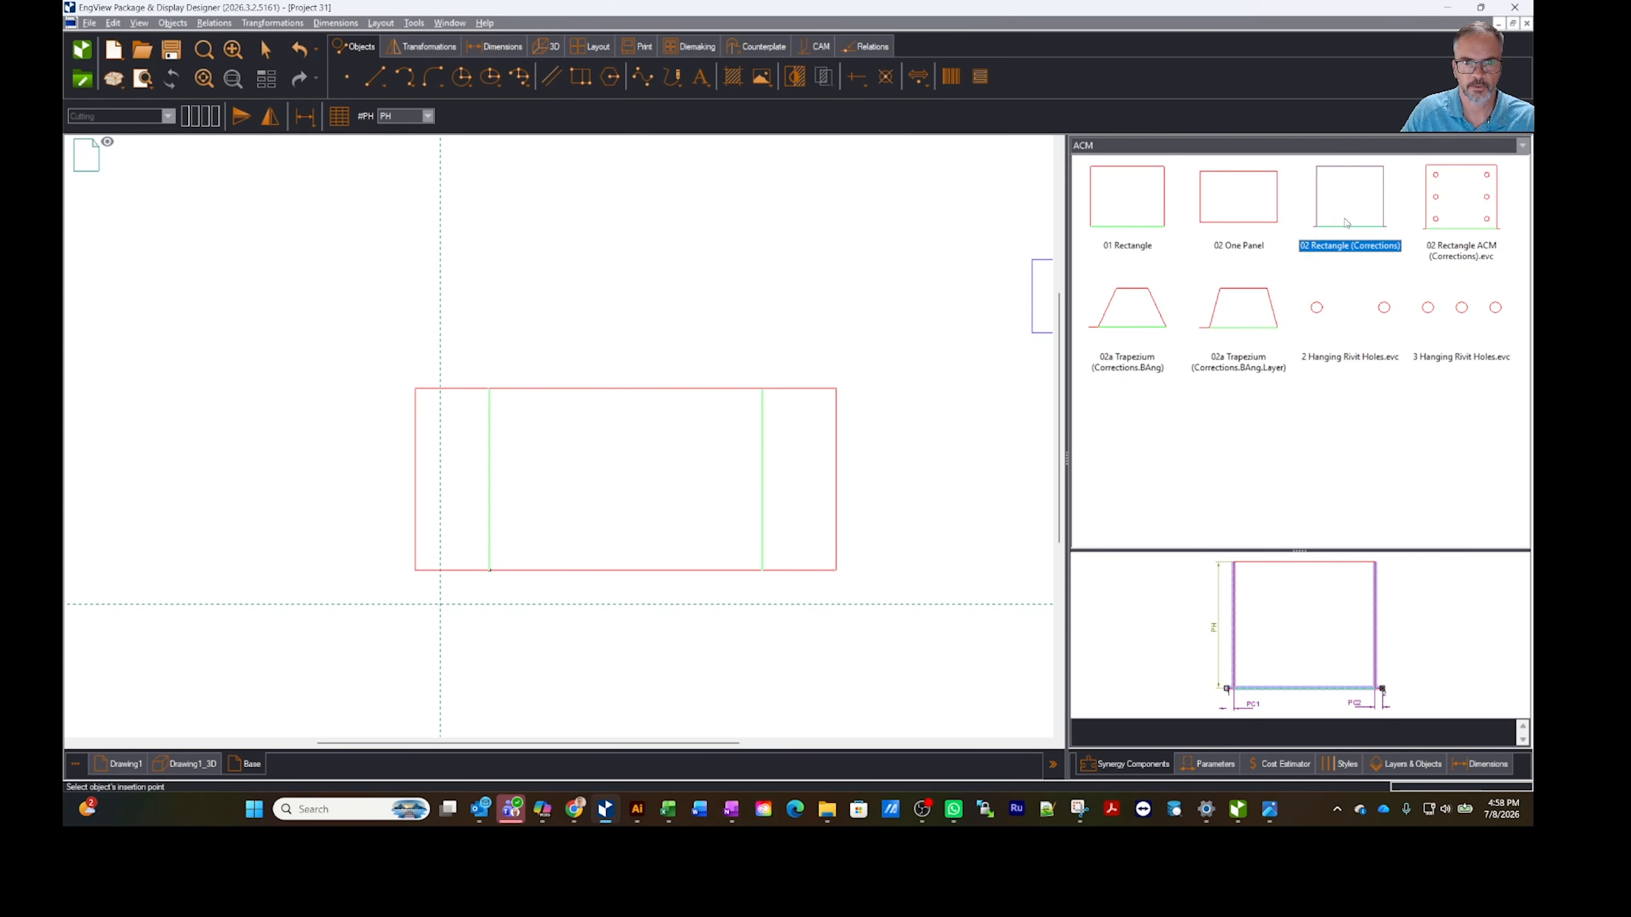
left_click(489, 570)
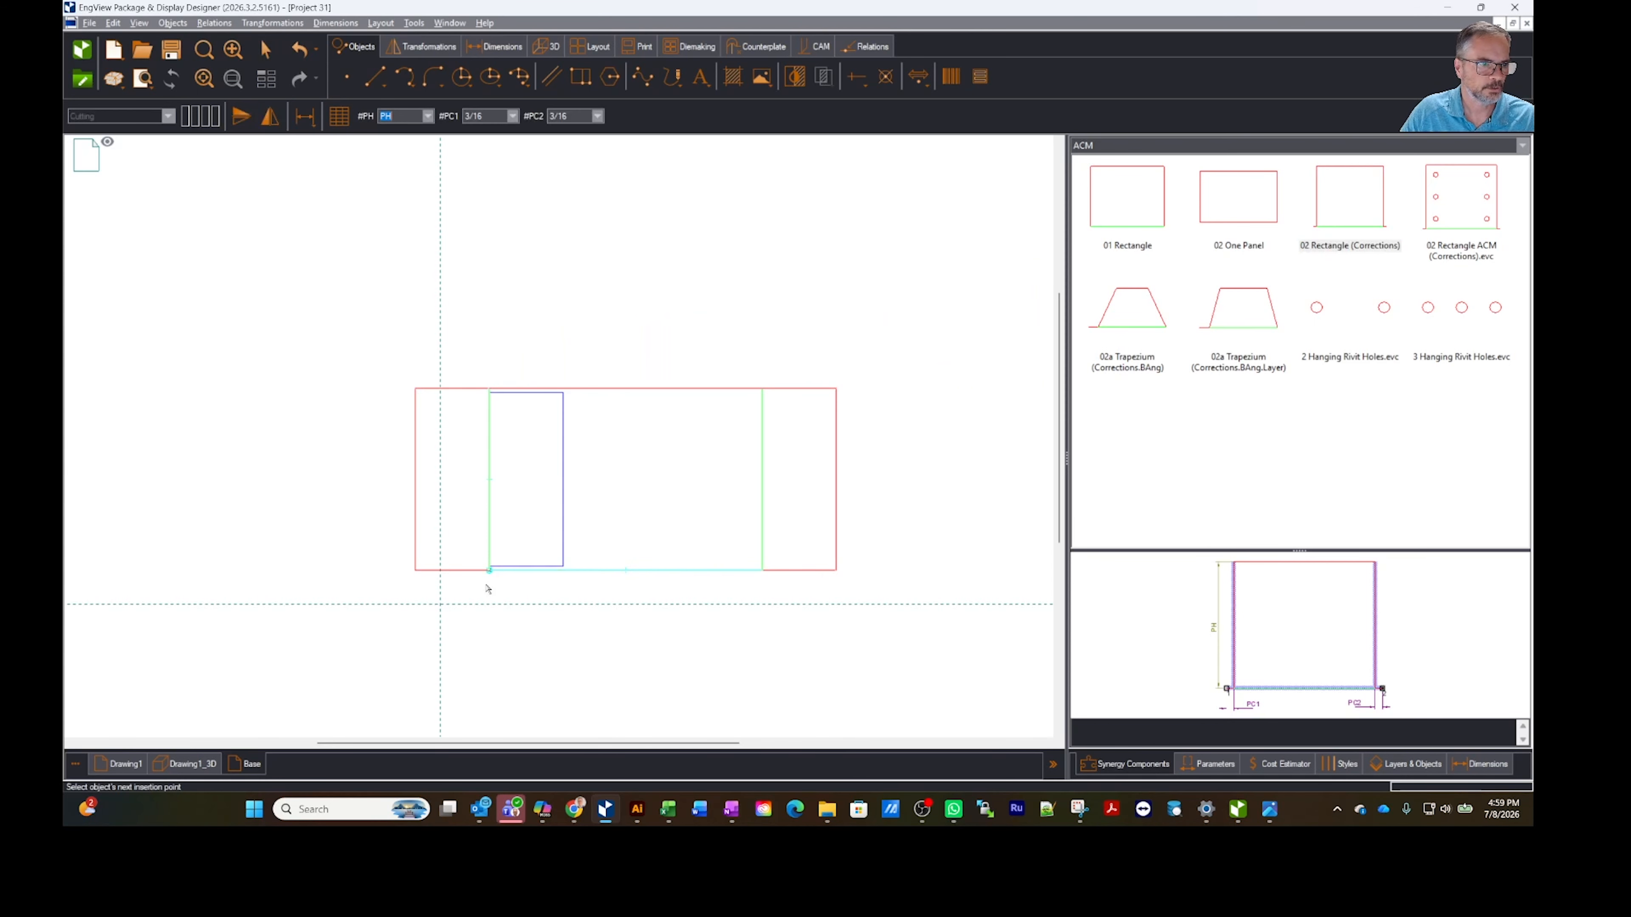
left_click(759, 399)
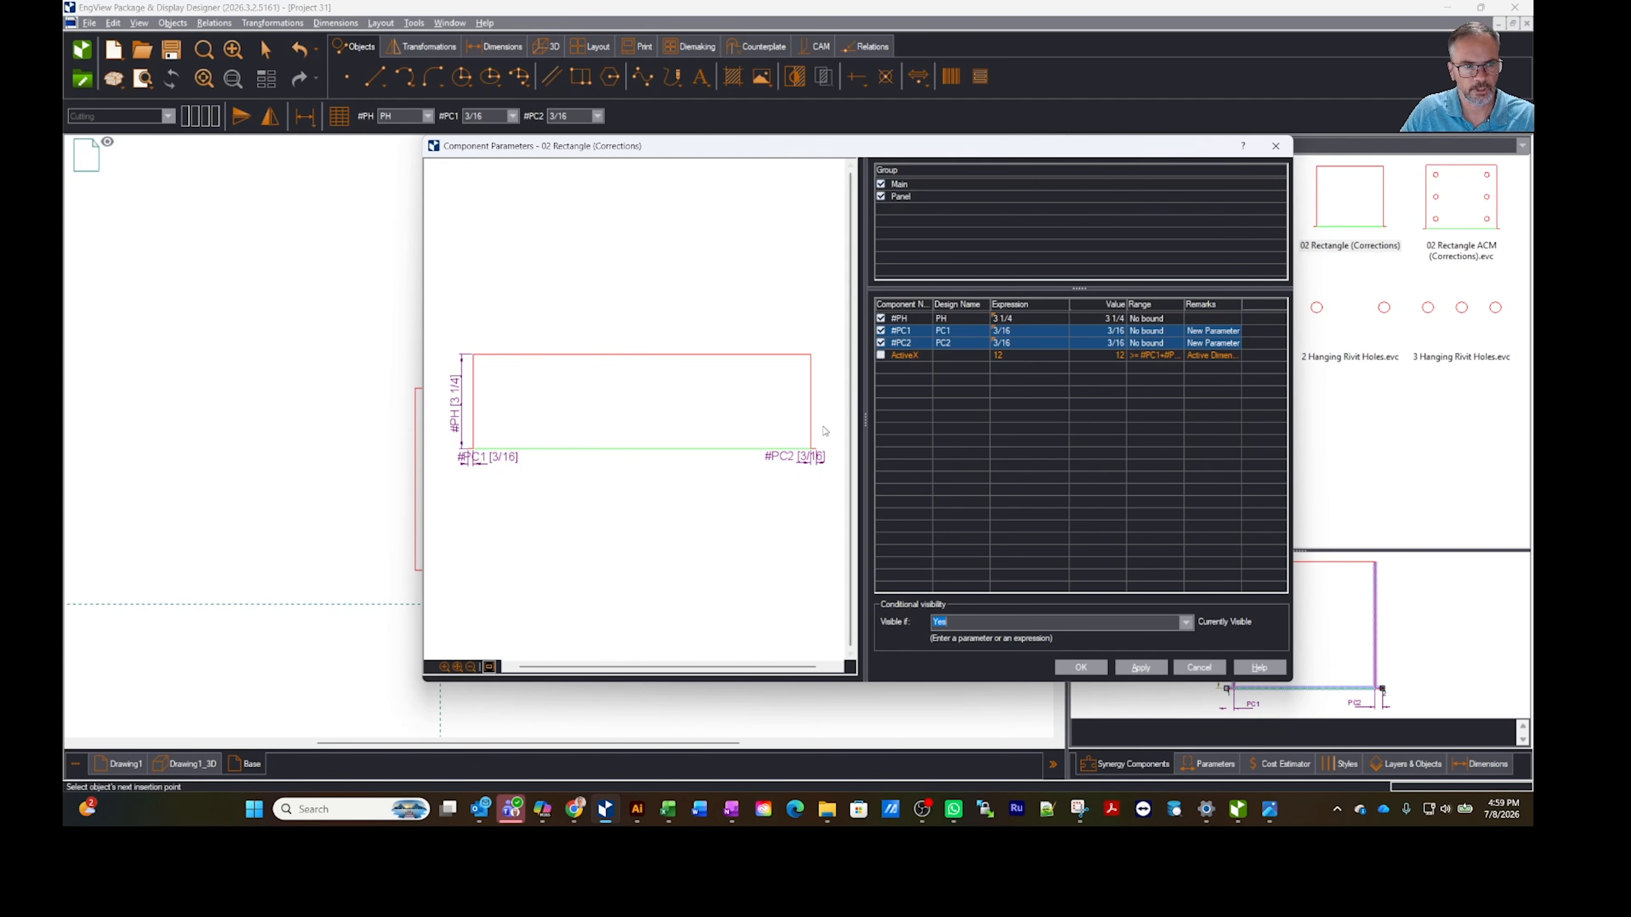
left_click(882, 345)
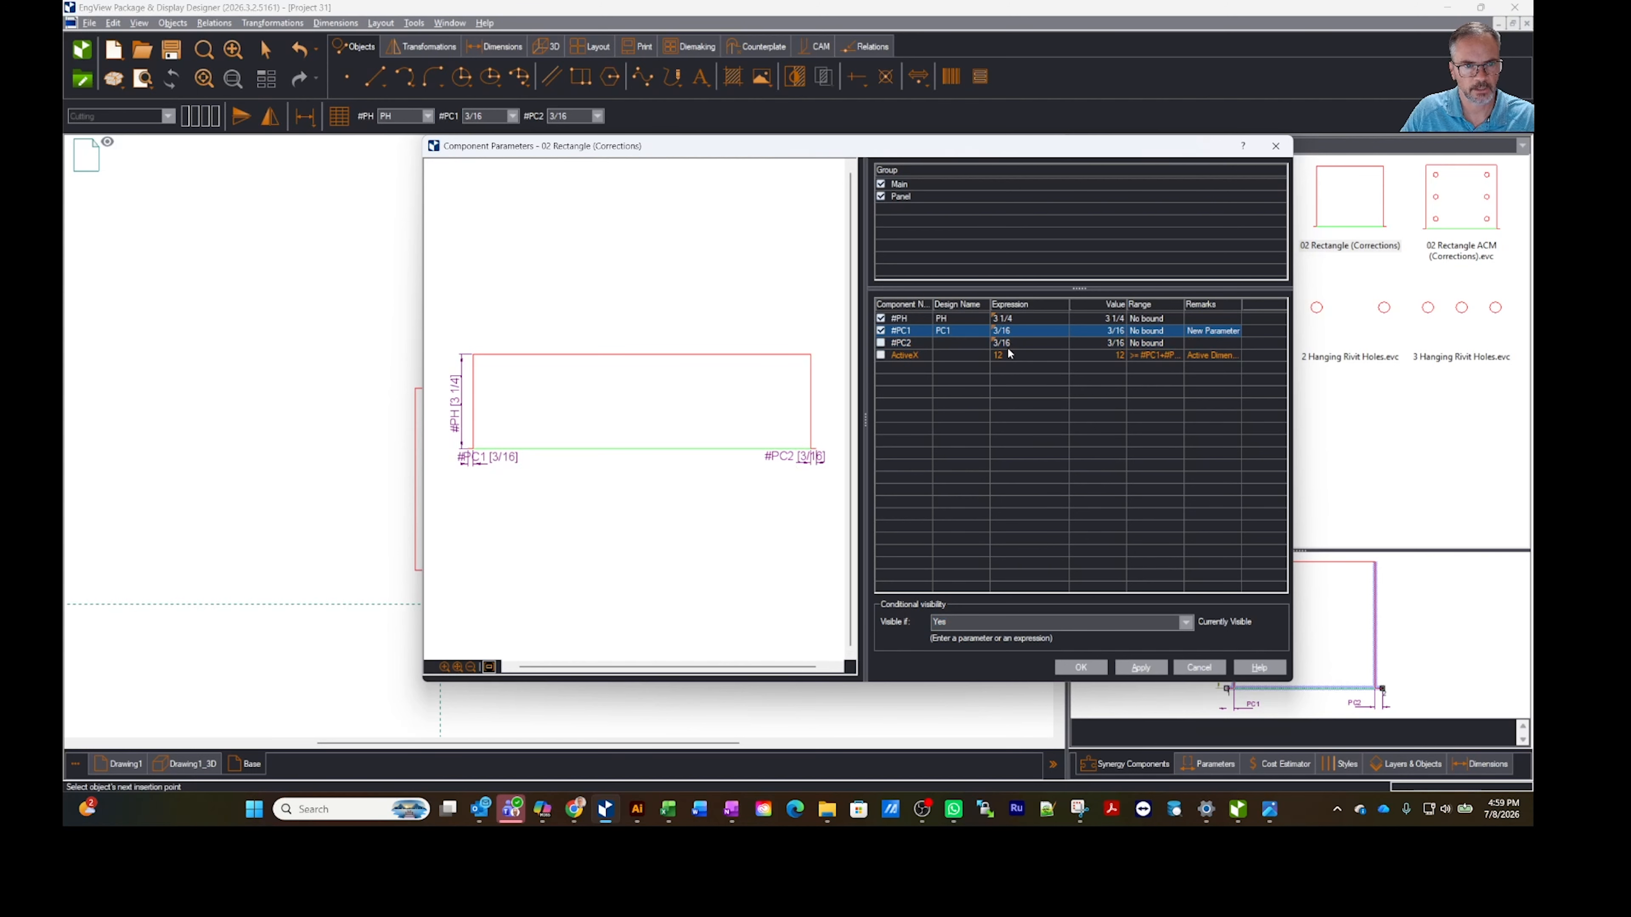
double_click(1028, 345)
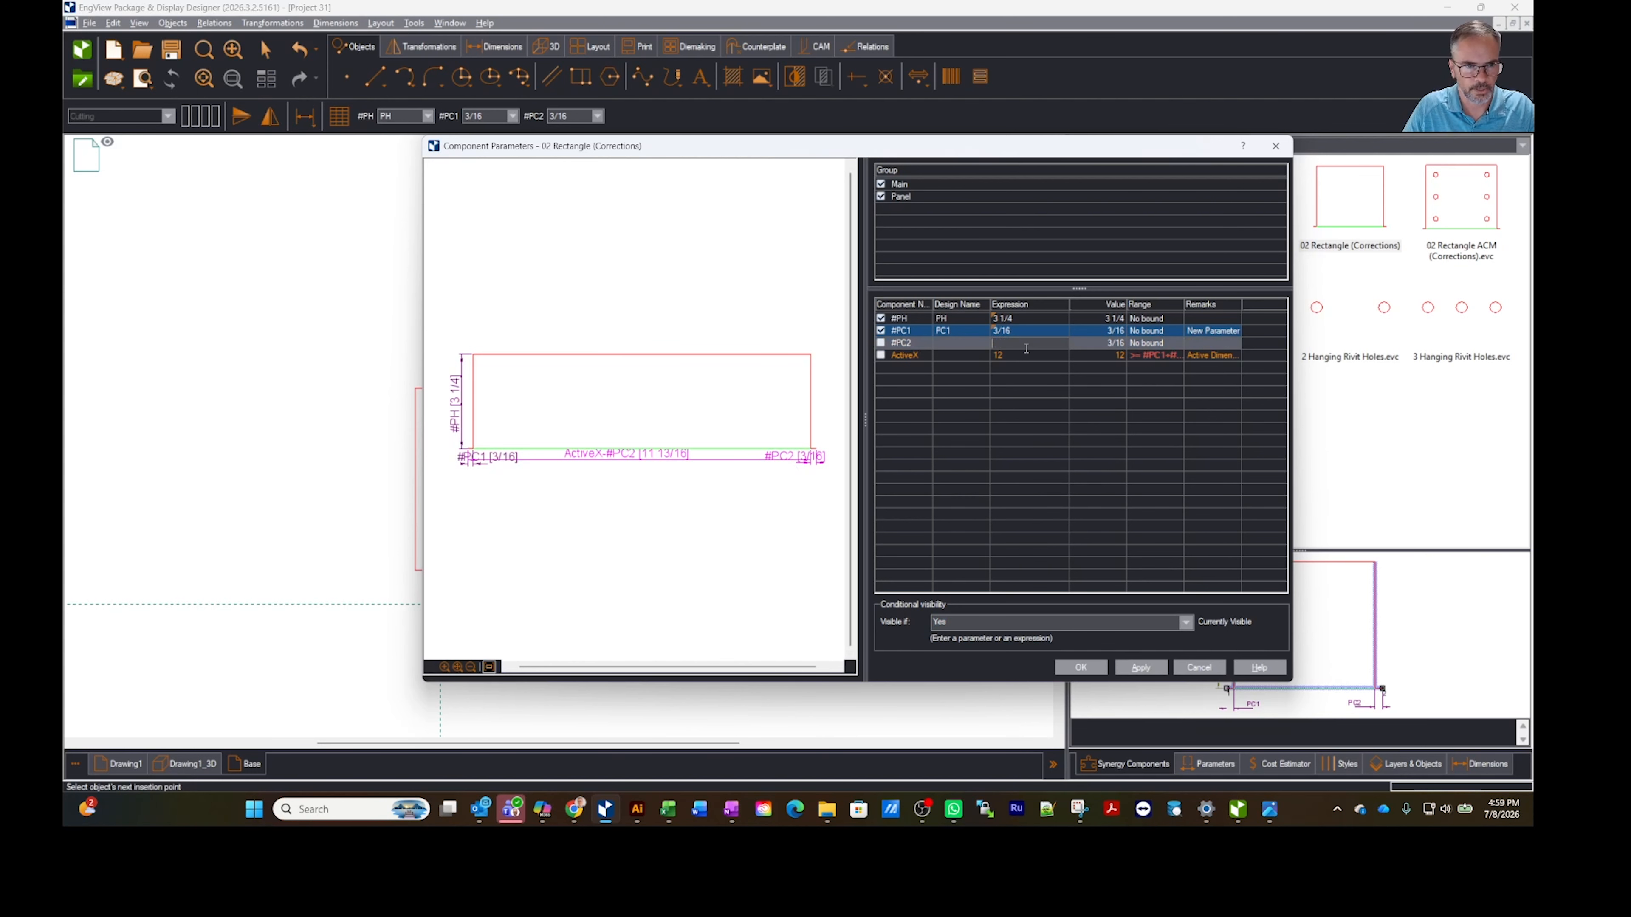
type("PC1")
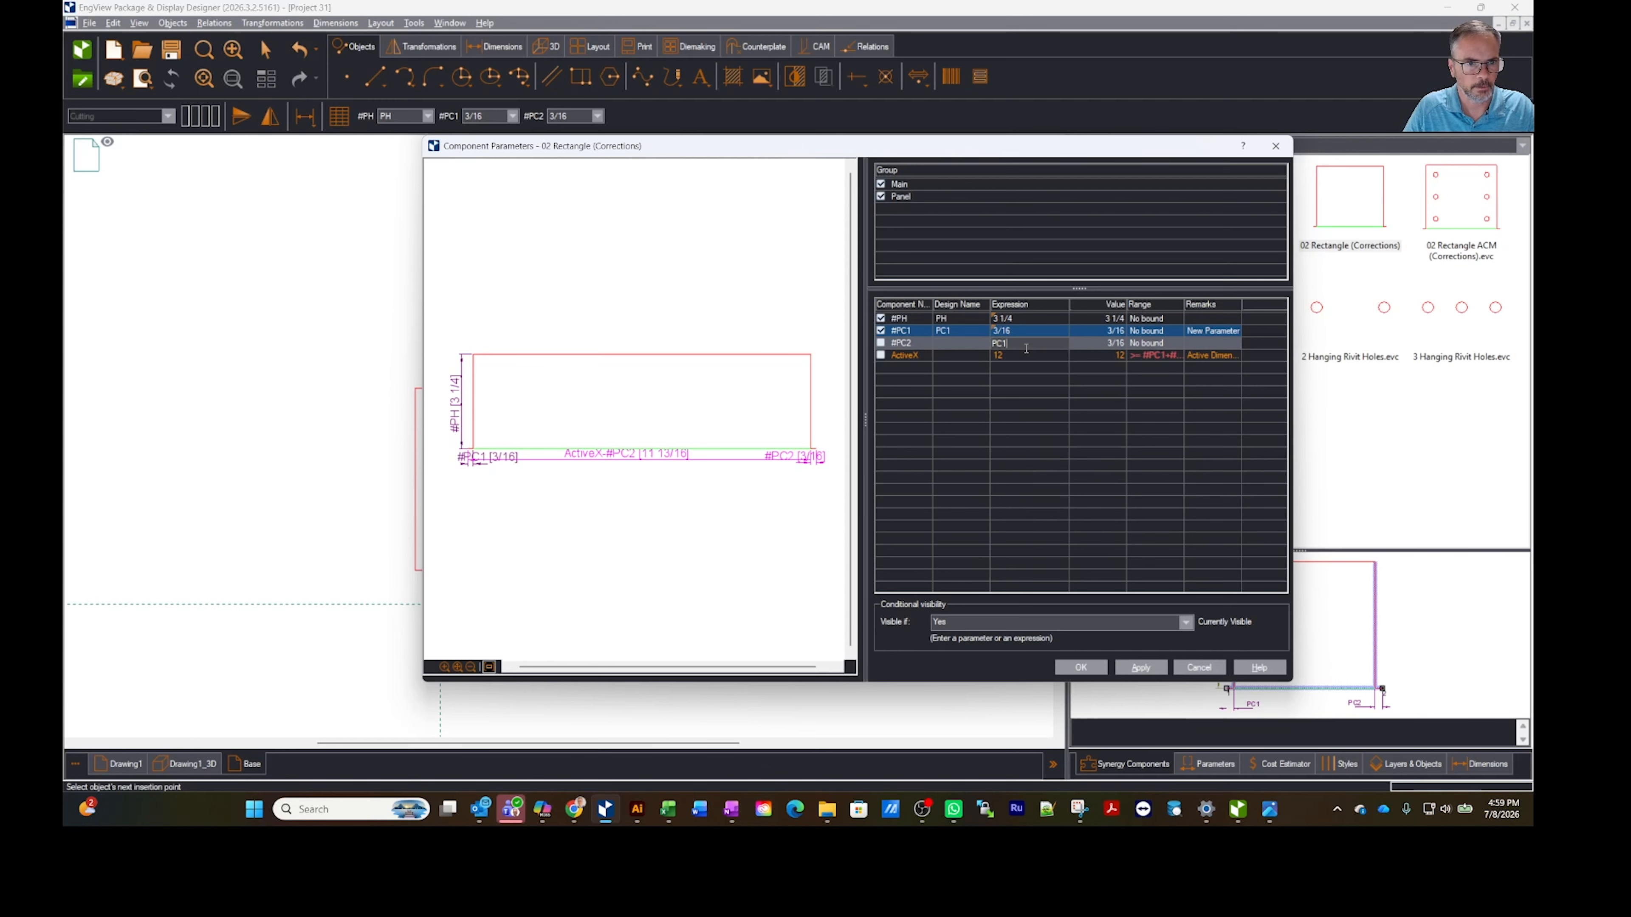
left_click(1024, 440)
left_click(1080, 668)
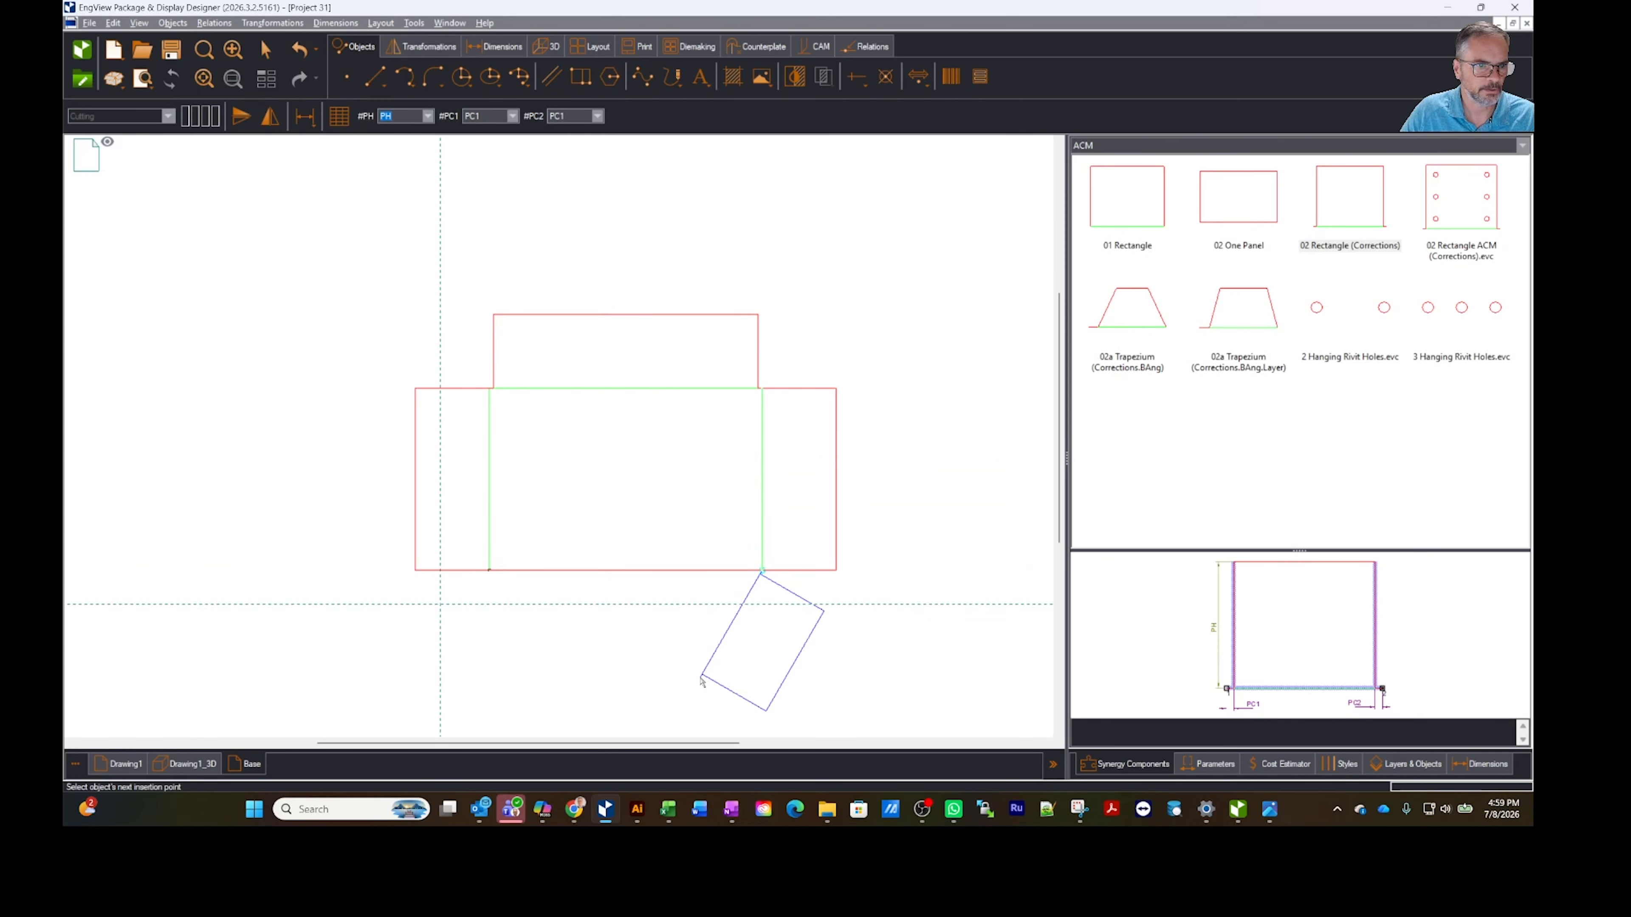
left_click(495, 578)
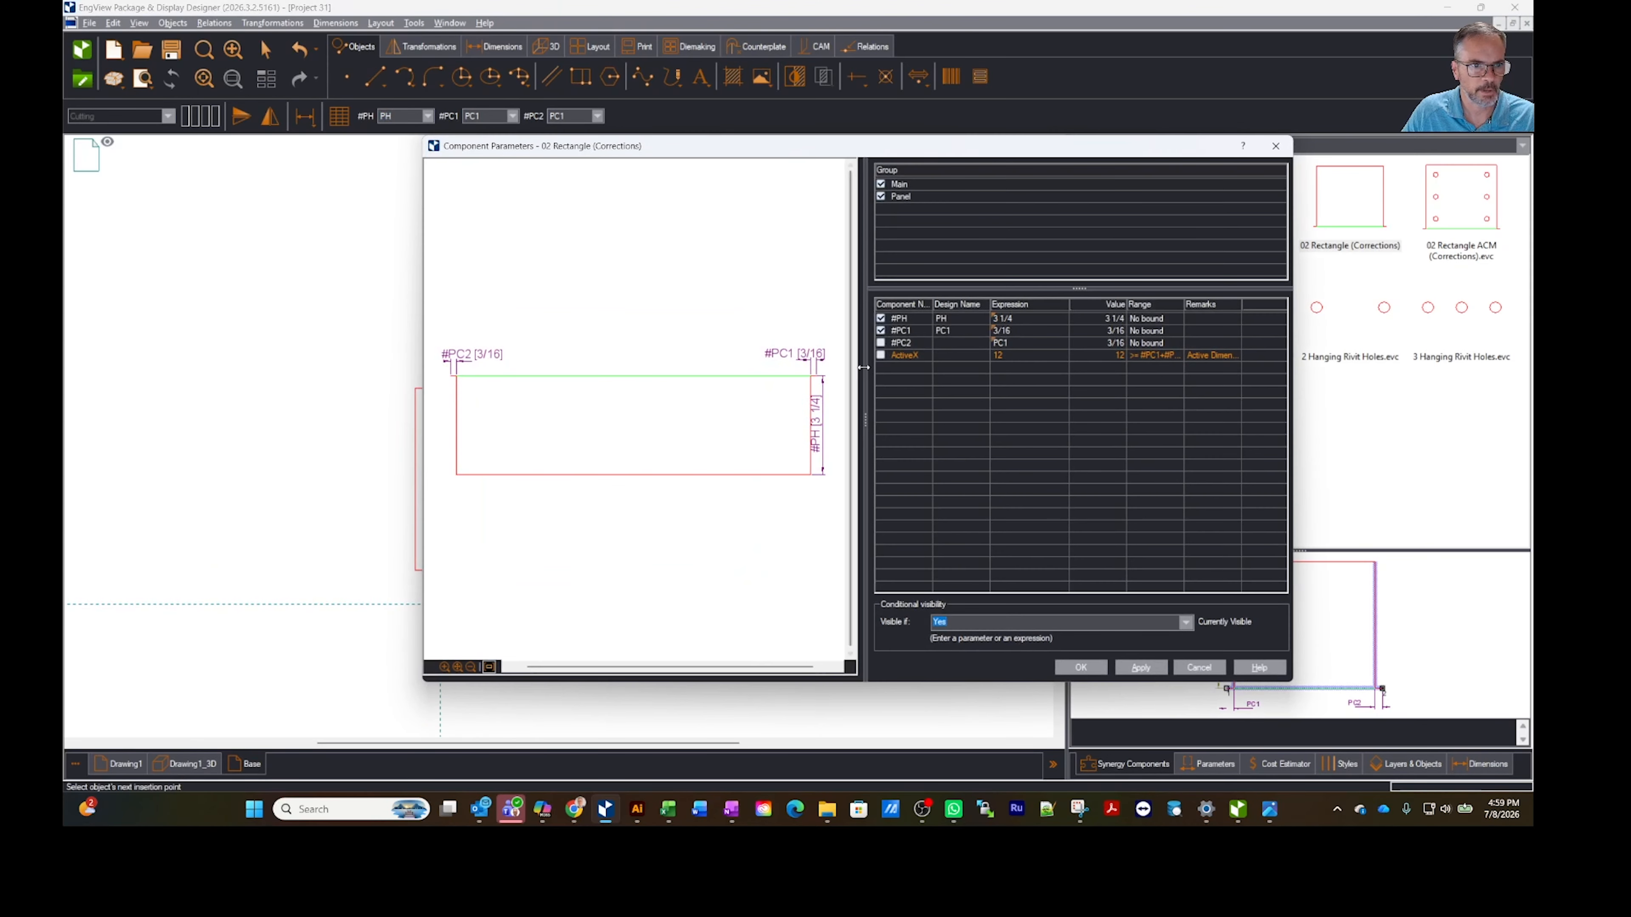
left_click(1081, 667)
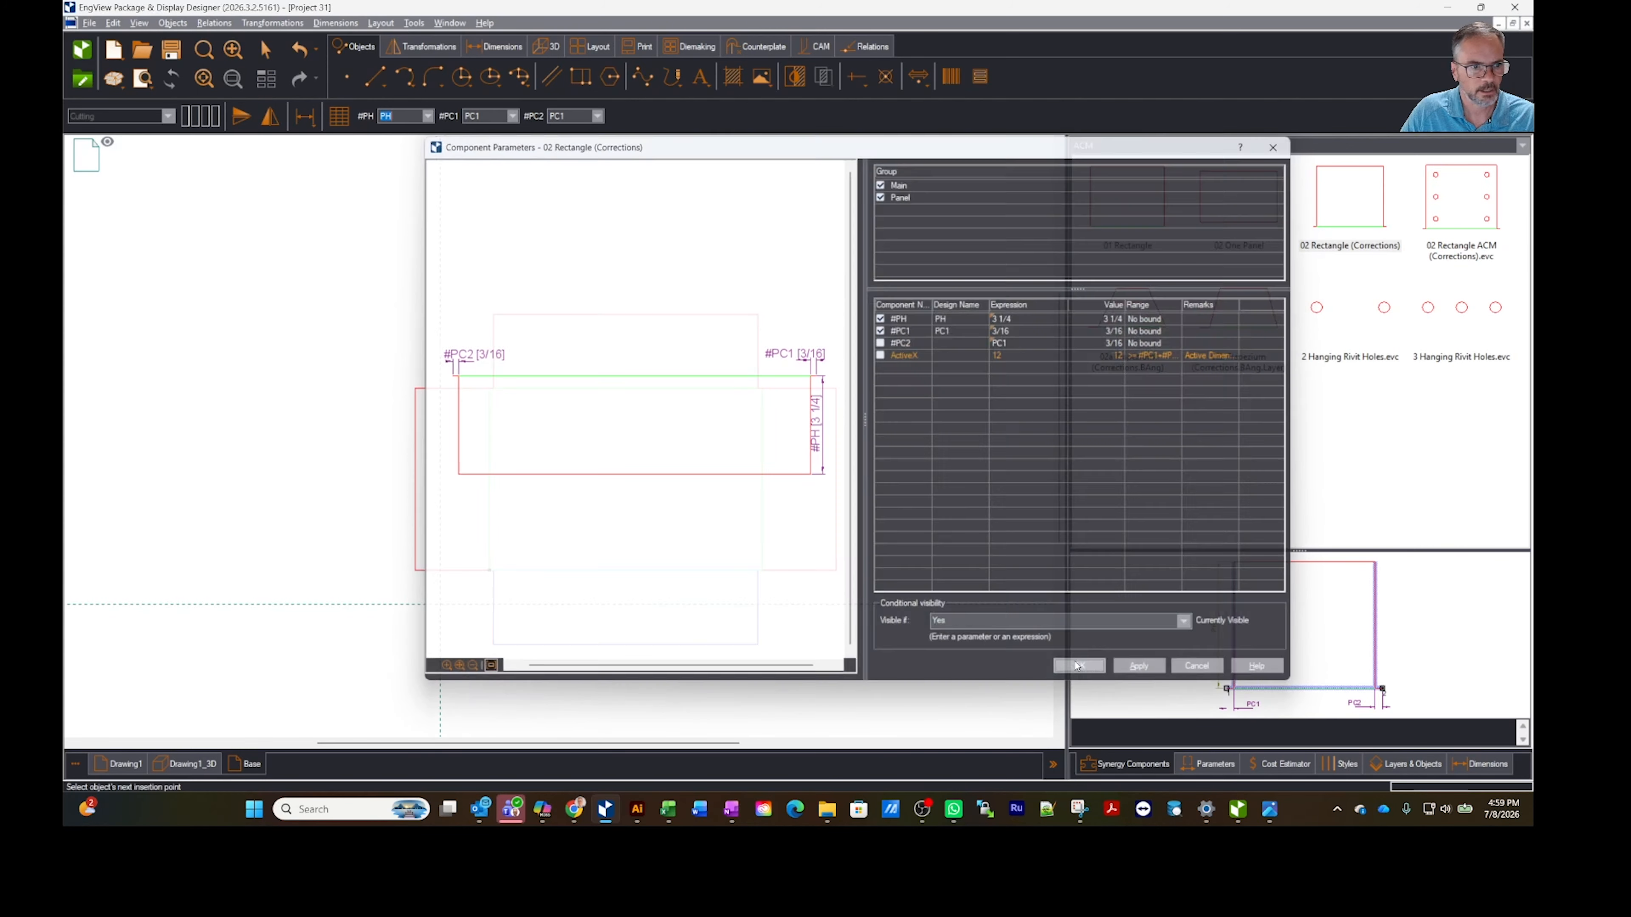
Step: Show the Base drawing's parameters and rename B as W and A as L
left_click(1208, 764)
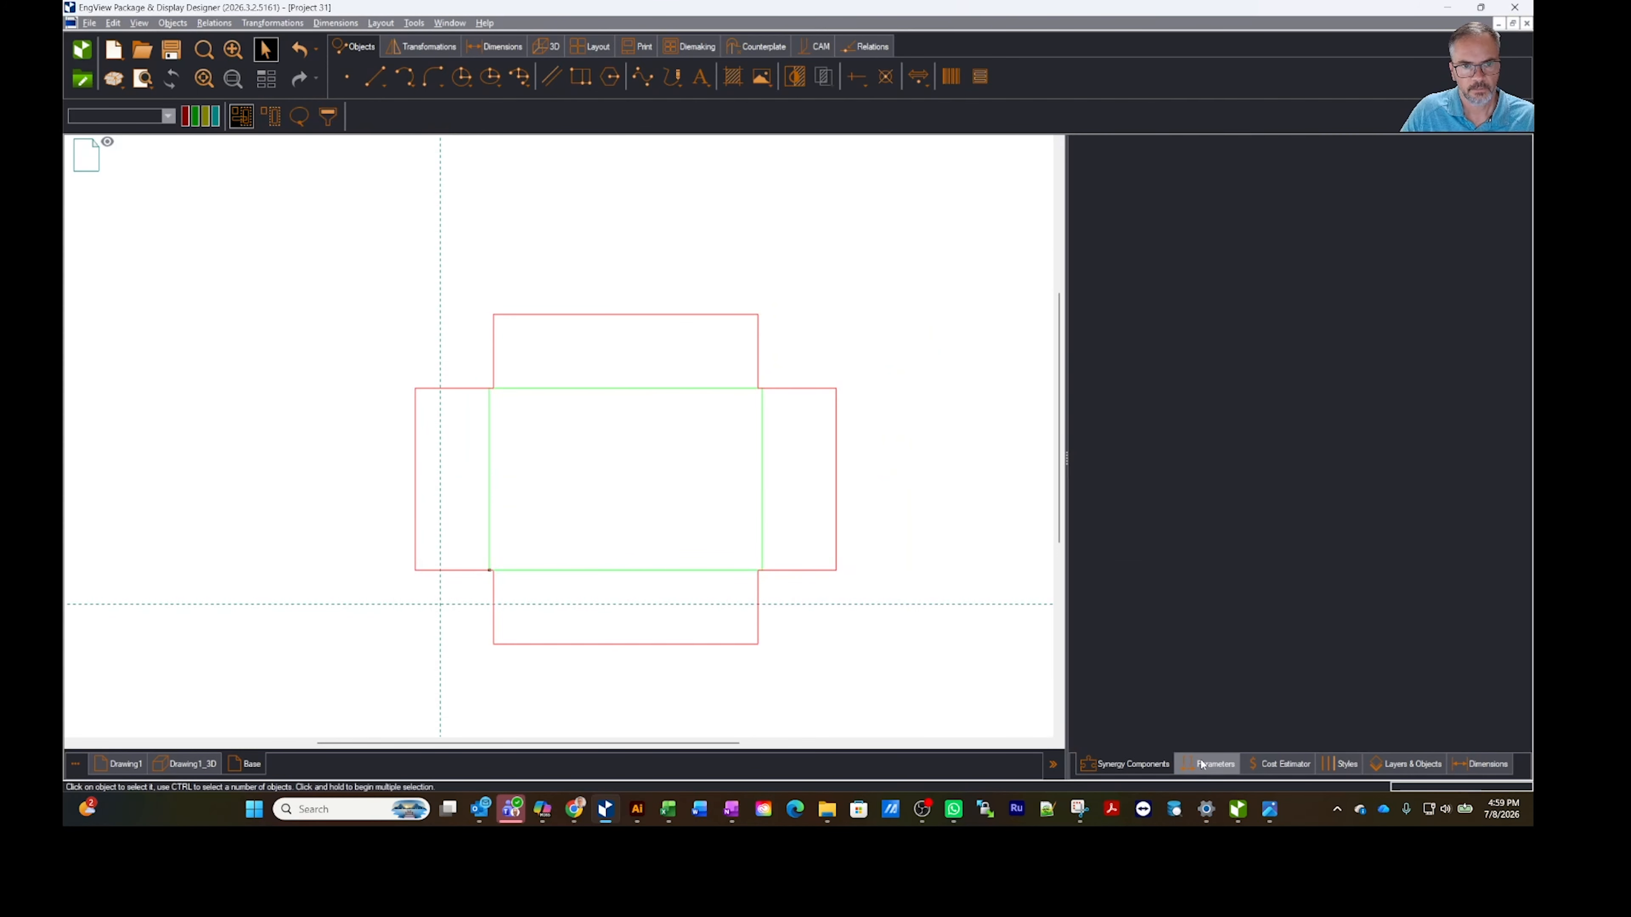
left_click(1108, 195)
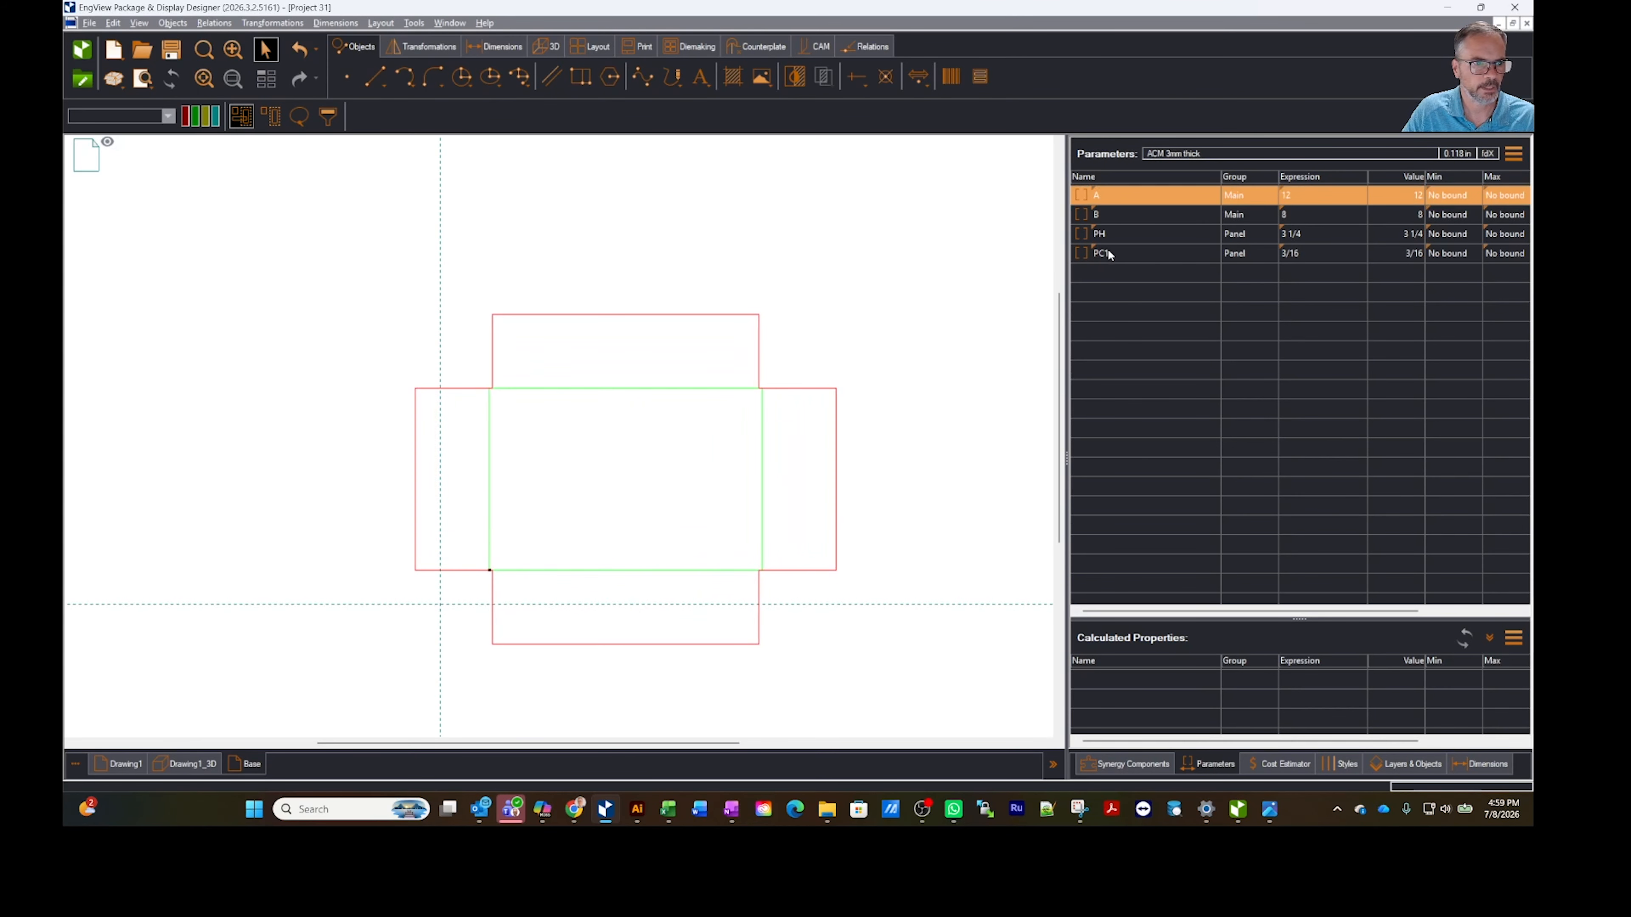
left_click(1100, 199)
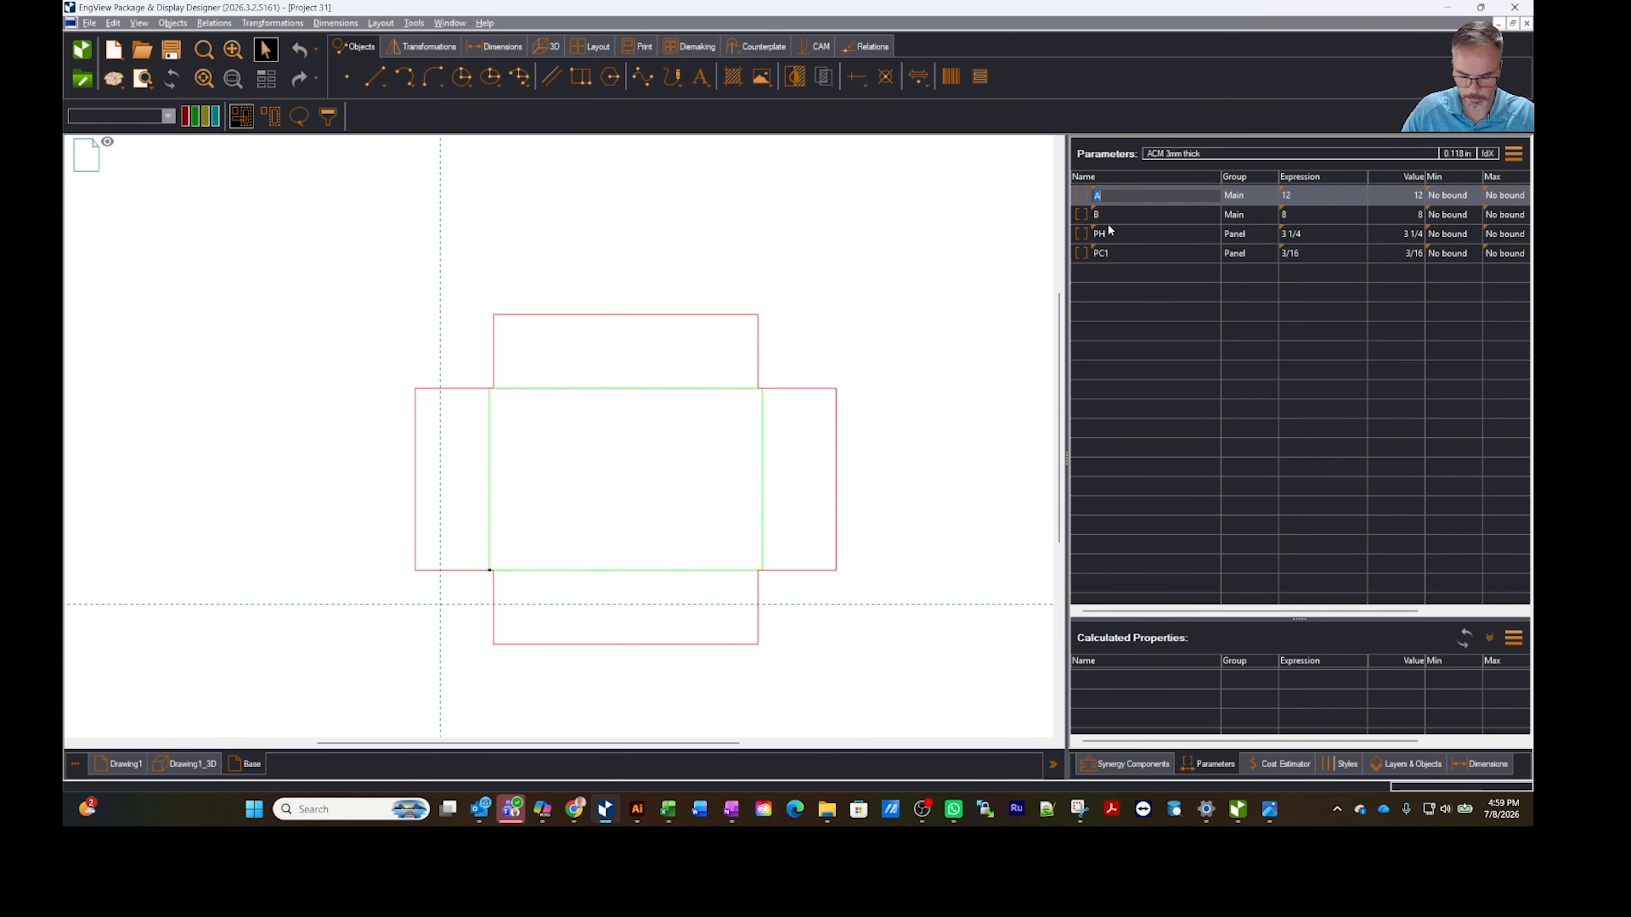
key("Escape")
left_click(1103, 214)
left_click(1100, 214)
type("W")
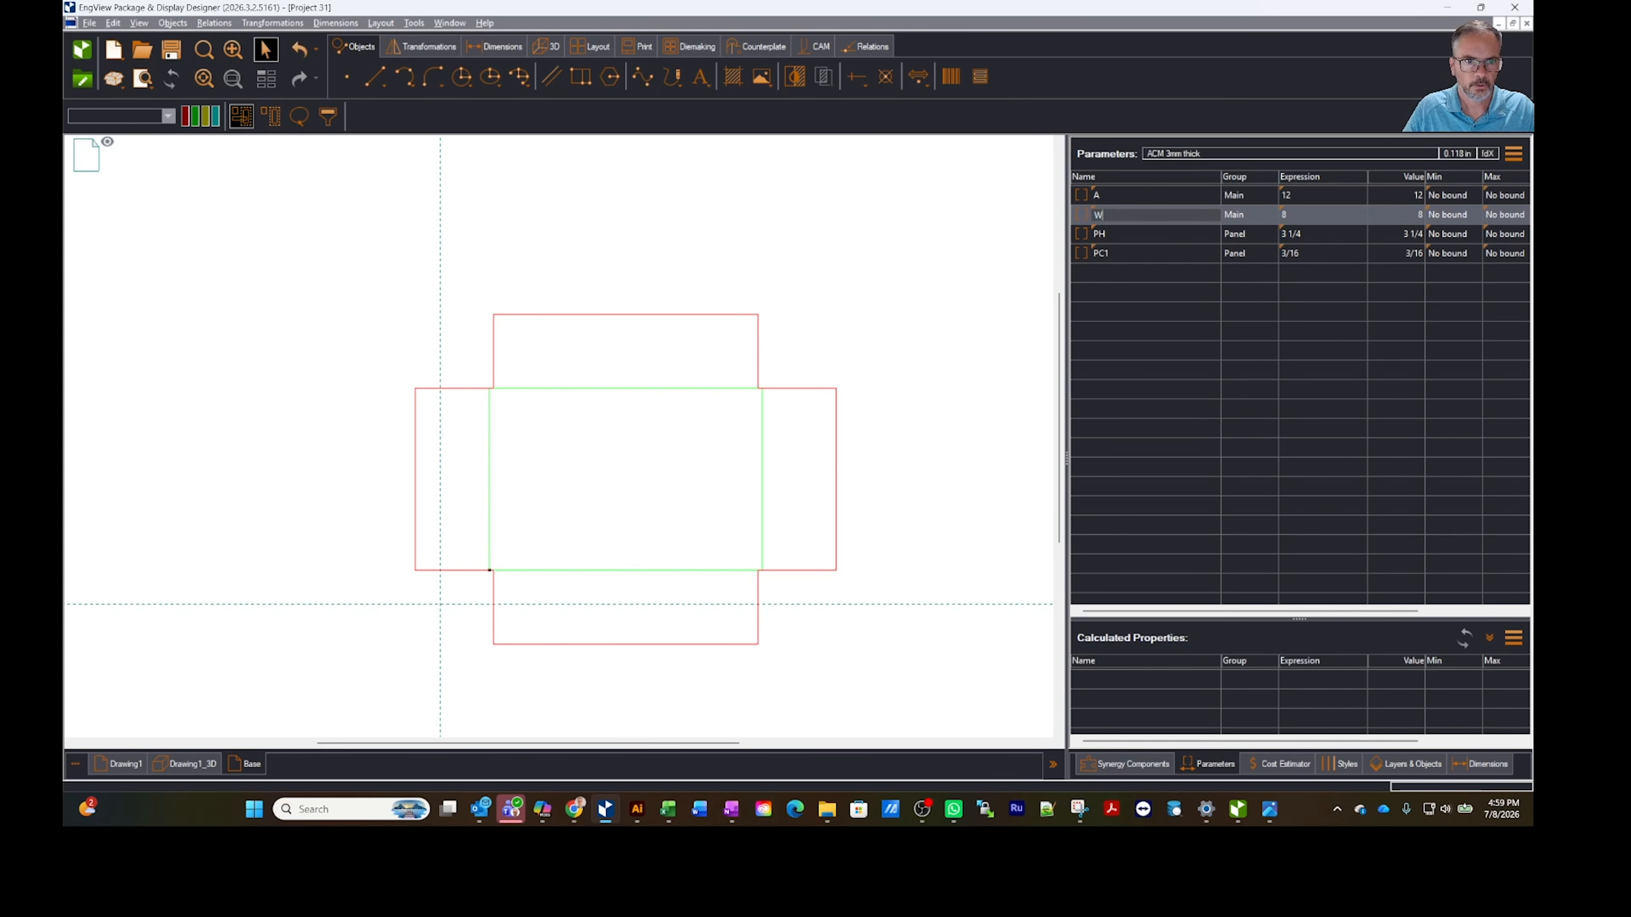
left_click(1105, 198)
left_click(1103, 197)
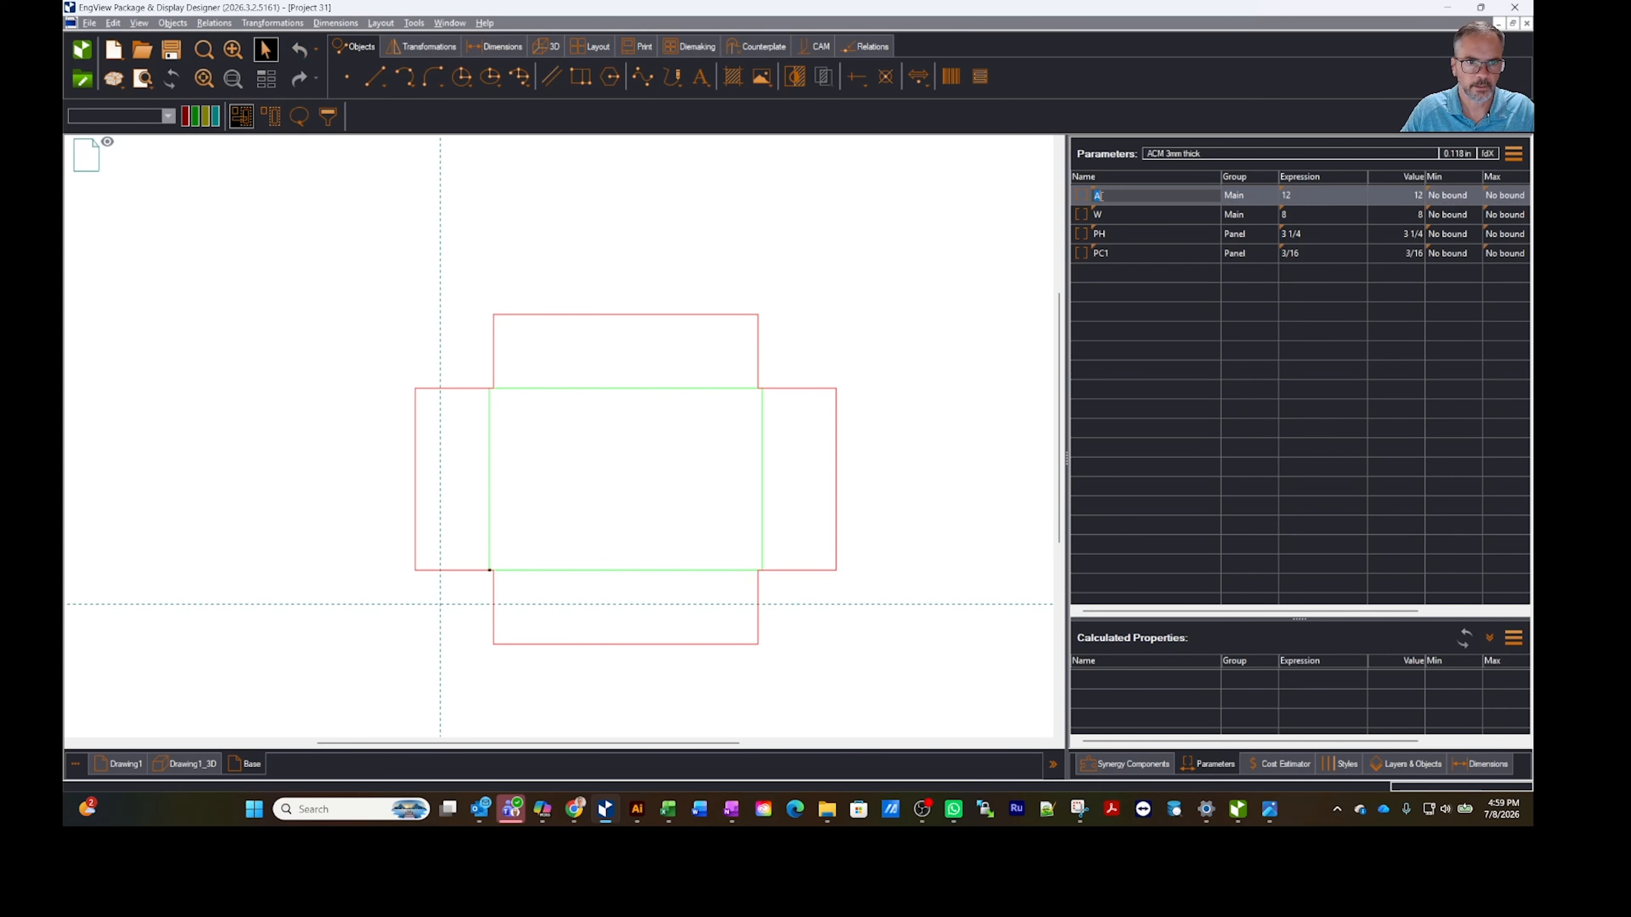
type("L")
key("Return")
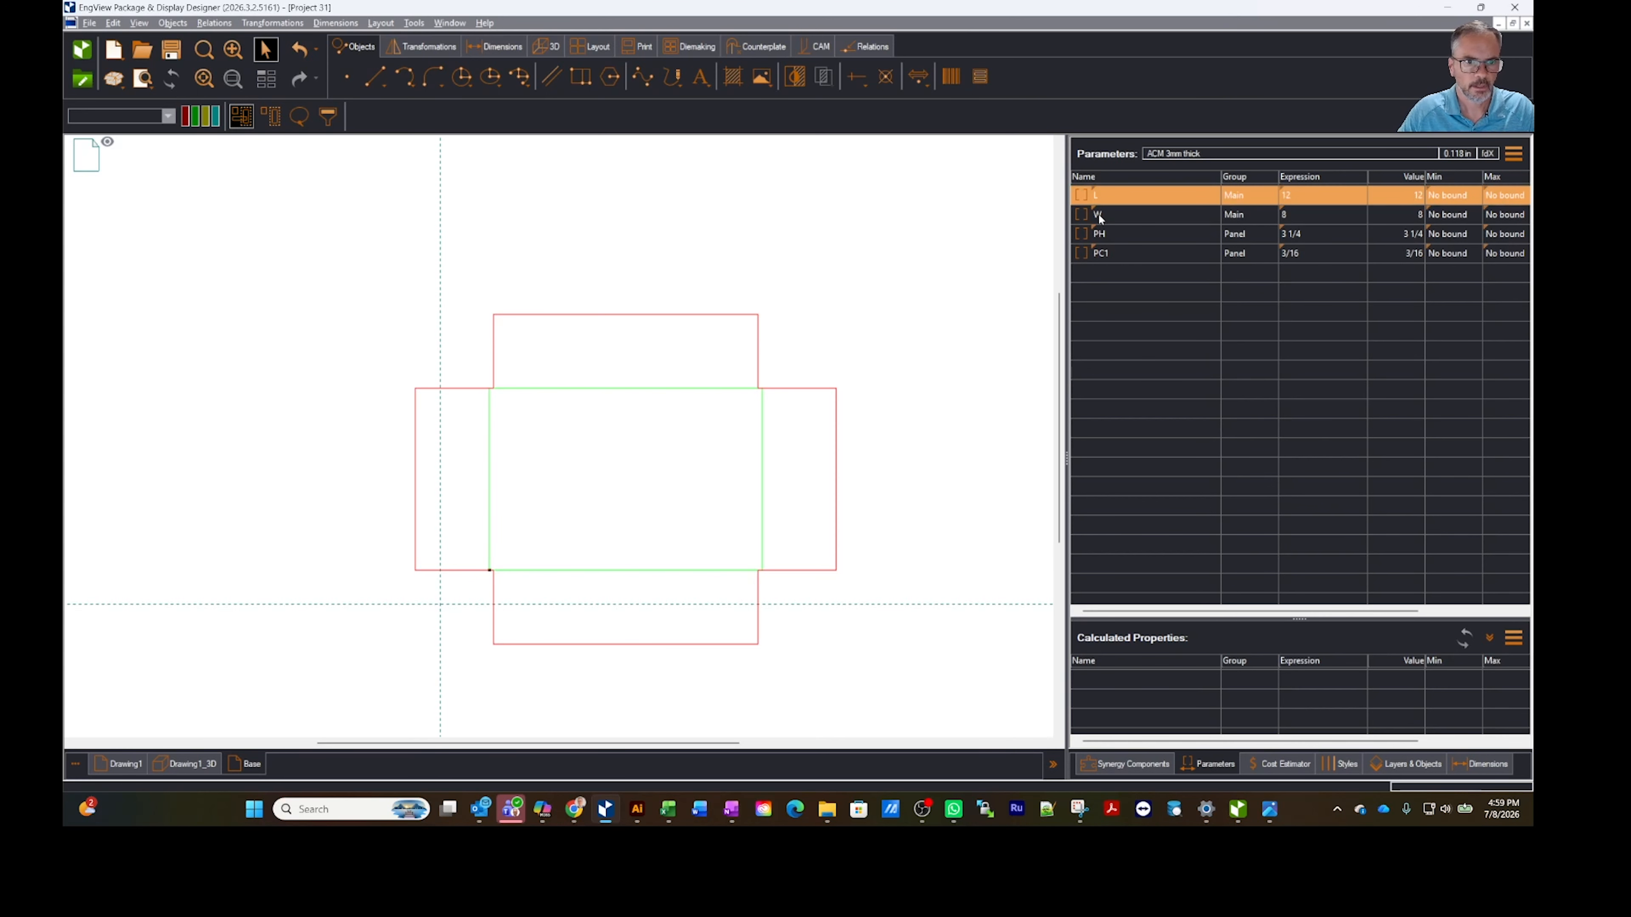
Step: Rename the panel height parameter PH as H
left_click(1104, 235)
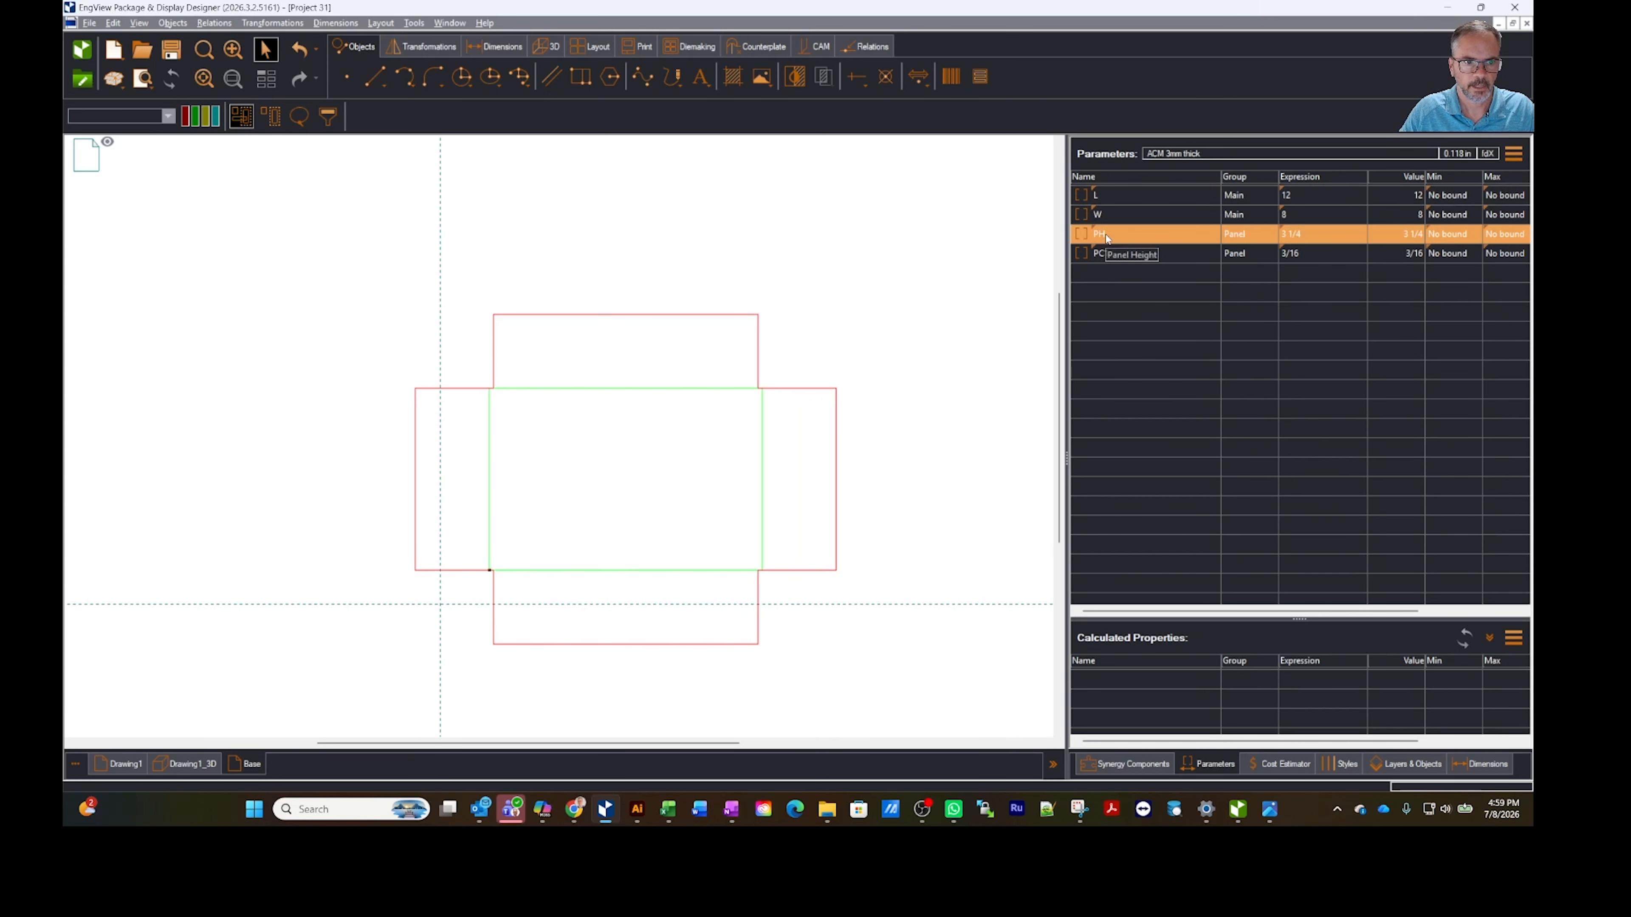
left_click(1105, 235)
type("H")
key("Return")
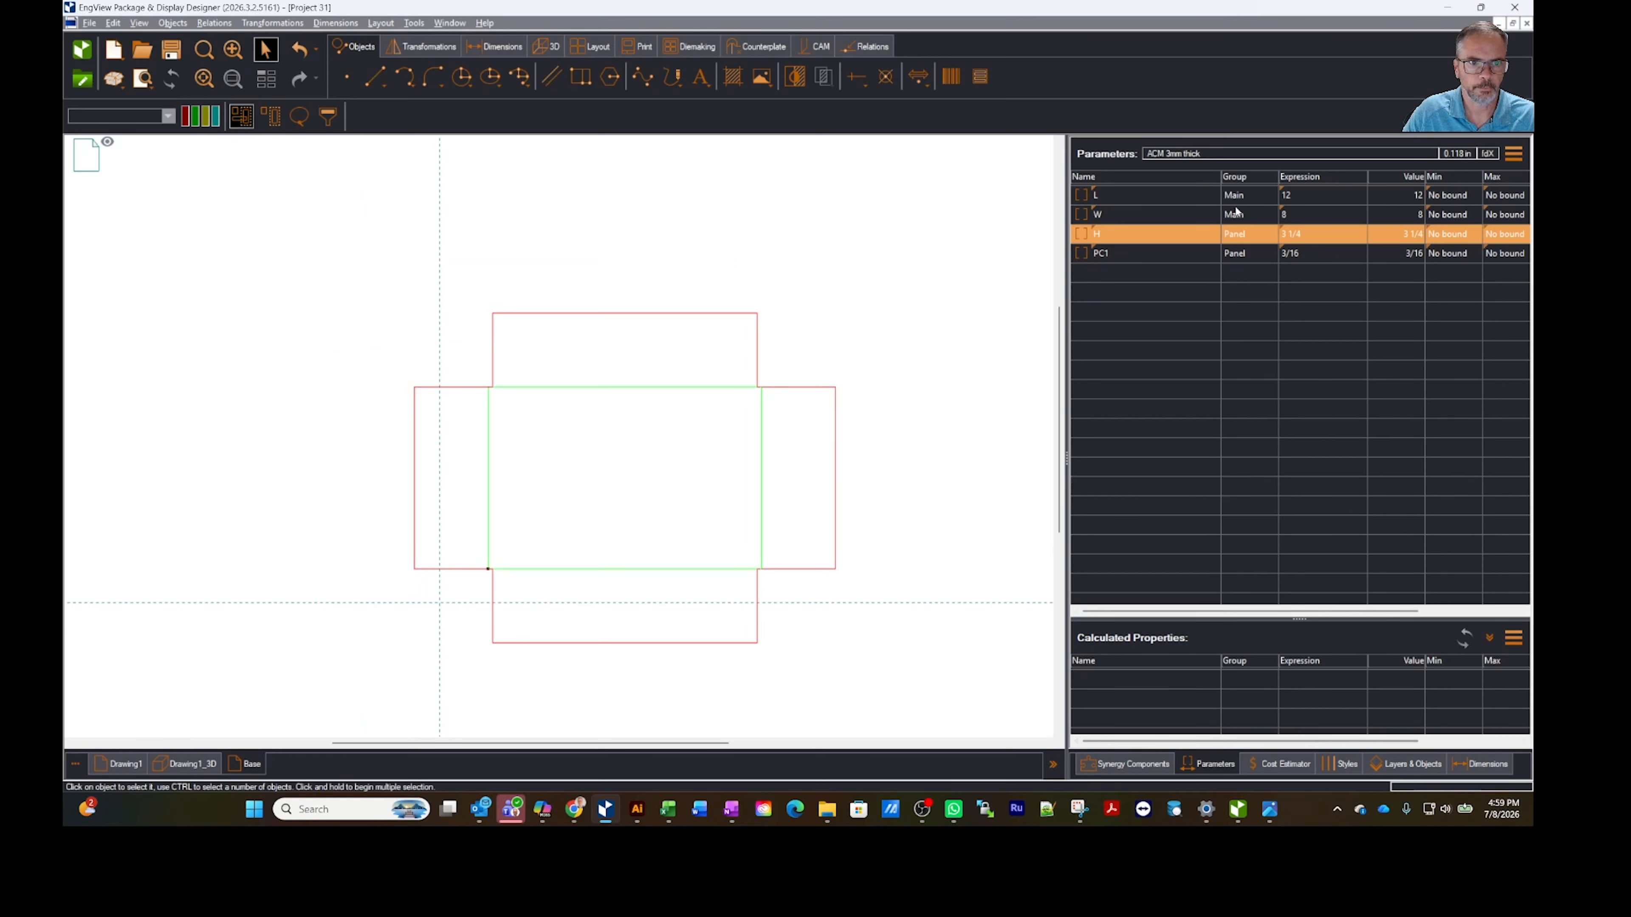
Step: Set the box parameters to L 15, W 10 and H 6
left_click(1325, 200)
type("15")
key("Return")
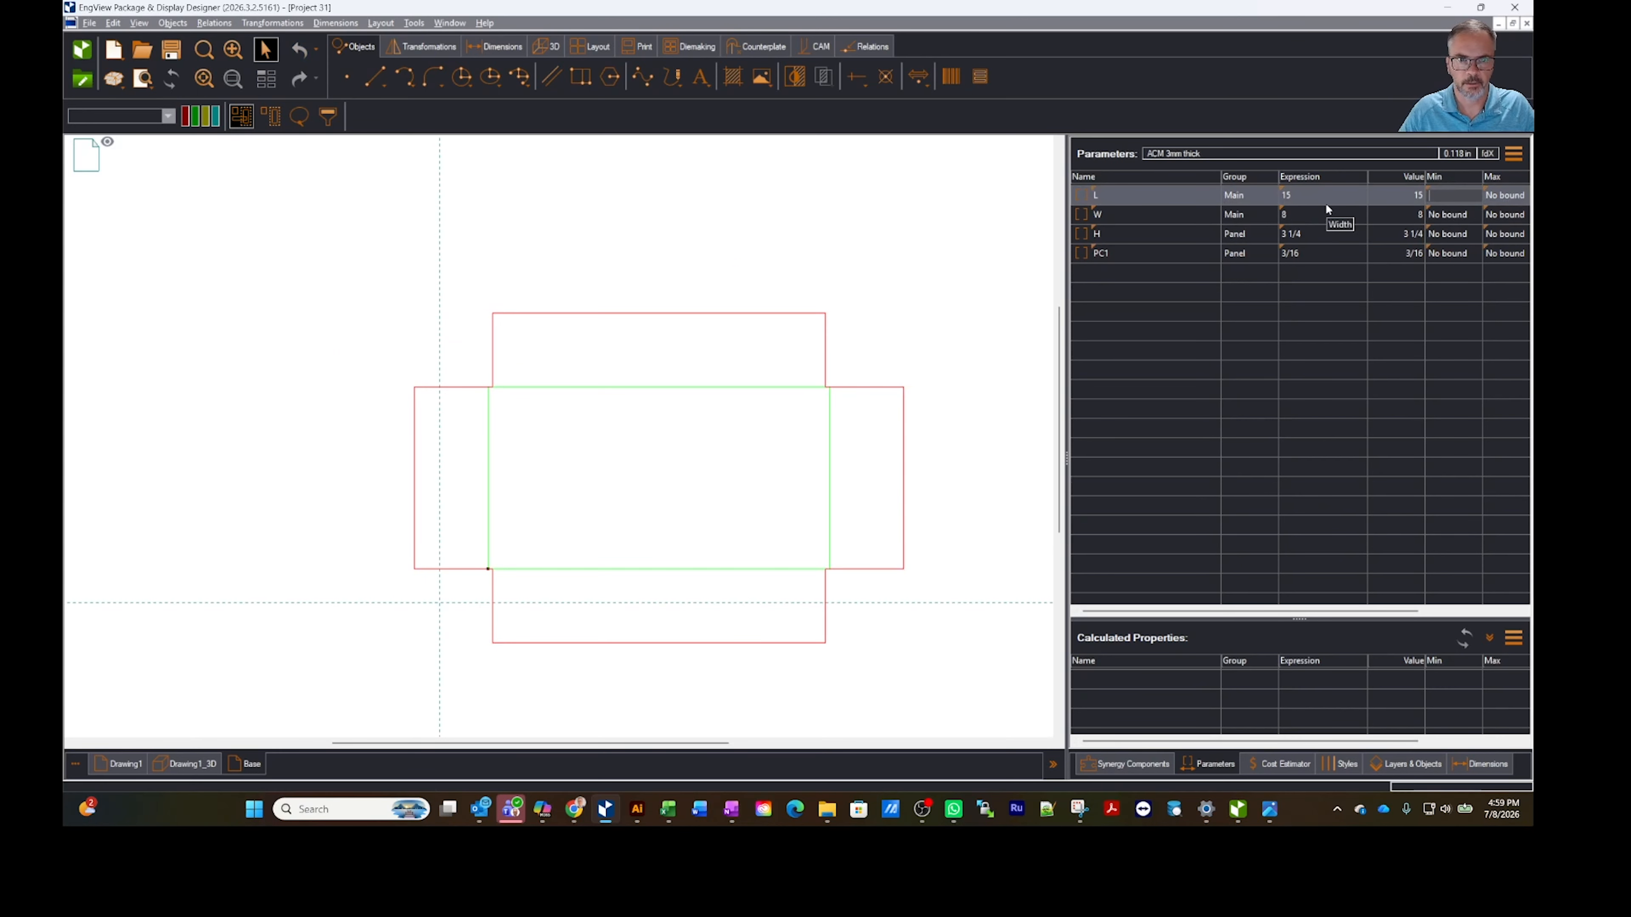
left_click(1312, 214)
type("10")
key("Tab")
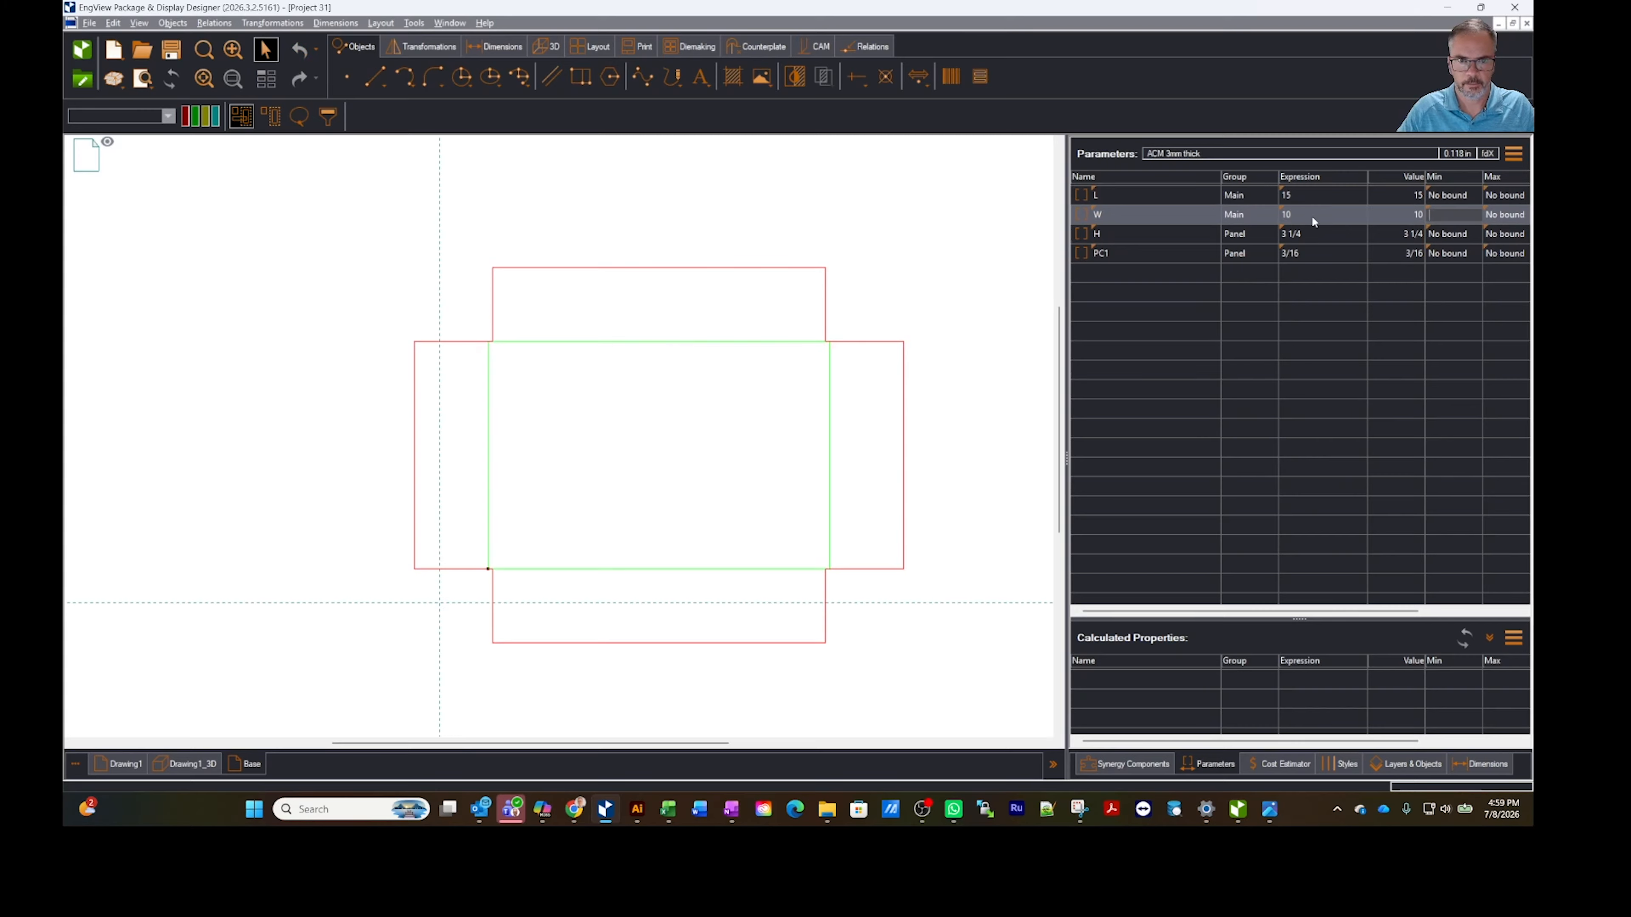
left_click(1317, 235)
type("6")
key("Tab")
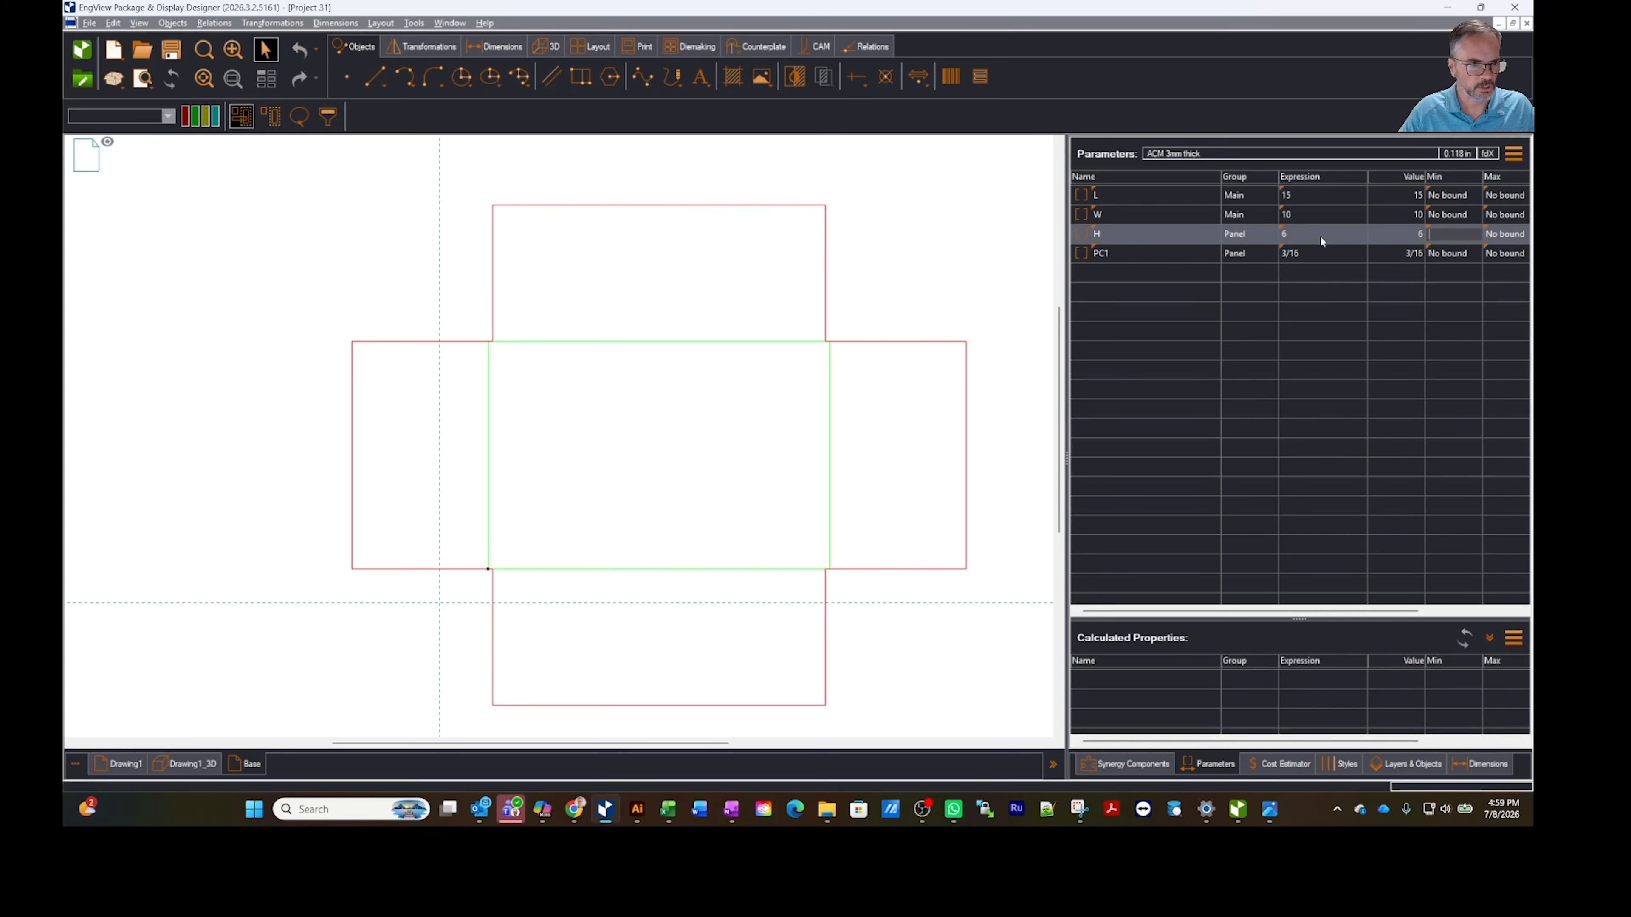
Step: Compare the previews of the two 02a Trapezium components in the ACM component library
scroll(650, 444, "down", 2)
scroll(651, 444, "left", 3)
scroll(777, 520, "right", 7)
scroll(743, 542, "down", 2)
scroll(740, 539, "up", 3)
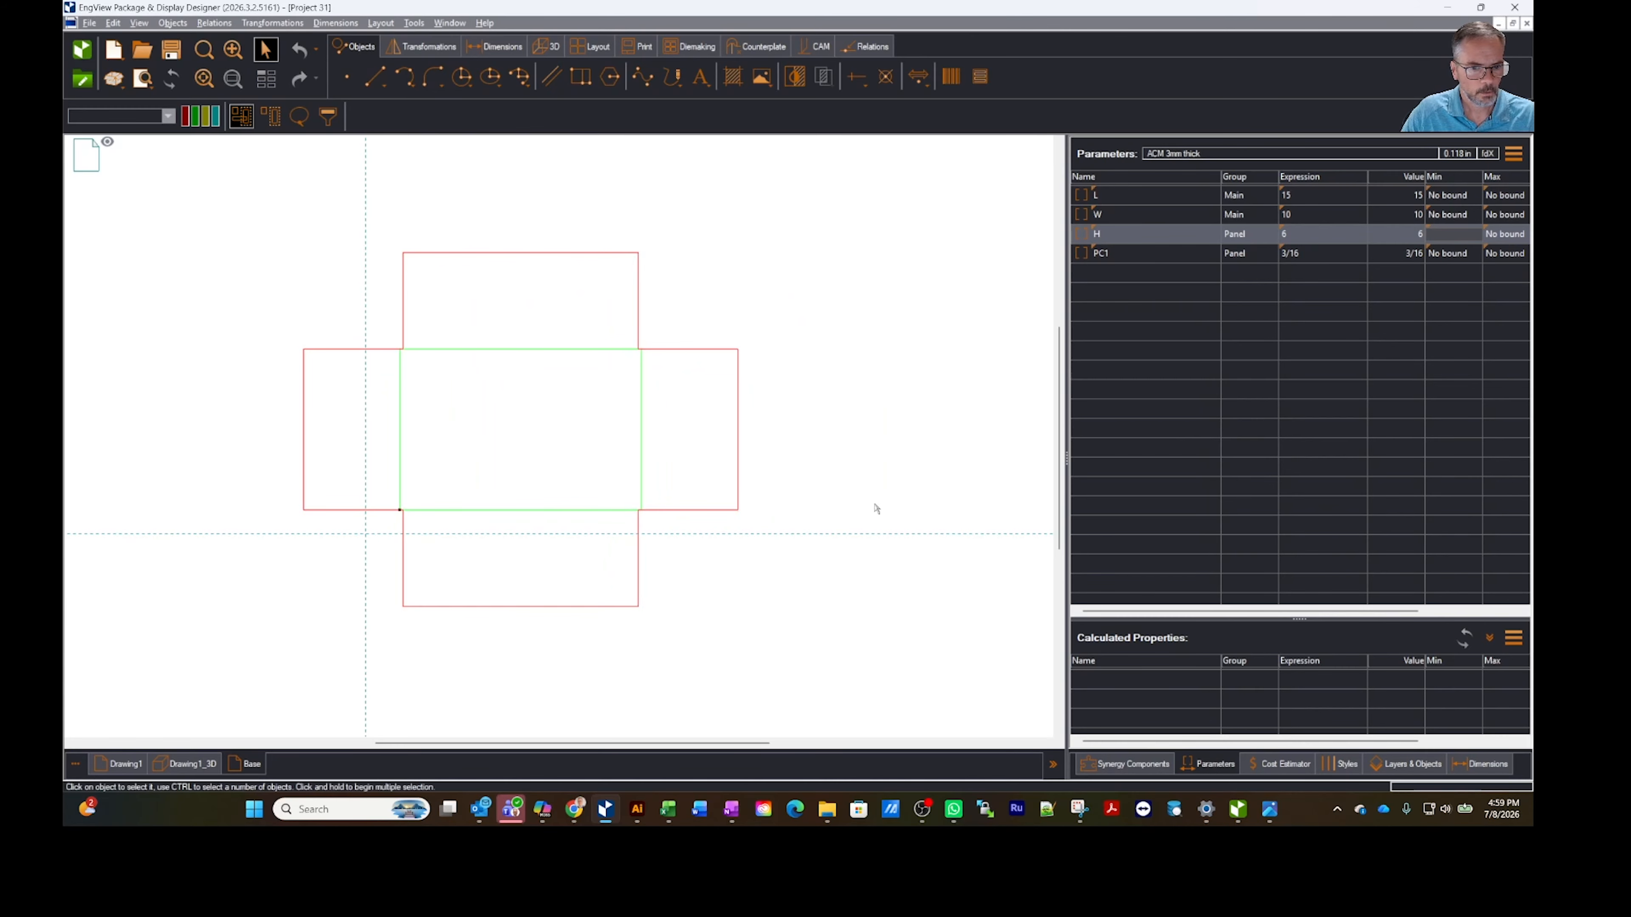
left_click(1134, 771)
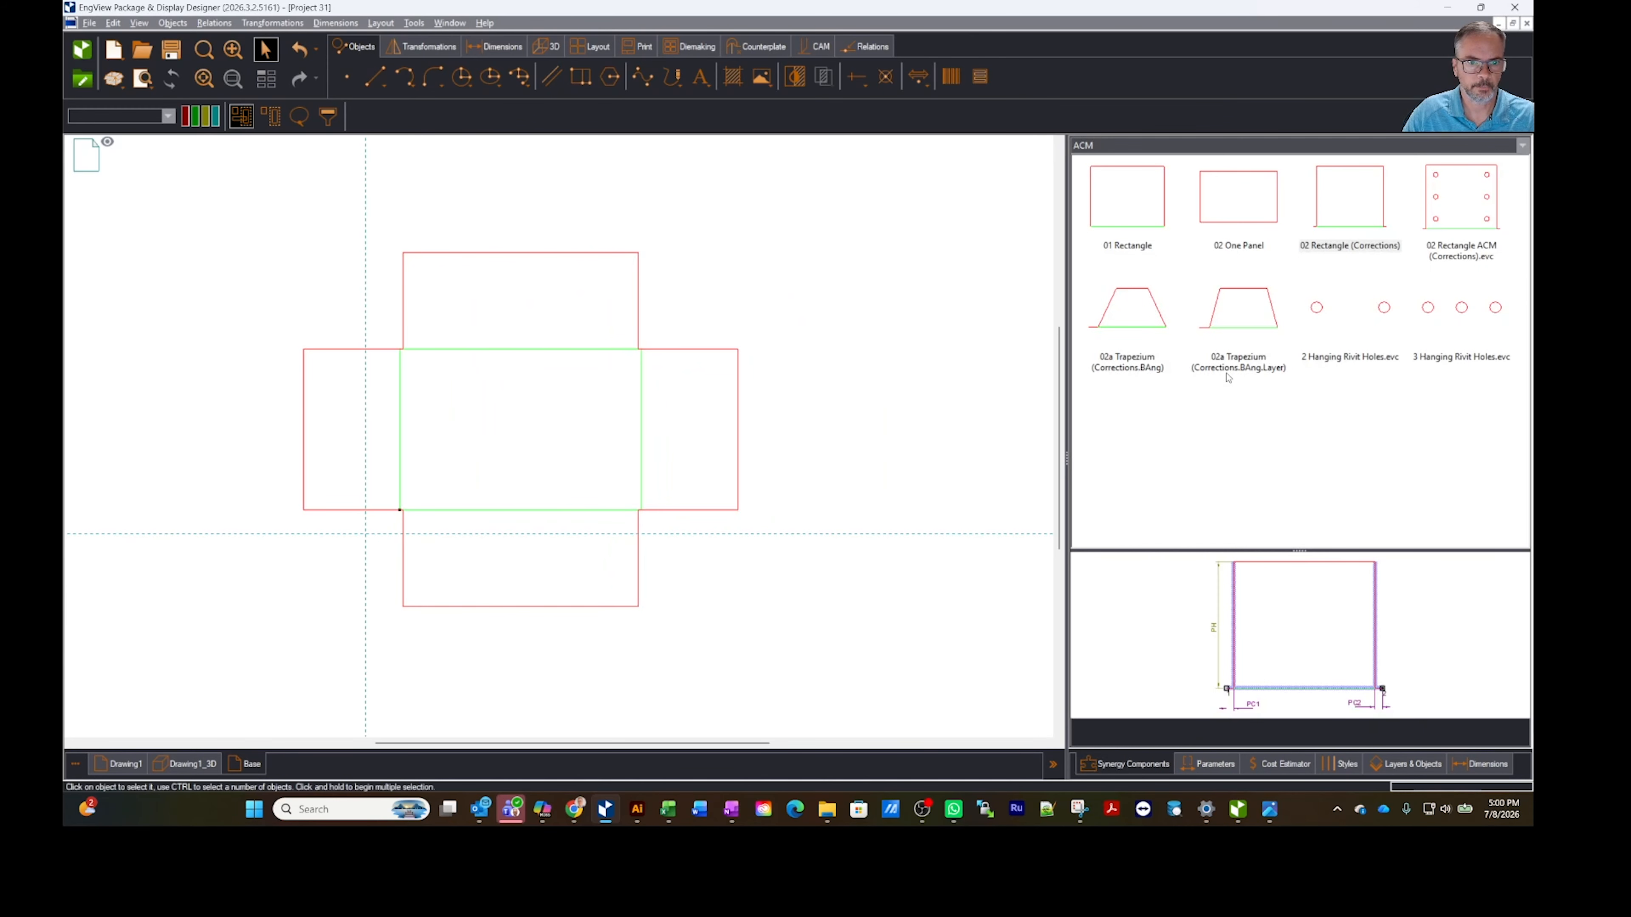
left_click(1135, 330)
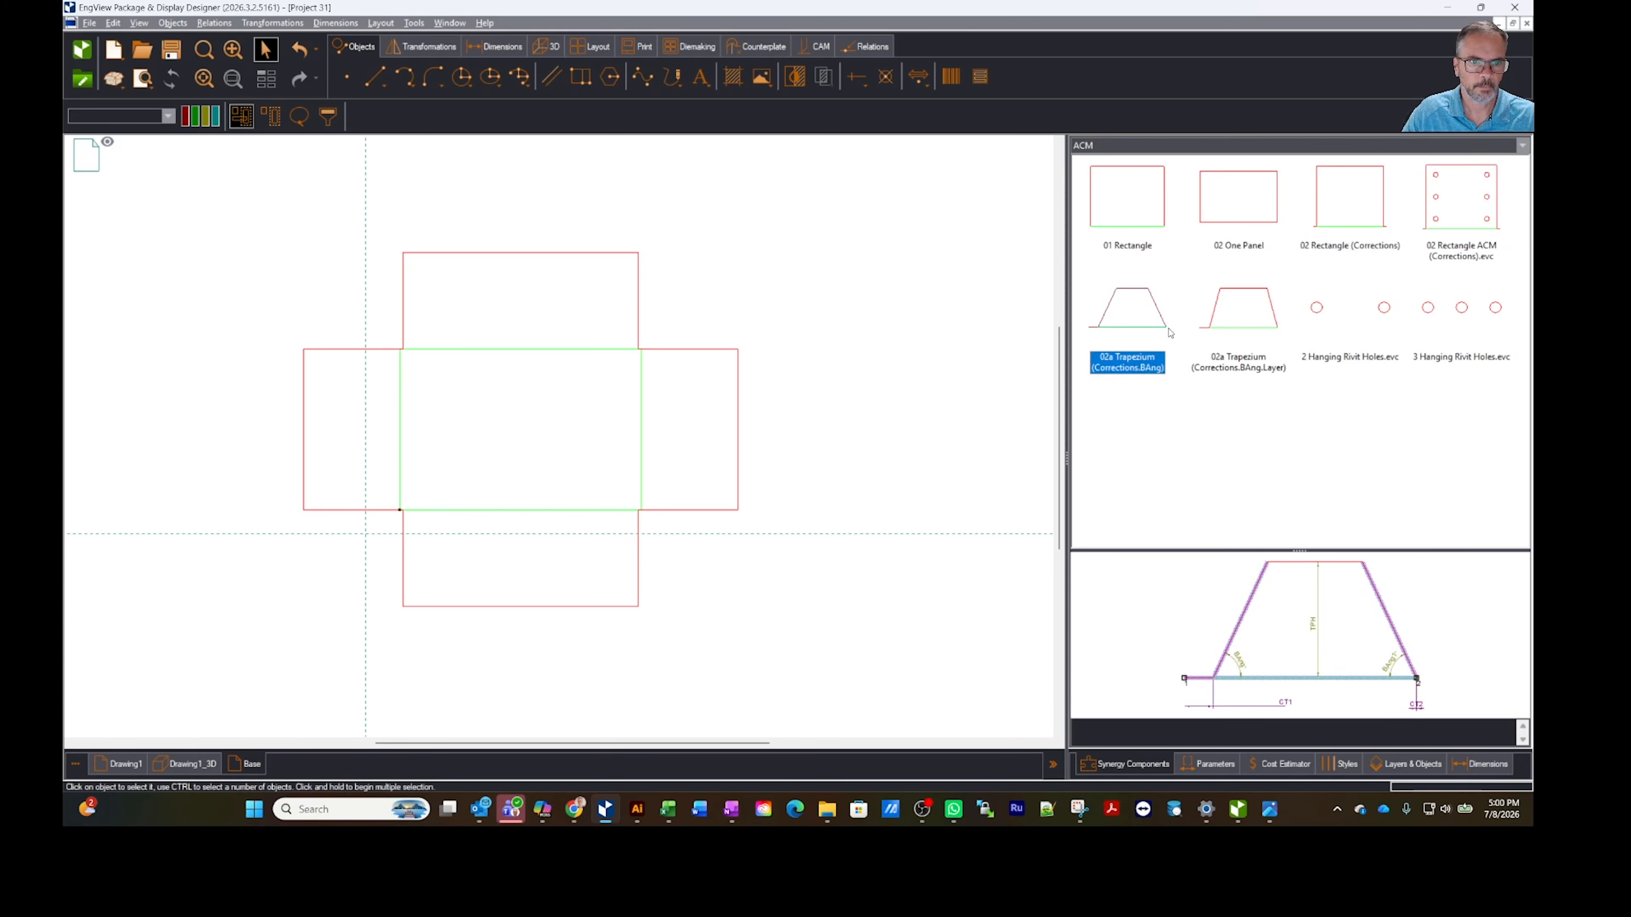
left_click(1252, 368)
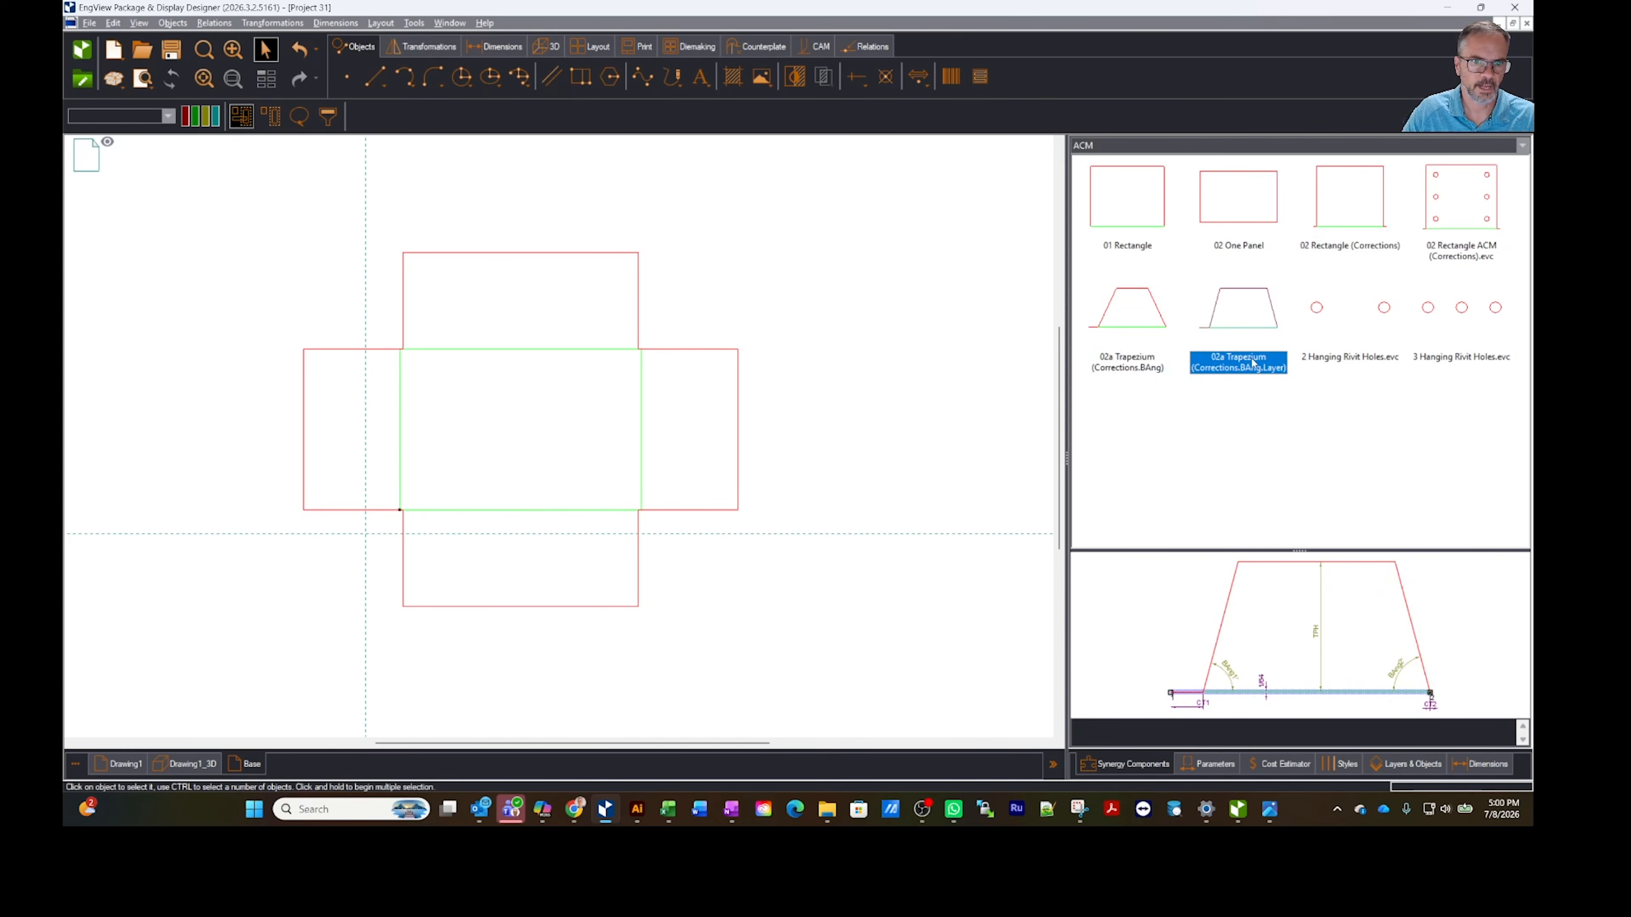
left_click(1125, 367)
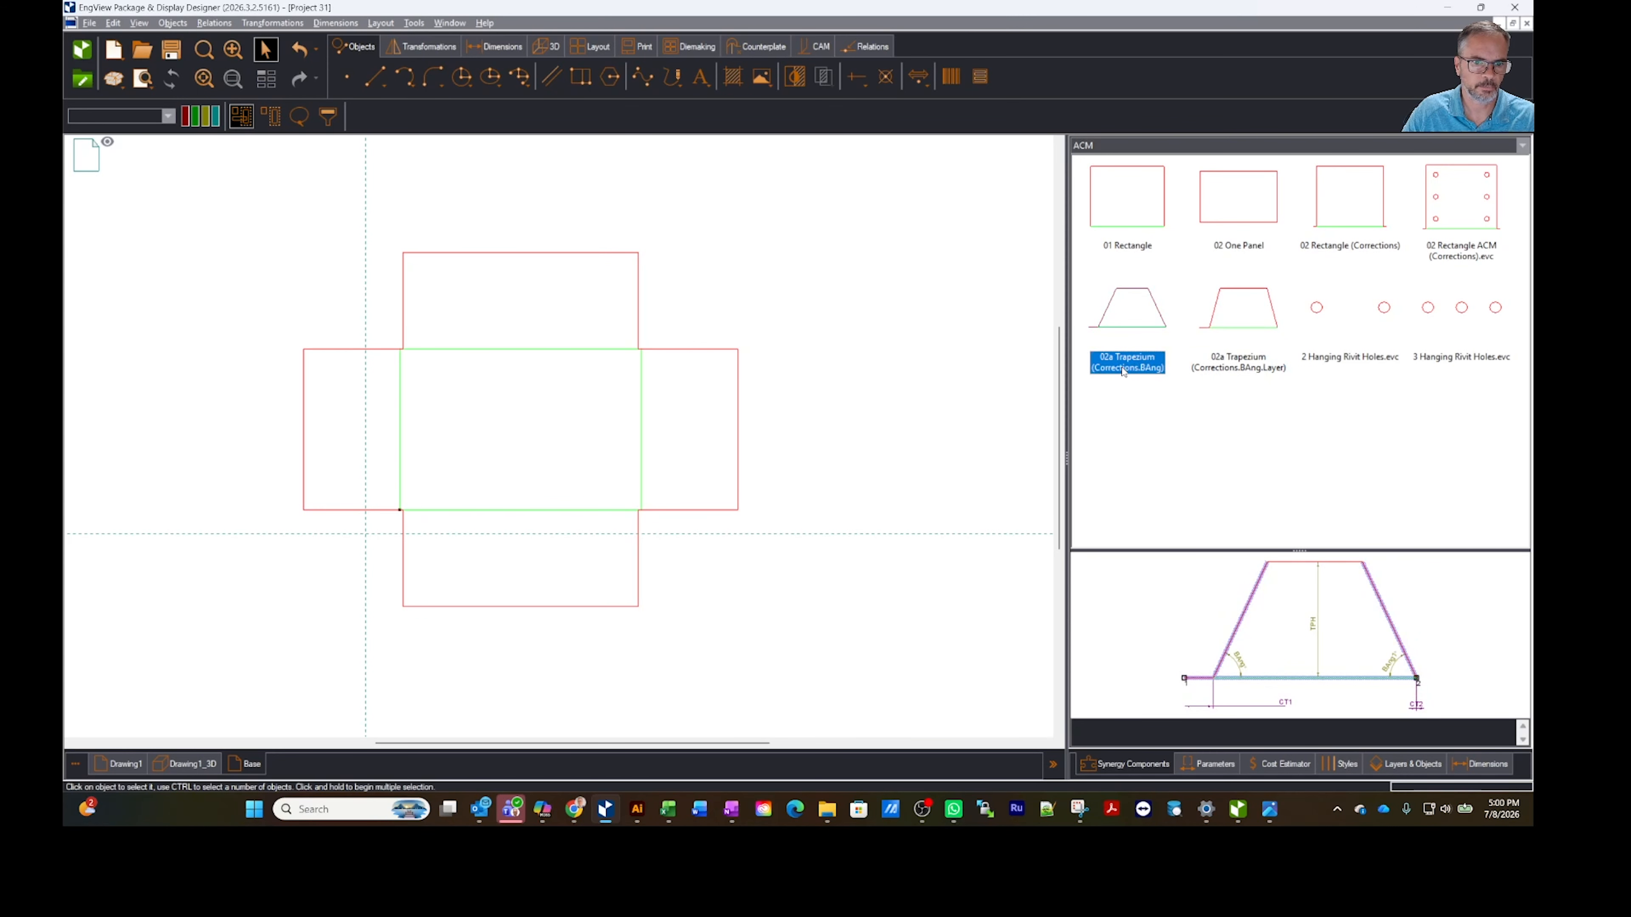
left_click(1234, 364)
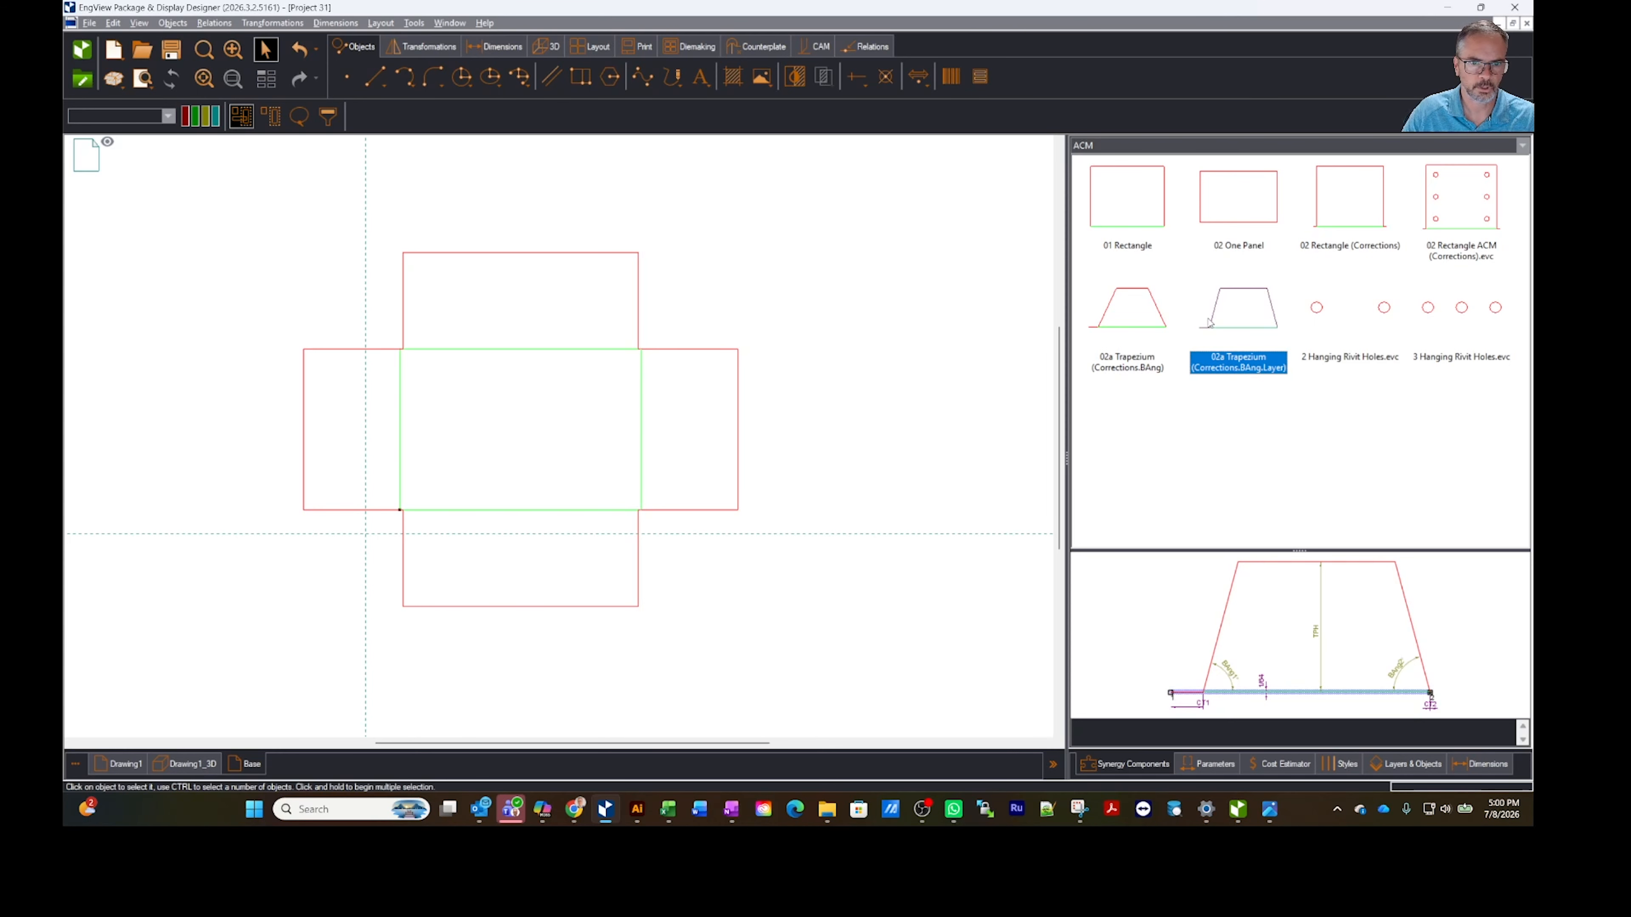
Step: Attach the 02a Trapezium (Corrections.BAng.Layer) flap along the right side panel's upper edge, adding its UL, LSC, TPH, BAng and CT parameters to the drawing
left_click_drag(1219, 330, 645, 349)
left_click(645, 353)
scroll(644, 353, "up", 4)
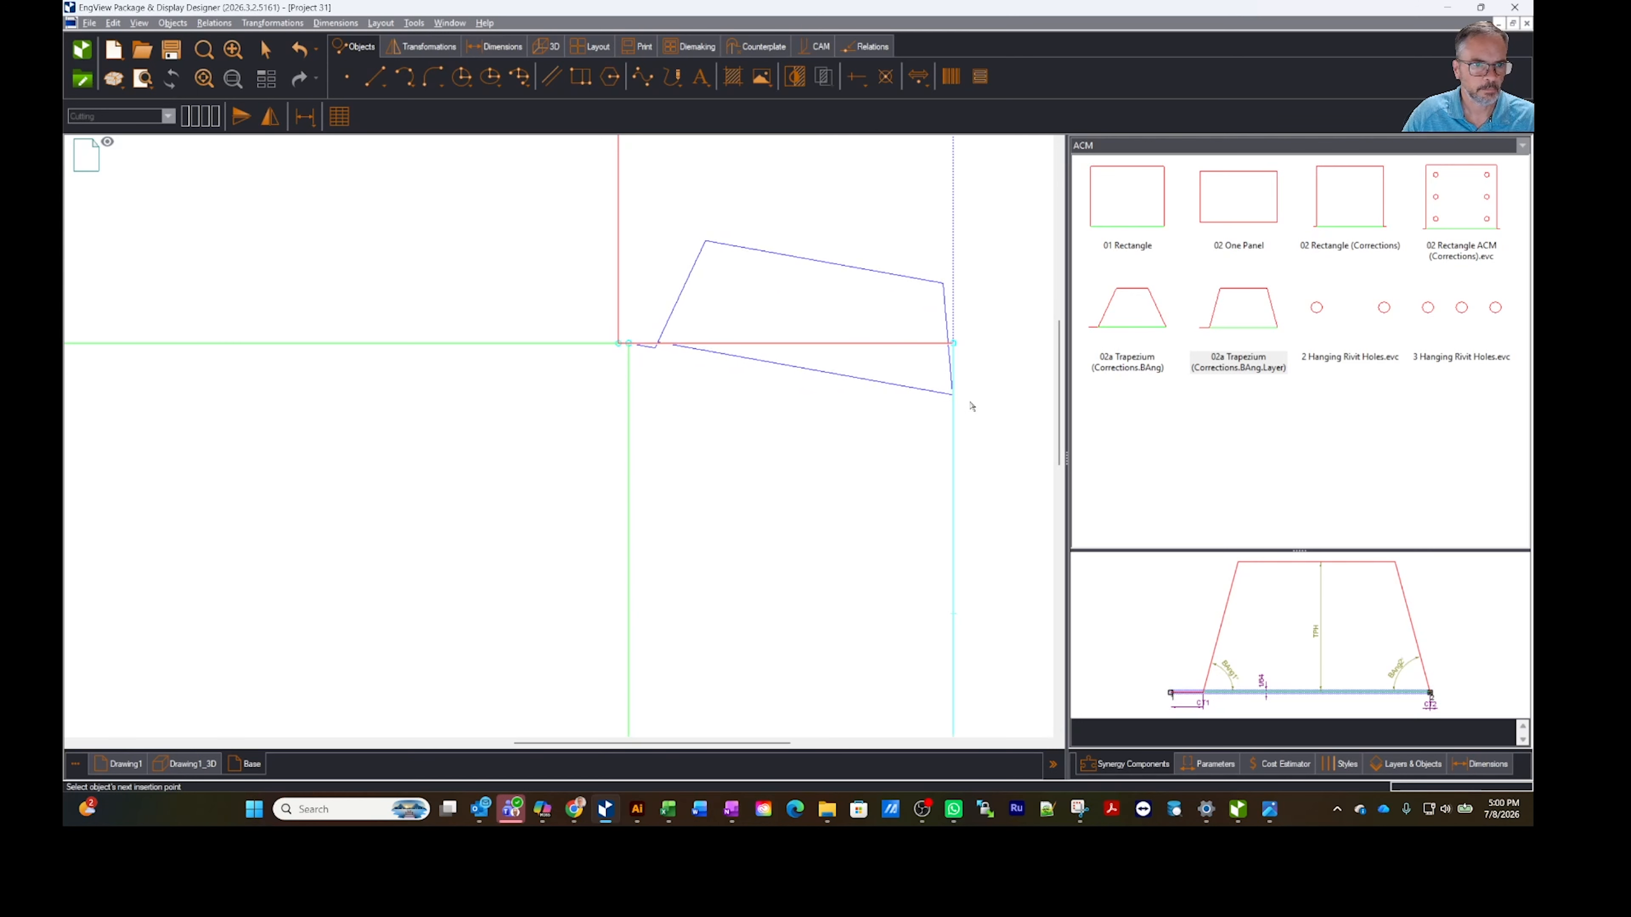
left_click(954, 347)
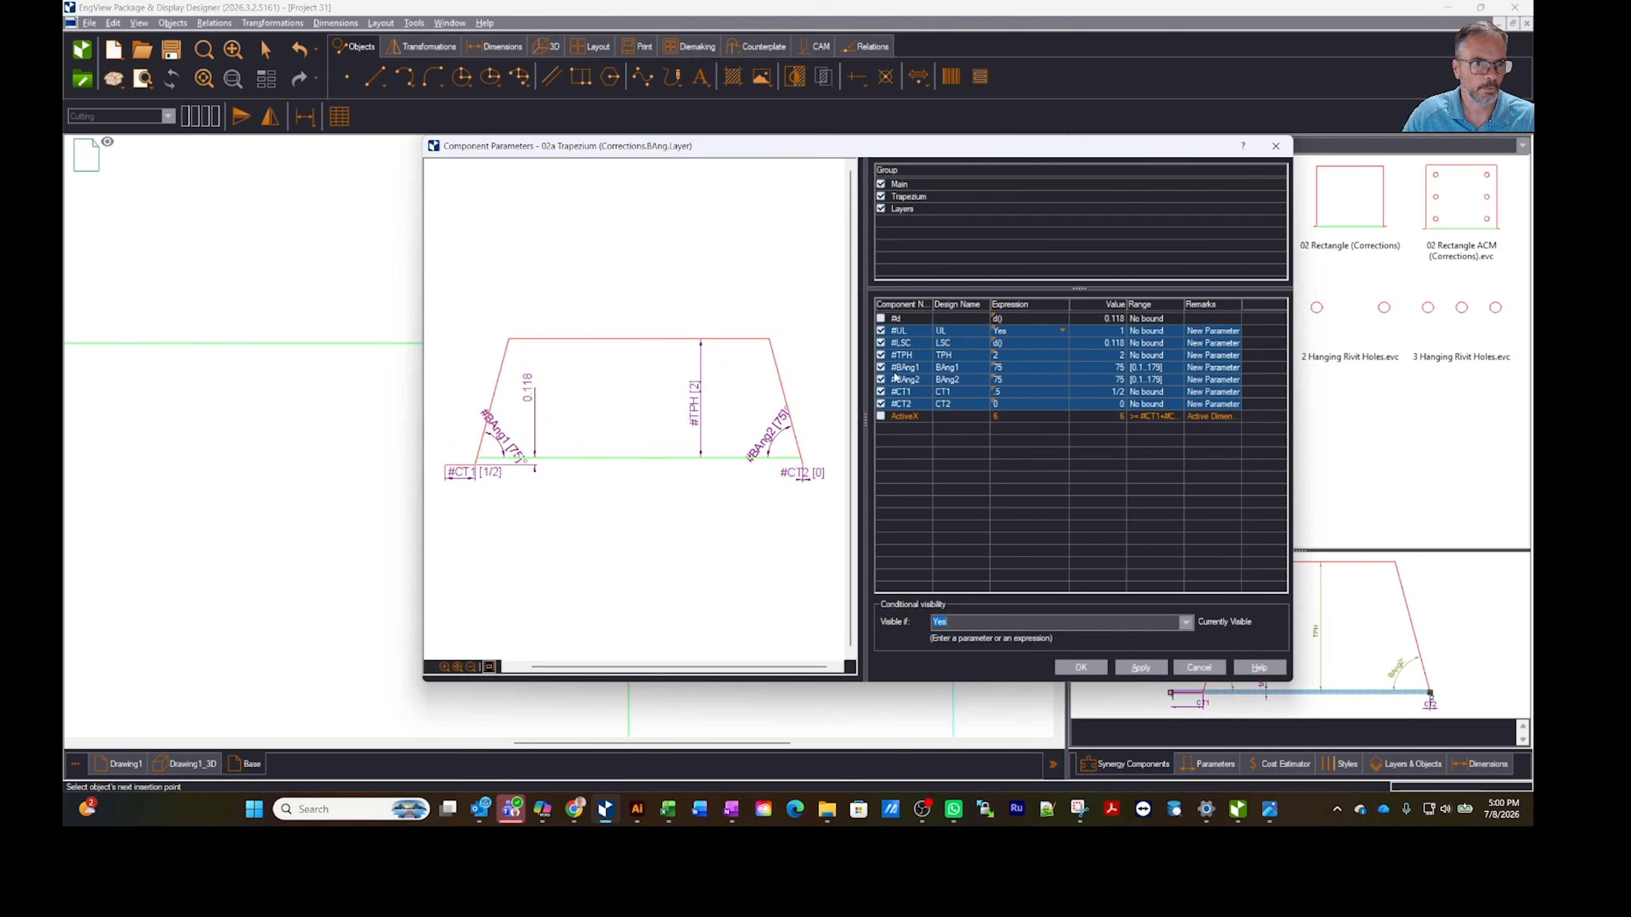
left_click(1064, 670)
Step: Attach a 02a Trapezium (Corrections.BAng.Layer) flap along the left side panel's lower edge, accepting its listed parameters
scroll(853, 574, "down", 4)
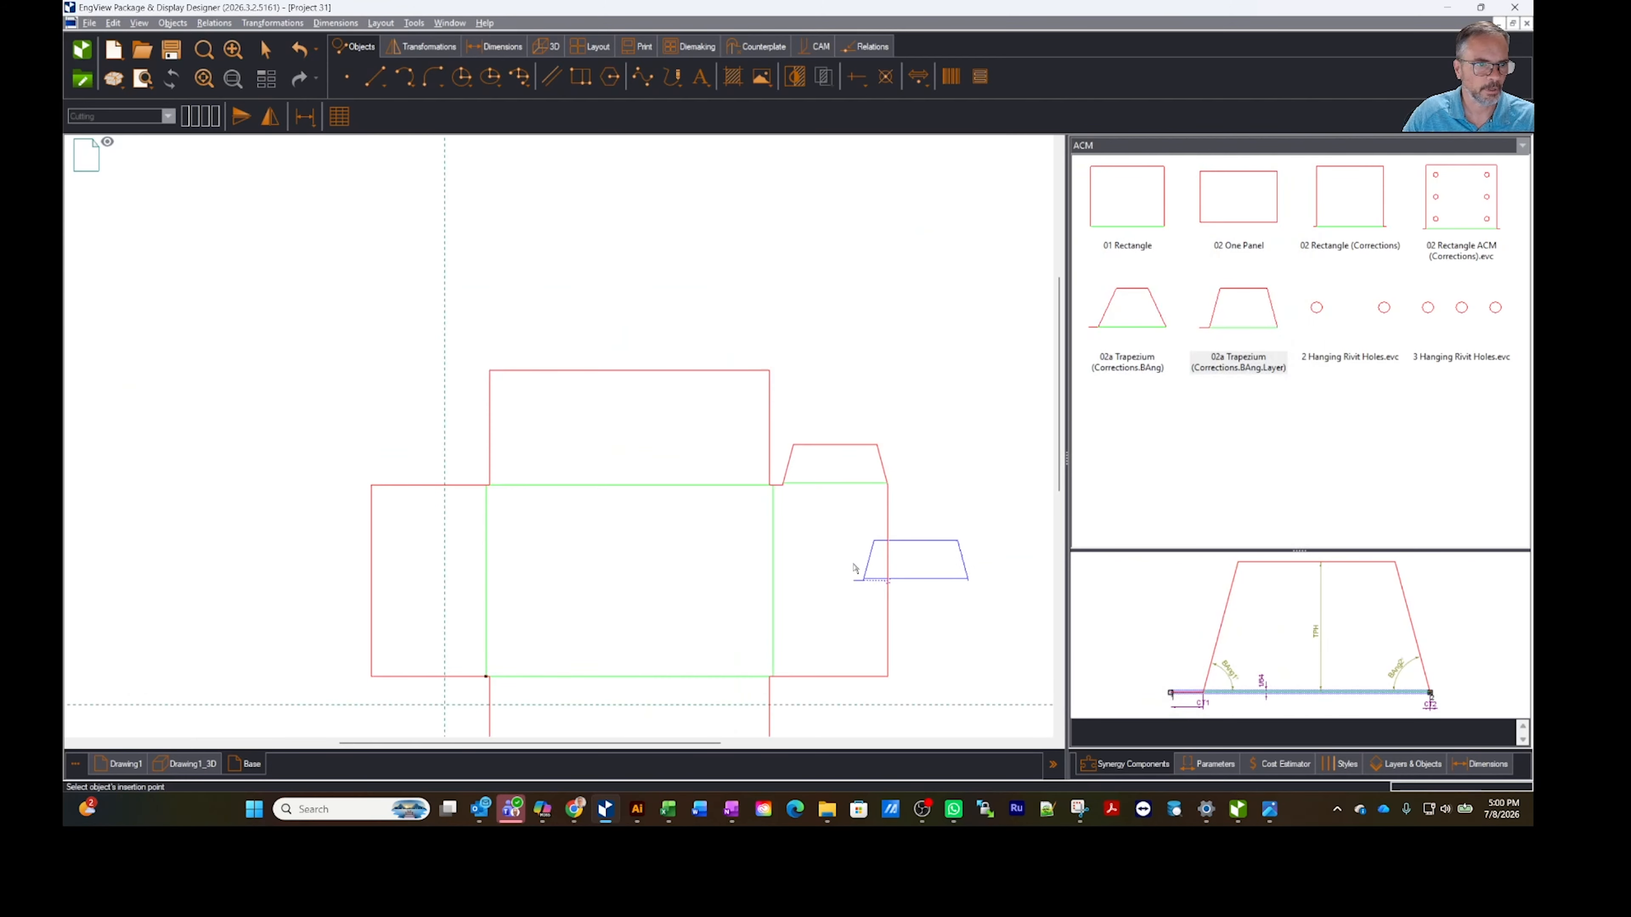
scroll(585, 647, "up", 4)
left_click(612, 613)
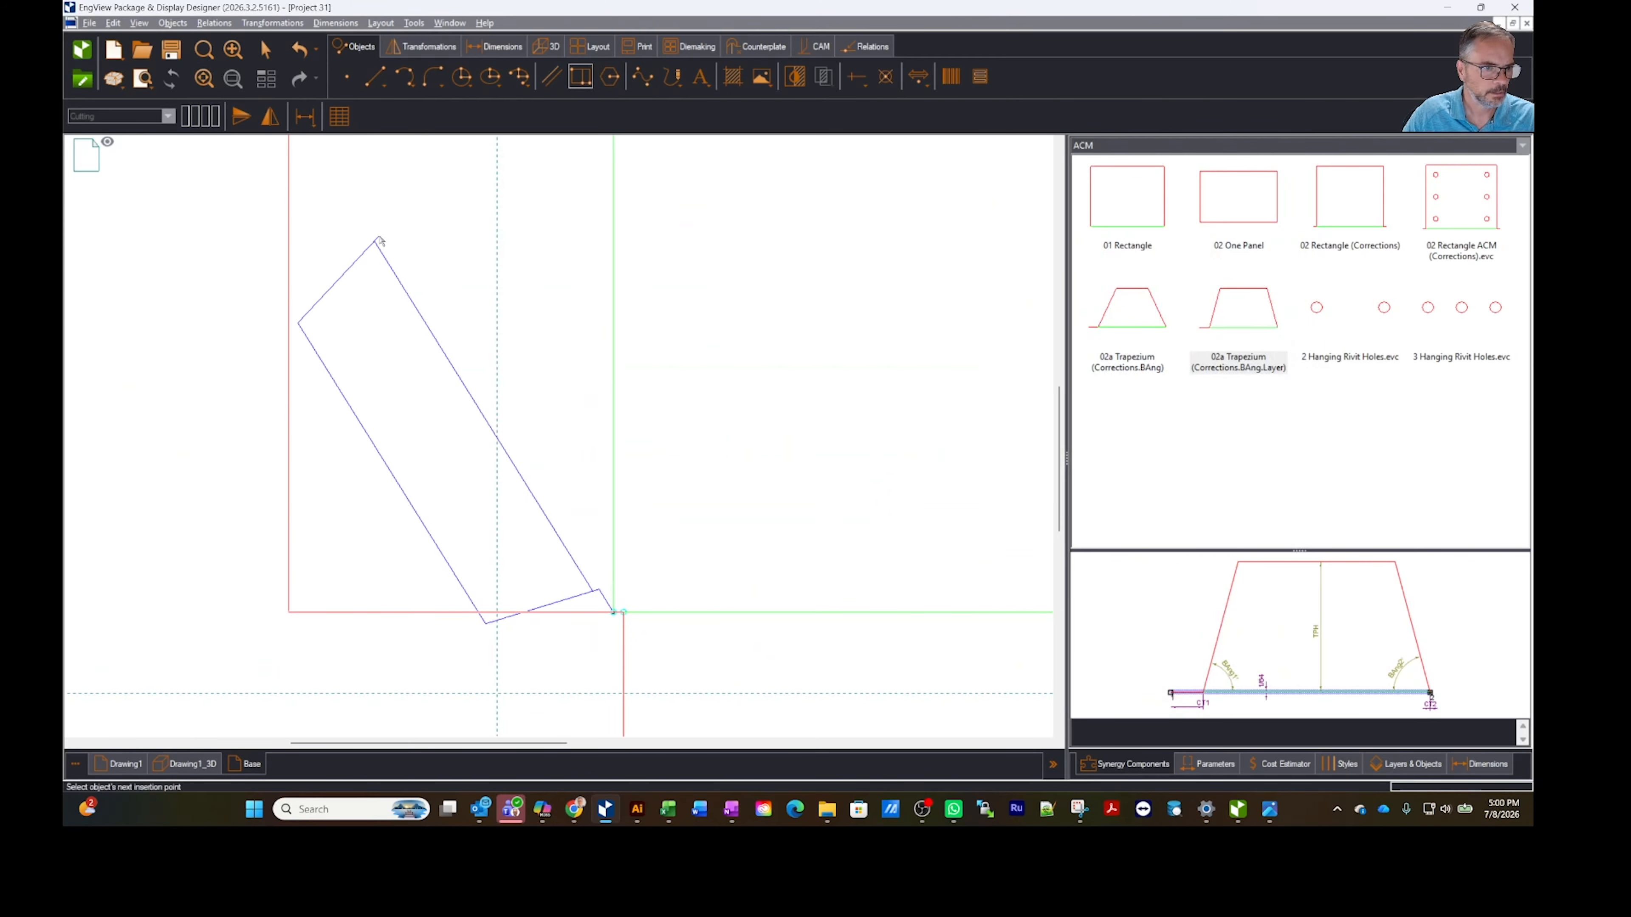
left_click(282, 612)
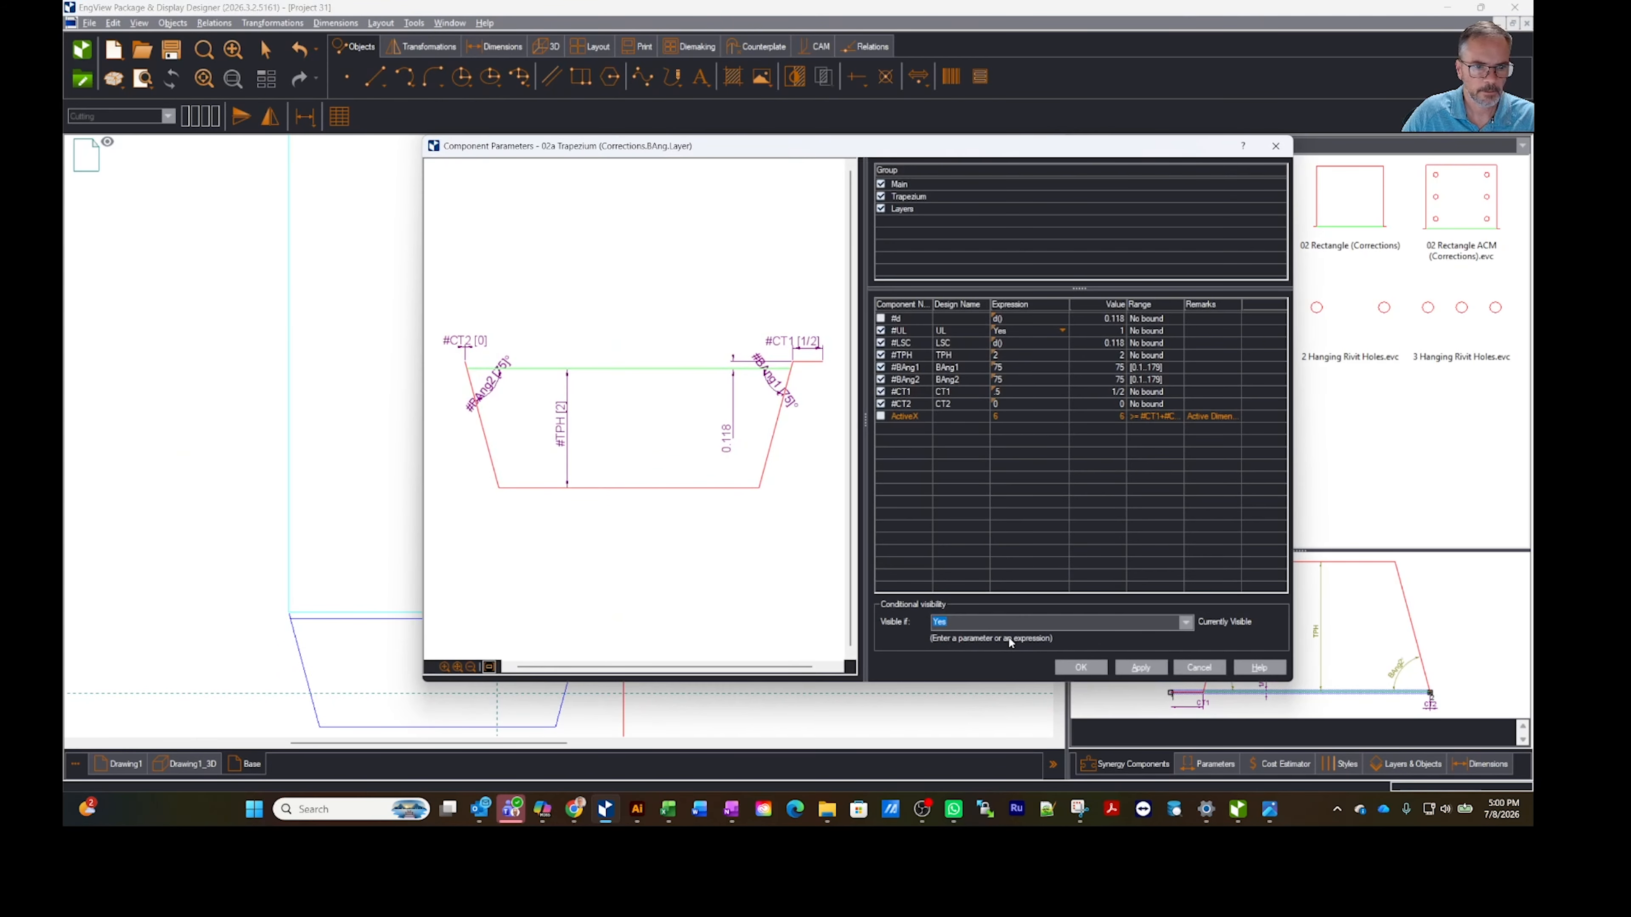
left_click(1081, 667)
scroll(637, 363, "down", 3)
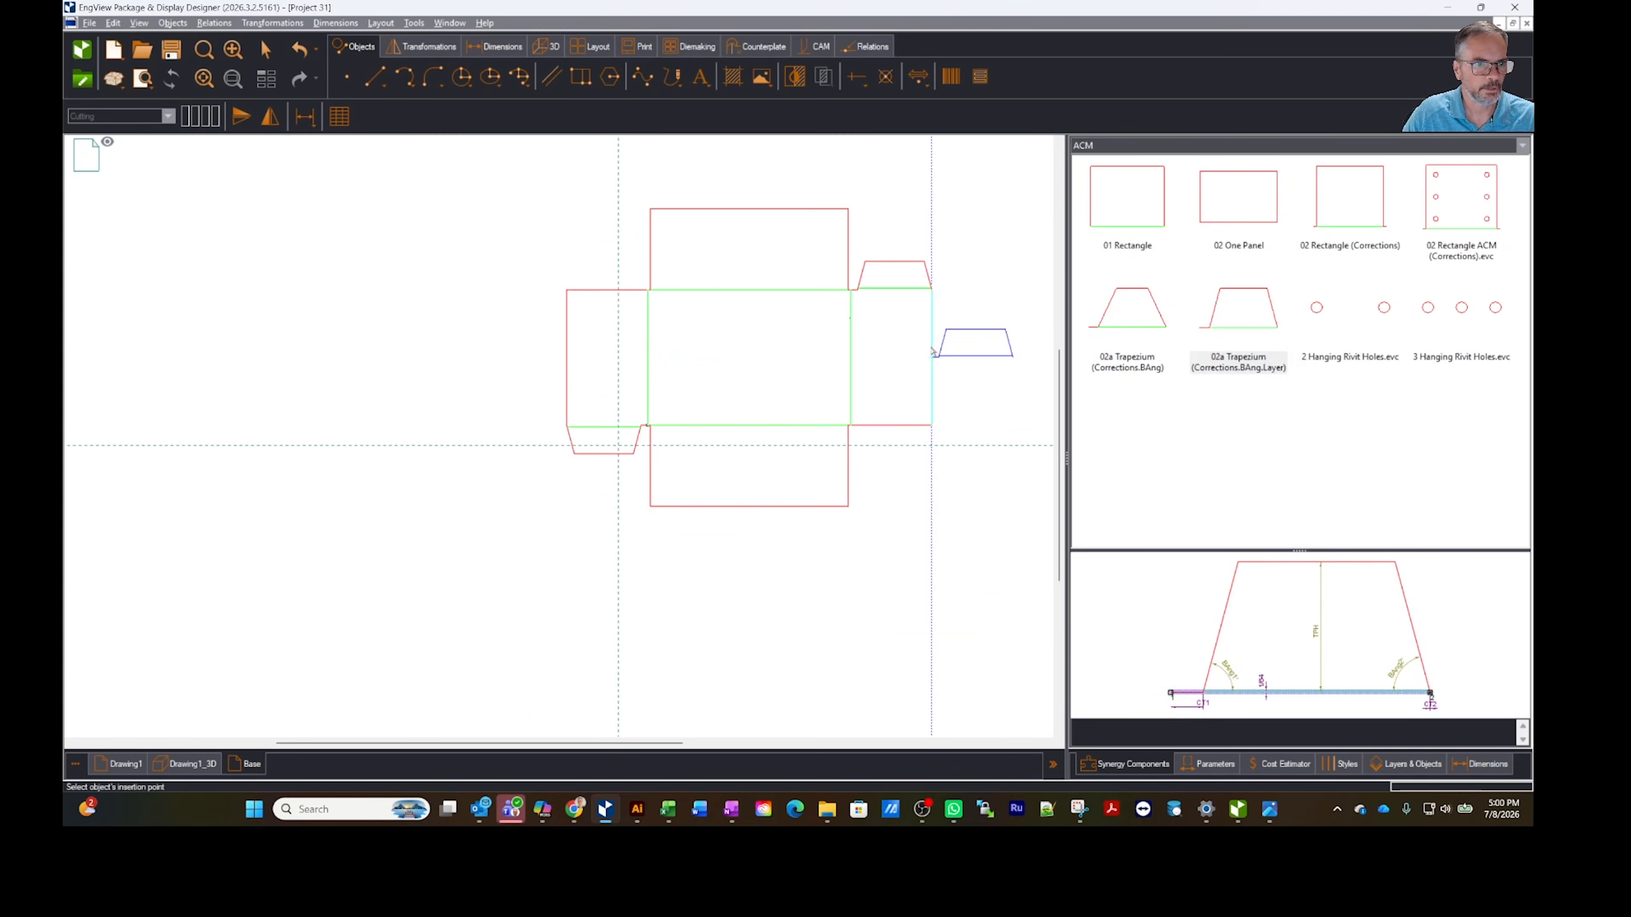
Step: Attach a mirrored 02a Trapezium flap along the right side panel's lower edge, accepting its listed parameters
left_click(273, 120)
scroll(852, 459, "up", 3)
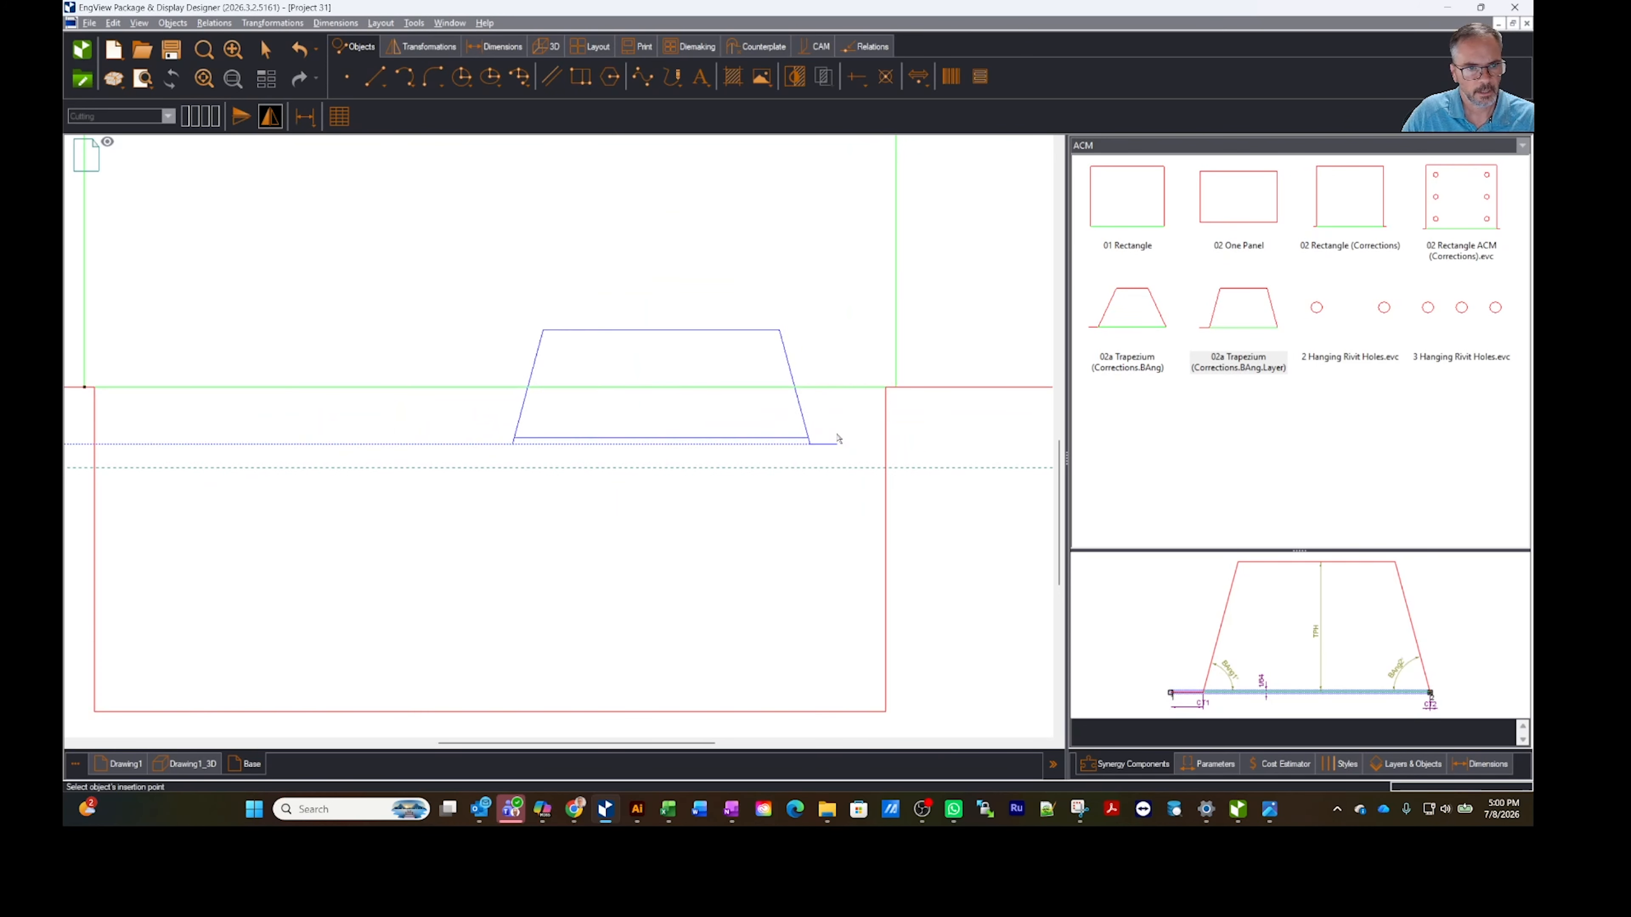
scroll(841, 257, "down", 3)
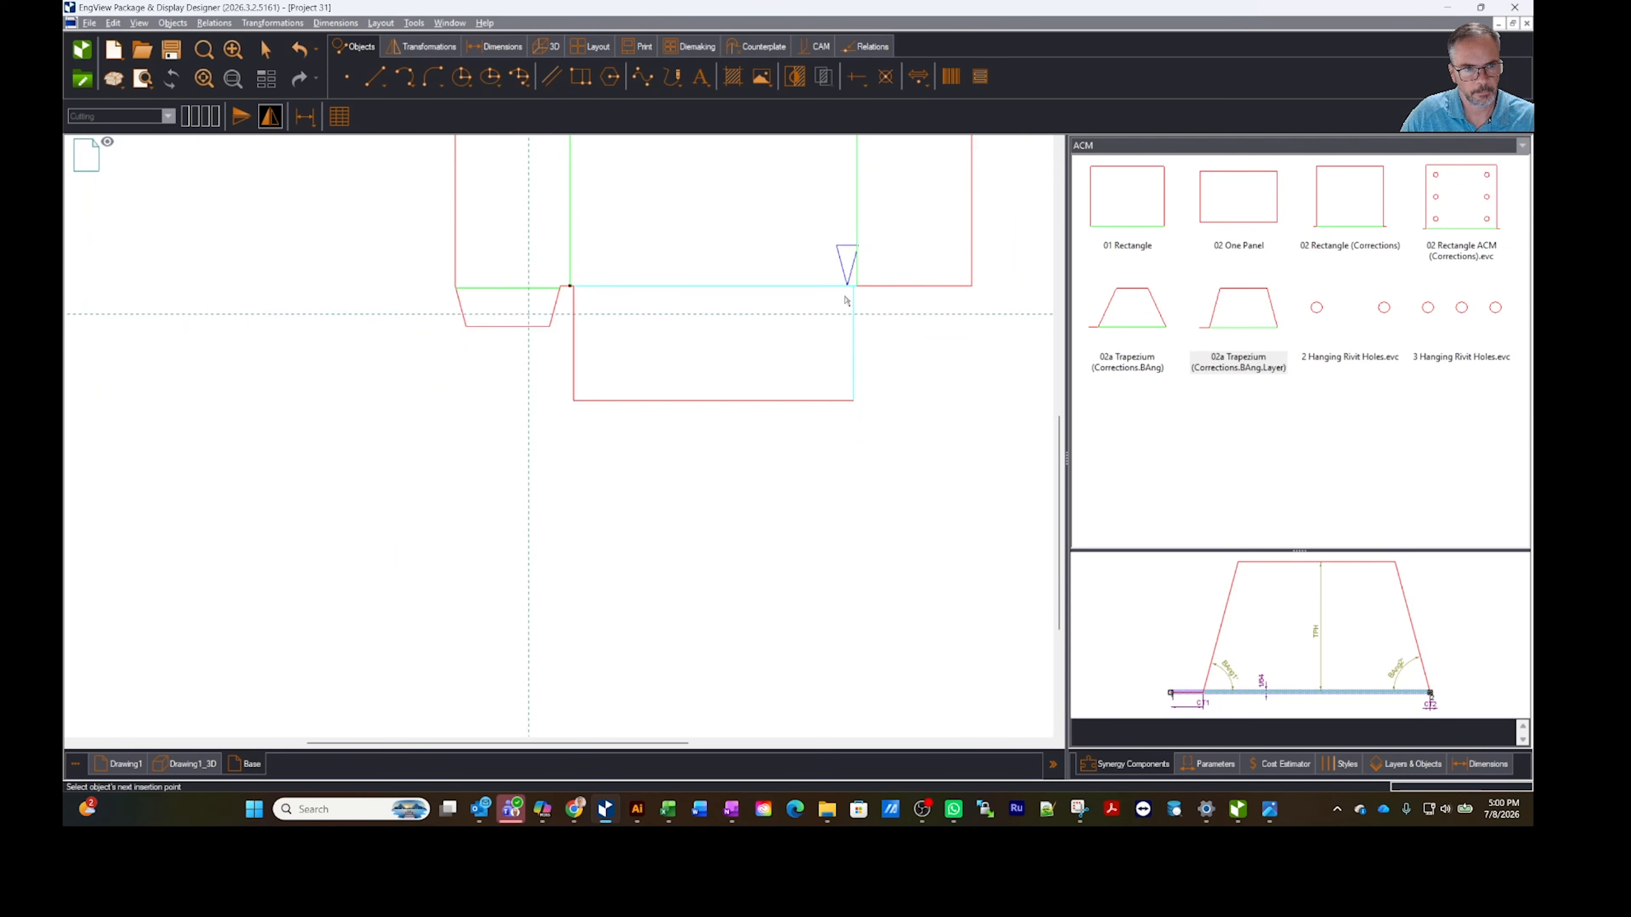
left_click(673, 257)
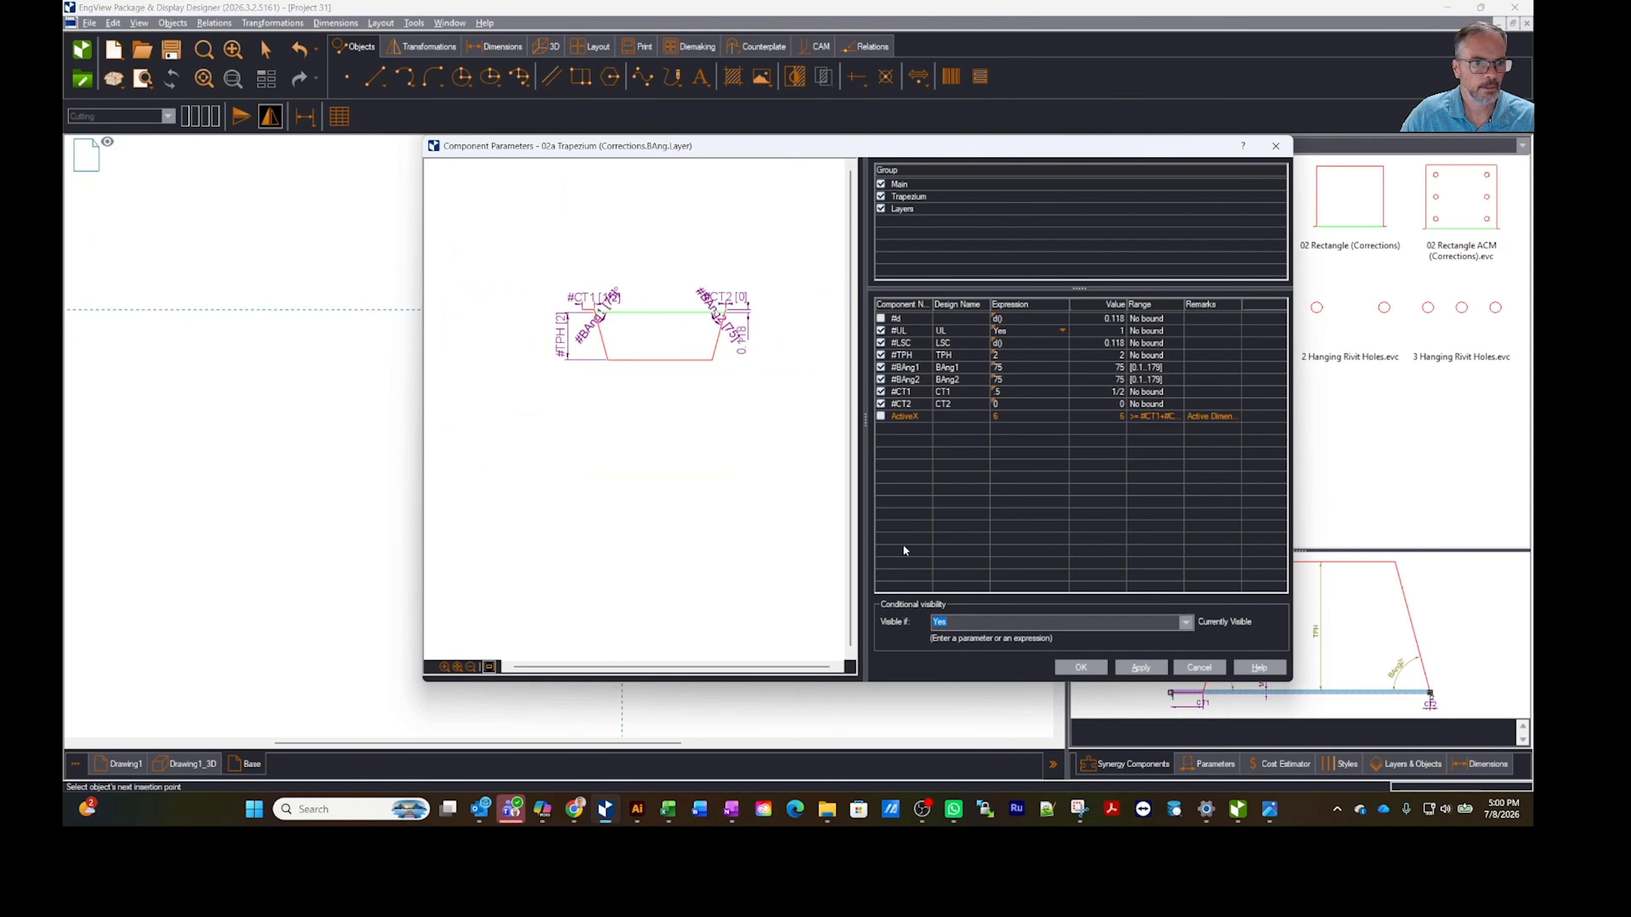
left_click(1081, 668)
Step: Attach the mirrored 02a Trapezium flap along the left side panel's upper edge and finish placing flaps
scroll(622, 313, "up", 3)
scroll(622, 313, "down", 1)
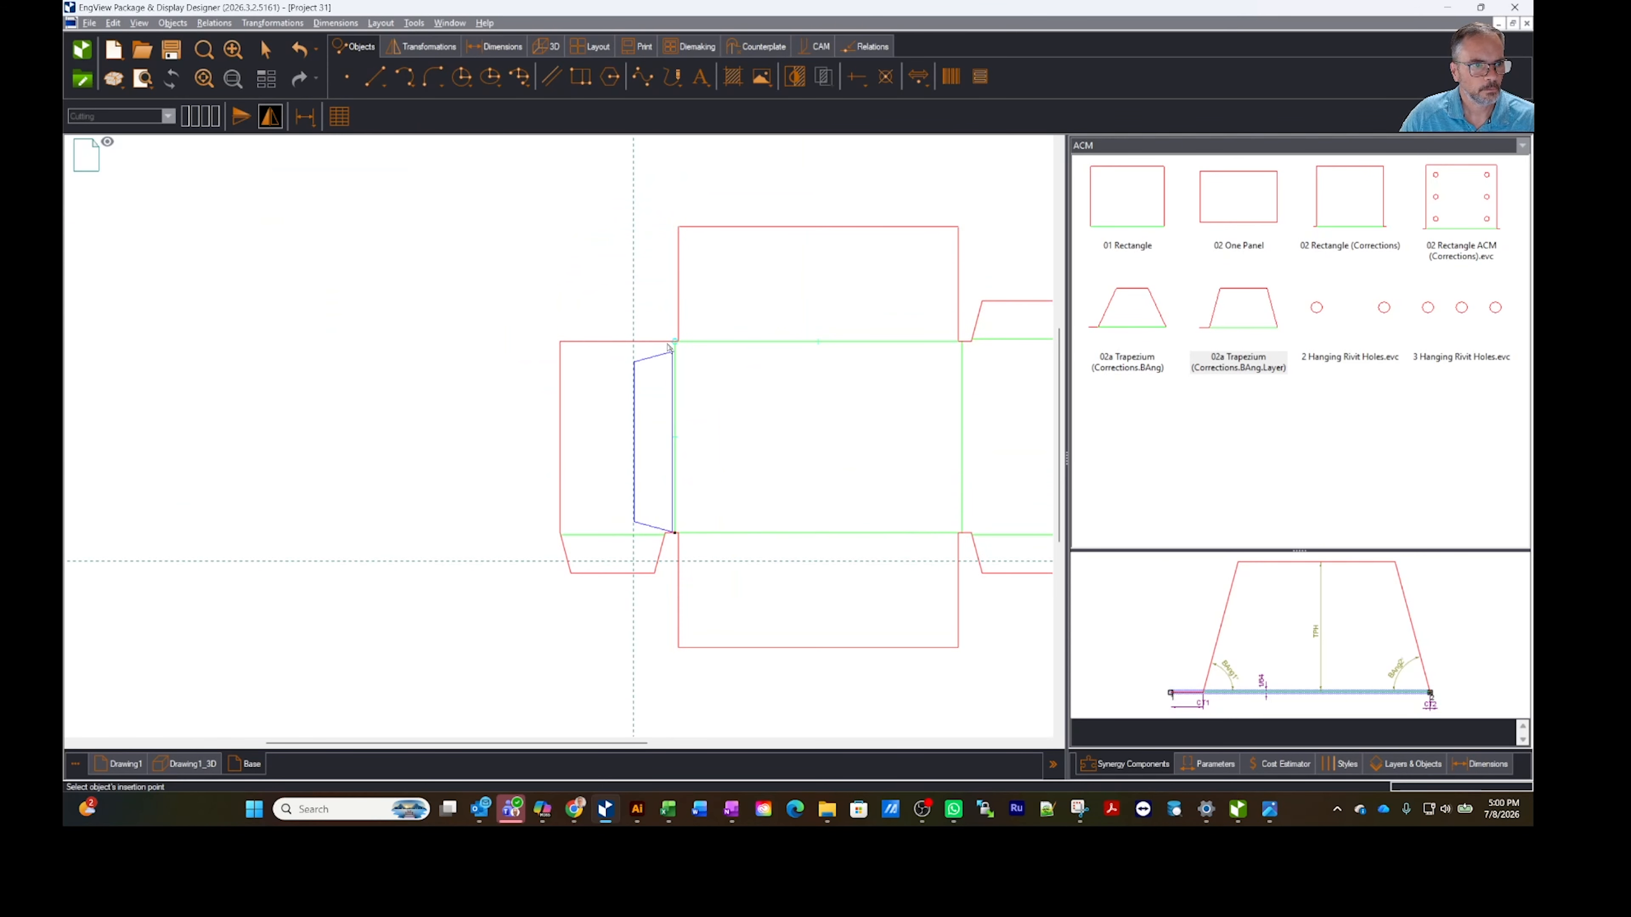
left_click(562, 346)
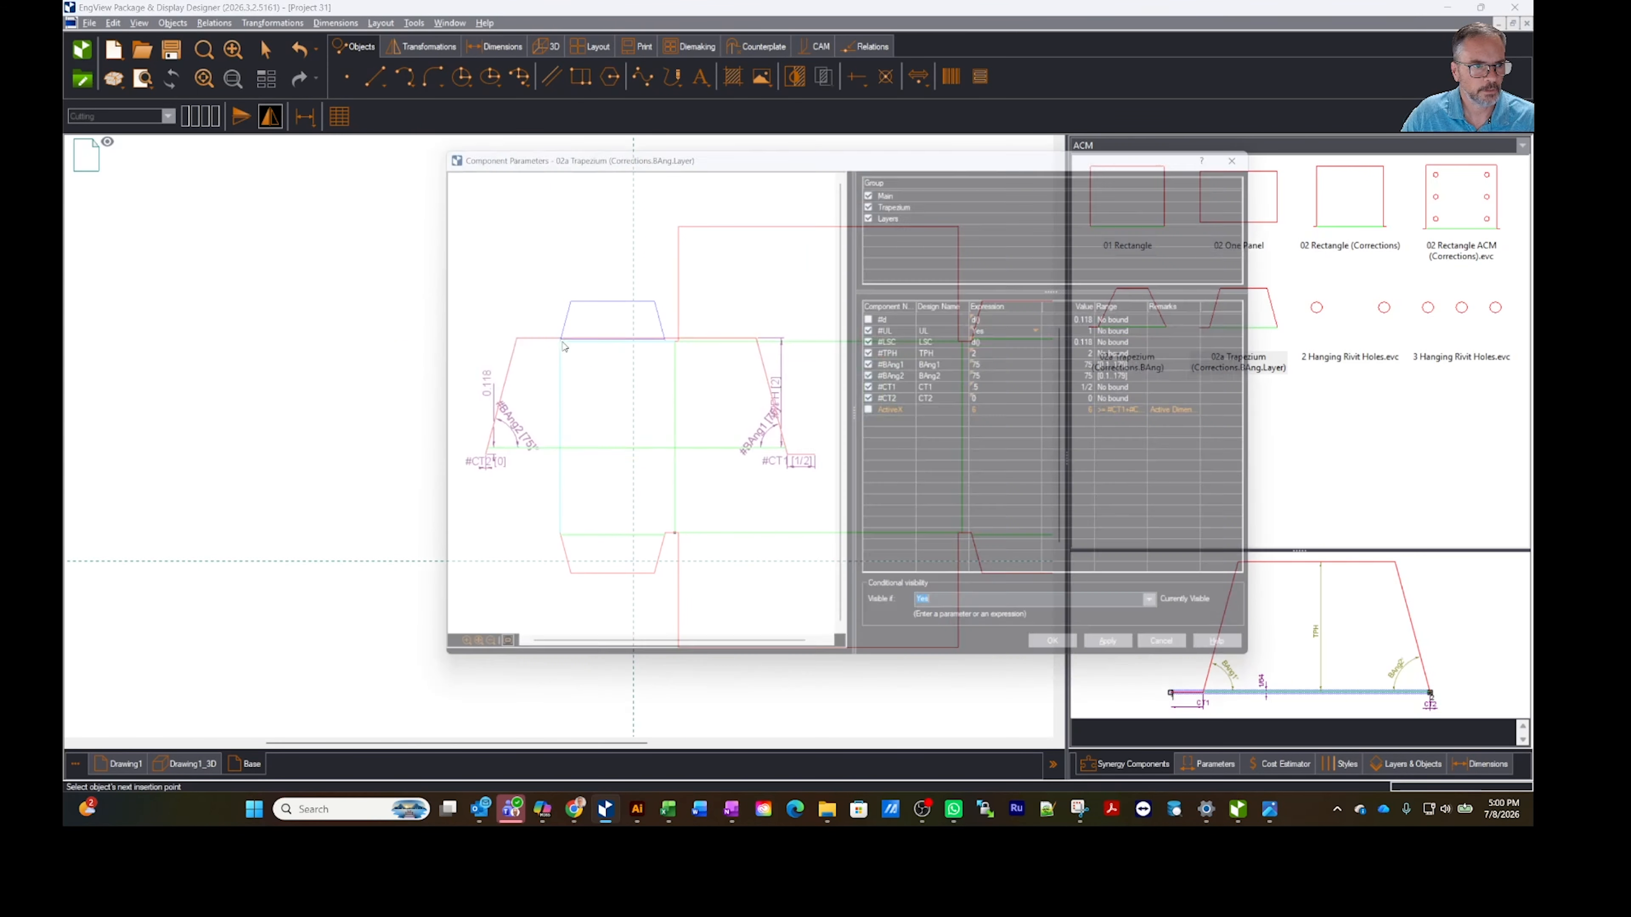
left_click(1081, 668)
scroll(663, 341, "up", 4)
scroll(660, 355, "down", 5)
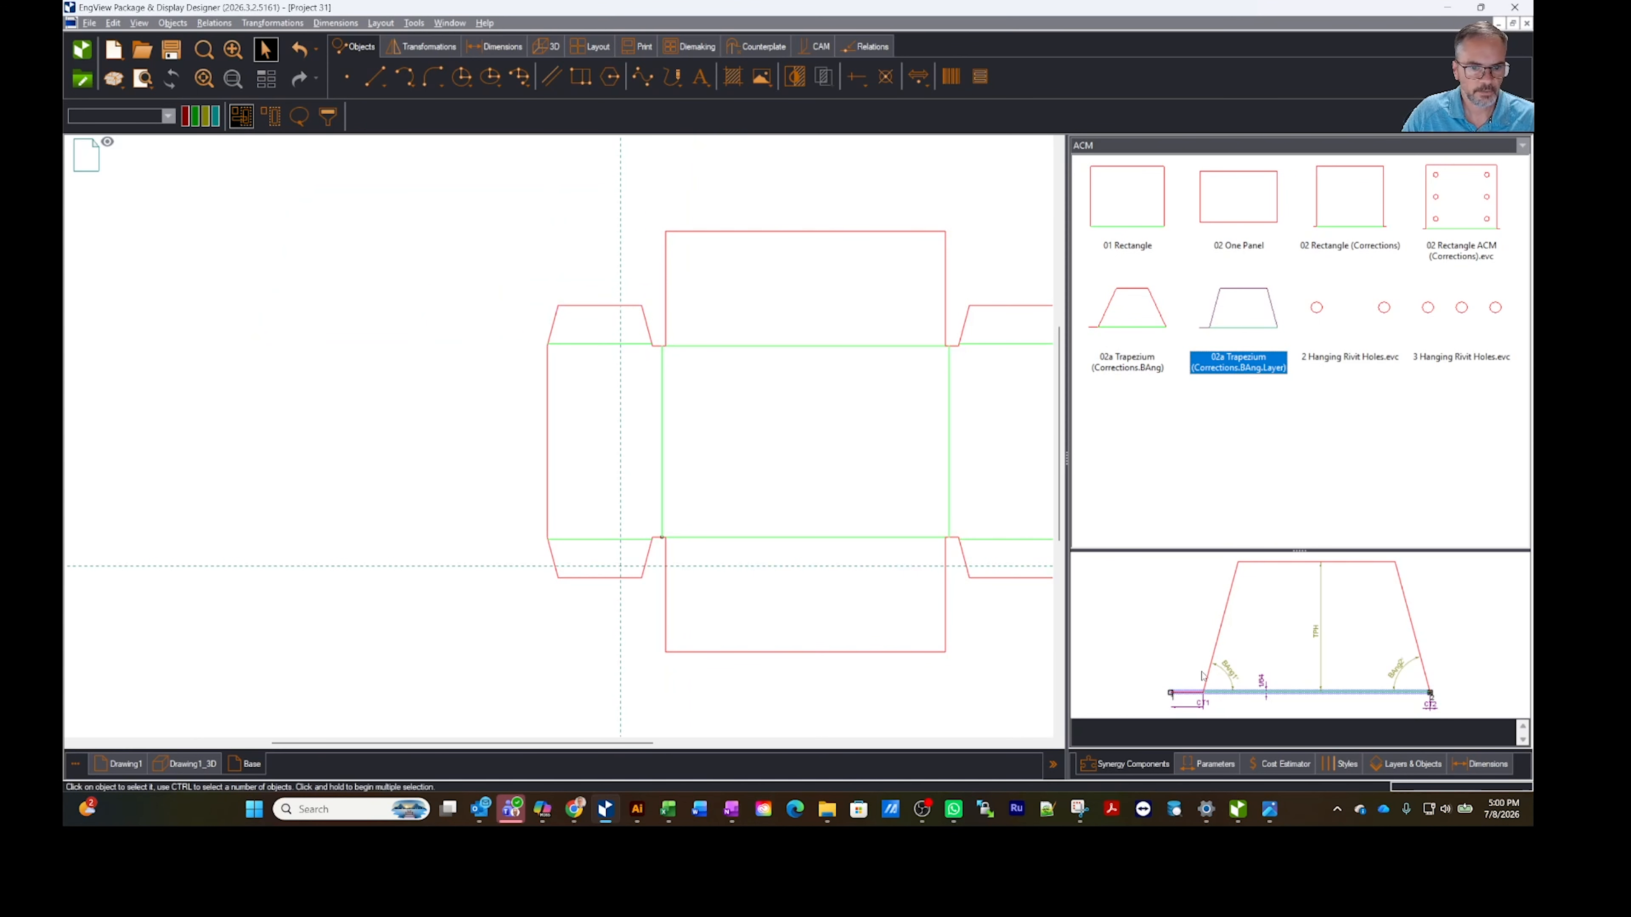
Step: Set the panel parameter PC1 to .5 so the narrower end panels match the CT1 offset of the flaps
left_click_drag(488, 744, 548, 745)
scroll(799, 545, "up", 4)
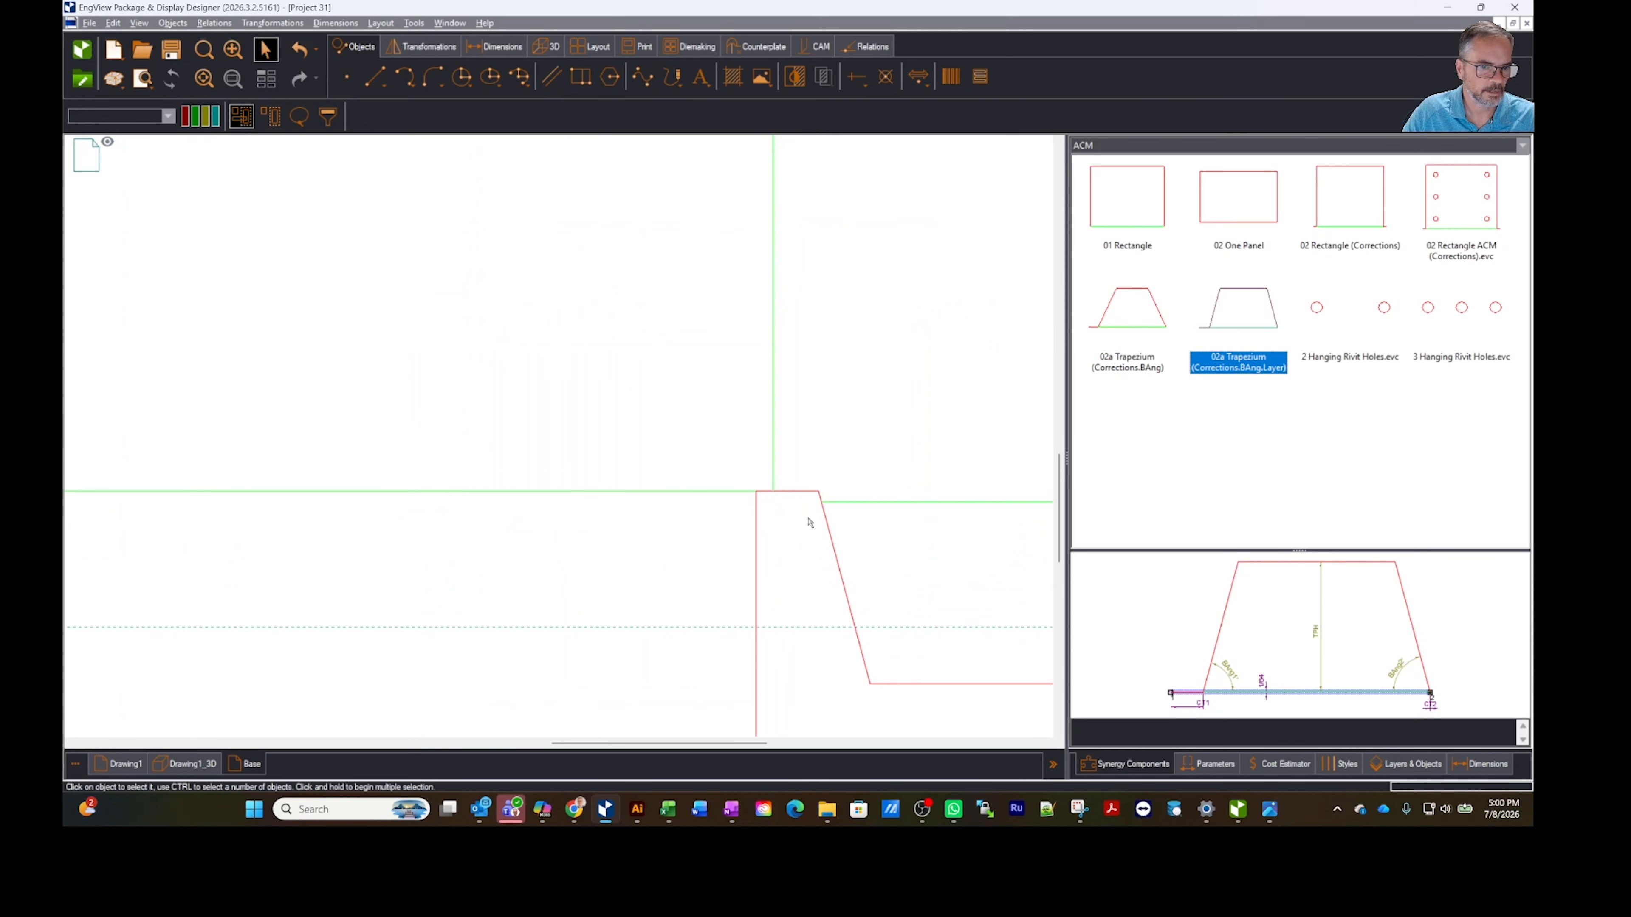
left_click(1207, 764)
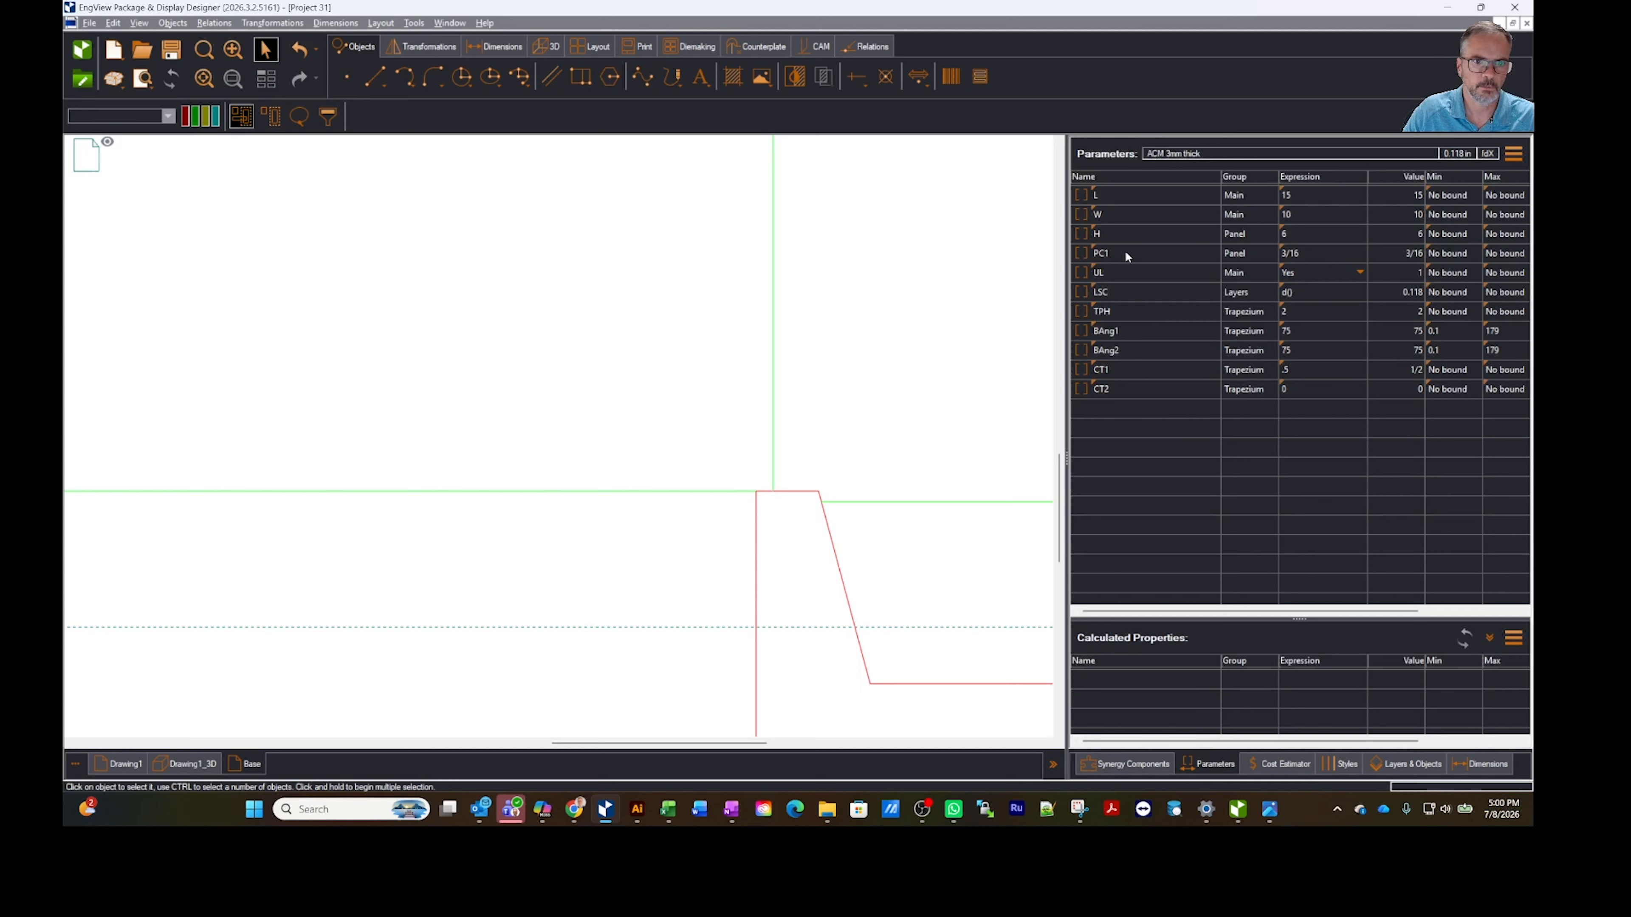
double_click(1330, 254)
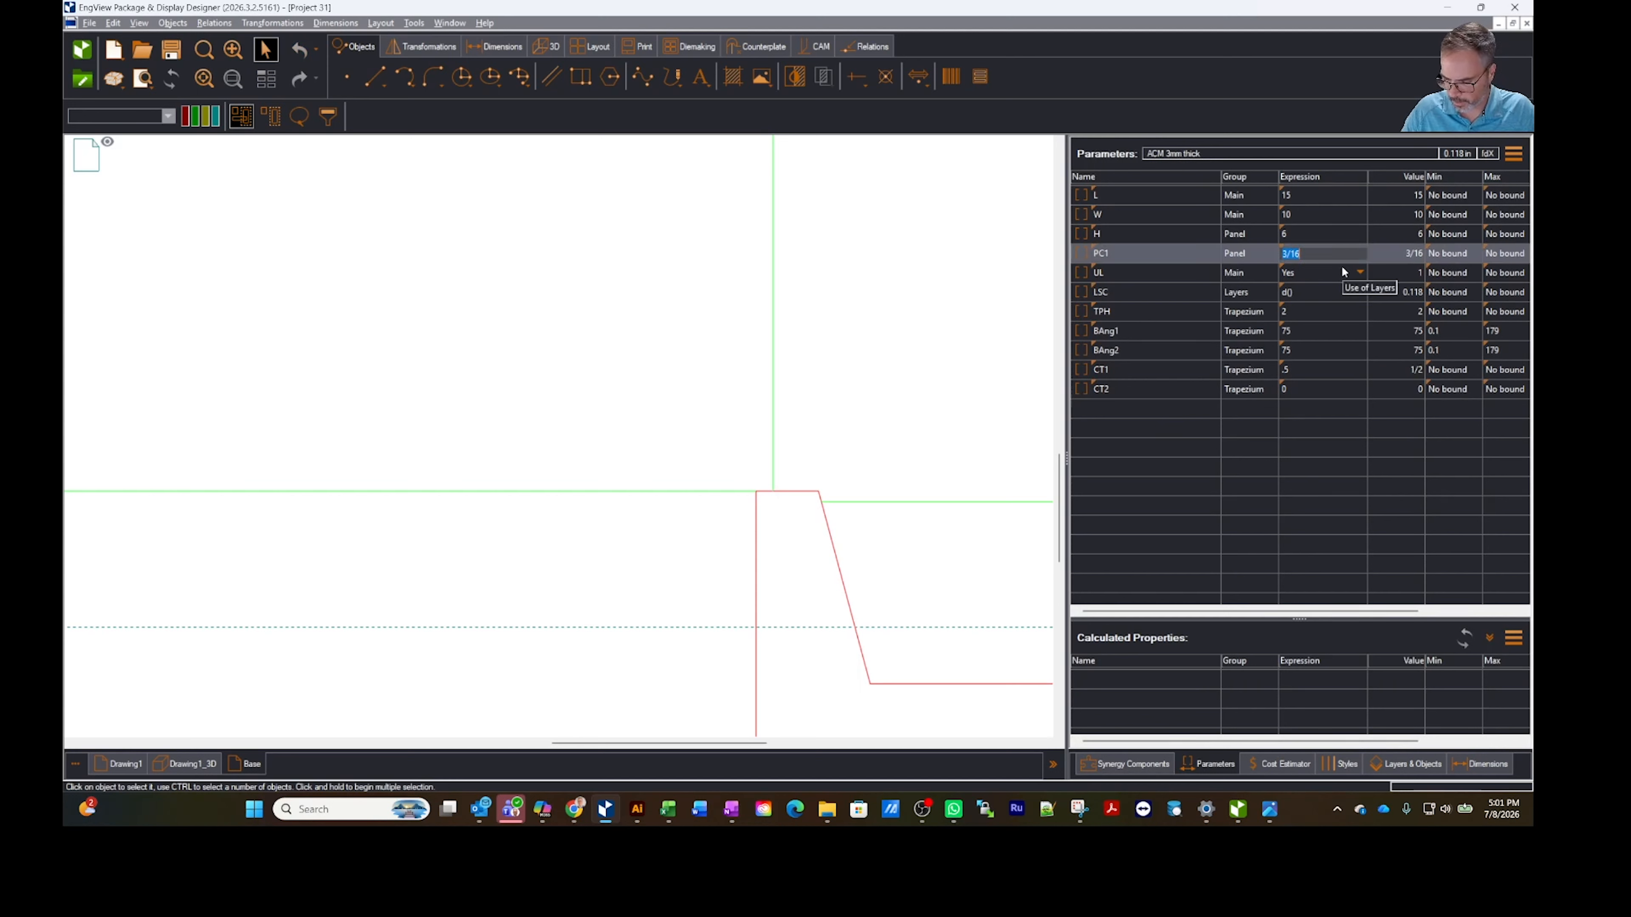
type("2")
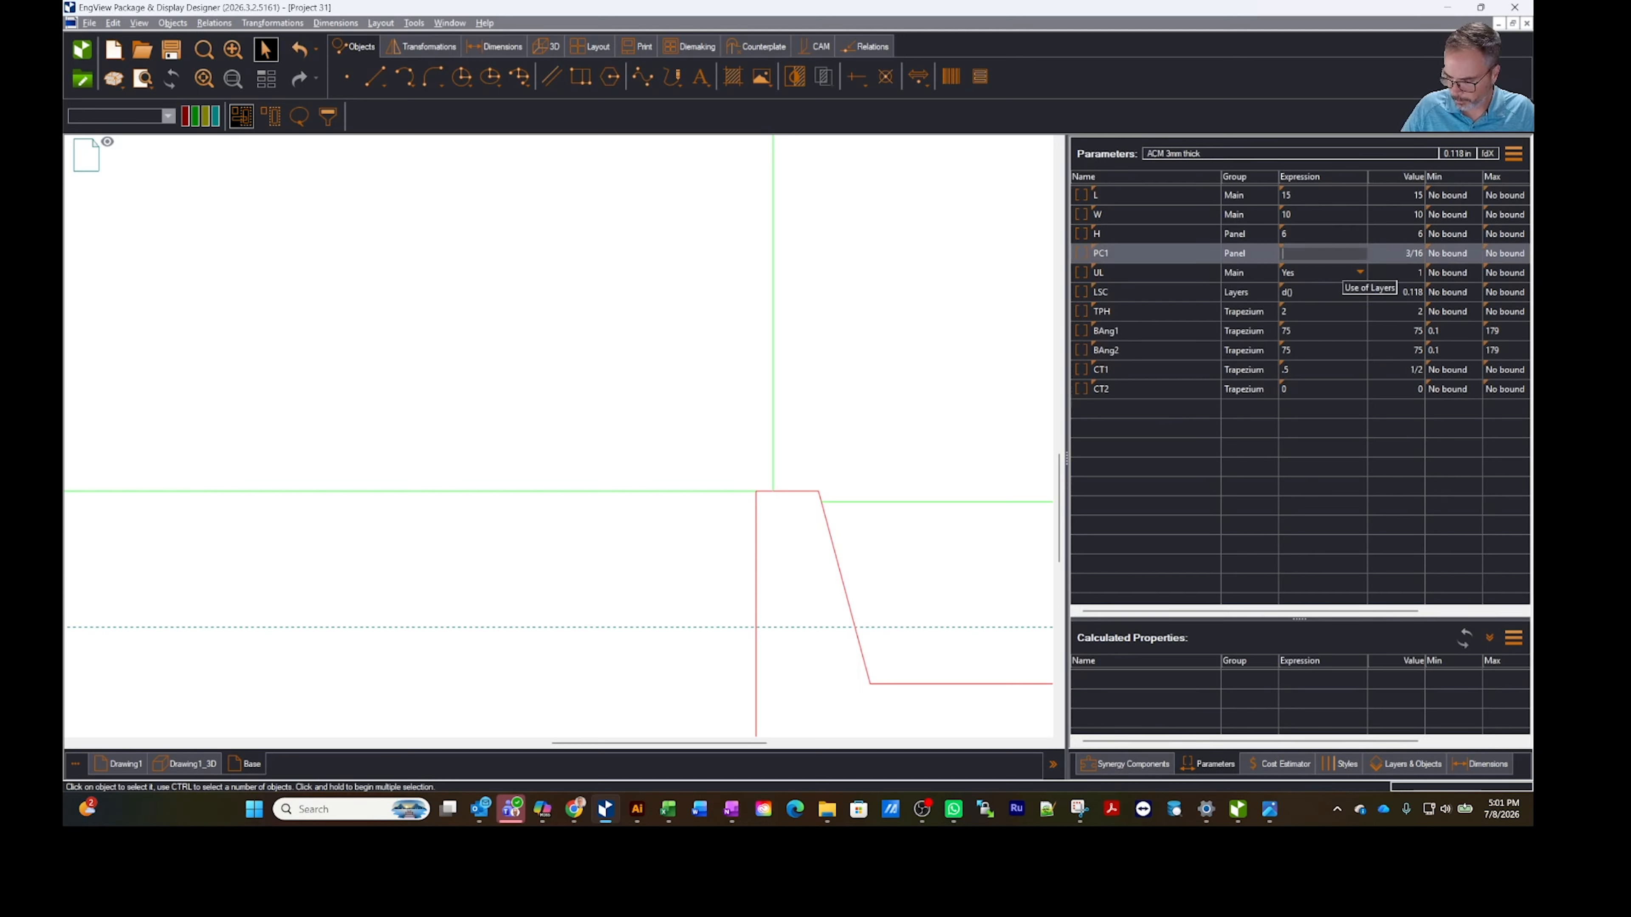
key("Return")
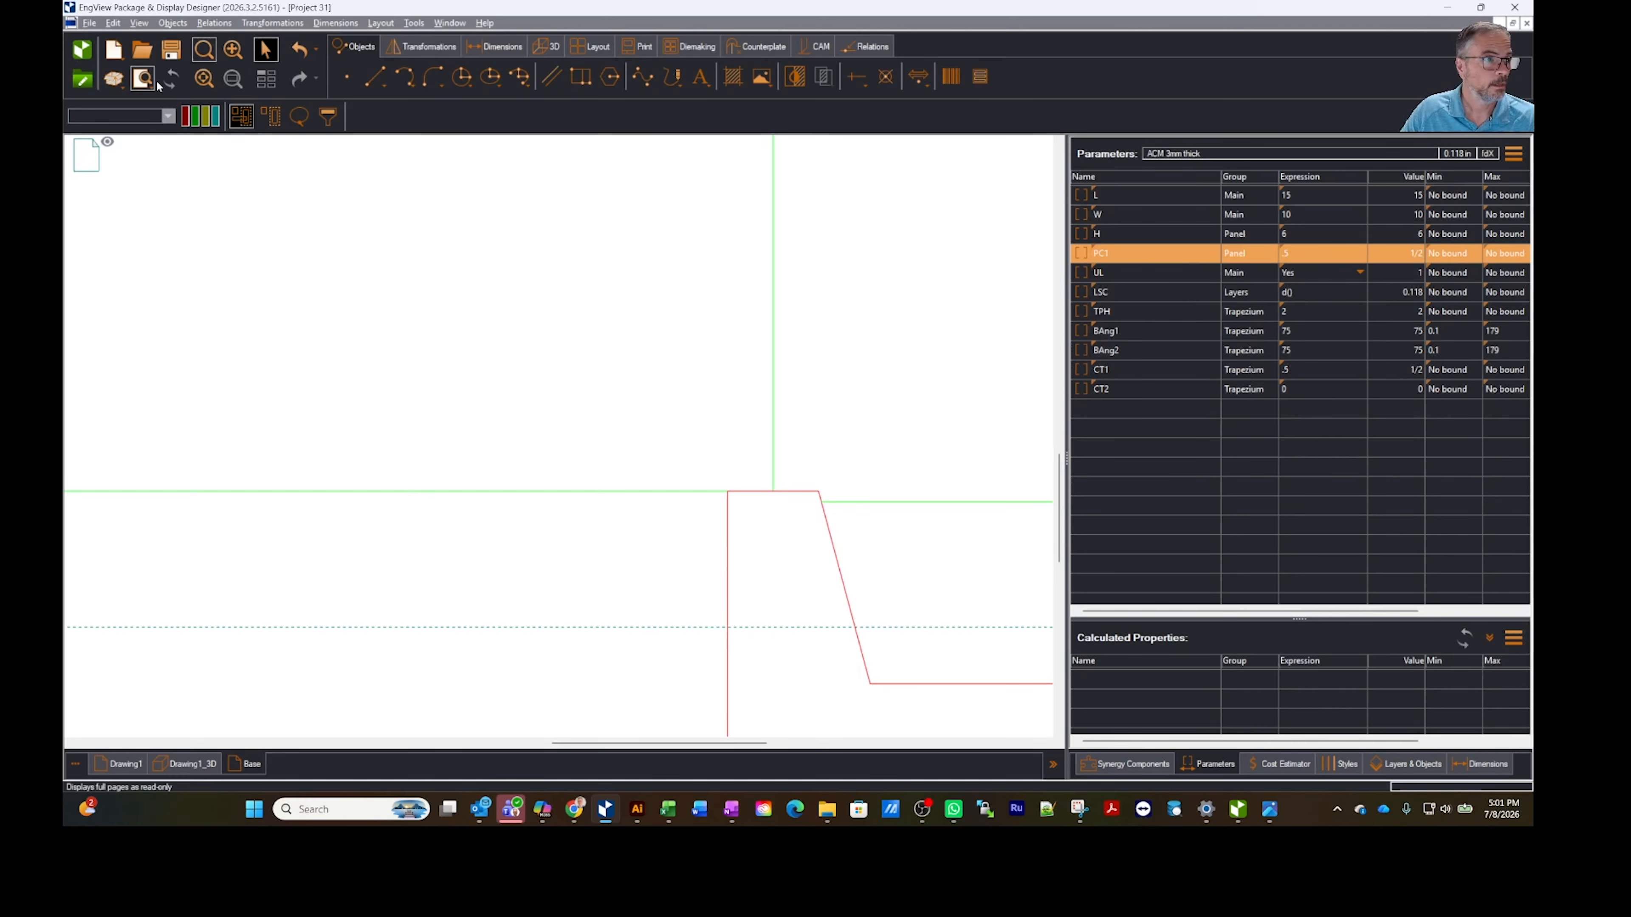
left_click(224, 52)
scroll(545, 435, "down", 1)
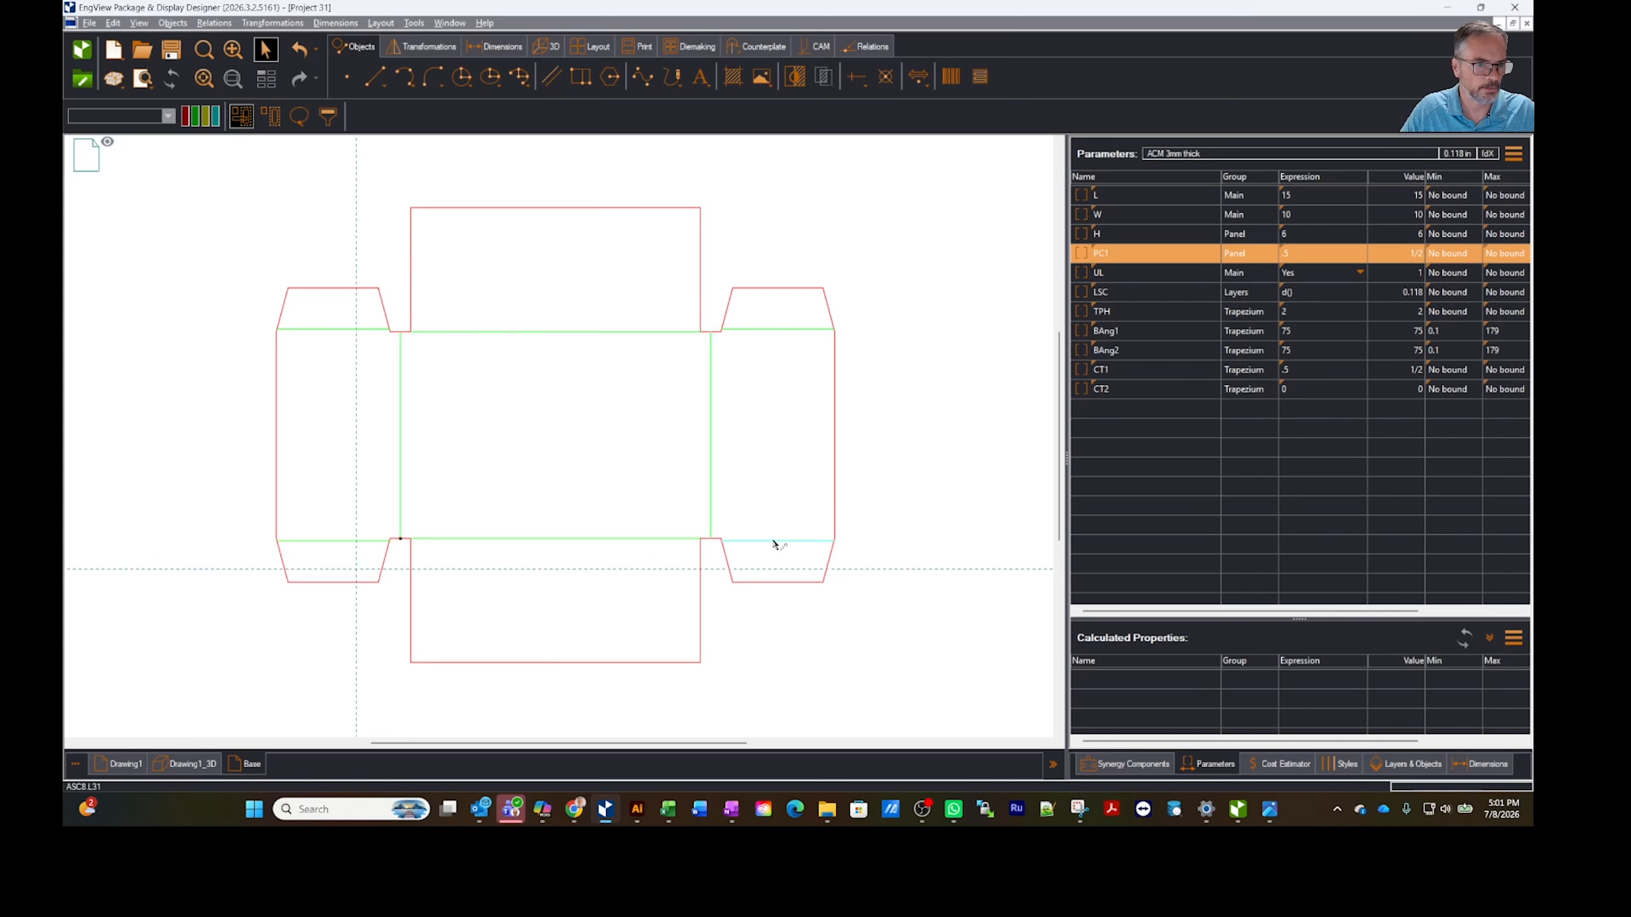
left_click_drag(340, 400, 757, 506)
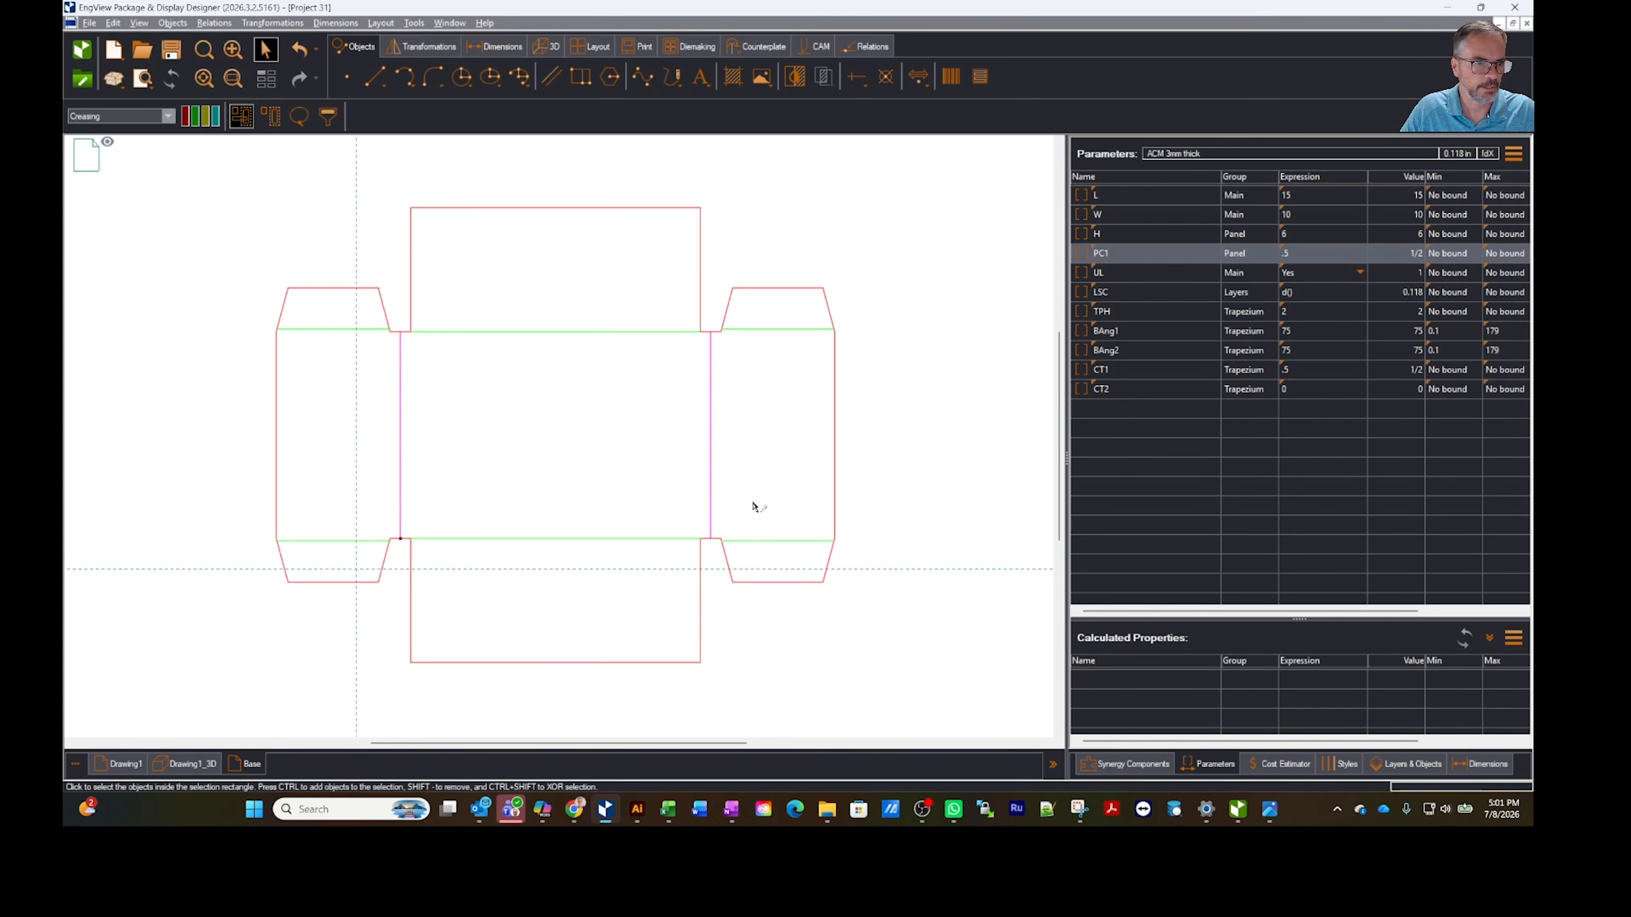
left_click_drag(510, 303, 597, 571)
left_click_drag(772, 322, 790, 578)
left_click_drag(307, 316, 370, 552)
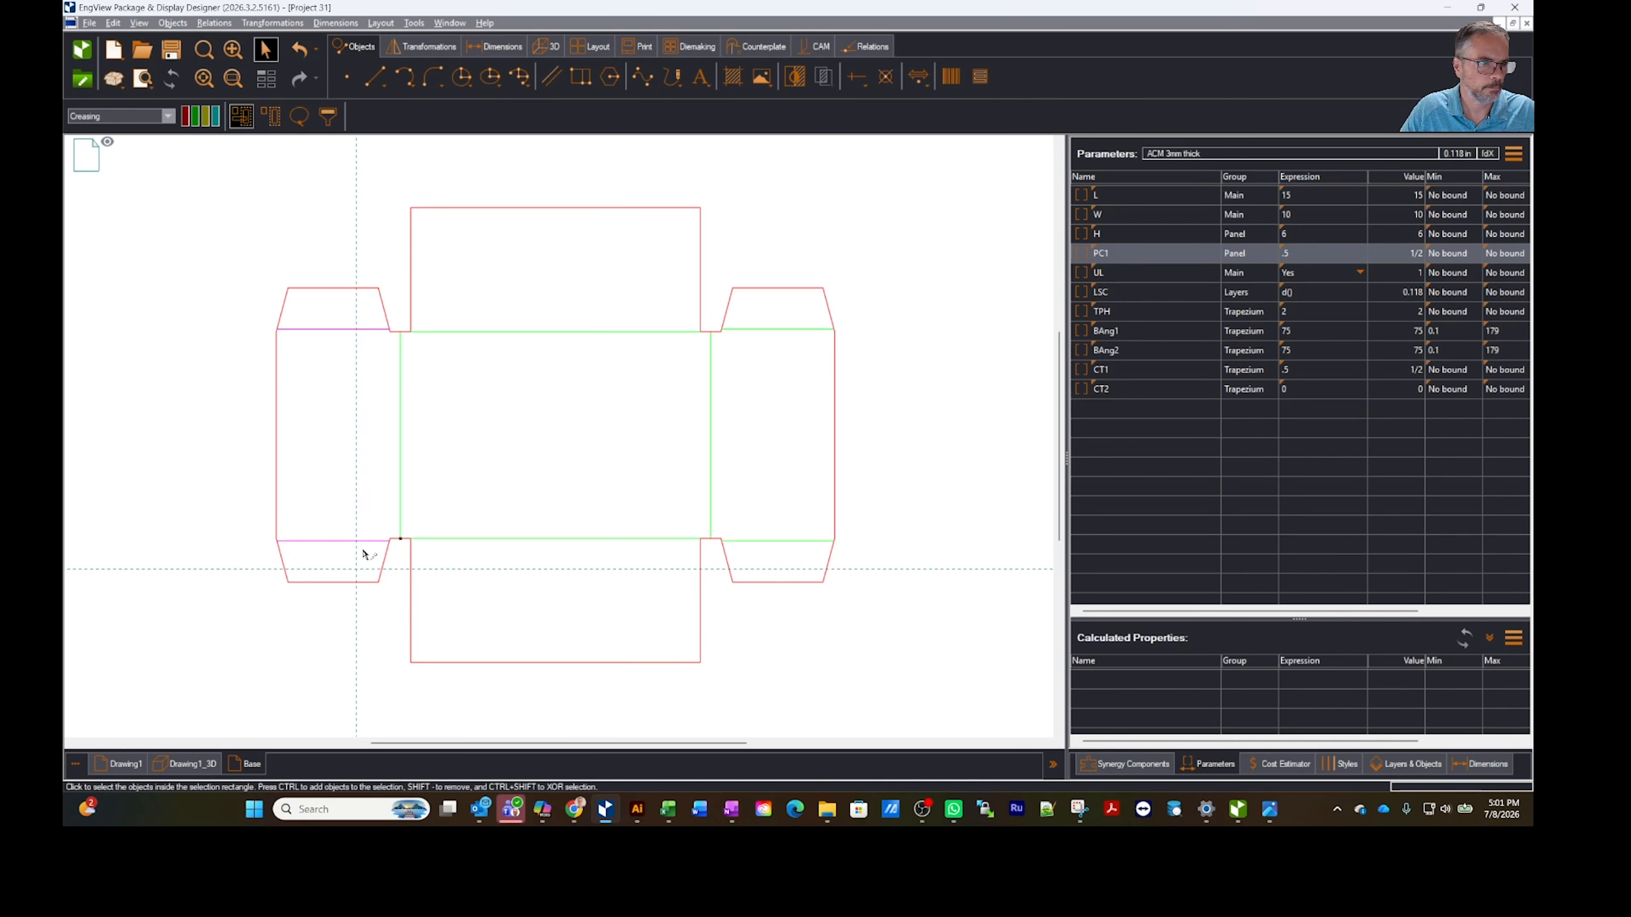
left_click(489, 391)
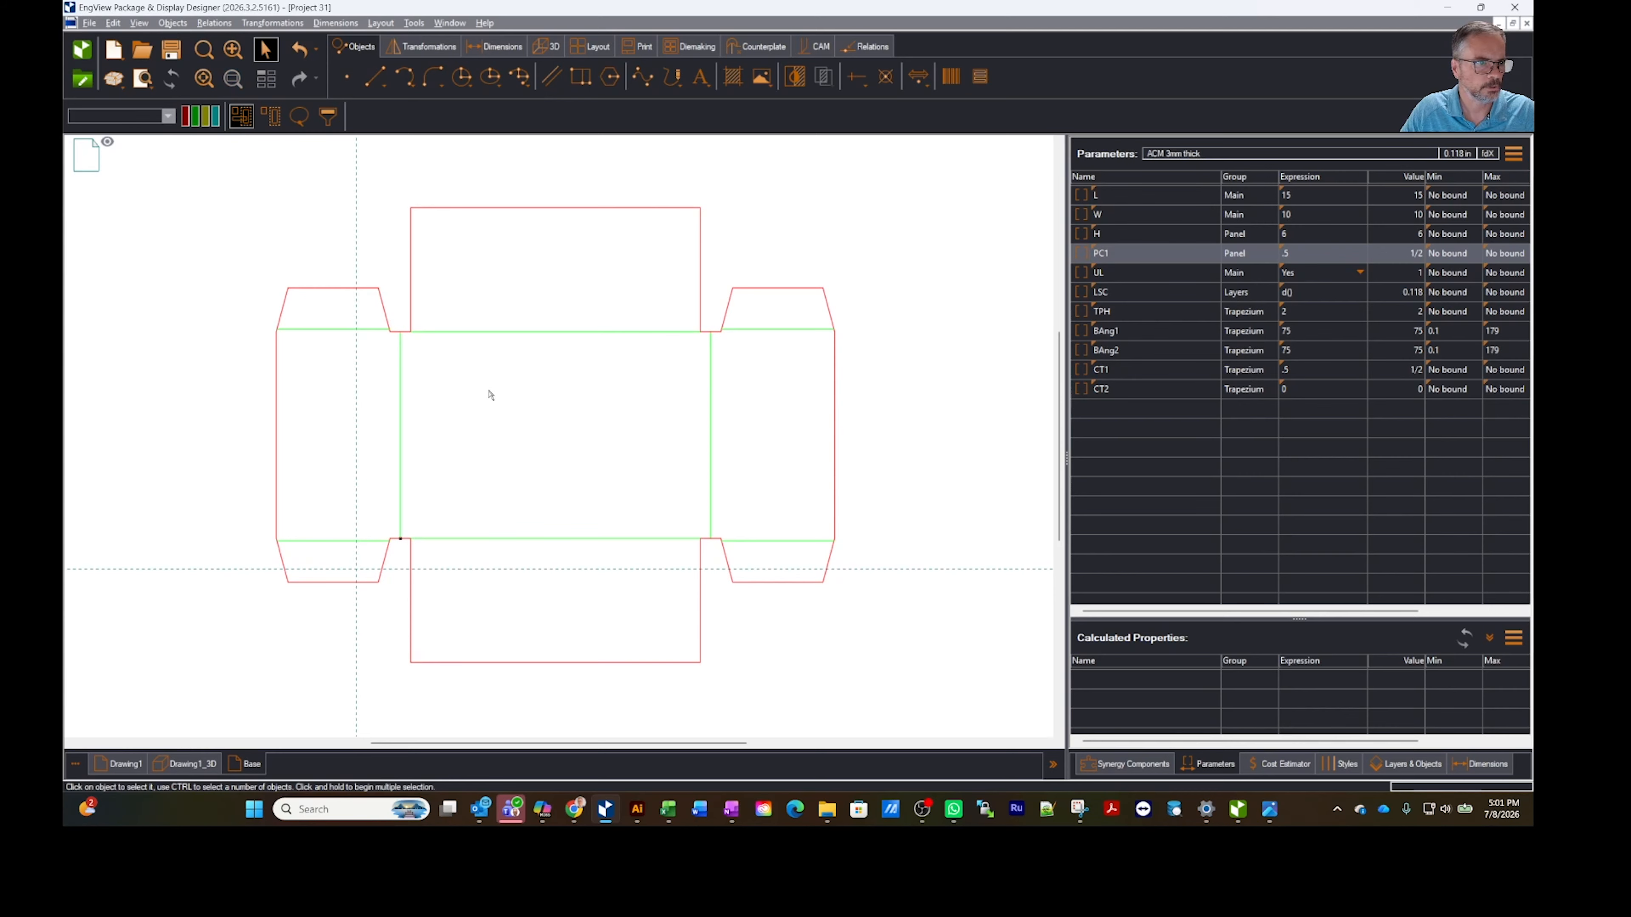
Step: Change all eight creasing lines, the four around the base and the four at the trapezium flaps, to V-Cut
left_click(353, 331)
left_click(399, 392, "ctrl")
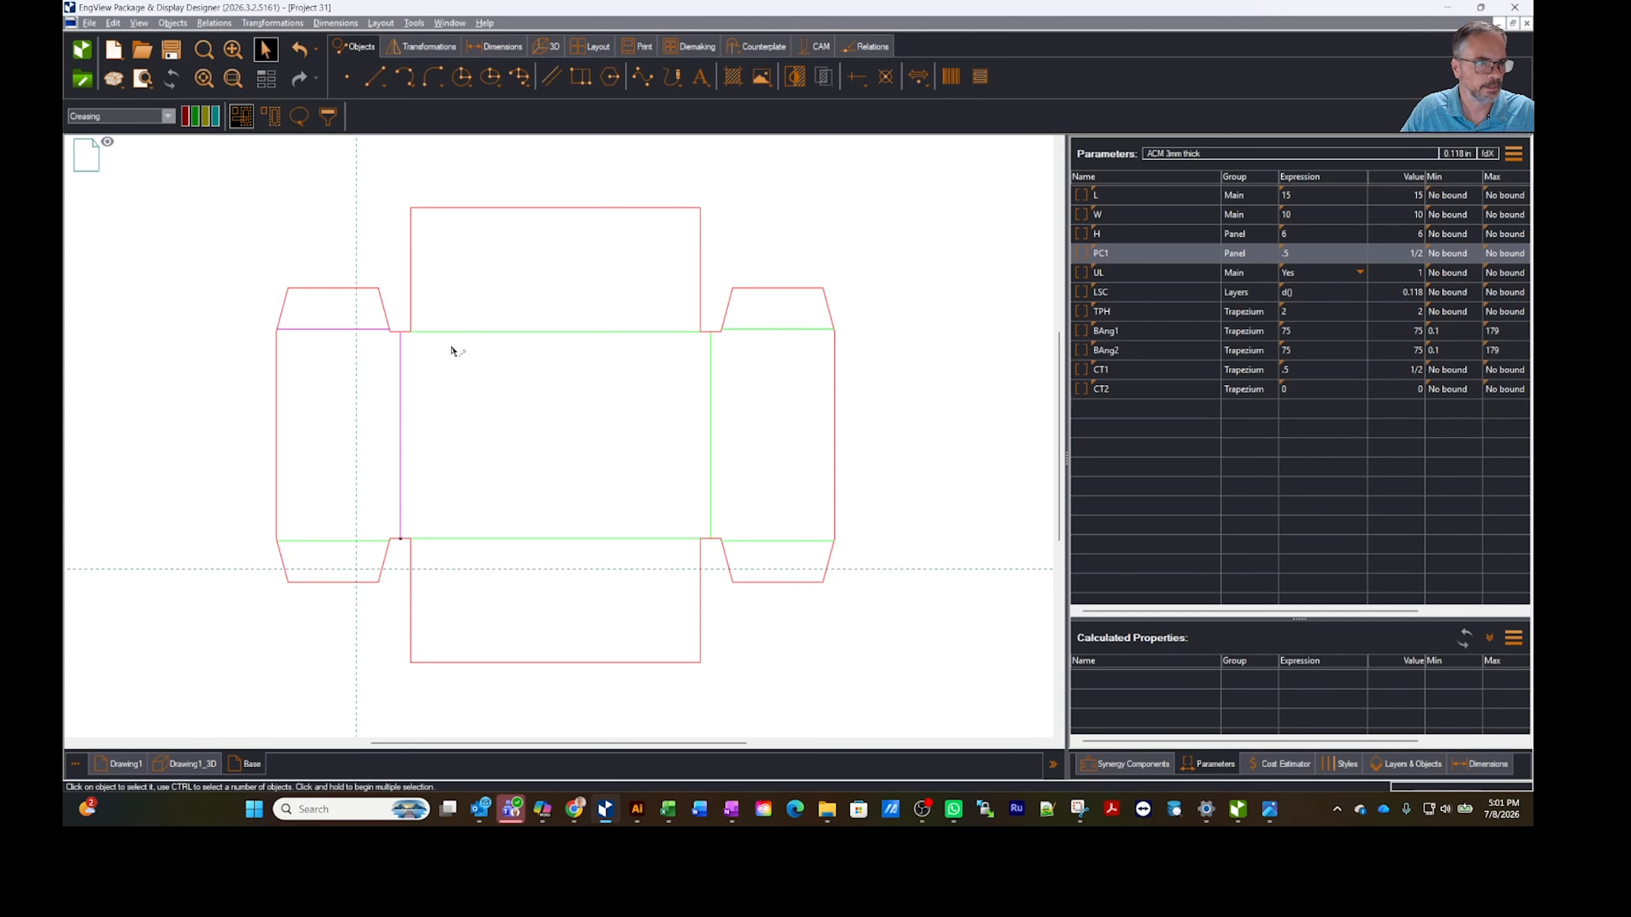
left_click(467, 333, "ctrl")
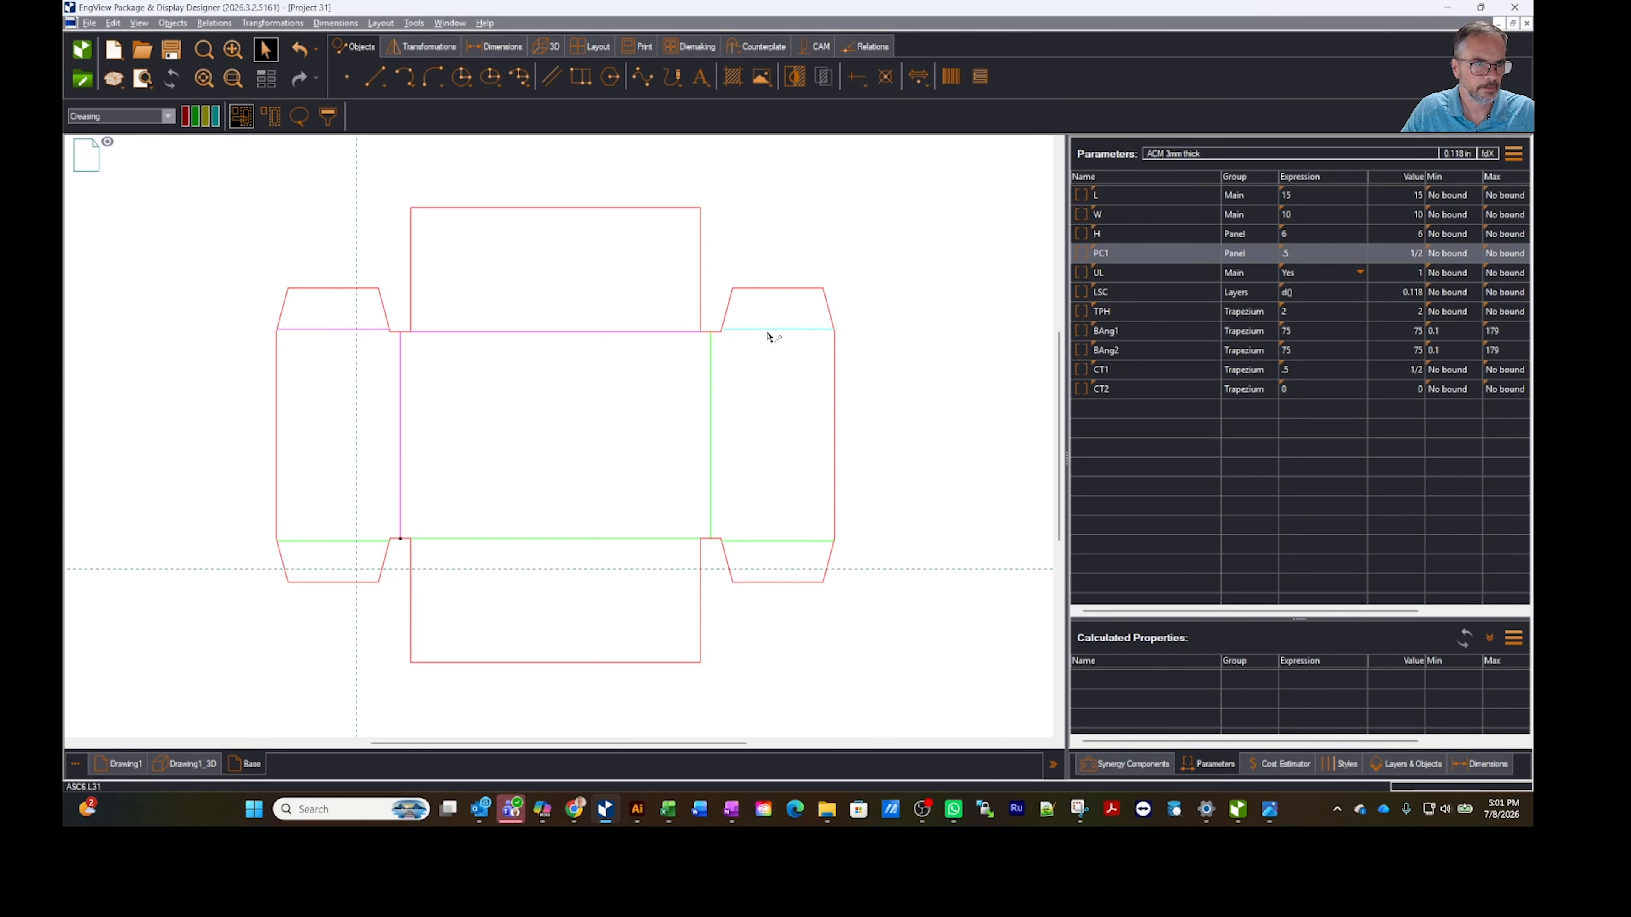
left_click(710, 412, "ctrl")
double_click(764, 543)
left_click(303, 397)
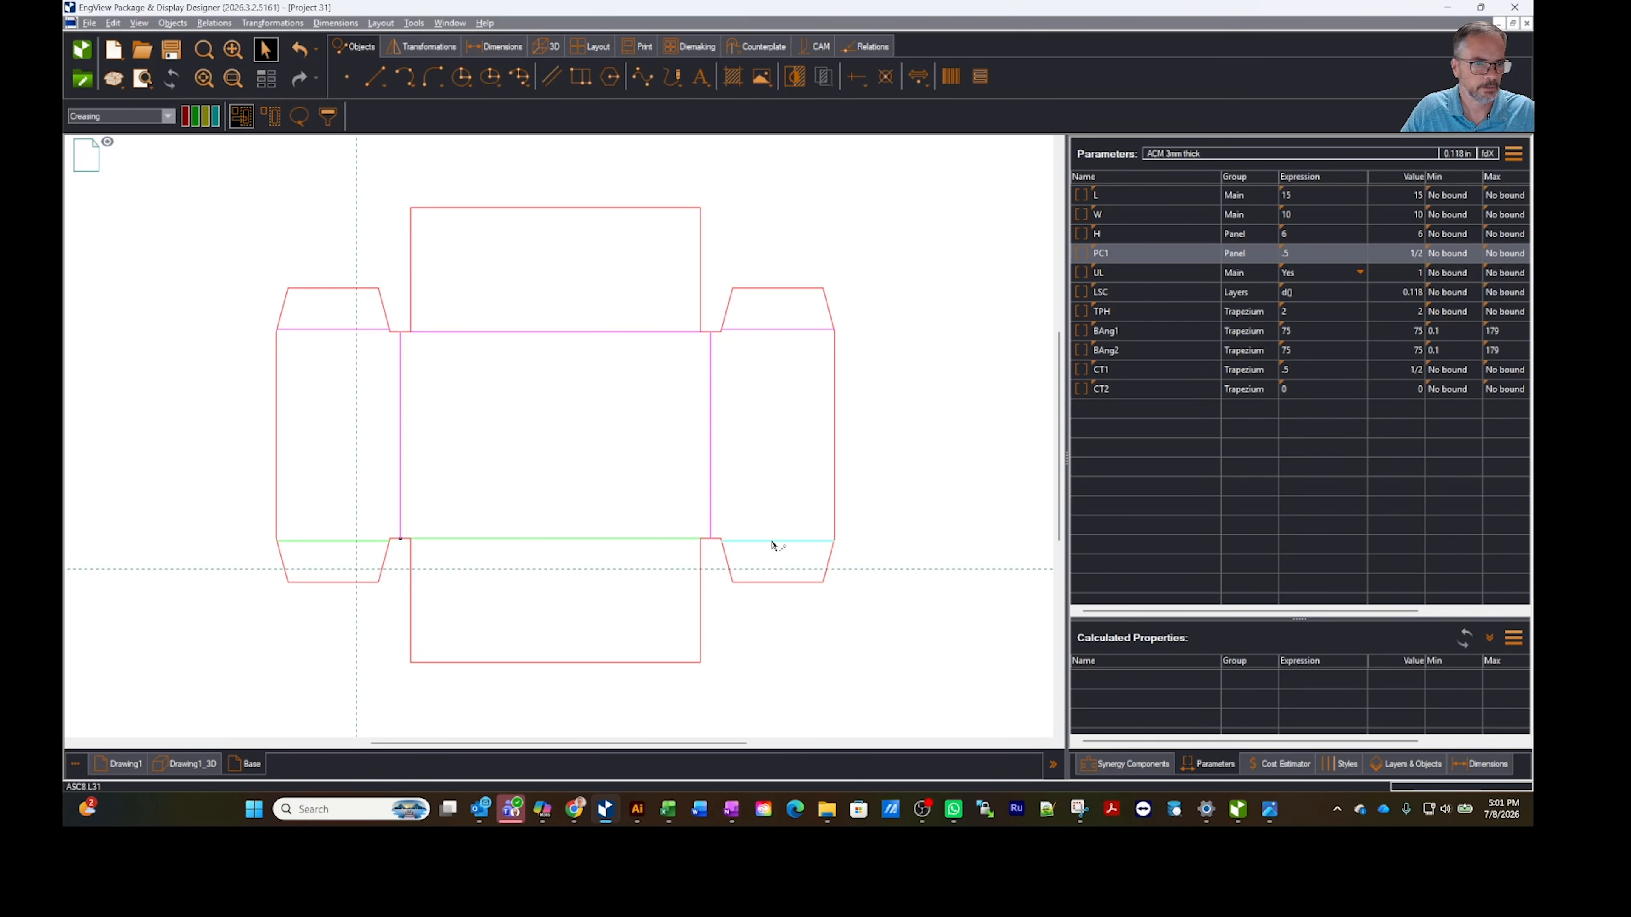
left_click(733, 541, "ctrl")
left_click(464, 538, "ctrl")
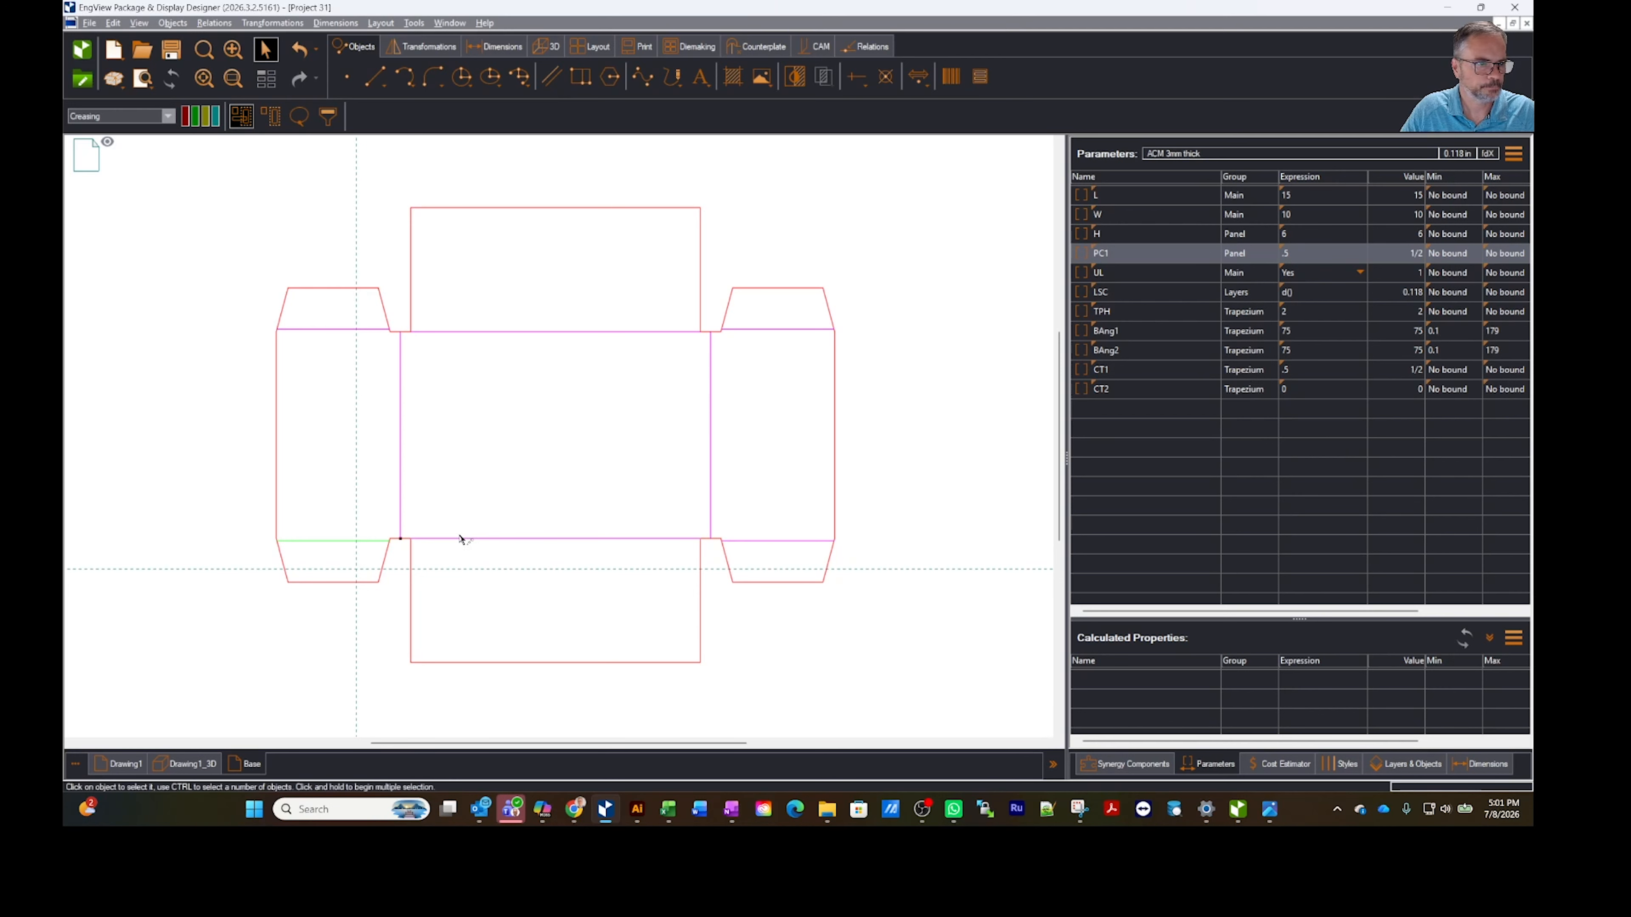
left_click(341, 543, "ctrl")
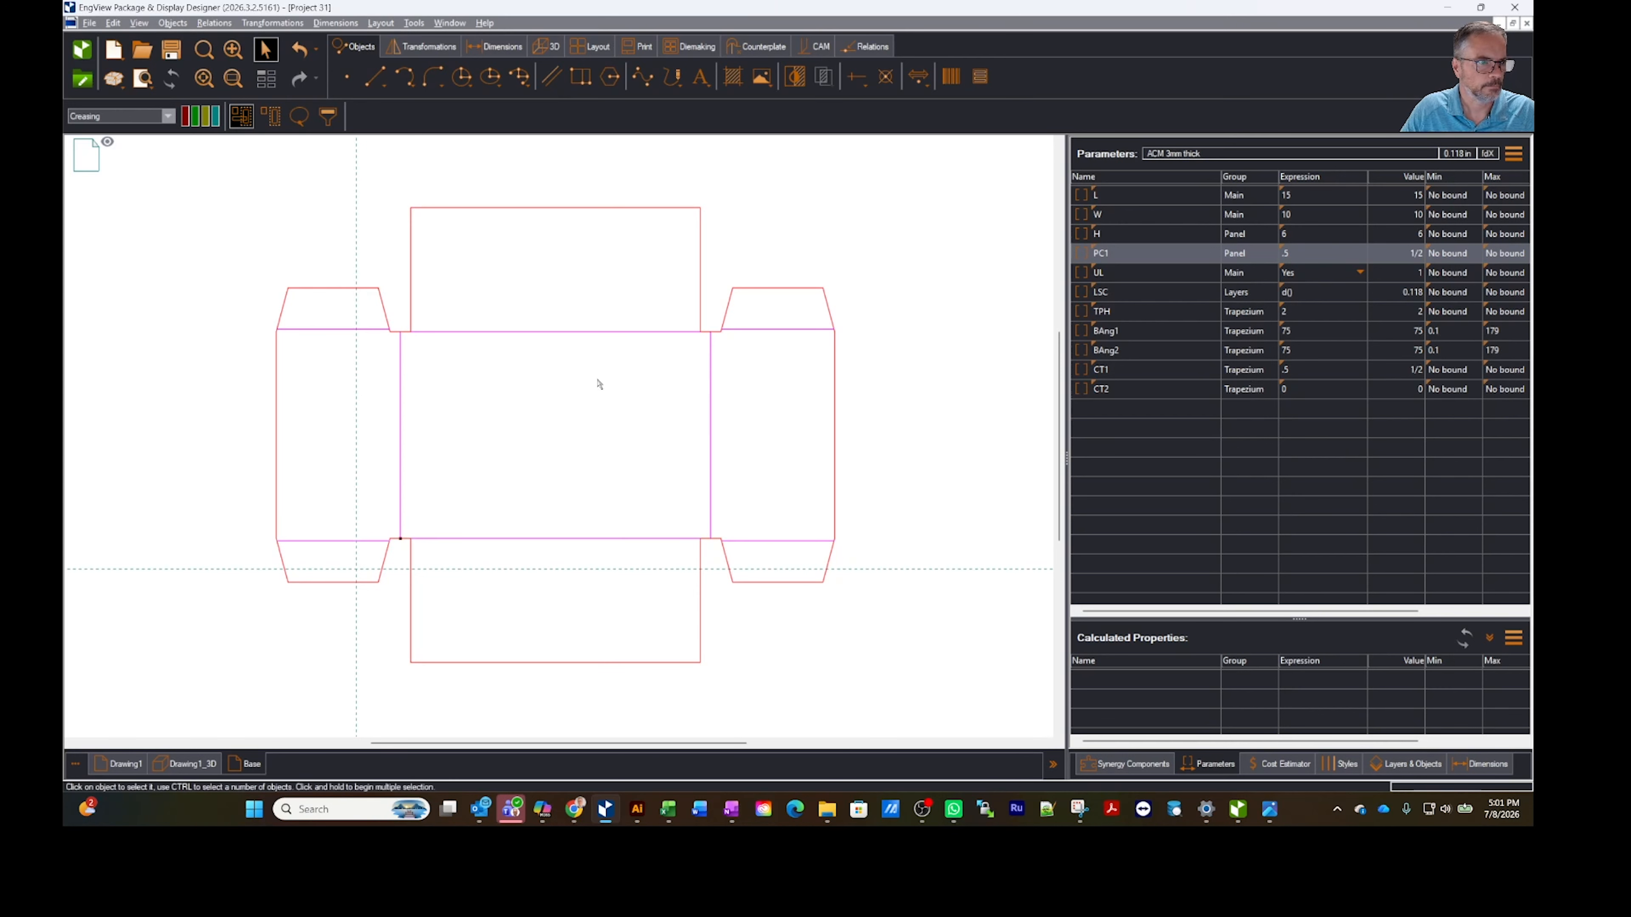
left_click(192, 122)
left_click(201, 154)
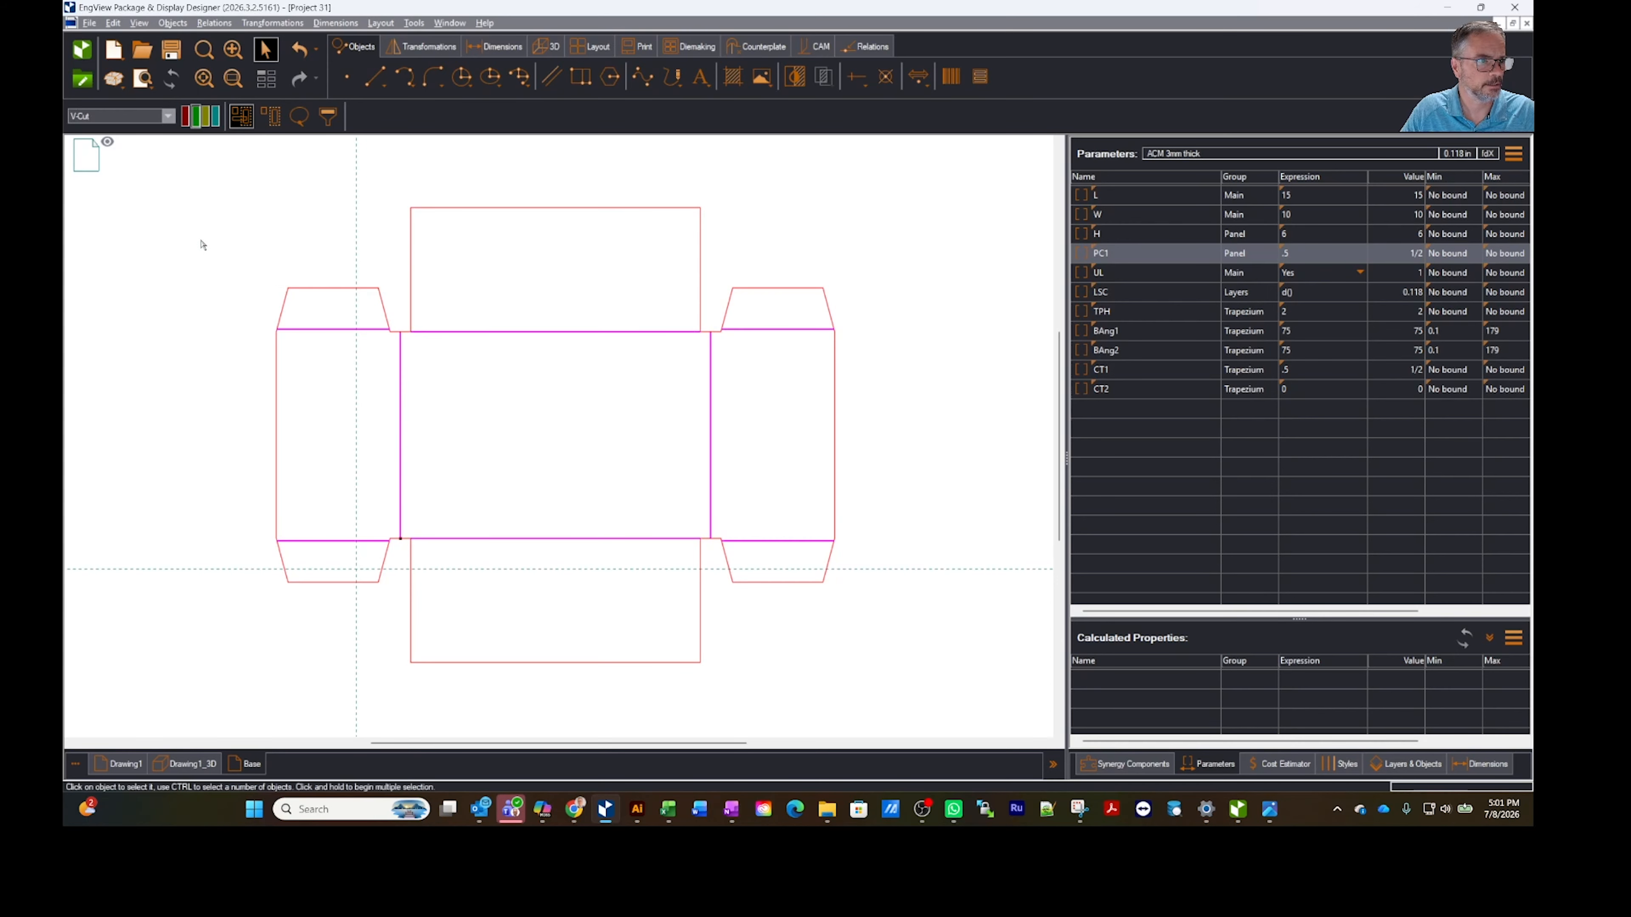
left_click(204, 246)
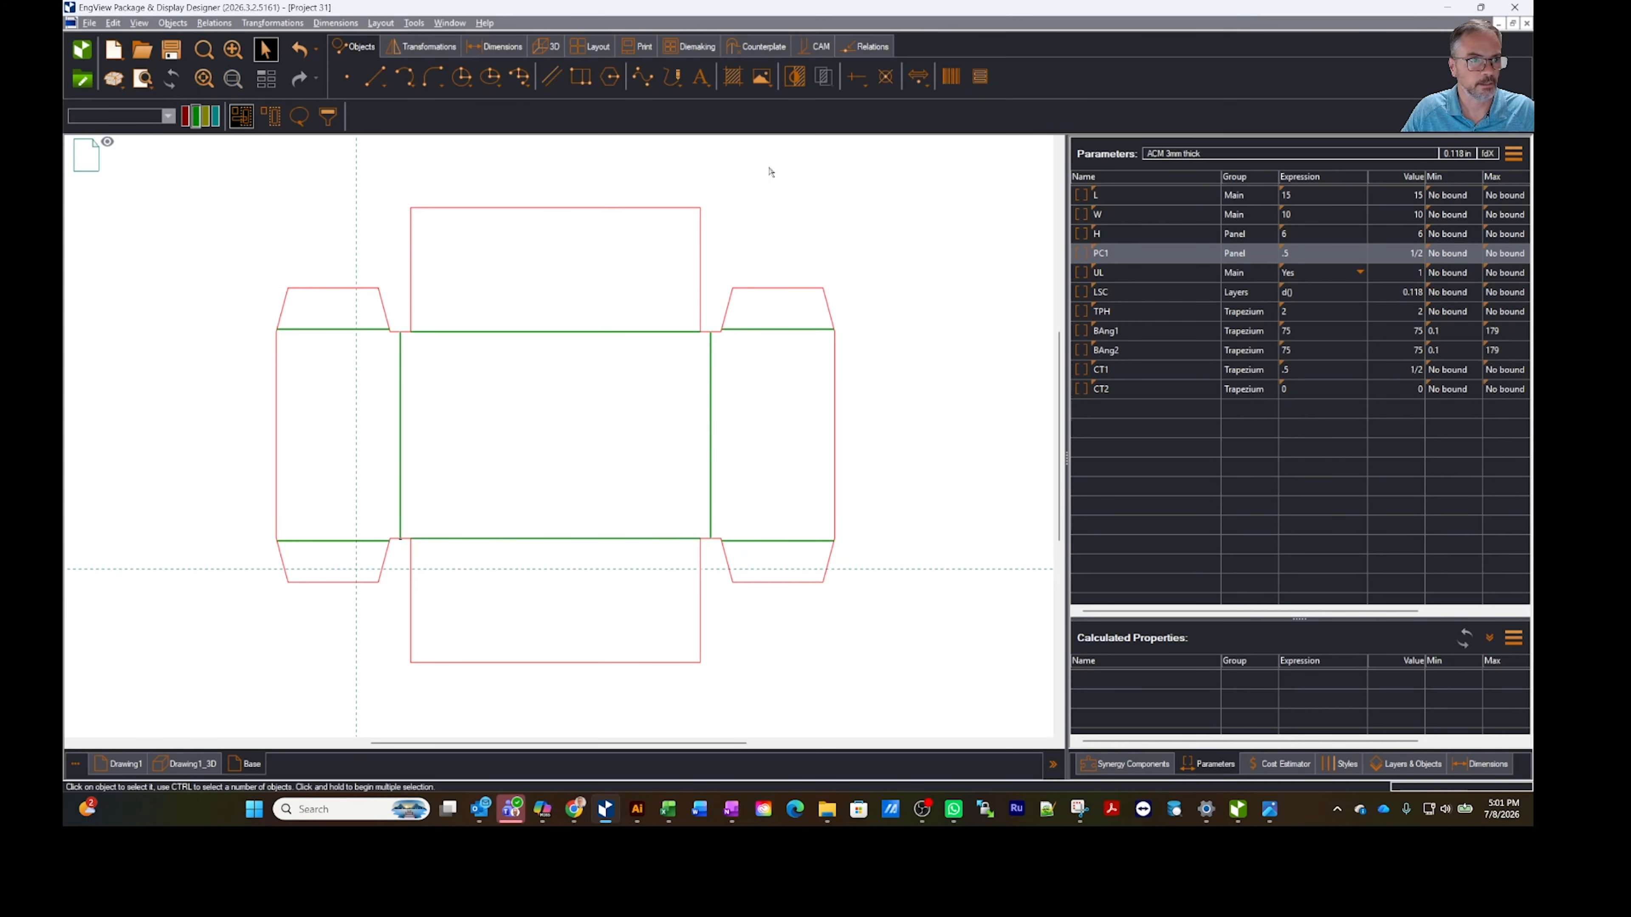
Step: Create a 3D presentation of the Base drawing with all eight panels folded to 90 degrees, and orbit the folded box
left_click(540, 50)
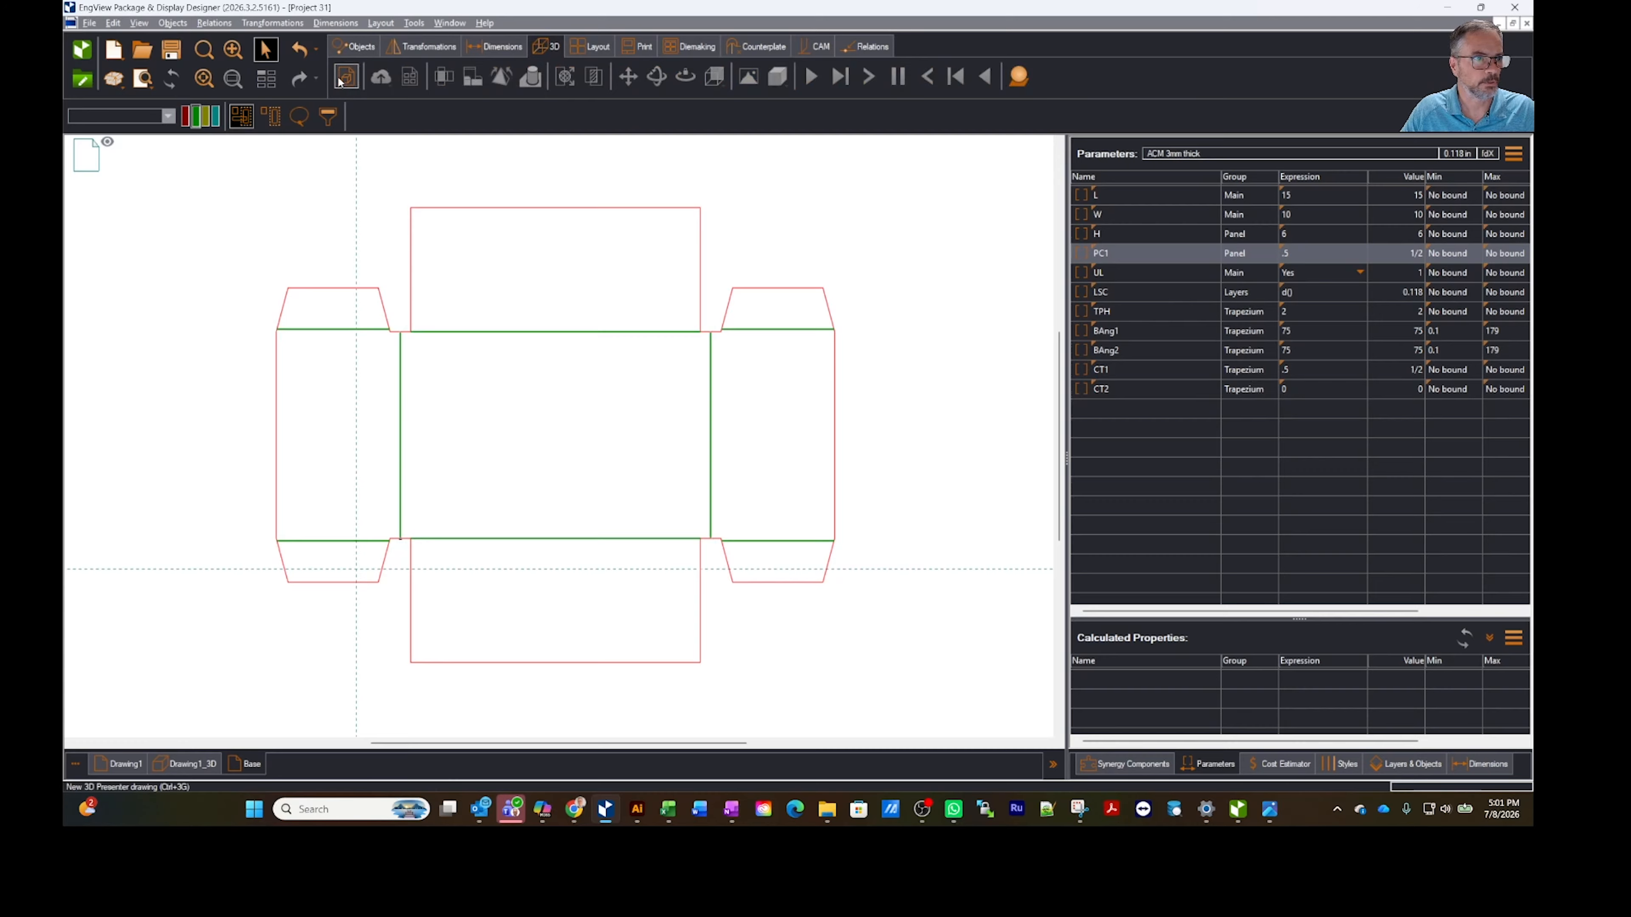
left_click_drag(1058, 333, 959, 399)
left_click(1082, 181)
left_click(1139, 183)
left_click(1099, 201)
left_click(1174, 219)
left_click_drag(929, 325, 871, 467)
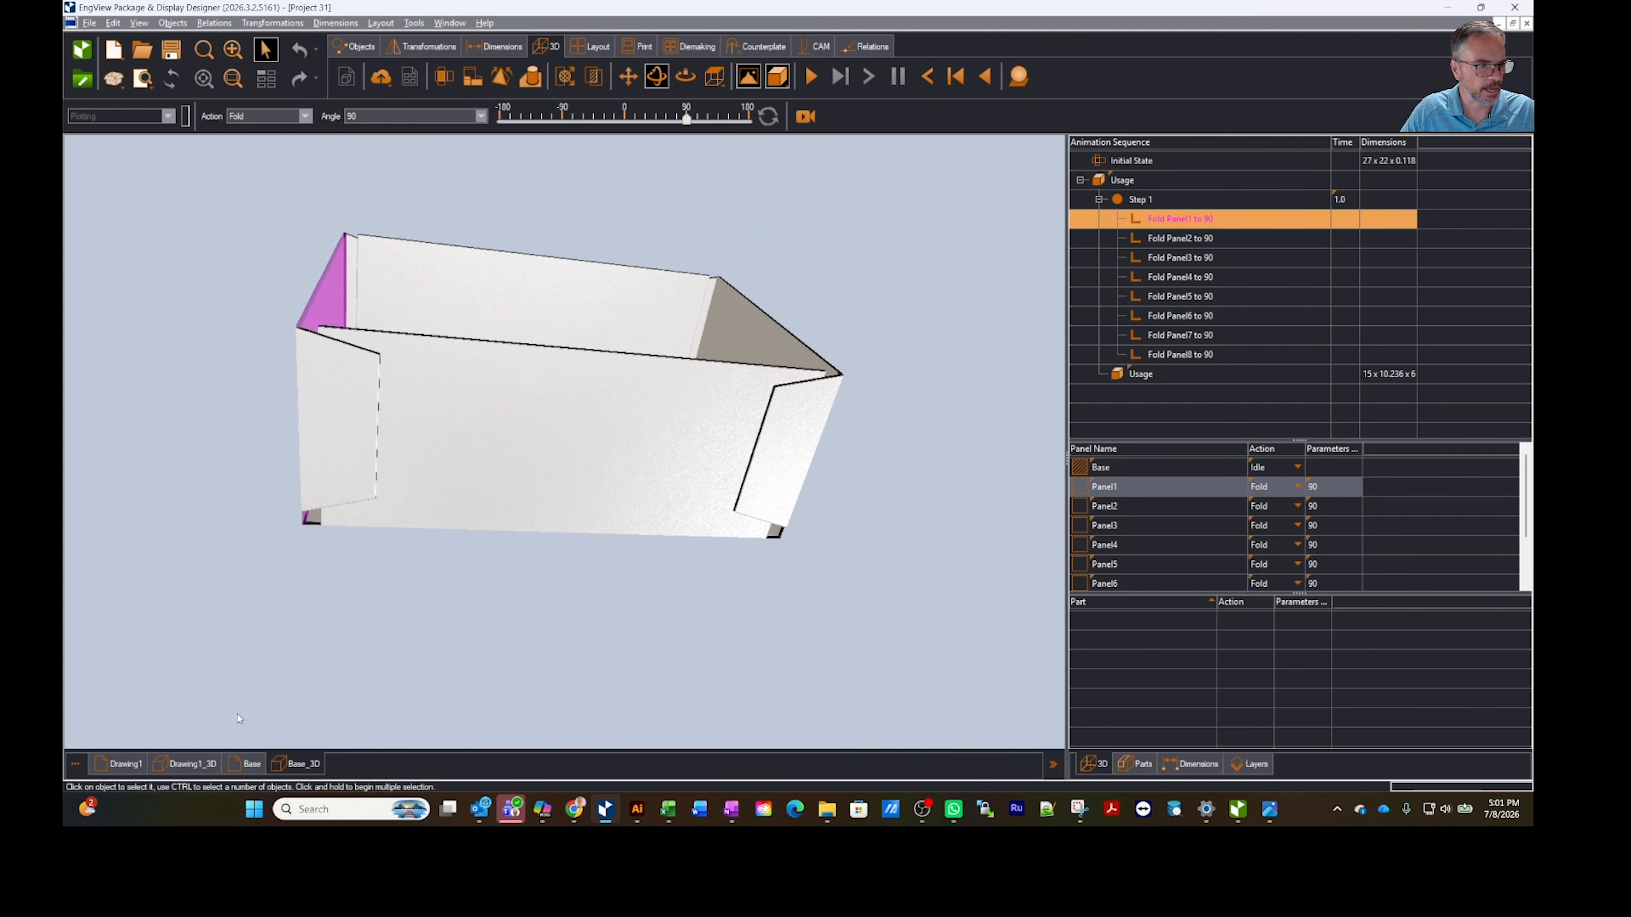
Step: Return to the Base drawing and set the panel parameter PC1 to the material thickness function d()
left_click(250, 763)
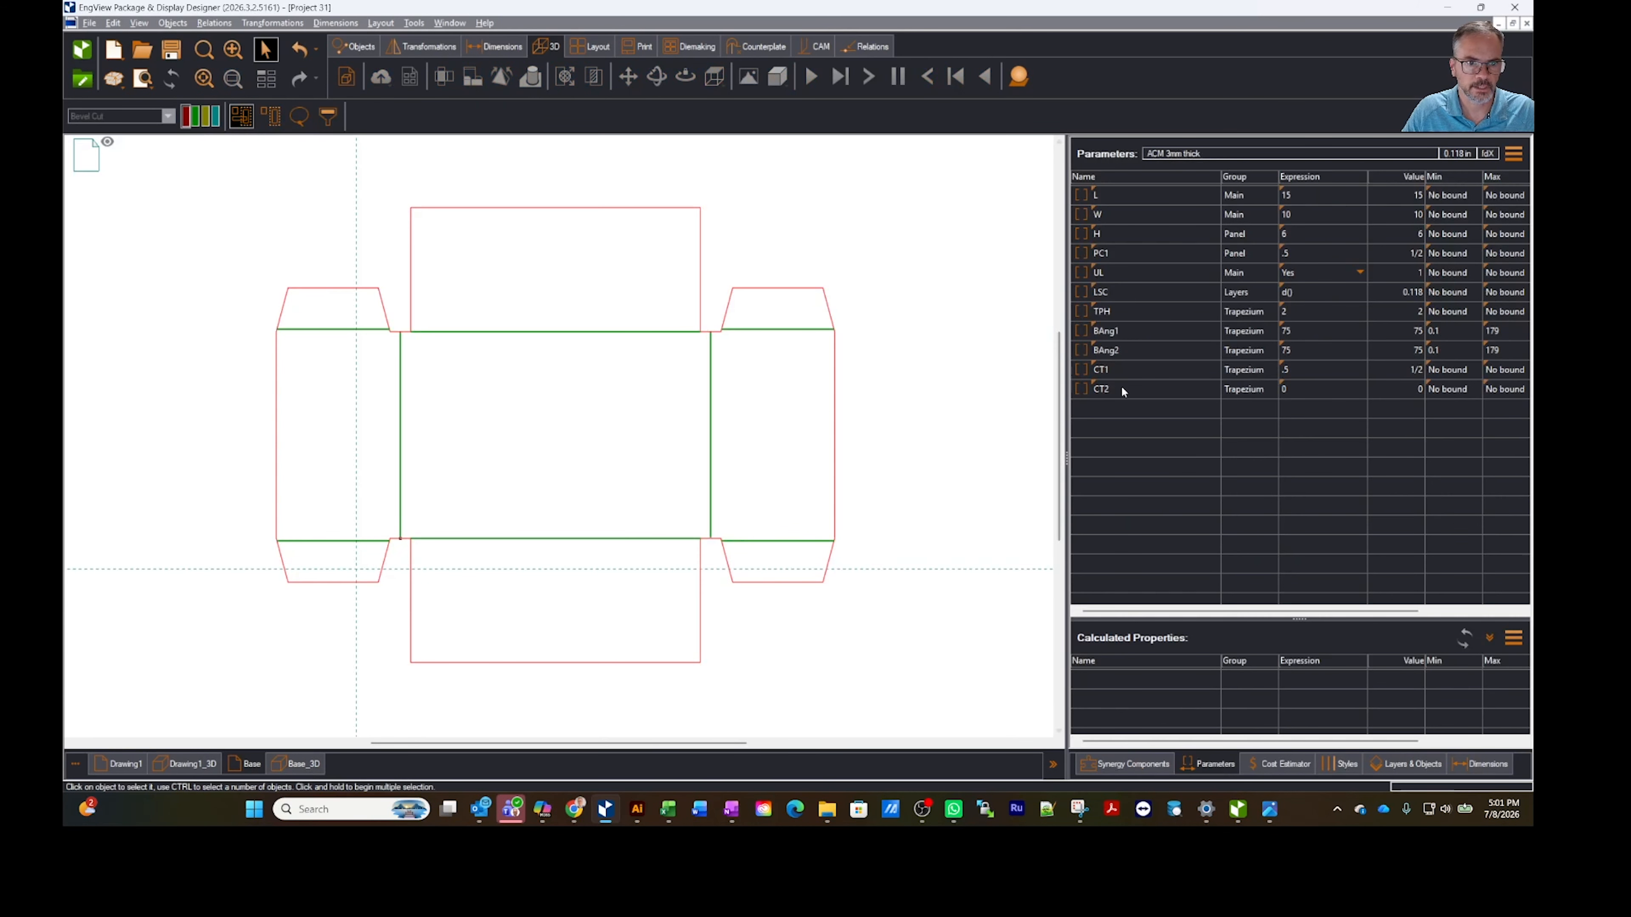
left_click(1112, 255)
left_click(1314, 256)
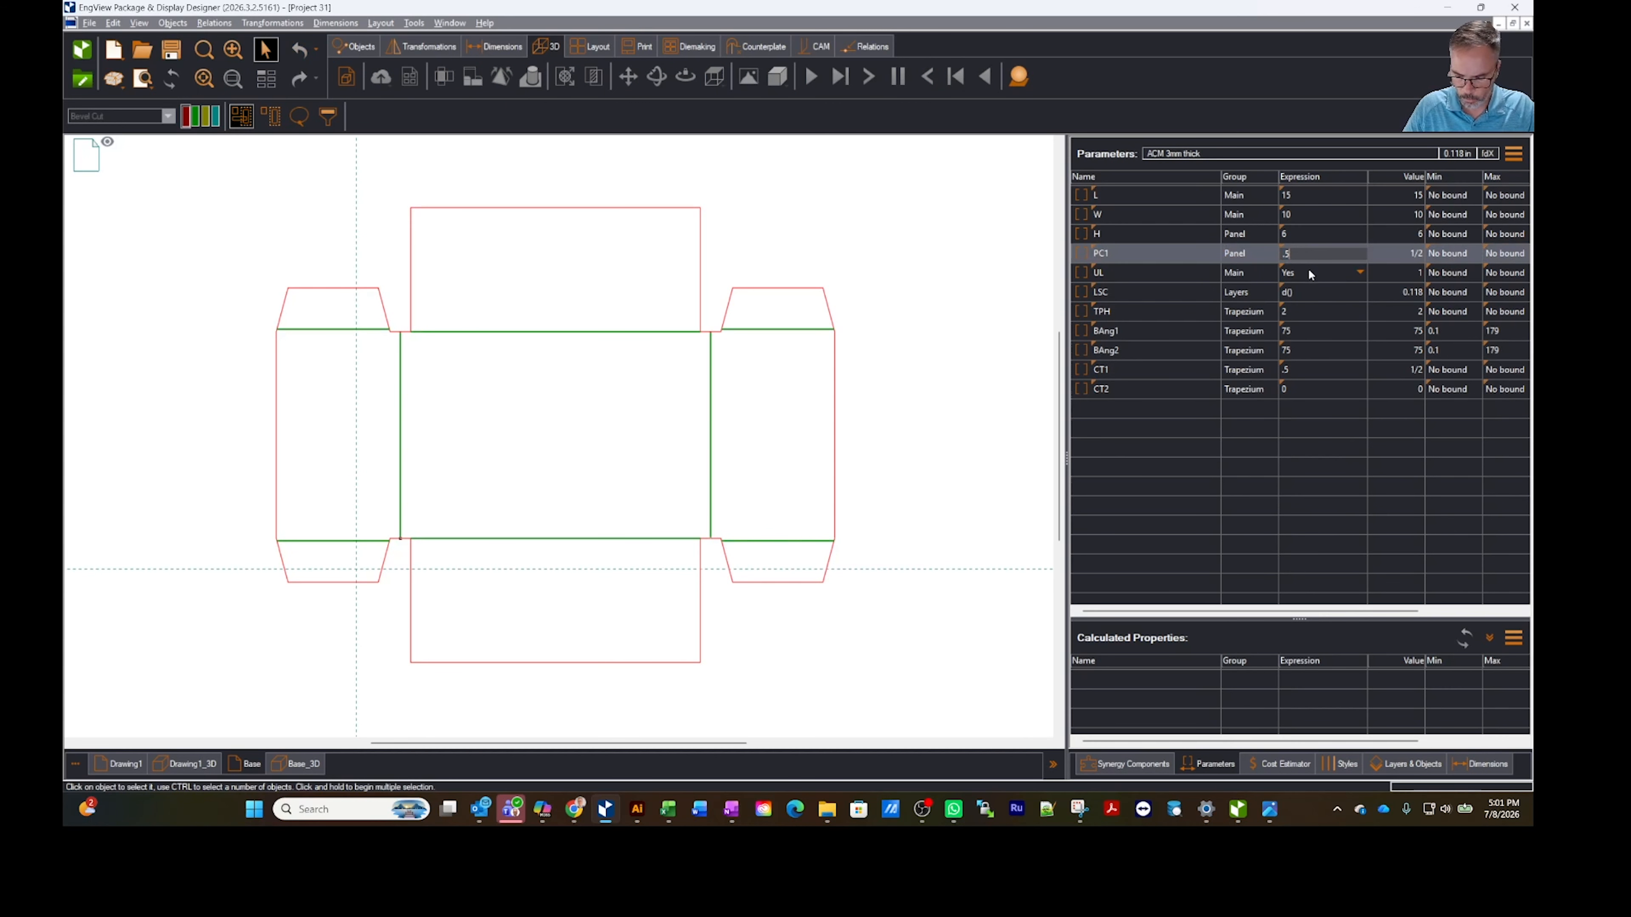
type("d")
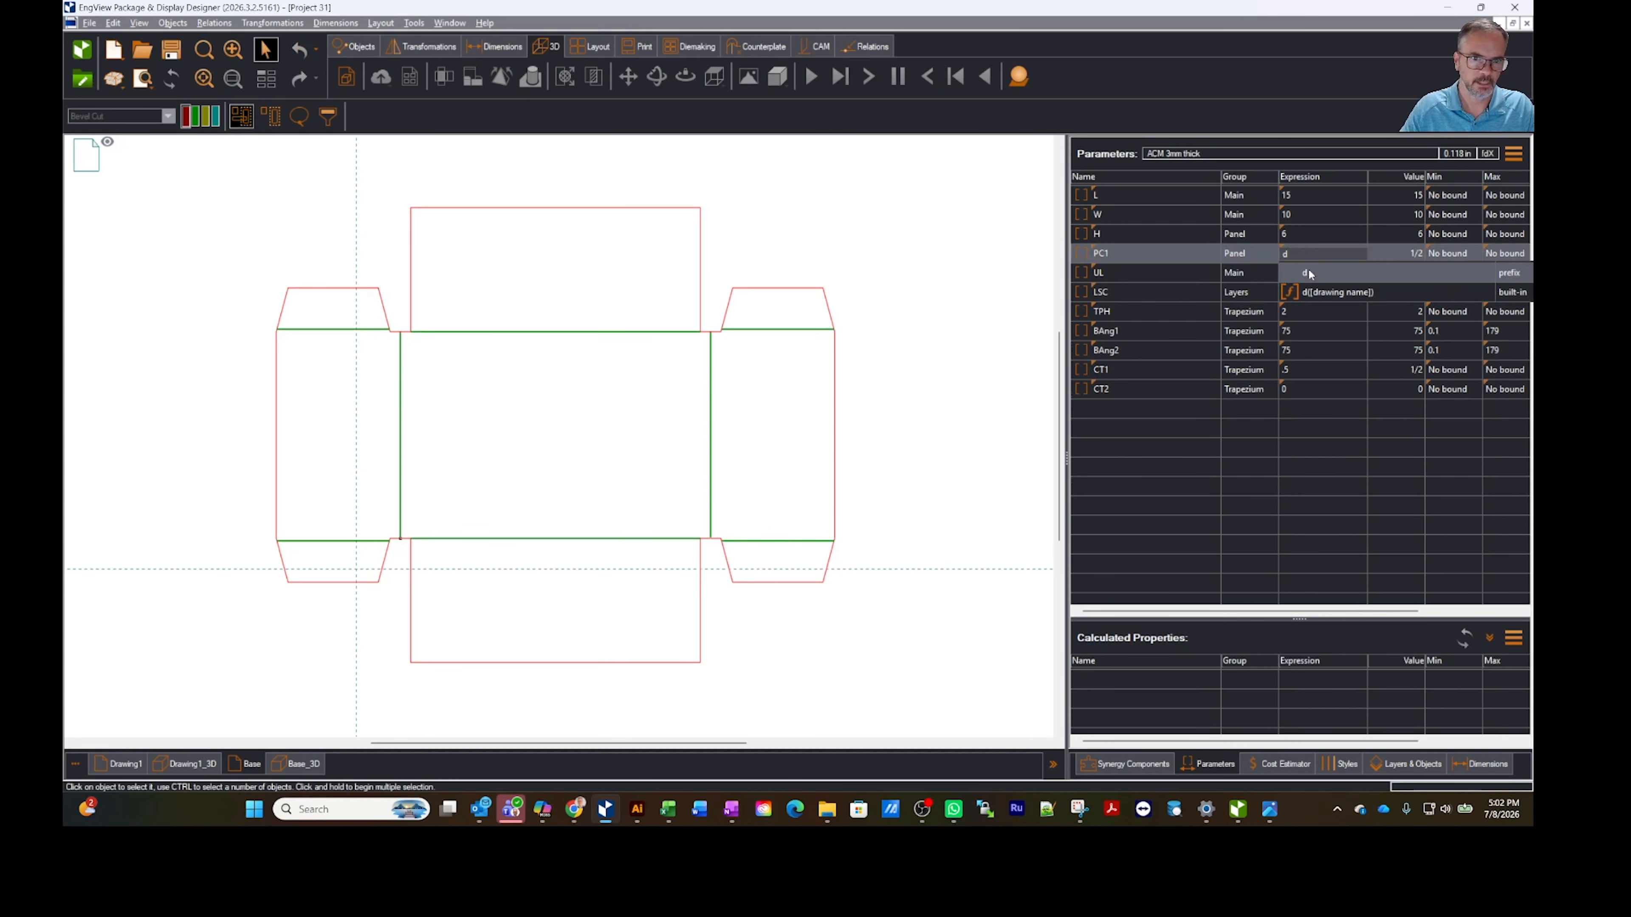
left_click(1345, 293)
key("Return")
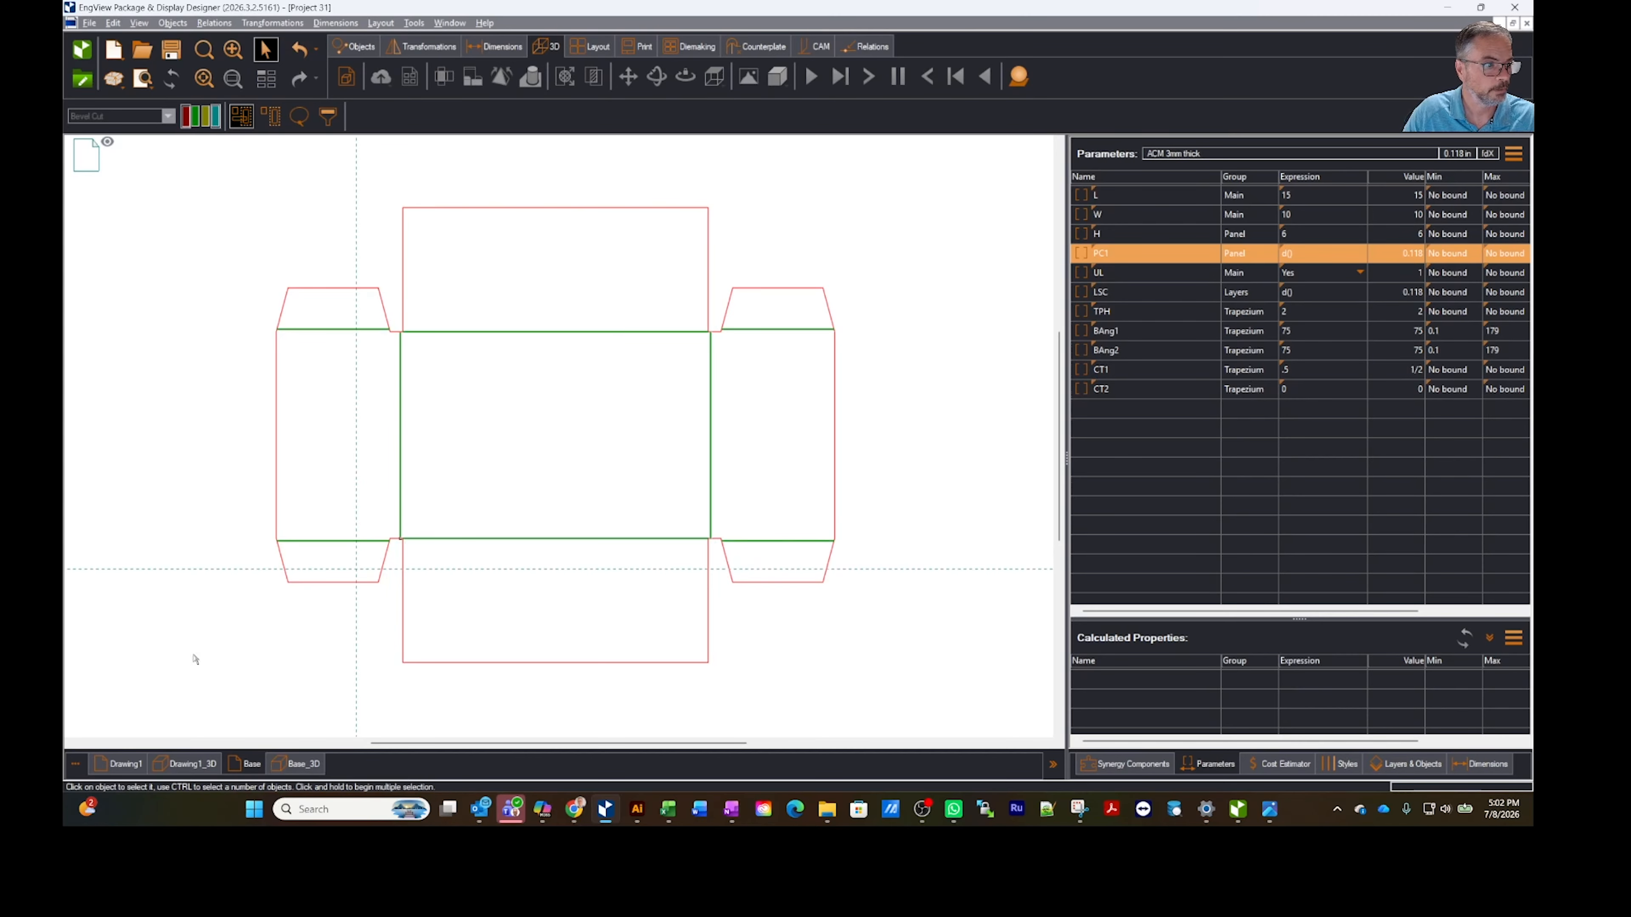
Step: Update the Base_3D presentation from the changed drawing and examine the folded corner and panel thickness up close
left_click(295, 764)
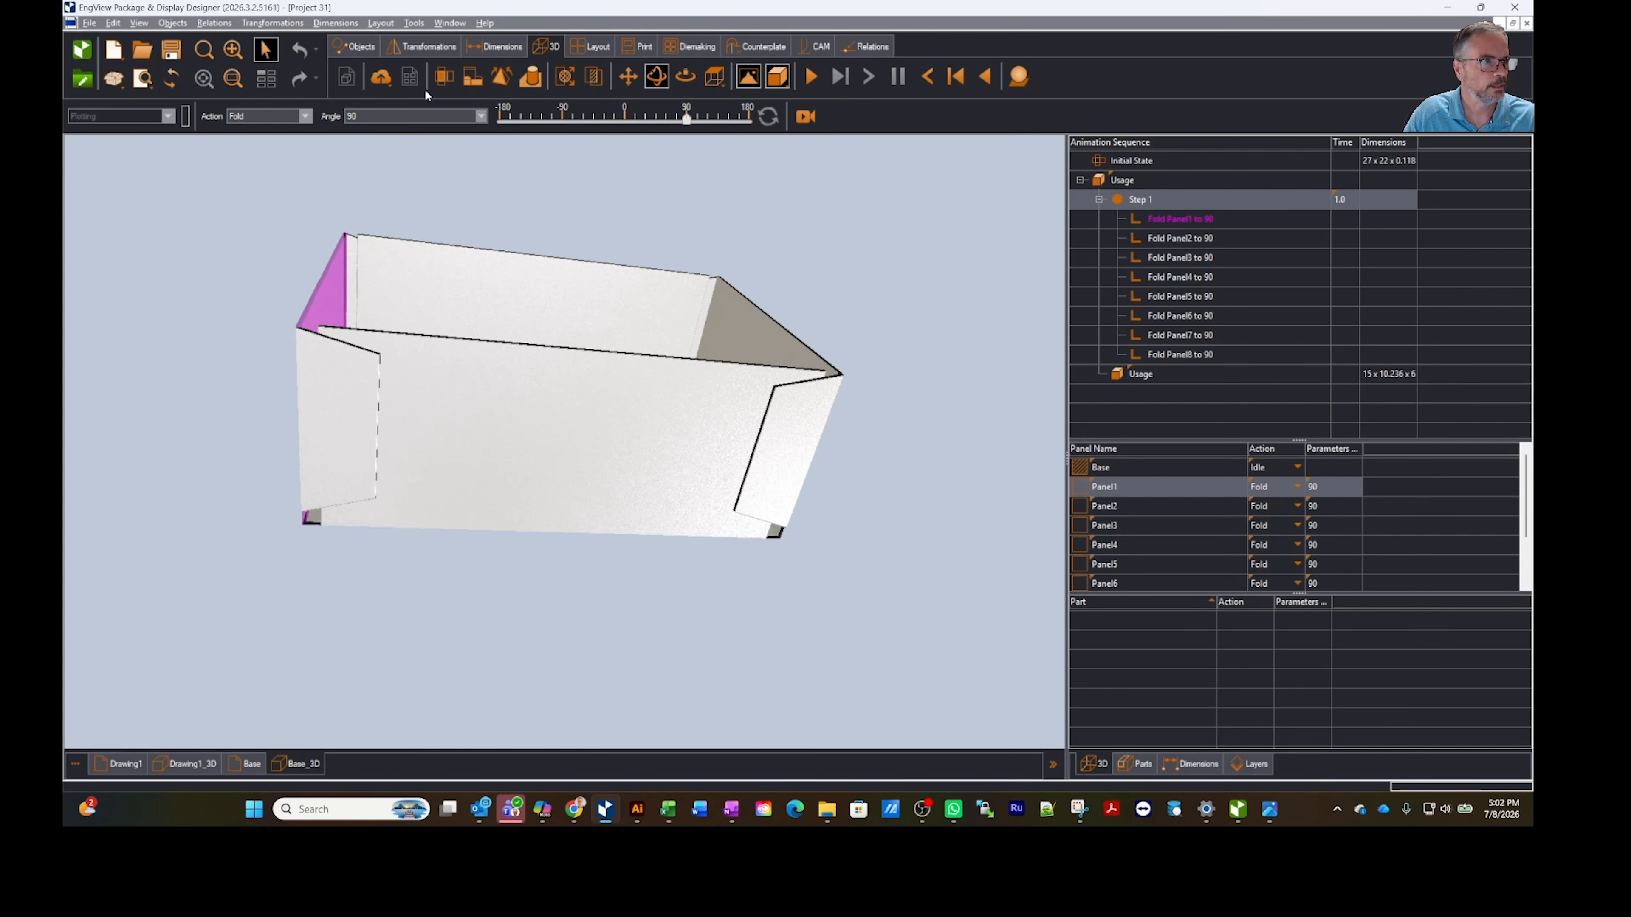
left_click(171, 77)
left_click_drag(823, 340, 796, 550)
scroll(797, 551, "up", 5)
left_click_drag(792, 284, 784, 350)
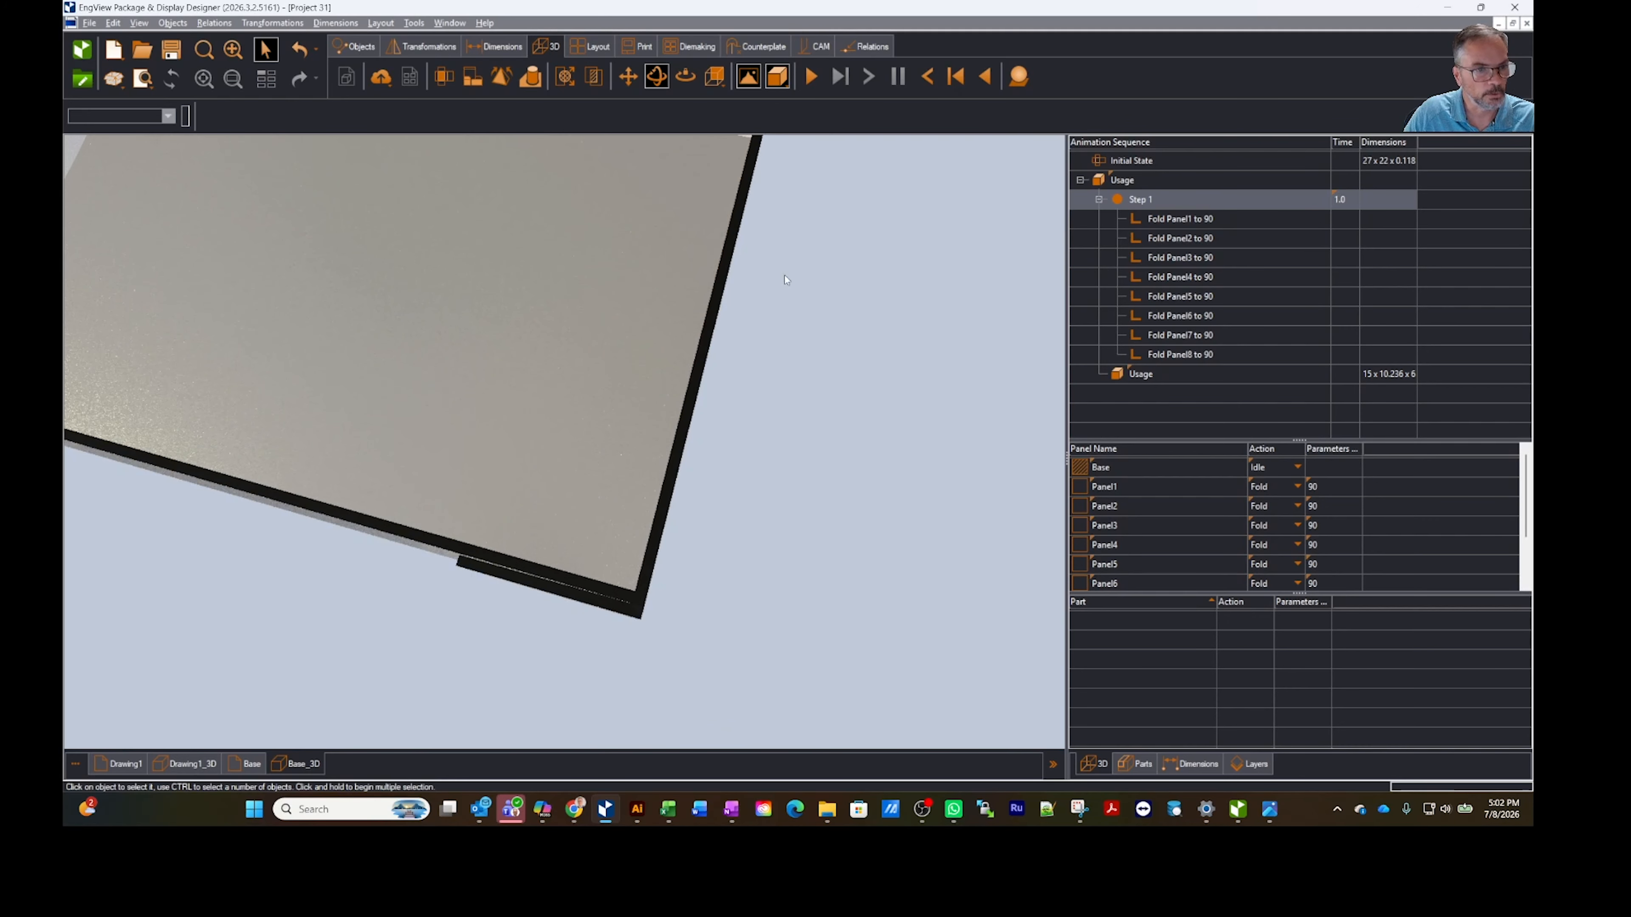
left_click(773, 80)
left_click(780, 121)
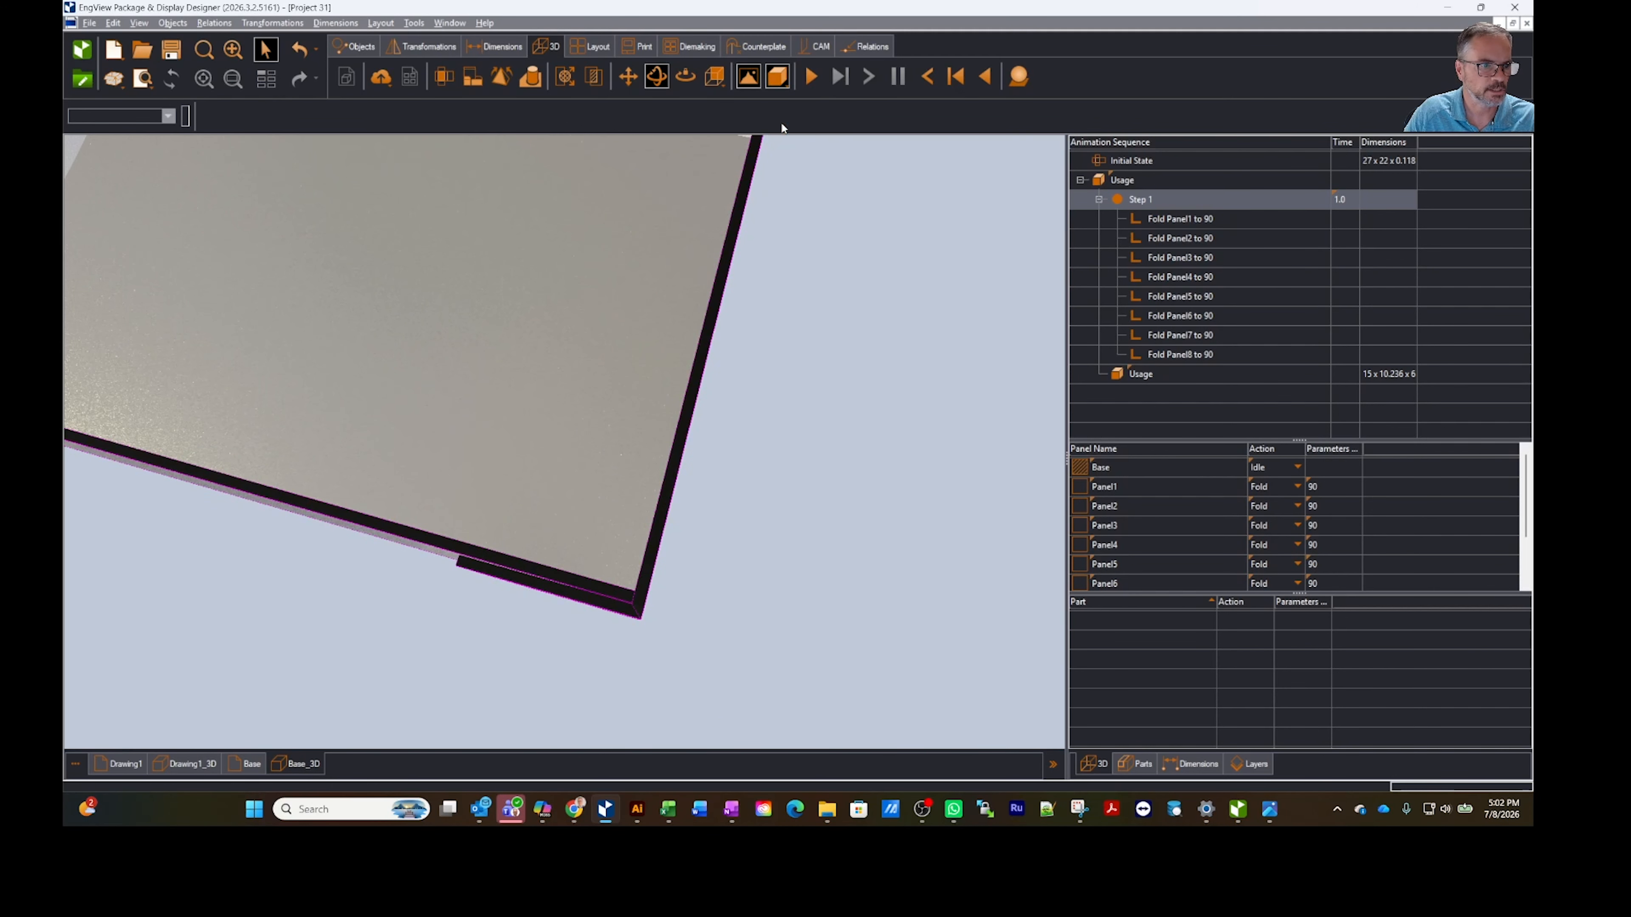
Step: Inspect the folded corner in transparent display, return to solid display, and view the whole folded box
left_click(786, 88)
left_click(789, 158)
mouse_move(790, 298)
left_mouse_down()
mouse_move(775, 302)
mouse_move(799, 321)
left_mouse_up()
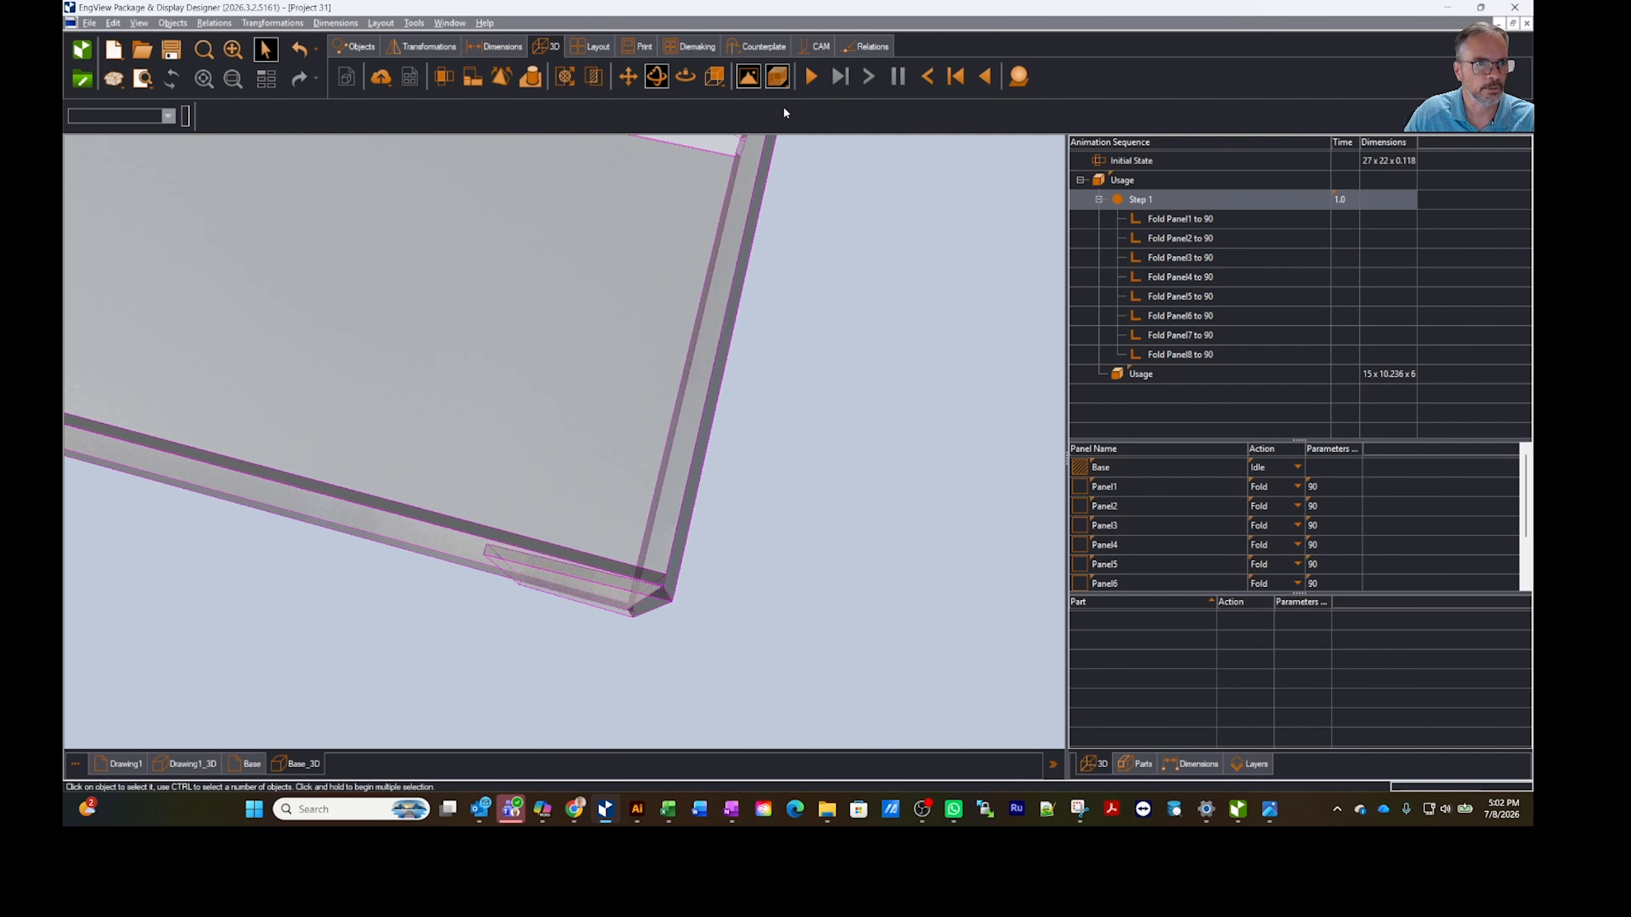
left_click(779, 79)
left_click(789, 123)
middle_click_drag(824, 434, 914, 362)
scroll(914, 375, "down", 2)
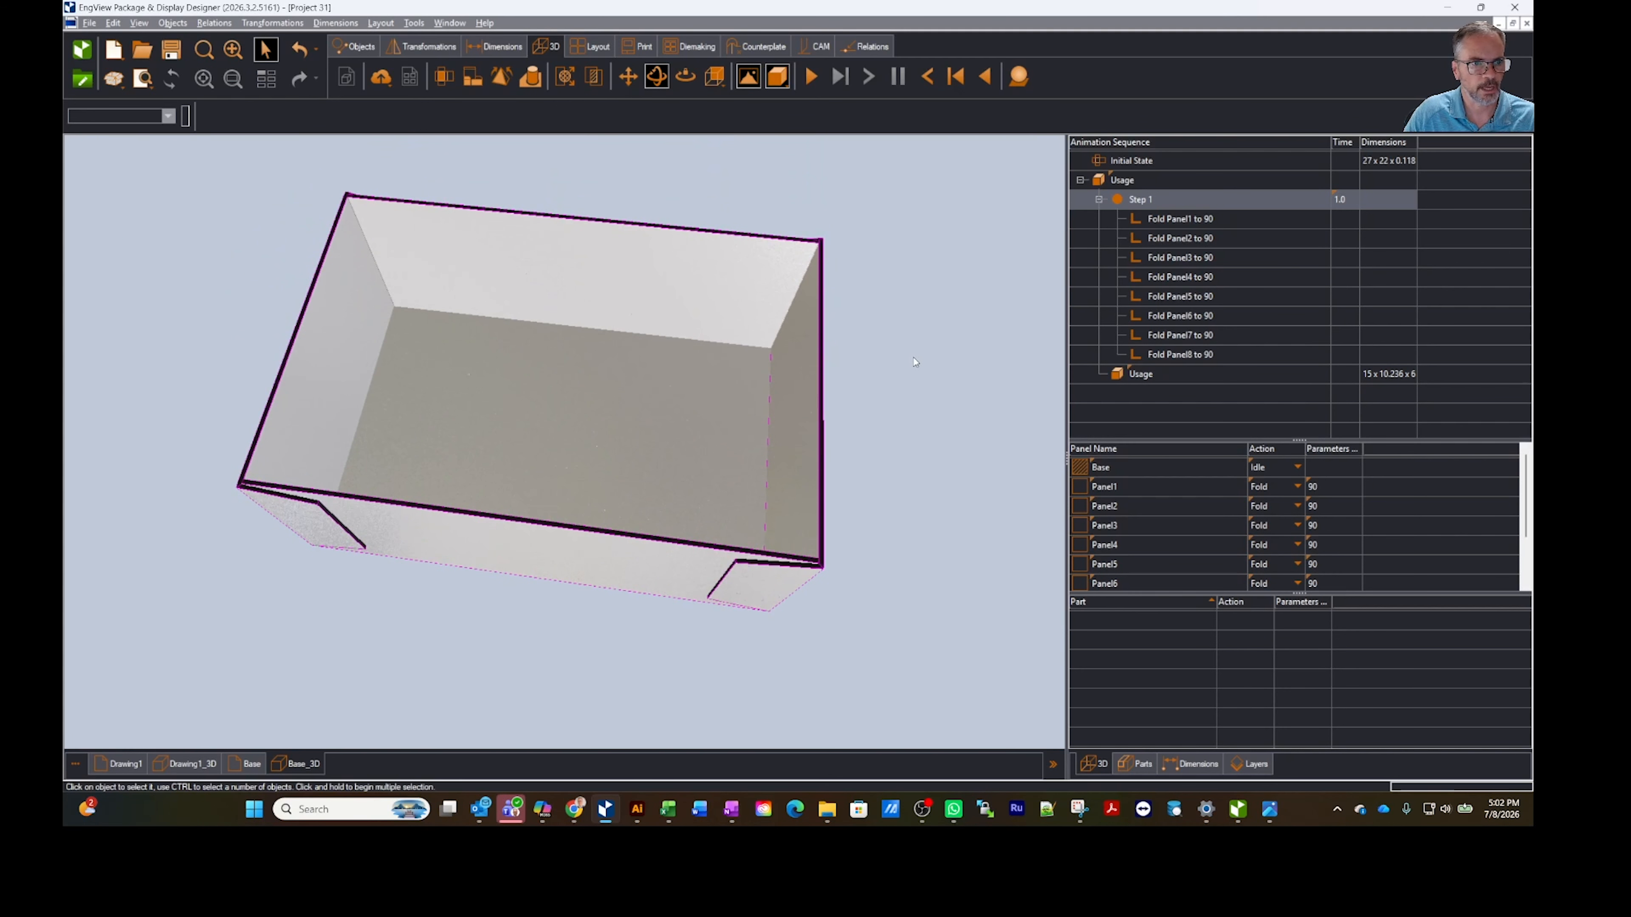
Step: Insert a second animation step below Step 1 in the Usage phase
left_click(1127, 184)
left_click(1141, 200)
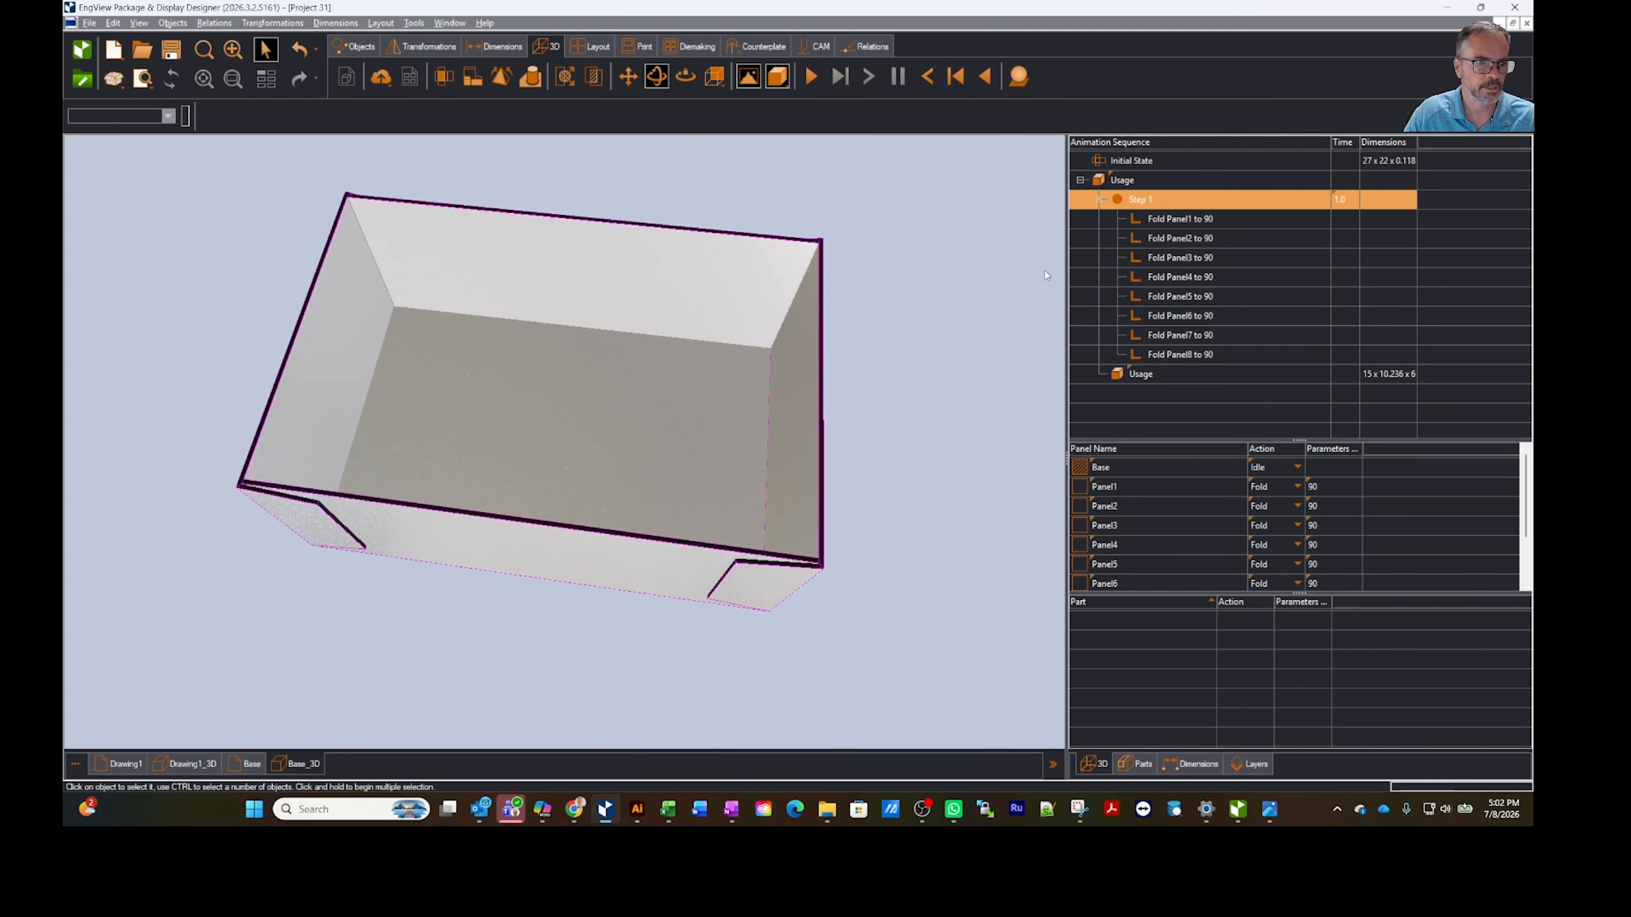
right_click(1165, 201)
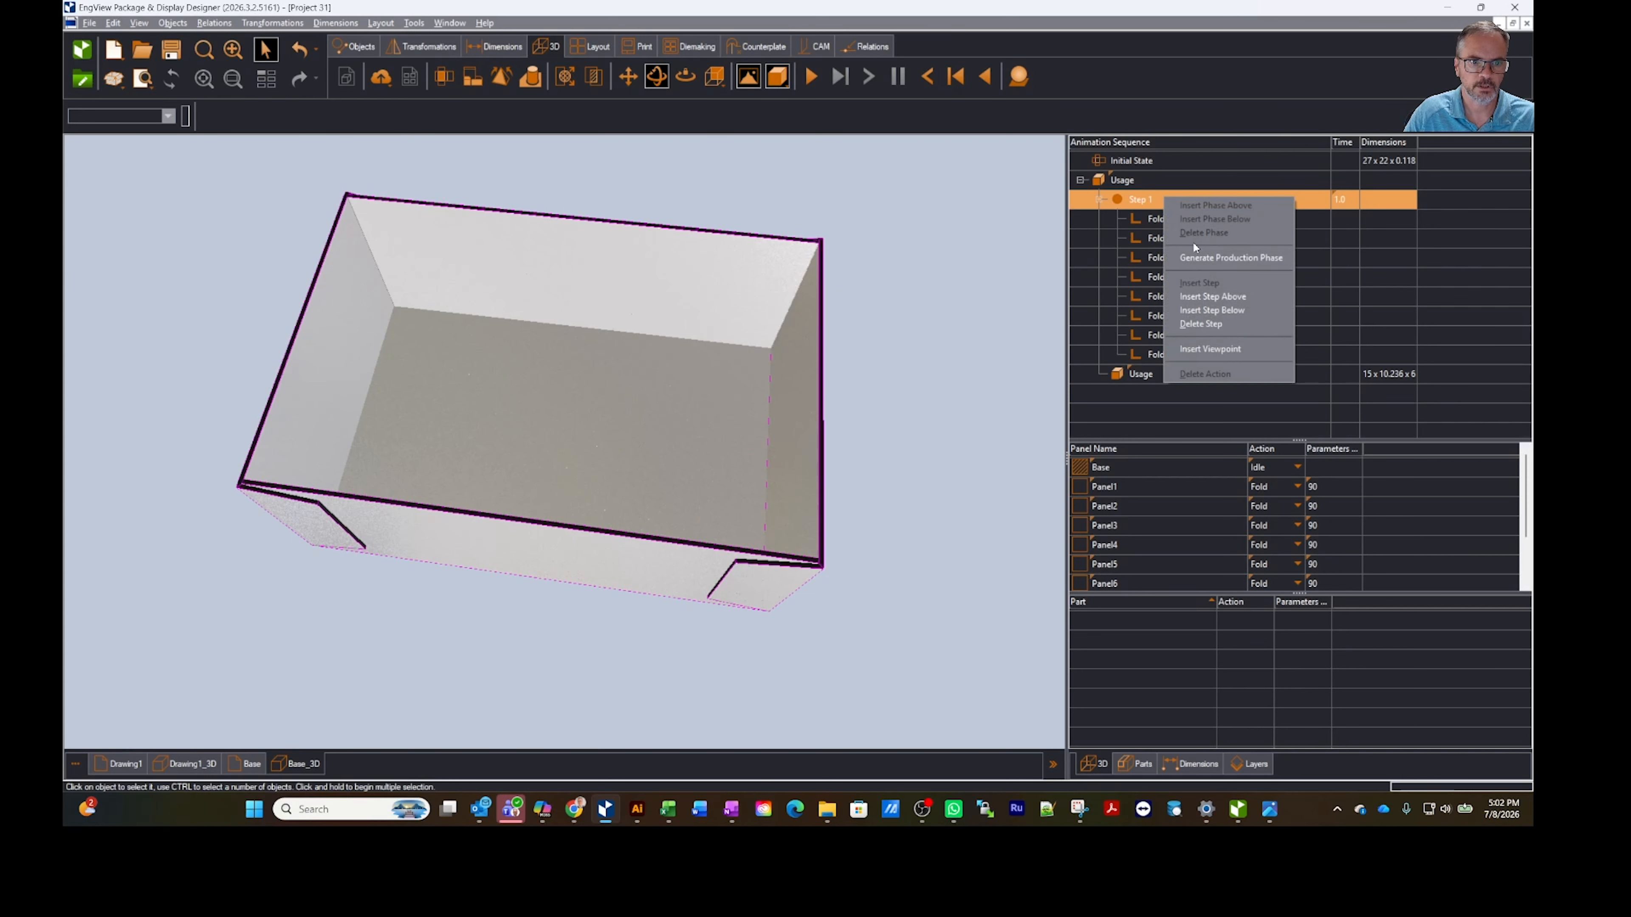
left_click(1220, 311)
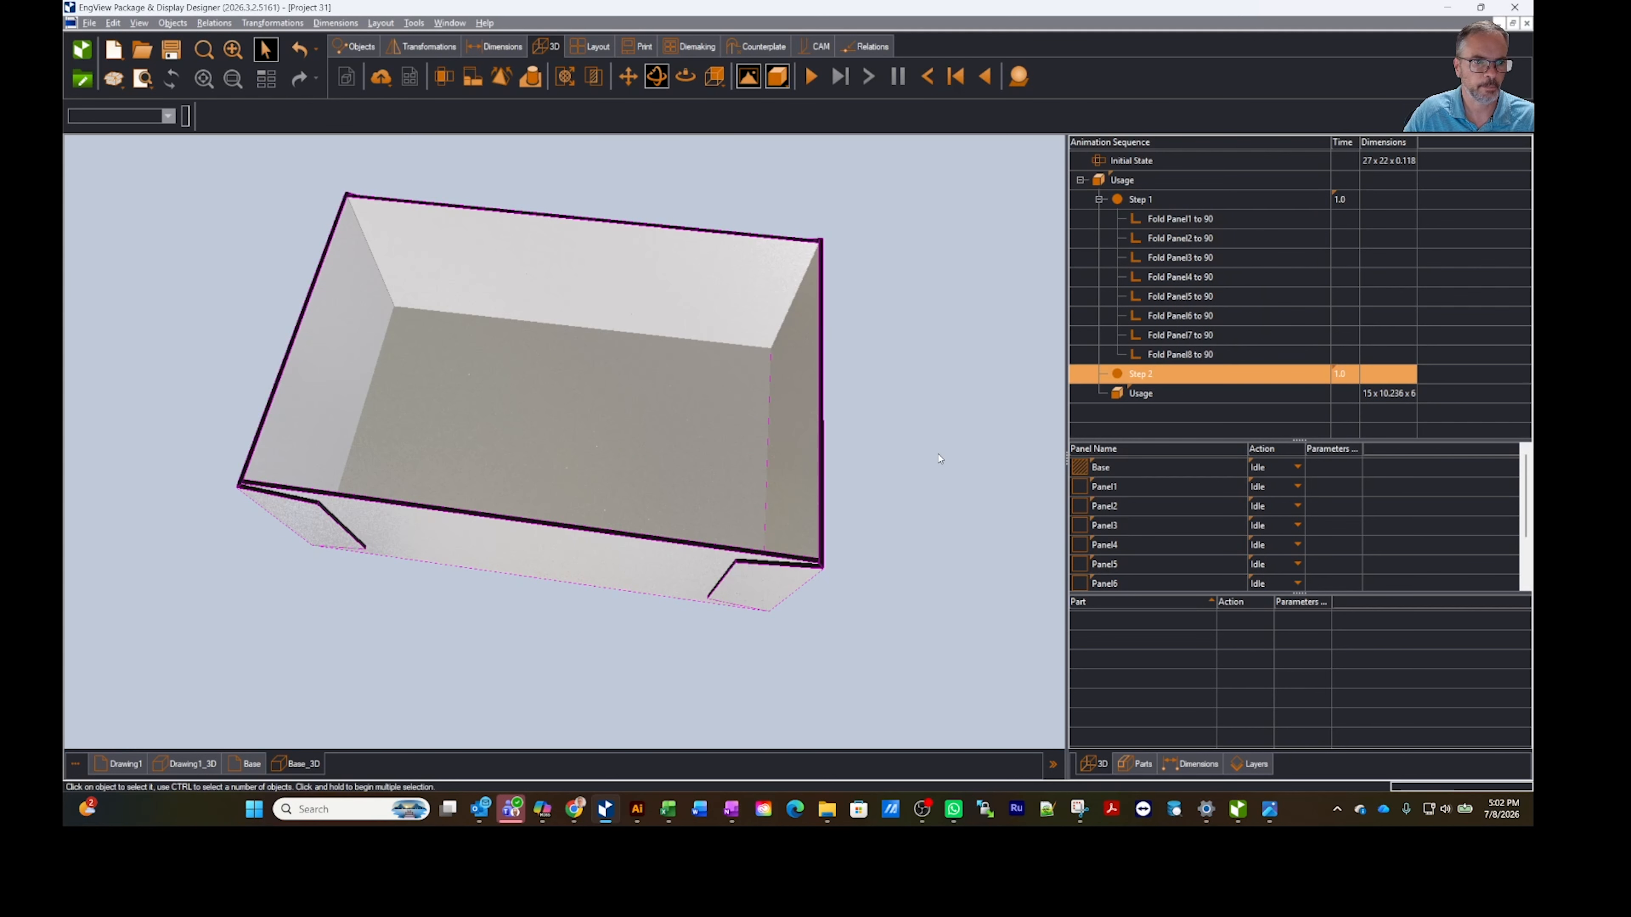
Step: Identify the trapezium flaps on the folded box and move the Panel8 fold from Step 1 into Step 2
middle_click_drag(933, 444, 912, 477)
left_click(790, 581)
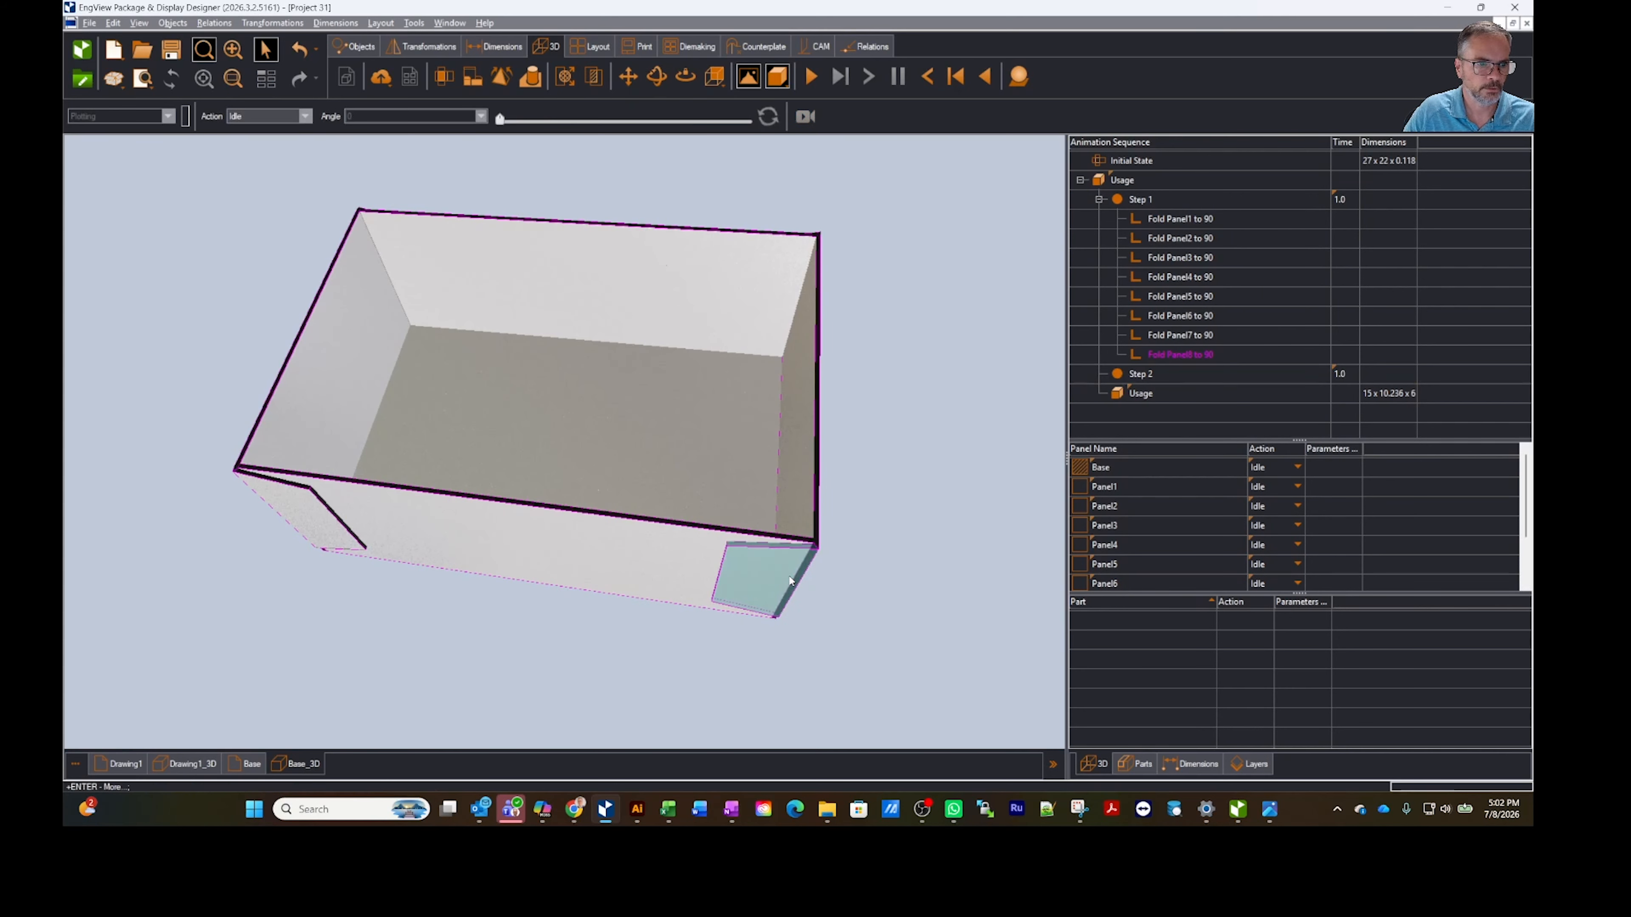
middle_click_drag(950, 284, 846, 368)
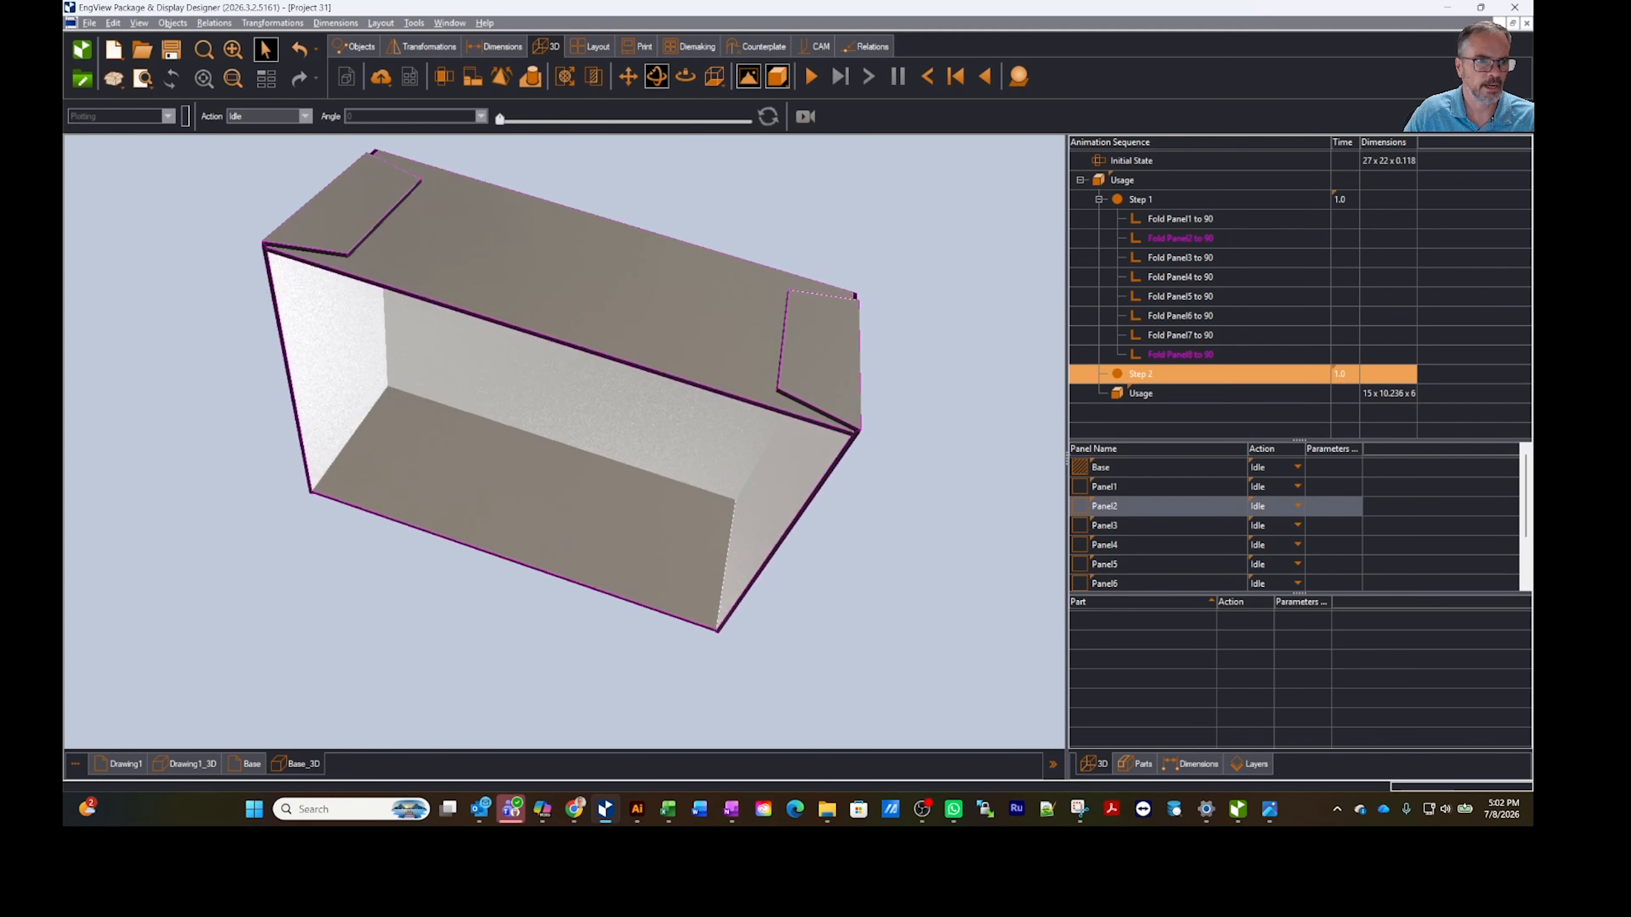
left_click(846, 367, "ctrl")
left_click(380, 227, "ctrl")
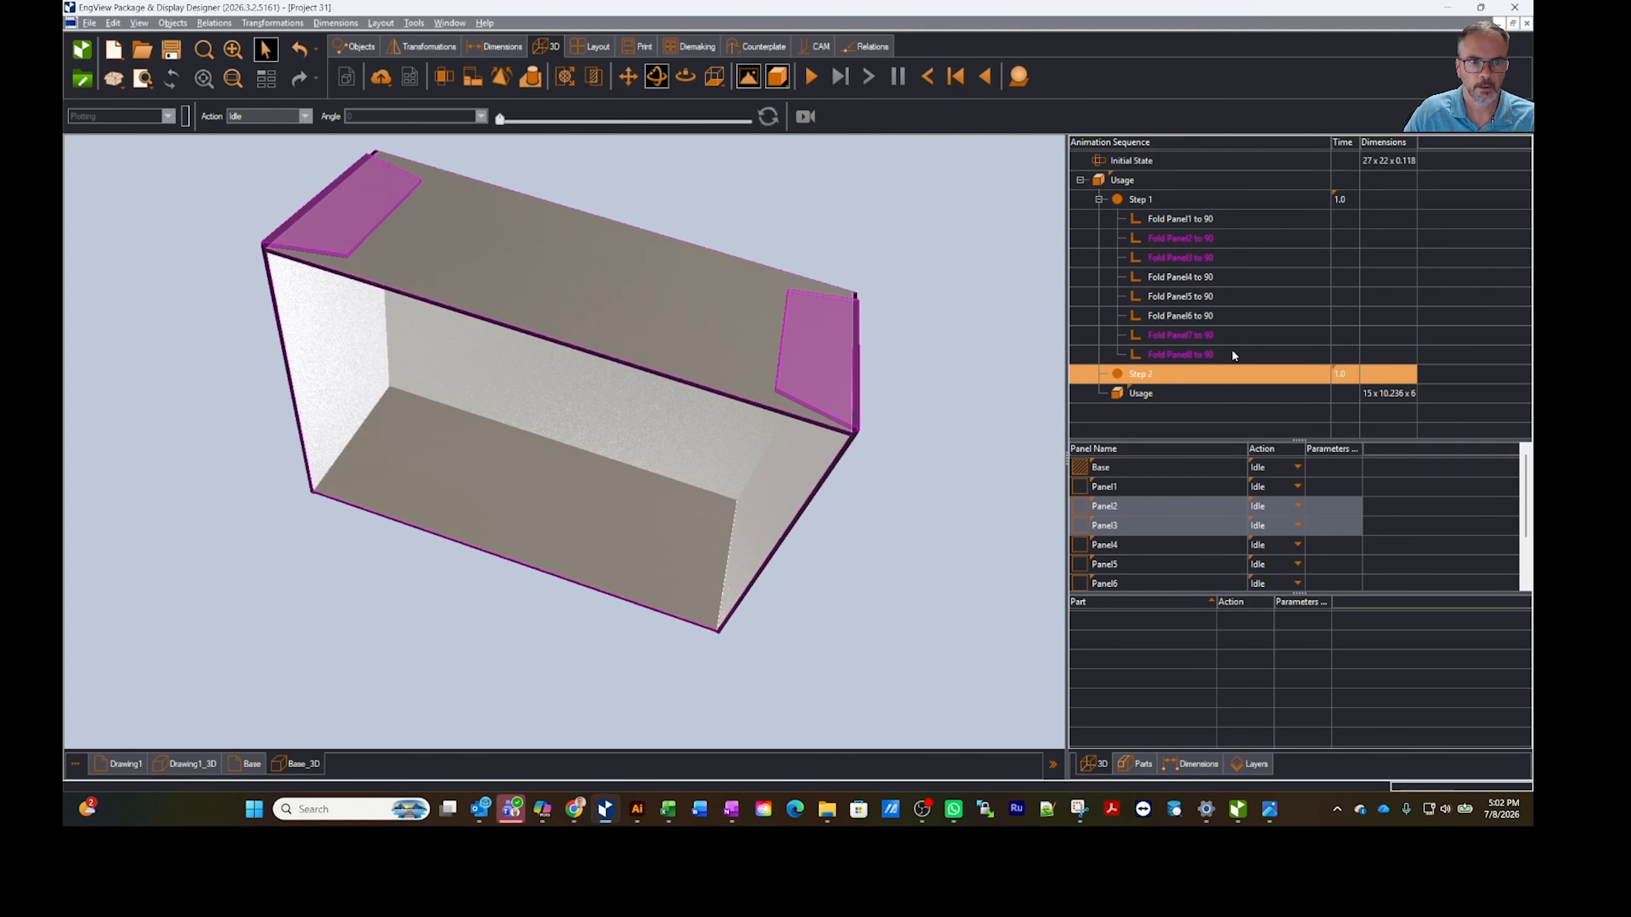
left_click_drag(1192, 352, 1193, 378)
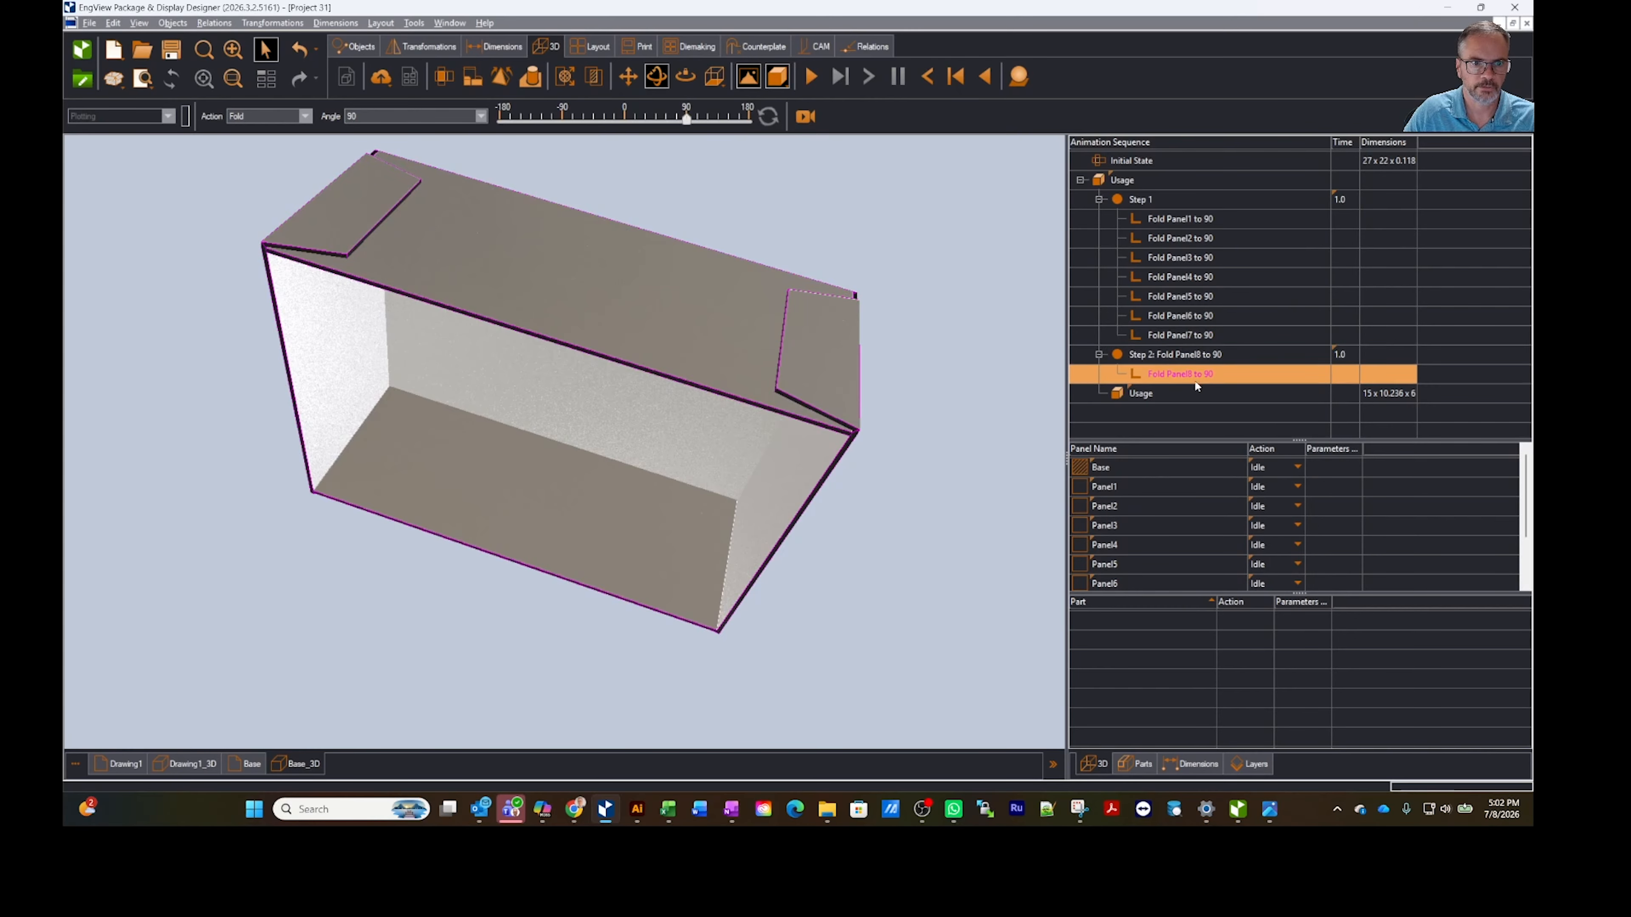
Step: Move the Panel7, Panel3 and Panel2 flap folds from Step 1 into Step 2
left_click(824, 361)
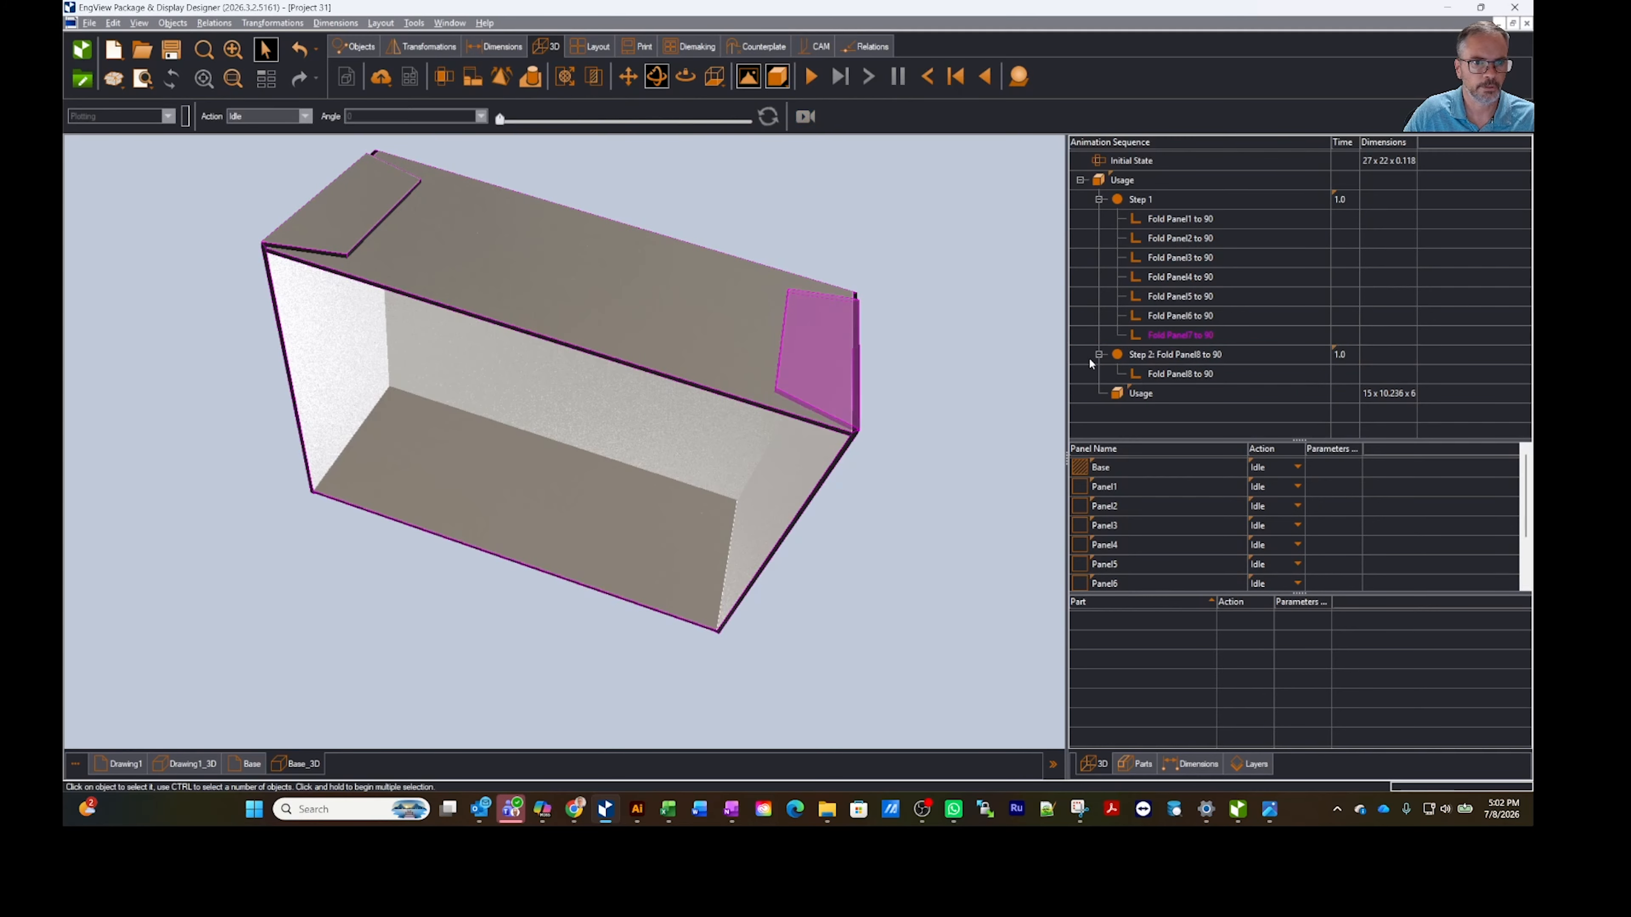
left_click_drag(1226, 338, 1224, 365)
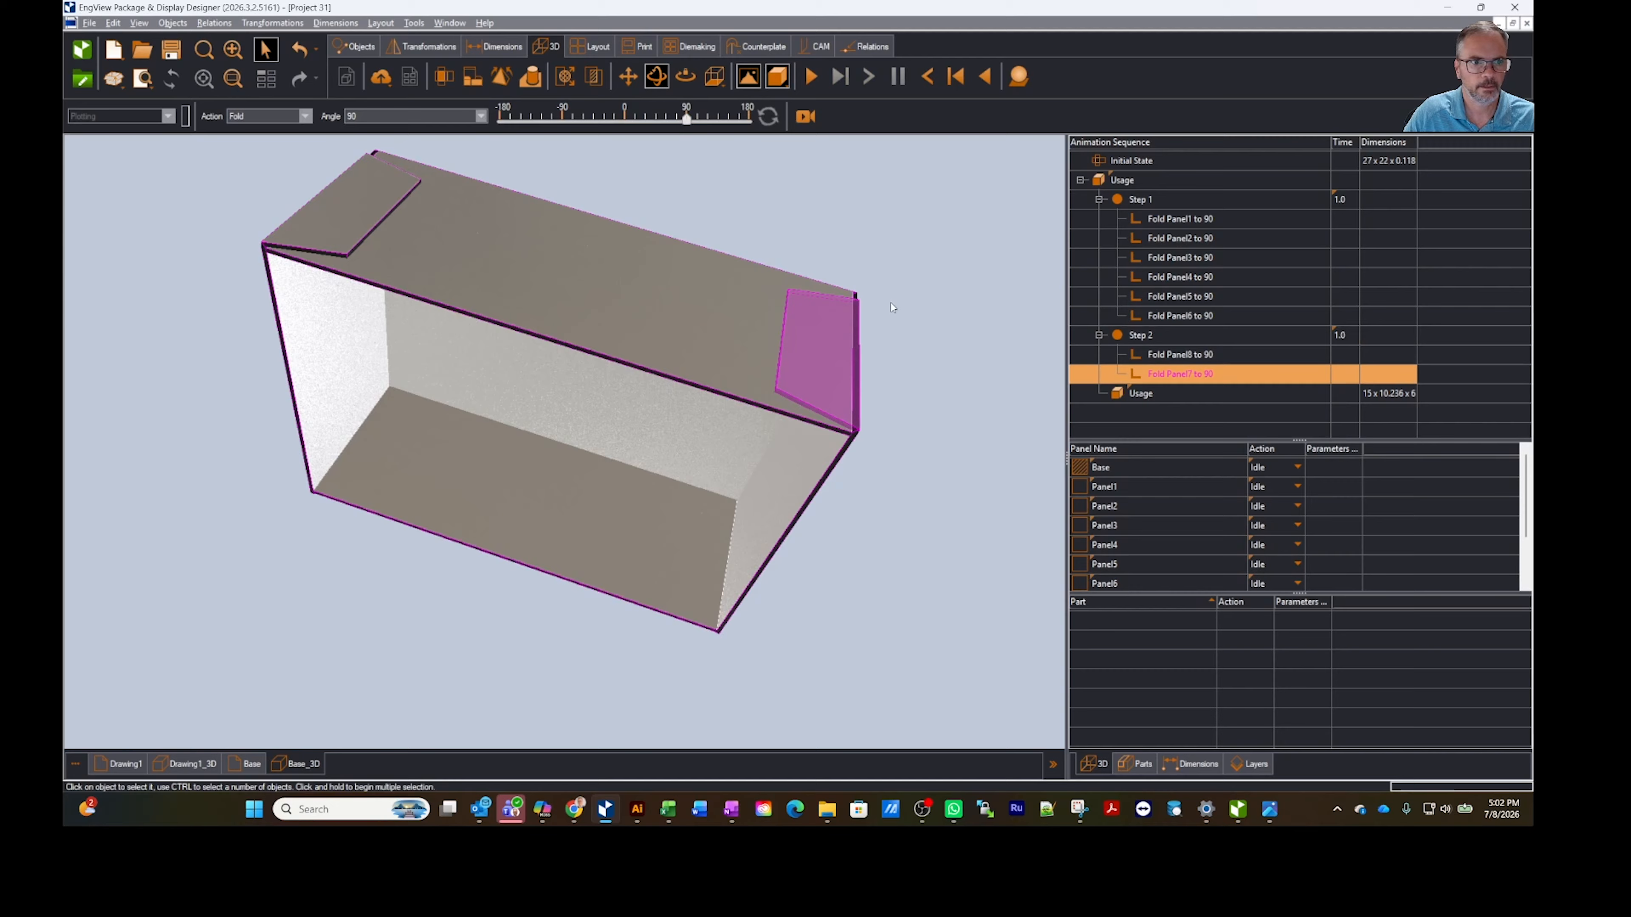
left_click(361, 209)
left_click_drag(1167, 256, 1180, 376)
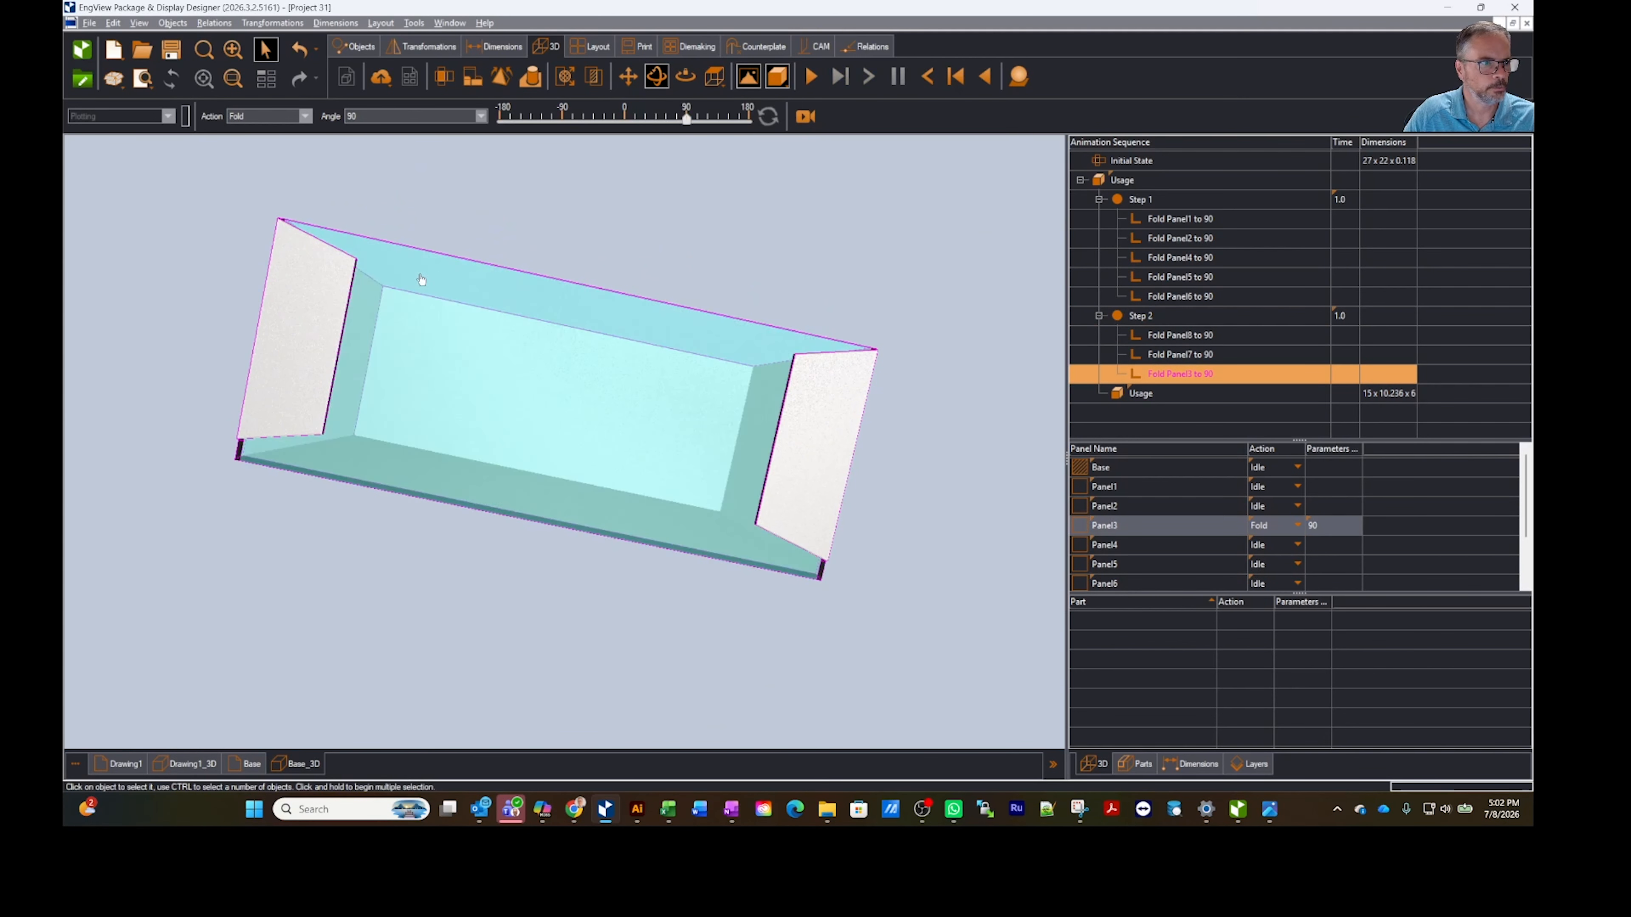
left_click(1087, 333)
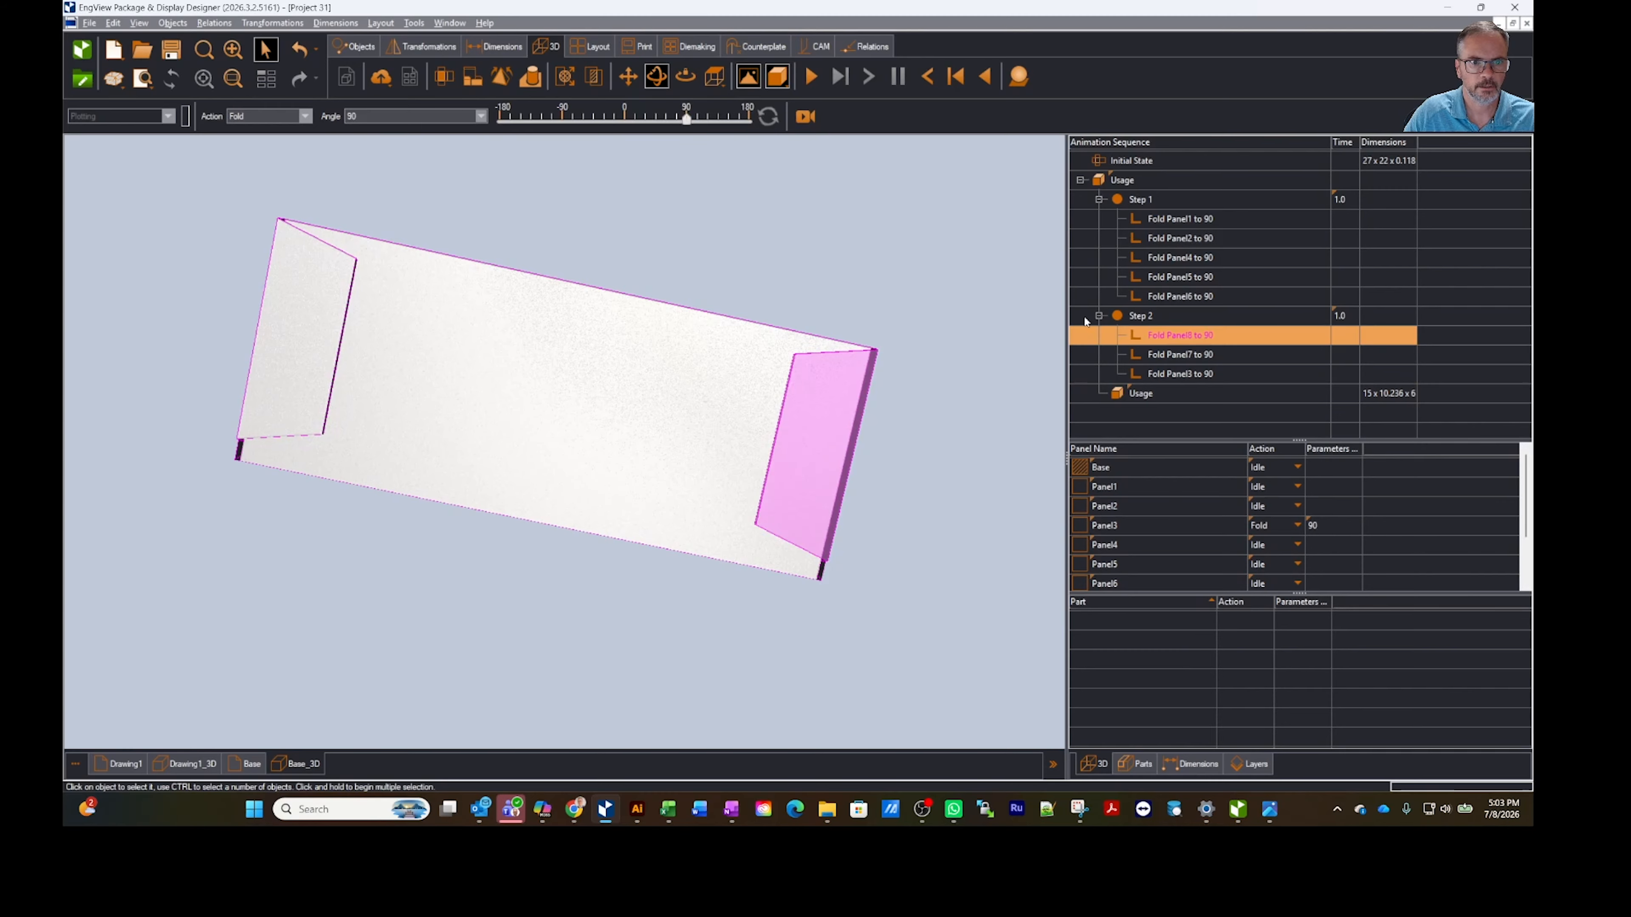
left_click(290, 362)
left_click_drag(1214, 238, 1219, 321)
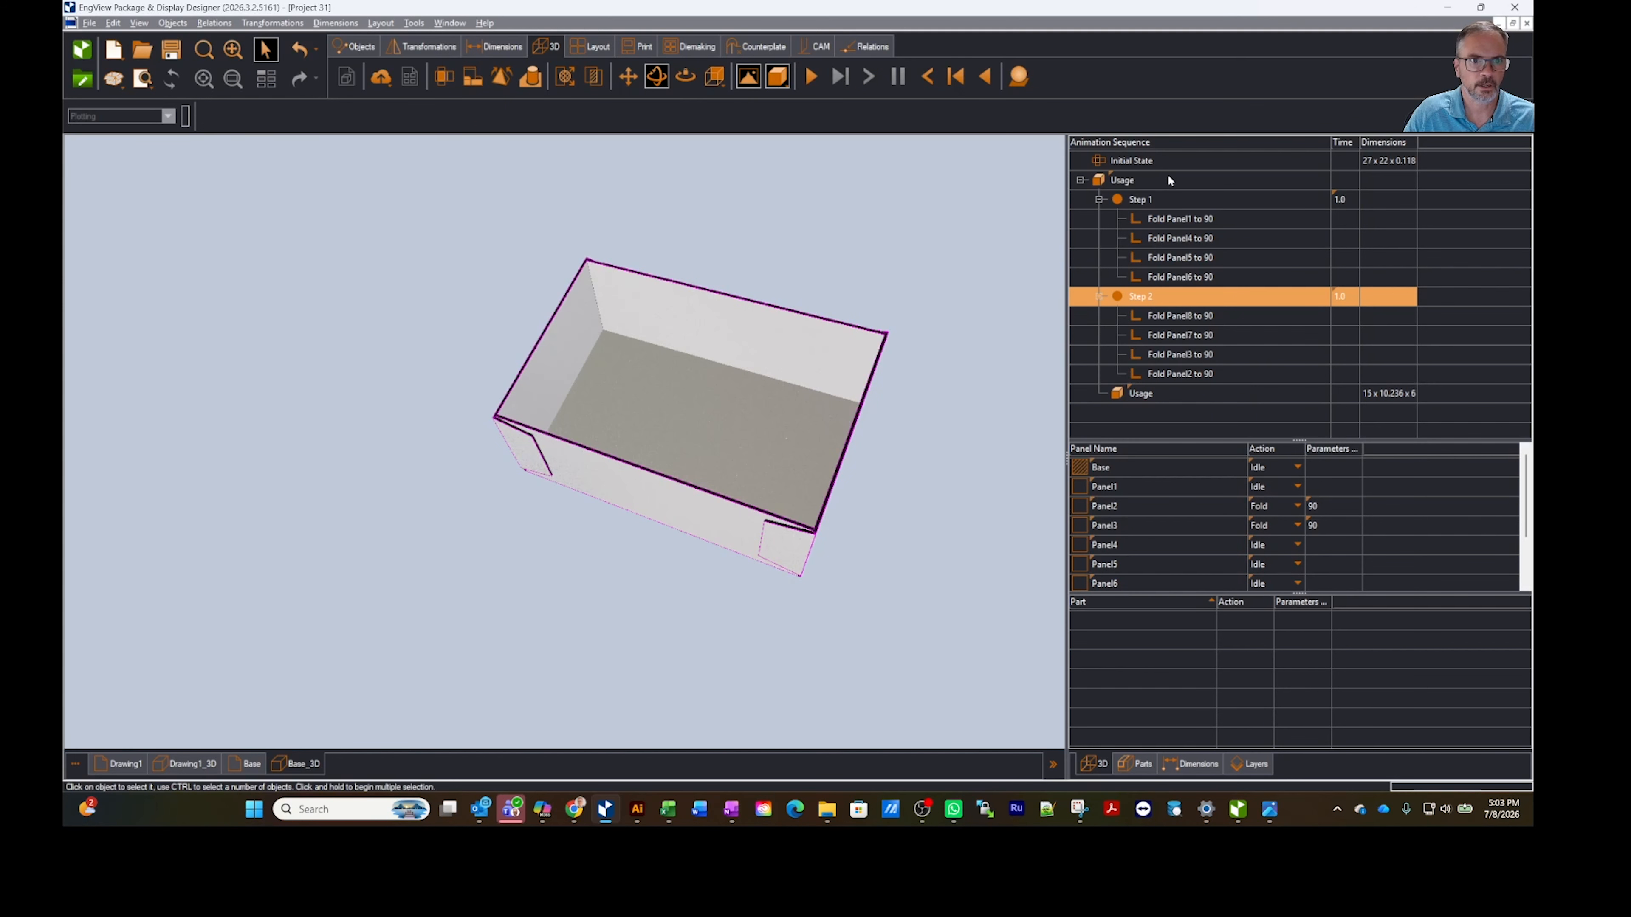
Step: Reset the box to its initial flat state, play the folding animation, and view the result up close
left_click(1163, 162)
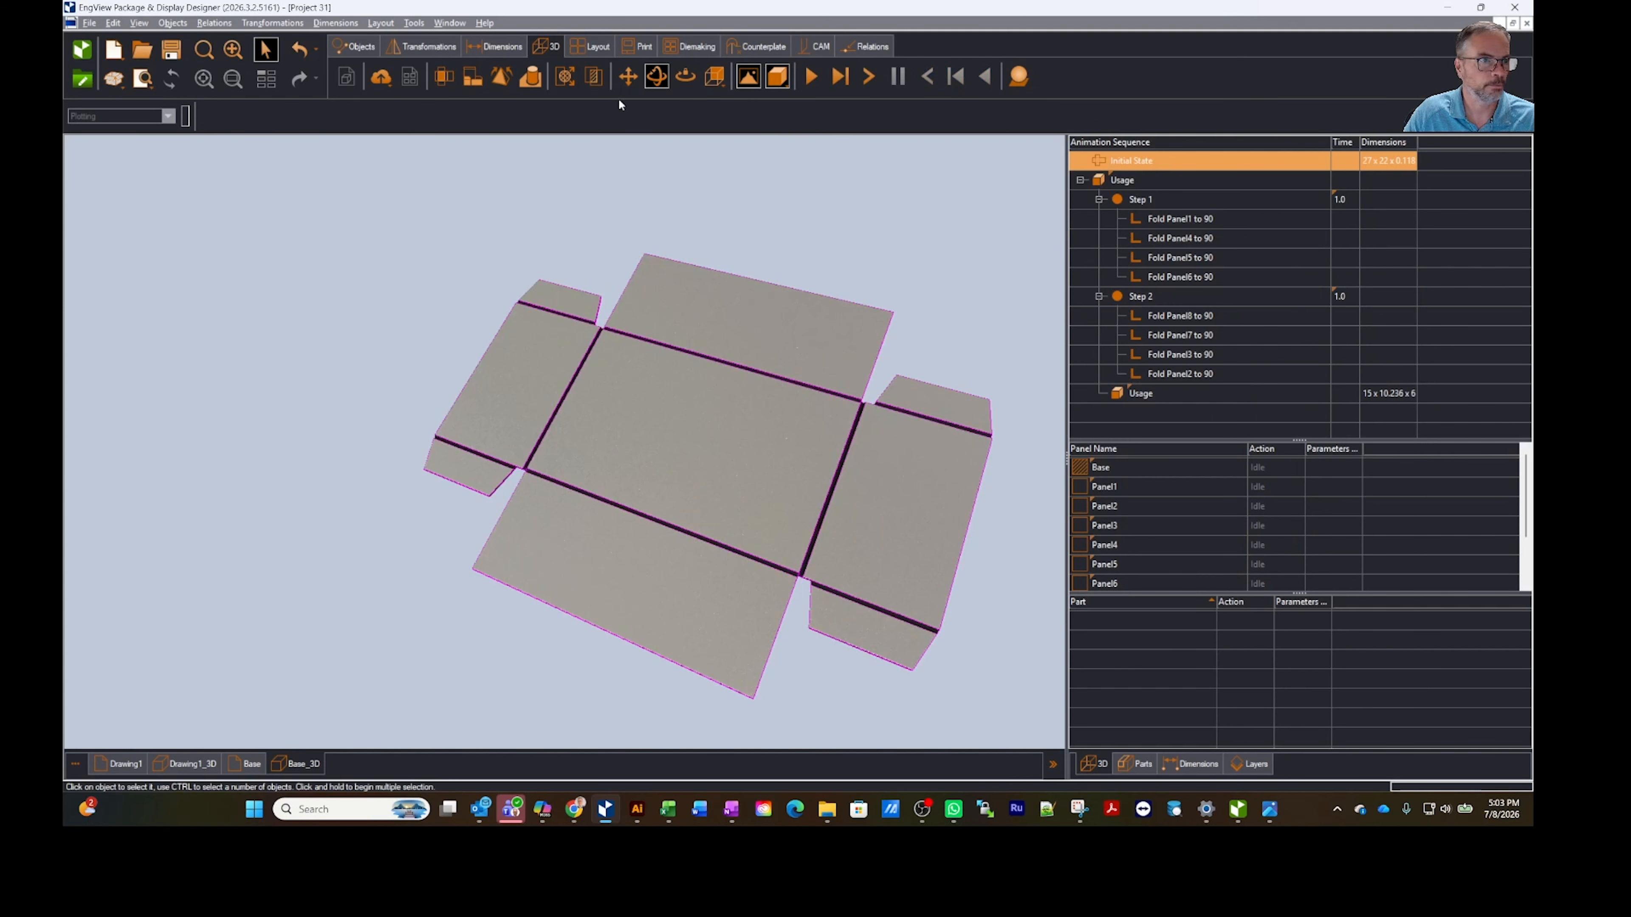
left_click(818, 76)
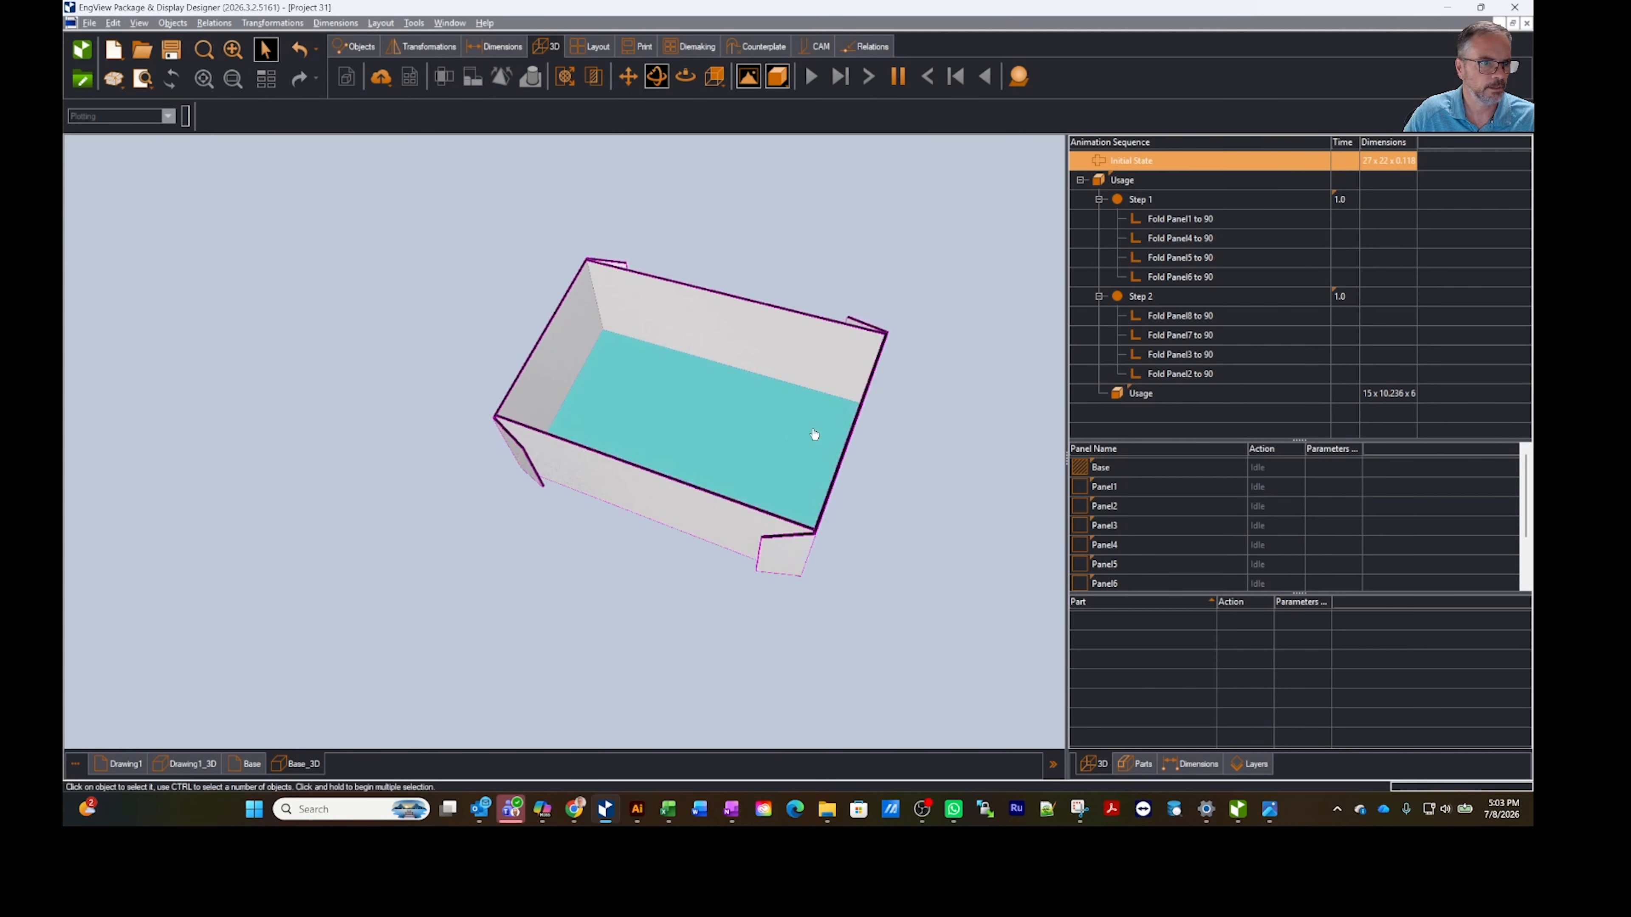
scroll(834, 447, "up", 3)
scroll(831, 448, "down", 2)
middle_click_drag(873, 510, 834, 494)
Step: Return to the Base drawing, open the 3 Hanging Rivit Holes component to examine its dimensions and parameters, and close it
left_click(245, 762)
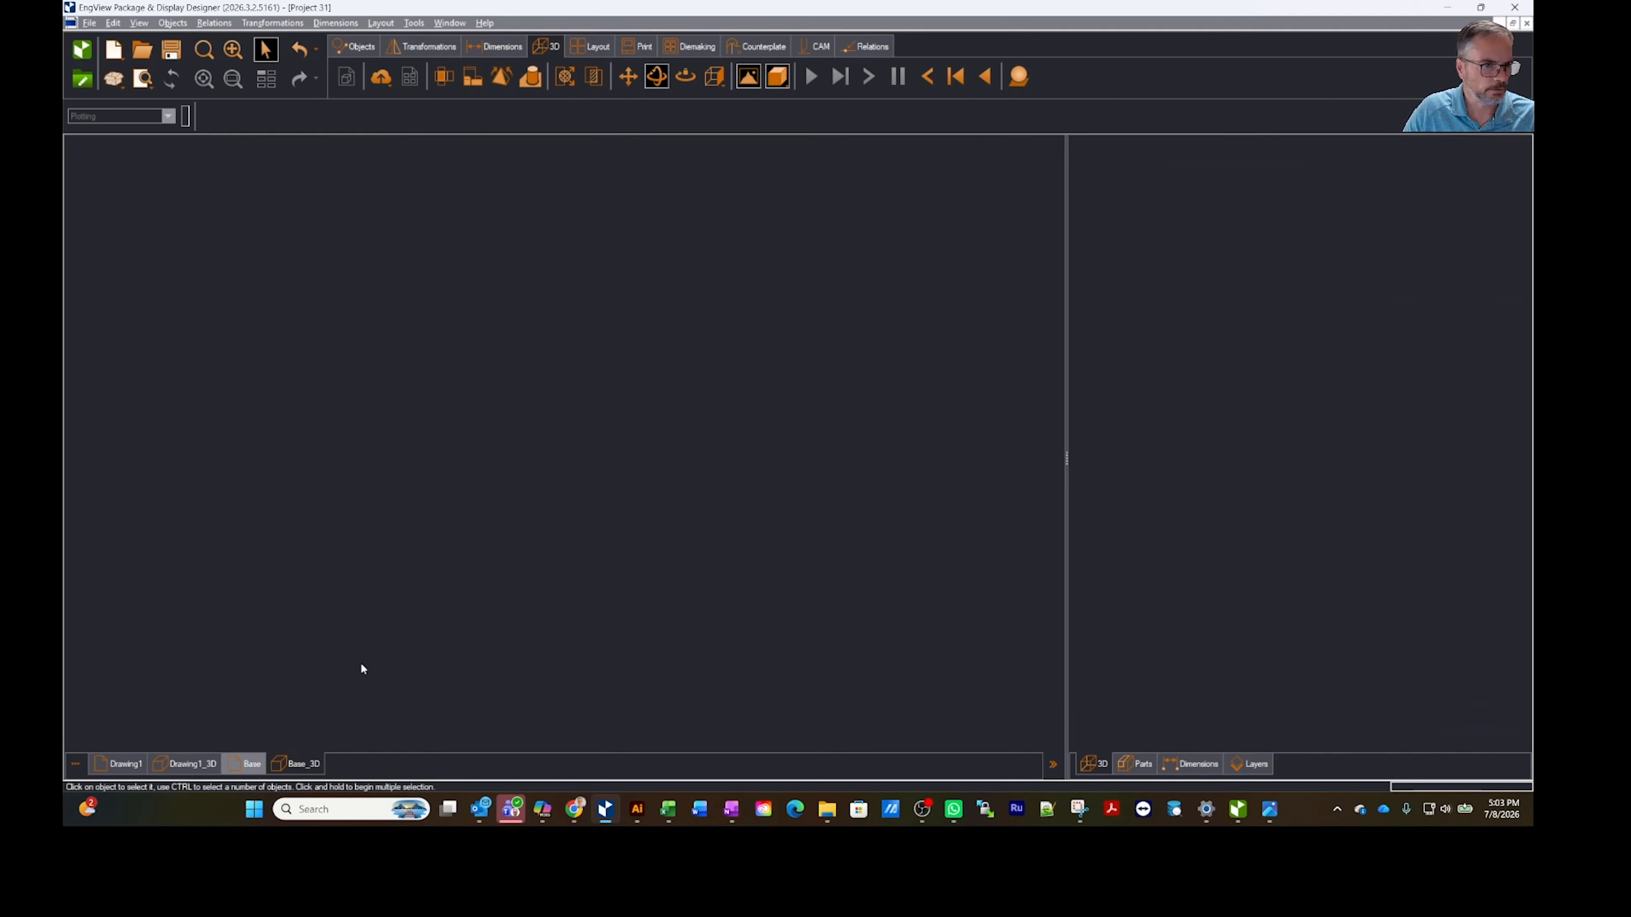
left_click(1125, 764)
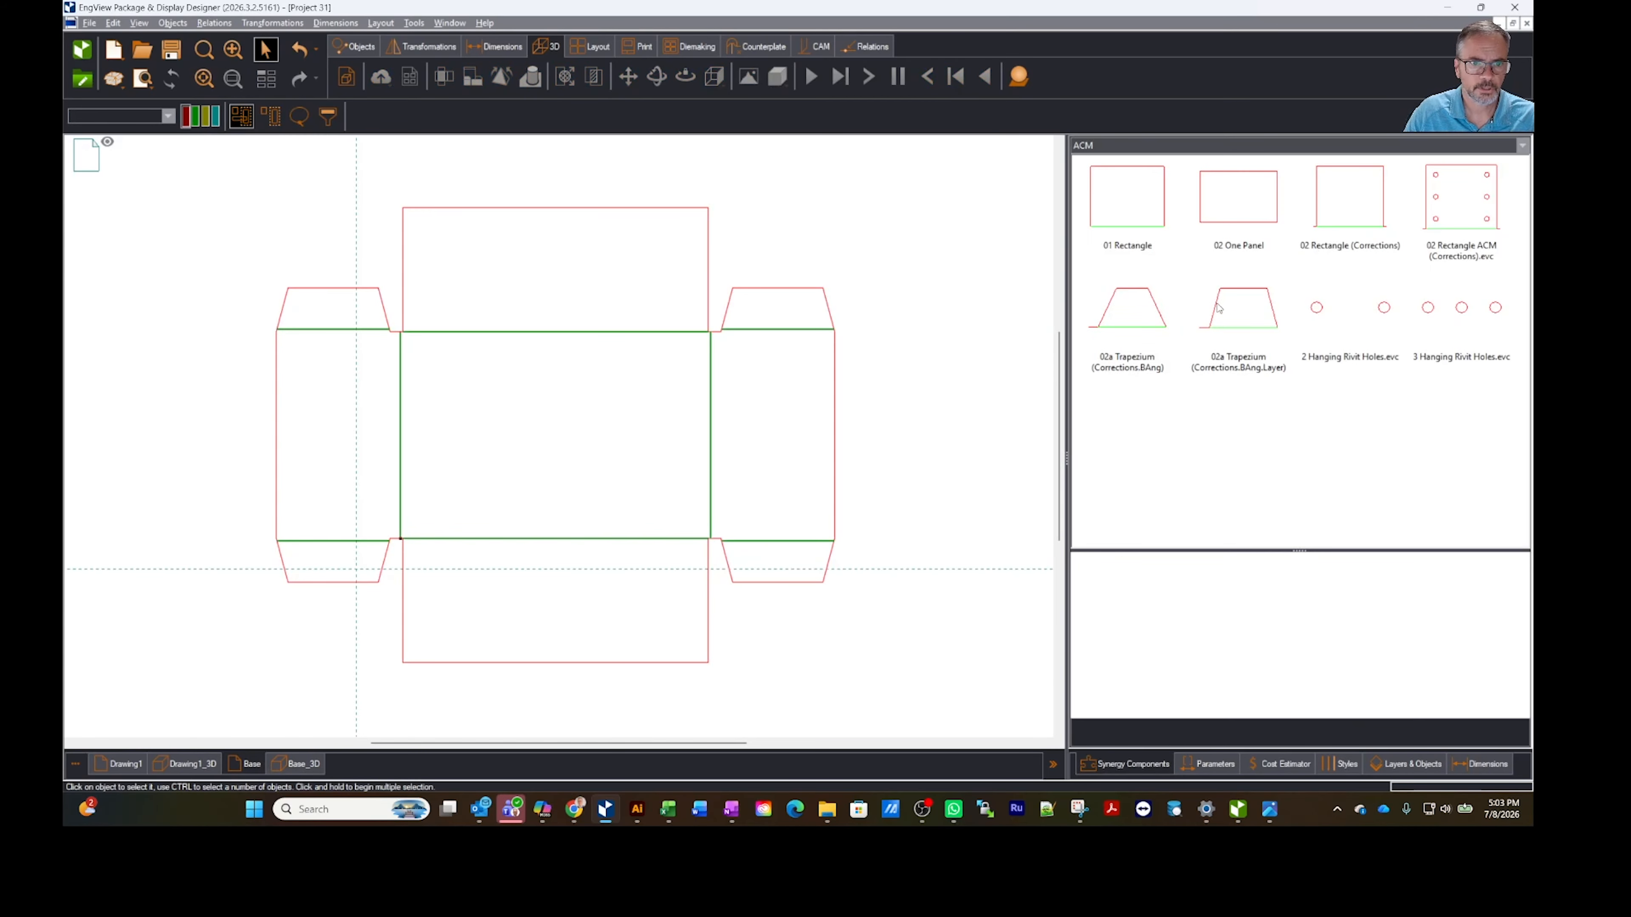
left_click(1465, 316)
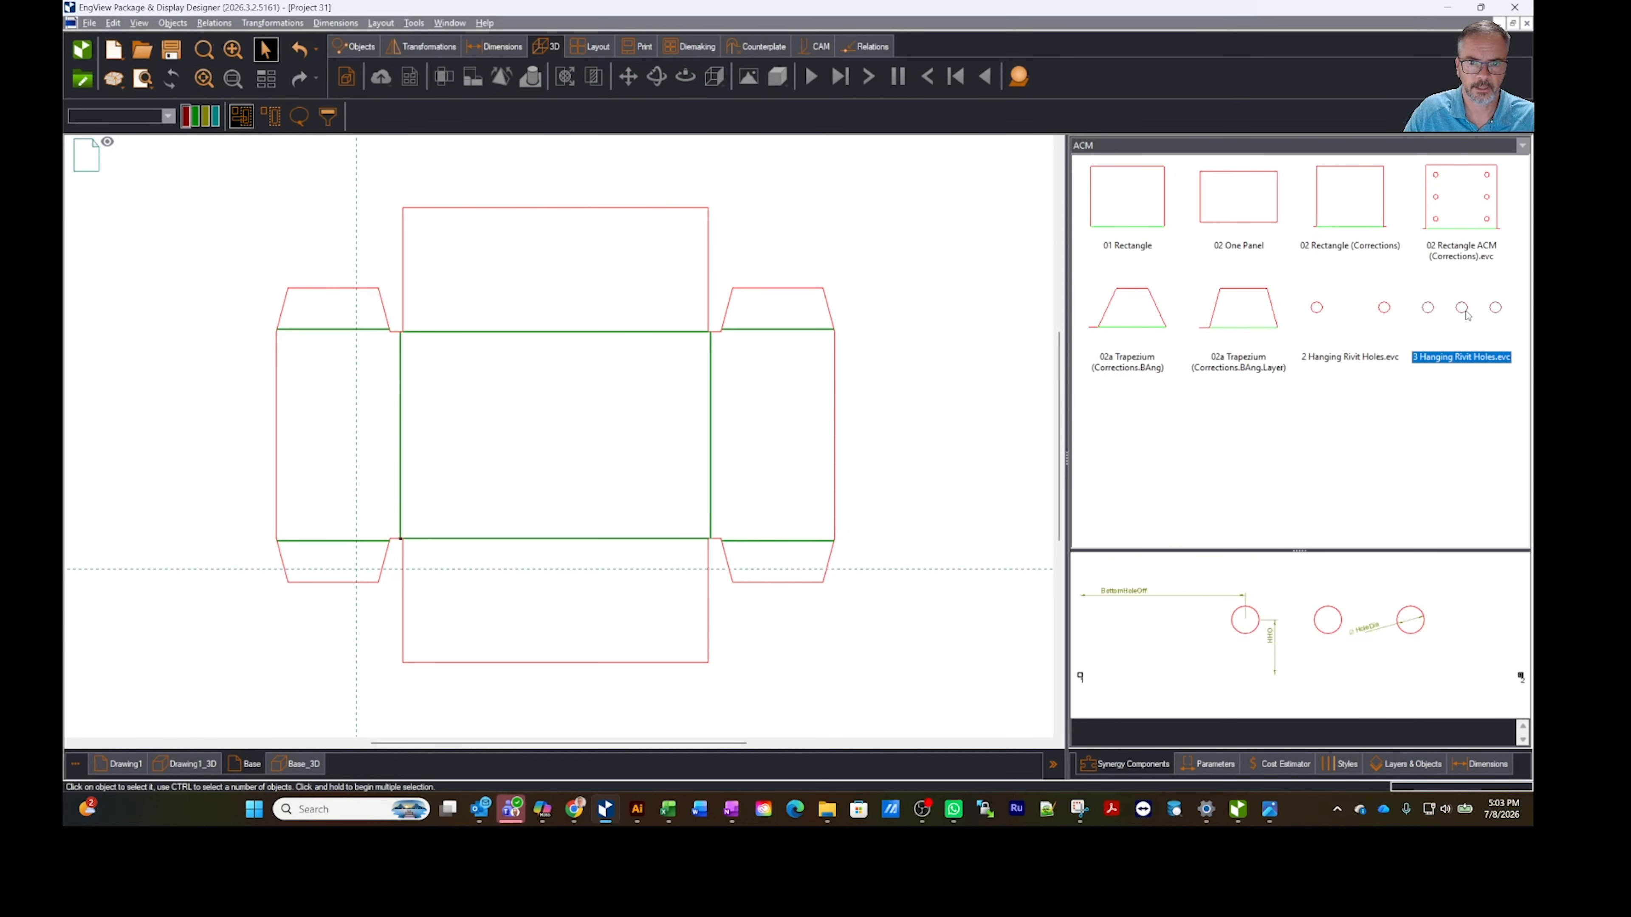
double_click(1465, 315)
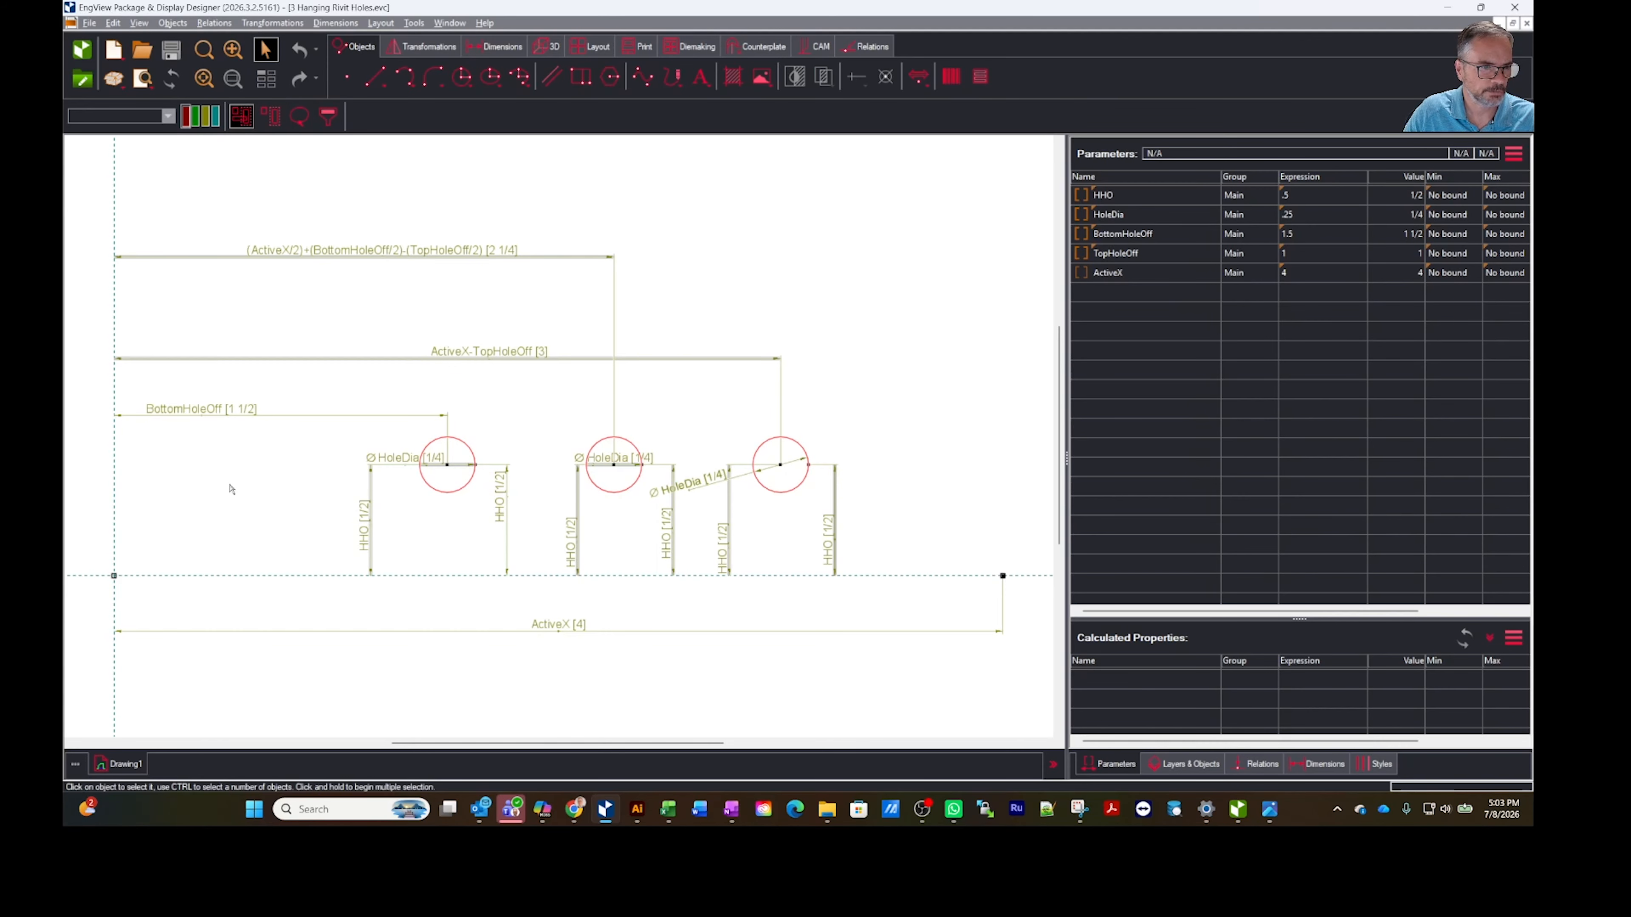
left_click(1526, 24)
Step: Place the 2 Hanging Rivit Holes component on the upper-right trapezium flap with HHO .5, HoleDia .25, BottomHoleOff 1.5 and TopHoleOff 1
left_click(1359, 342)
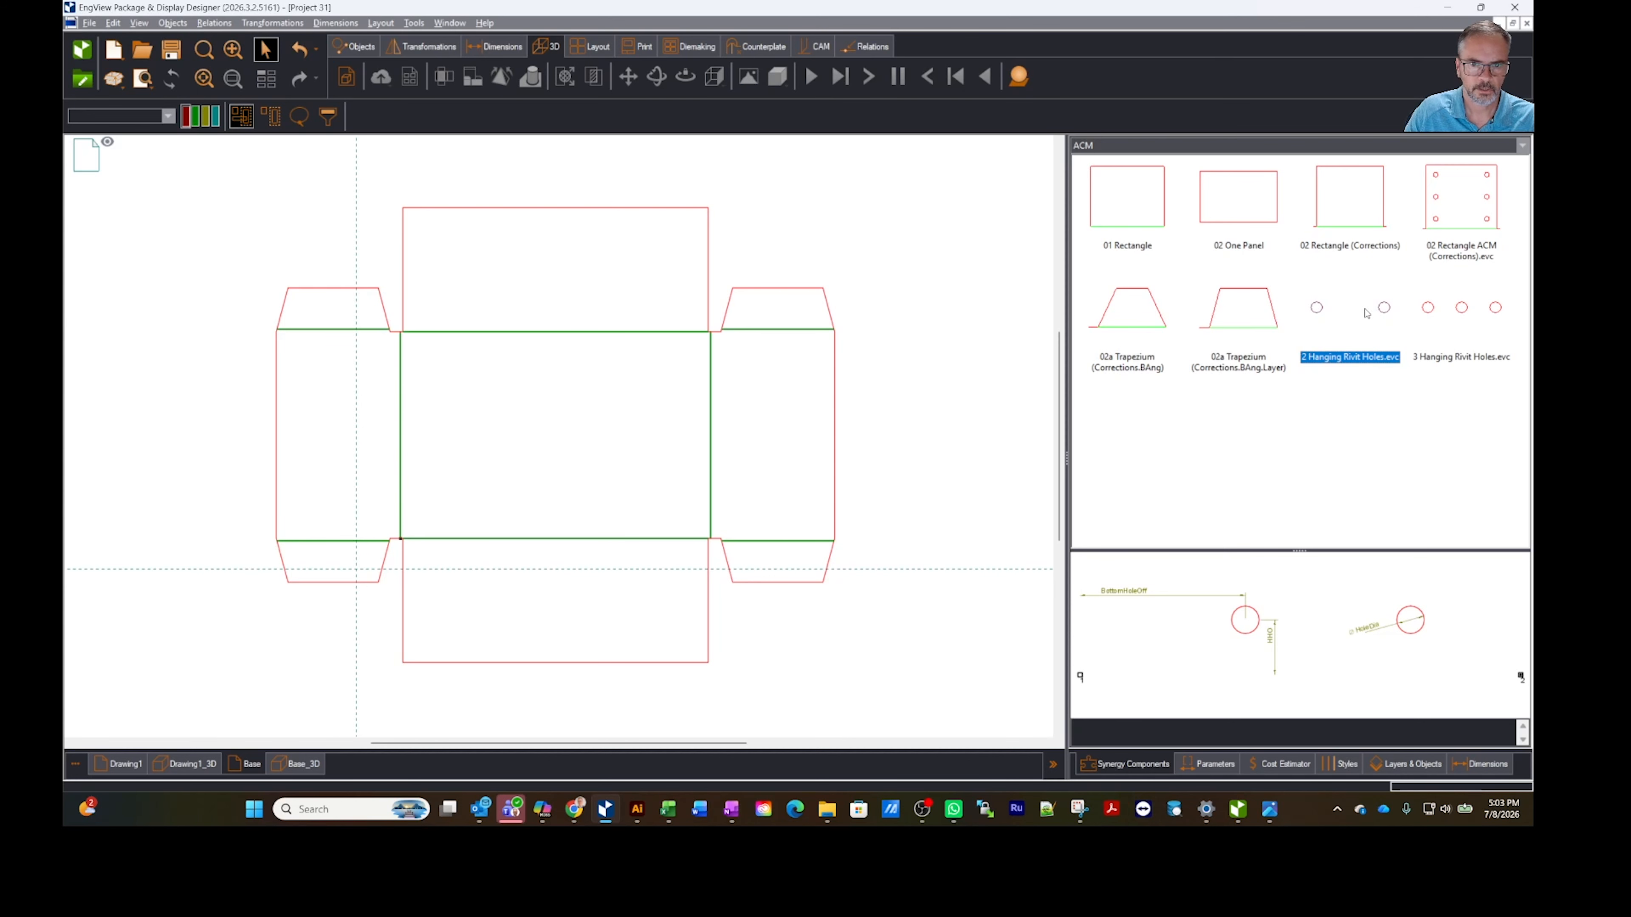
double_click(1384, 308)
scroll(742, 315, "up", 2)
scroll(743, 316, "up", 2)
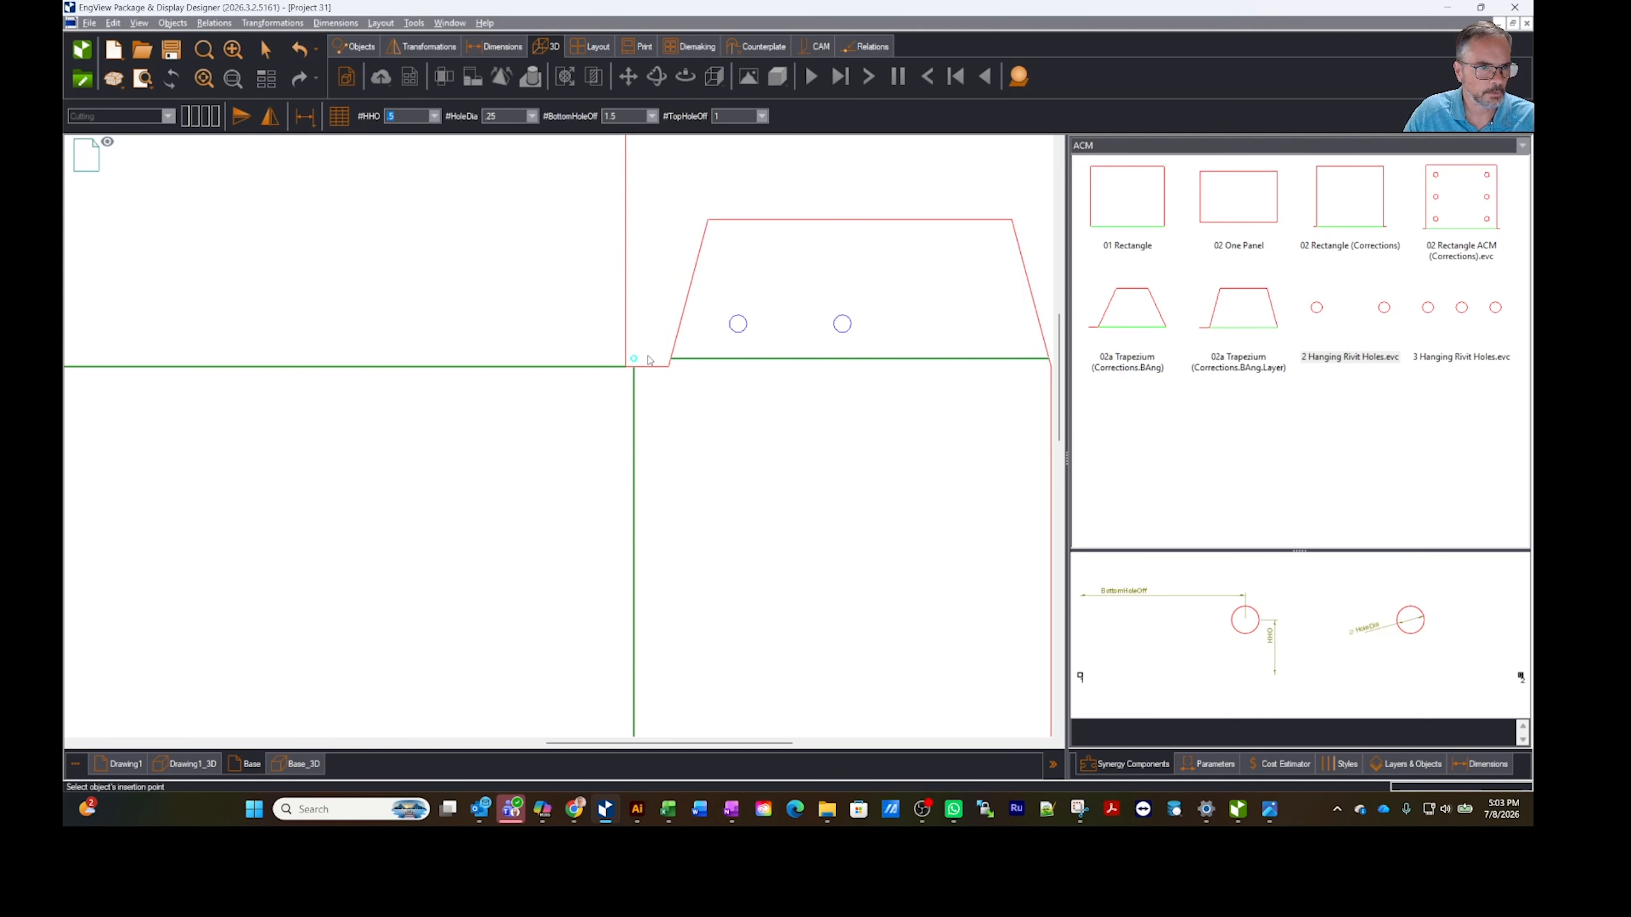
left_click(635, 360)
scroll(867, 360, "down", 2)
scroll(989, 350, "up", 2)
scroll(950, 363, "up", 2)
left_click(917, 367)
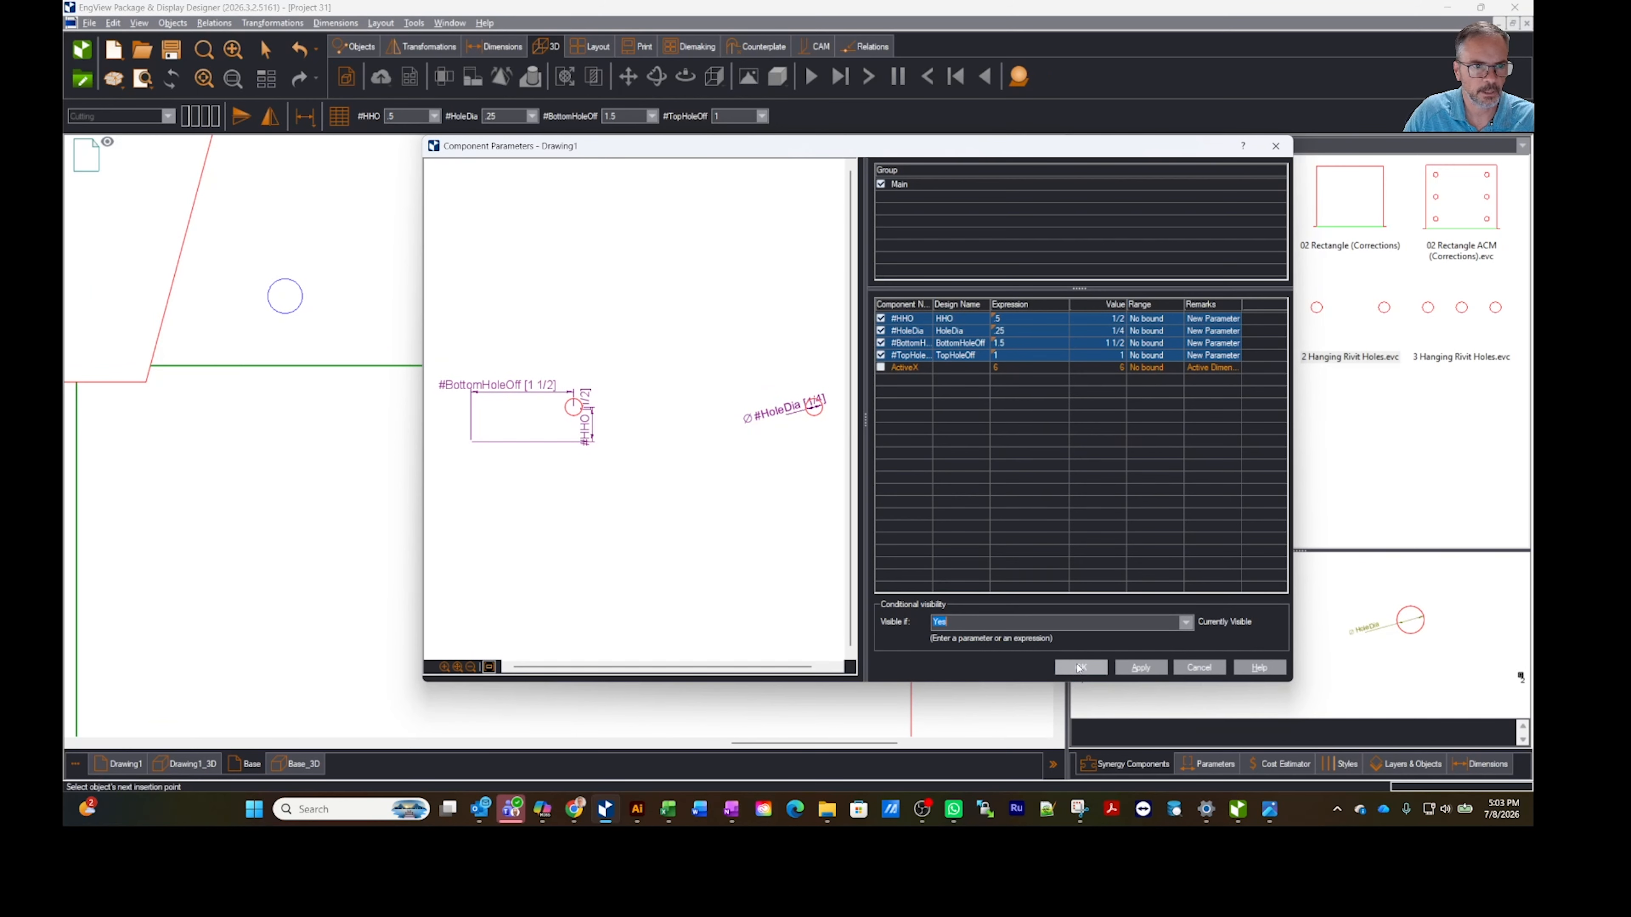
left_click(1081, 668)
Step: Place the two-hole component along the fold line of the lower-left trapezium flap, accepting the linked hole parameters
scroll(875, 554, "down", 5)
scroll(522, 711, "up", 5)
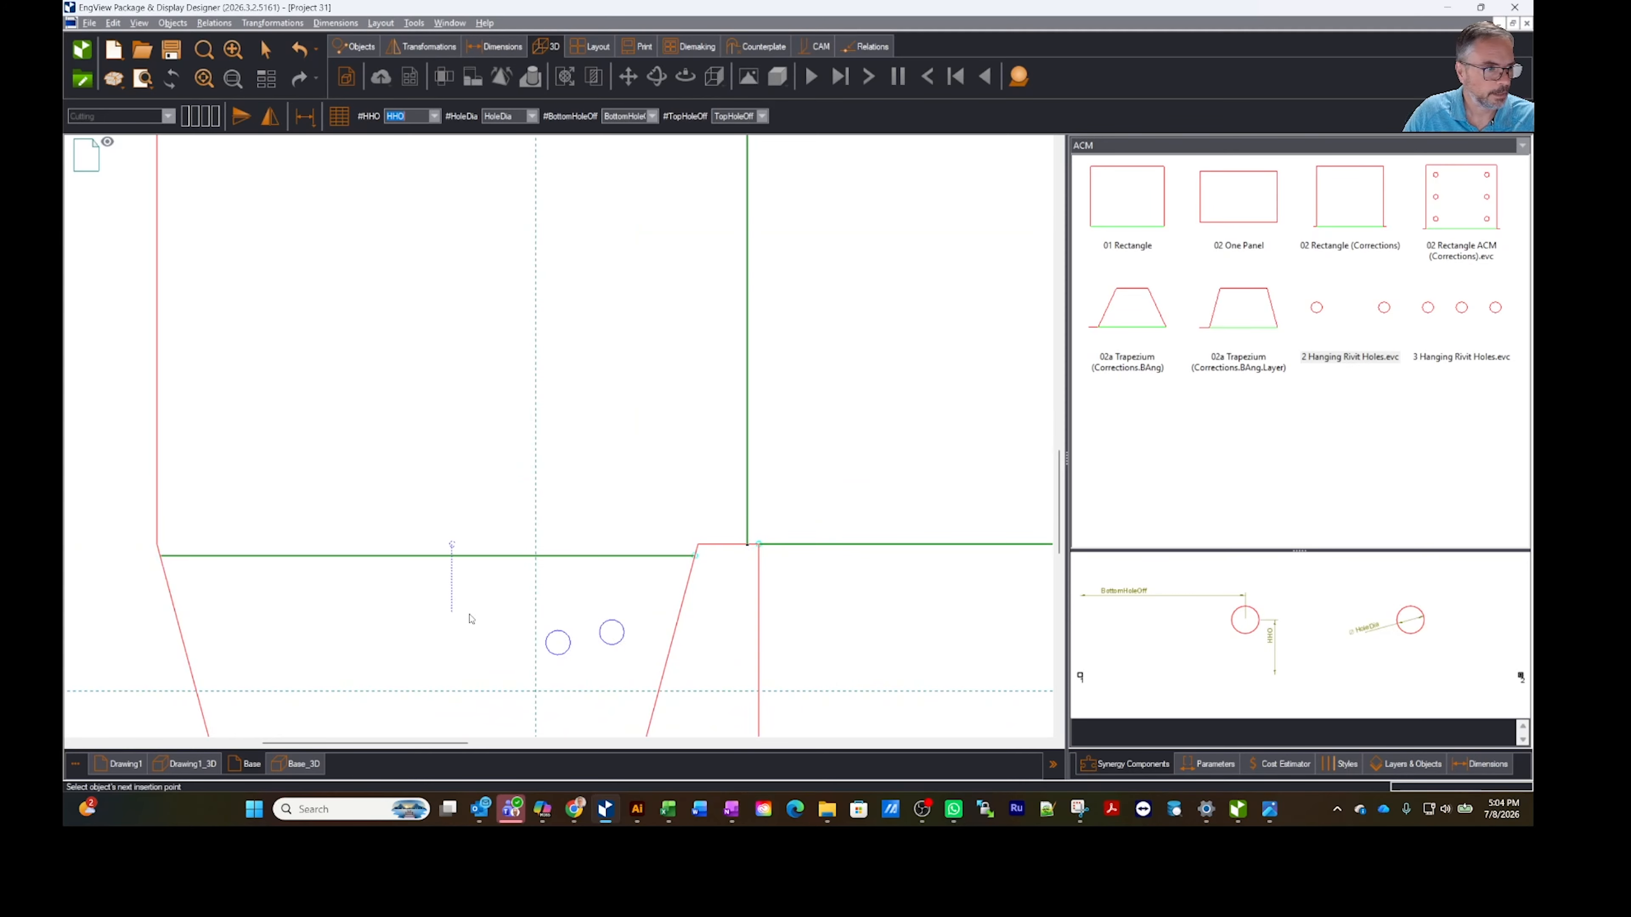
scroll(138, 564, "up", 3)
scroll(158, 572, "up", 2)
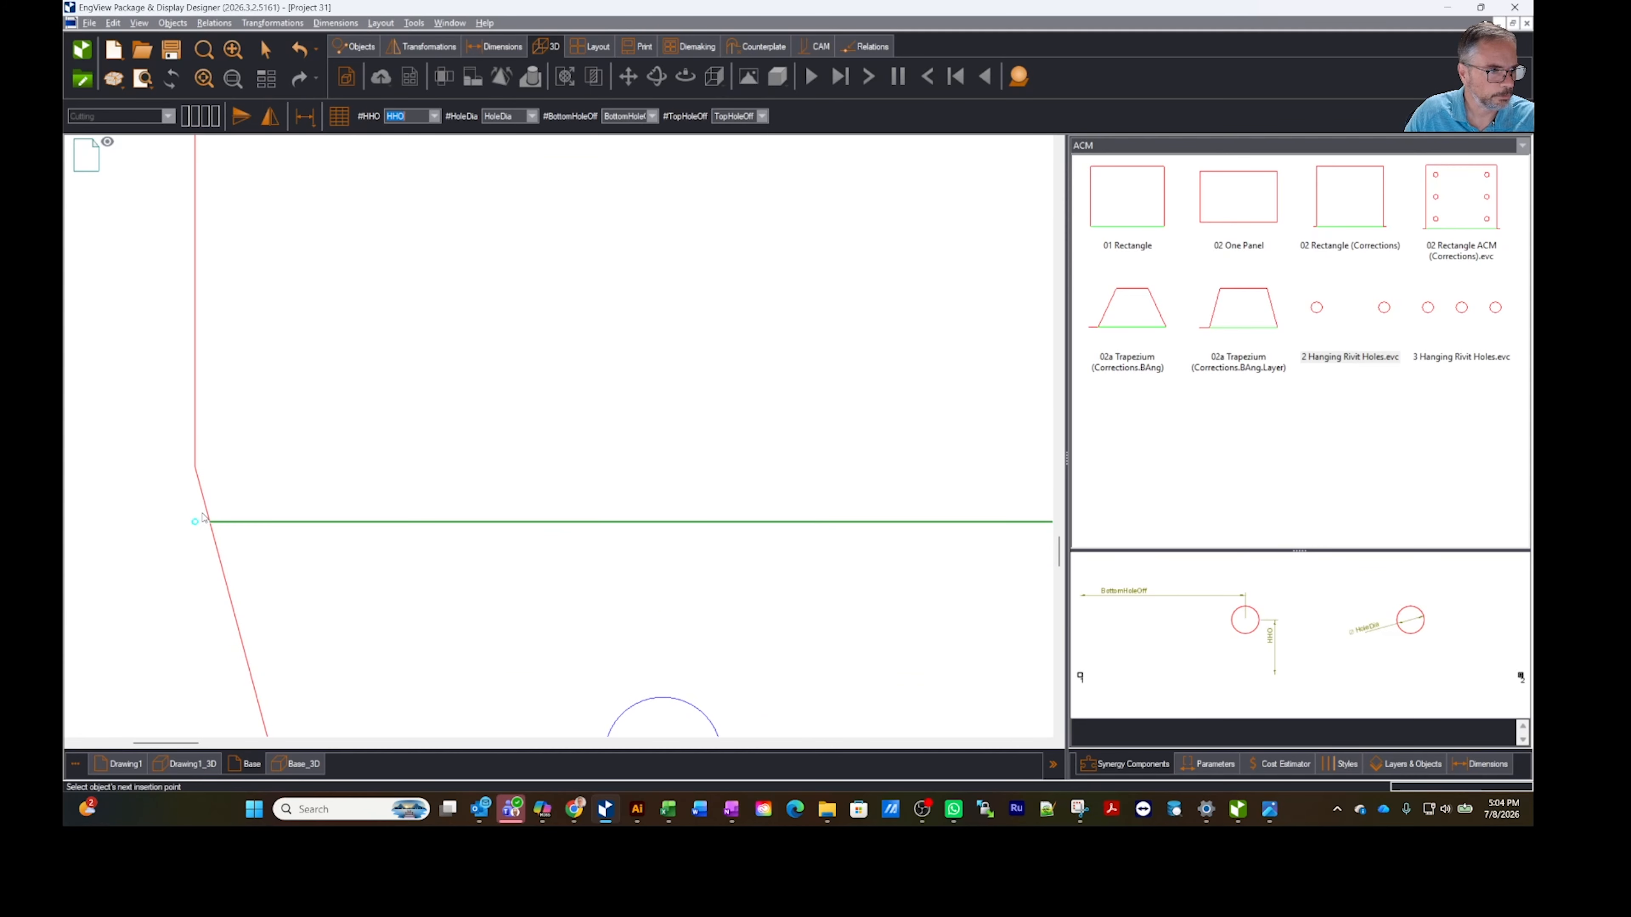
left_click(192, 522)
left_click(1080, 668)
Step: Mirror the two-hole component and place it along the fold line of the upper-left trapezium flap with the same parameters
scroll(507, 419, "up", 3)
middle_click_drag(523, 408, 523, 680)
left_click(270, 116)
scroll(660, 397, "up", 3)
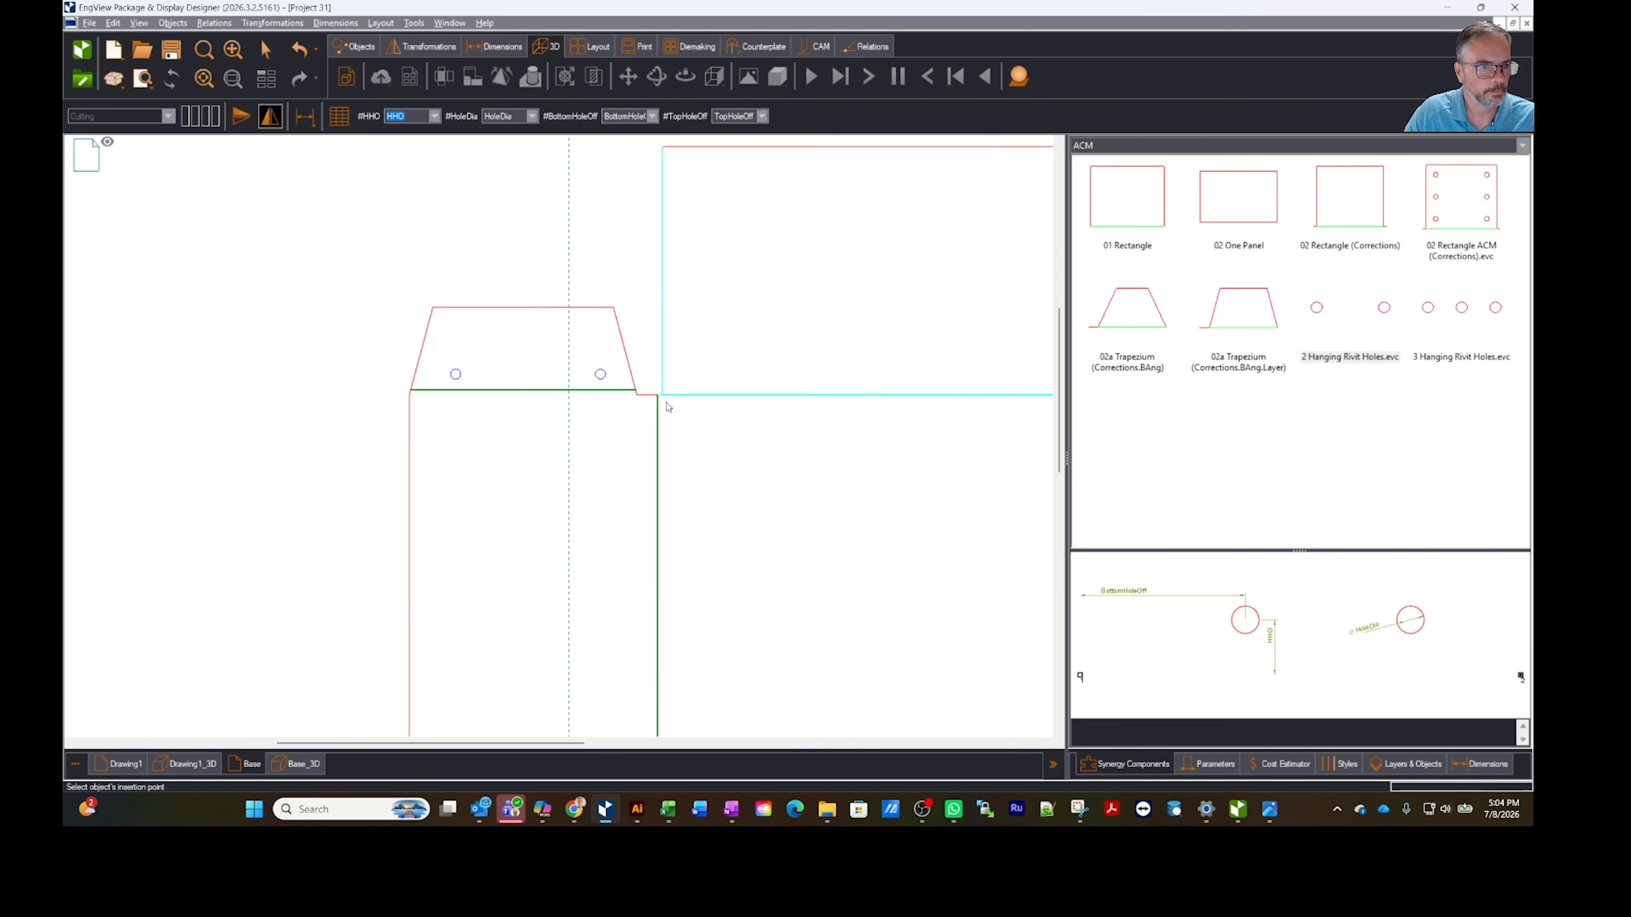
left_click(660, 396)
scroll(64, 384, "down", 4)
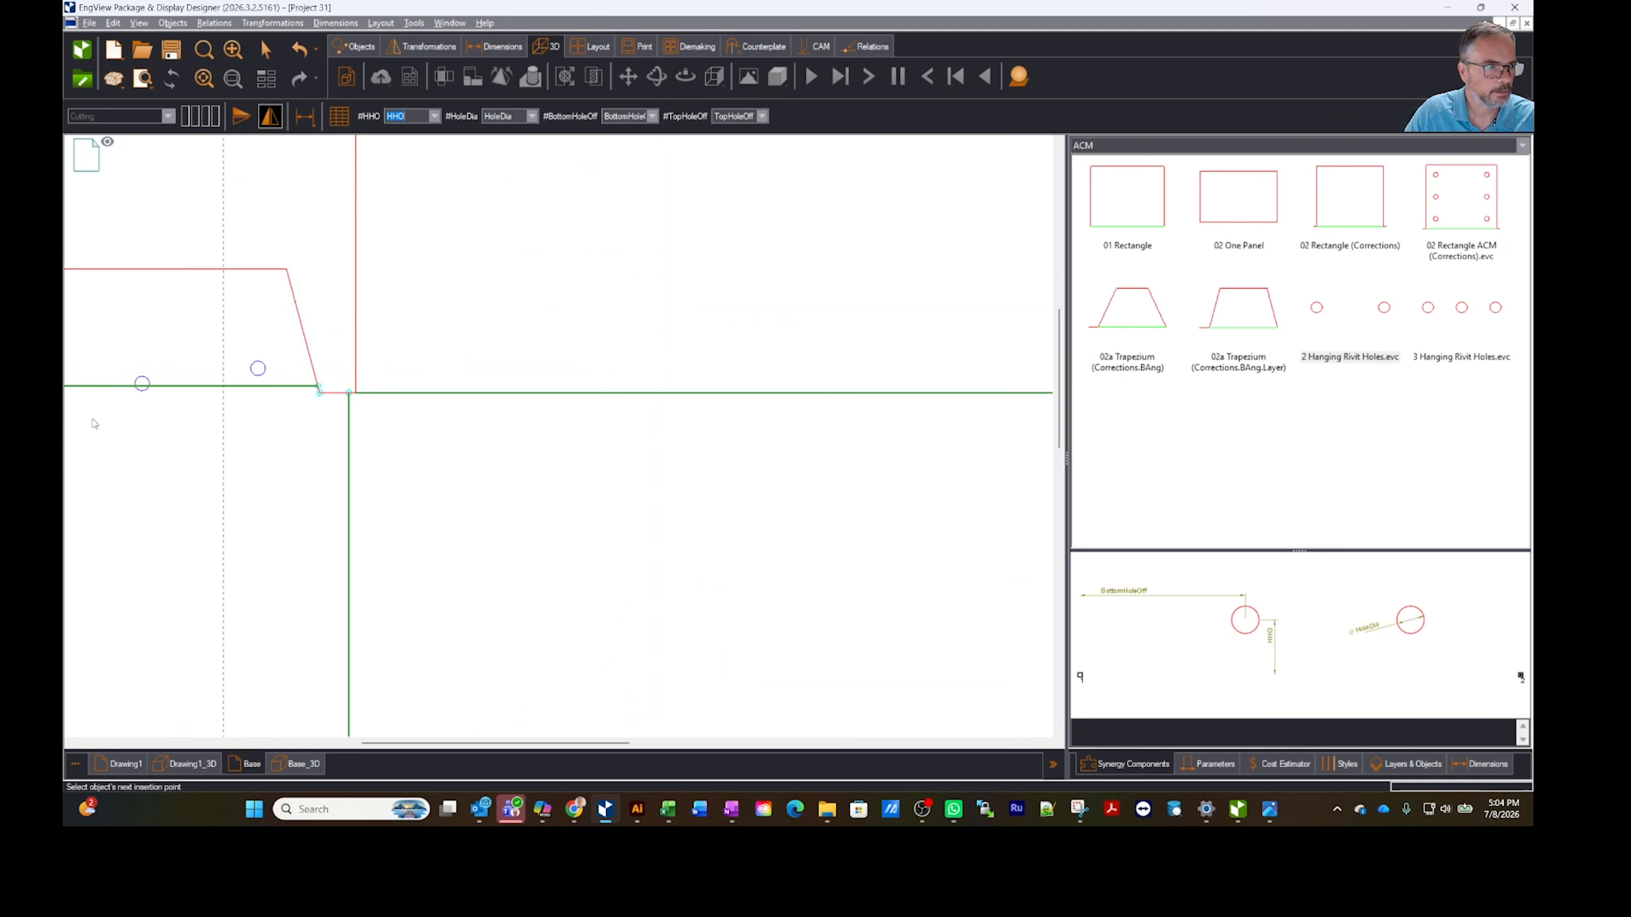
scroll(64, 399, "up", 4)
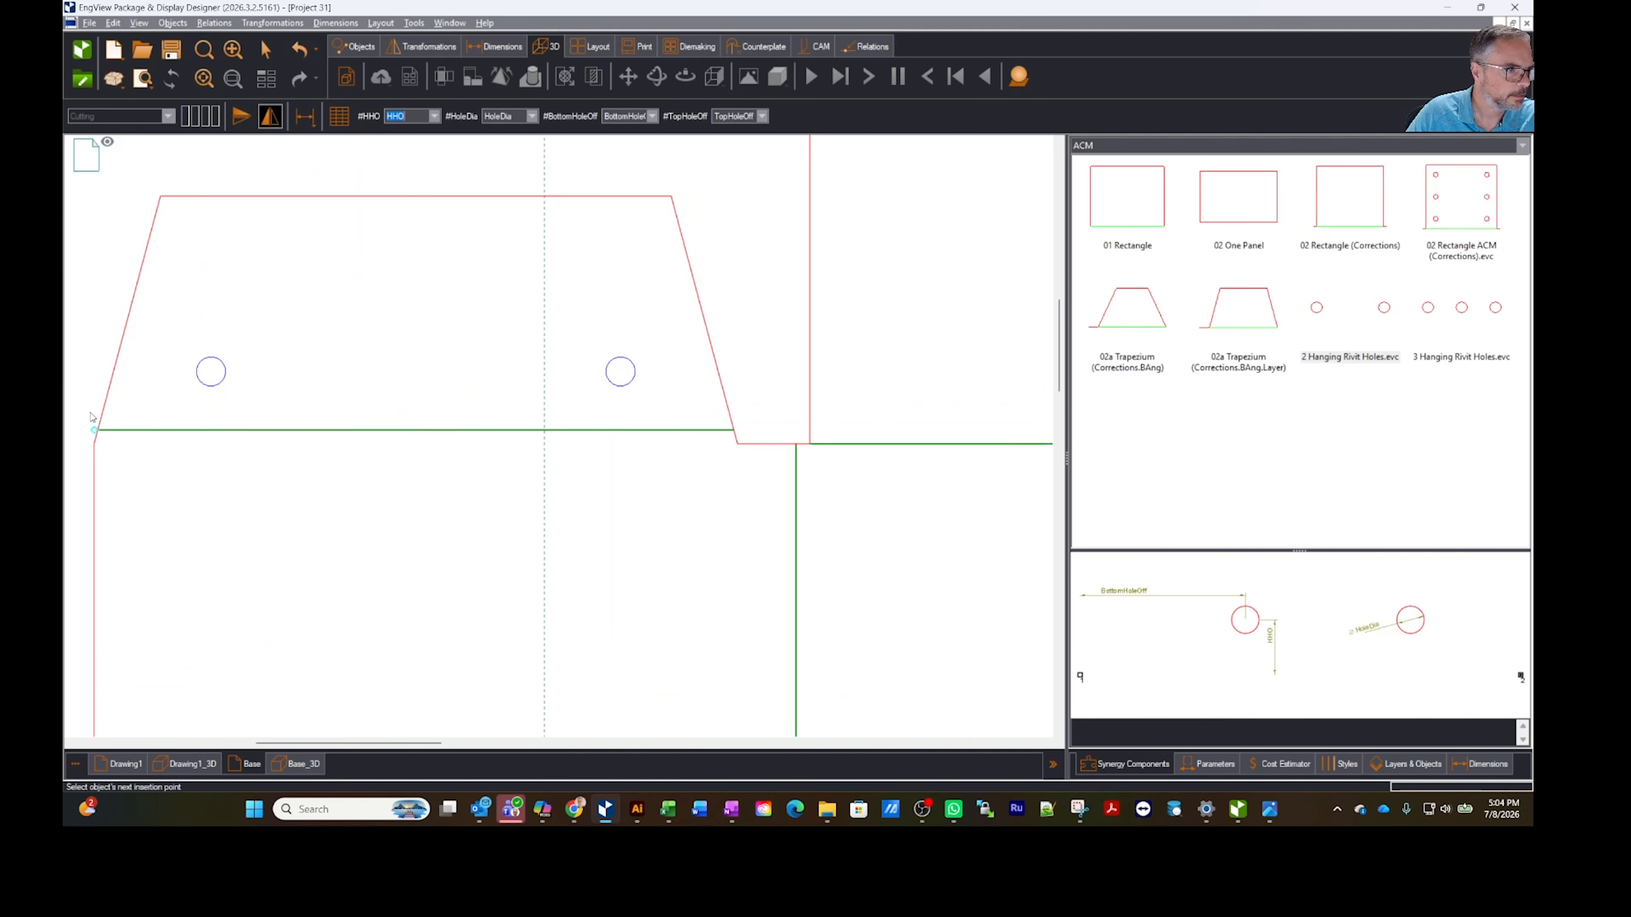
left_click(90, 425)
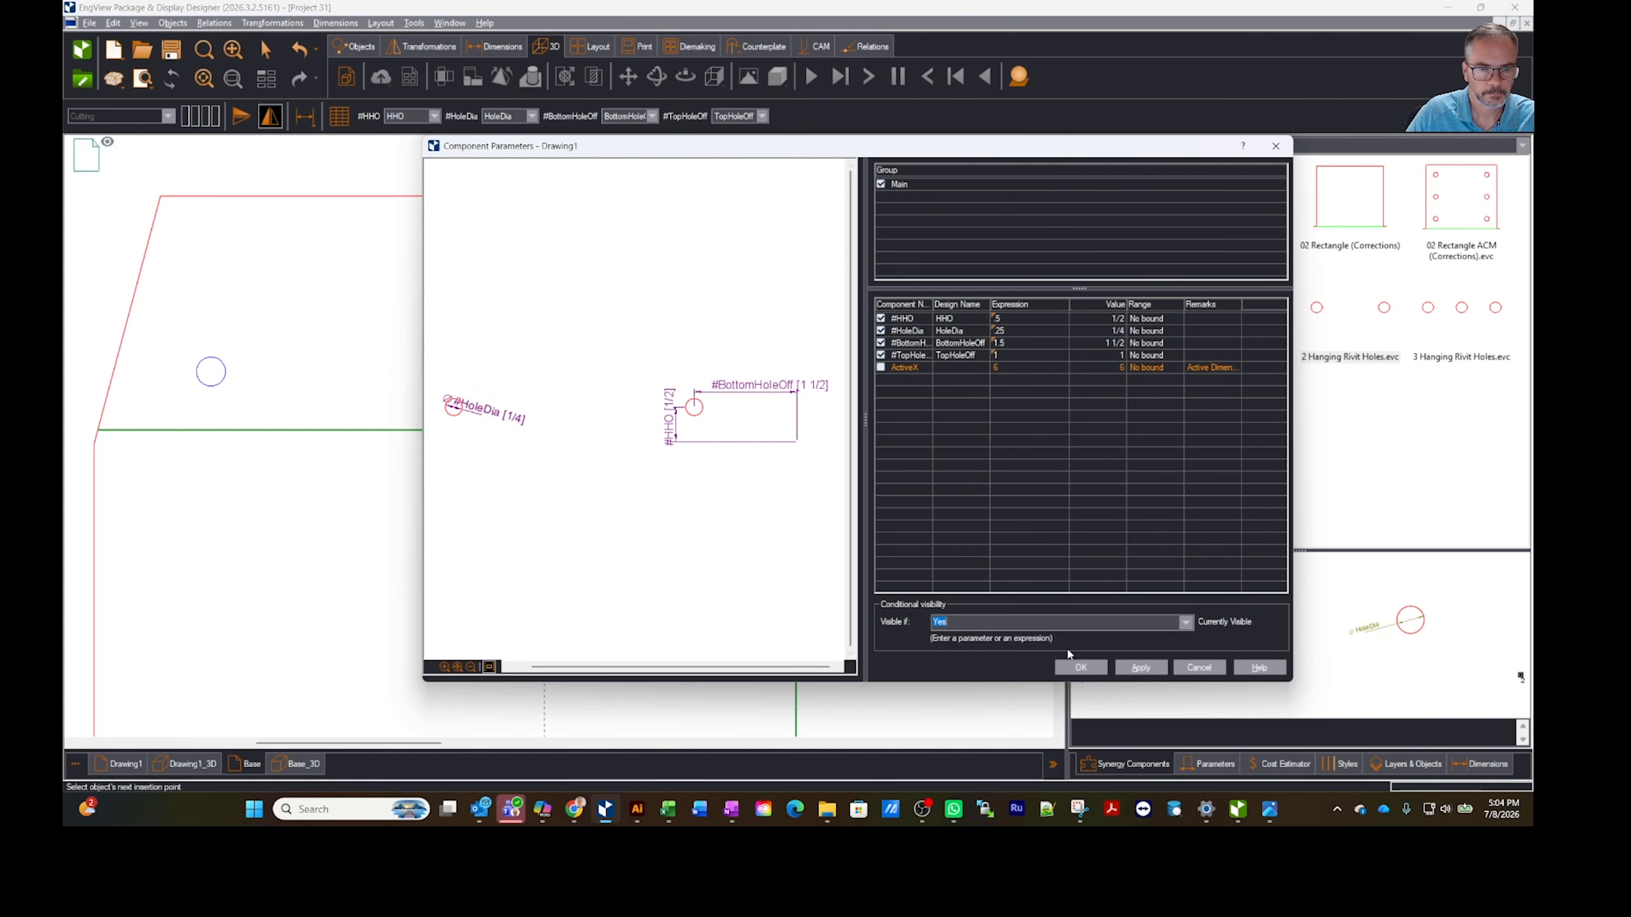
left_click(1066, 650)
Step: Place the mirrored two-hole component along the fold line of the lower-right trapezium flap with the same parameters
scroll(706, 533, "down", 6)
scroll(761, 592, "up", 2)
scroll(780, 551, "up", 7)
left_click(703, 473)
scroll(224, 537, "down", 2)
scroll(247, 545, "down", 3)
scroll(450, 513, "up", 5)
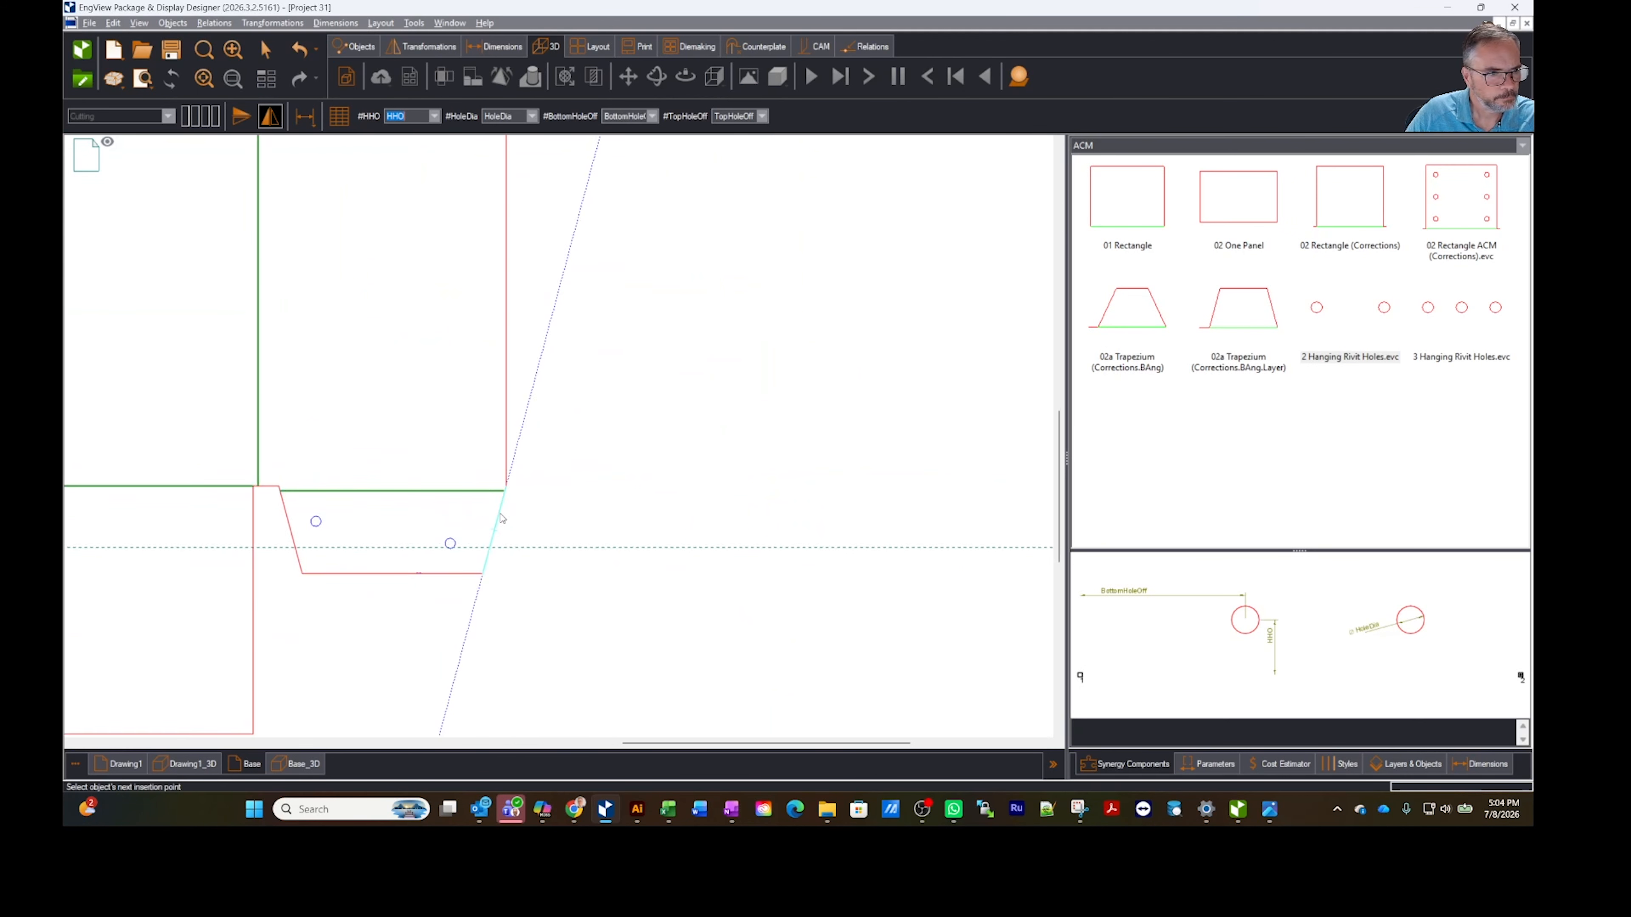
left_click(512, 471)
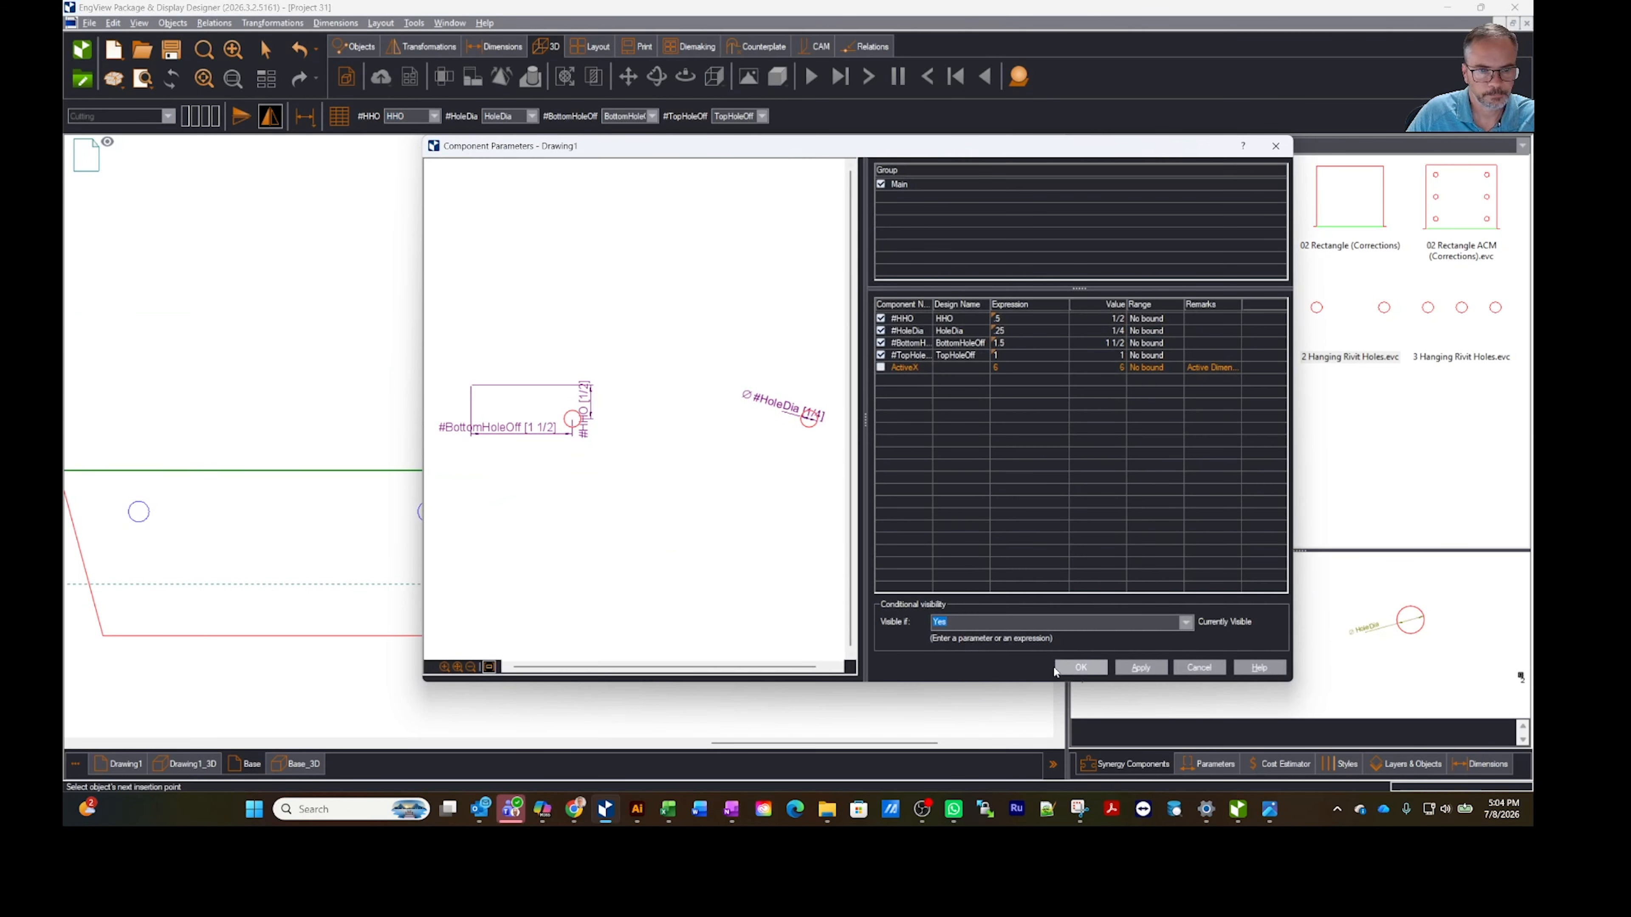
left_click(1080, 669)
Step: Place the mirrored two-hole component along the left edge of the upper rectangular panel, linking its #HHO to a new parameter HHO2
scroll(719, 565, "down", 3)
scroll(616, 578, "down", 4)
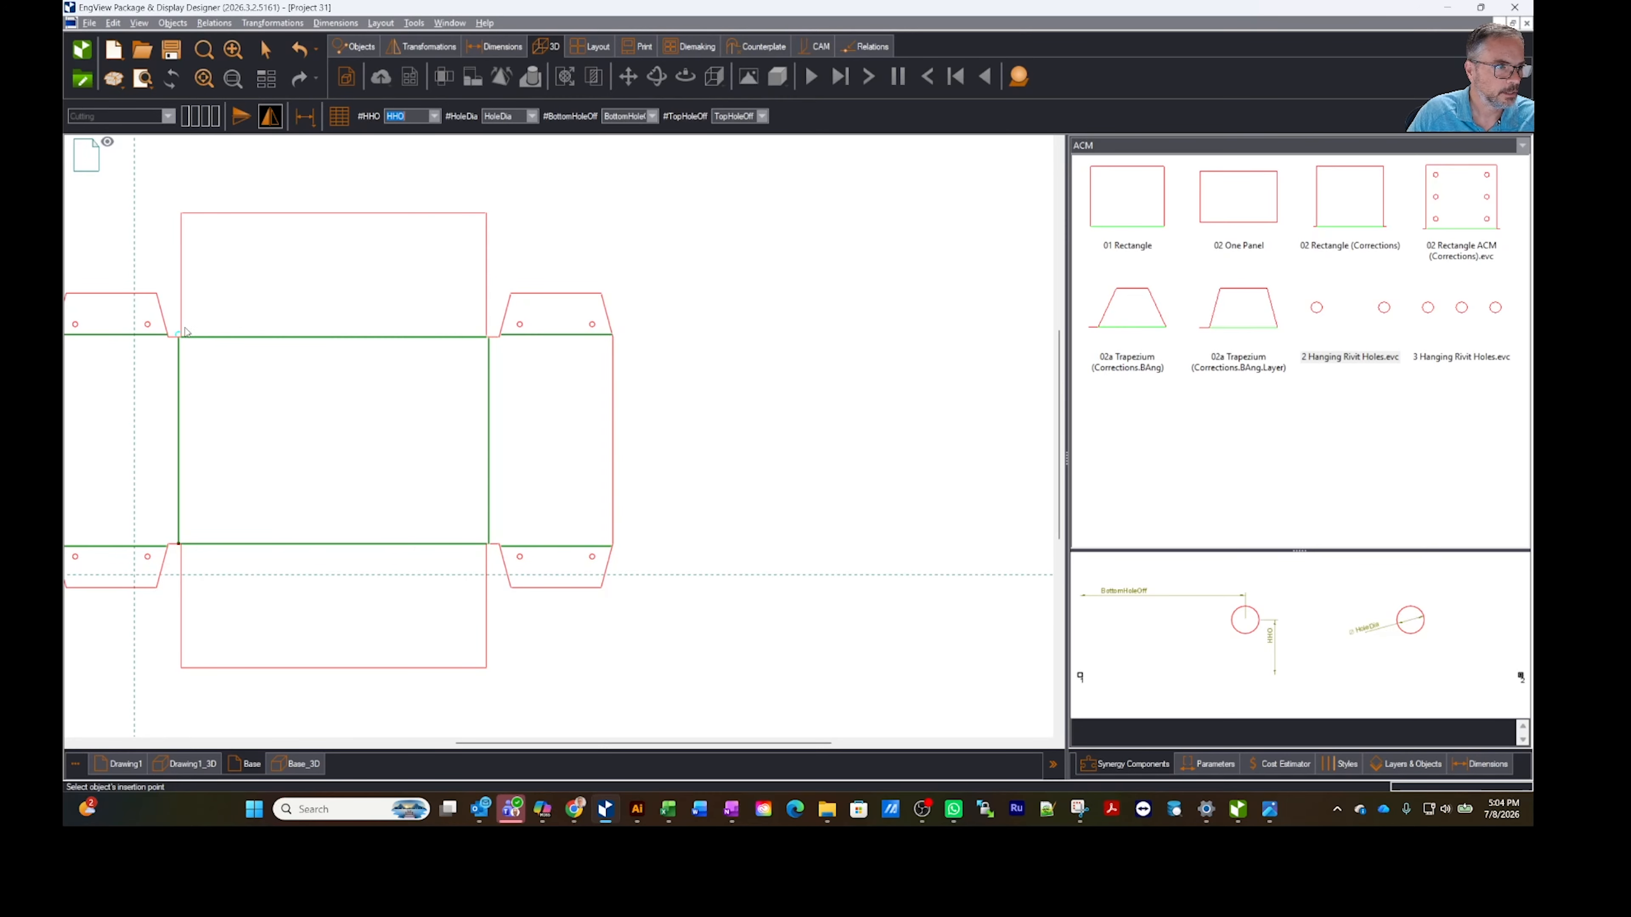
scroll(180, 337, "up", 2)
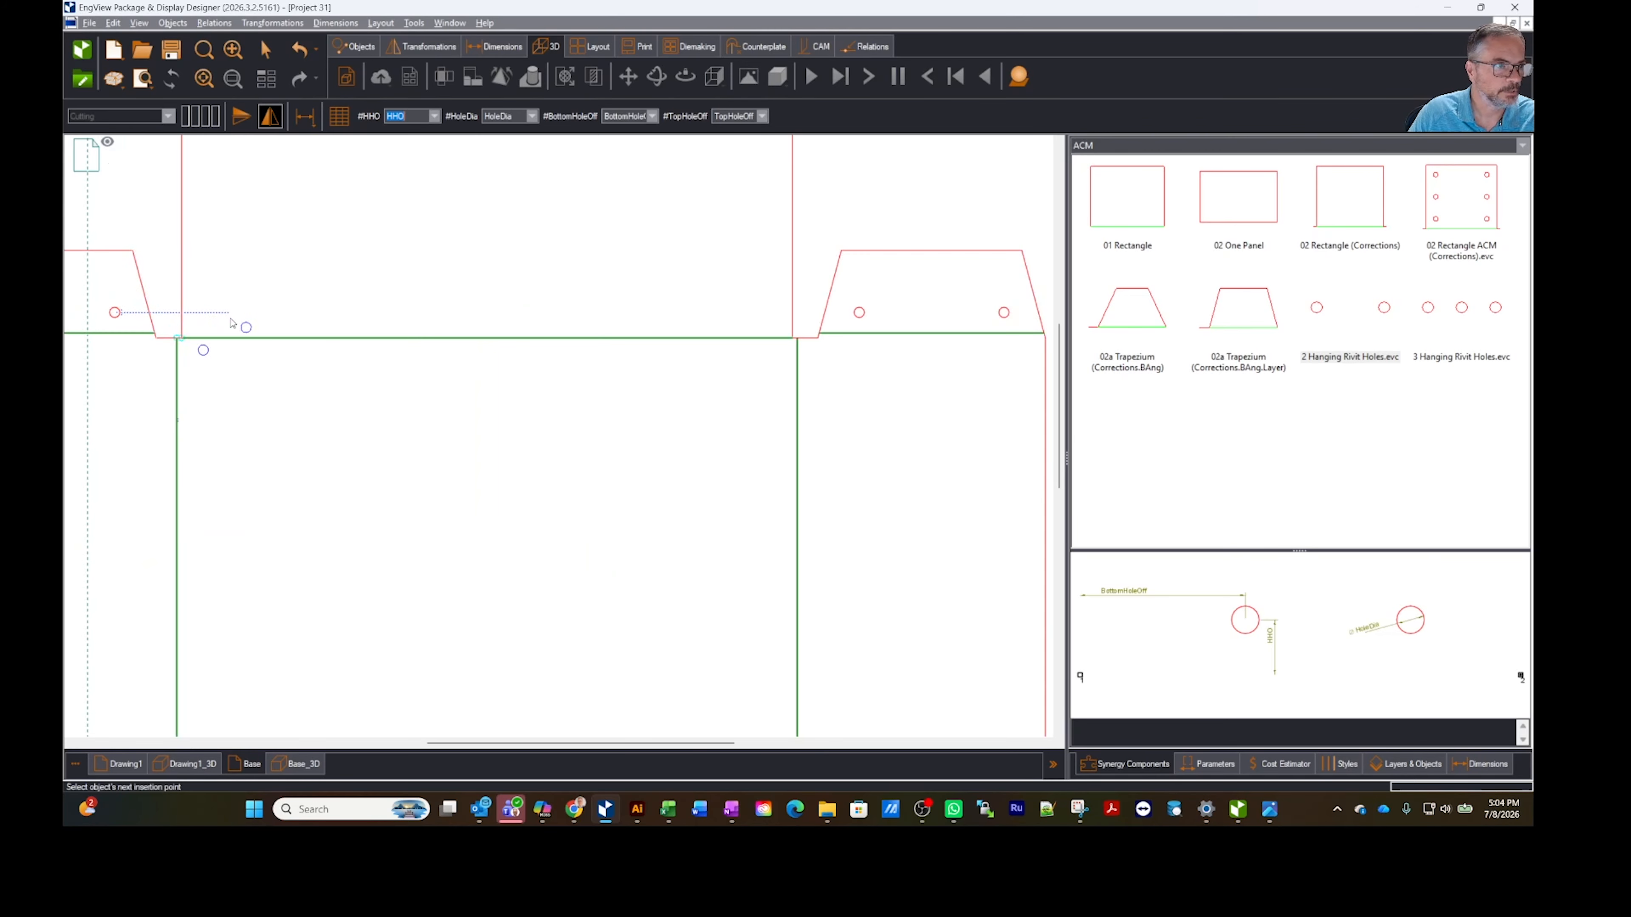
scroll(238, 330, "down", 2)
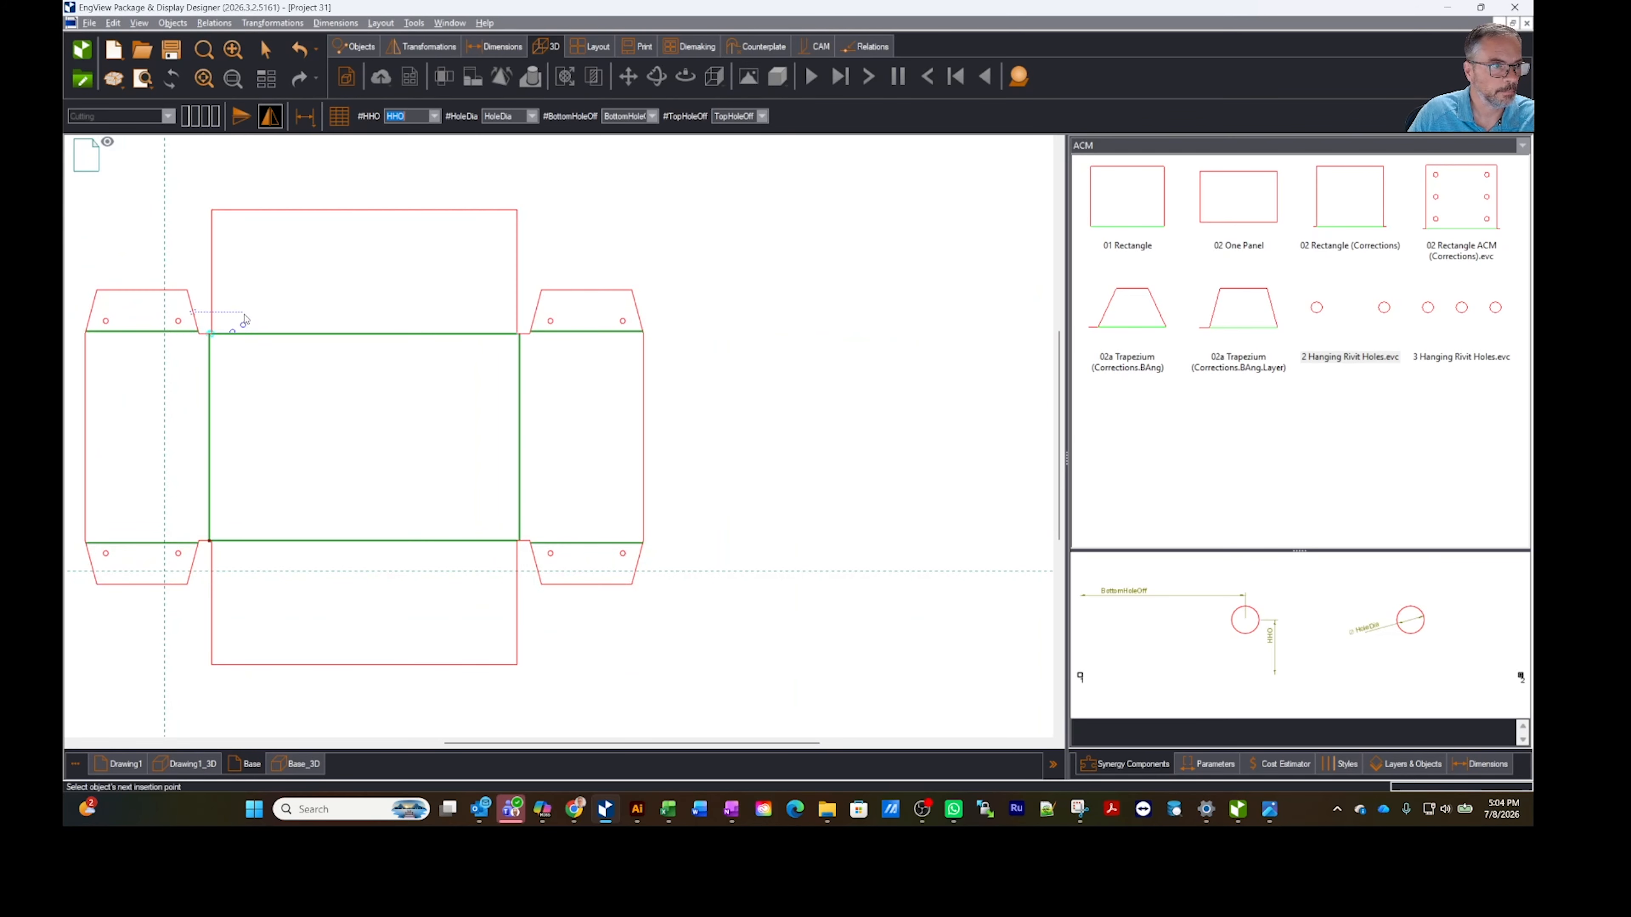
left_click(218, 217)
left_click(881, 318)
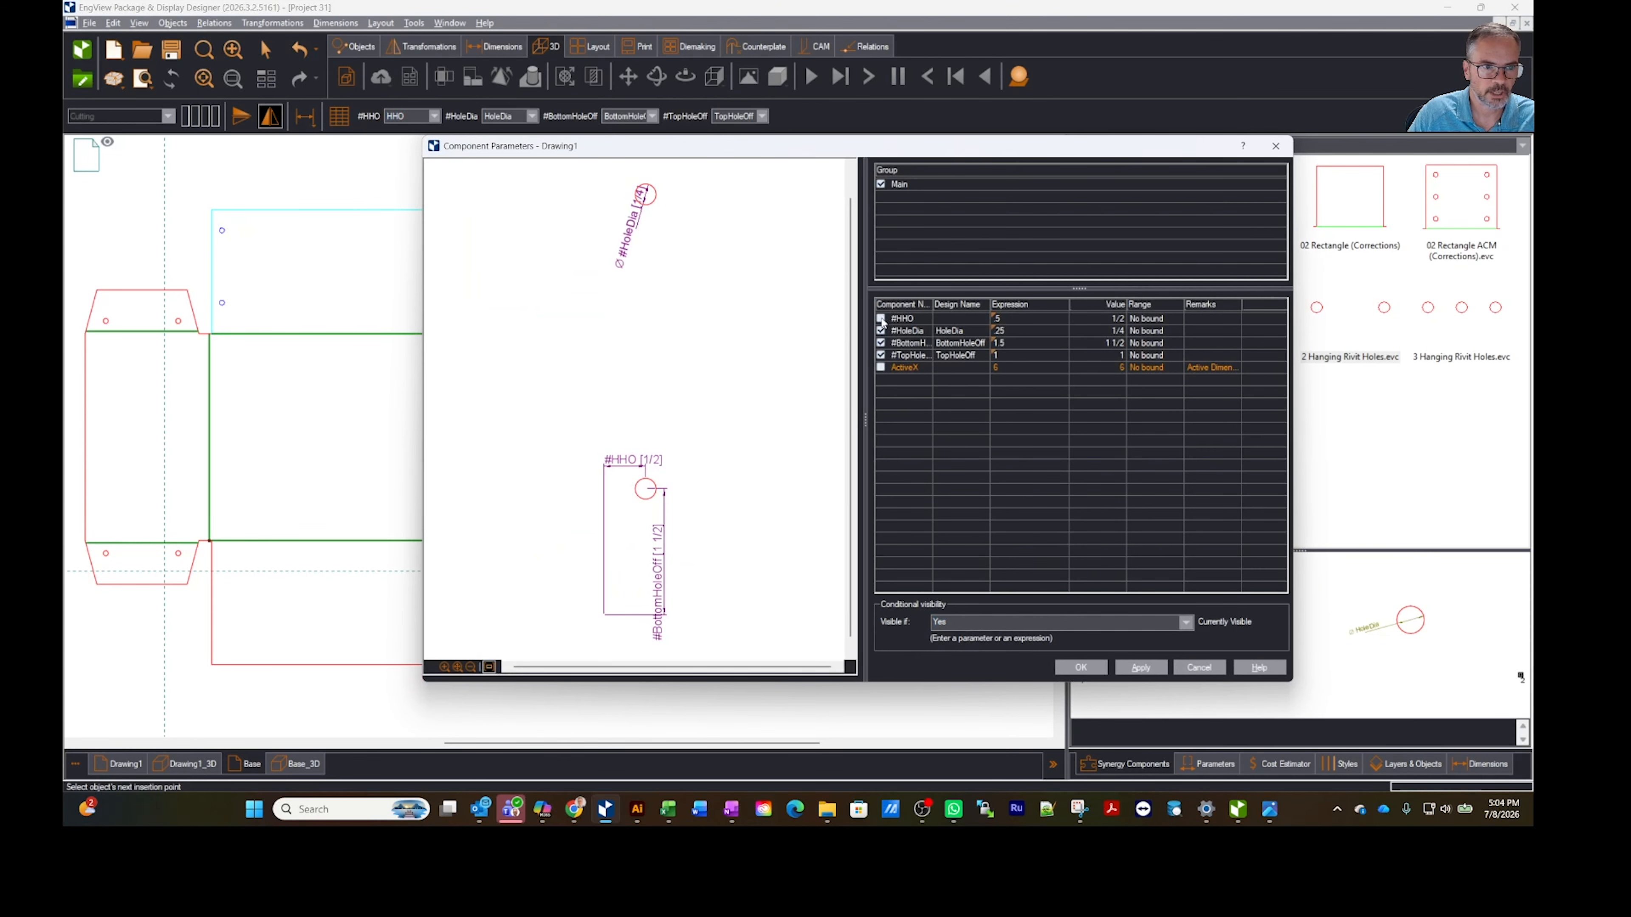
left_click(1020, 319)
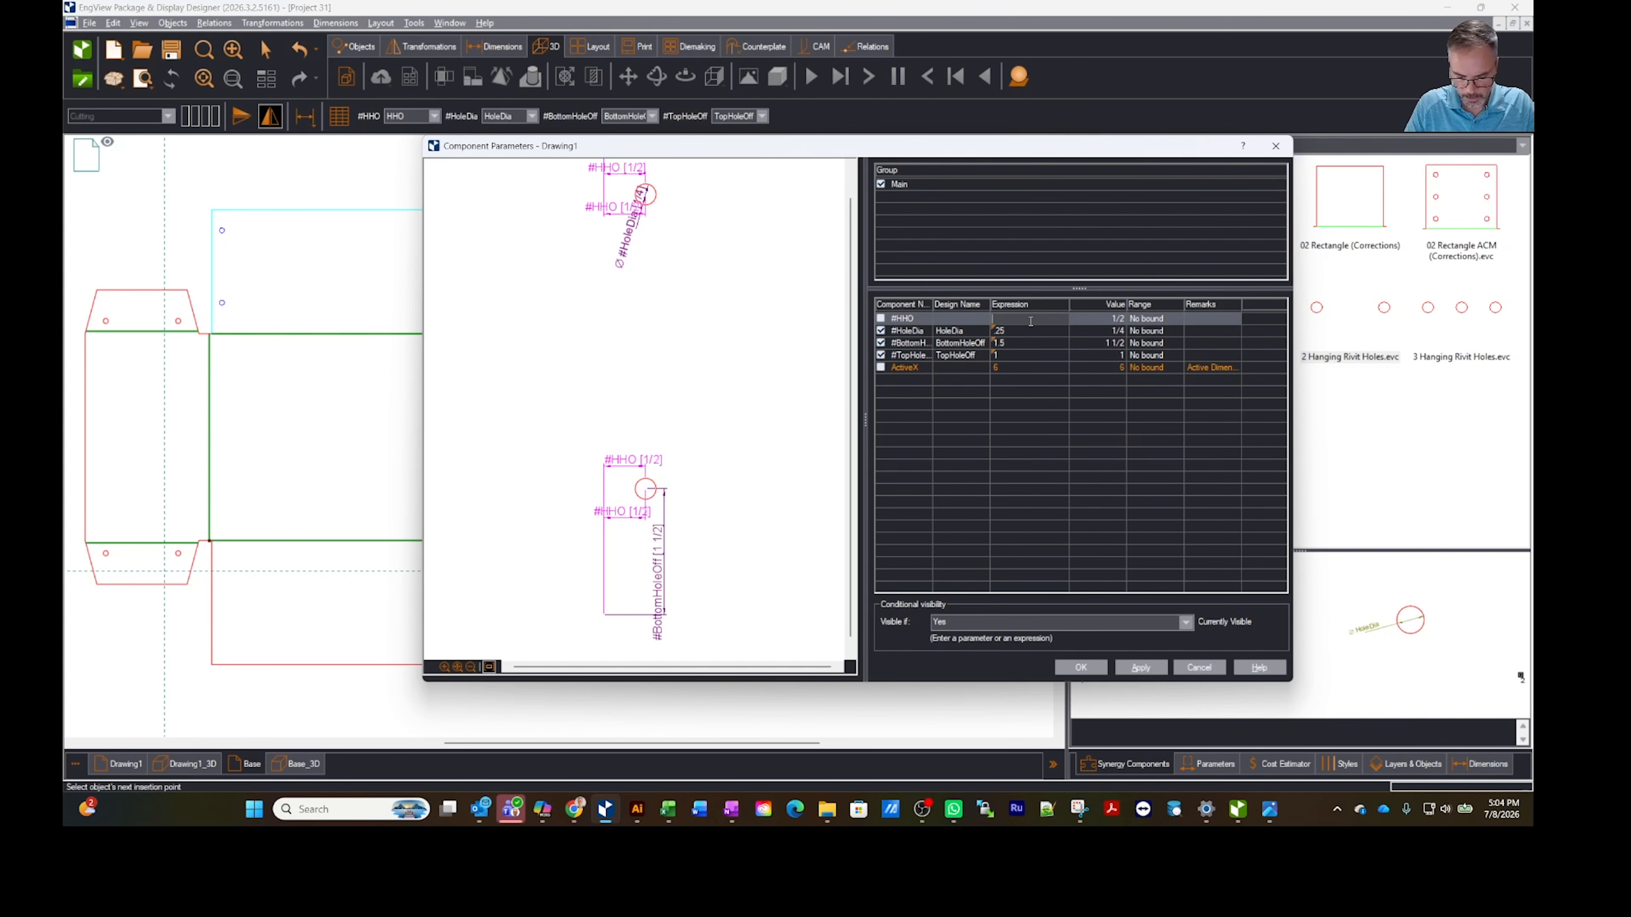
type("HHO2")
key("Return")
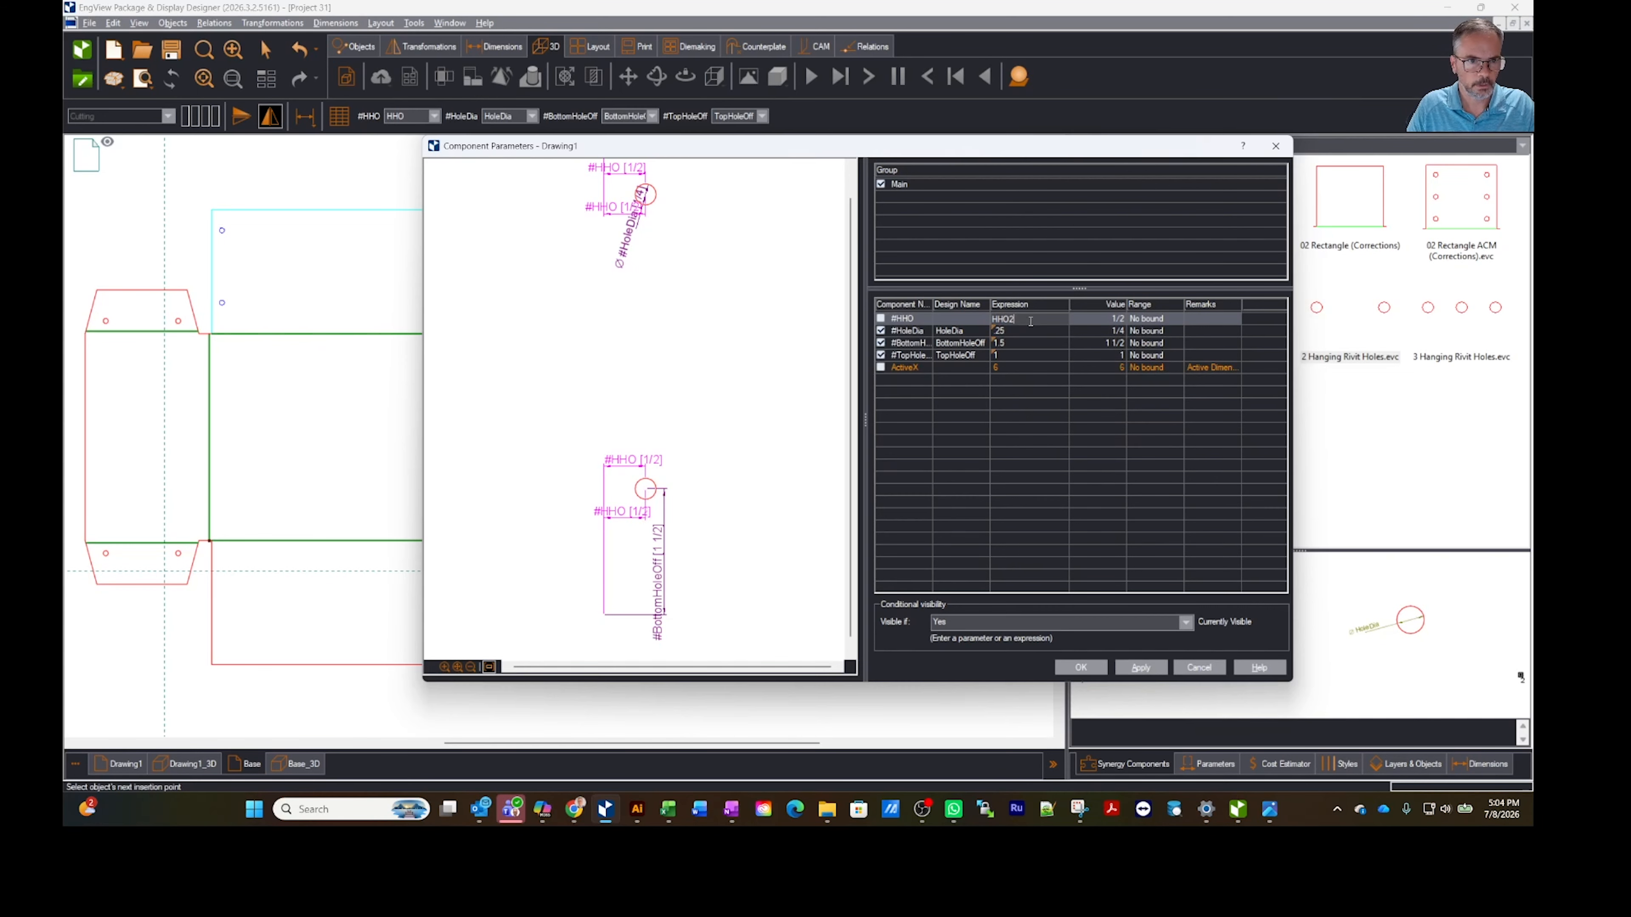
left_click(758, 529)
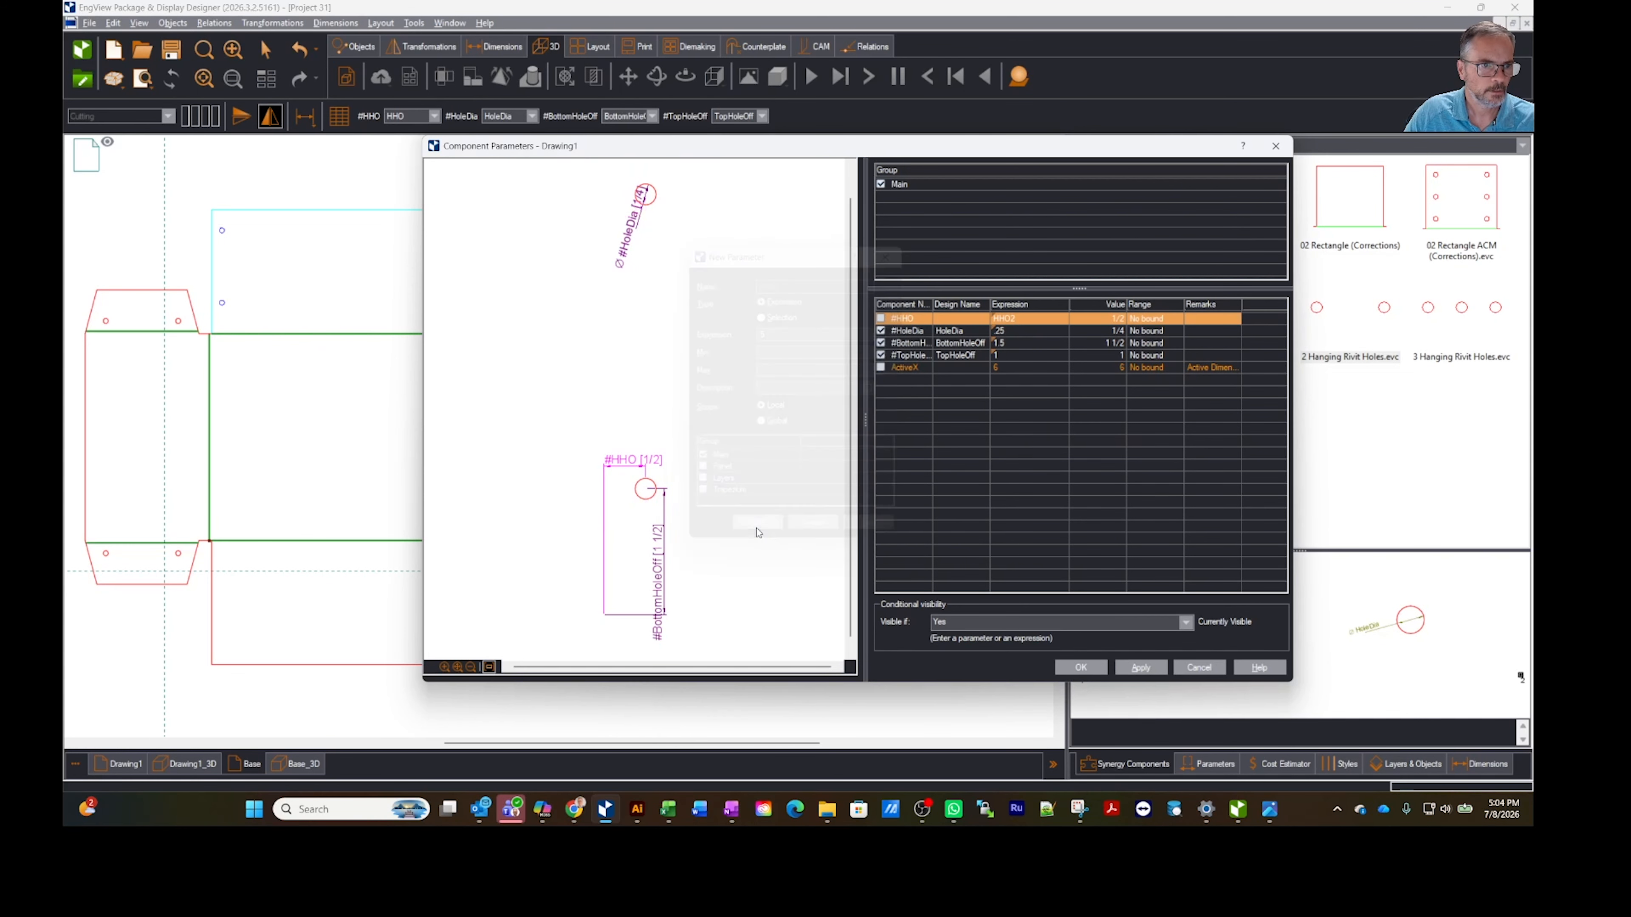
left_click(1079, 668)
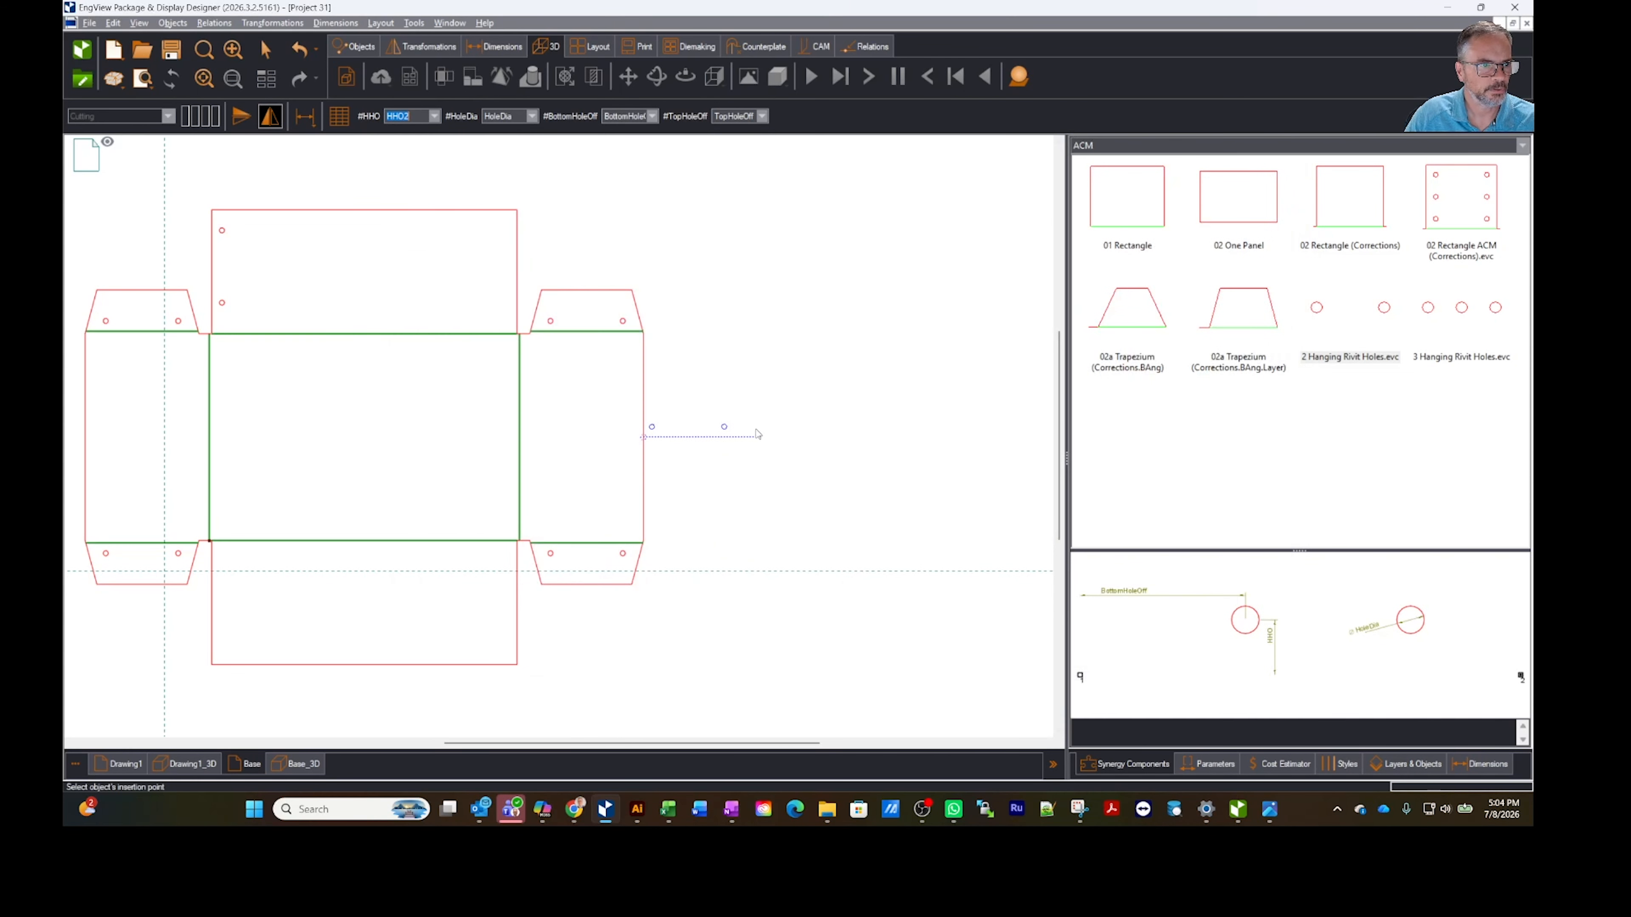
Step: Place the mirrored two-hole component along the right edge of the lower rectangular panel, using HHO2 for #HHO
scroll(578, 507, "up", 3)
left_click(580, 480)
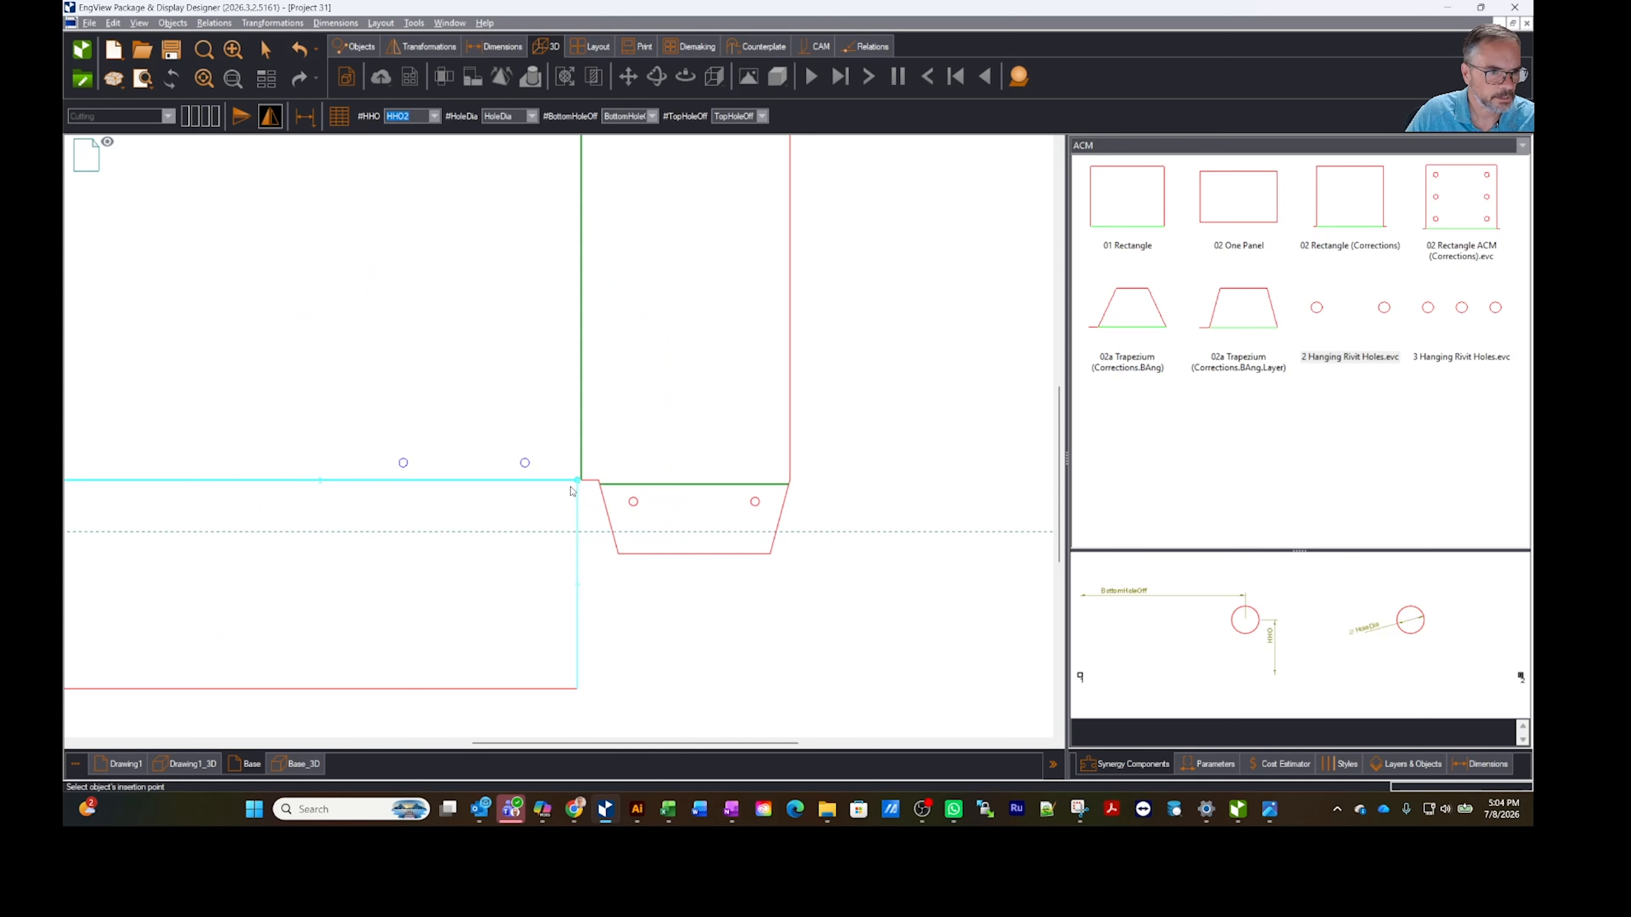
left_click(578, 689)
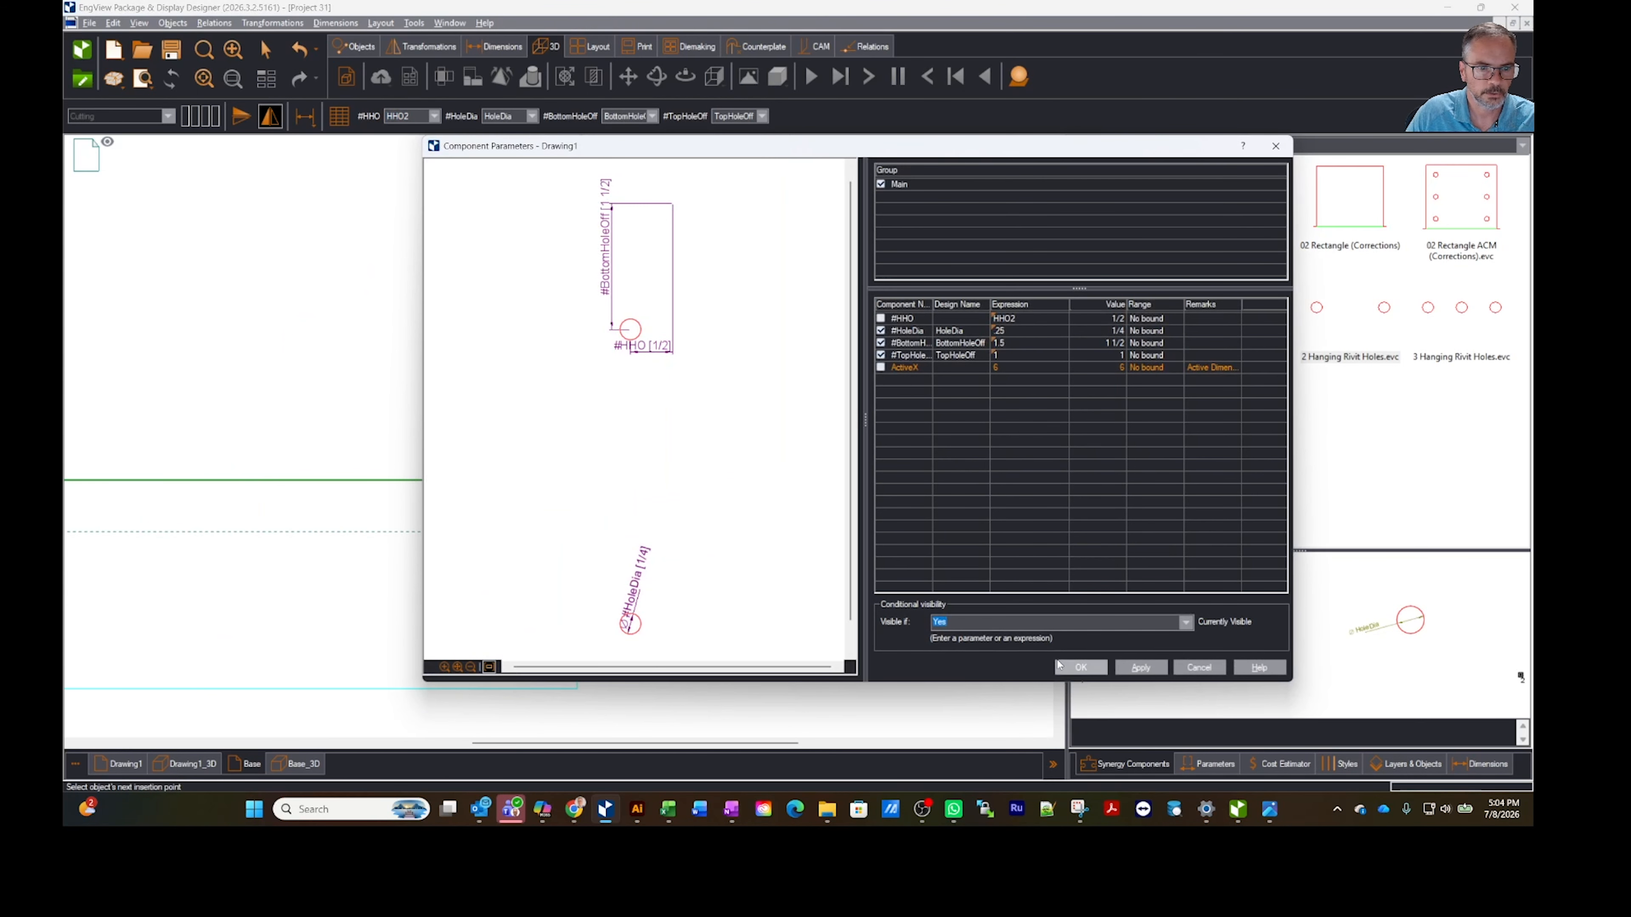
left_click(1061, 666)
Step: Turn off mirroring and place the two-hole component along the right edge of the upper rectangular panel with the HHO2 parameter
scroll(565, 437, "down", 3)
left_click(262, 119)
scroll(721, 368, "up", 3)
left_click(661, 333)
scroll(697, 226, "down", 3)
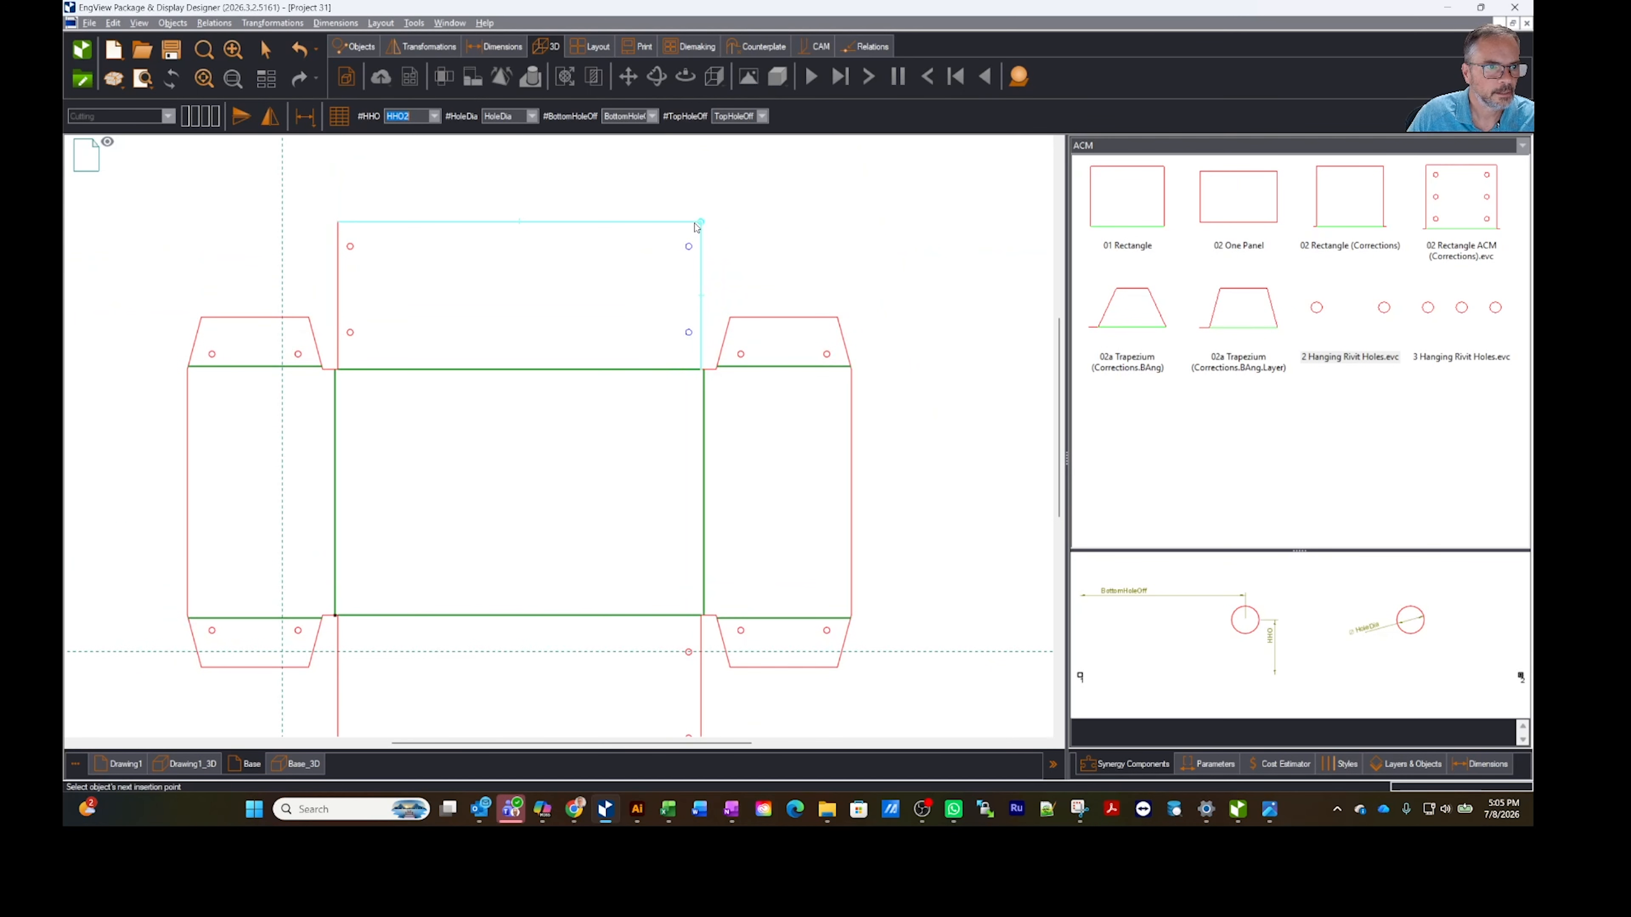
left_click(697, 226)
left_click(1082, 668)
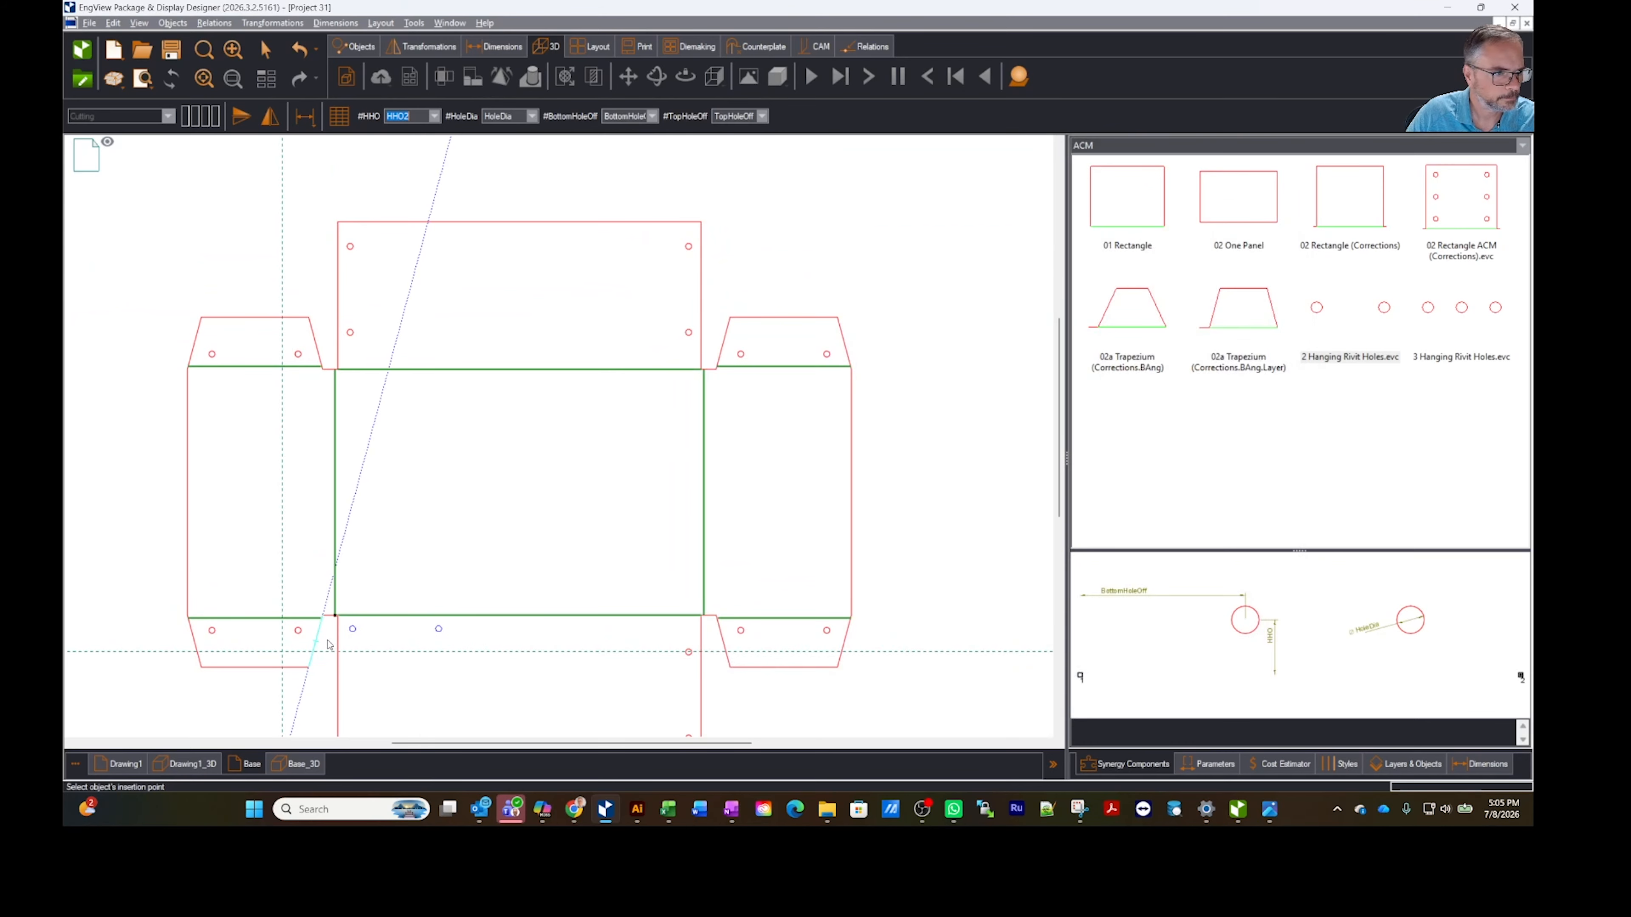
Step: Place the unmirrored two-hole component along the left edge of the lower rectangular panel with HHO2, and end component placement
left_click(334, 616)
scroll(517, 654, "down", 3)
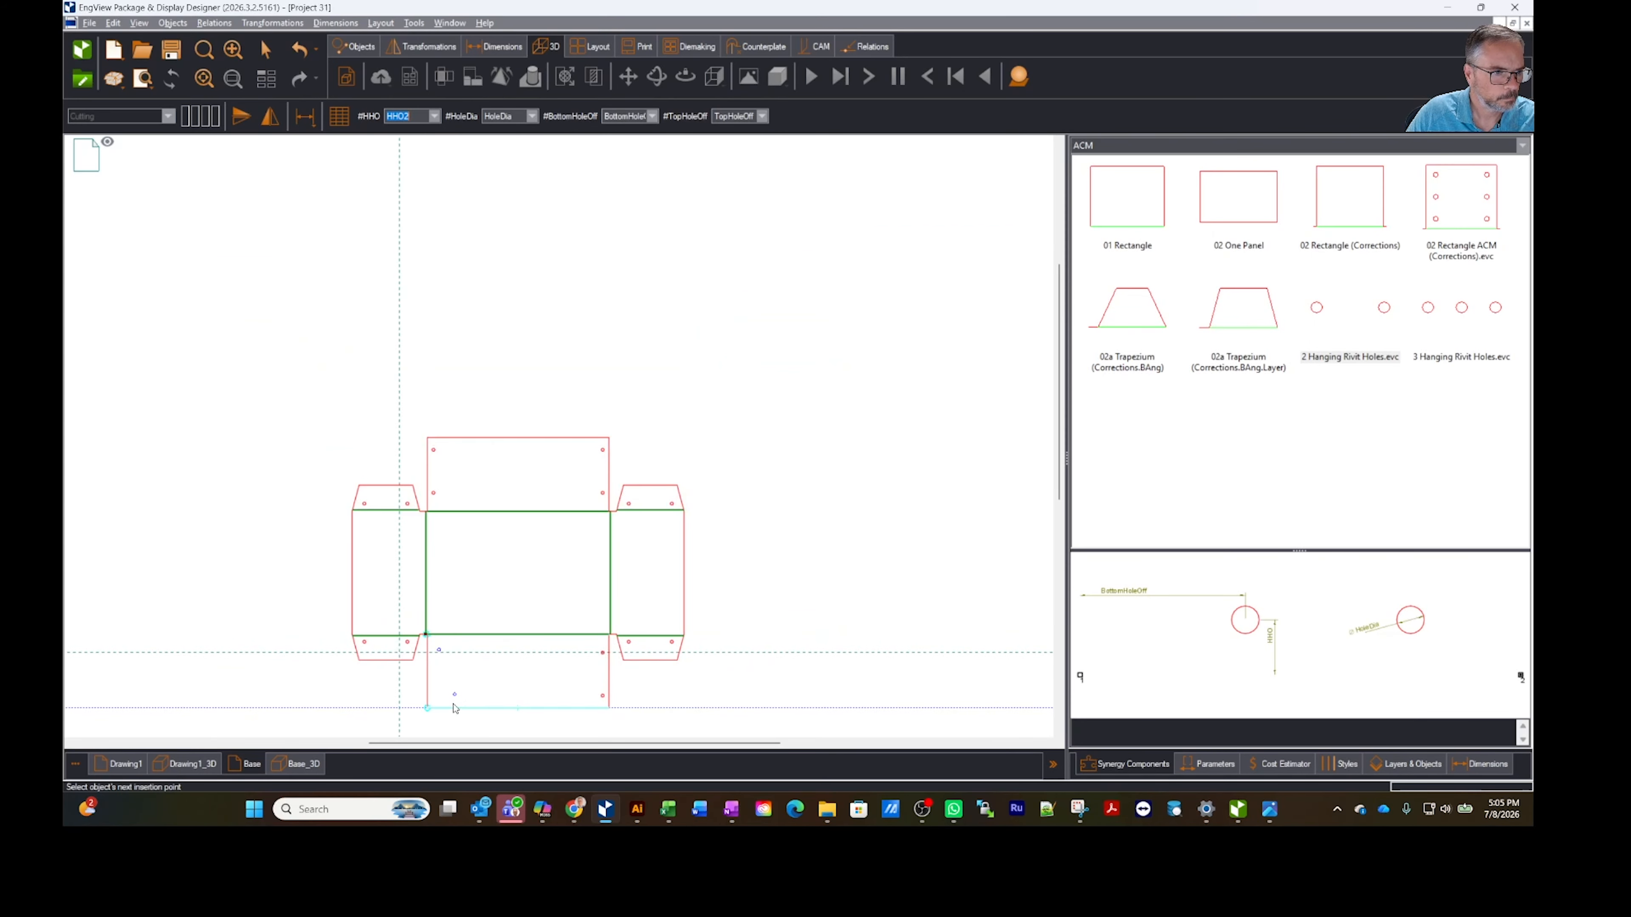
left_click(428, 709)
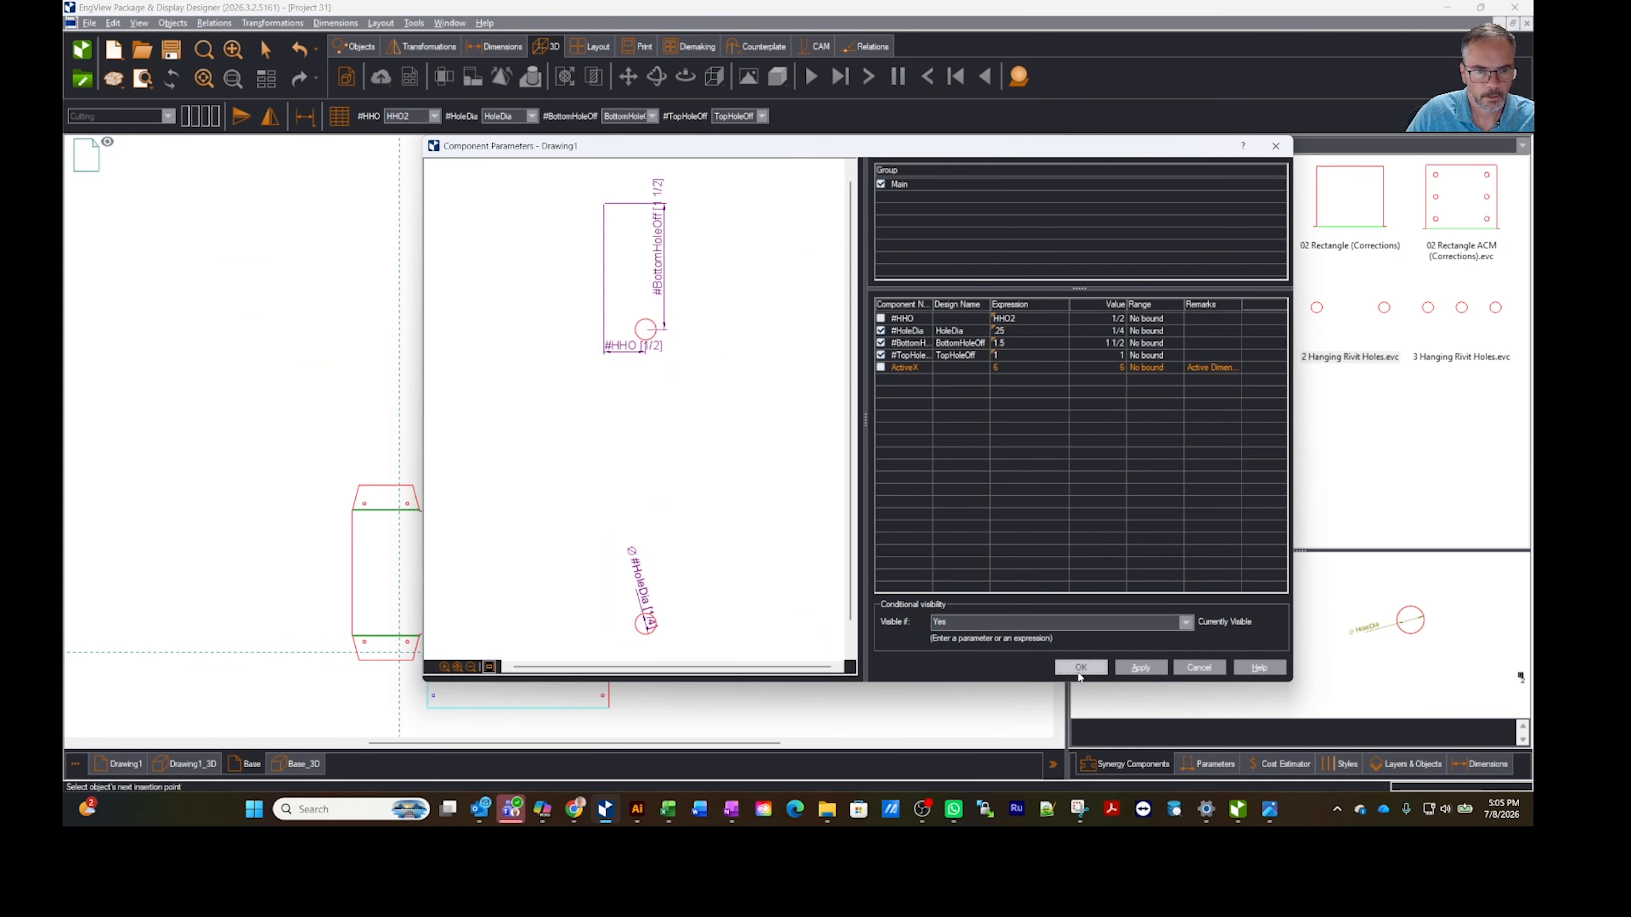
left_click(1080, 669)
scroll(864, 517, "down", 2)
scroll(874, 546, "up", 3)
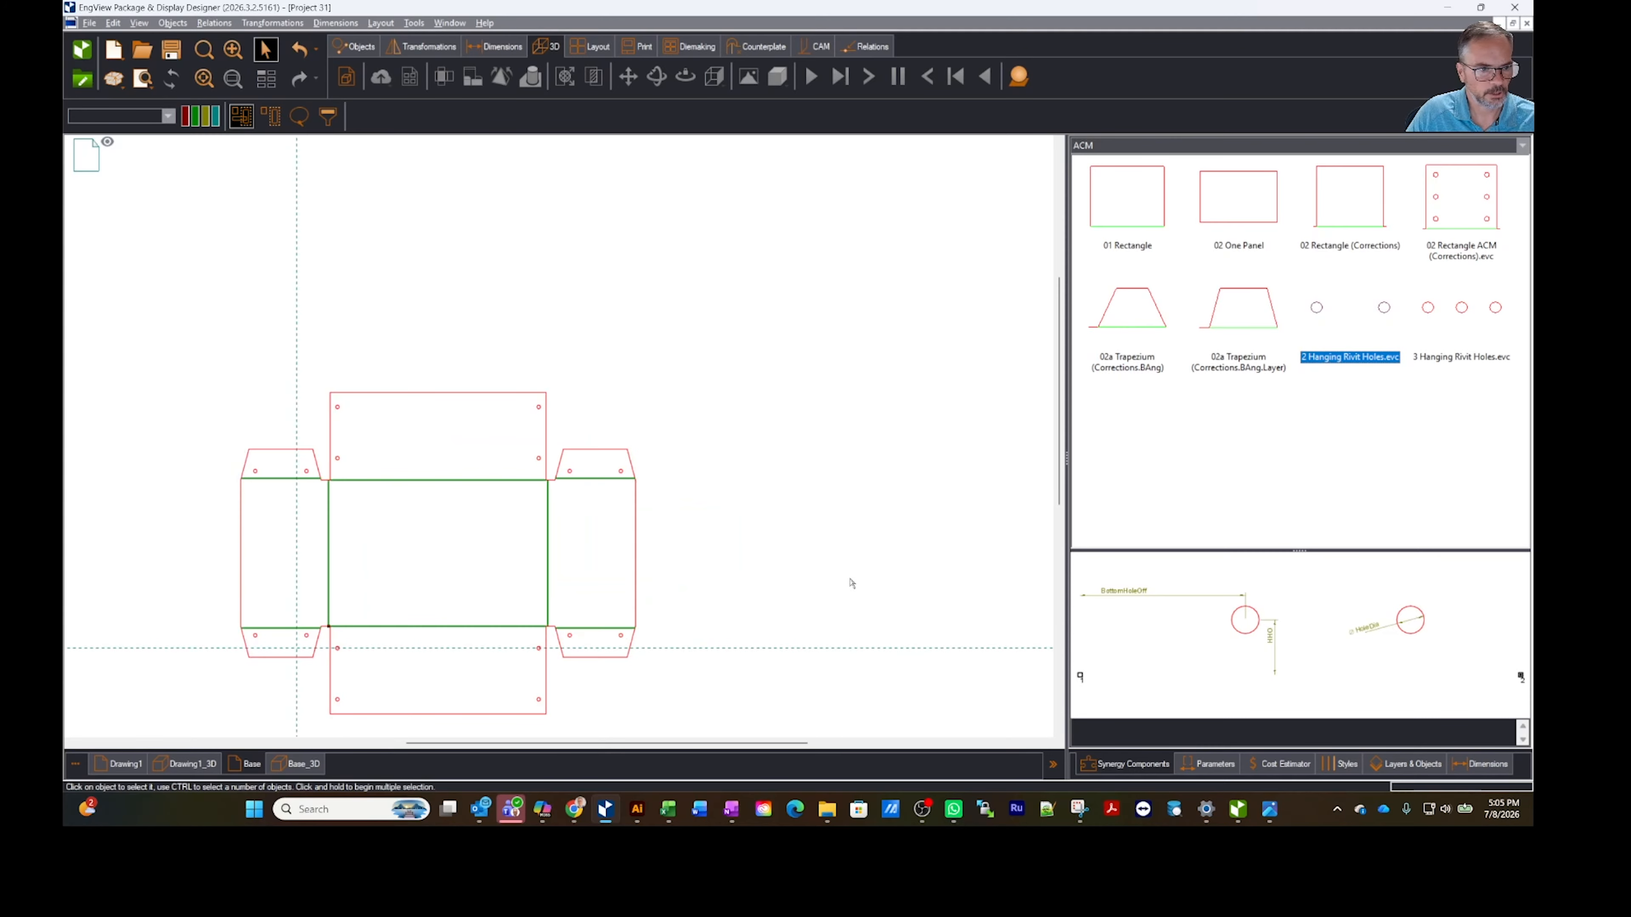
scroll(827, 572, "down", 1)
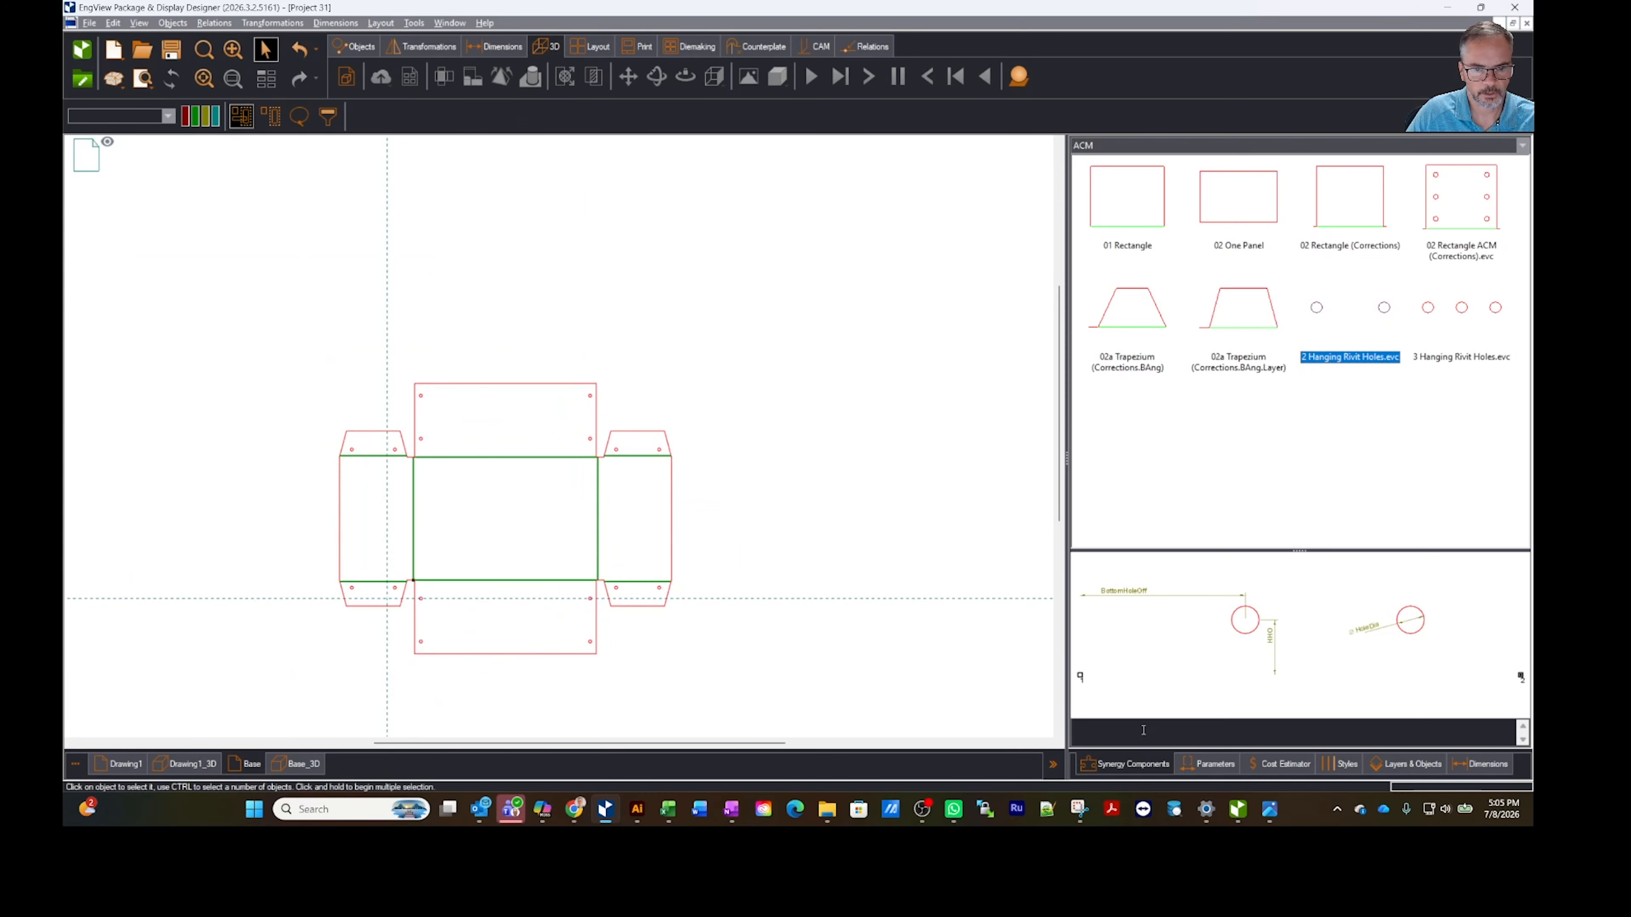
Step: Move the HHO2 parameter up the parameter list so it sits directly below HHO
left_click(1202, 765)
left_click(1132, 489)
left_click(1323, 491)
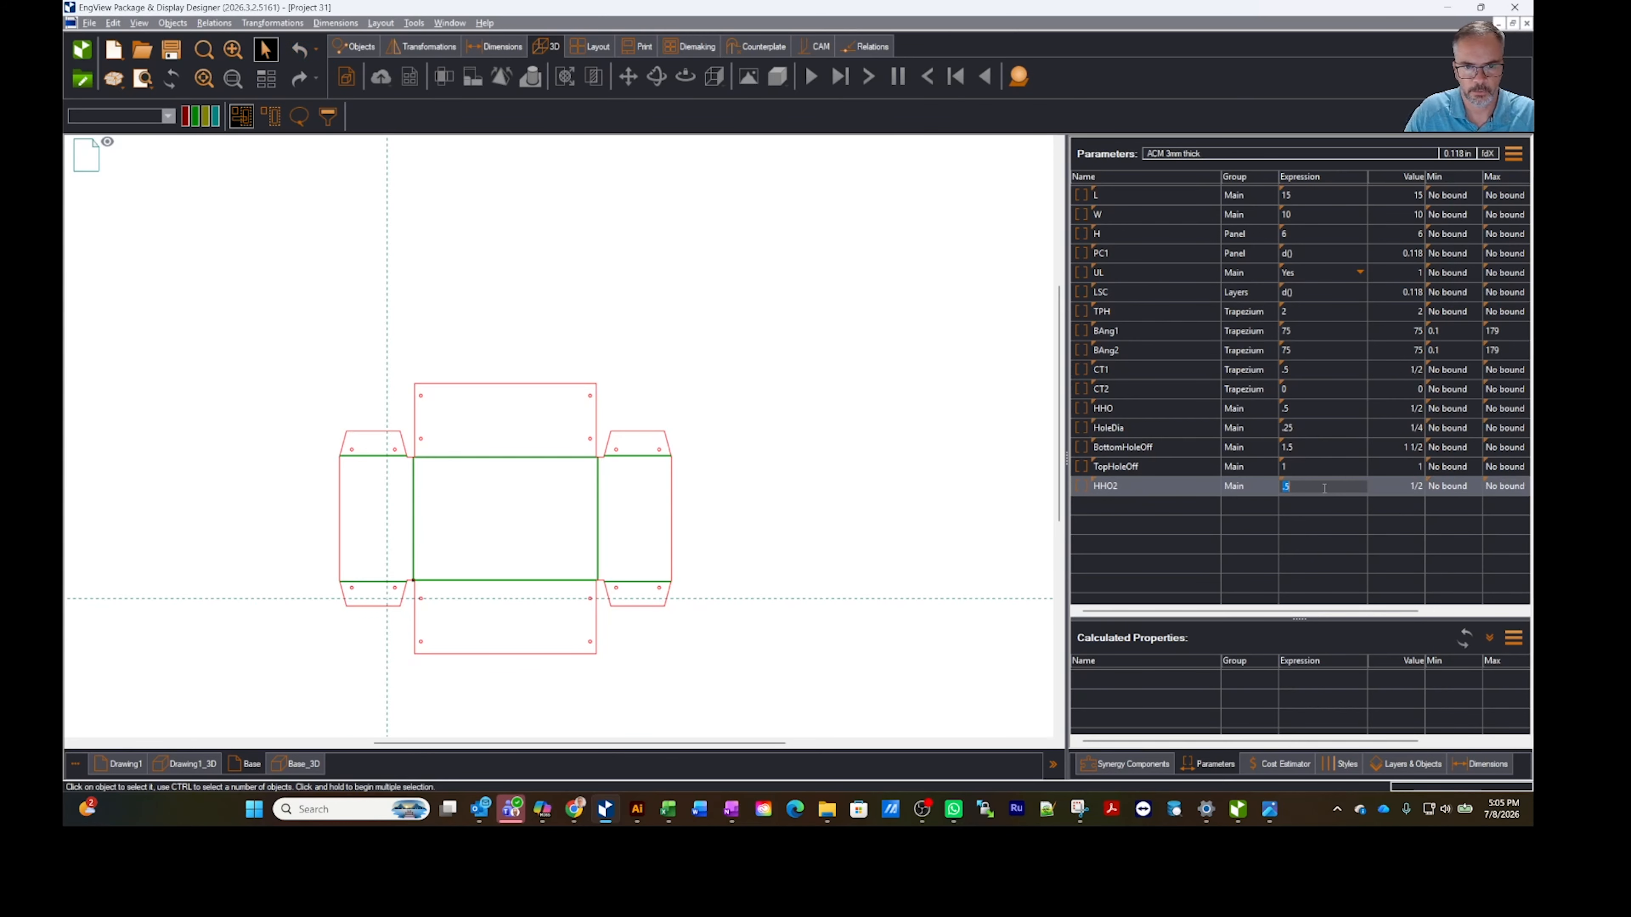
left_click(1184, 486)
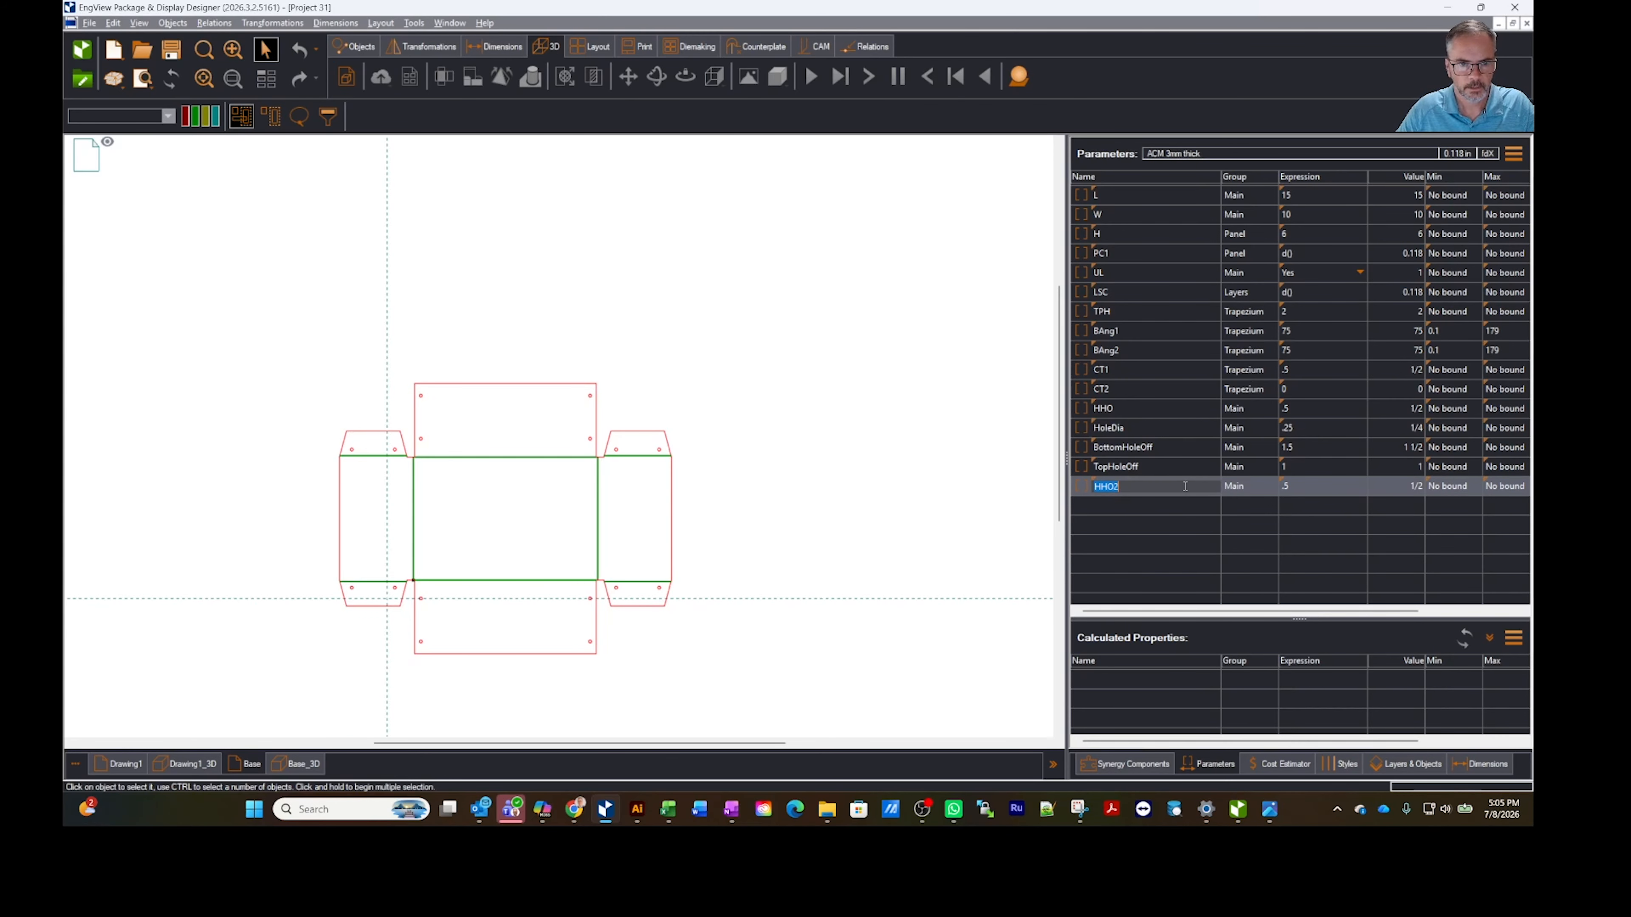
left_click(1082, 486)
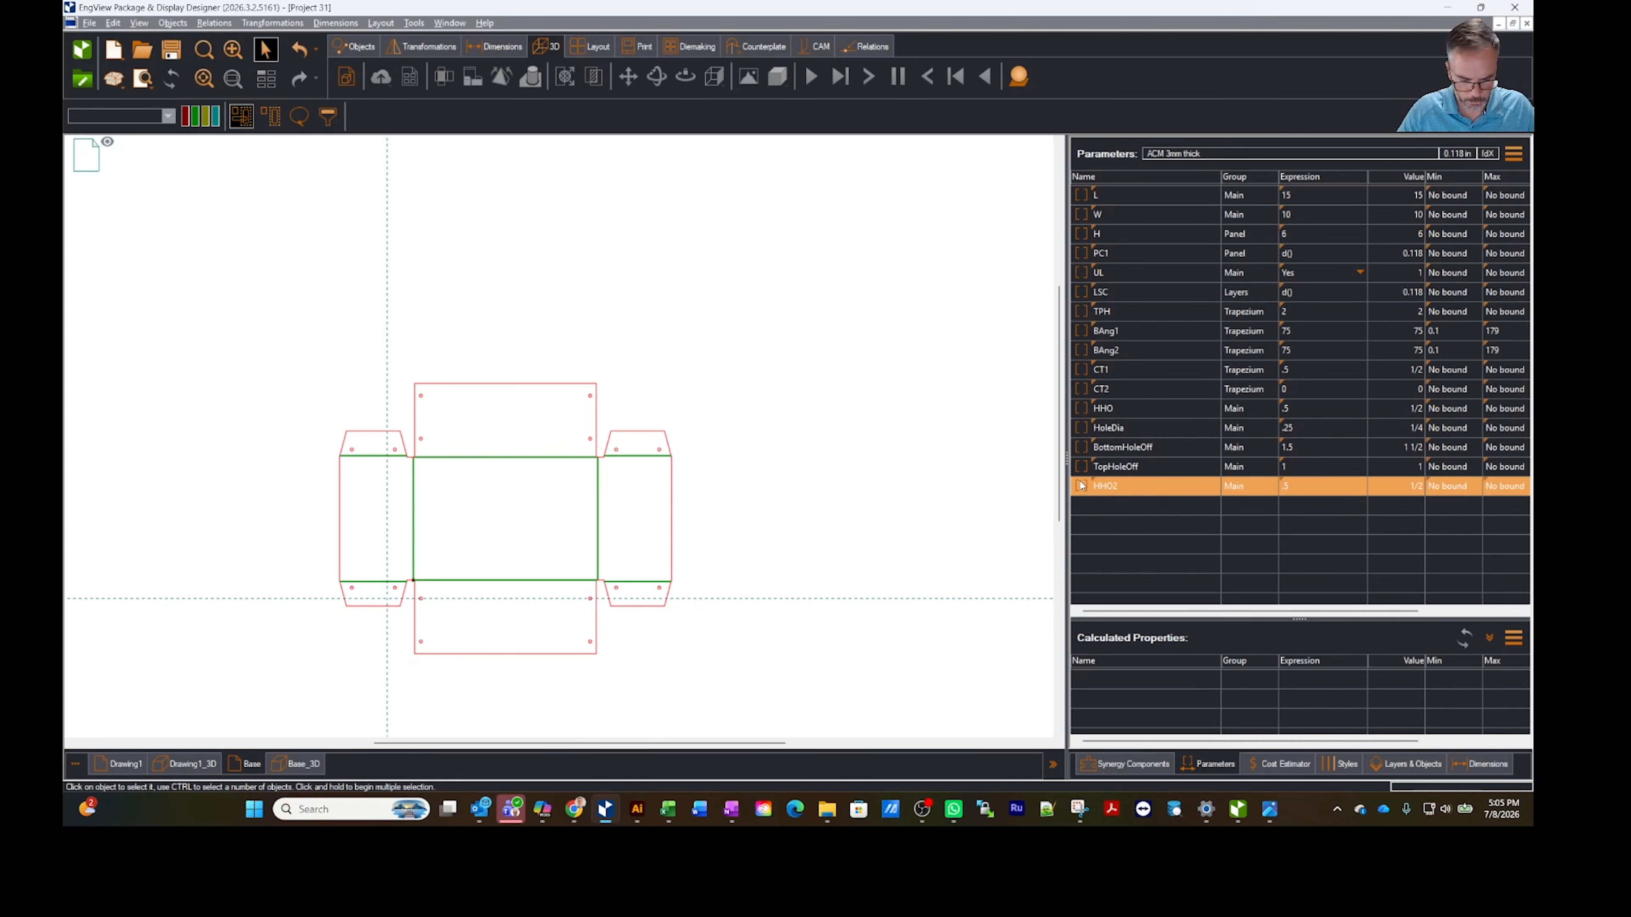
key("ctrl+Up")
key("ctrl+Up")
key("ctrl+Up")
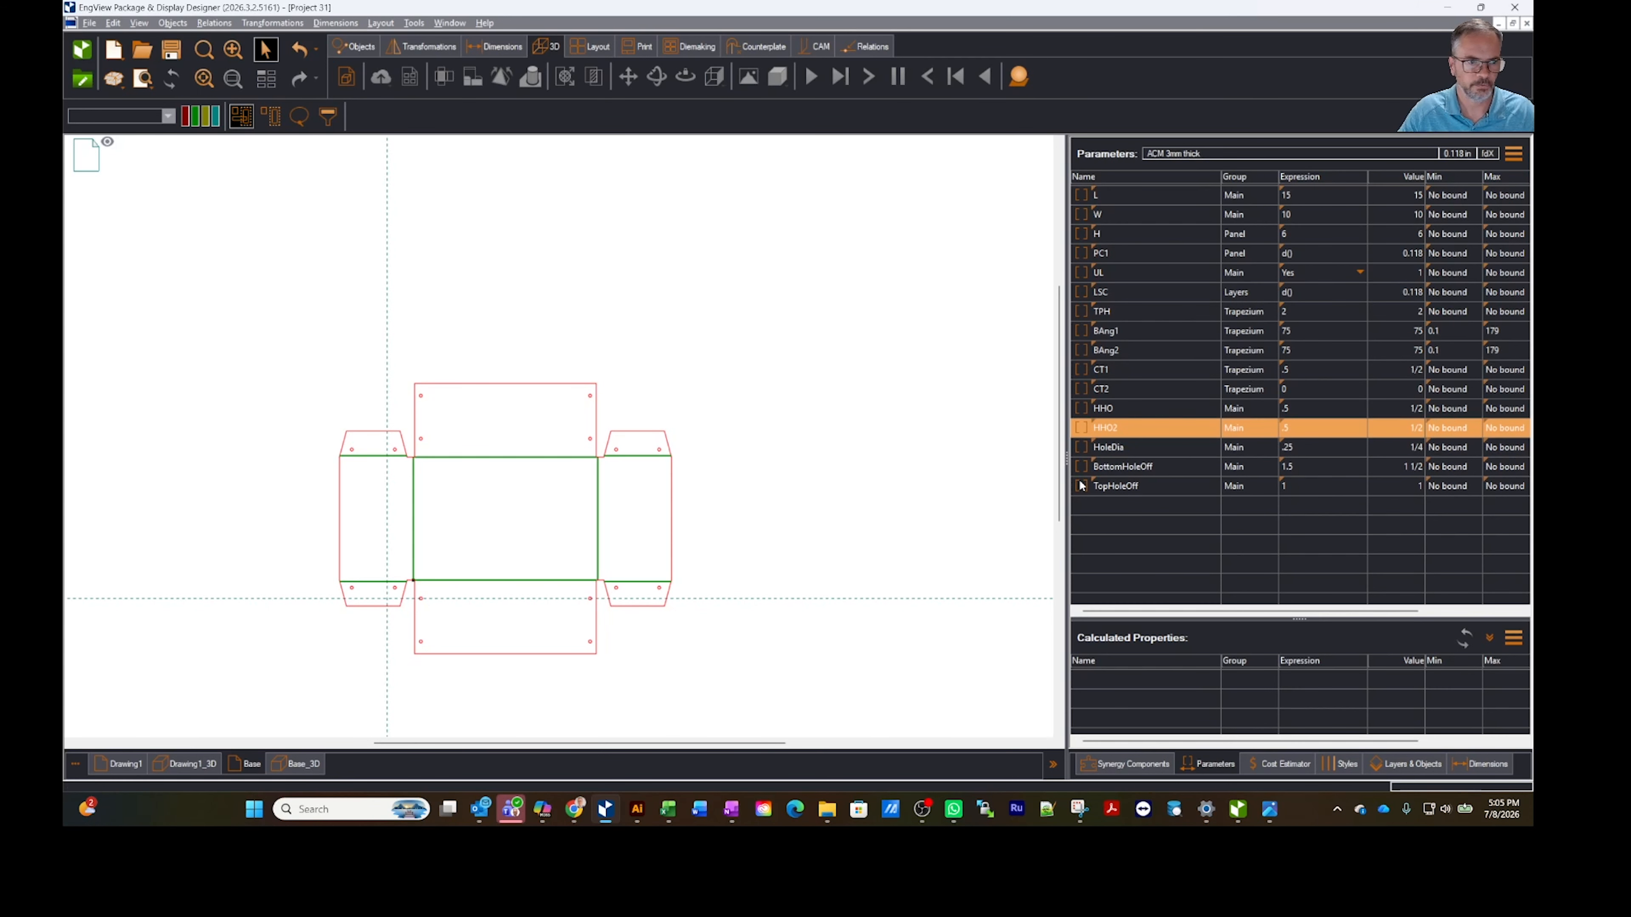
Step: Set the HHO parameter to TPH/2 to center the rivet holes within the height of the trapezium flaps
scroll(578, 469, "up", 5)
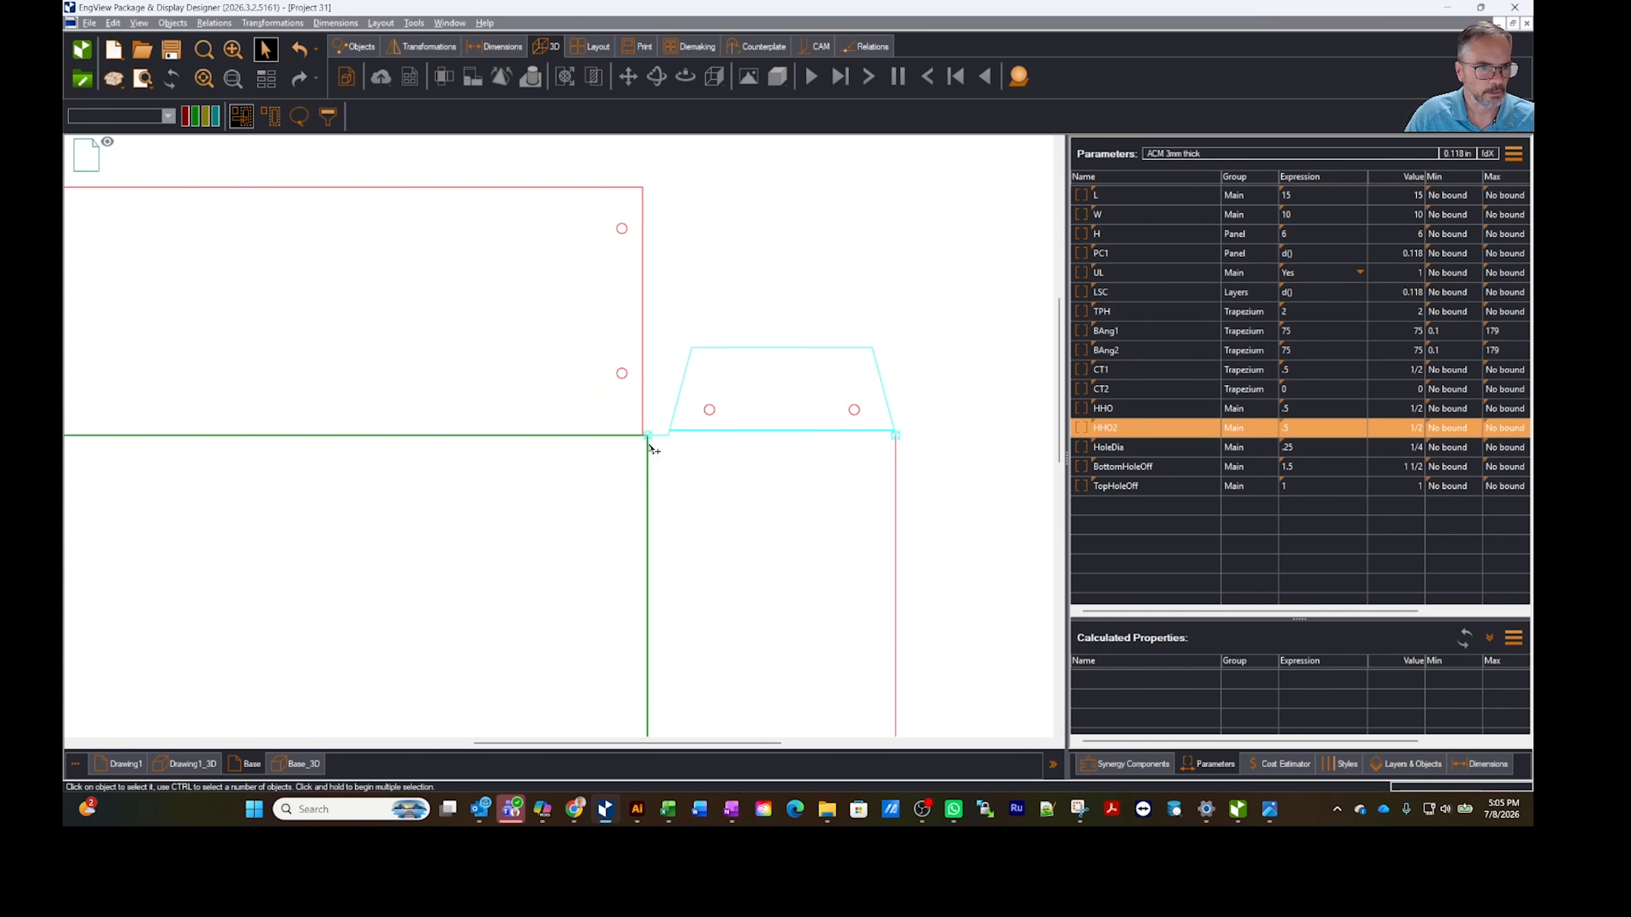
left_click(883, 401)
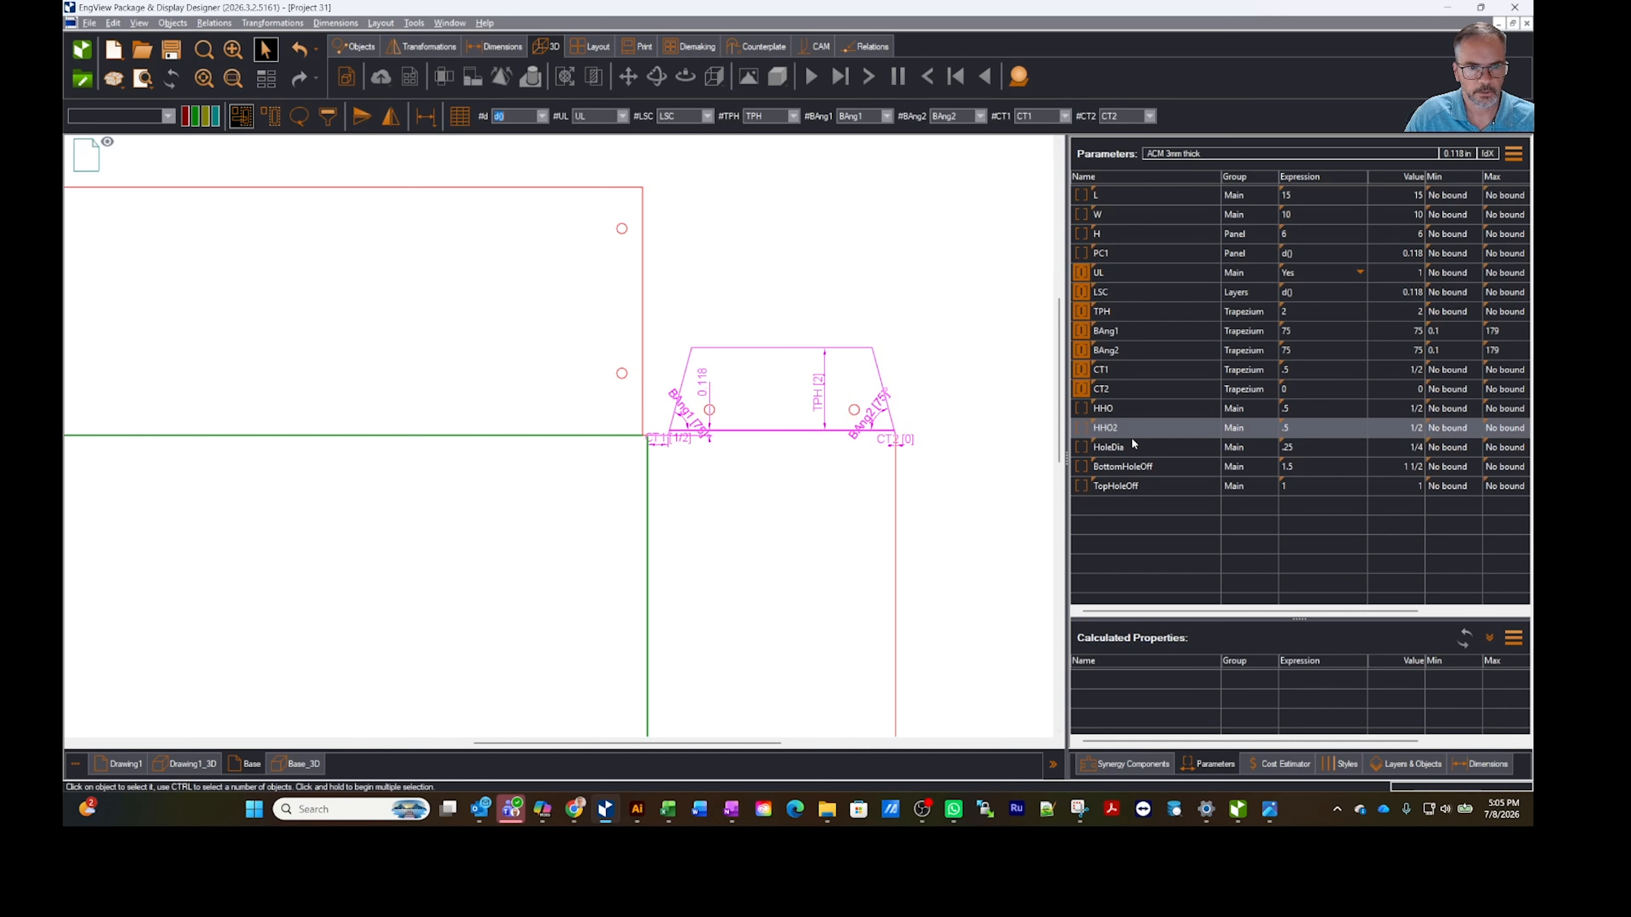
left_click(1127, 411)
left_click(1317, 408)
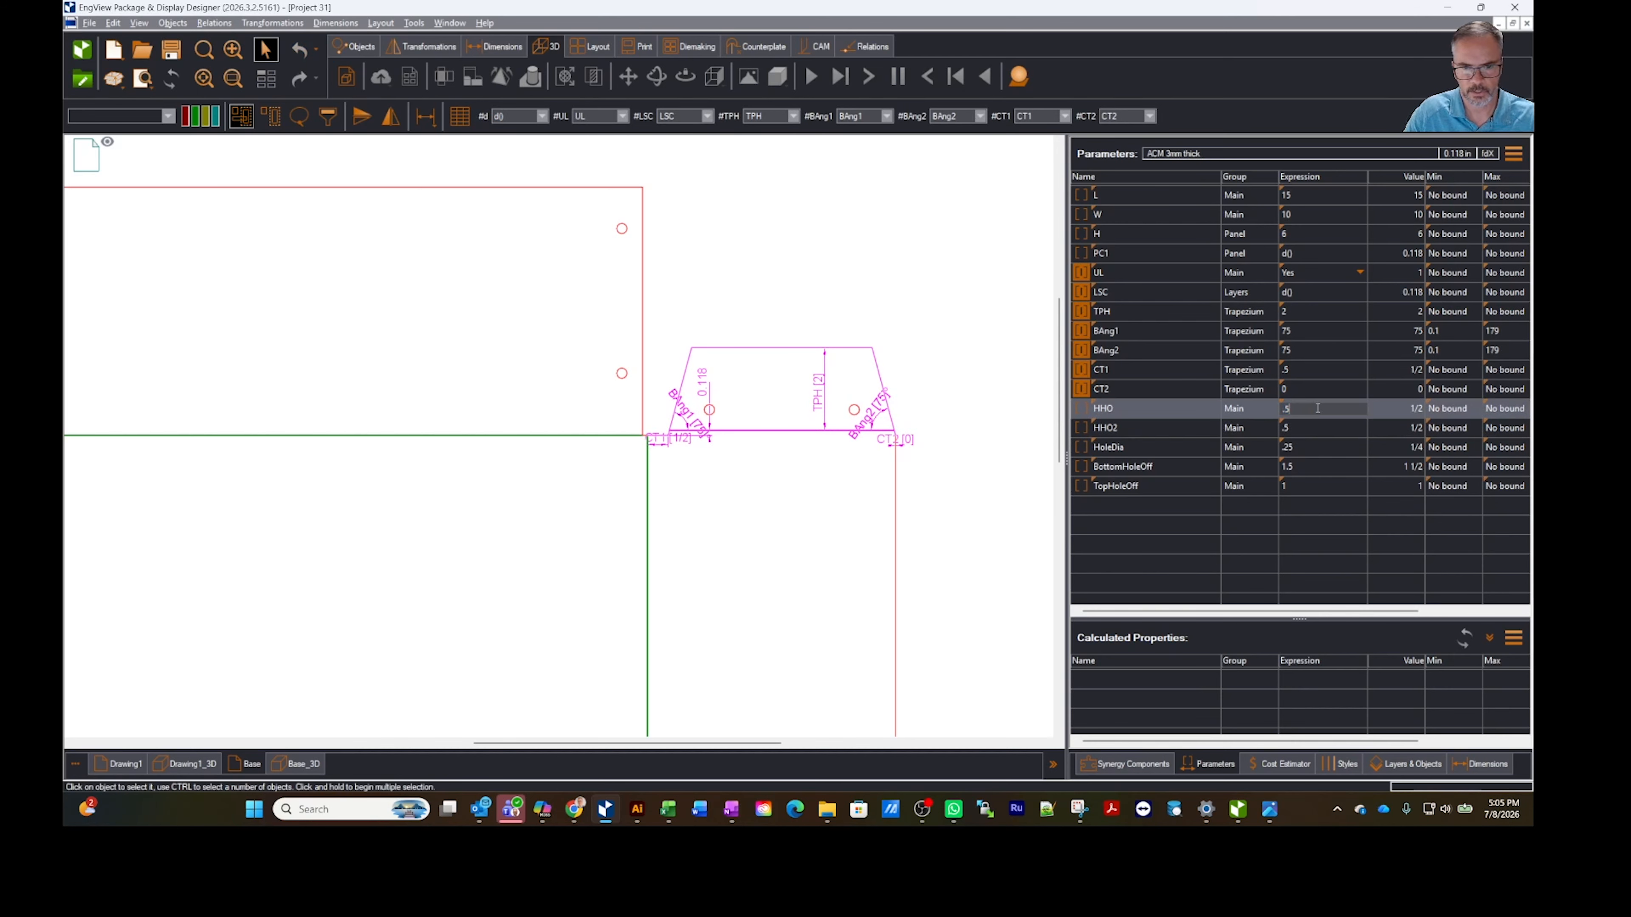
type("Tp")
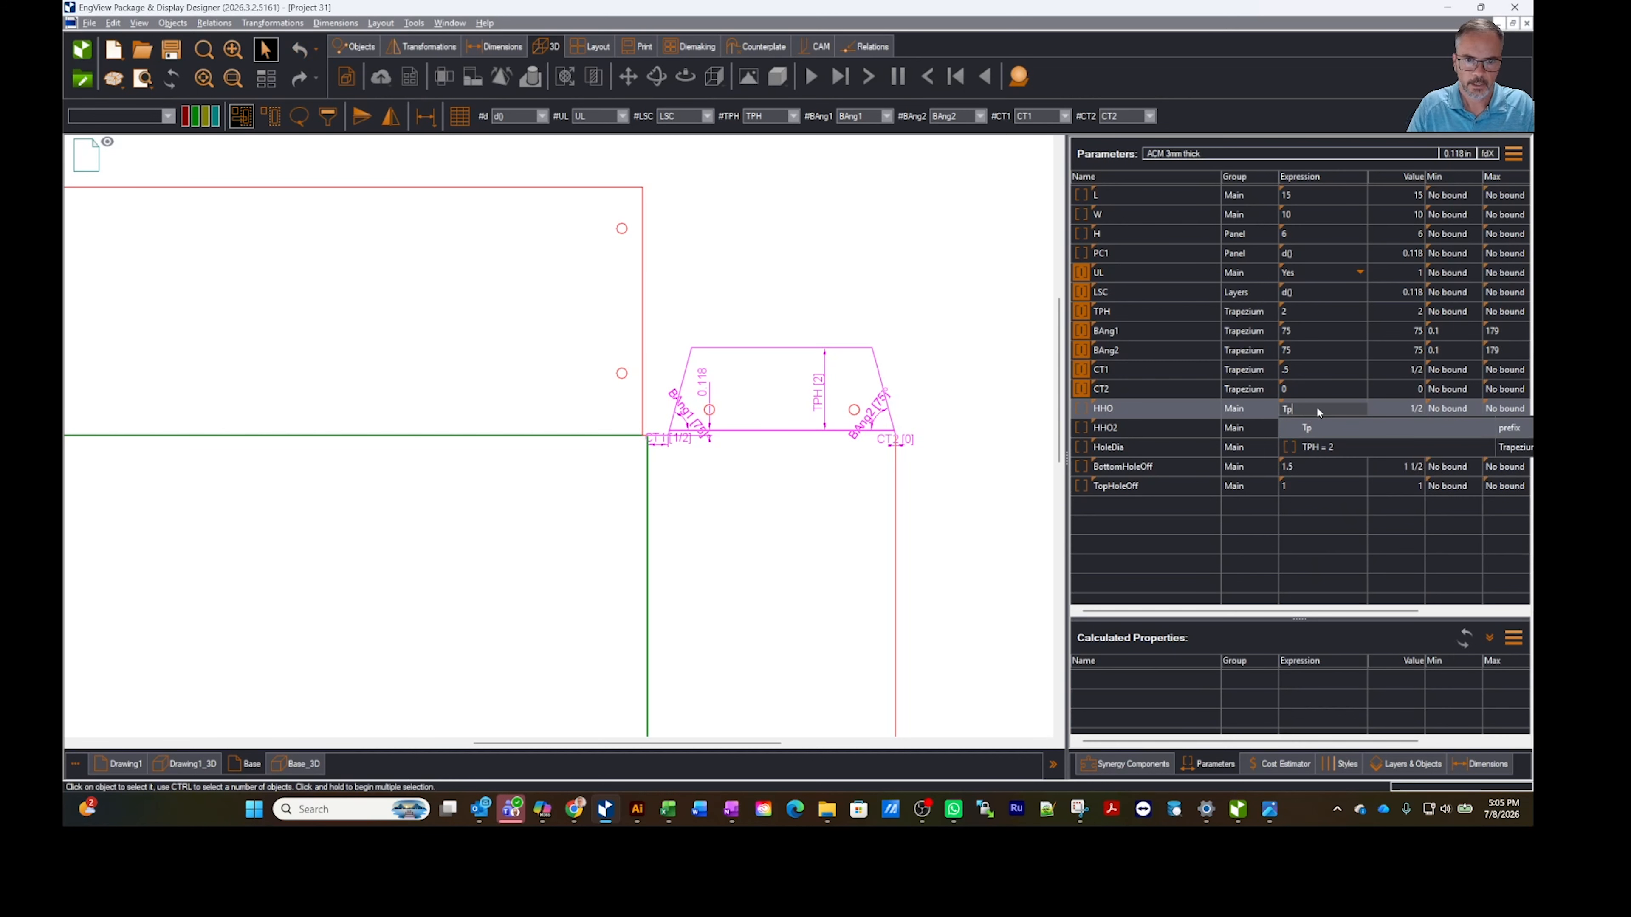
left_click(1312, 447)
type("/2")
key("Return")
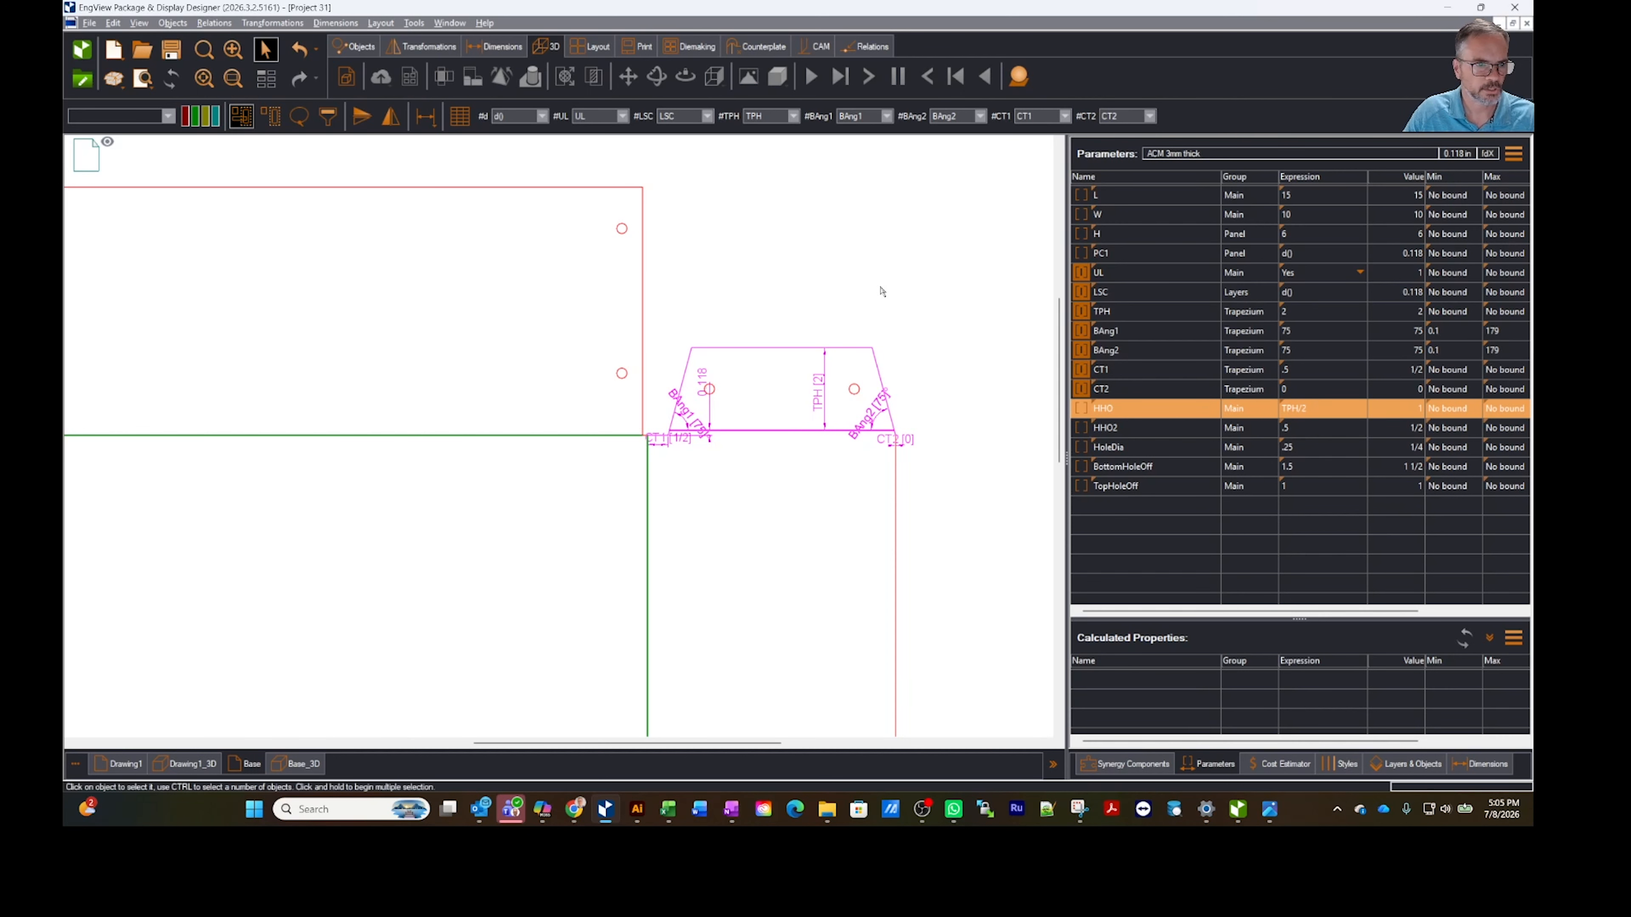
left_click(906, 321)
scroll(906, 325, "down", 3)
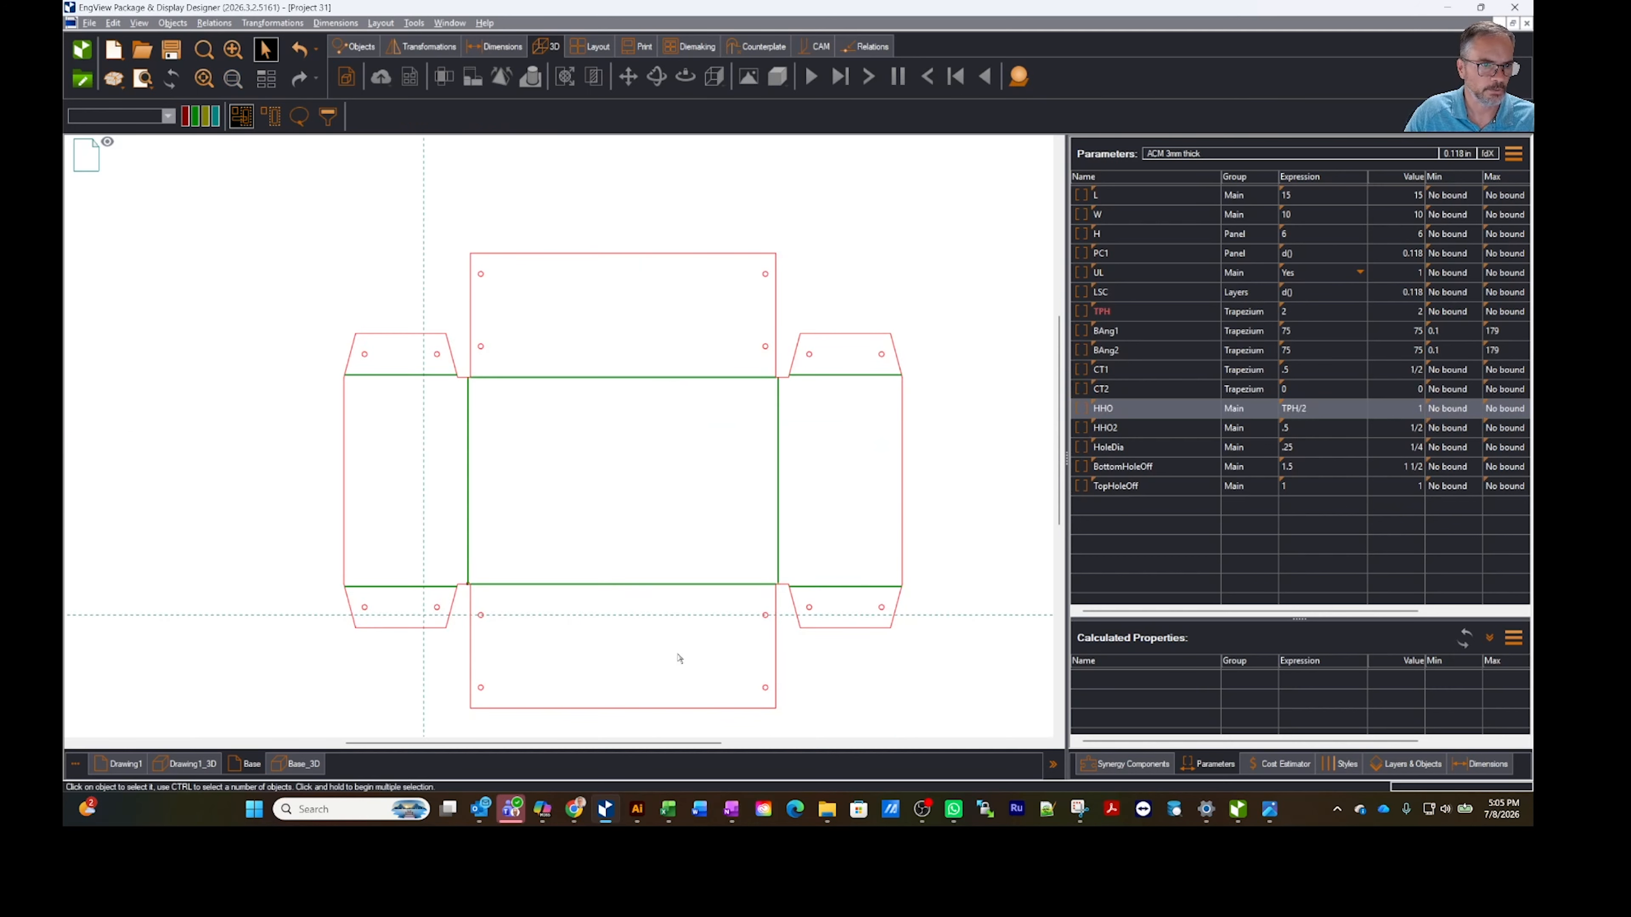
Step: Set the HHO2 parameter to the expression HHO so the panel holes follow the flap hole offset
double_click(1296, 428)
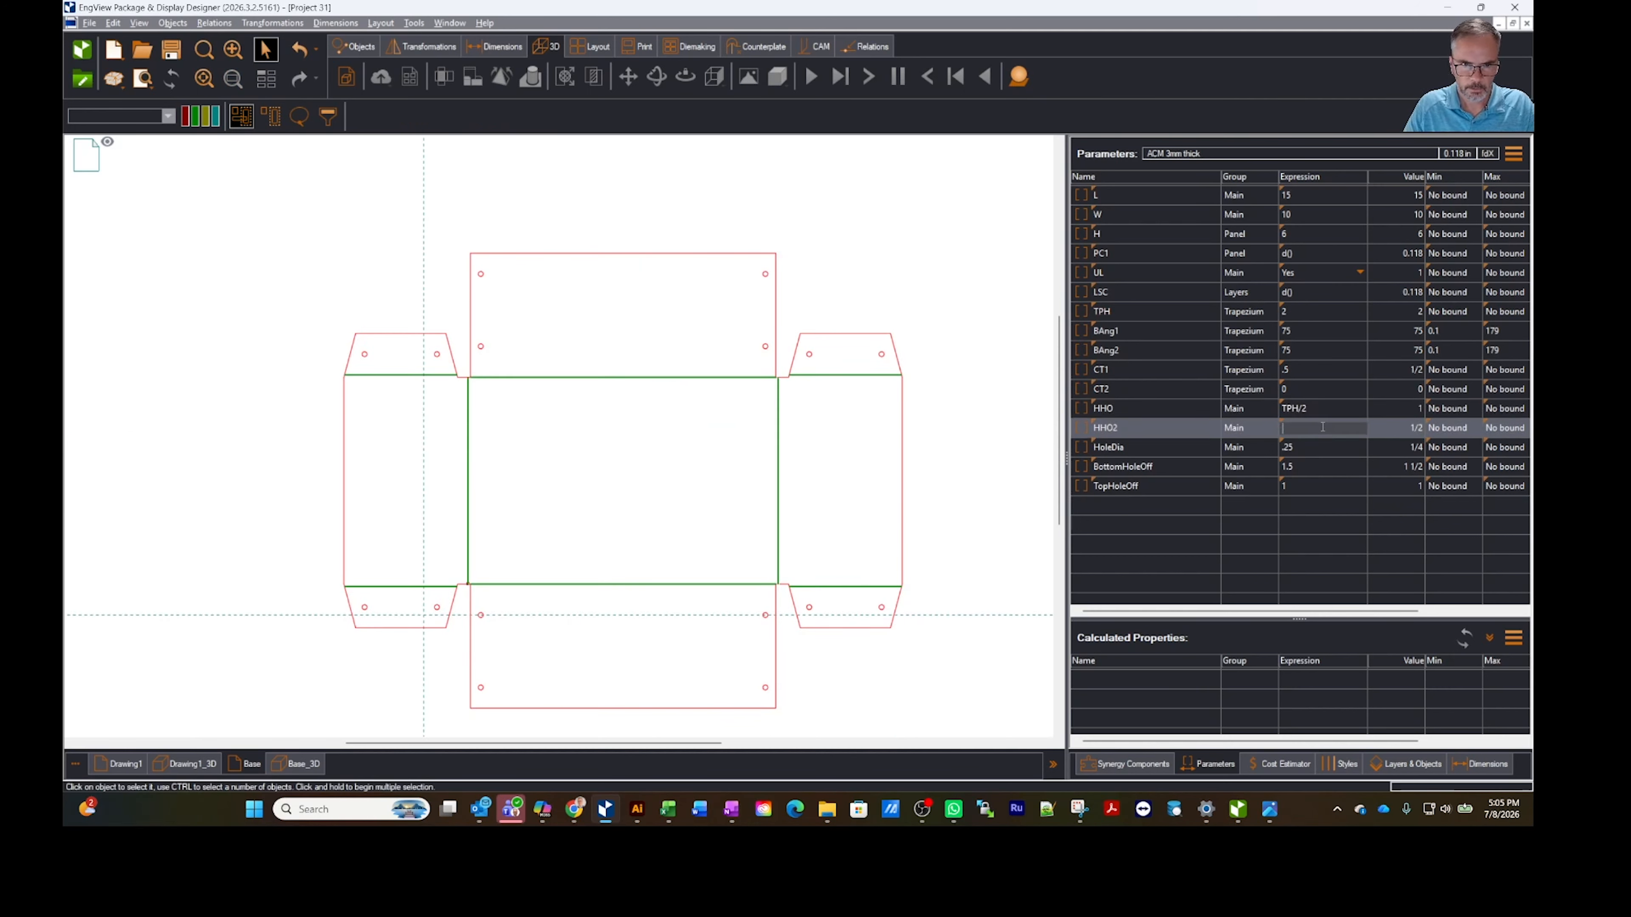
type("HHO")
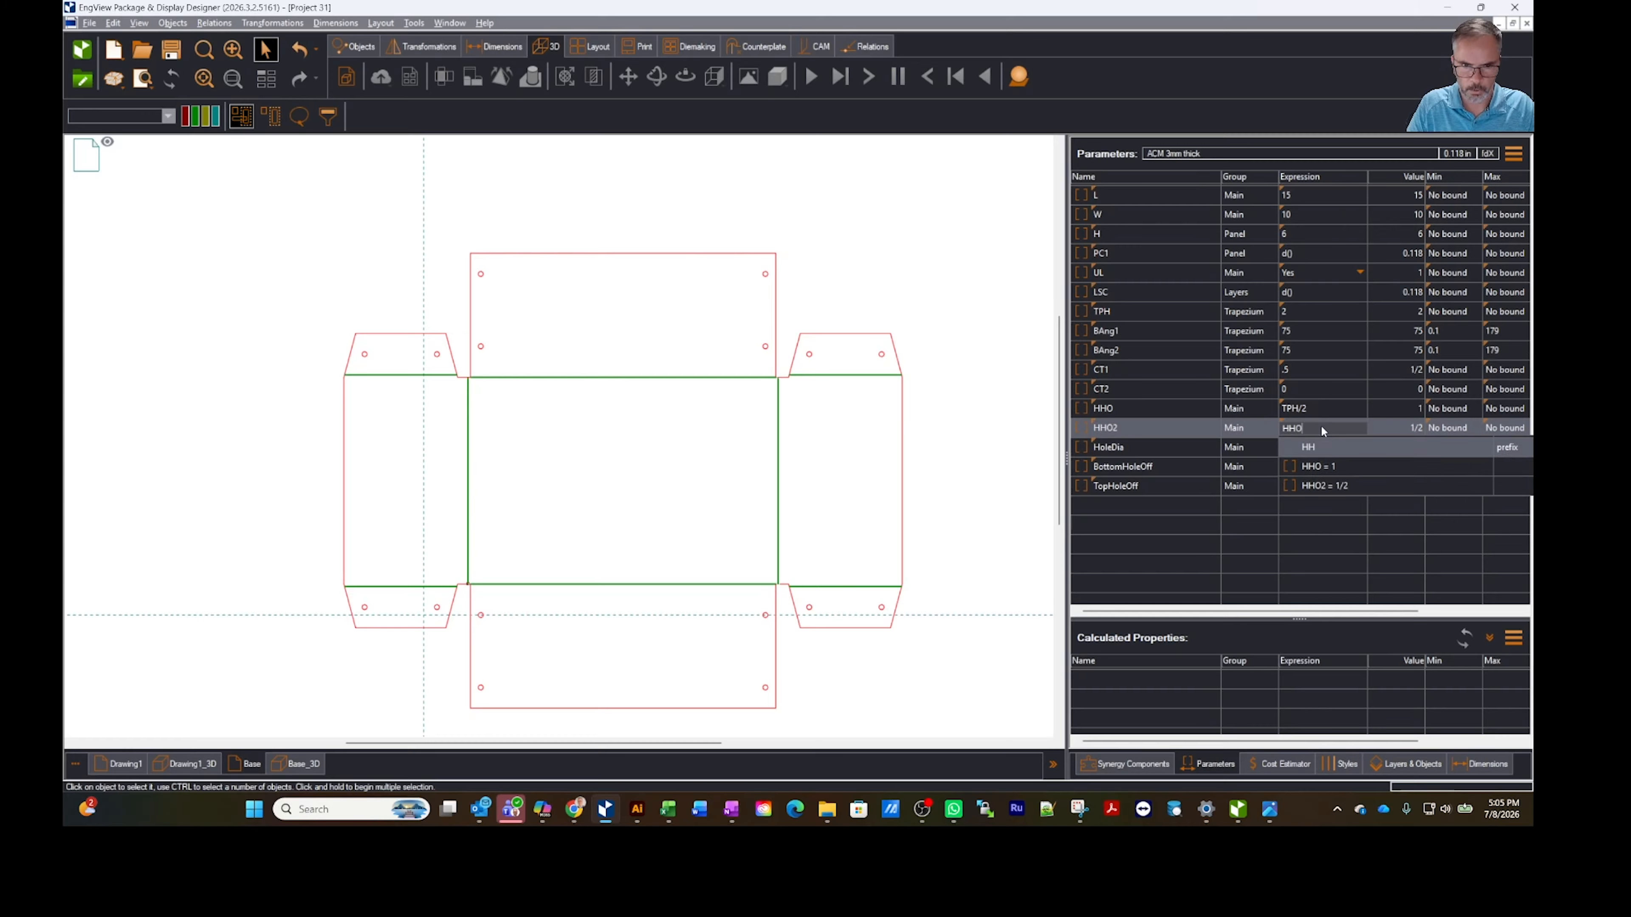
key("Return")
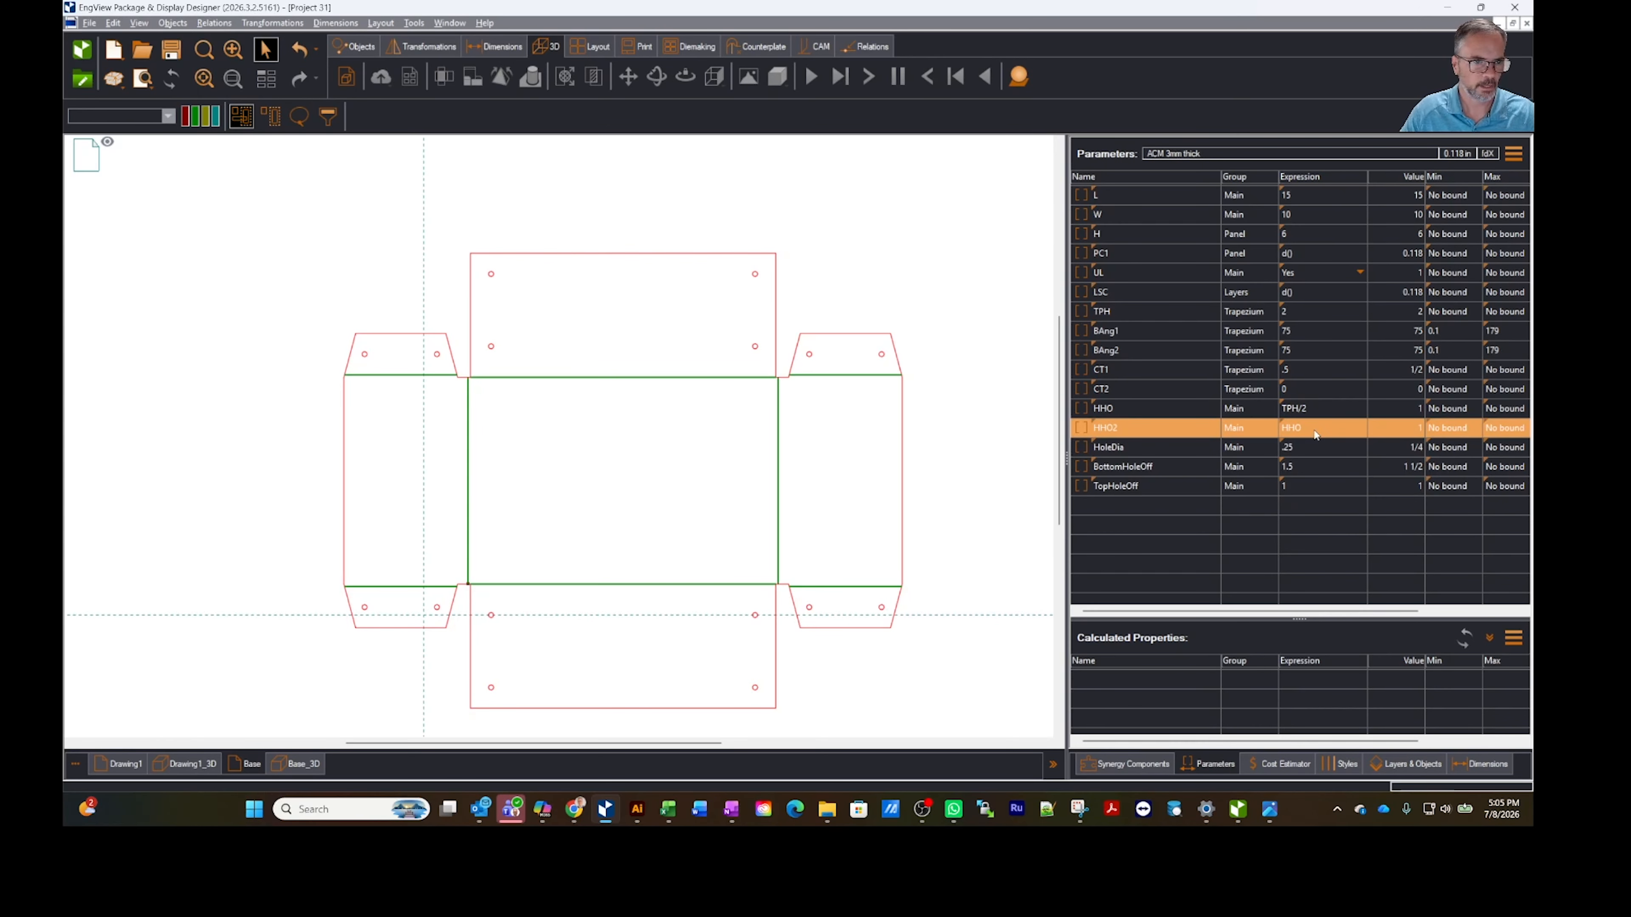
Step: Check the rivet hole alignment on the folded Base_3D box, and set HHO2 to HHO-d() in the Base drawing
left_click(296, 764)
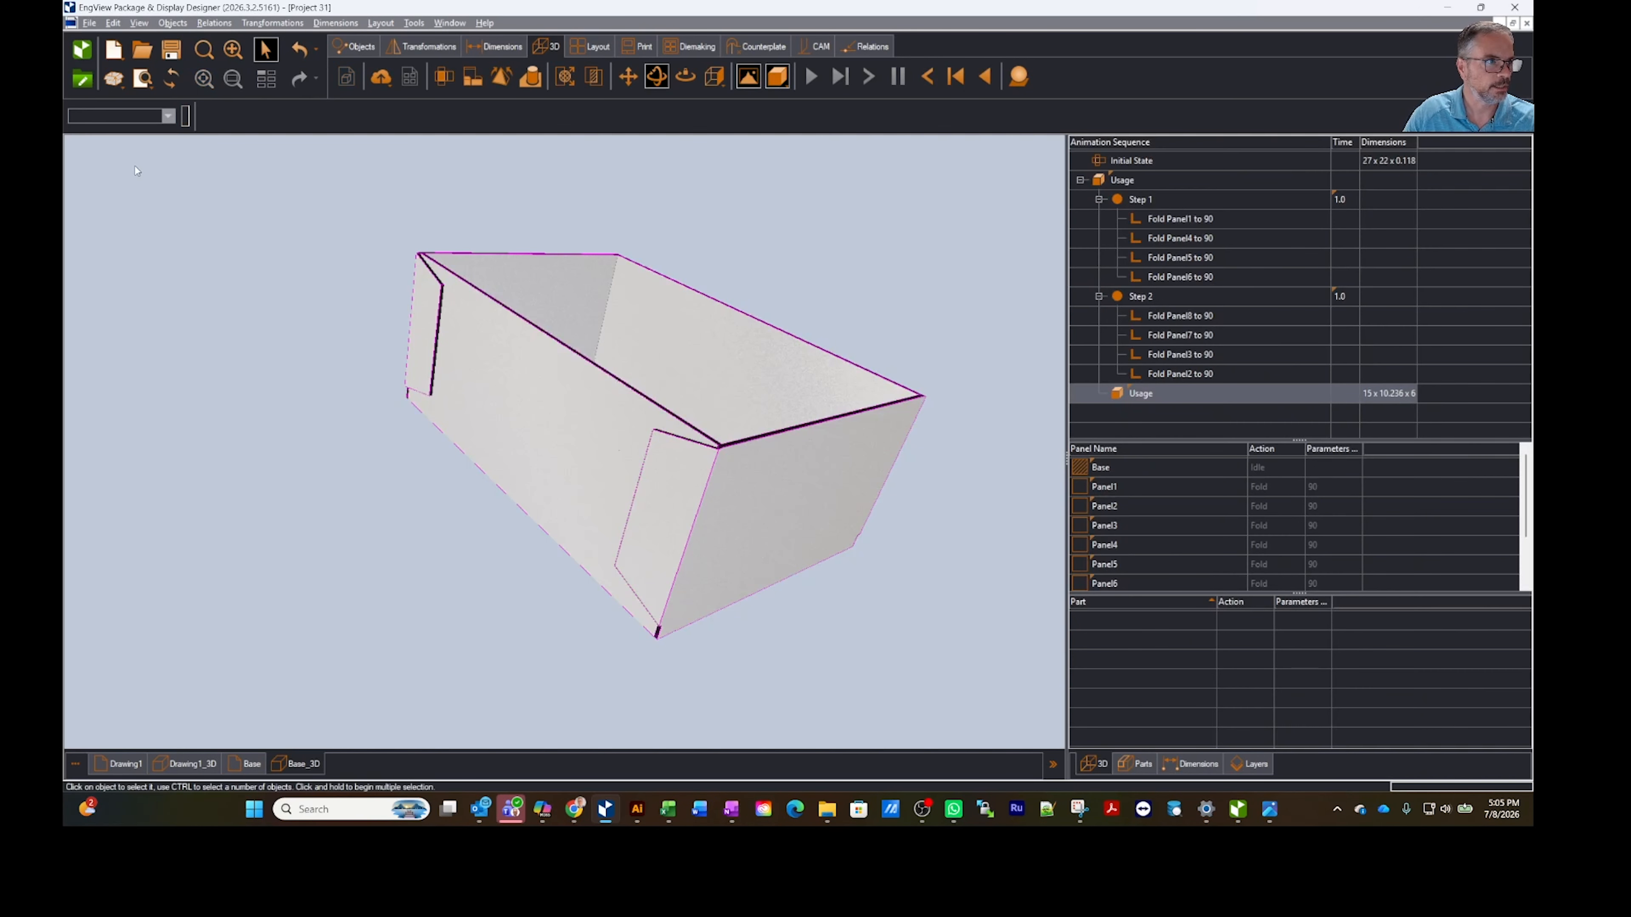
left_click_drag(366, 227, 802, 451)
left_click_drag(878, 314, 895, 447)
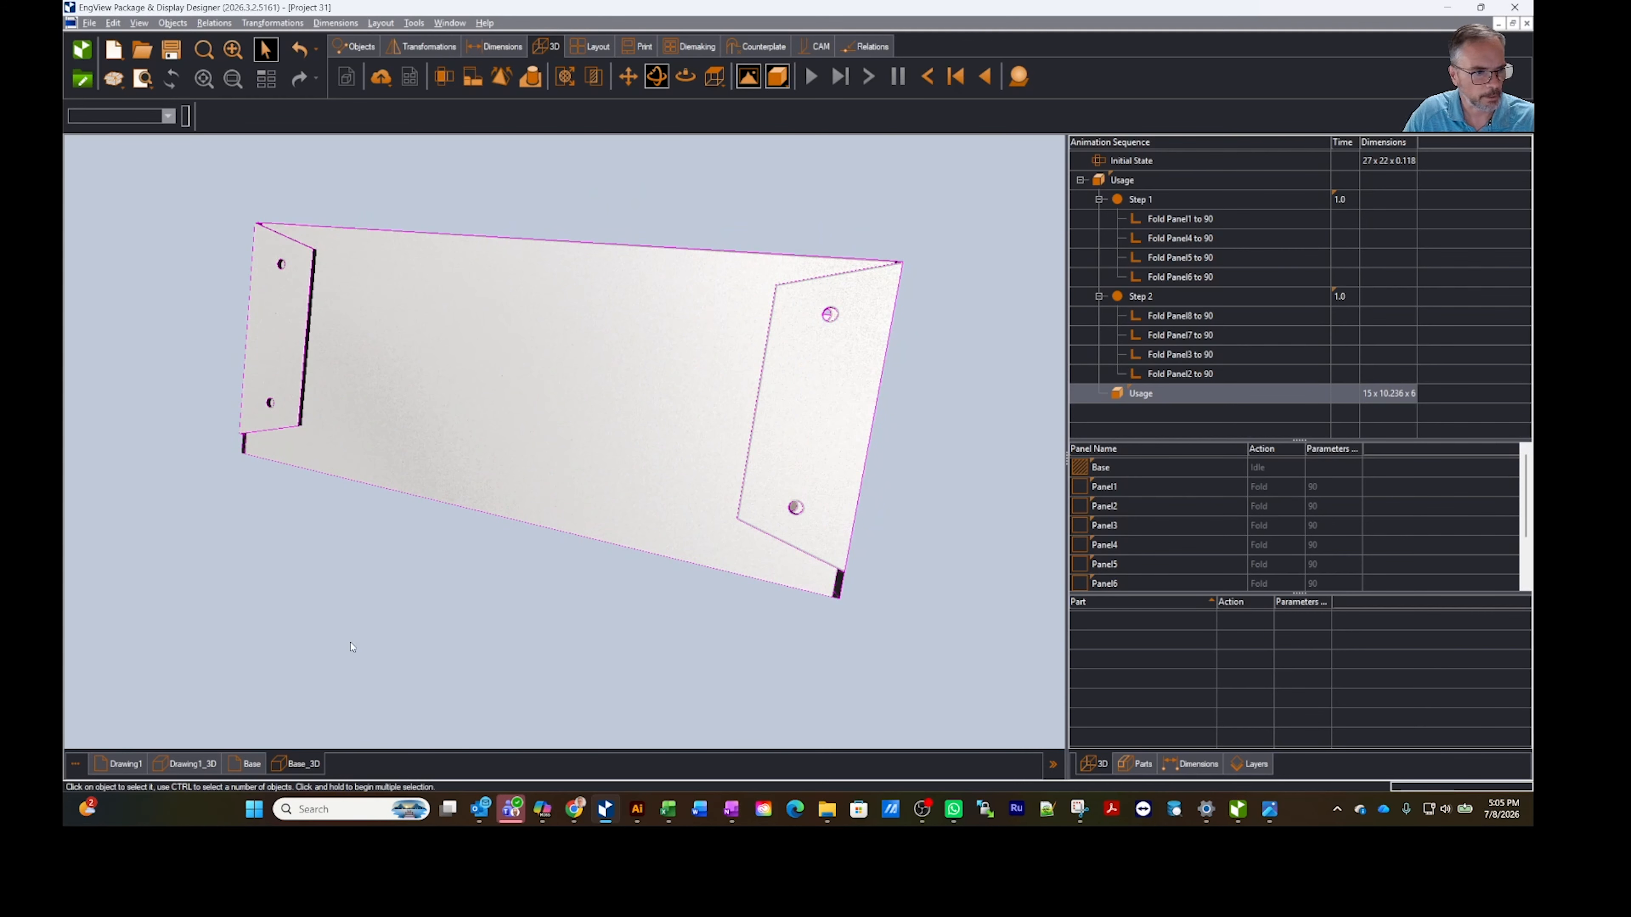
left_click(255, 764)
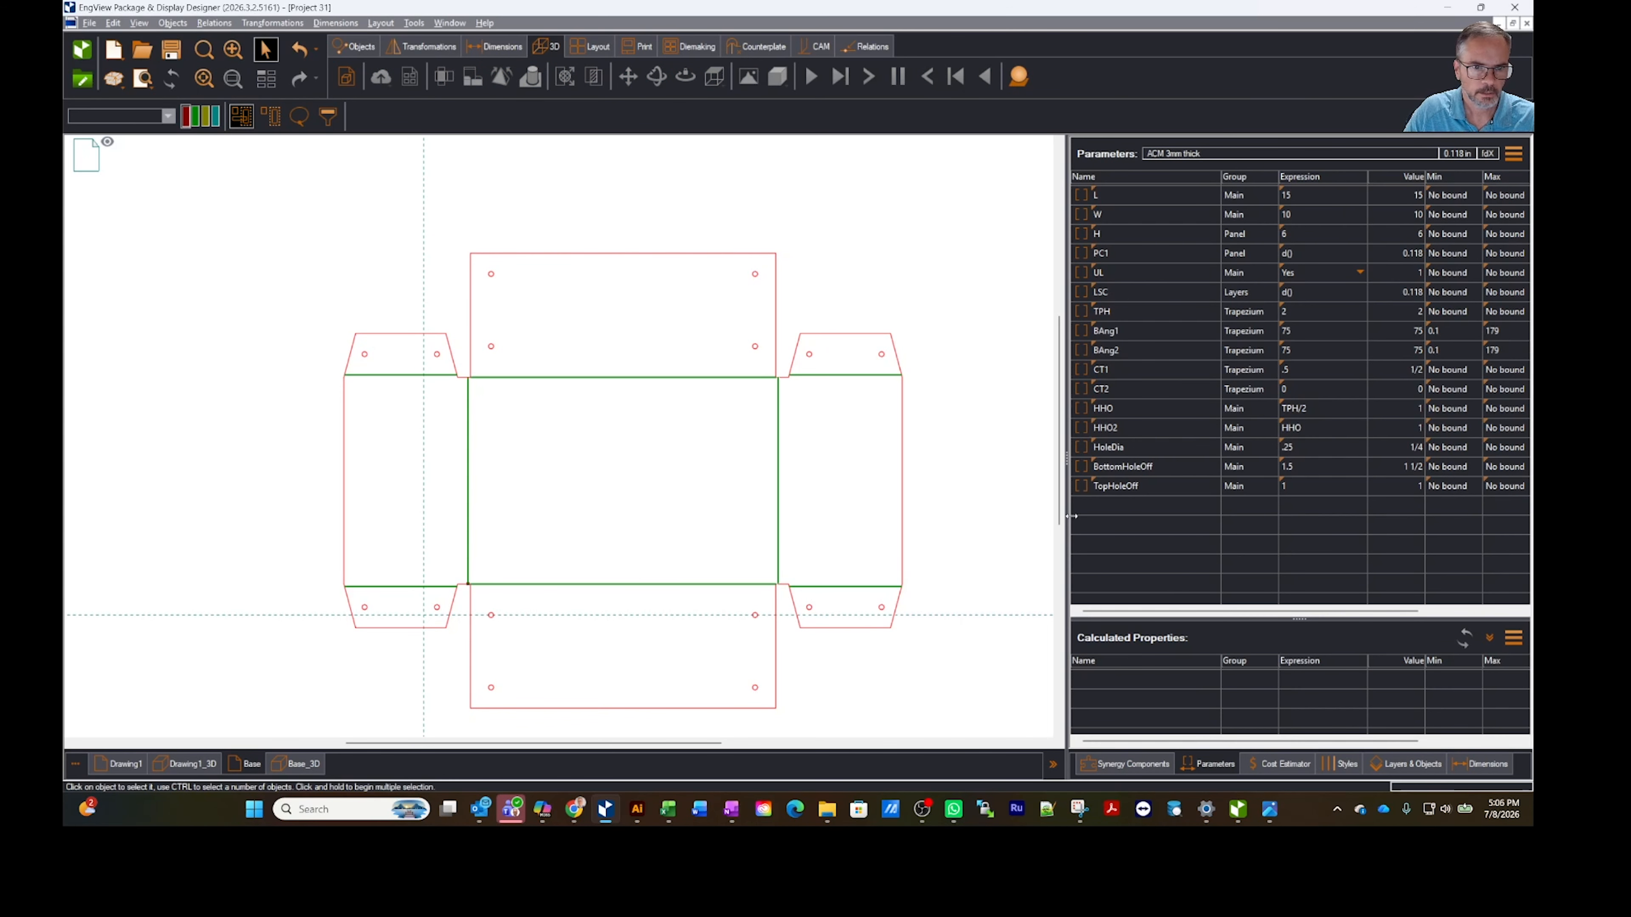
left_click(1333, 427)
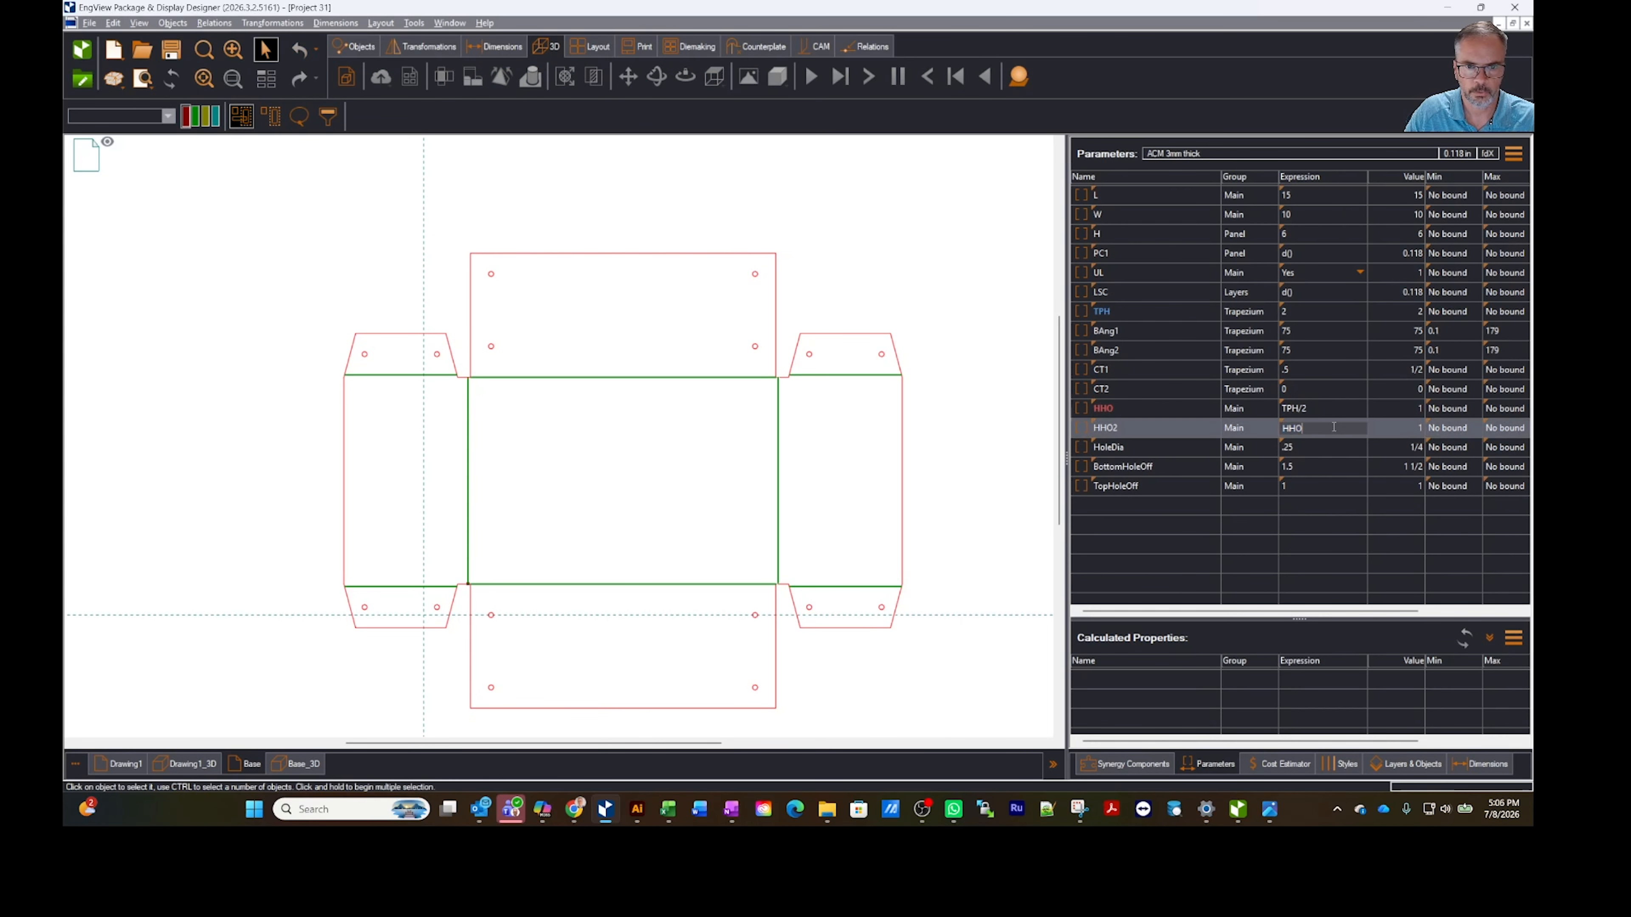
type("-d()")
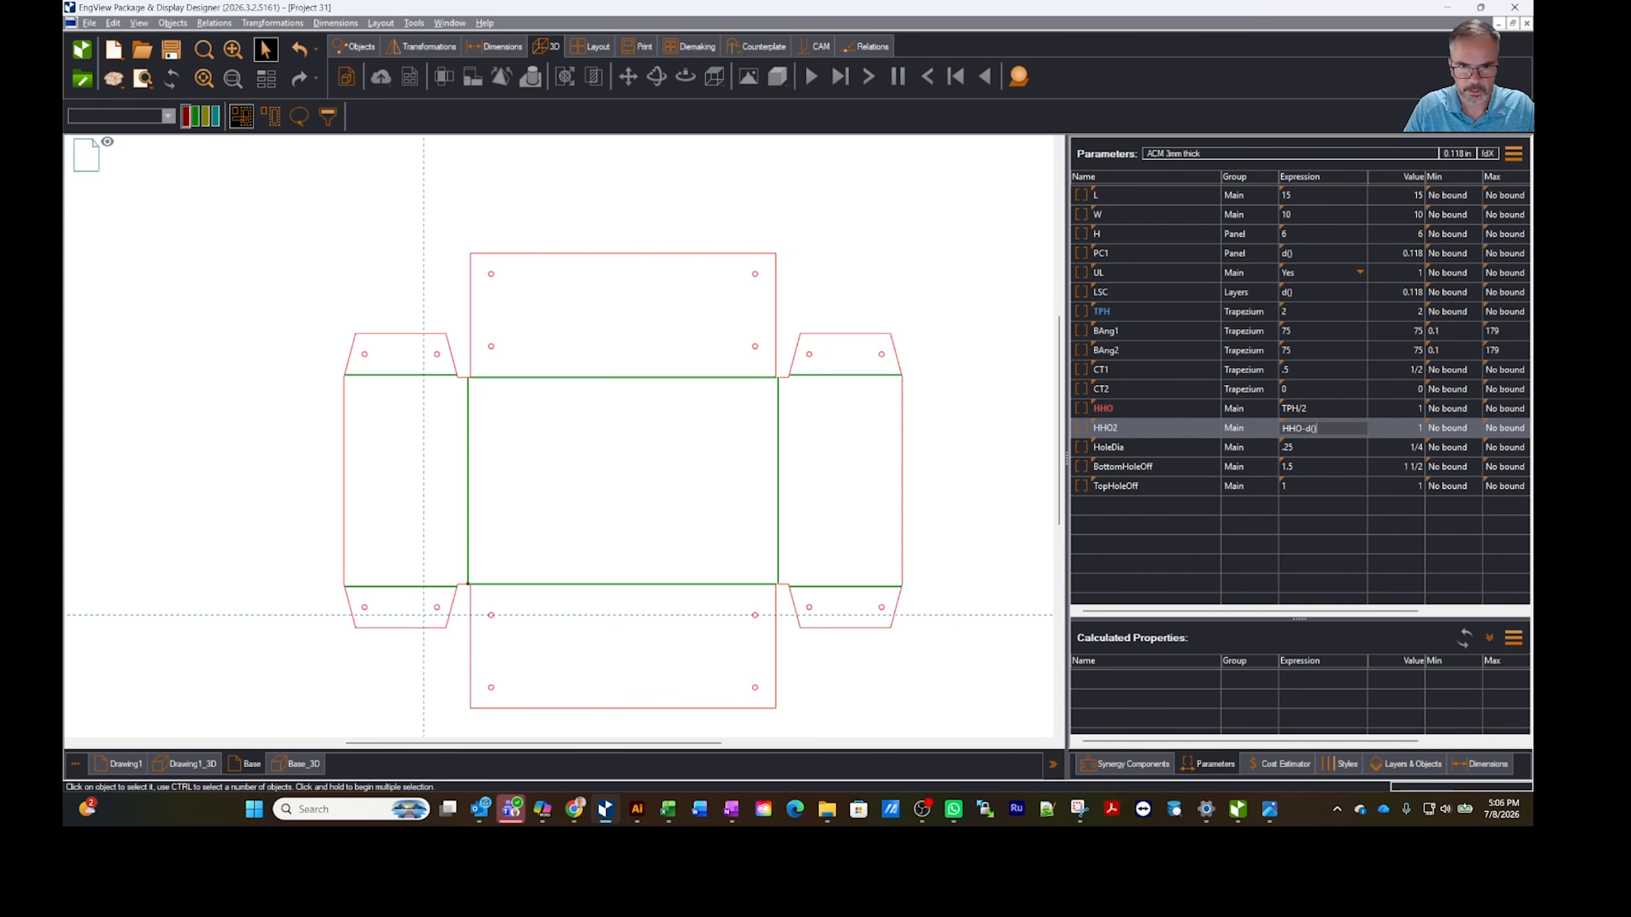
key("Return")
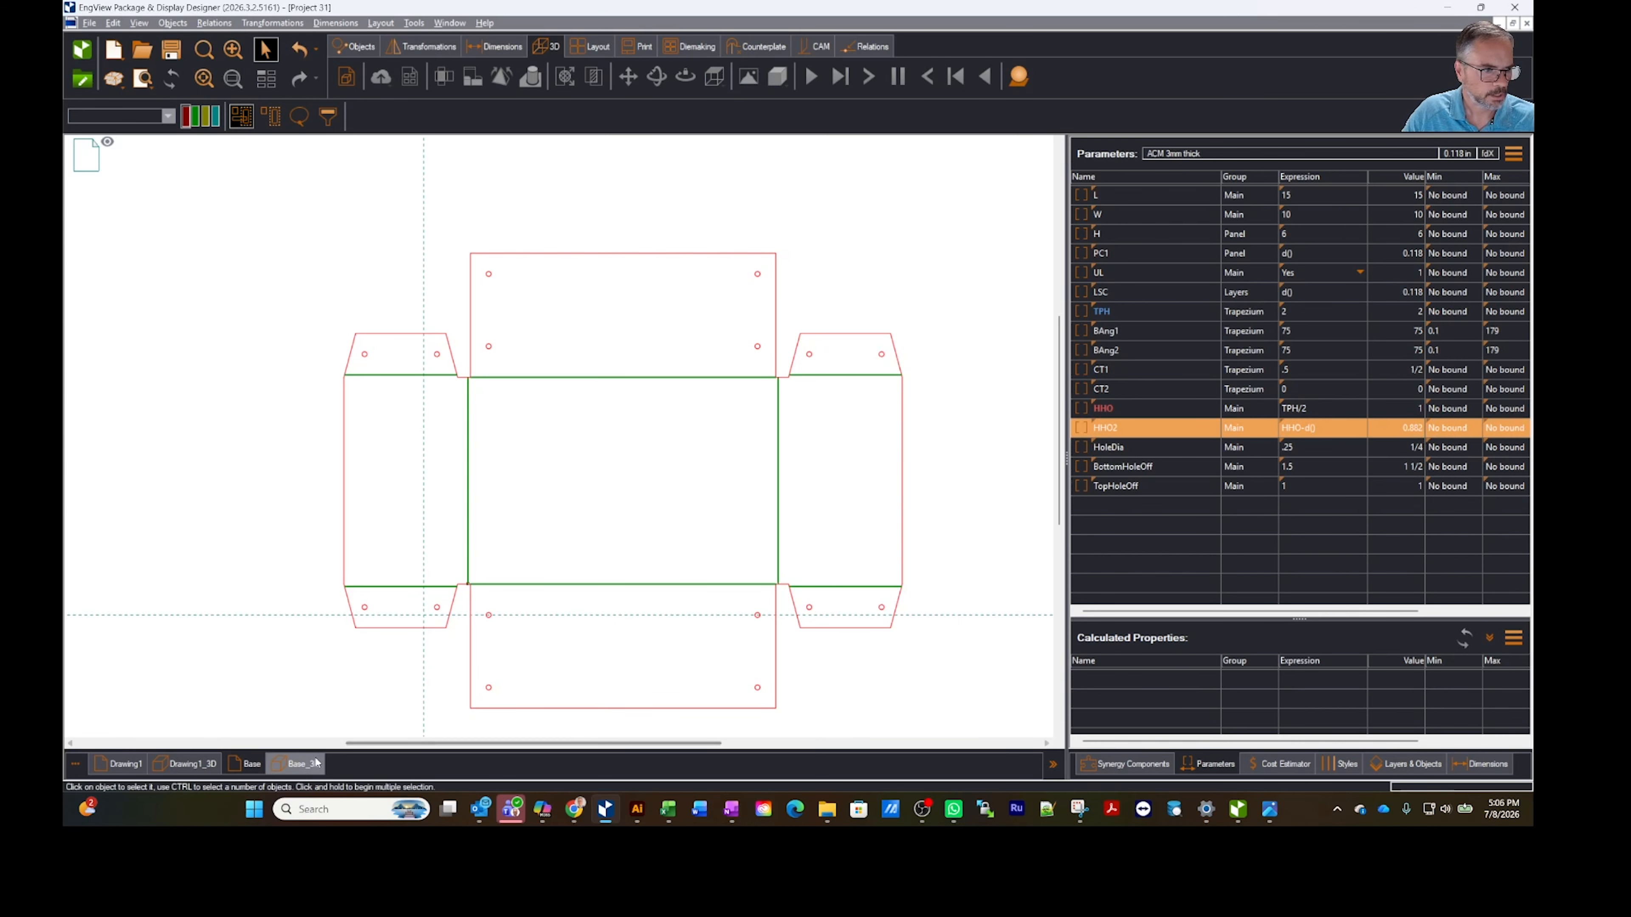
Step: Check the rivet hole alignment on the folded Base_3D box, and set L to 18, W to 11 and H to 8 in the Base drawing
left_click(297, 764)
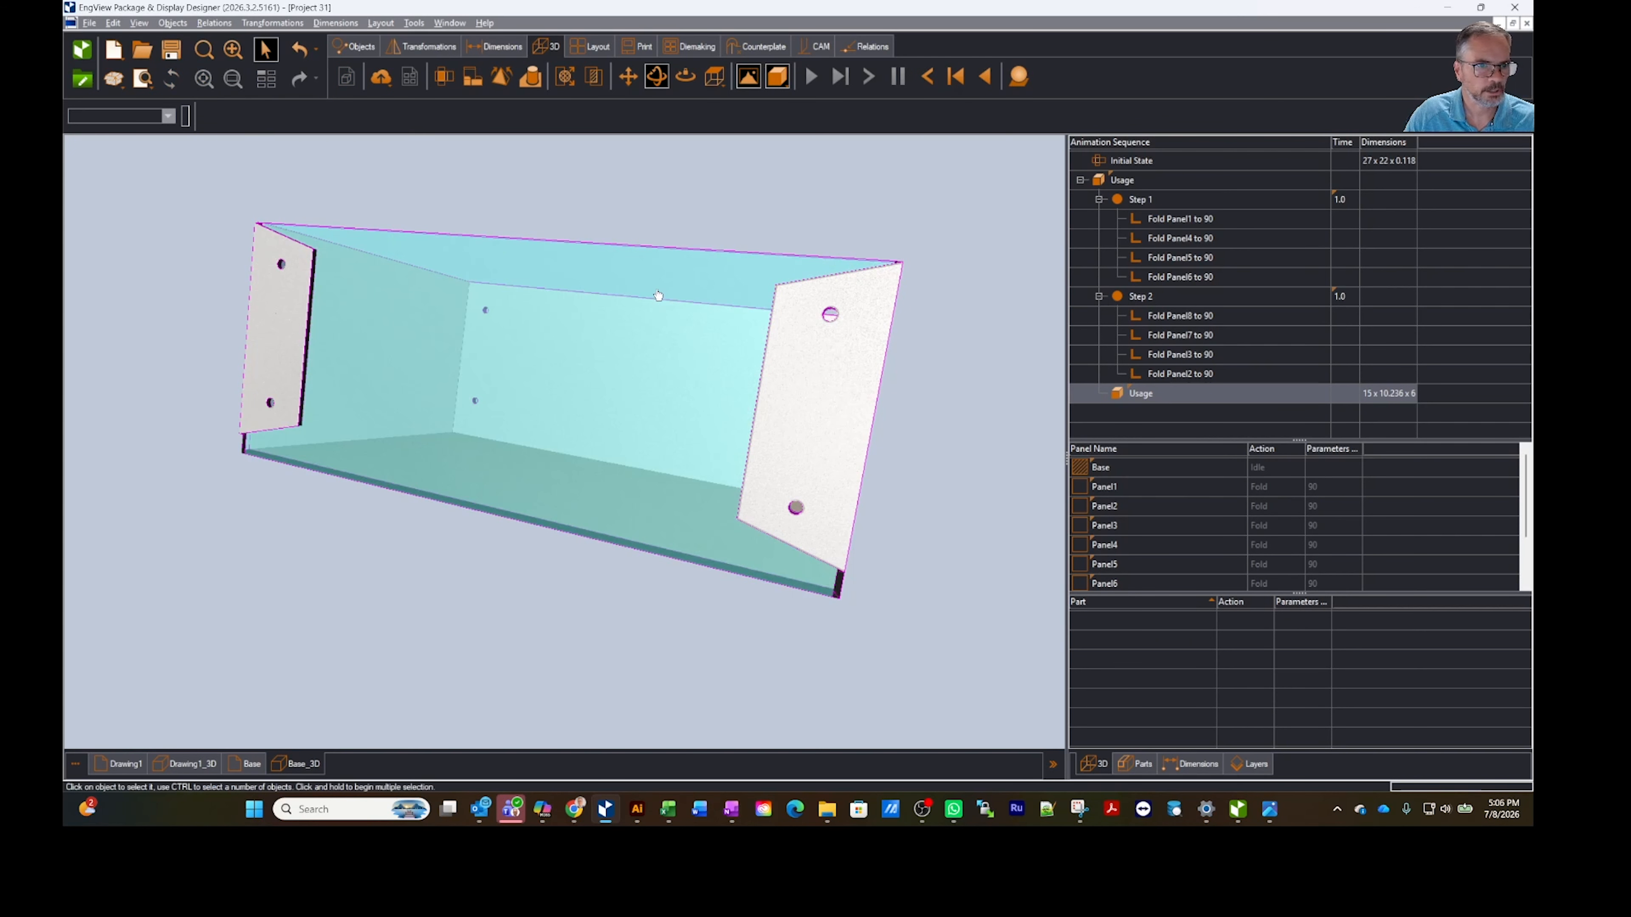
mouse_move(861, 379)
middle_mouse_down()
mouse_move(889, 395)
mouse_move(870, 382)
middle_mouse_up()
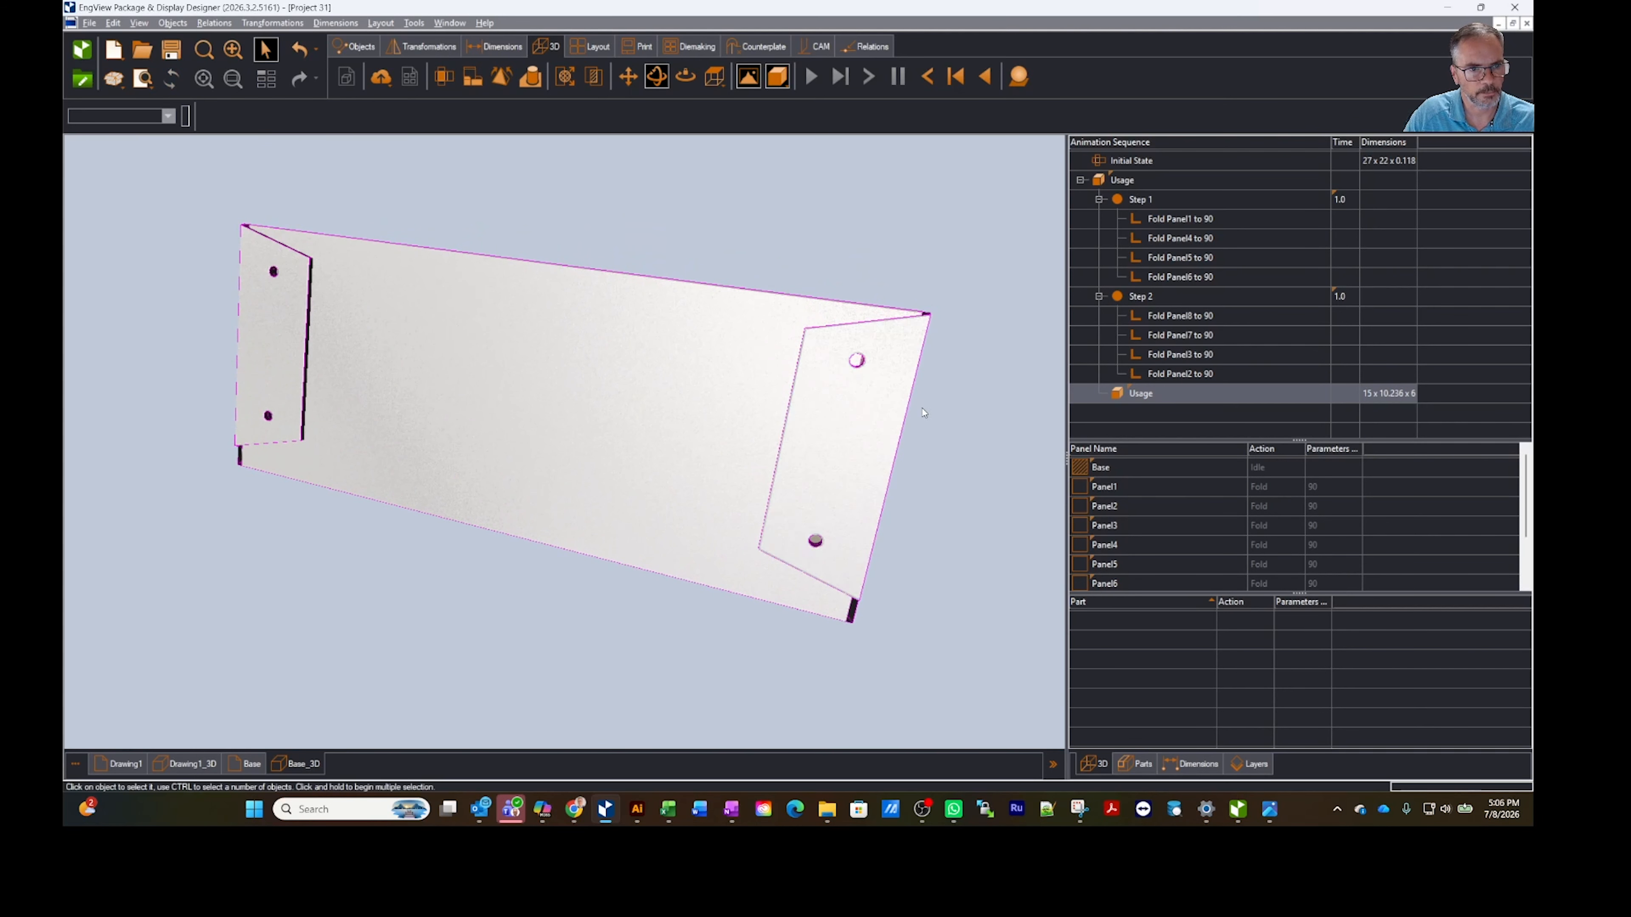
left_click(192, 765)
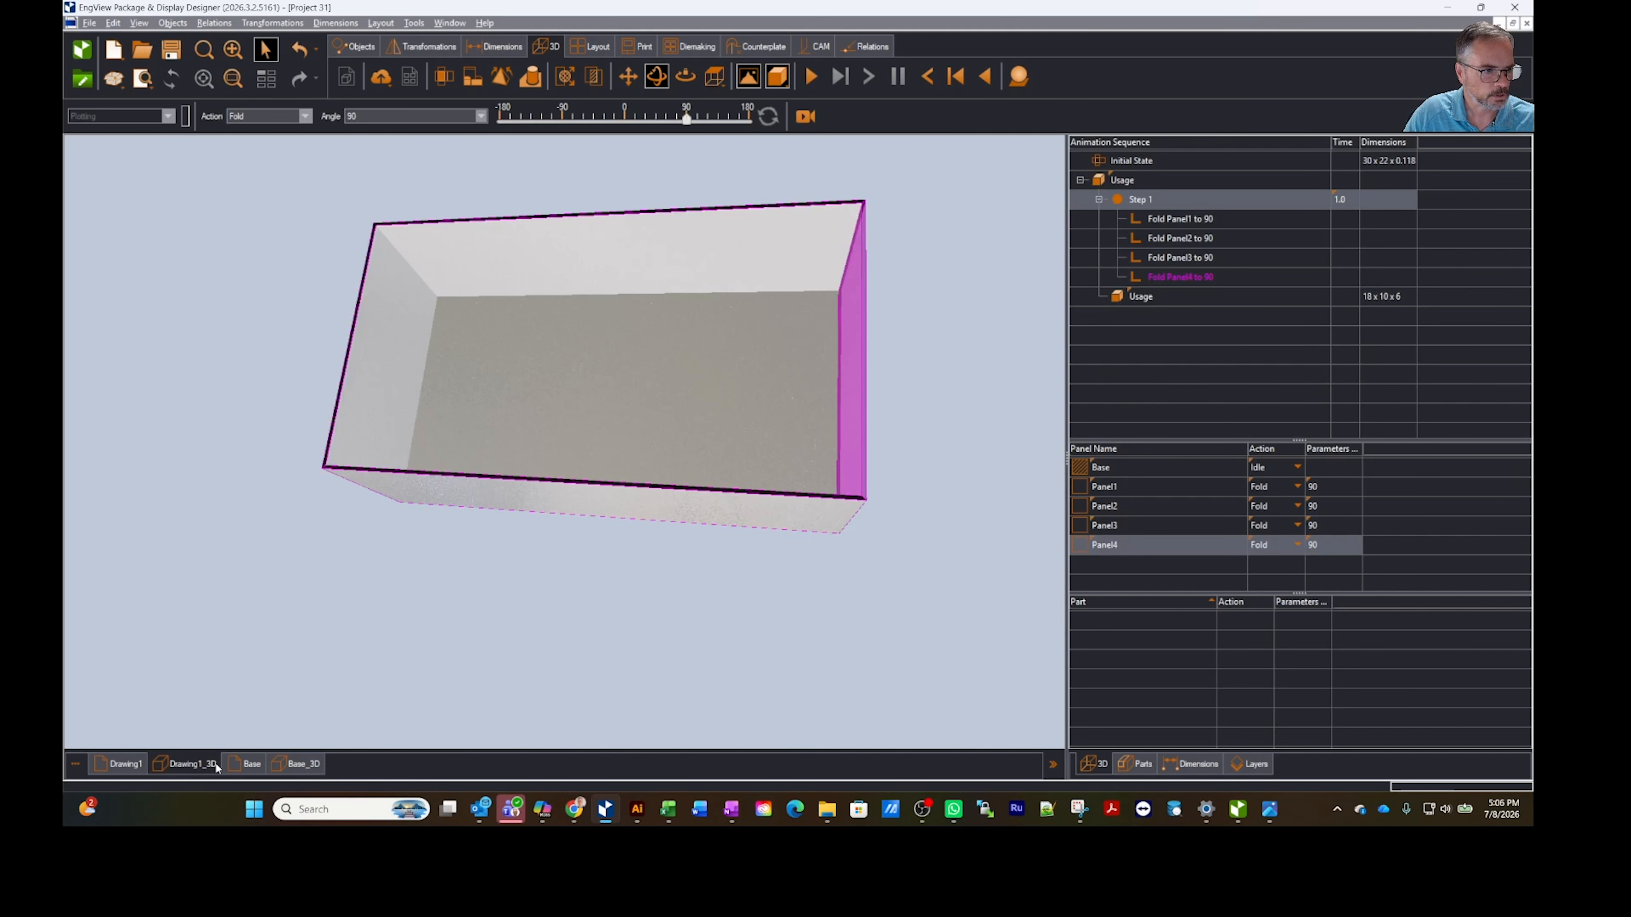
left_click(249, 765)
left_click(1144, 193)
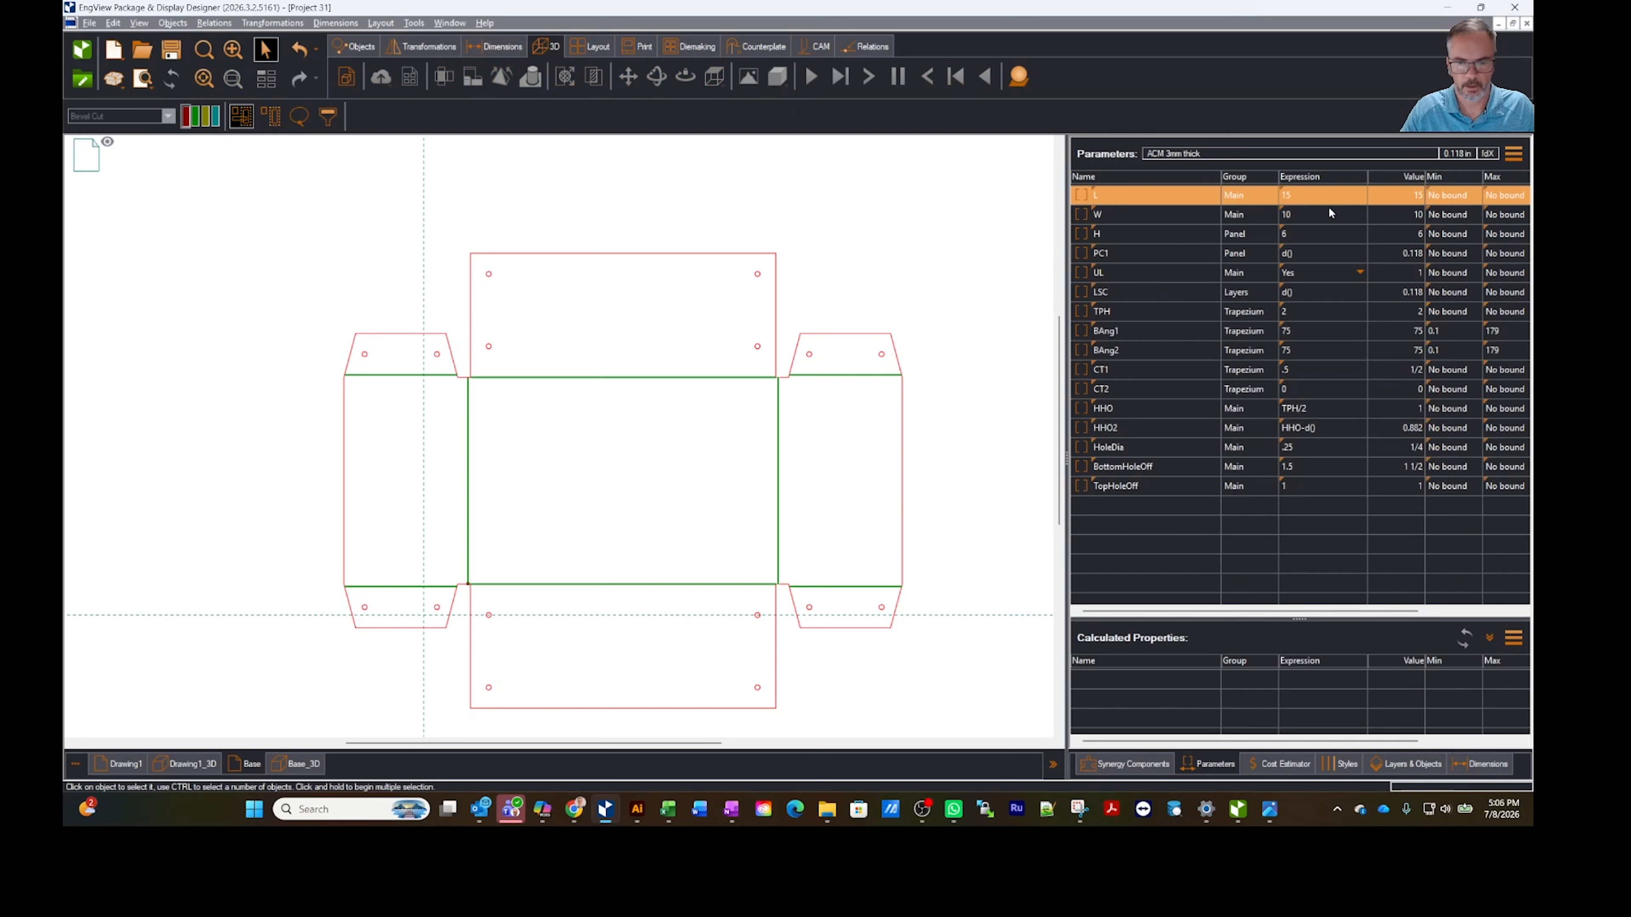
left_click(1343, 204)
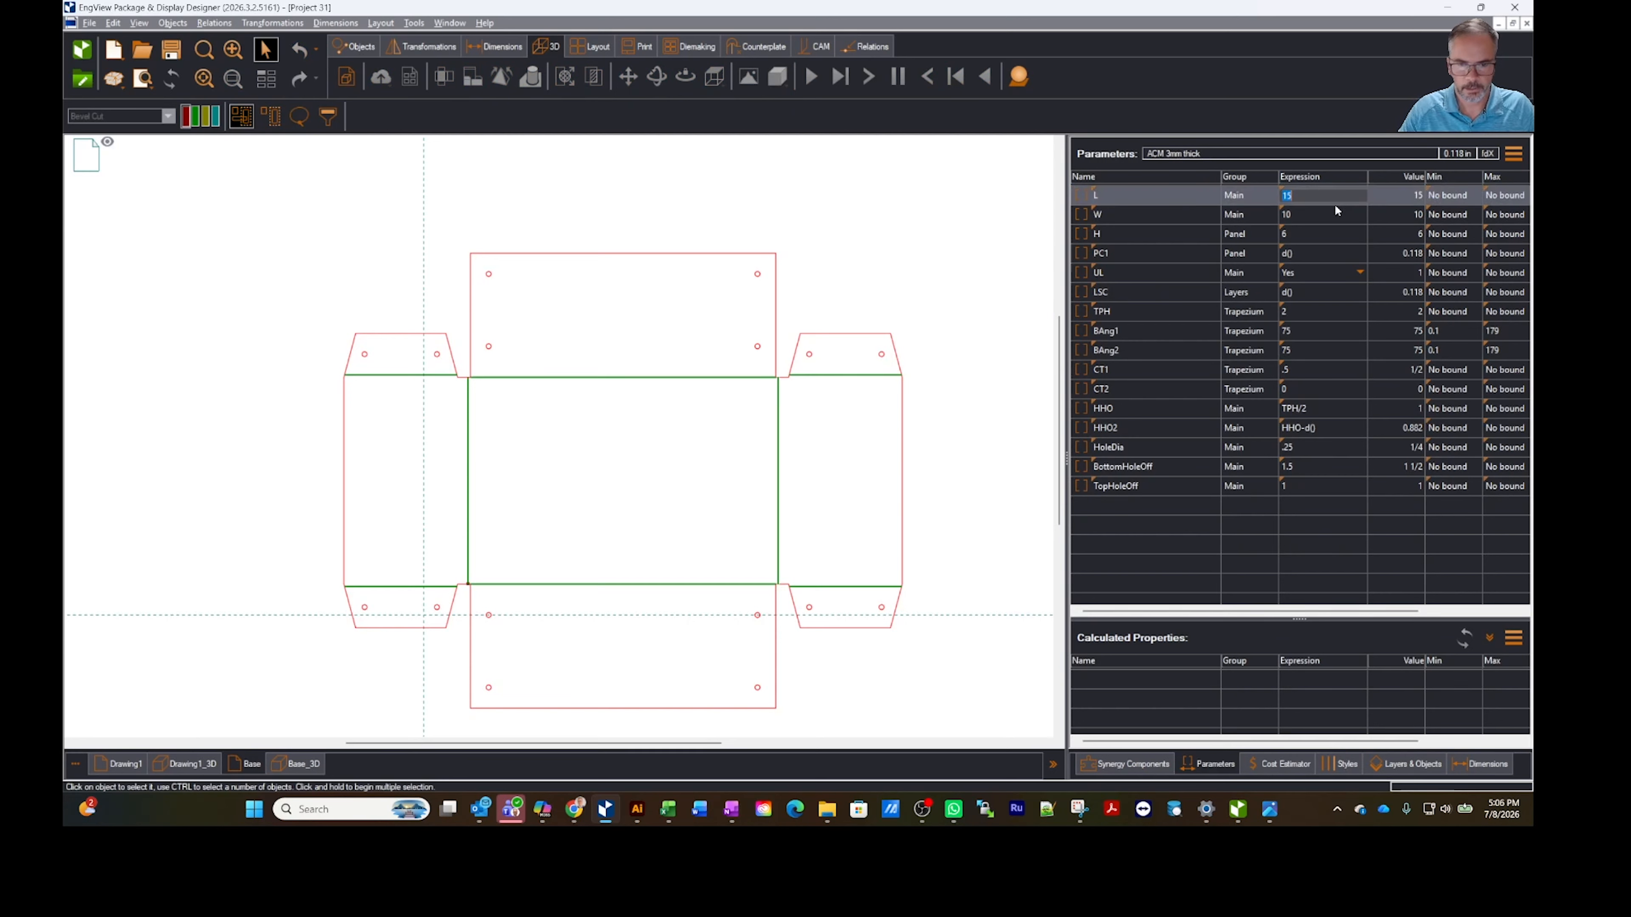
type("18")
key("Tab")
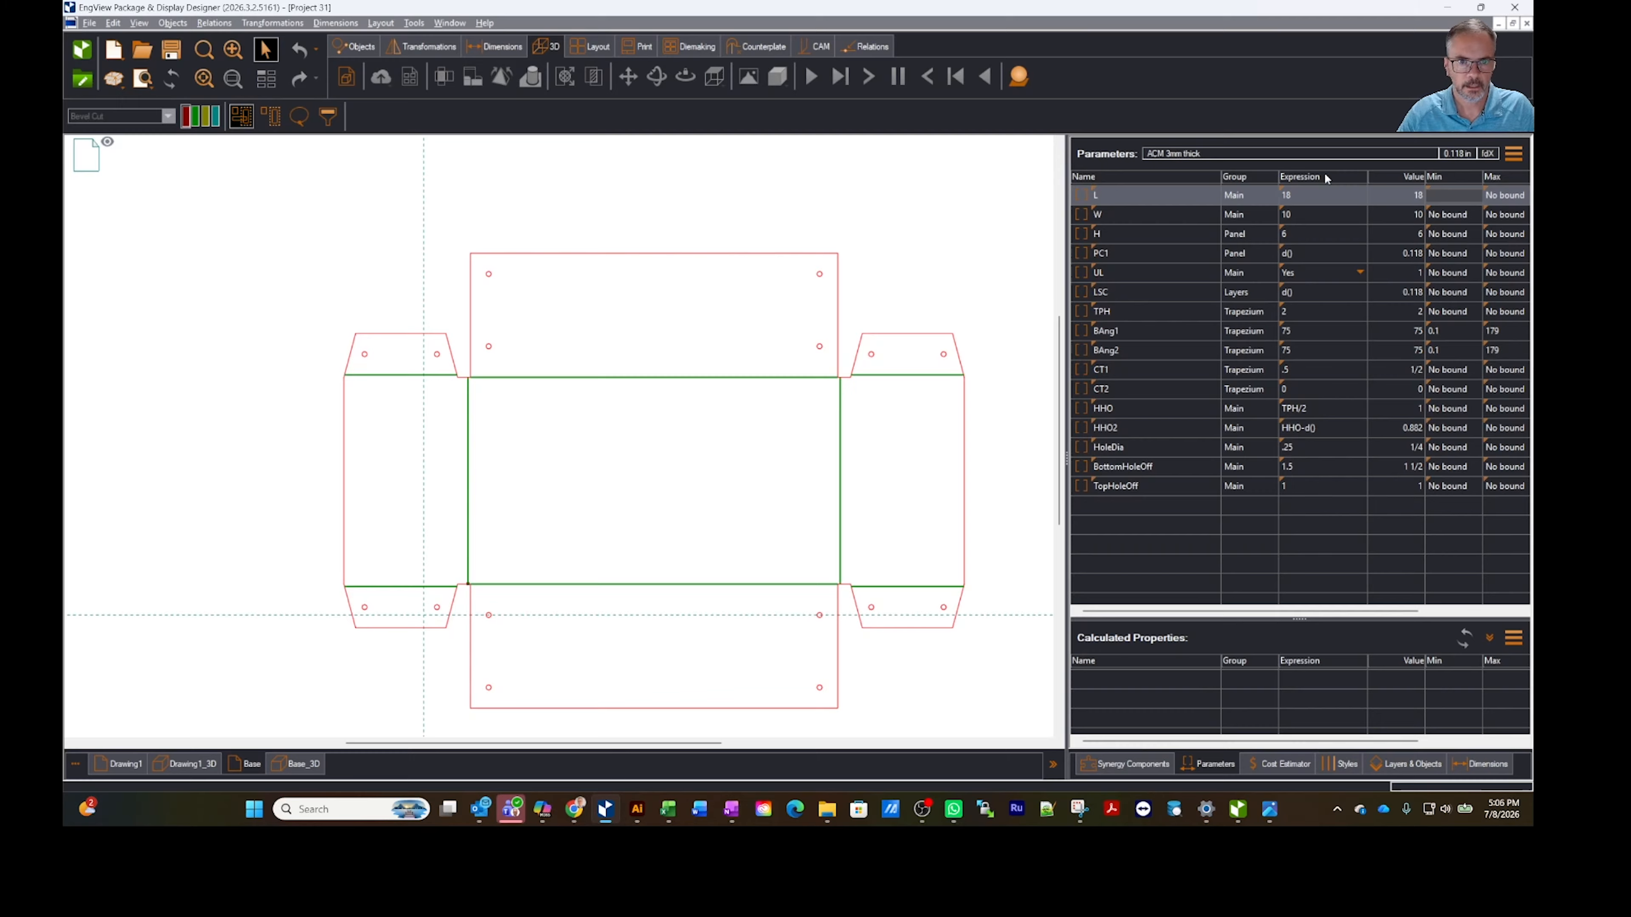
left_click(1314, 213)
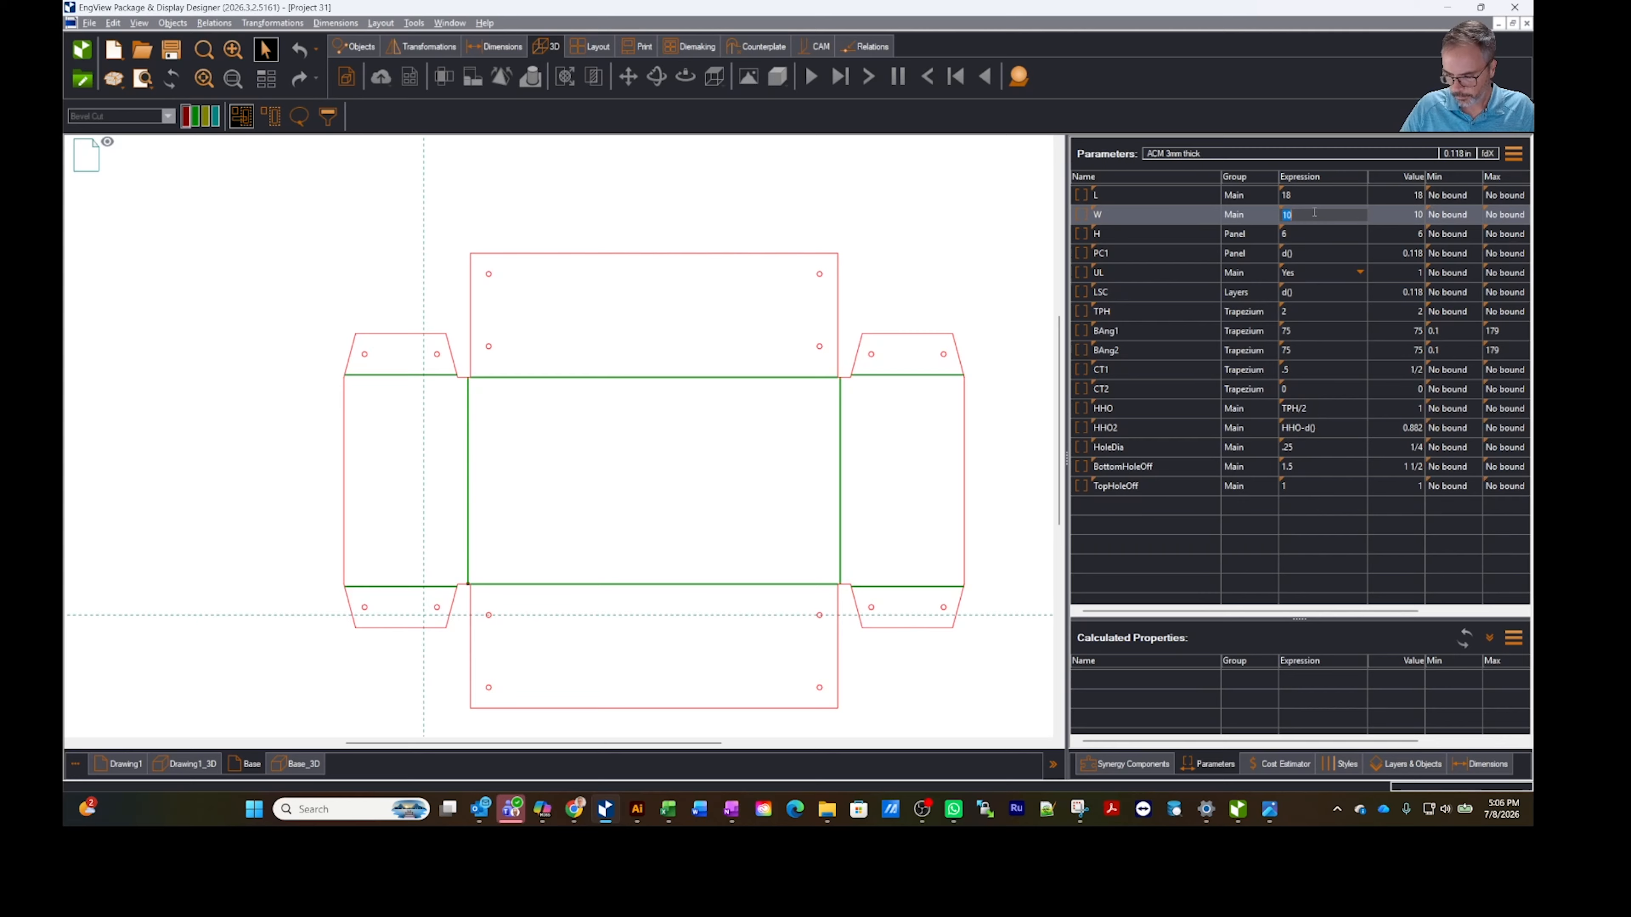
type("11")
key("Return")
left_click(1307, 232)
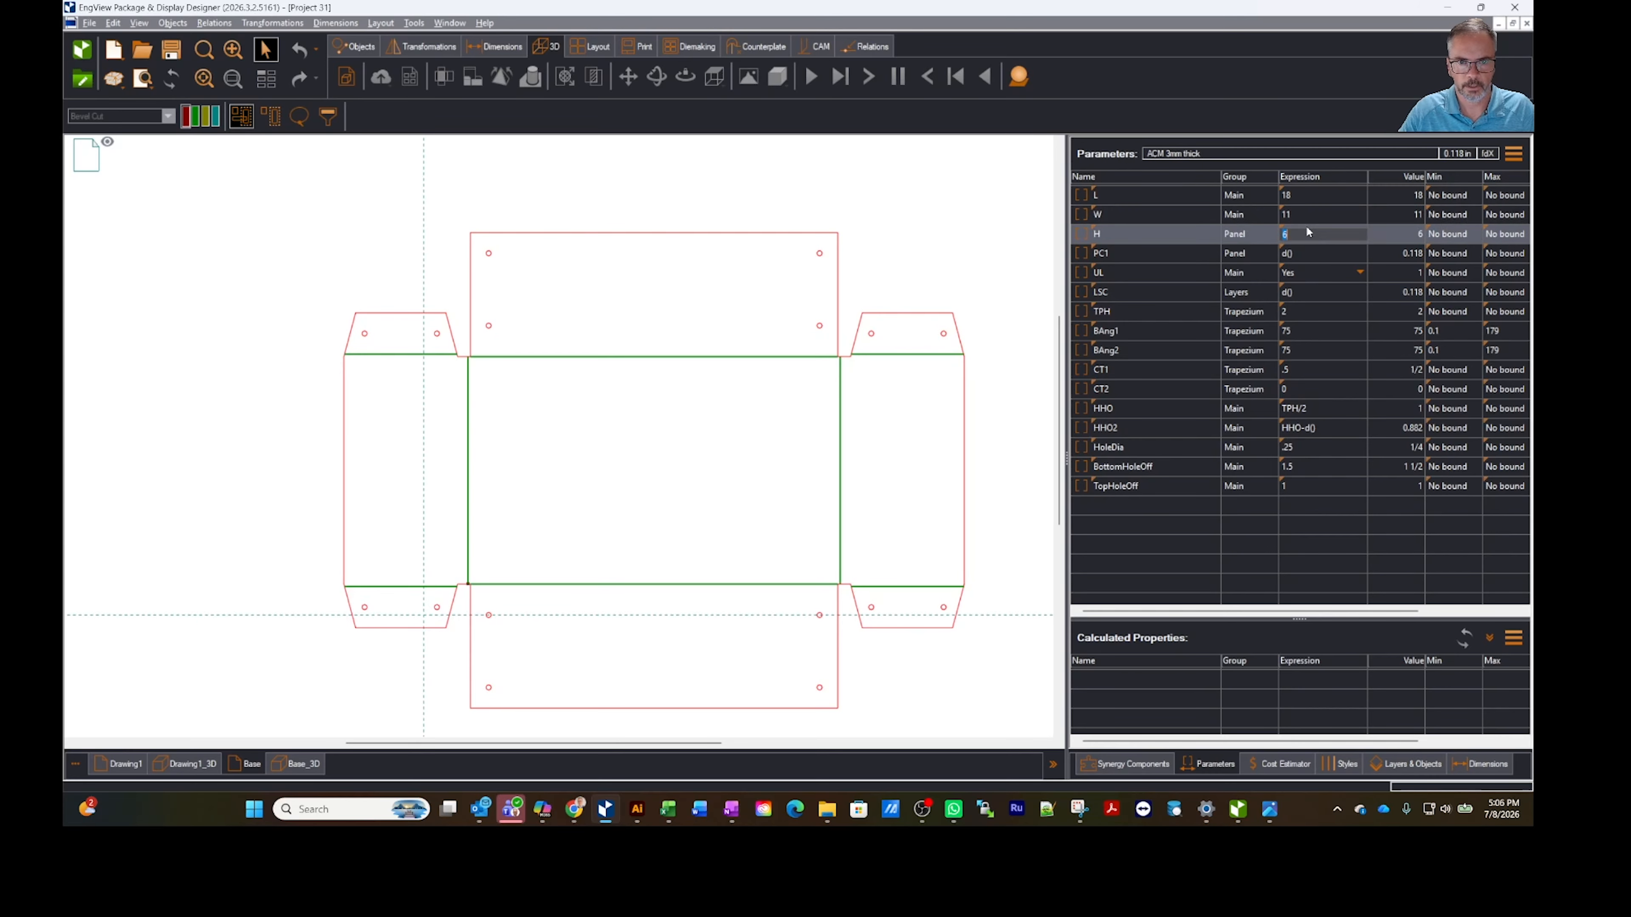
type("8")
key("Tab")
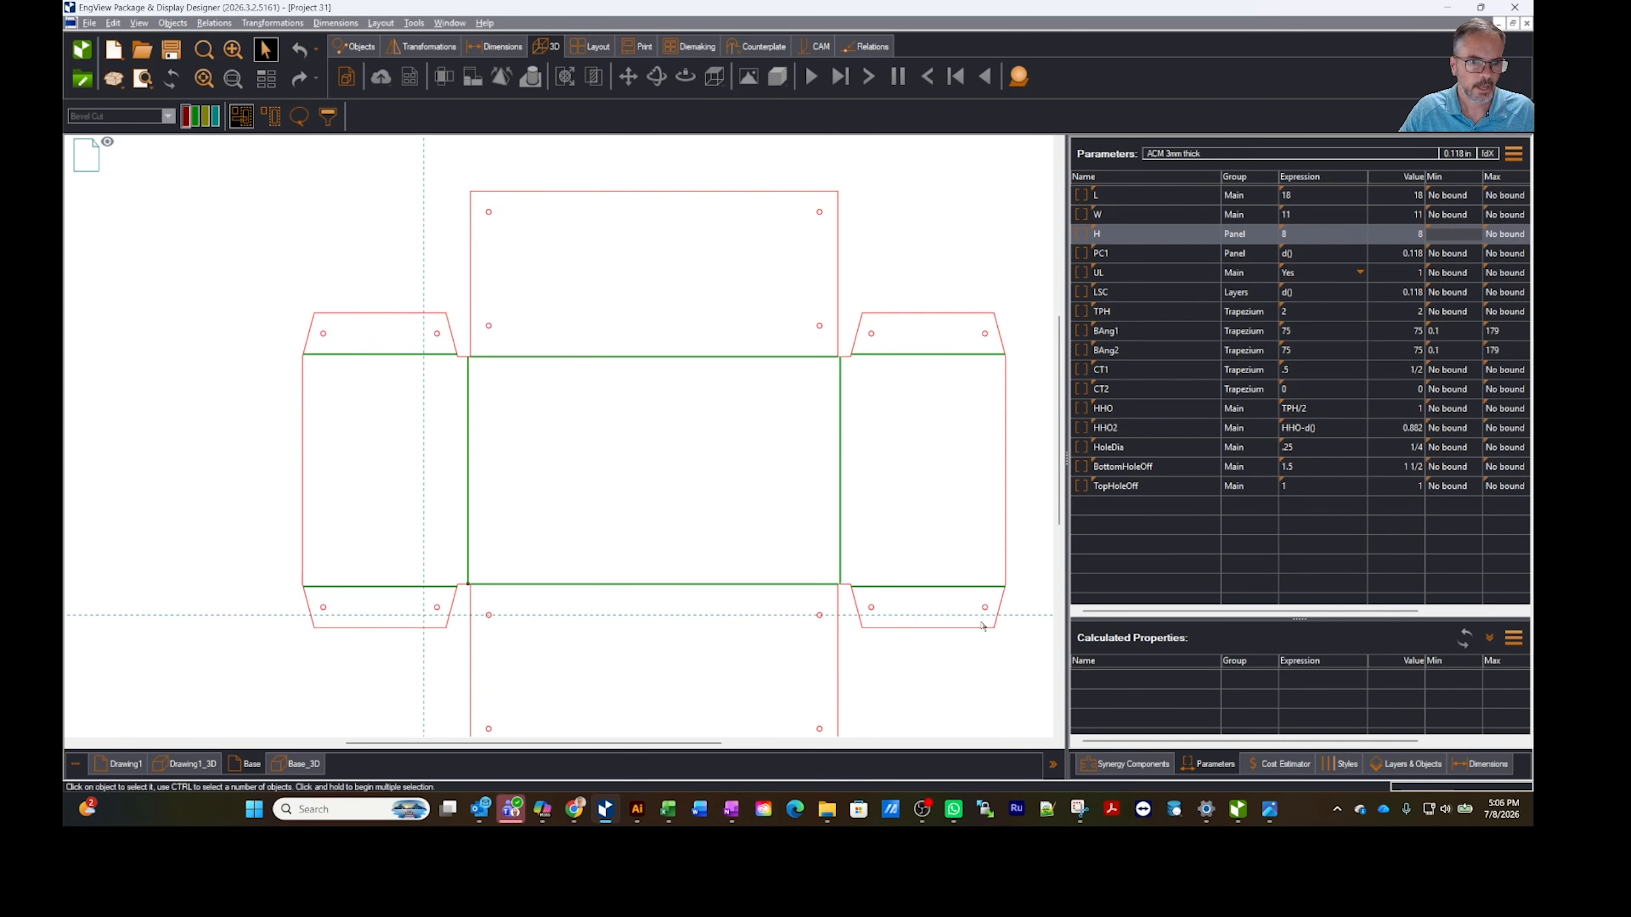
Step: Set BottomHoleOff to 2 and TopHoleOff to 1.5, and inspect the holes on the folded Base_3D box
left_click(1307, 468)
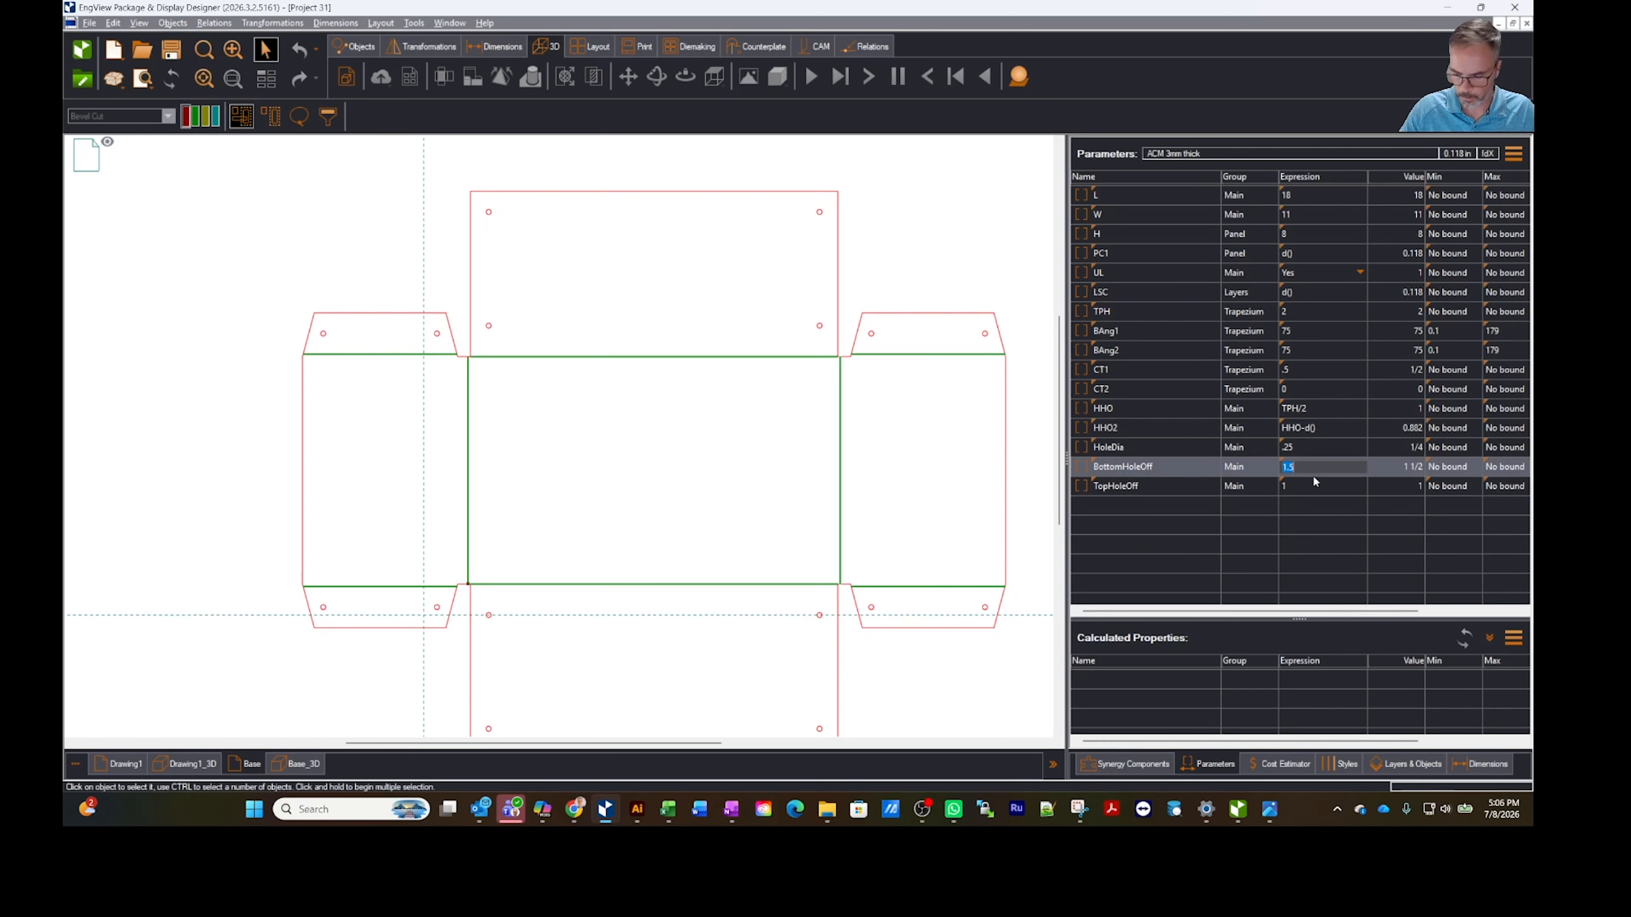
type("2")
key("Tab")
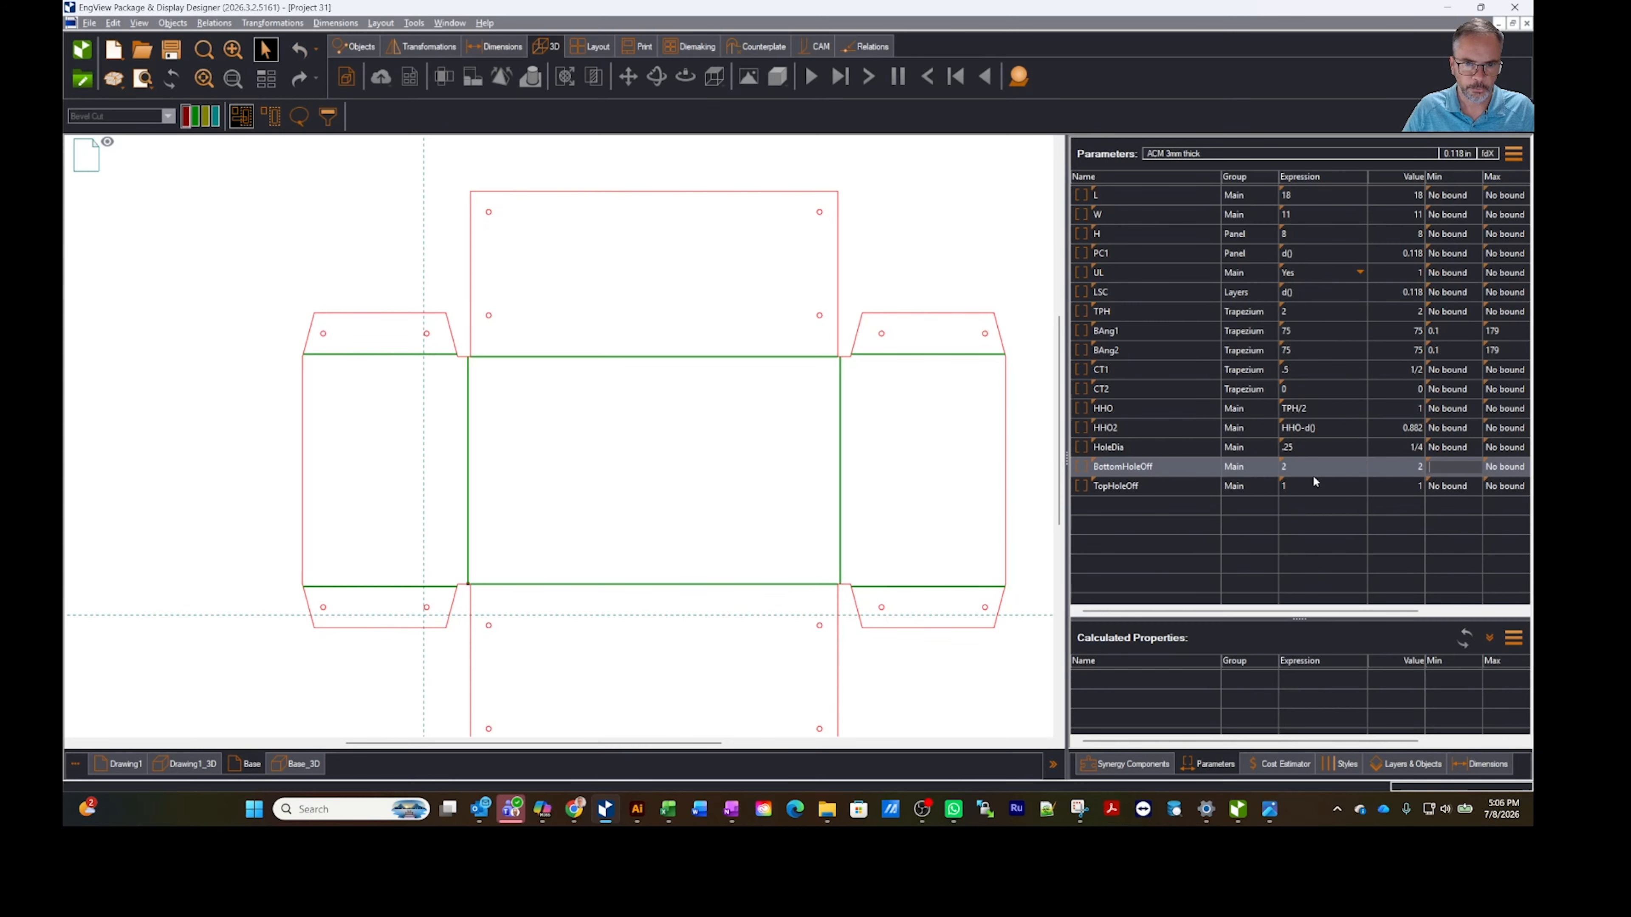
left_click(1309, 486)
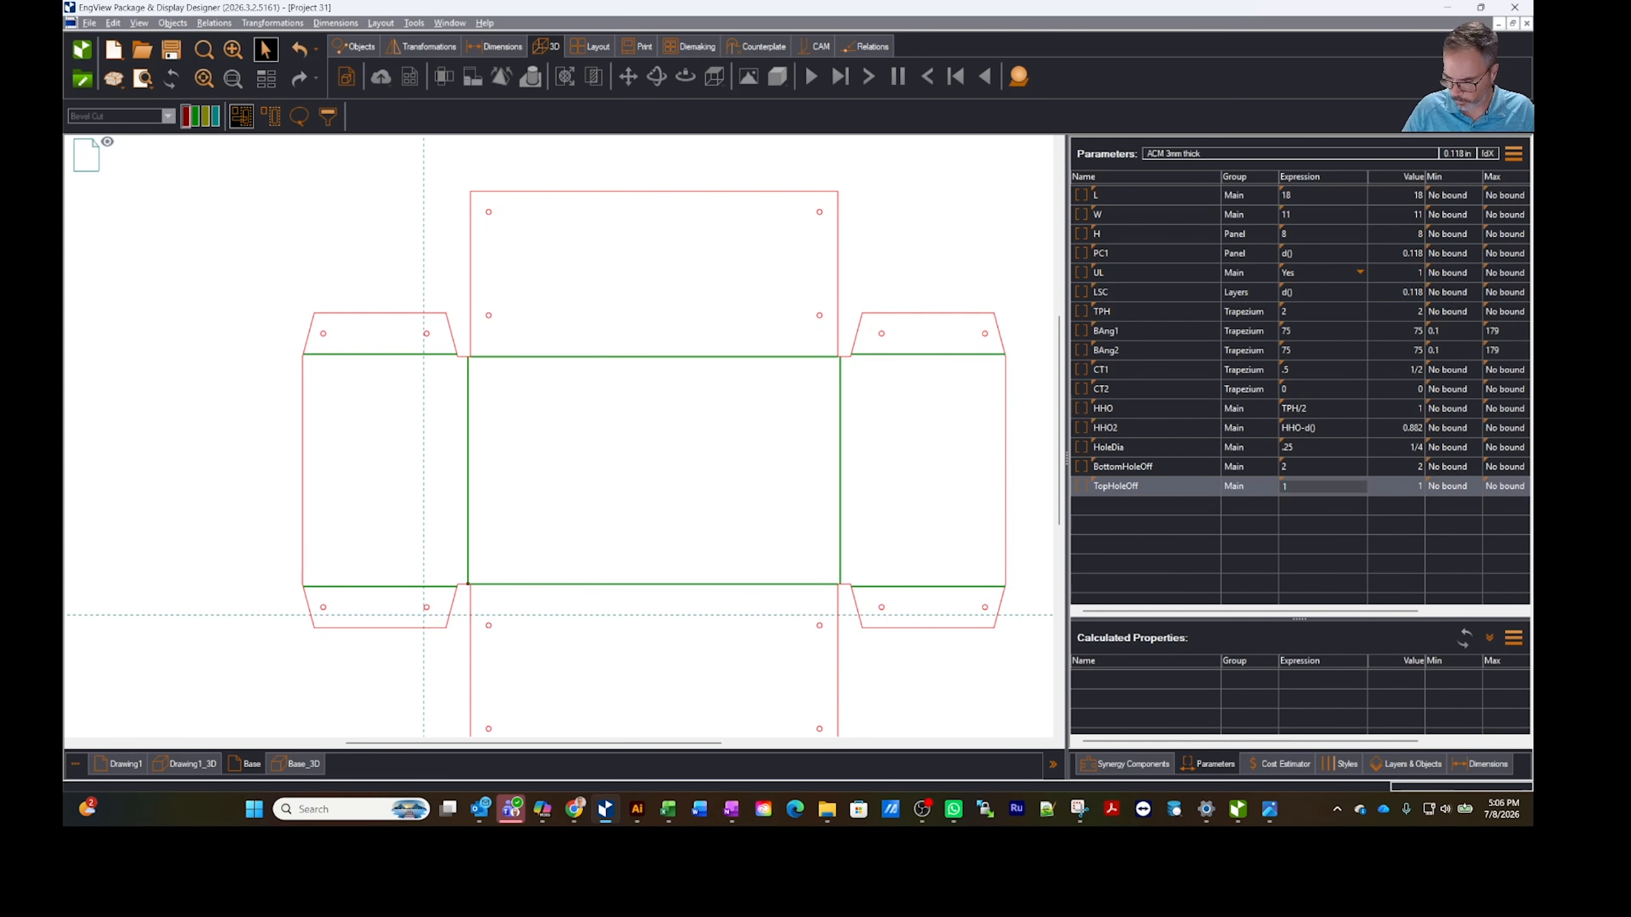
type("1.5")
key("Tab")
scroll(822, 623, "down", 3)
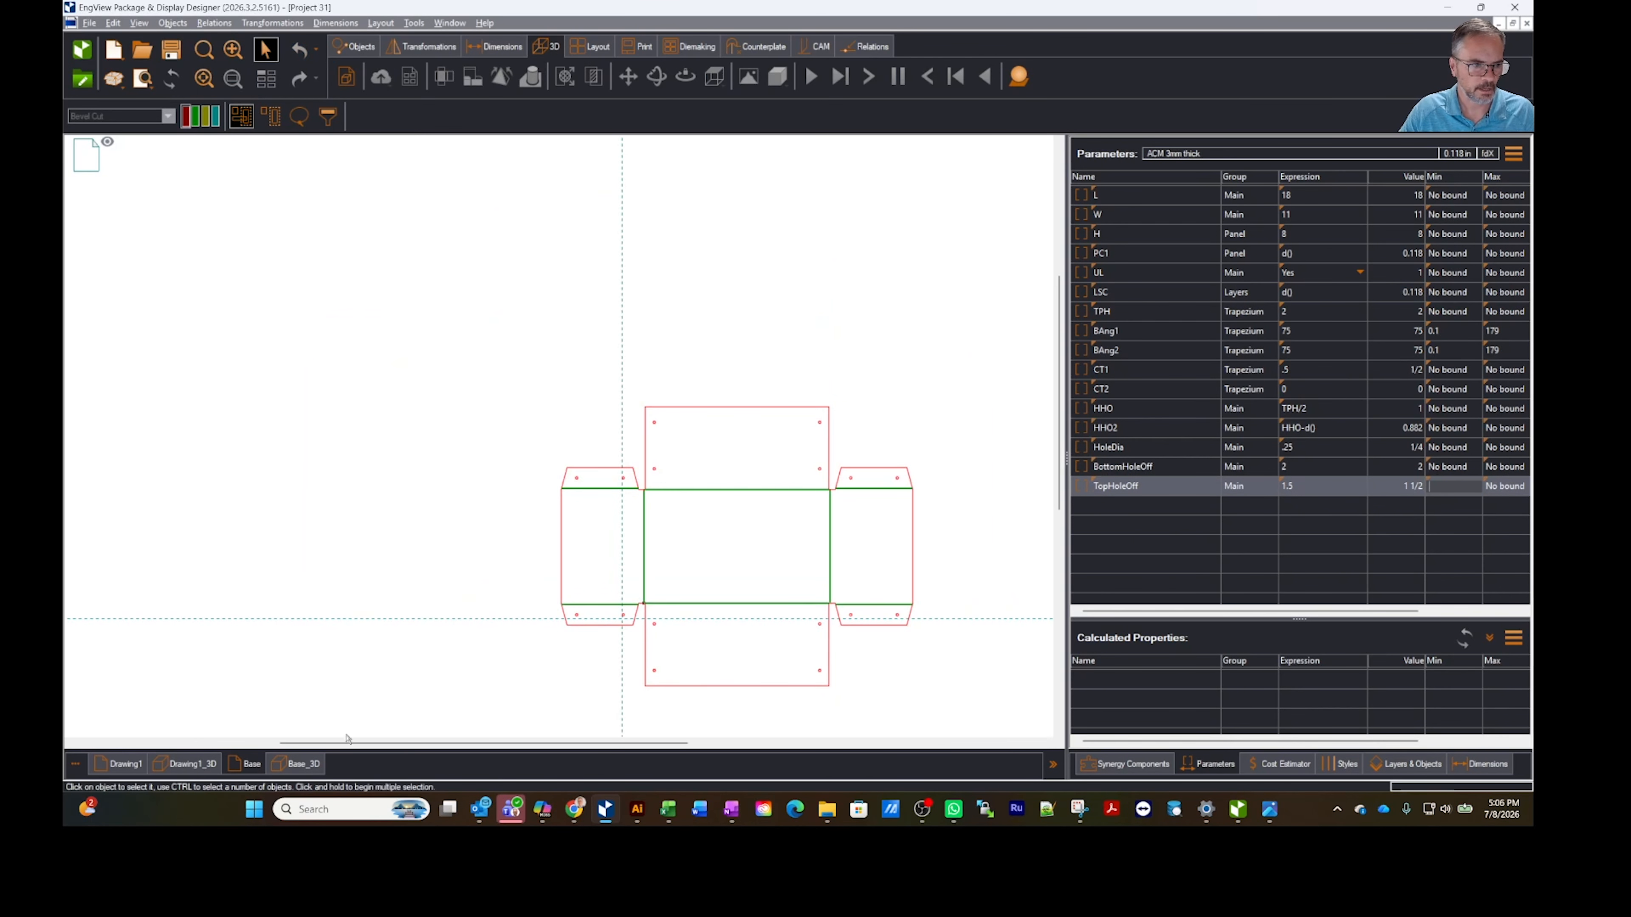
left_click(295, 763)
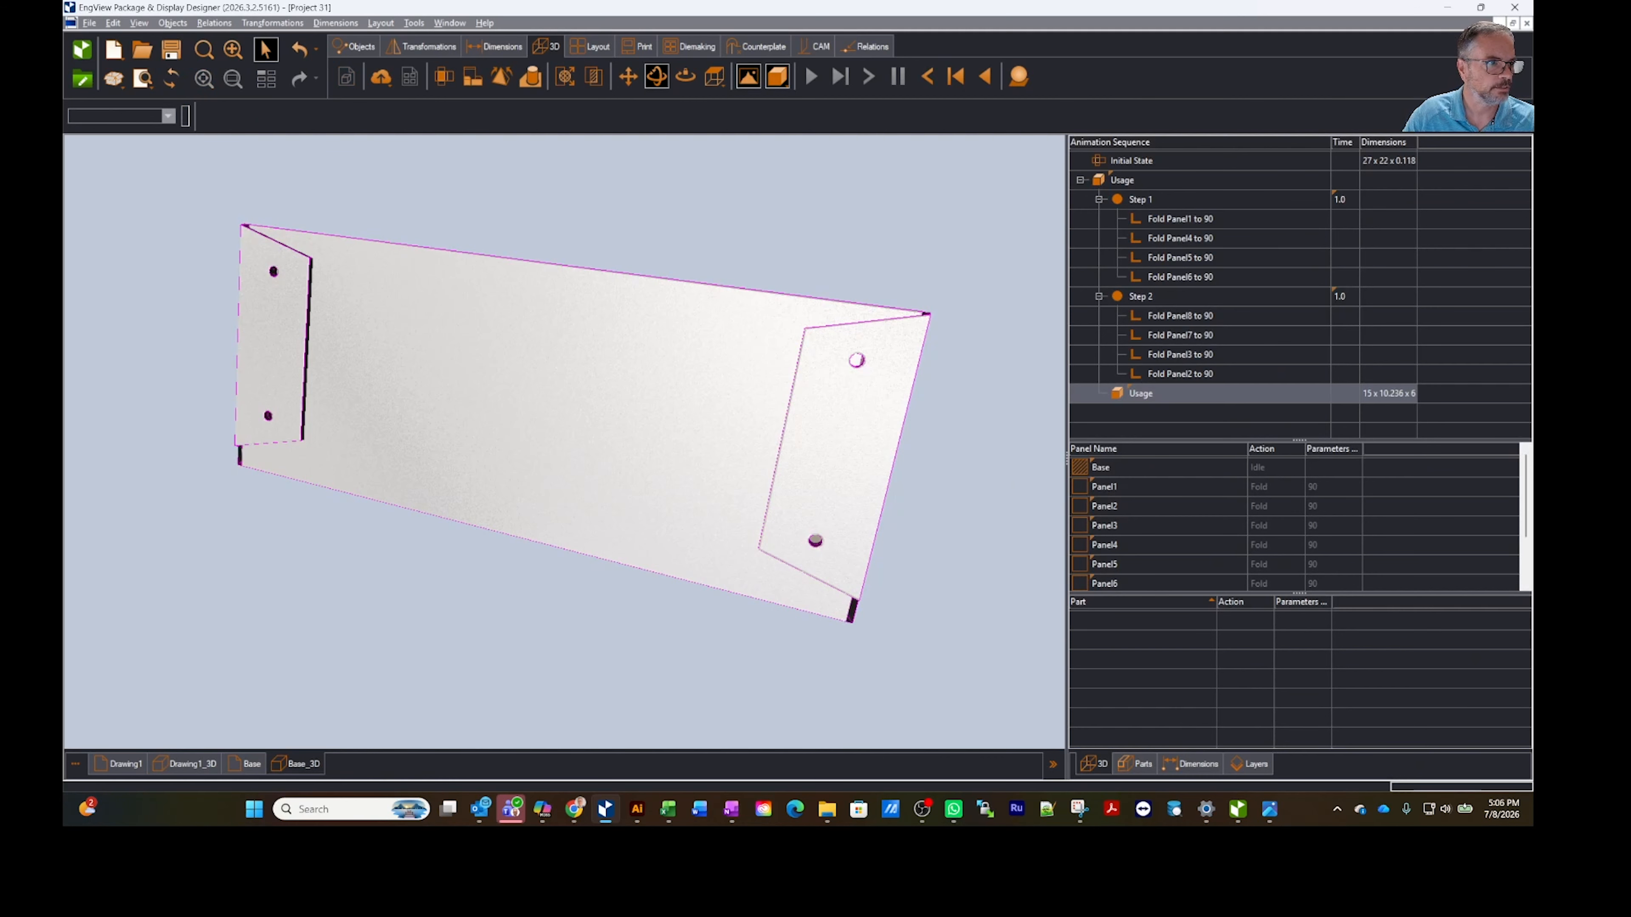
scroll(594, 244, "up", 2)
left_click_drag(932, 331, 852, 488)
left_click(248, 763)
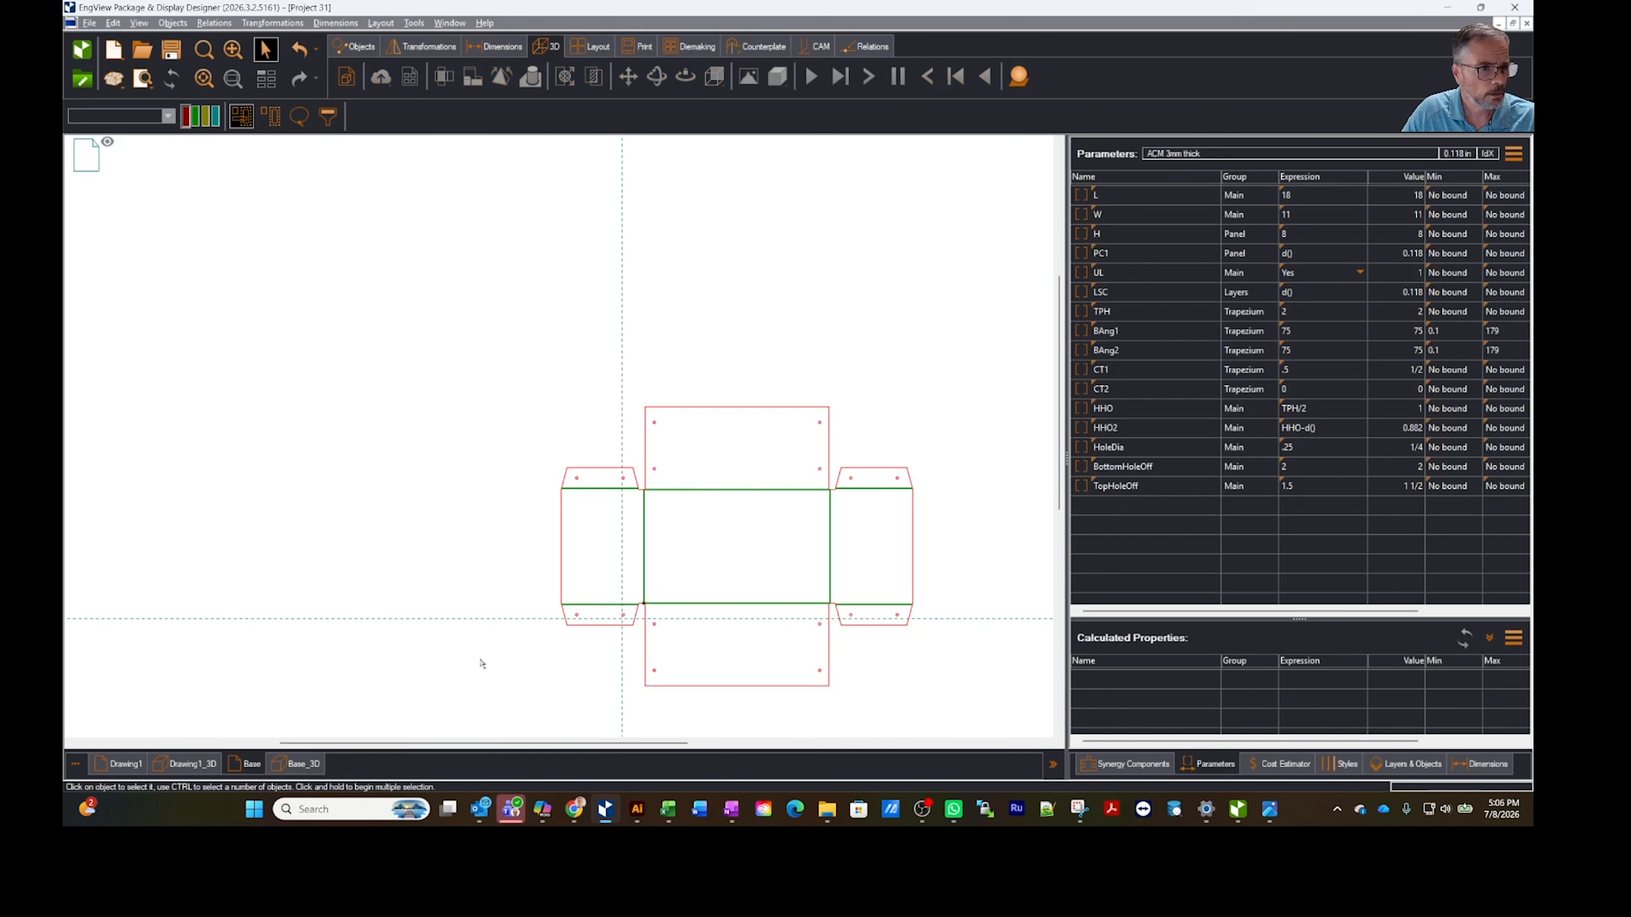
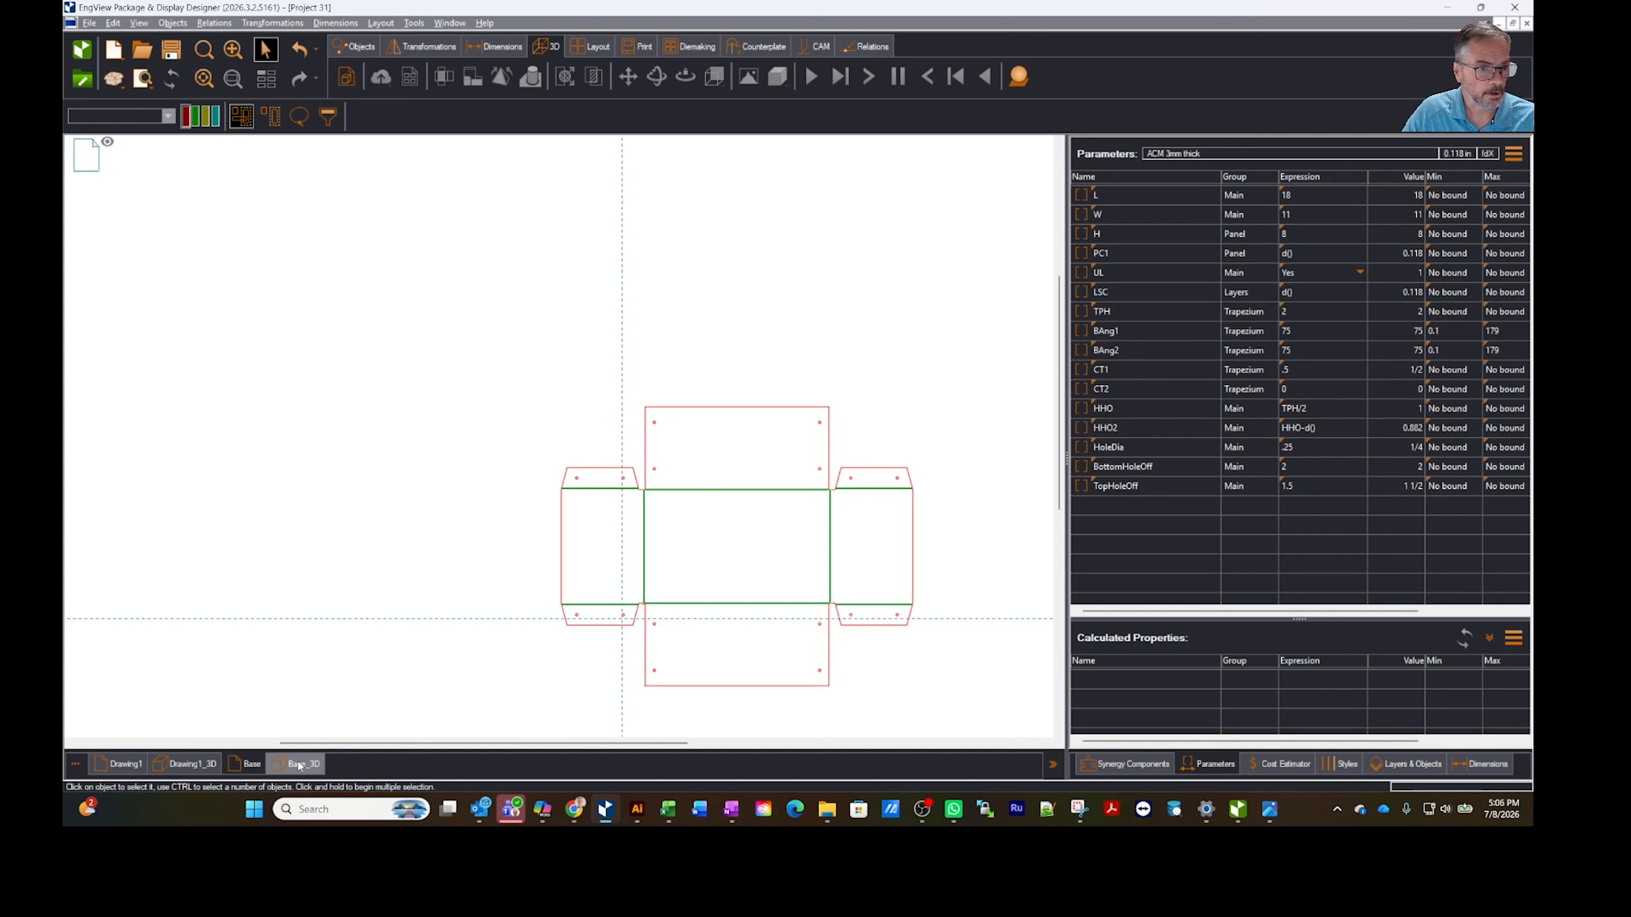
Step: Create a new top drawing named HorzShelf in the project
right_click(348, 770)
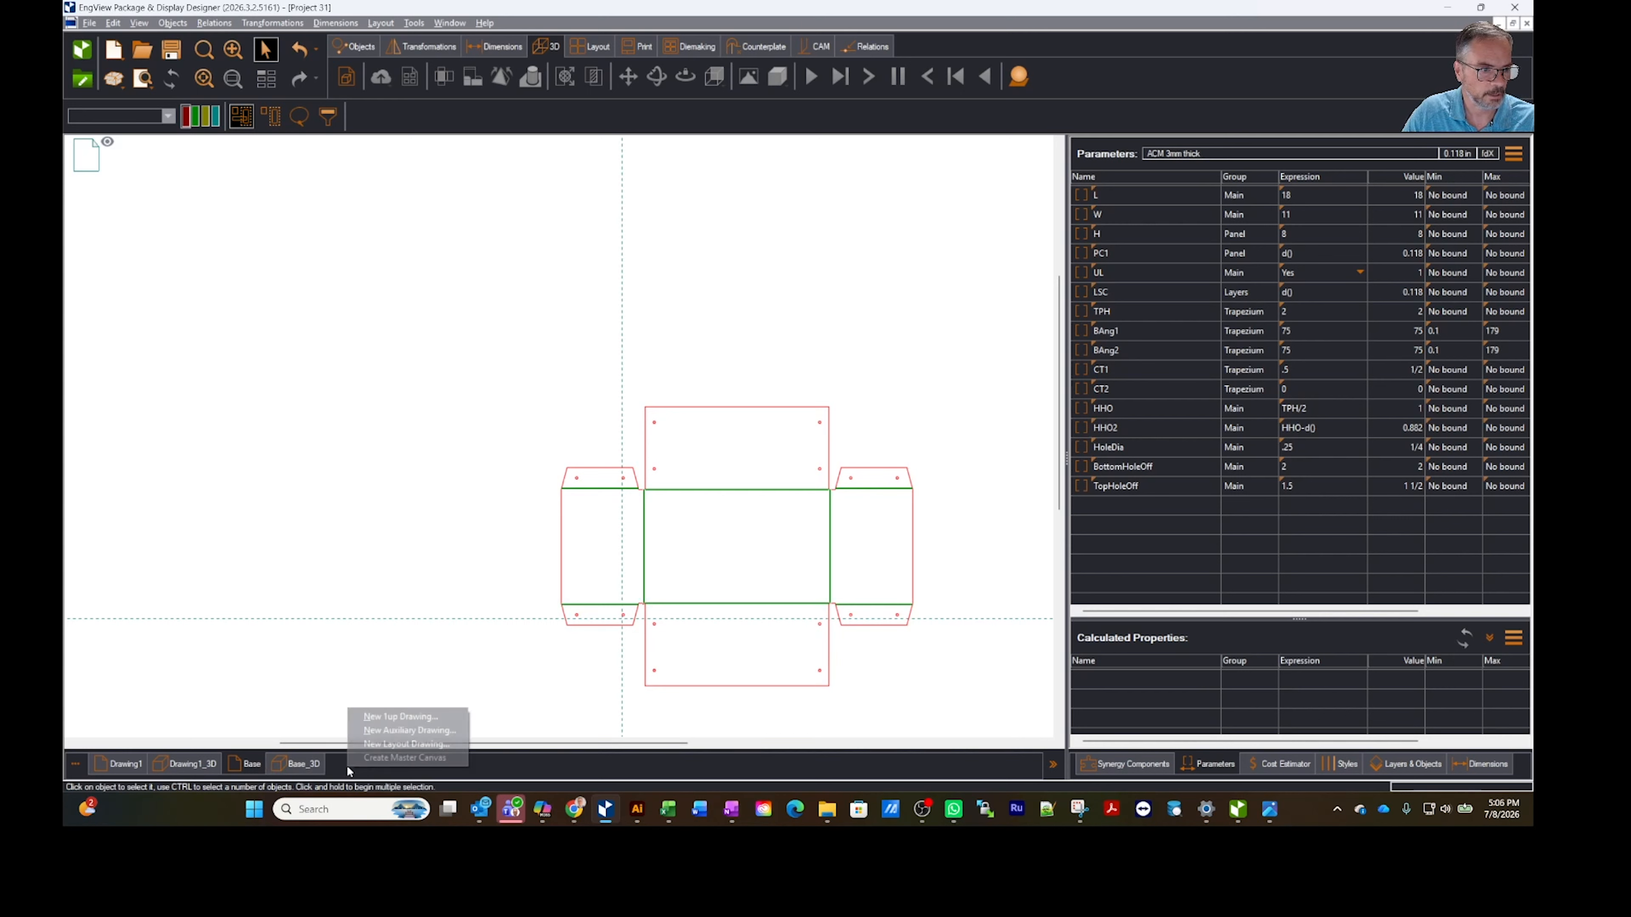
left_click(394, 719)
type("S")
type("orzShe")
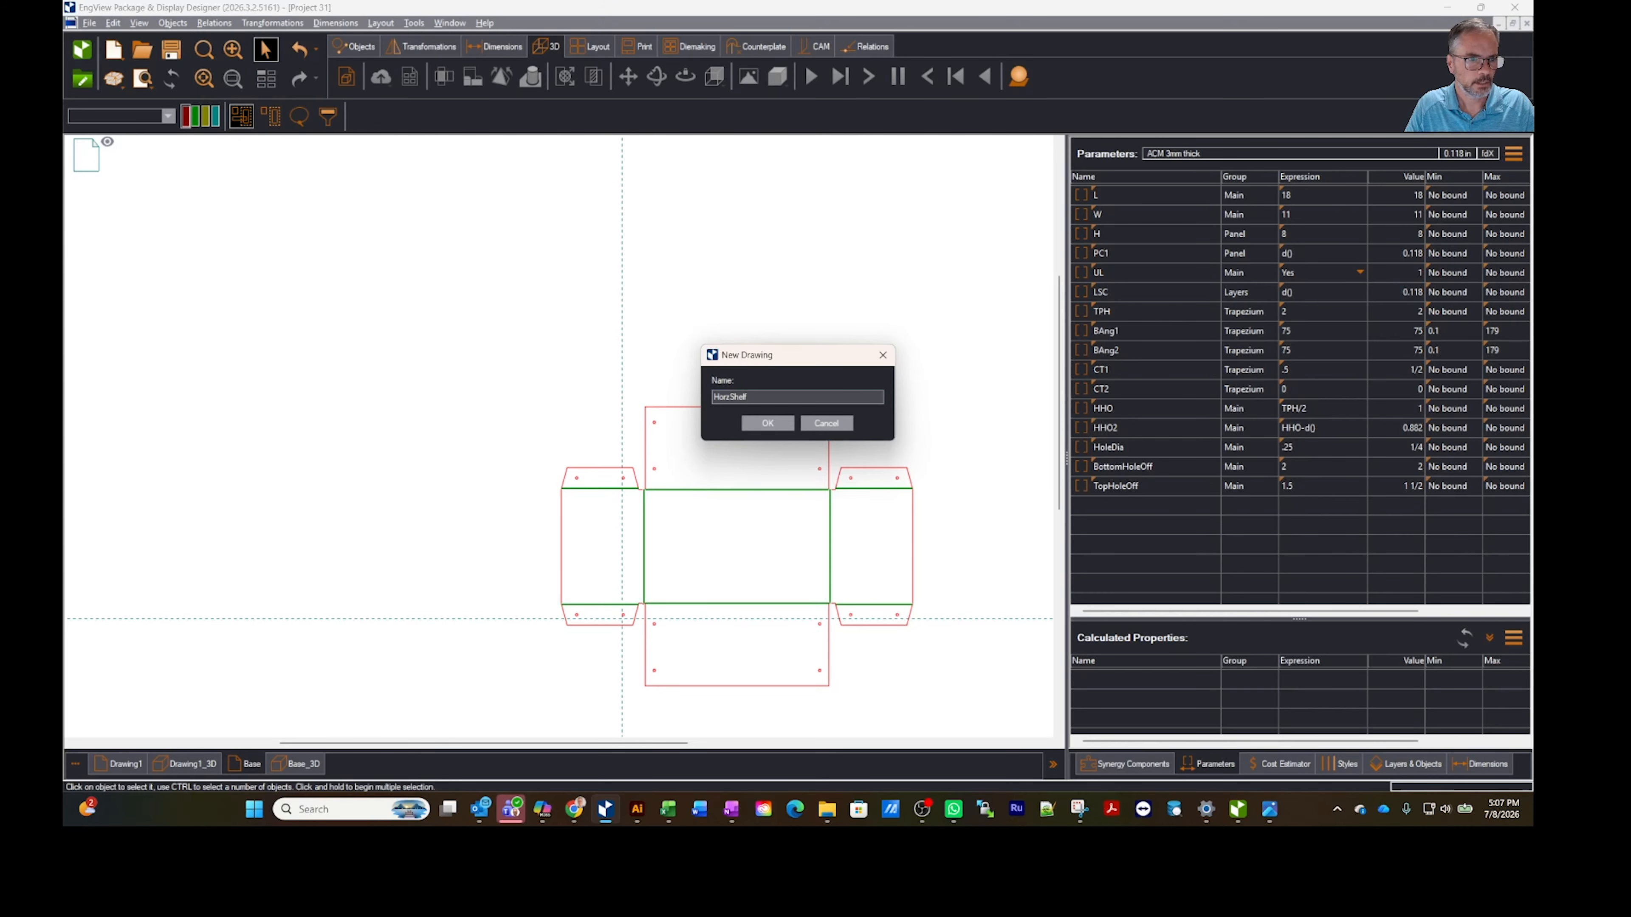
key("Return")
Step: Insert the 02 One Panel library component into the HorzShelf drawing with A at 12 and B at 8
left_click(1521, 764)
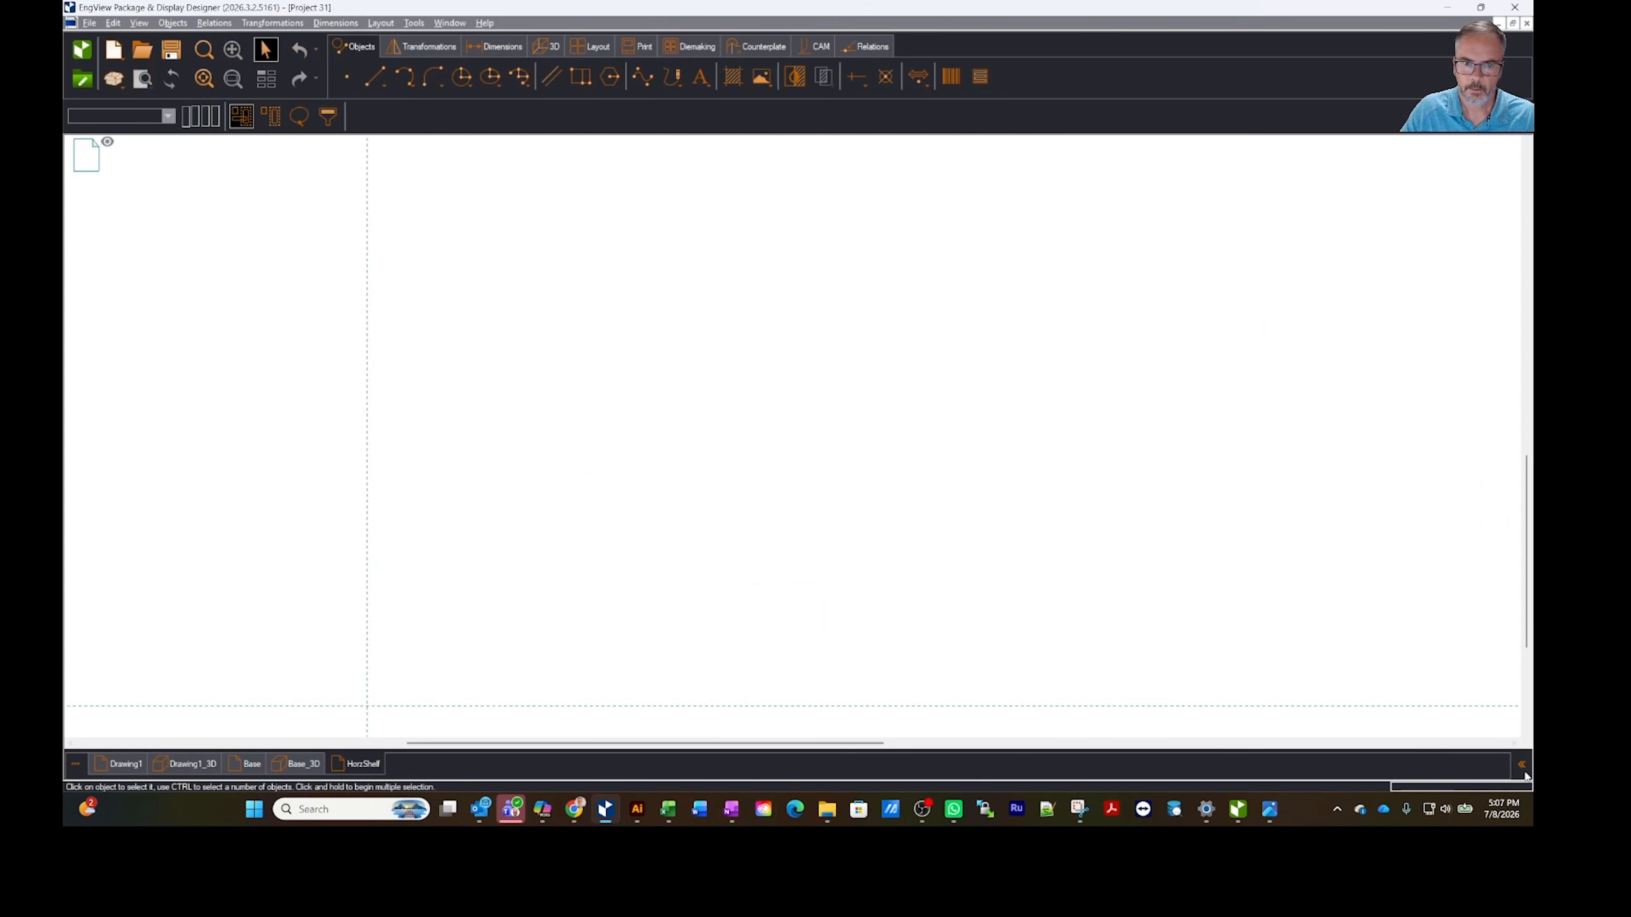
left_click(1163, 443)
left_click(228, 648)
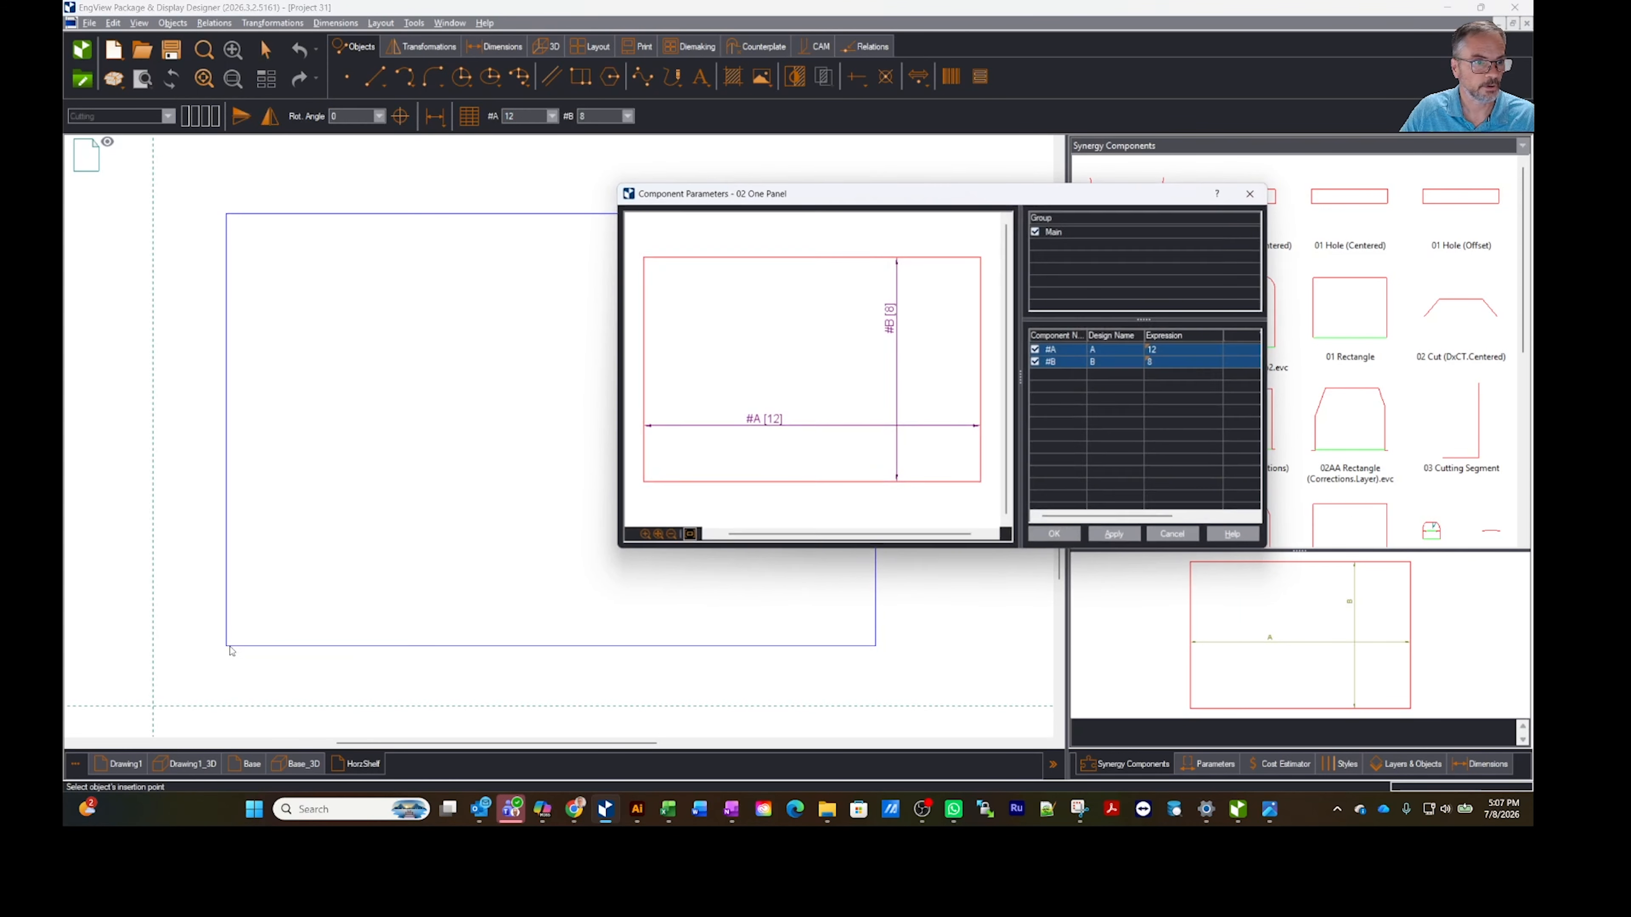
left_click(1050, 537)
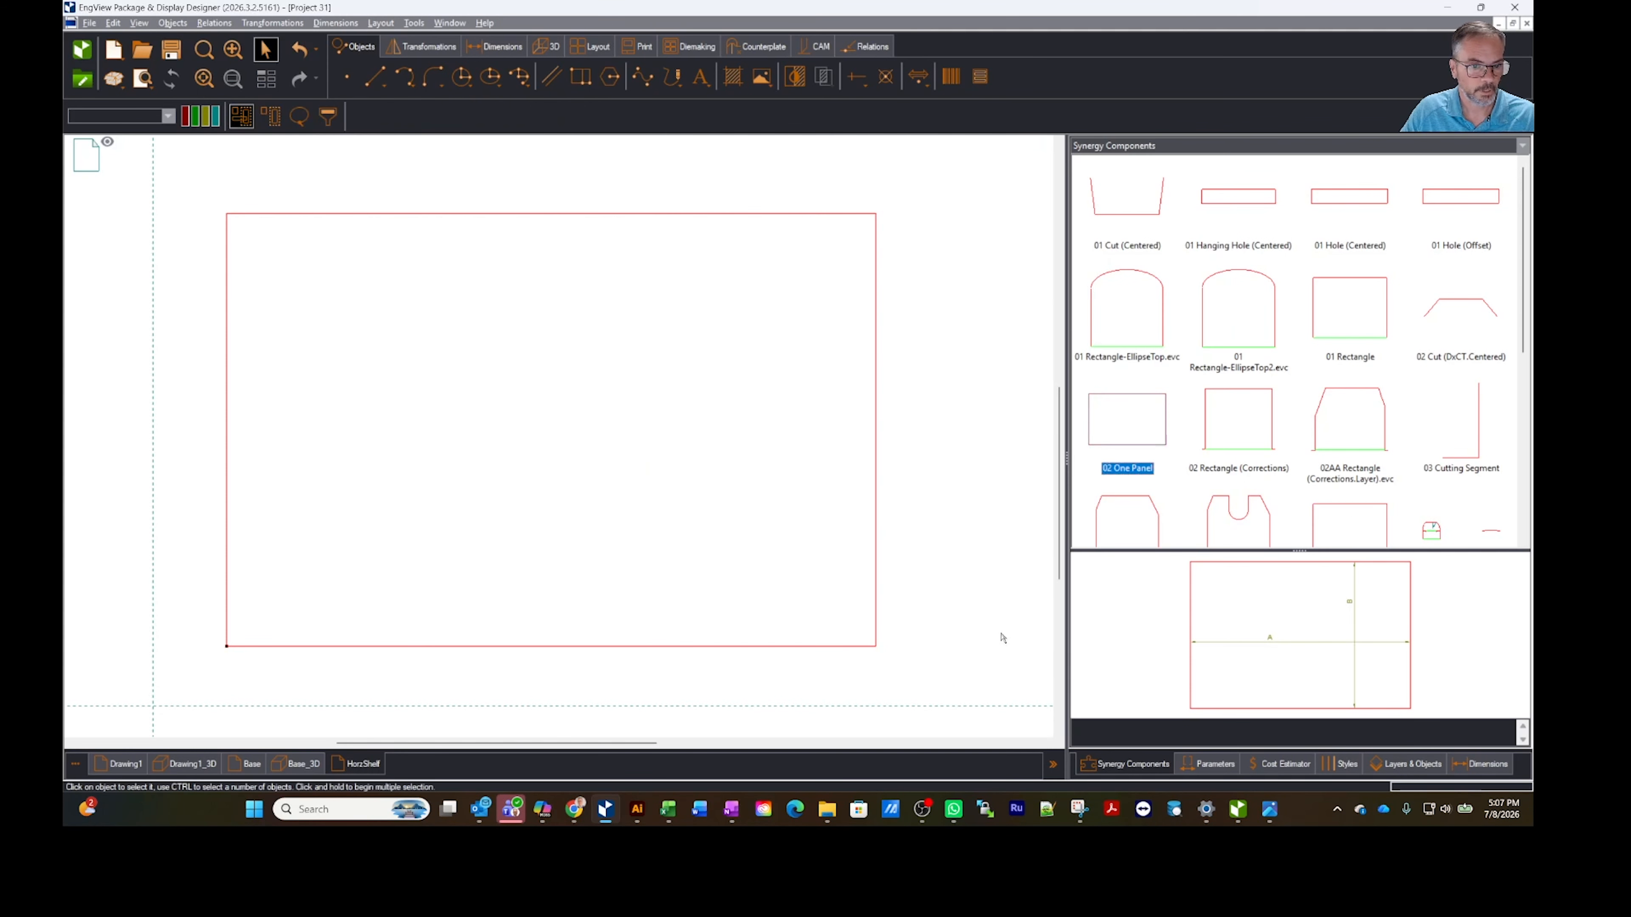
Step: Rename the shelf panel's parameter A to ShelfW and parameter B to ShelfD
left_click(1207, 763)
double_click(1096, 195)
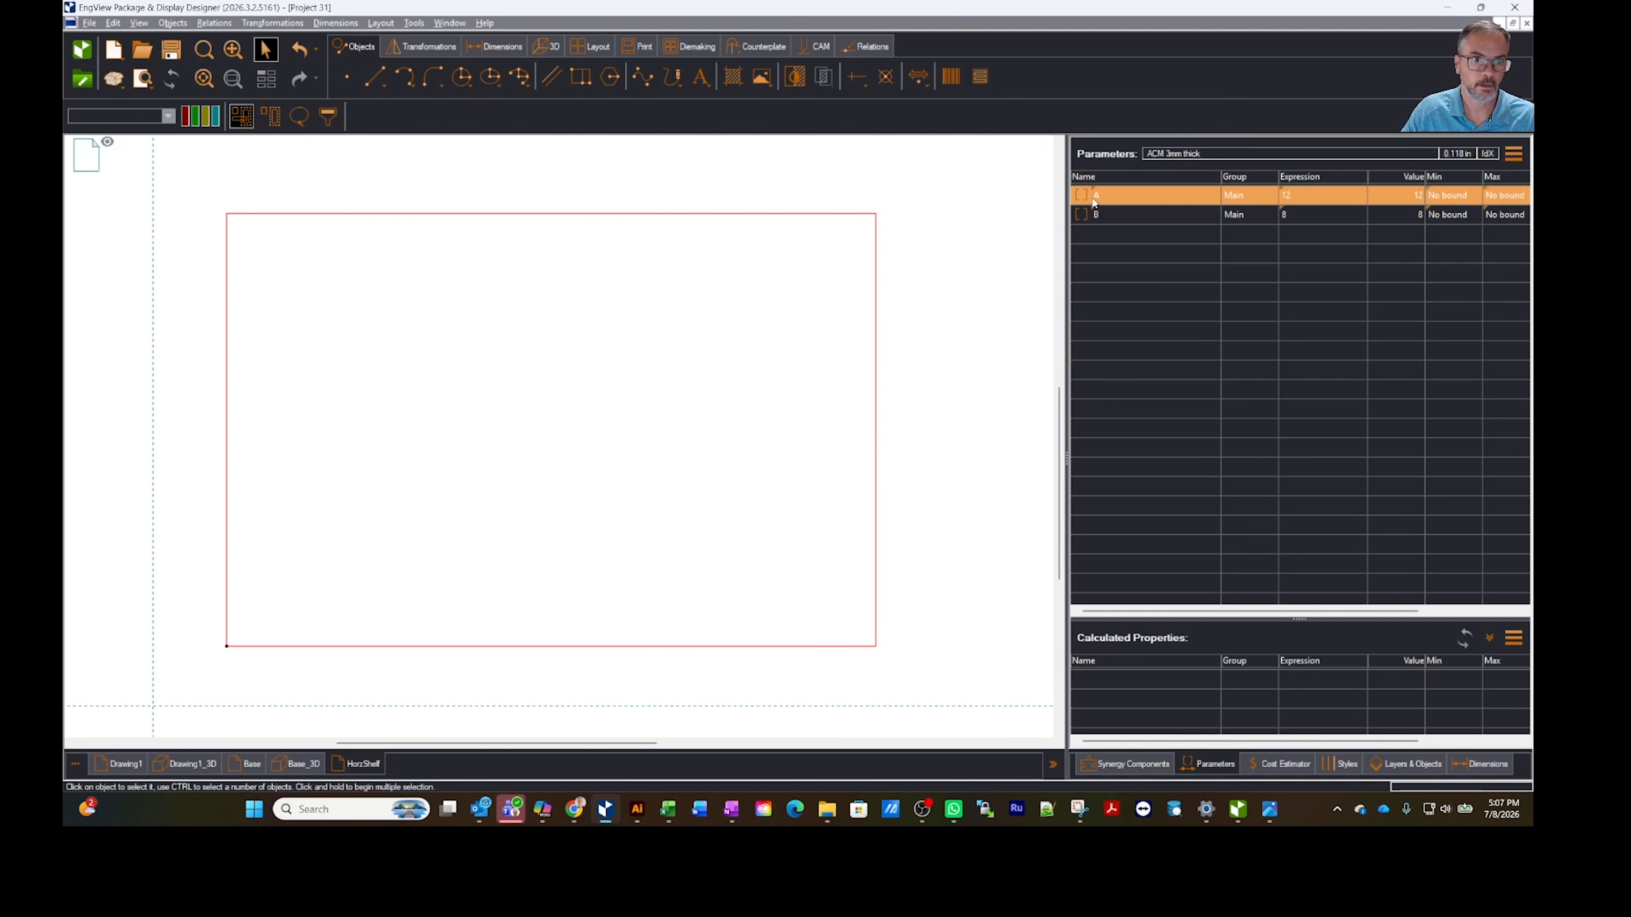
type("S")
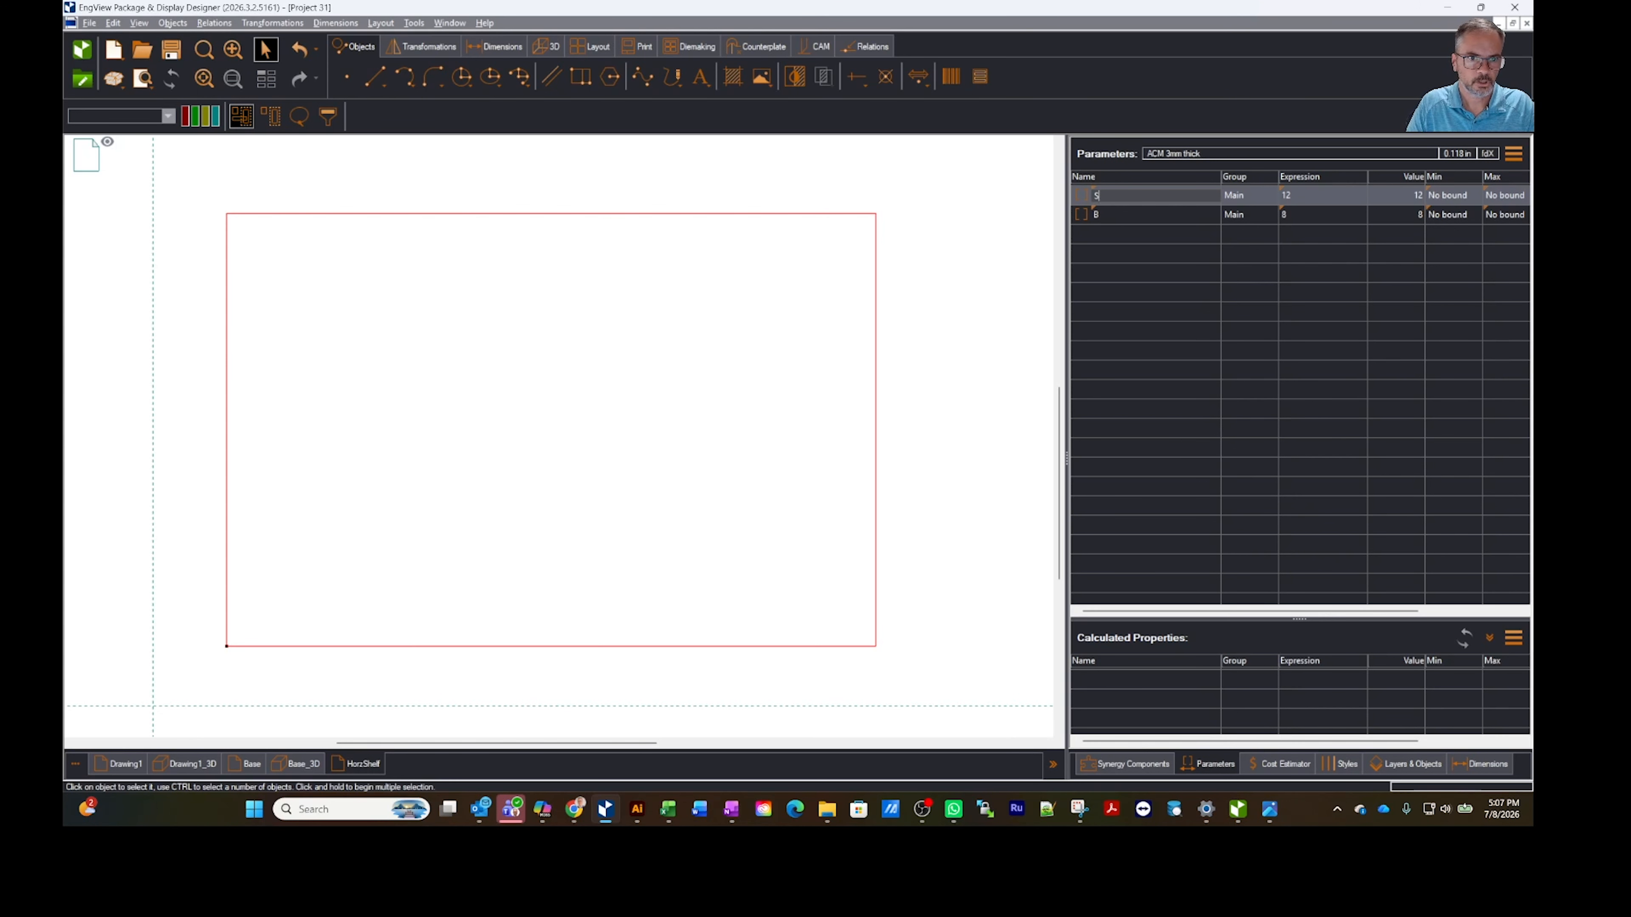
type("helfW")
key("Return")
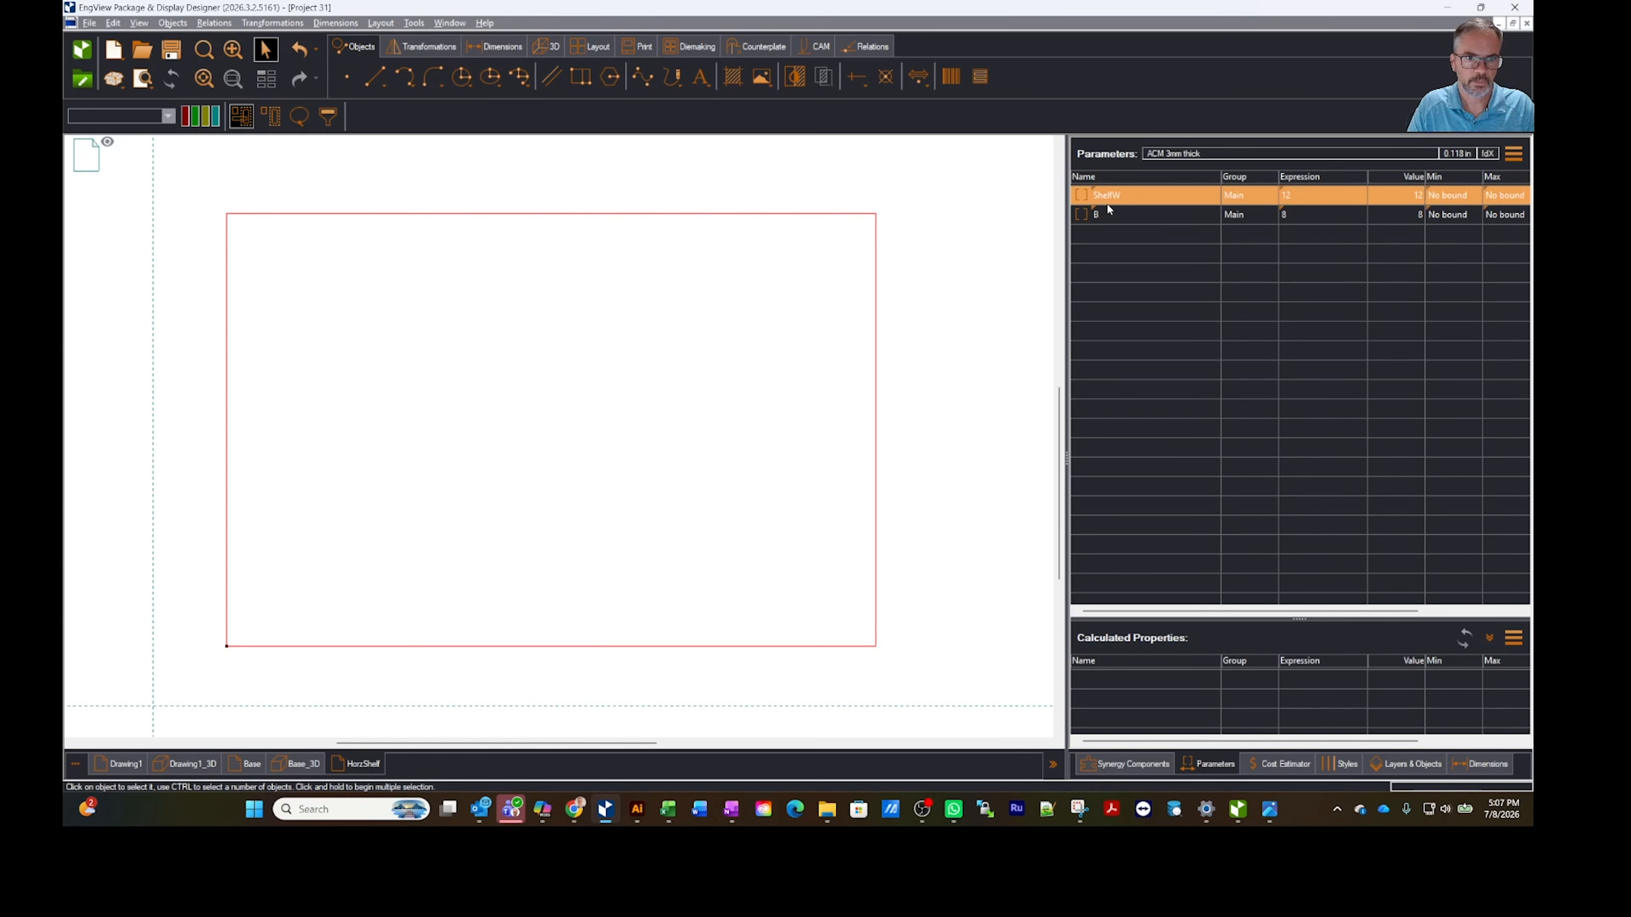
left_click(1118, 214)
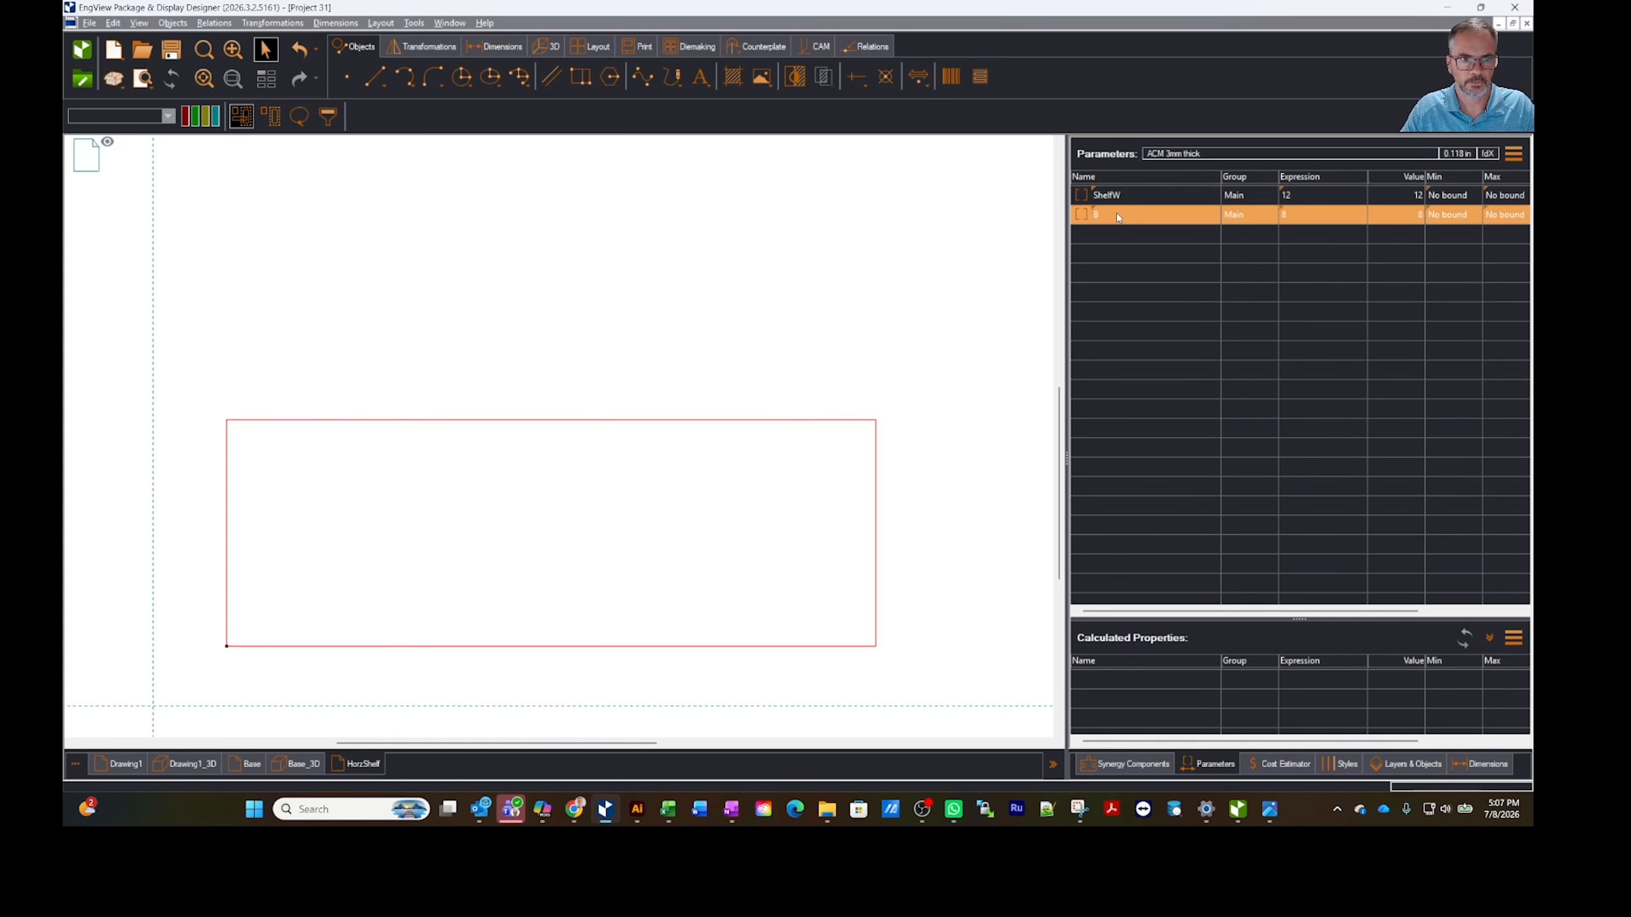
left_click(1108, 213)
type("ShelfD")
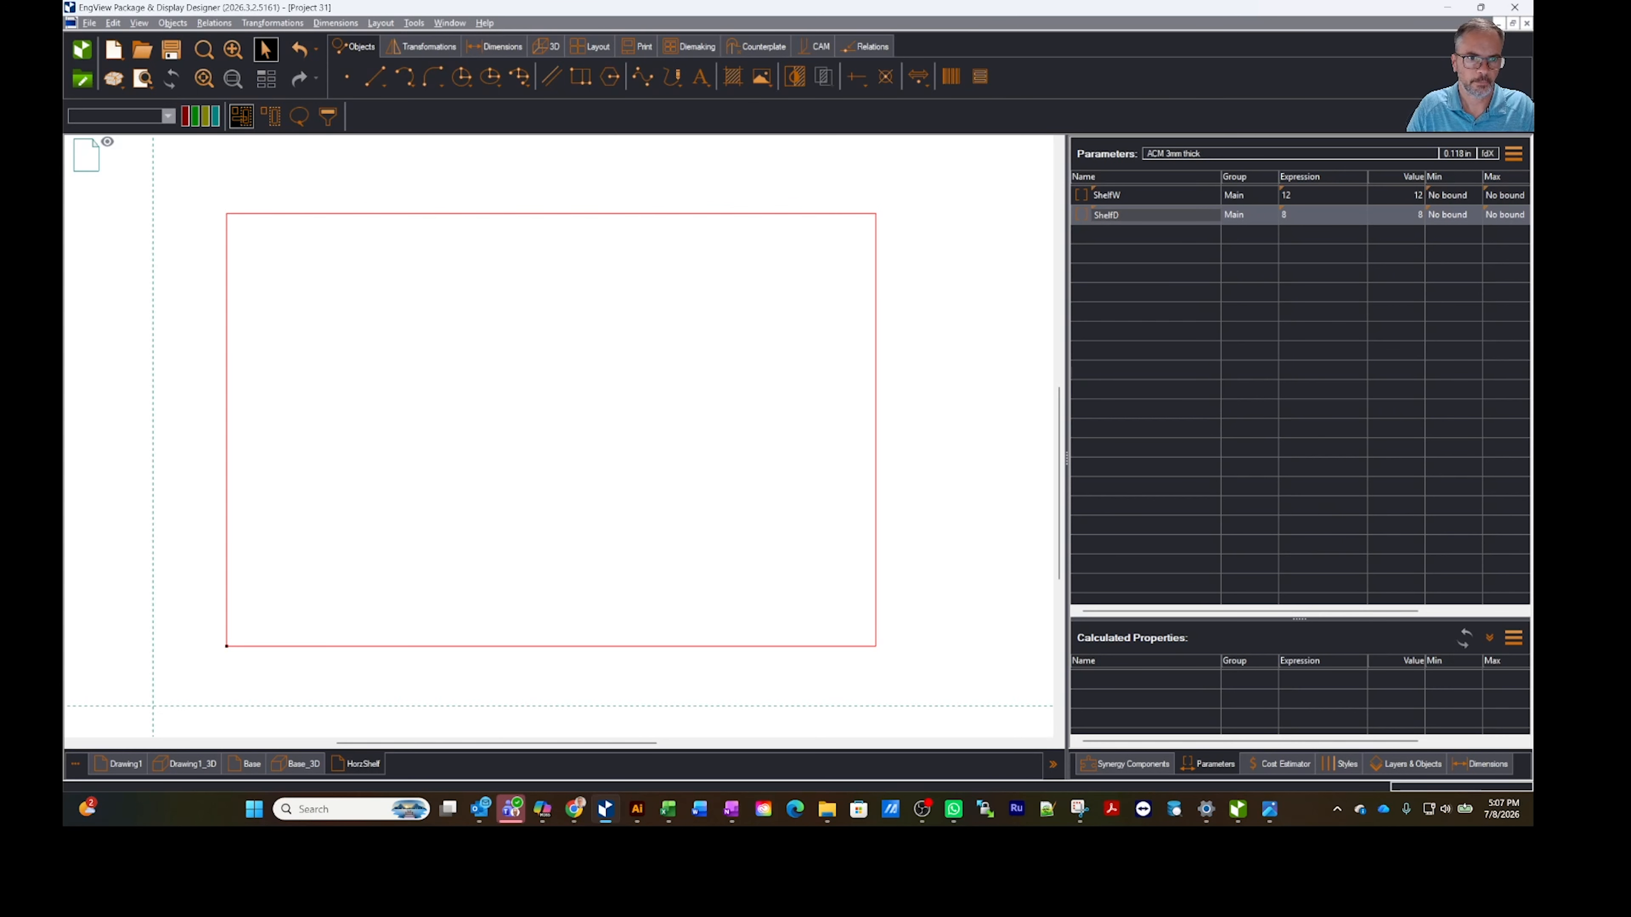
left_click(1110, 217)
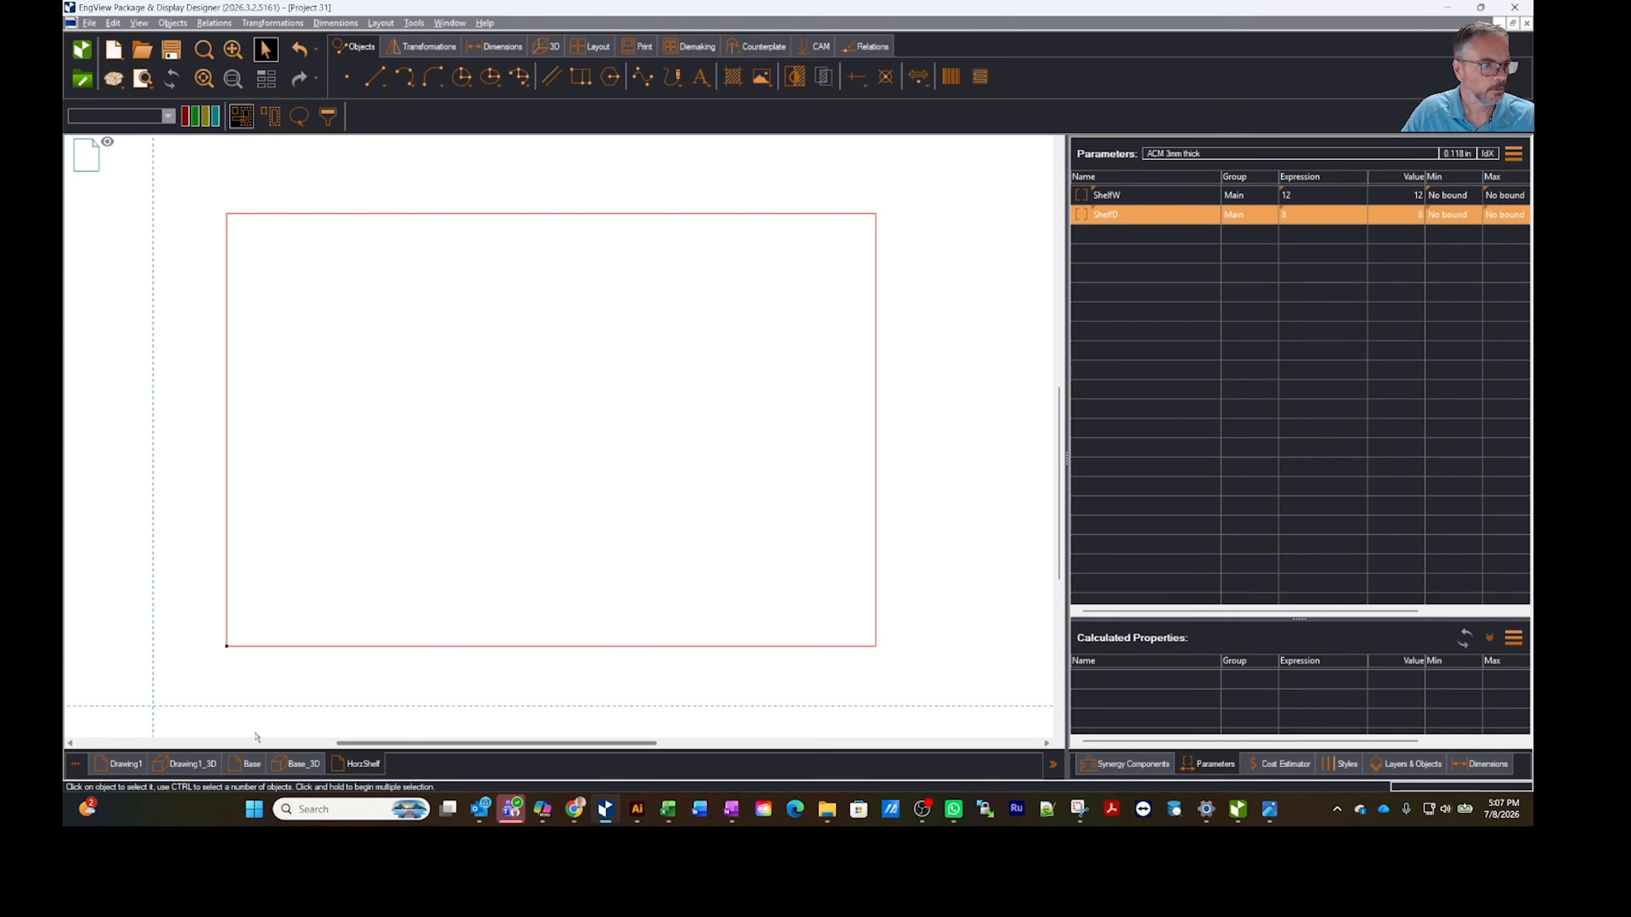
Step: Make the Base drawing's L, W and H parameters global, replacing the local ones in Drawing1, and check them in Drawing1
left_click(180, 766)
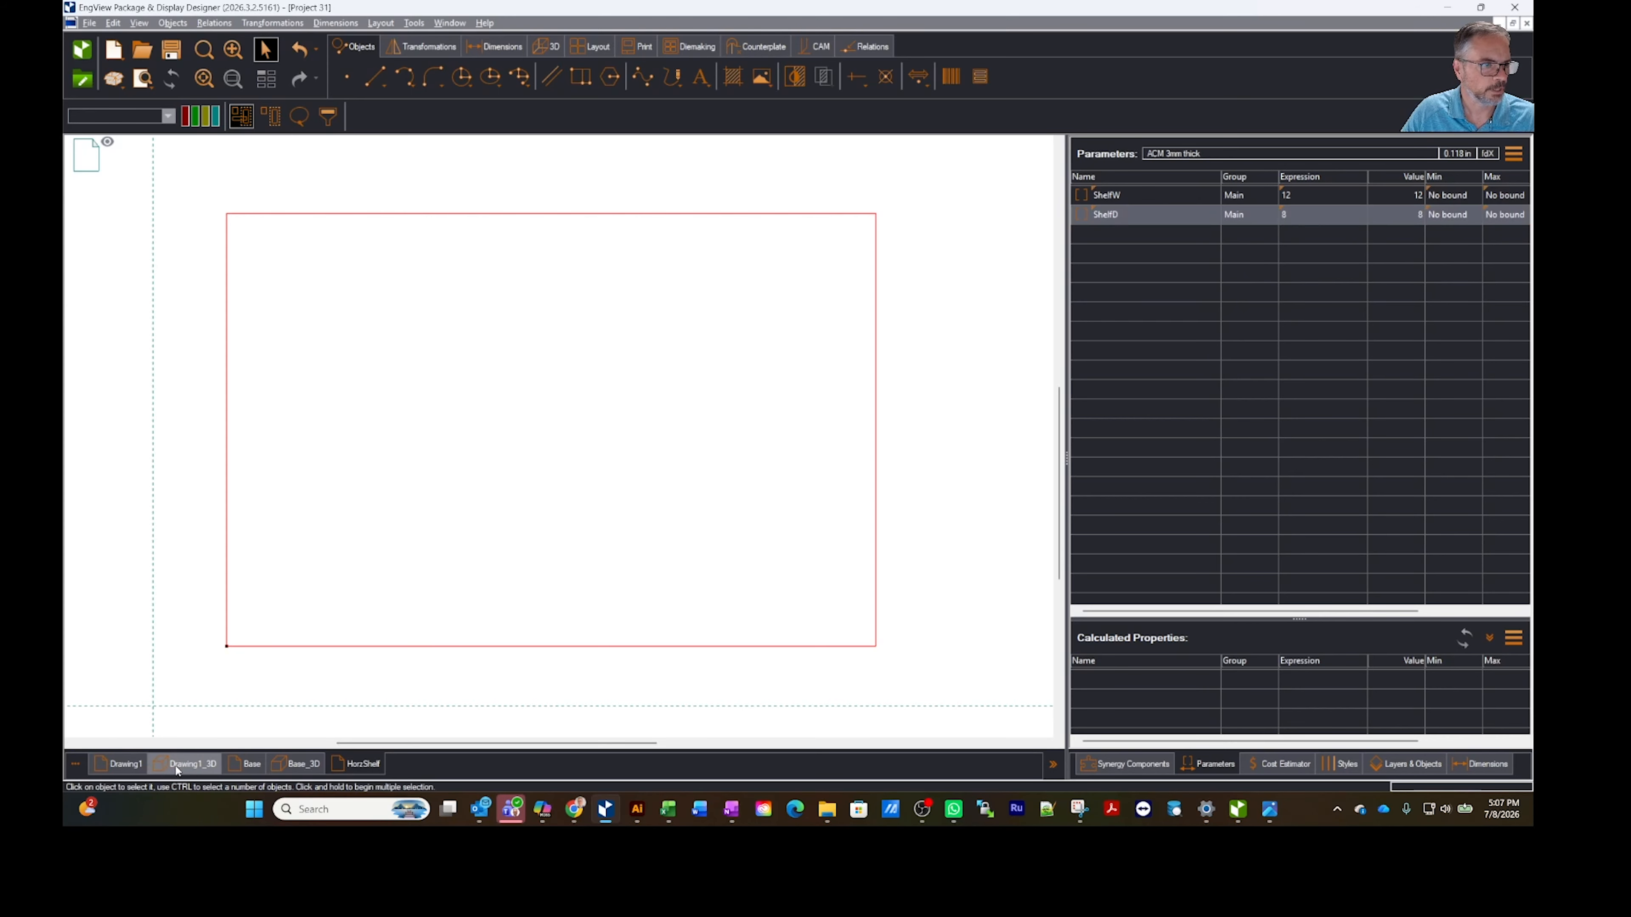
left_click(258, 767)
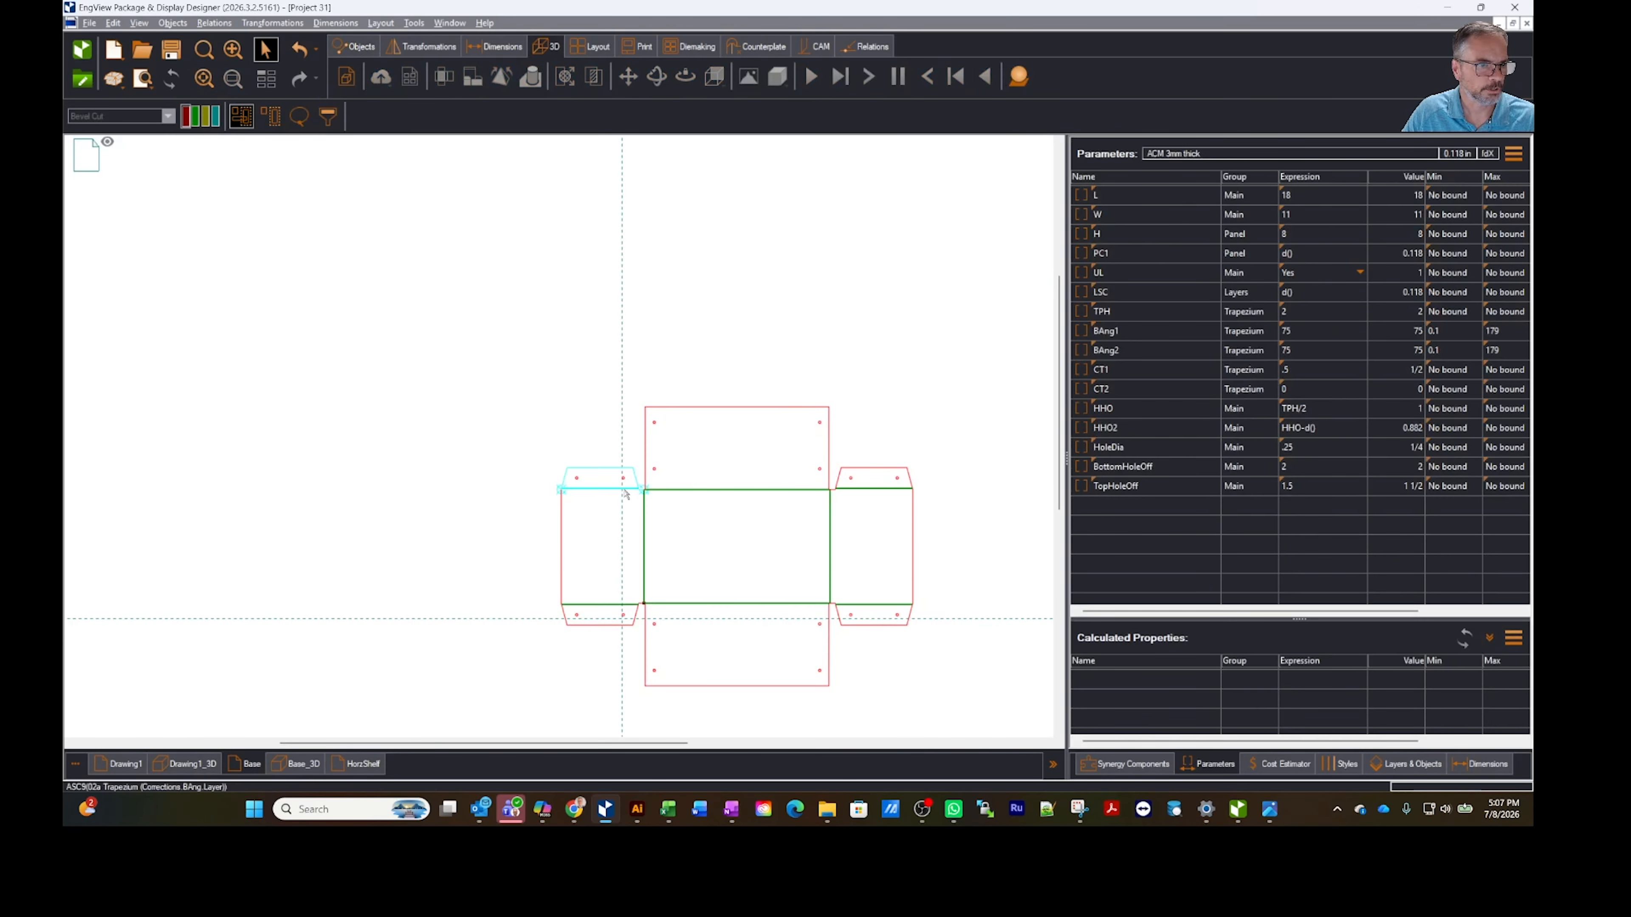
left_click(1149, 197)
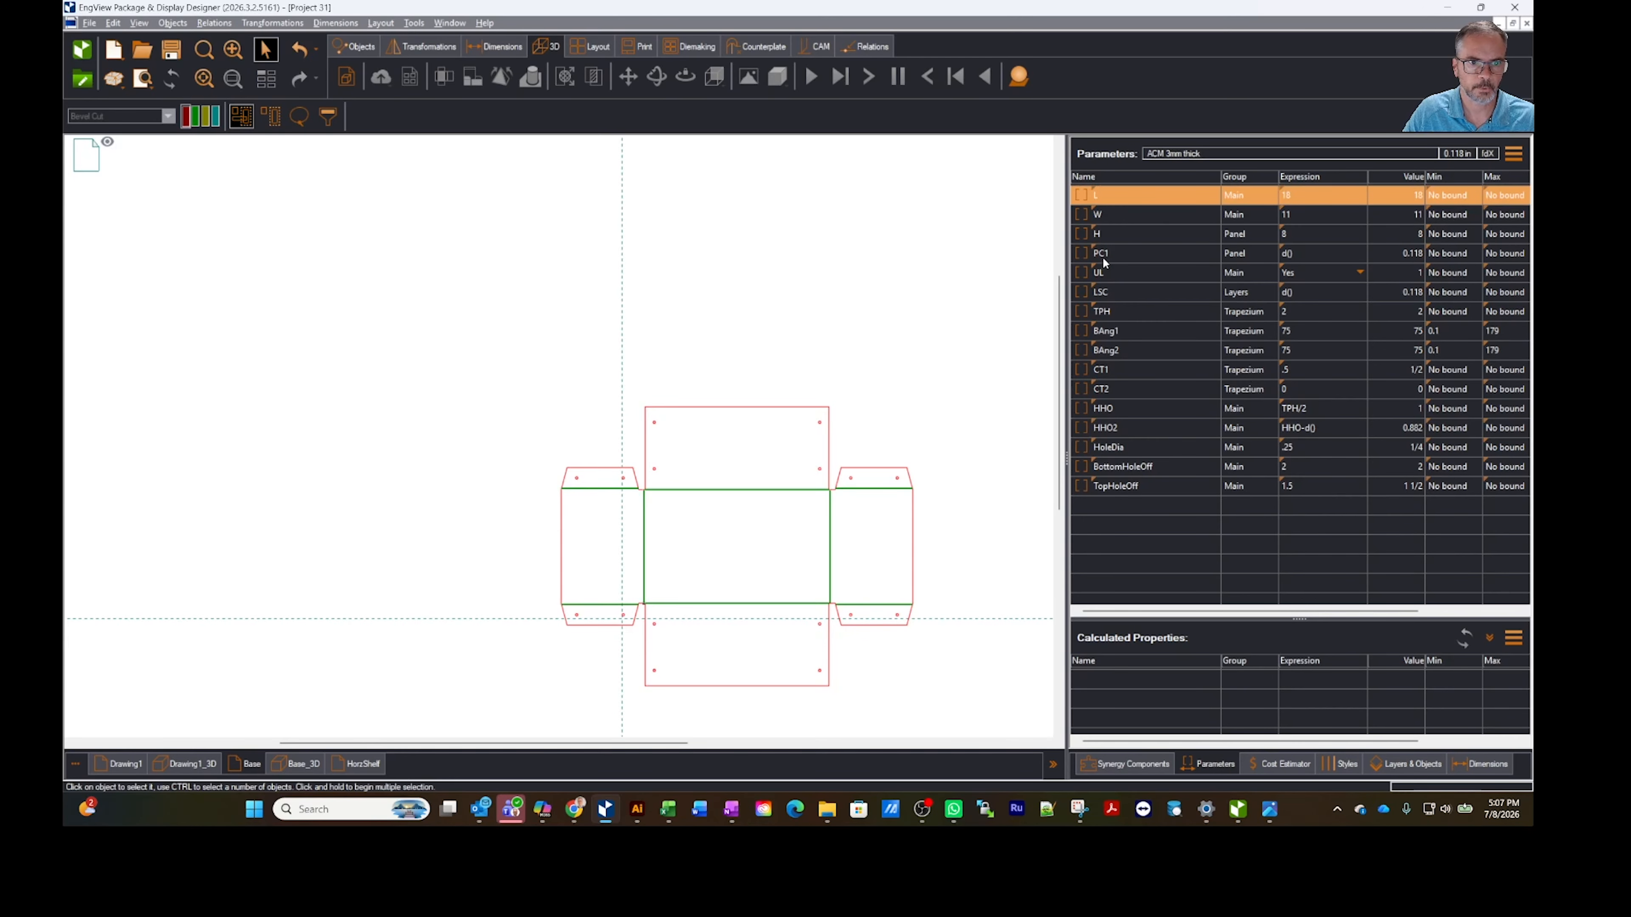
left_click(1106, 237, "shift")
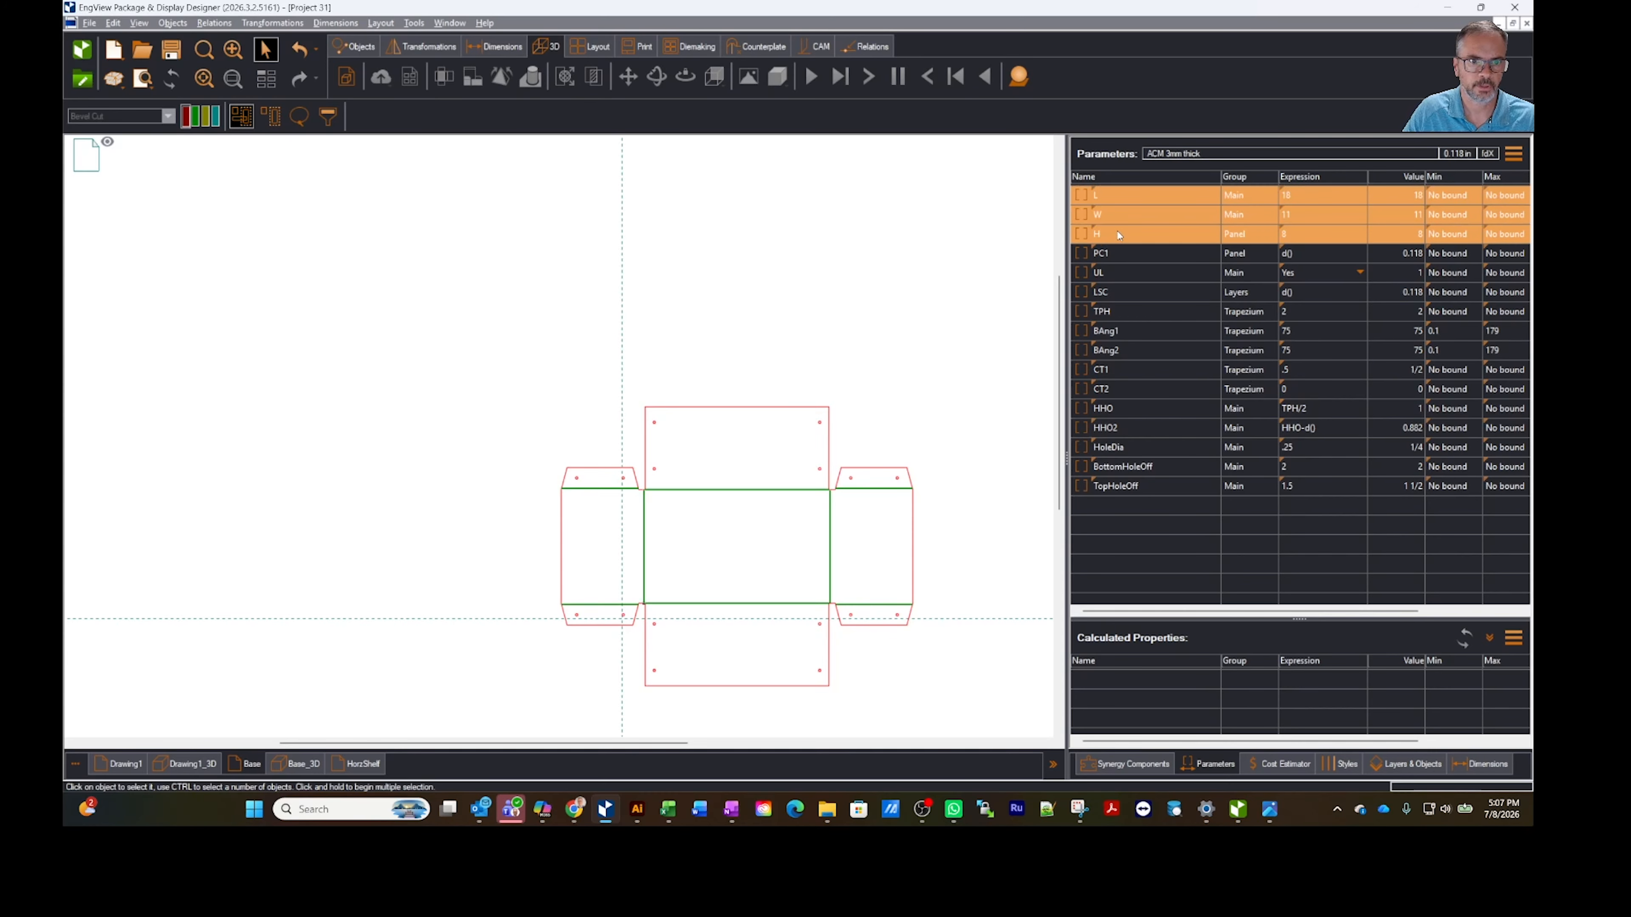
right_click(1118, 236)
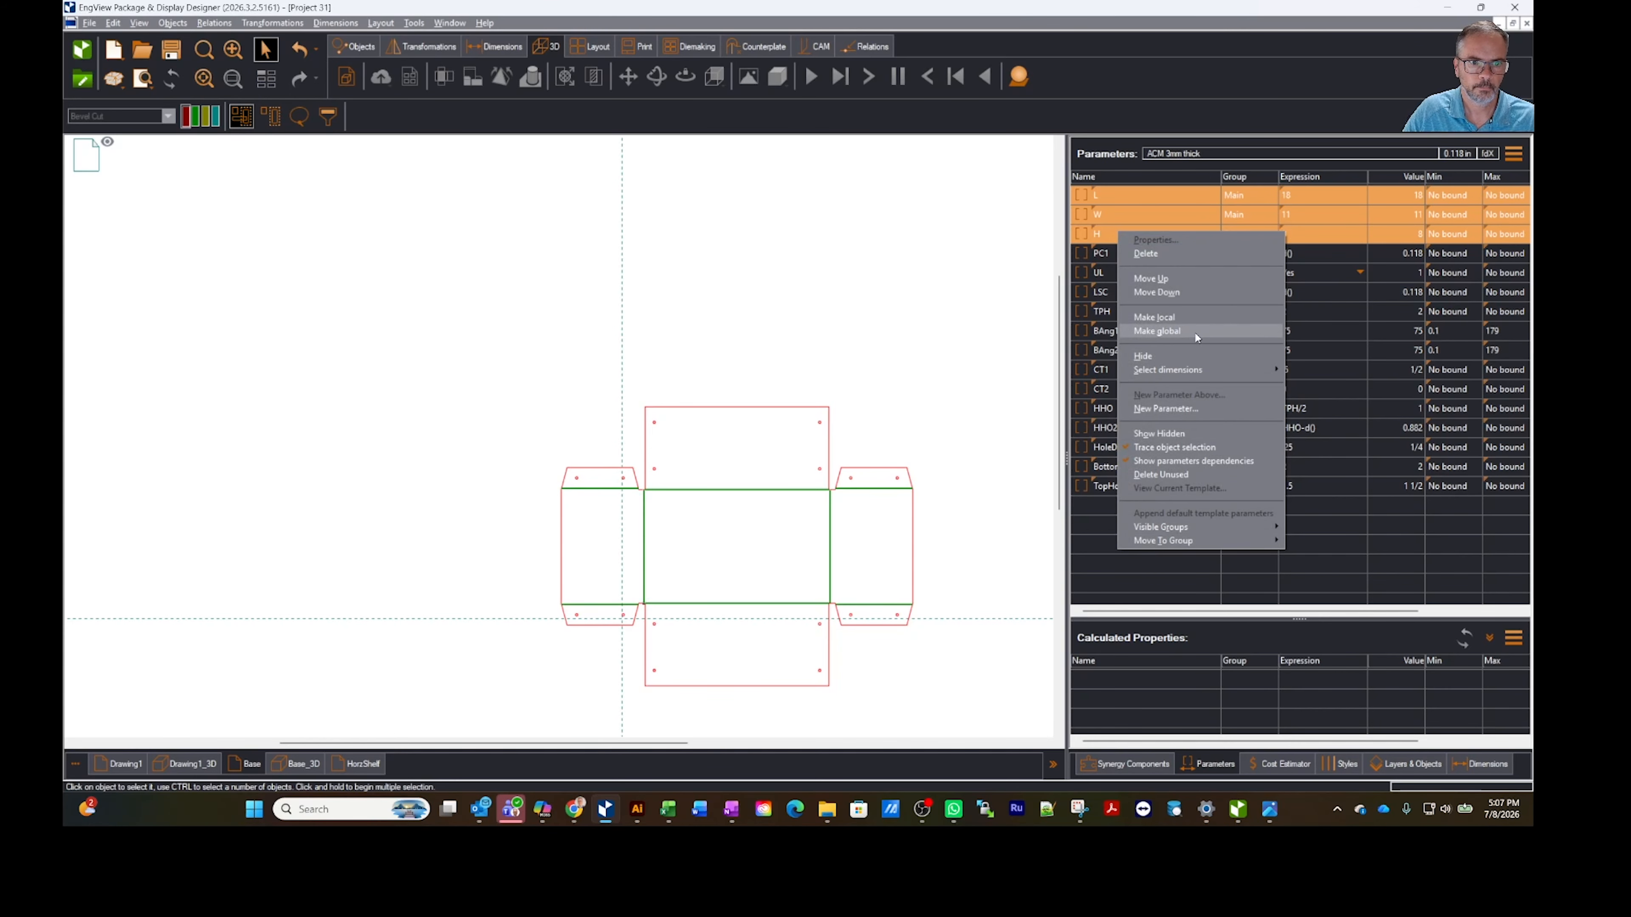
left_click(1157, 331)
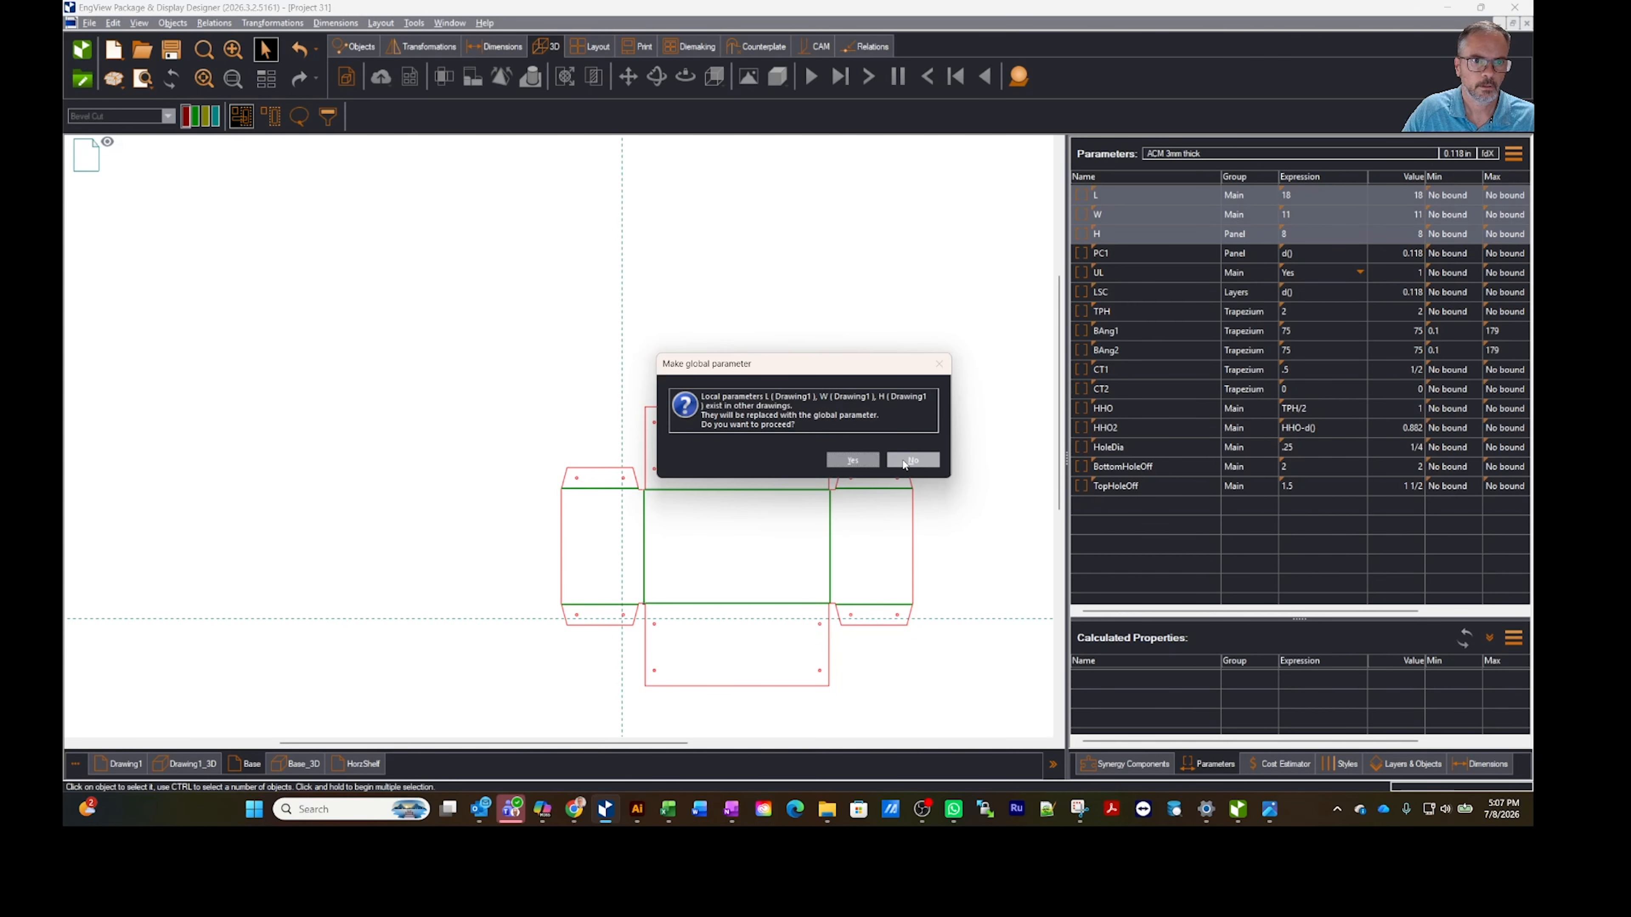
left_click(854, 461)
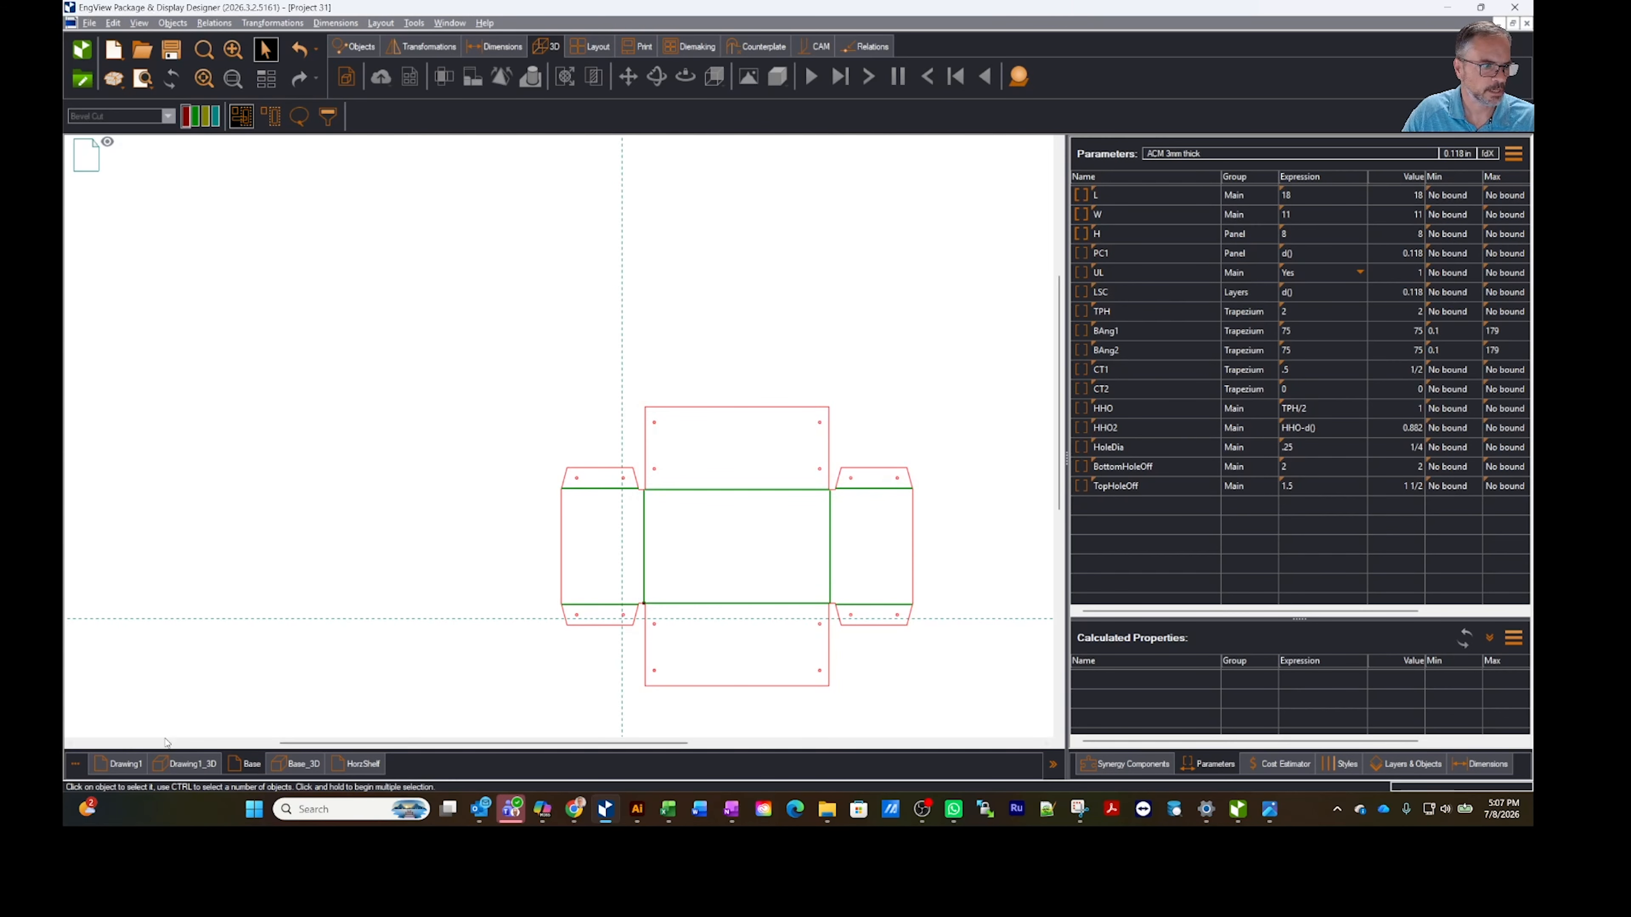
left_click(117, 764)
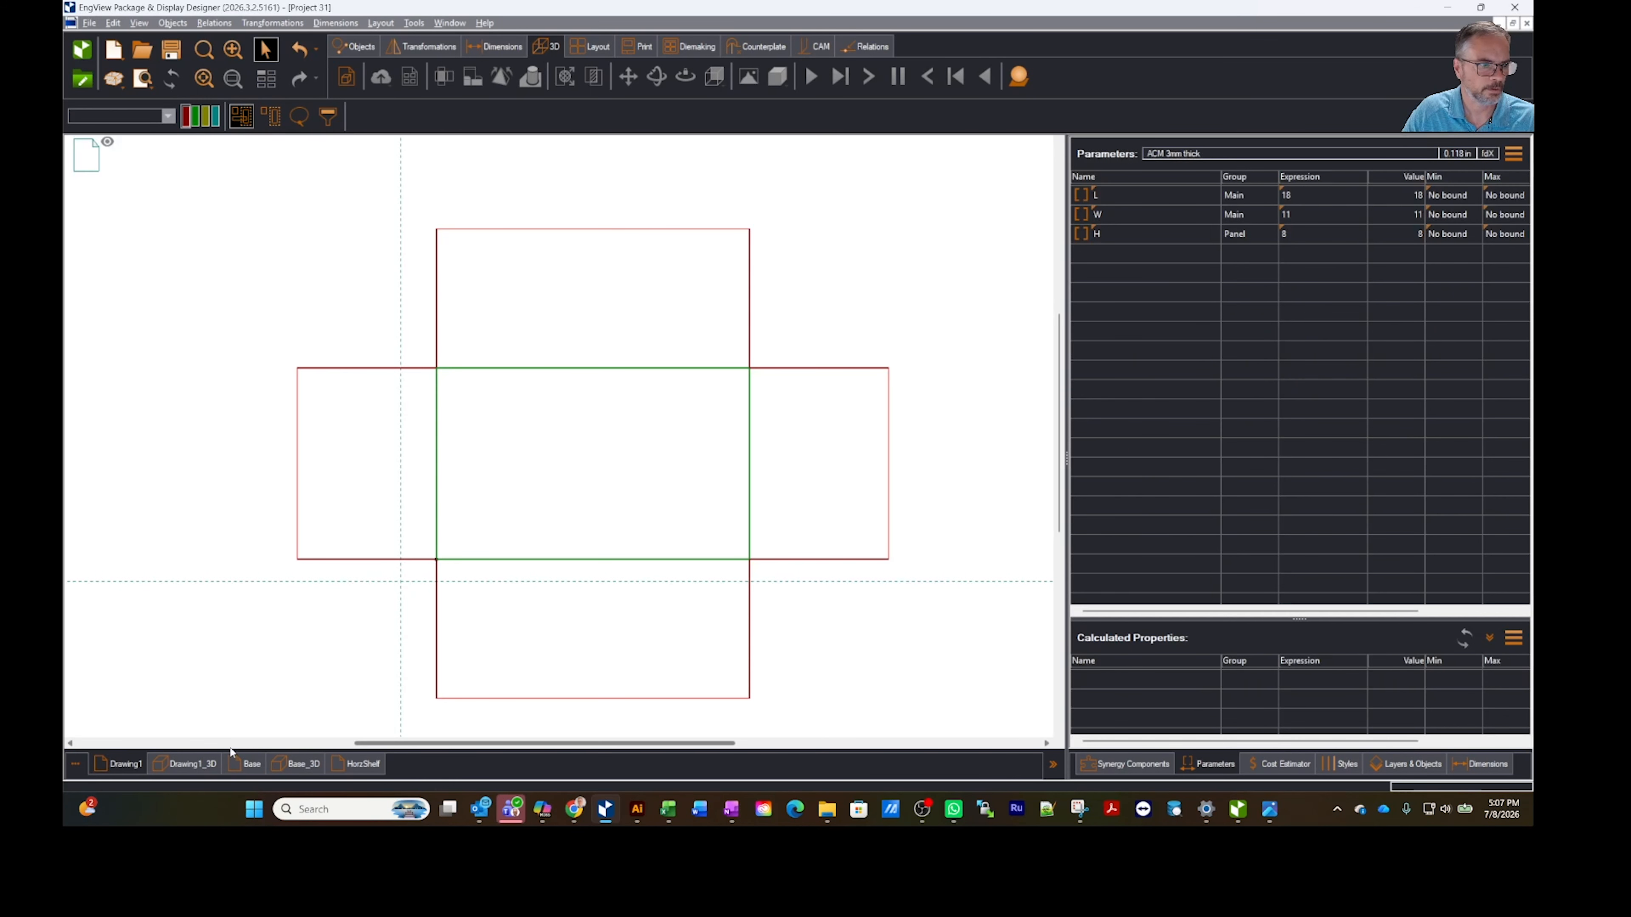
Step: Switch to the HorzShelf drawing and add a new parameter named Gap to it
left_click(358, 763)
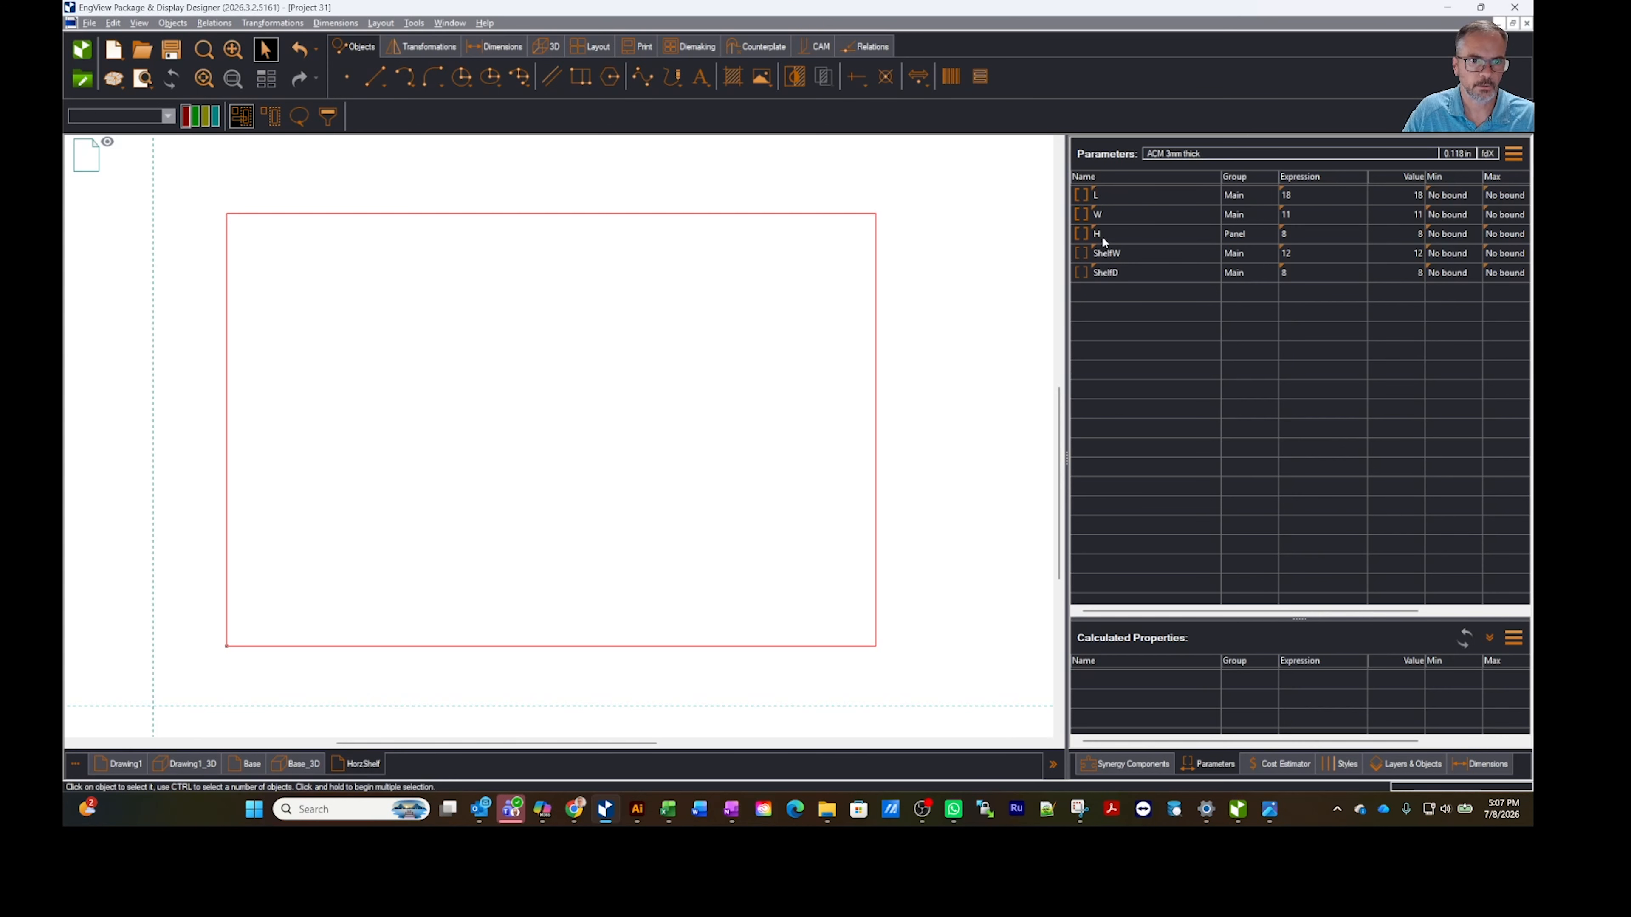
left_click(1097, 194)
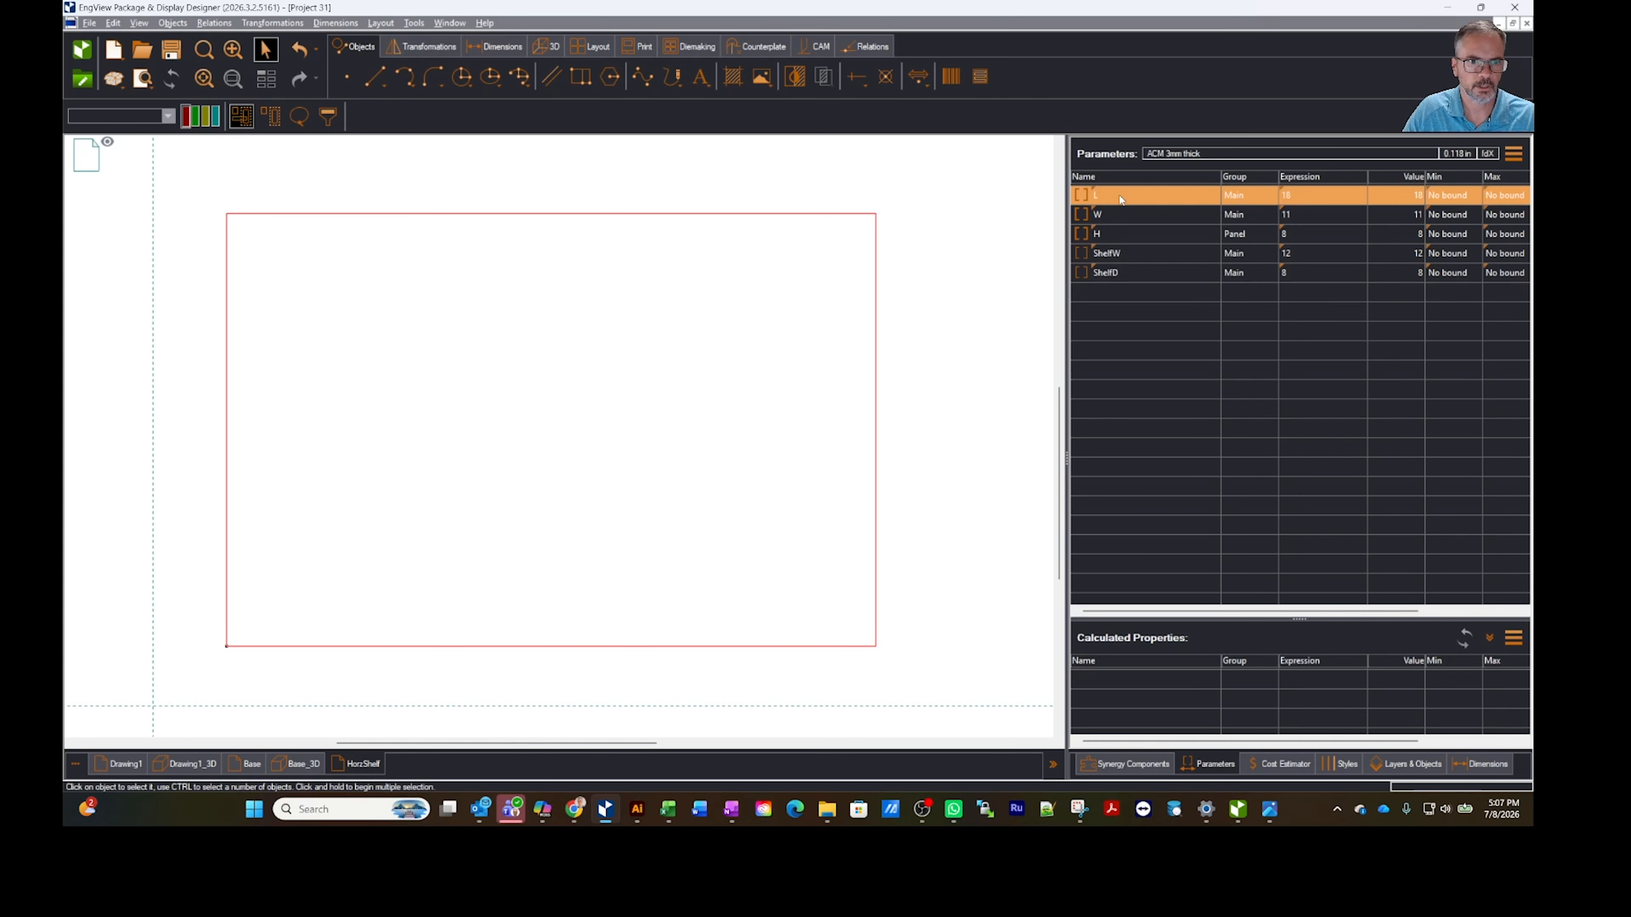
left_click(1129, 256)
left_click(1313, 253)
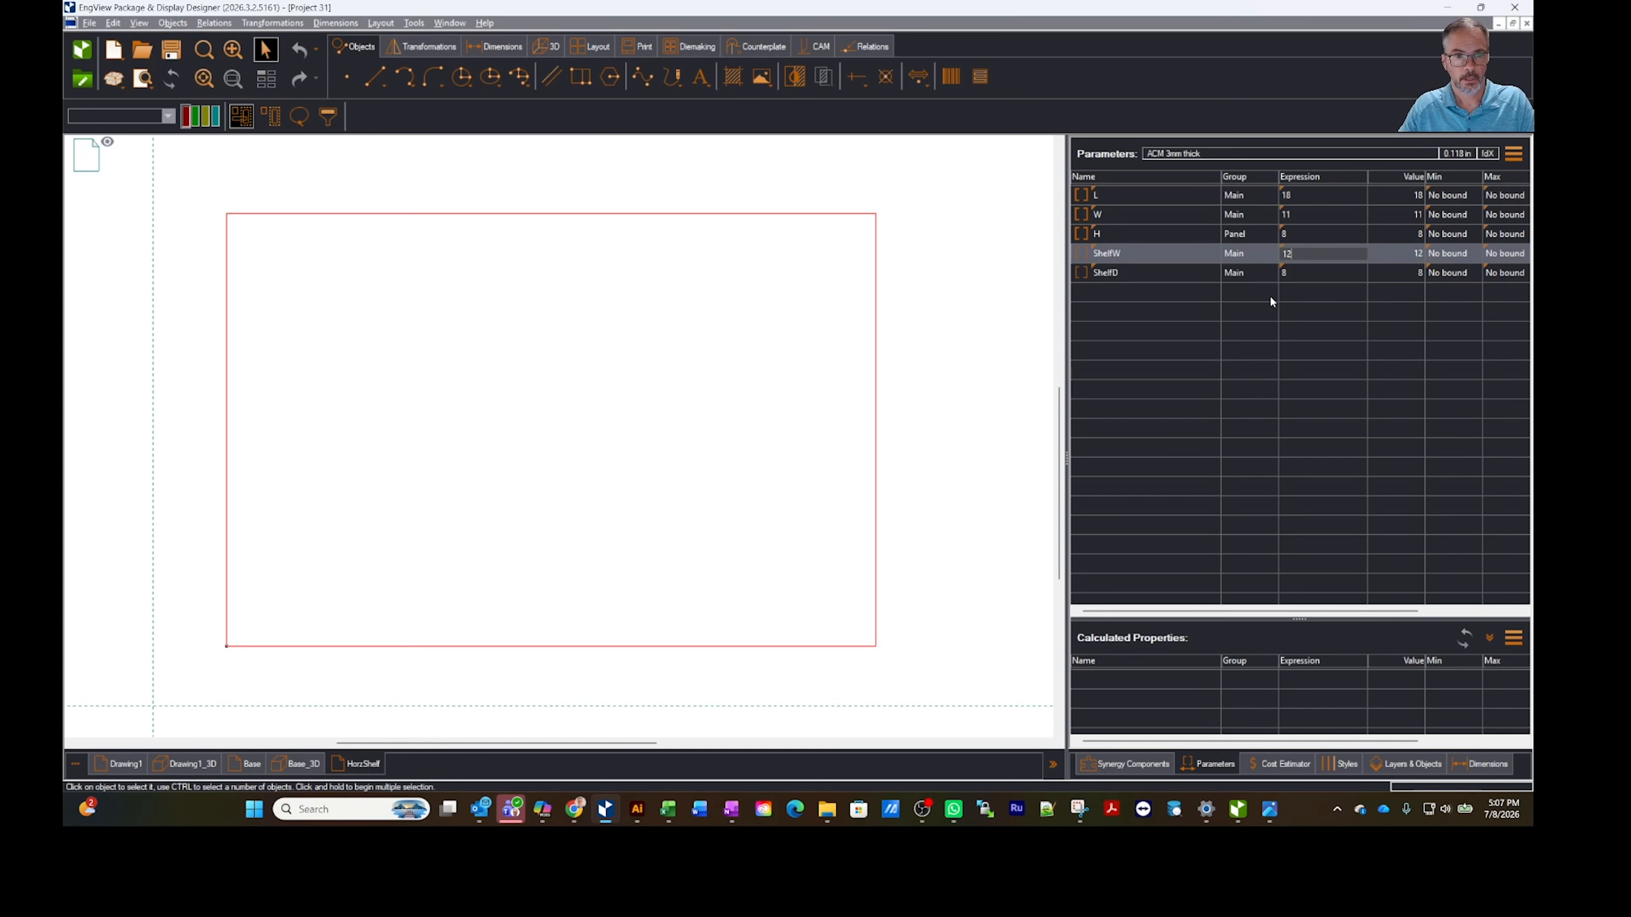
left_click(1185, 298)
right_click(1146, 297)
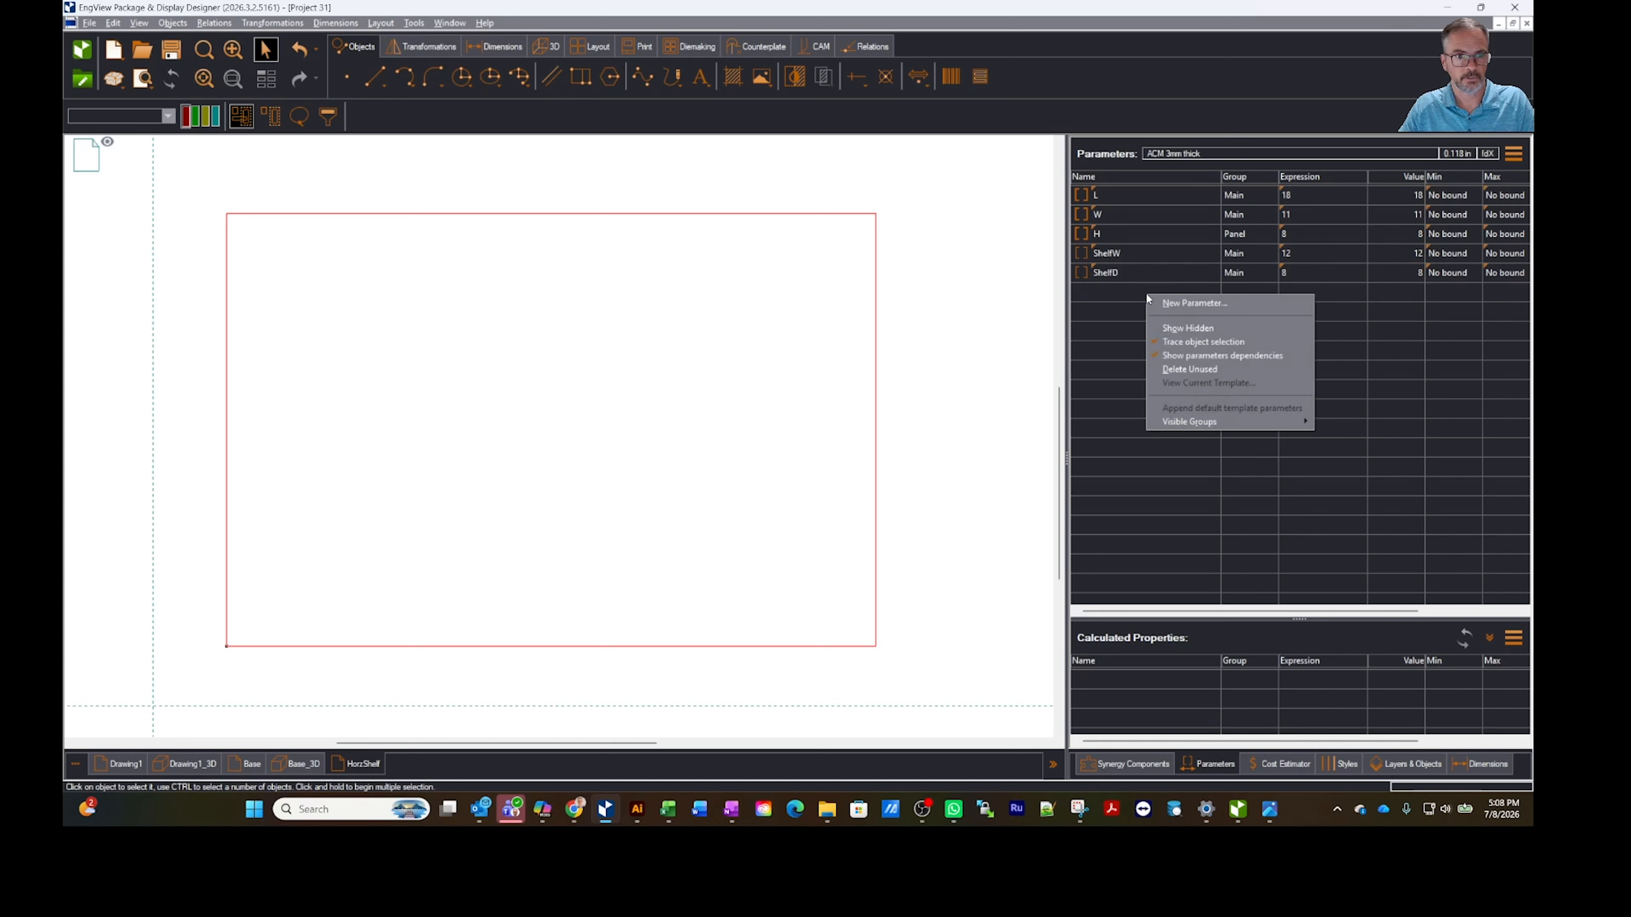
left_click(1191, 307)
type("Gap")
key("Return")
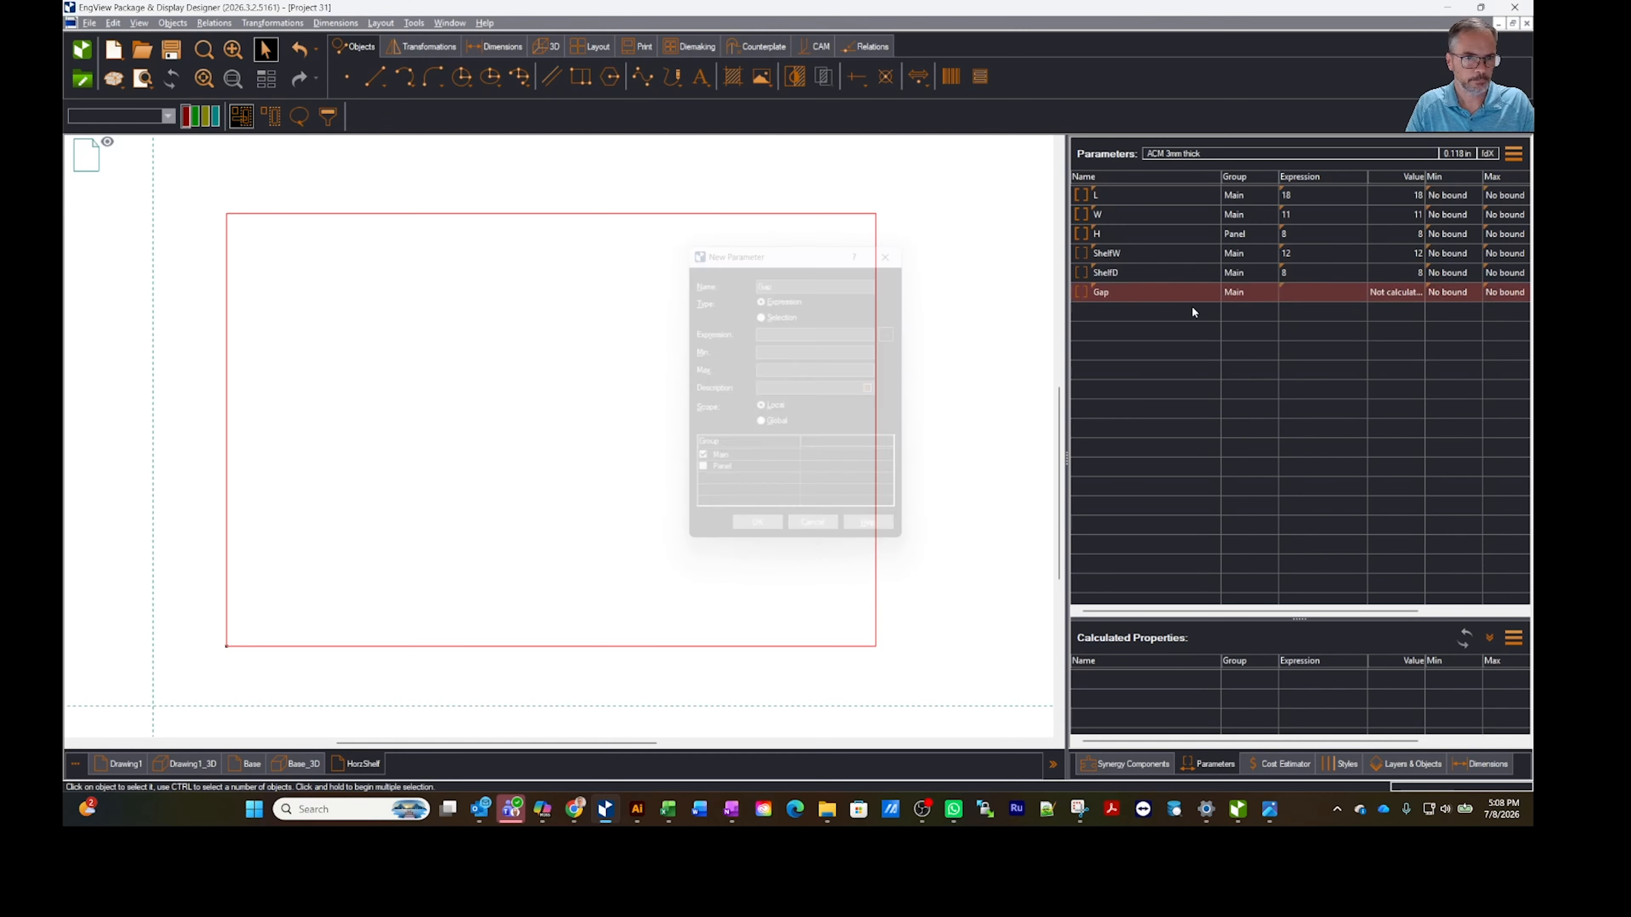
Step: Set the Gap parameter's expression to .5 and move it above ShelfW in the parameter order
left_click(1167, 304)
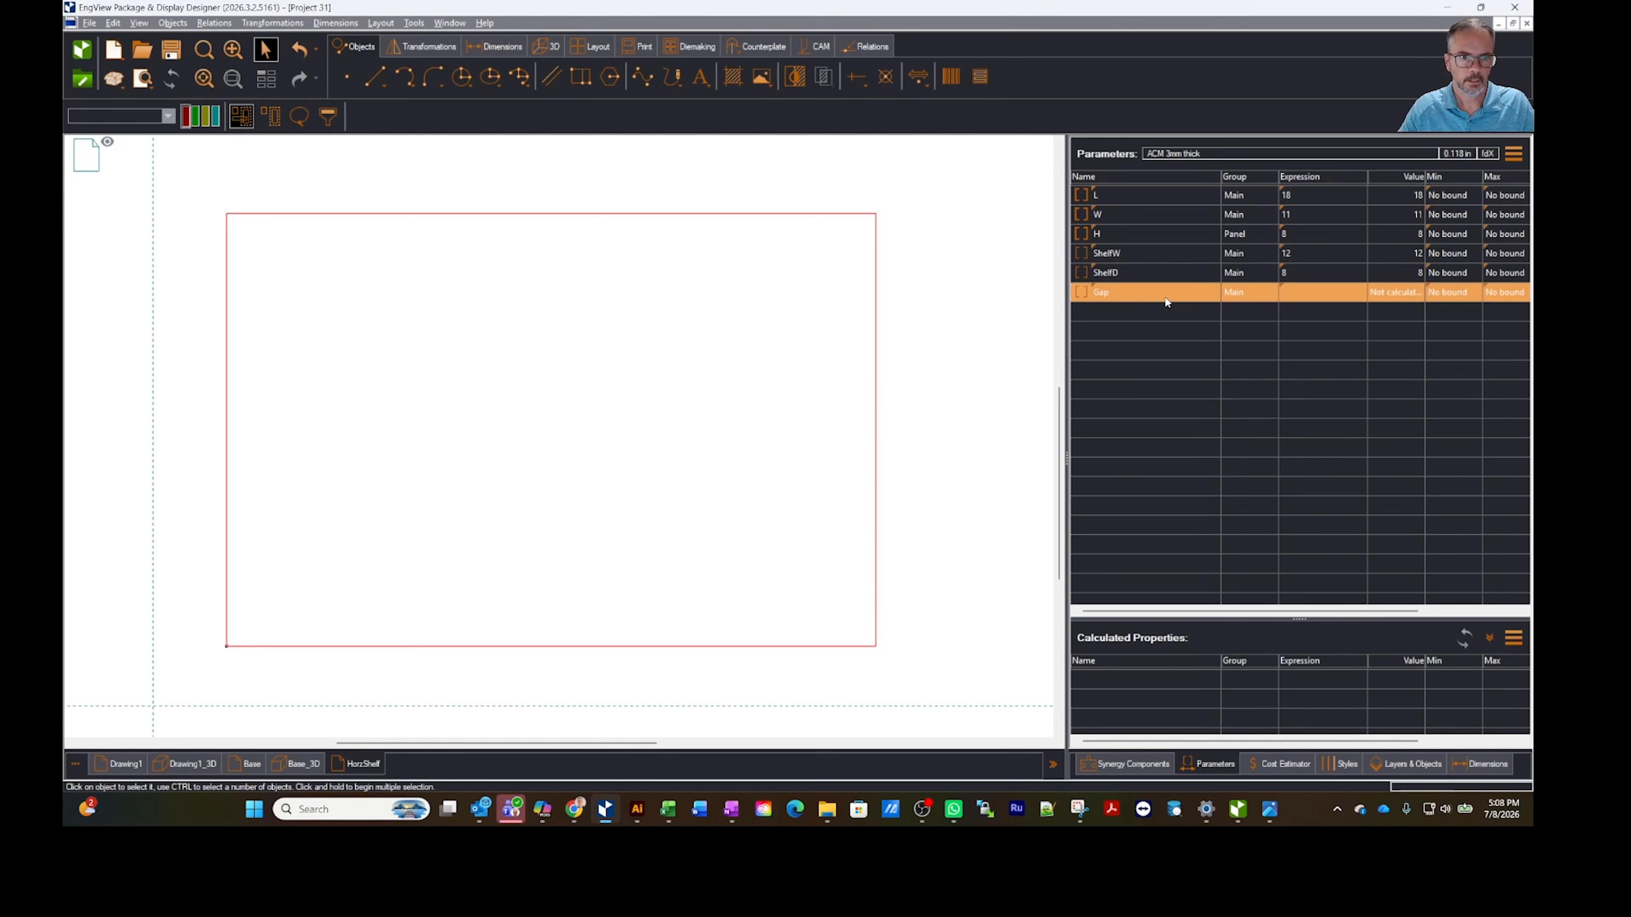
left_click(1311, 293)
type(".5")
key("Return")
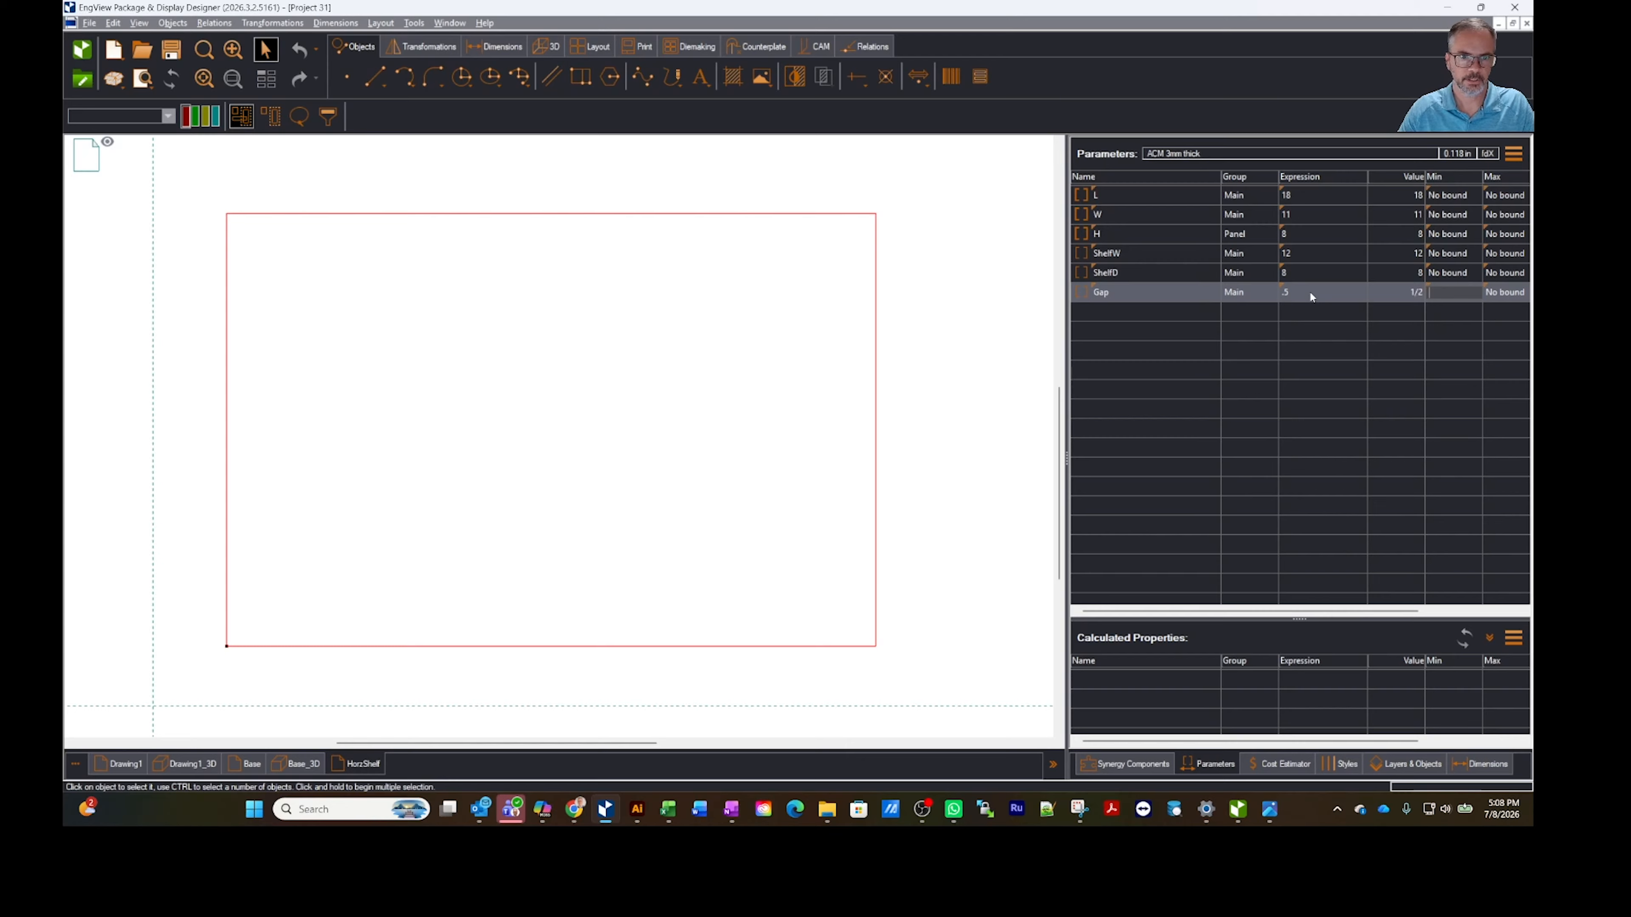
left_click(1197, 293)
left_click(1308, 256)
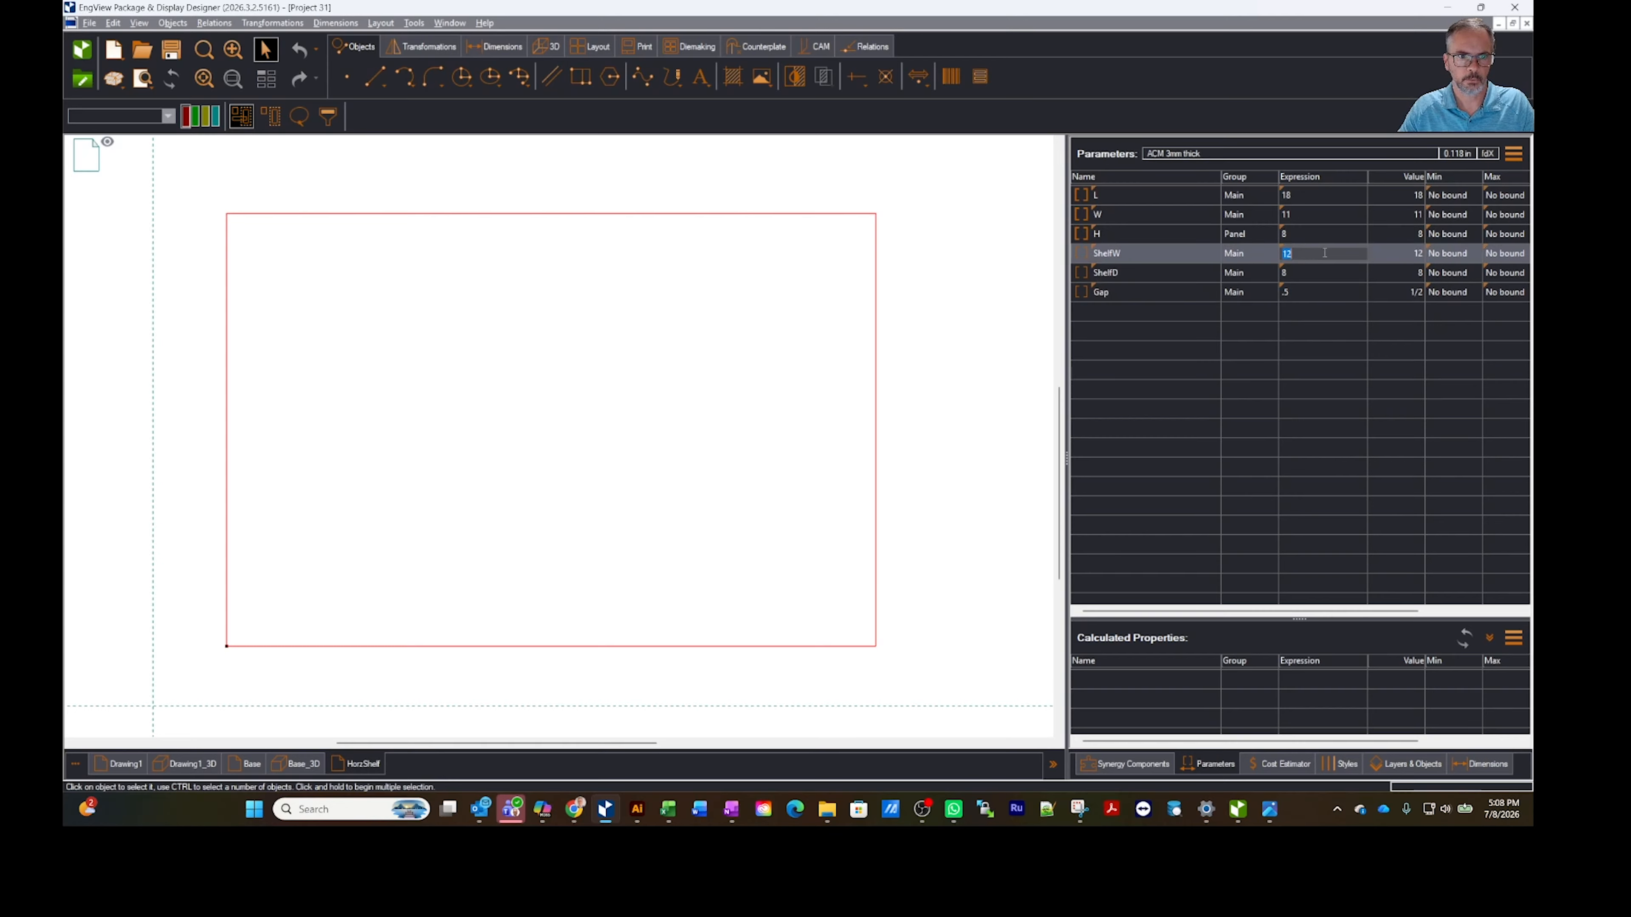
left_click(1162, 292)
key("ctrl+Up")
key("ctrl+Up")
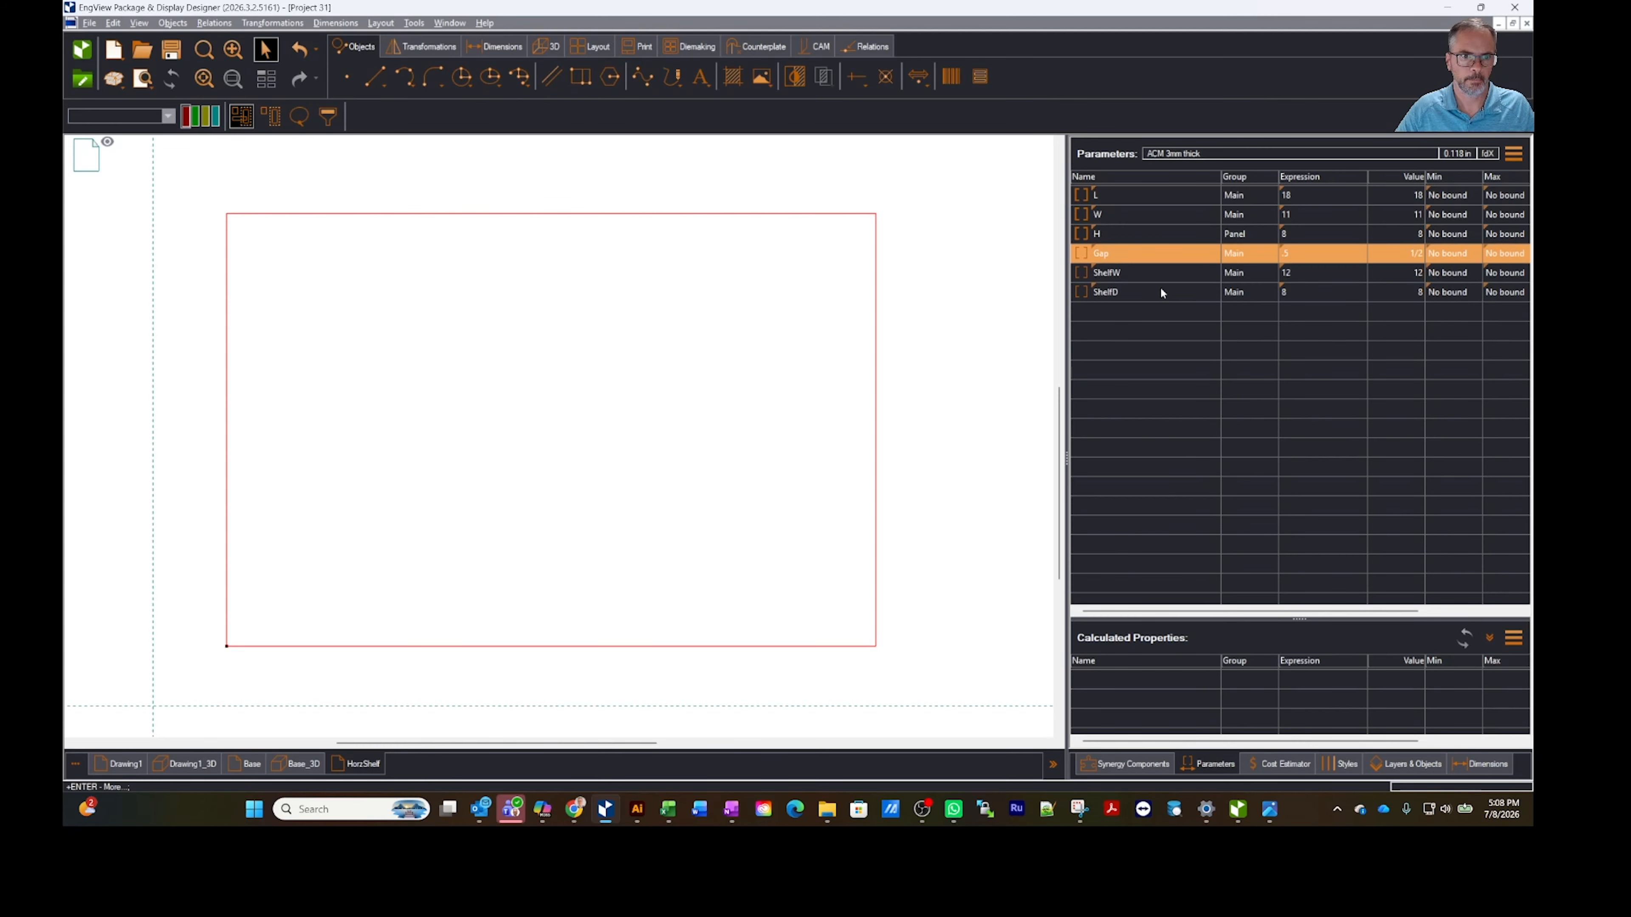
Step: Set the ShelfW parameter's expression to W-d()-Gap
double_click(1325, 269)
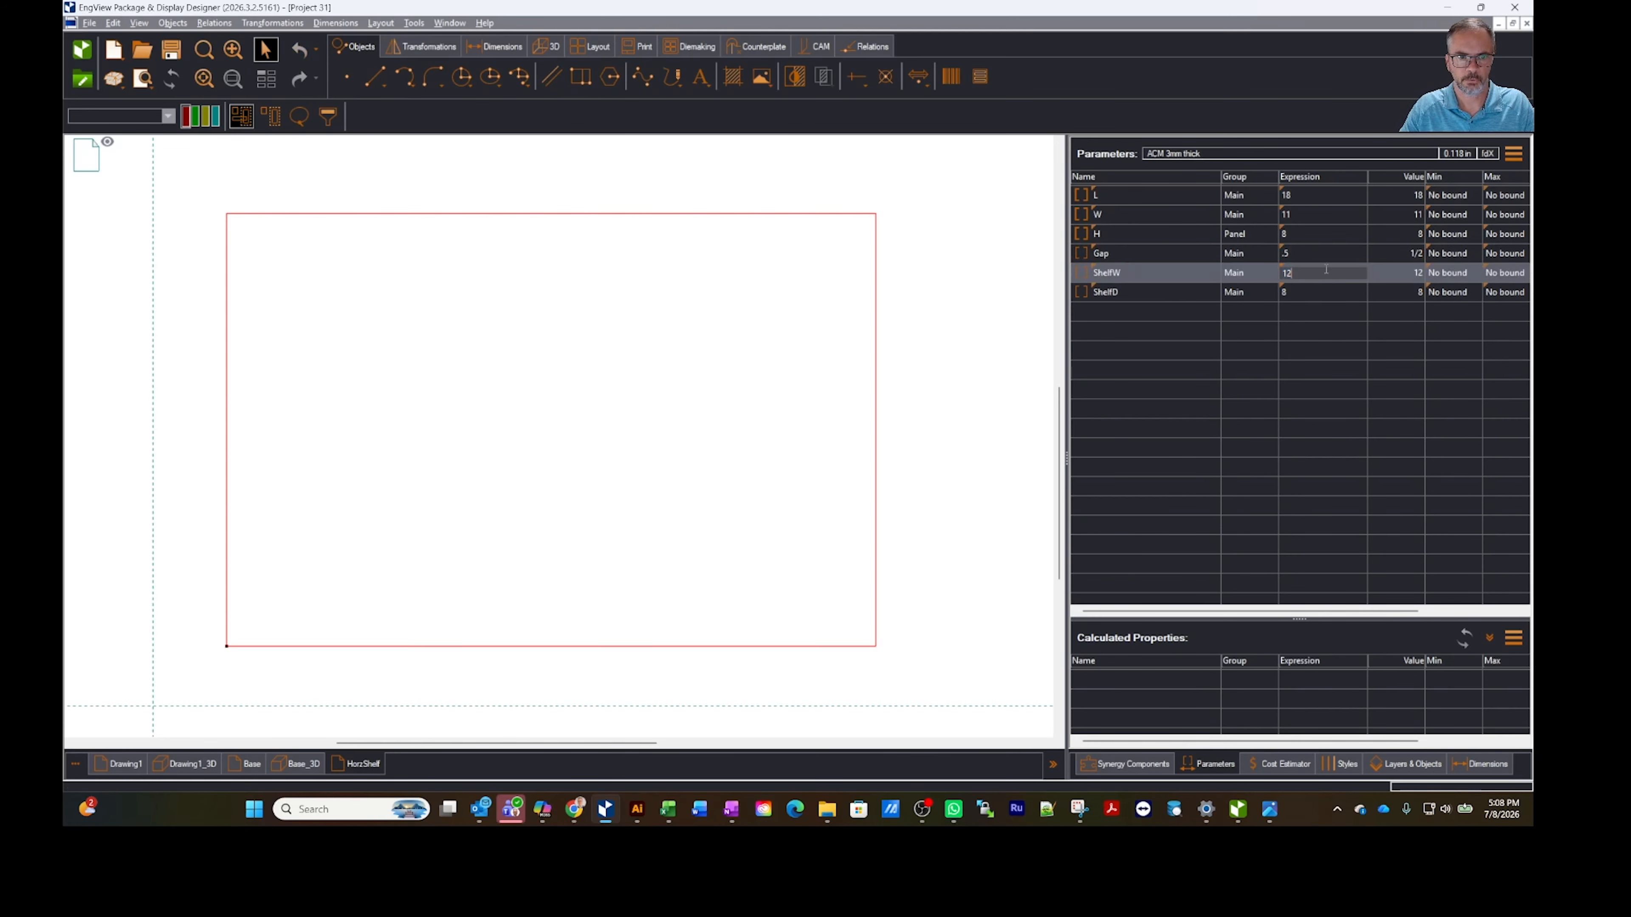
key("BackSpace")
key("BackSpace")
type("W-d()")
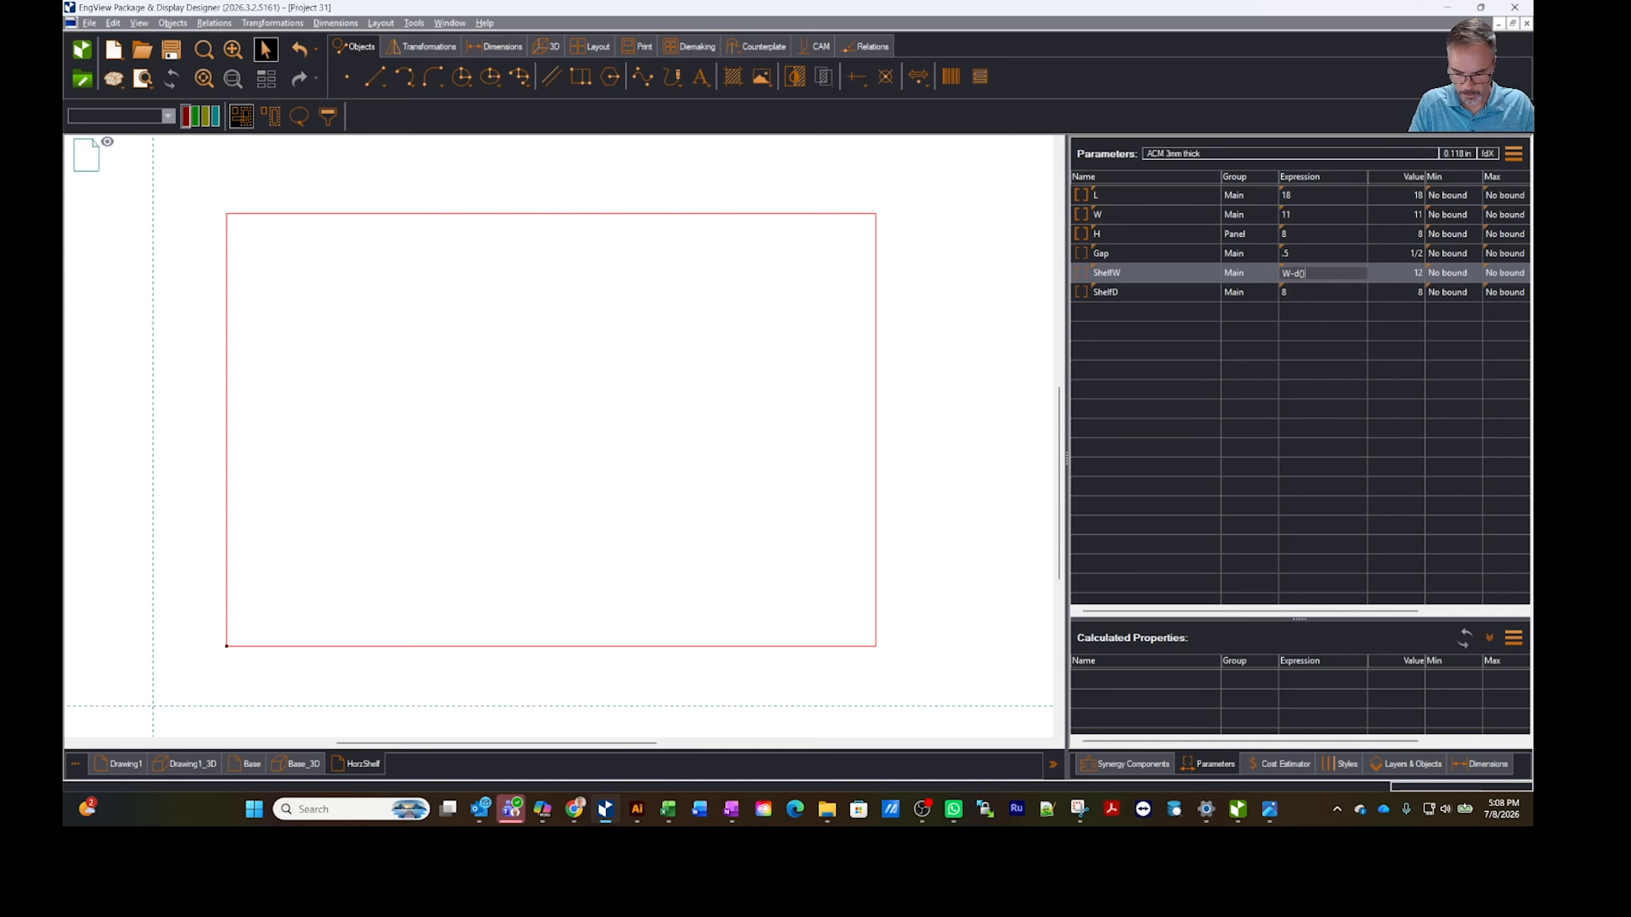
type("-Ga")
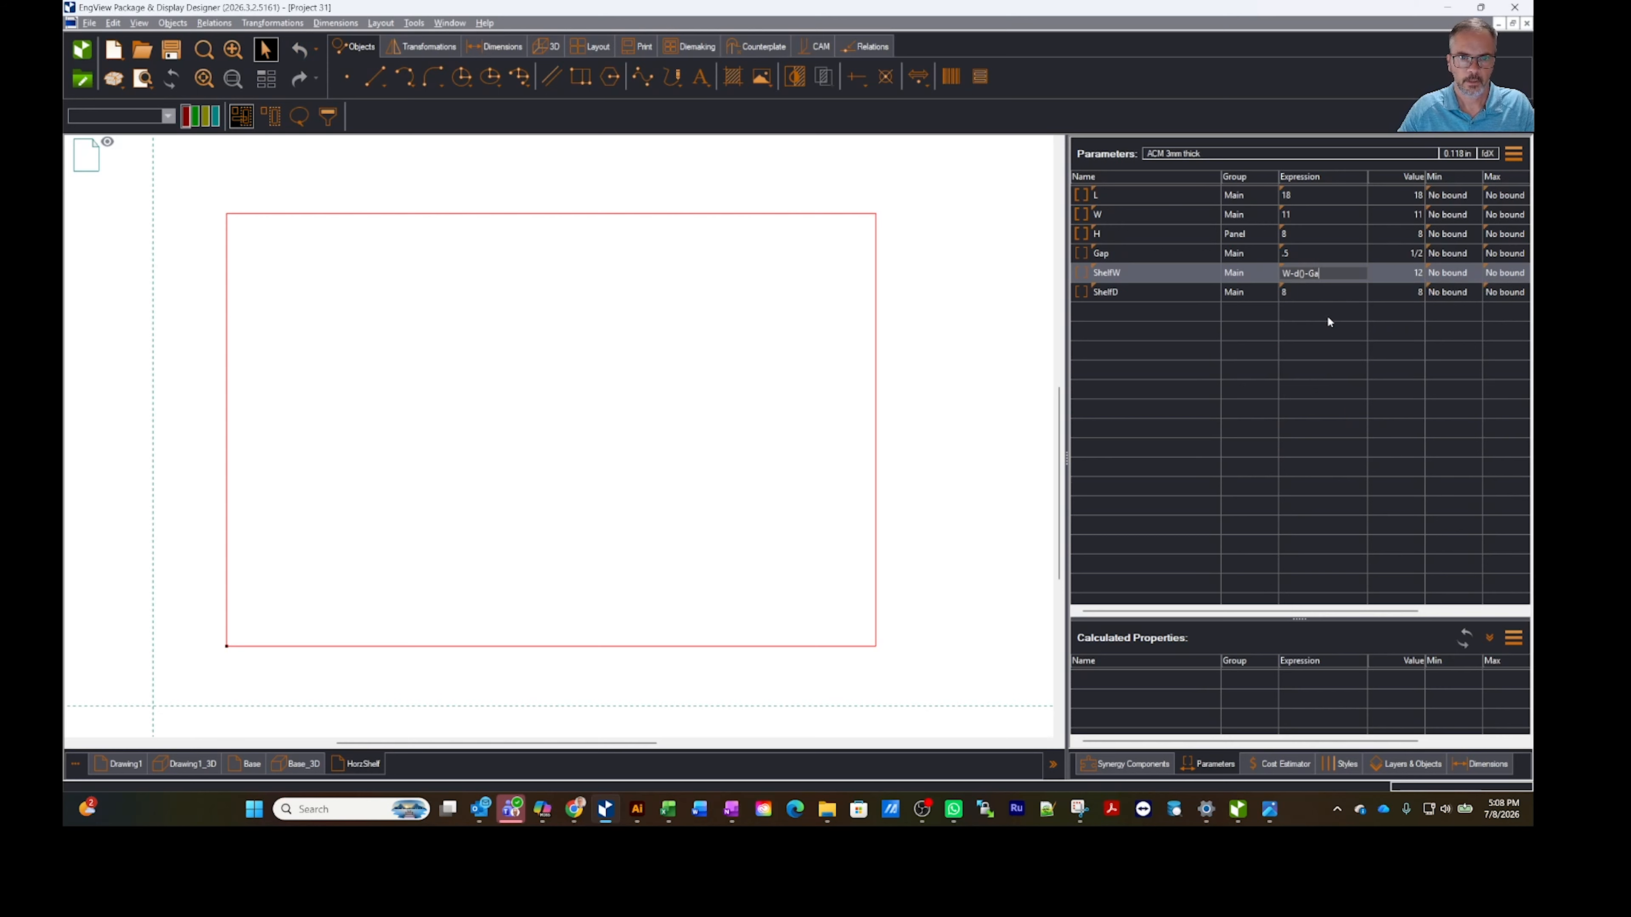
type("p")
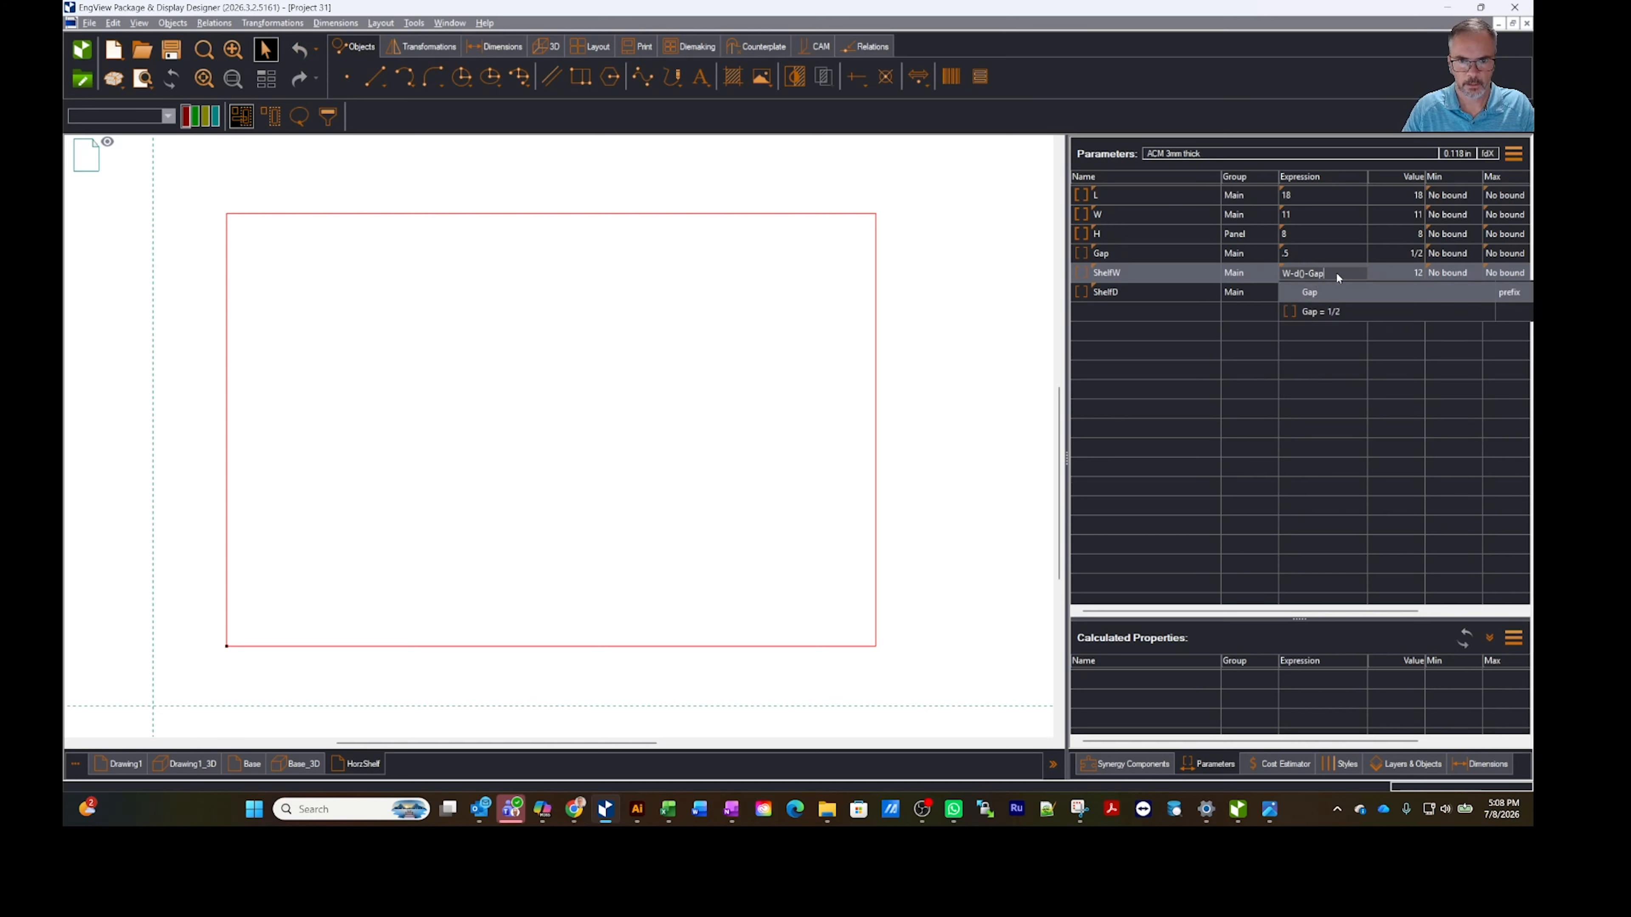
Step: Set the ShelfD parameter's expression to H-d()
left_click(1311, 292)
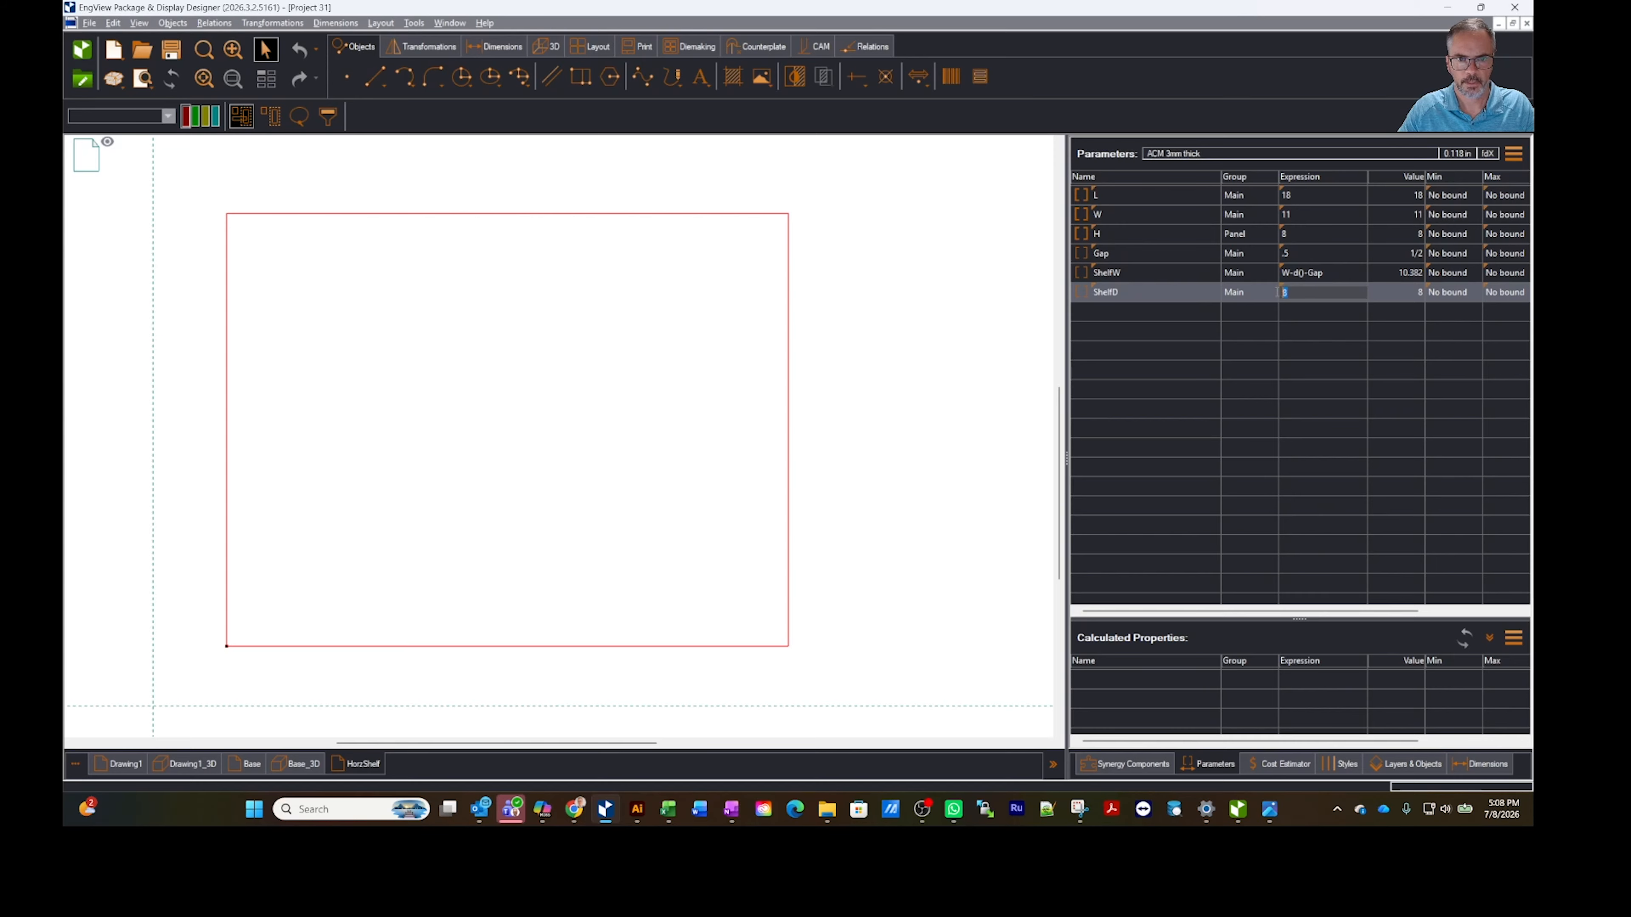
type("H")
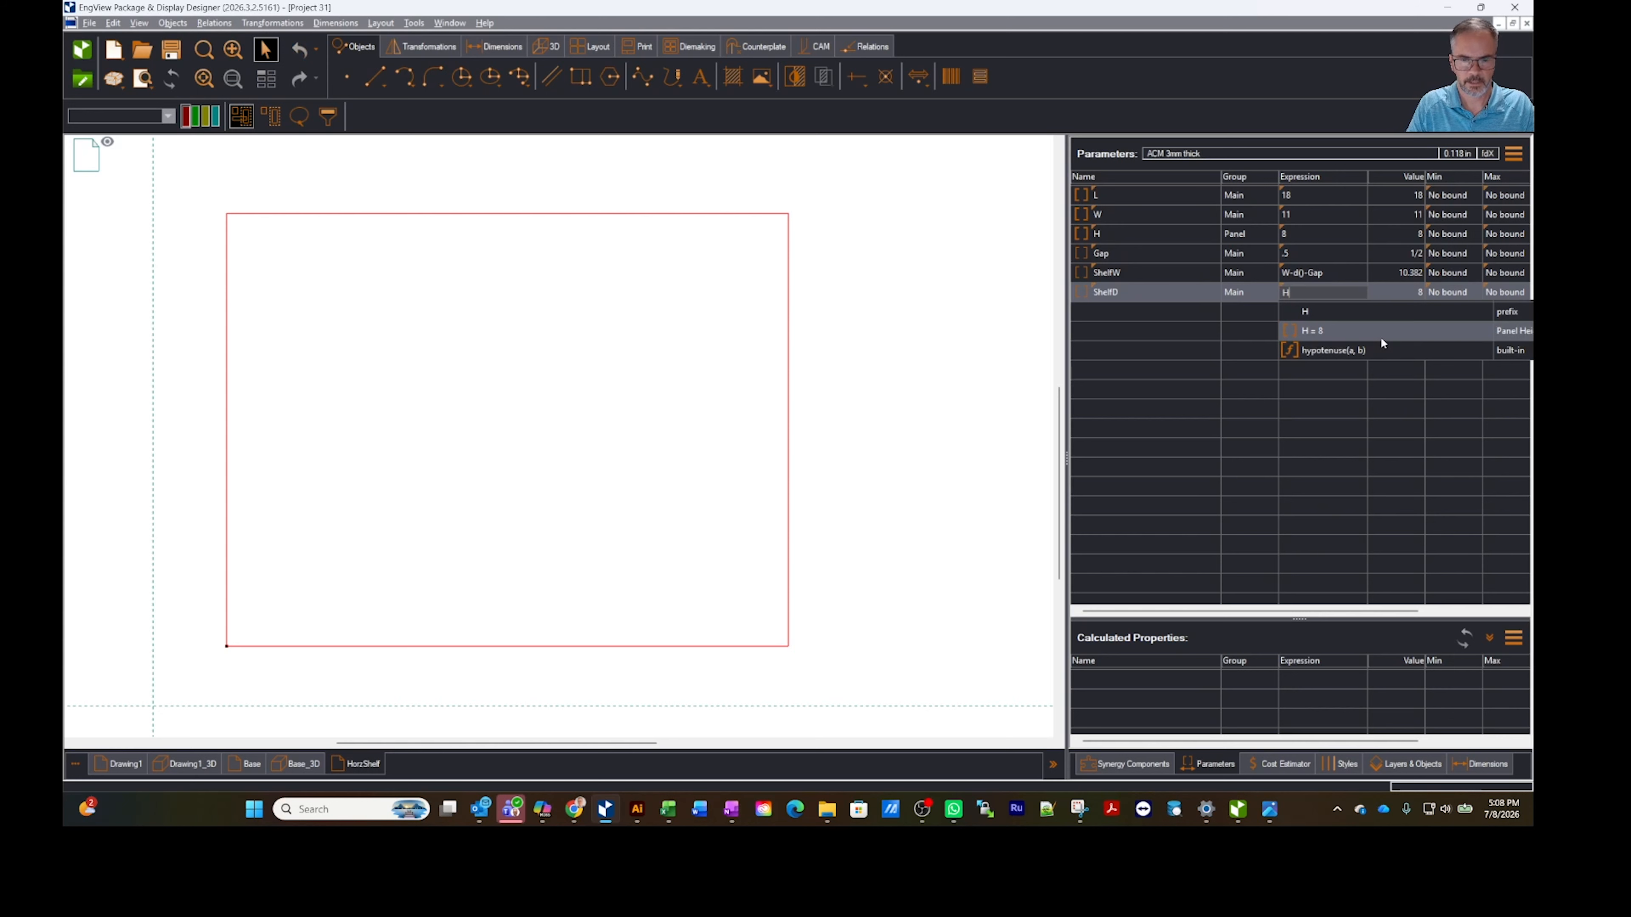
type("-d()")
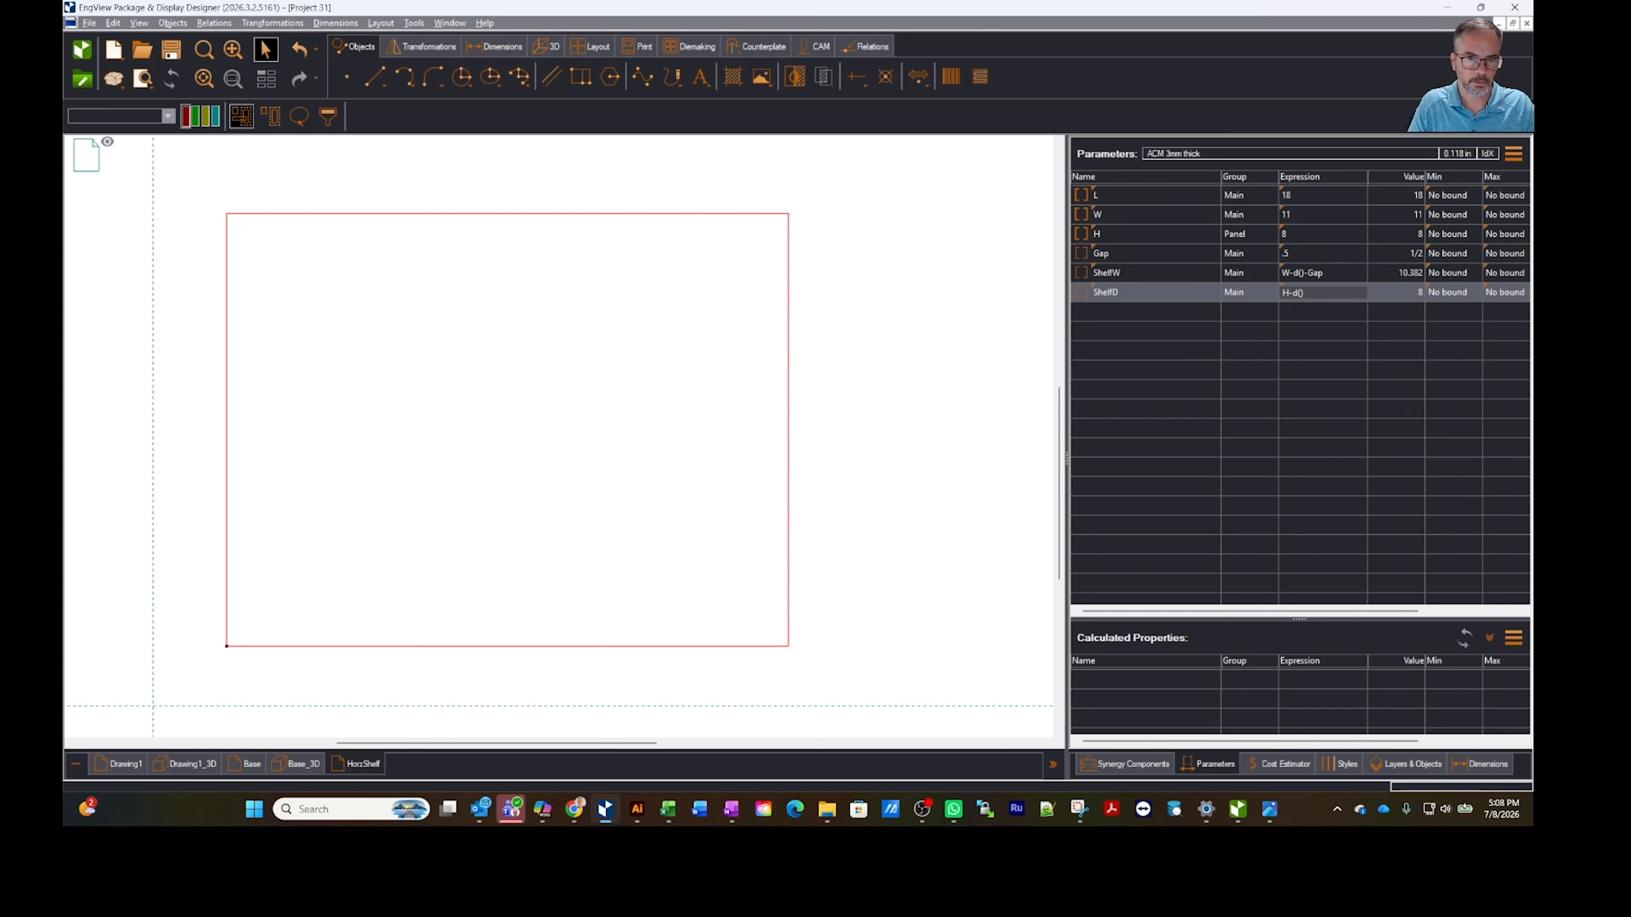
key("Return")
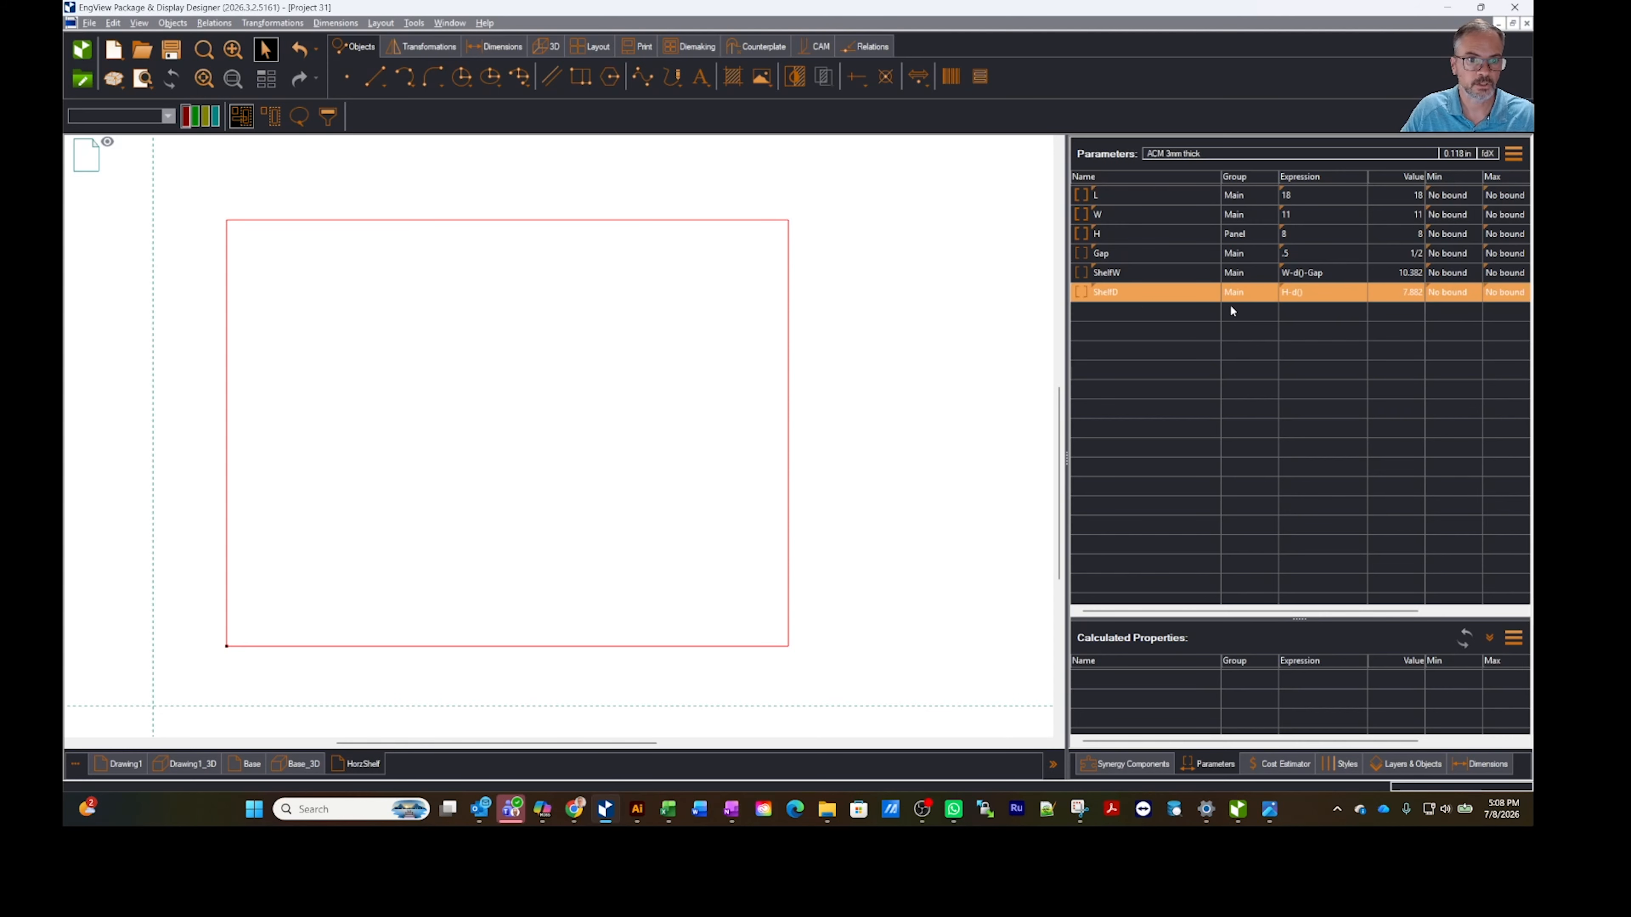
left_click(296, 764)
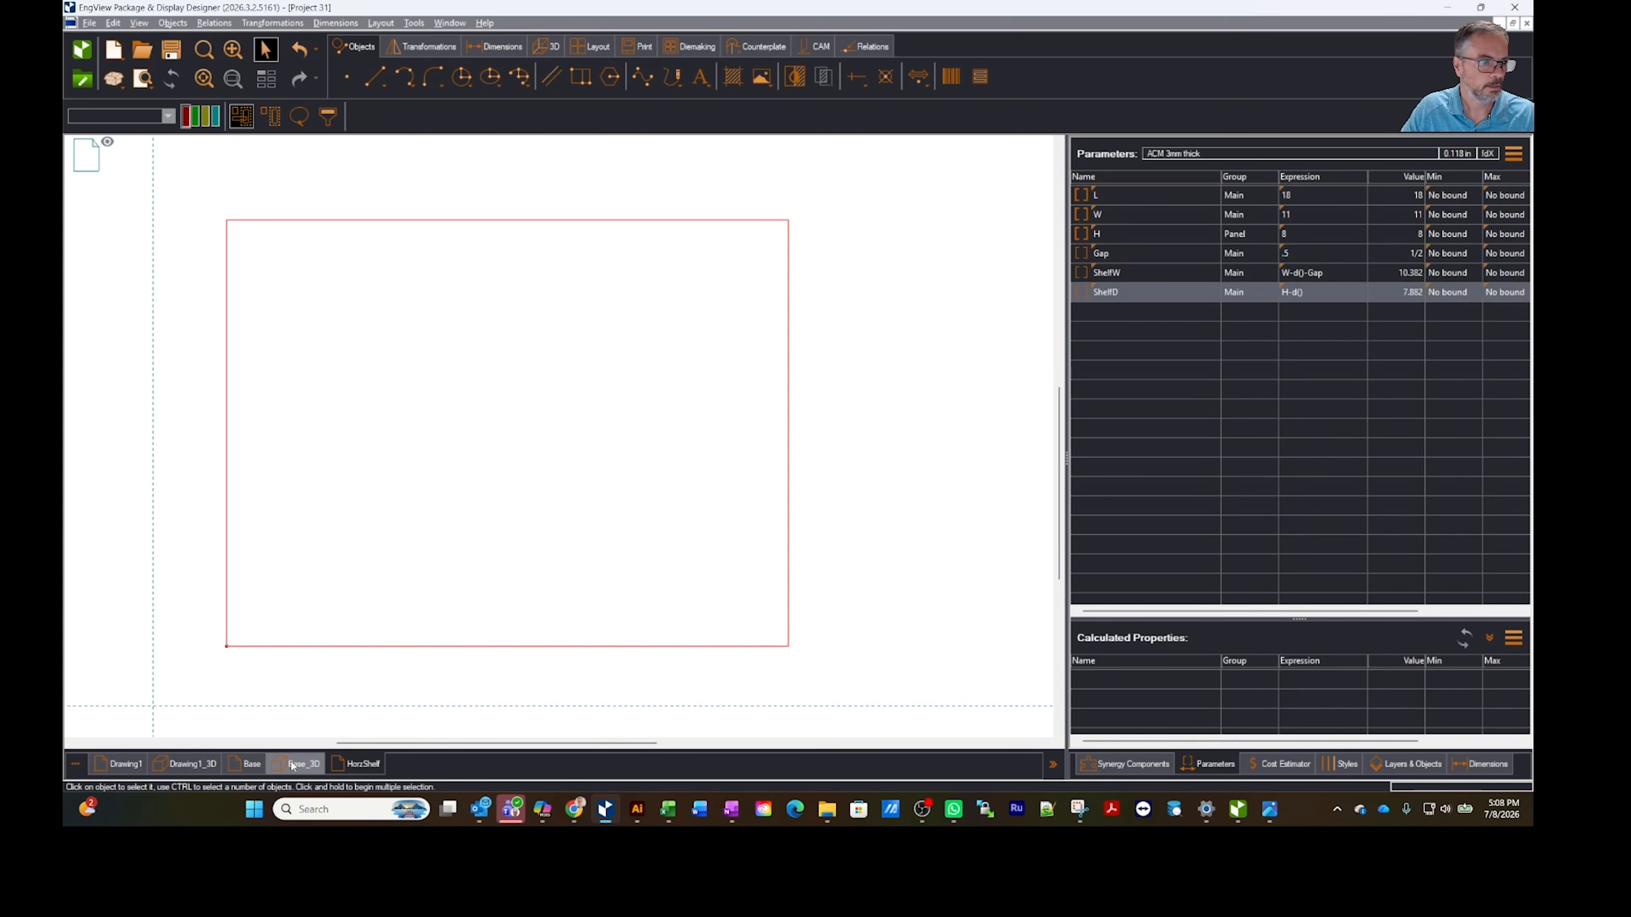
mouse_move(950, 397)
left_mouse_down()
mouse_move(790, 386)
mouse_move(941, 382)
left_mouse_up()
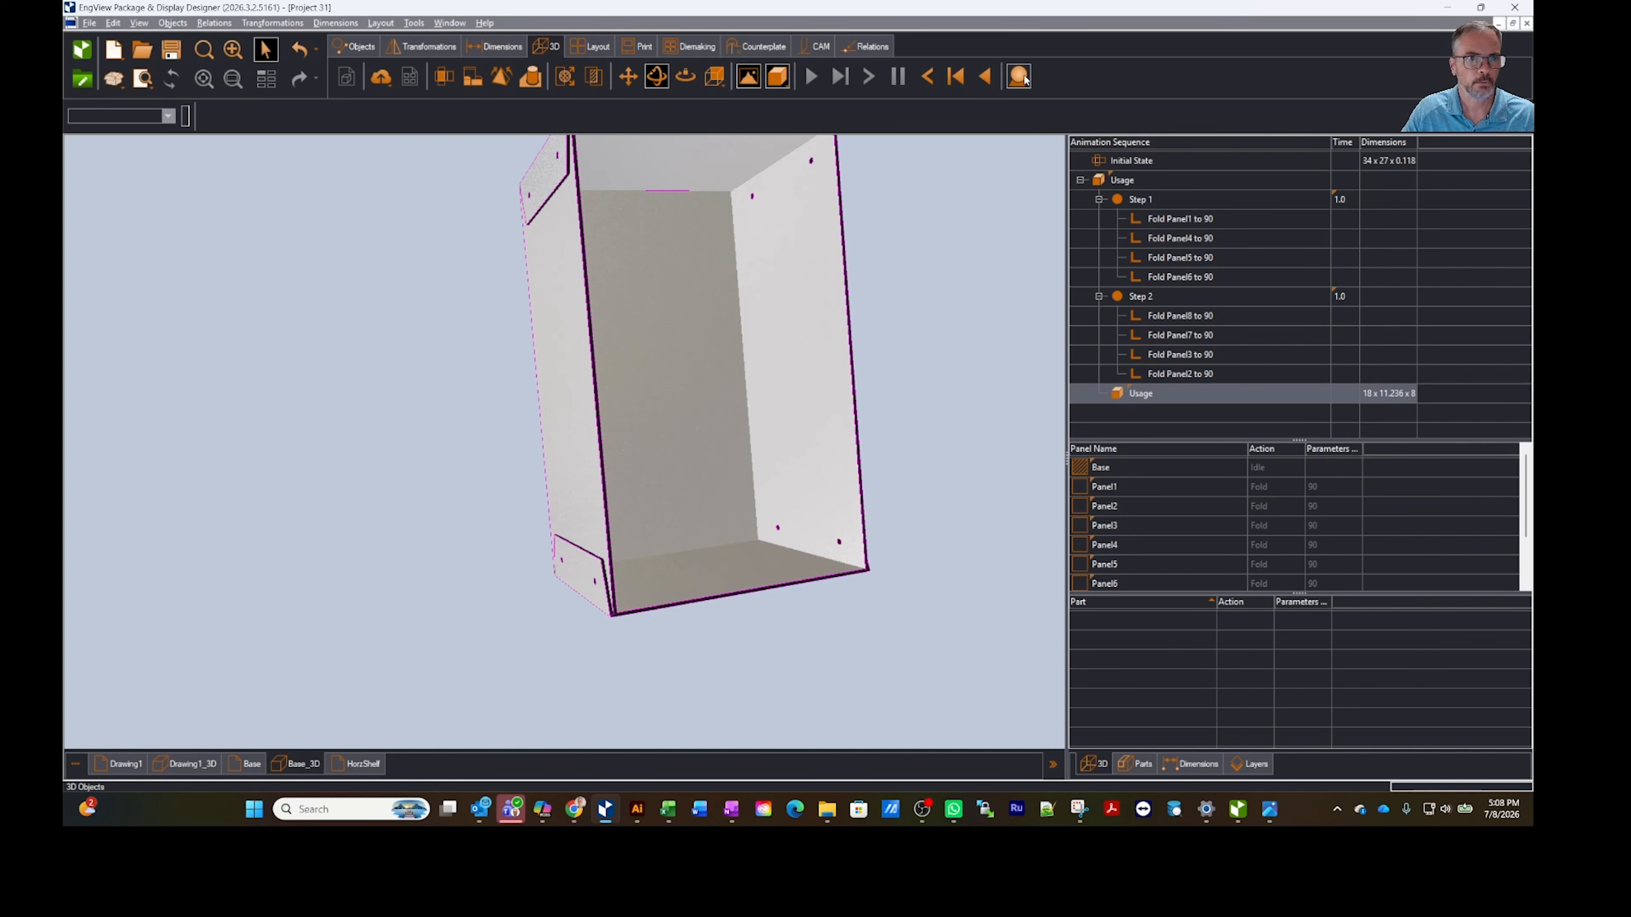
left_click(1020, 76)
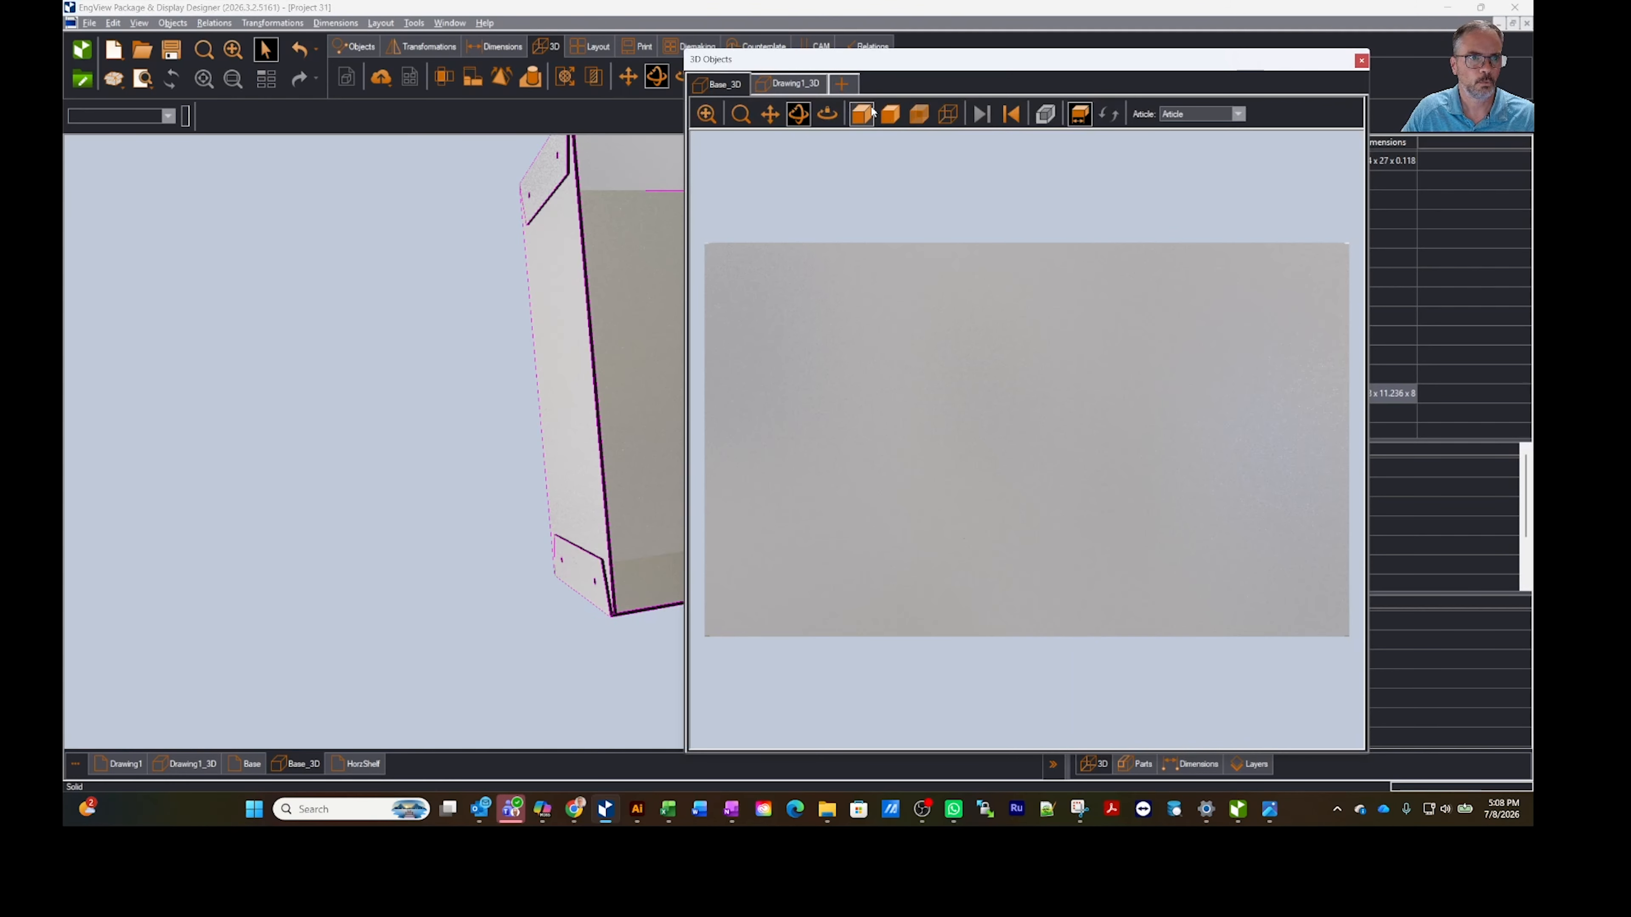
left_click_drag(899, 186, 716, 55)
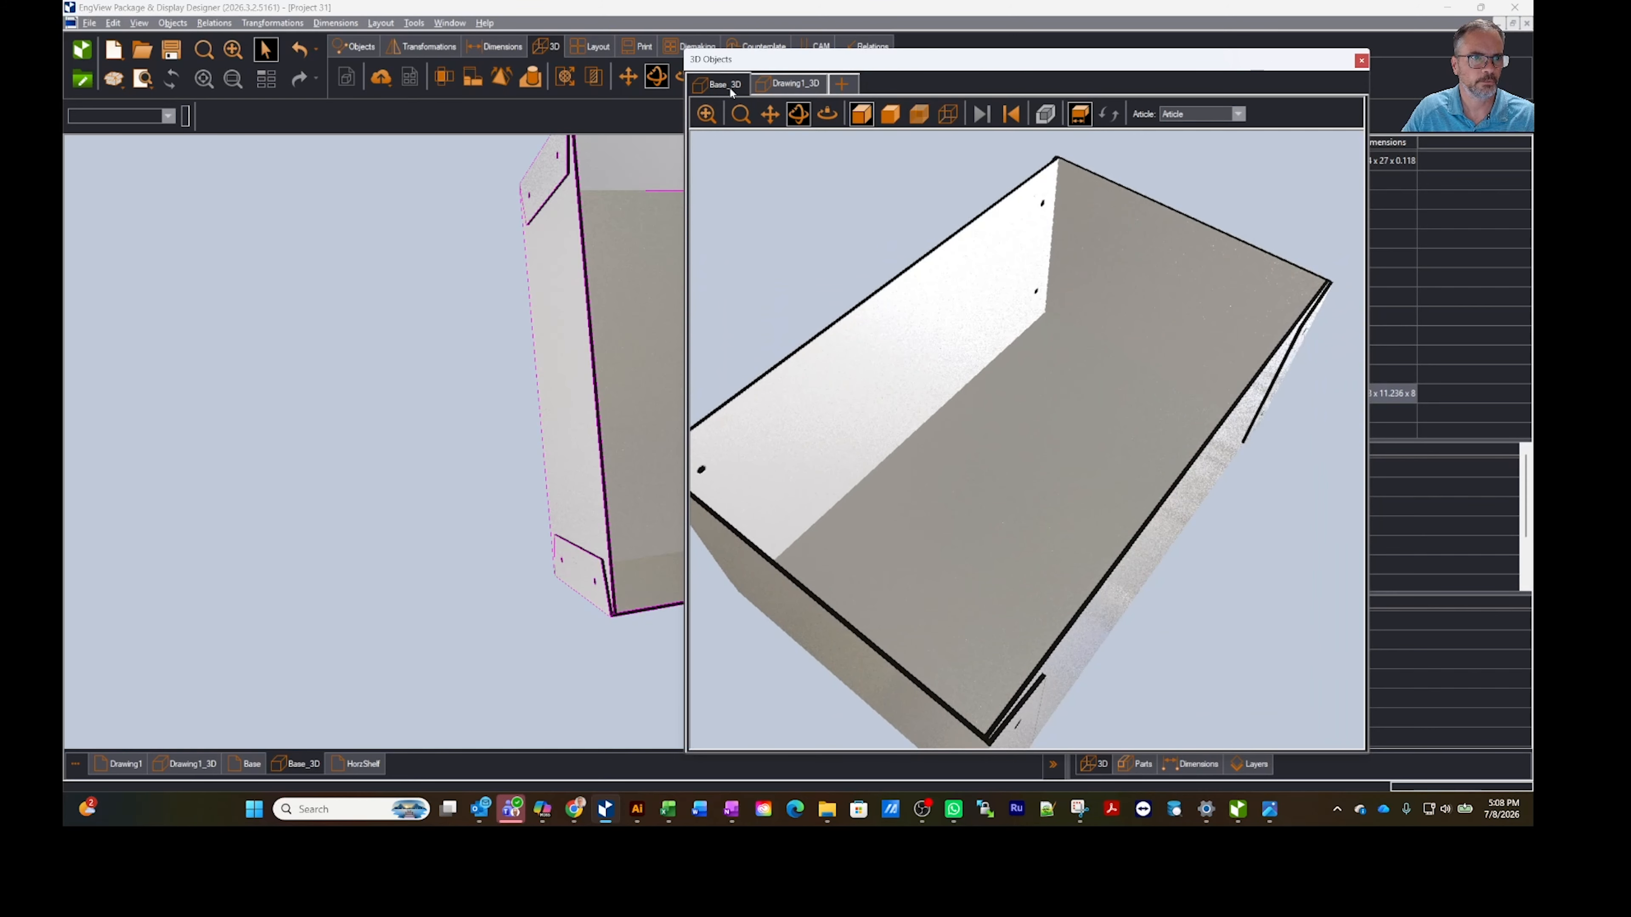
left_click(791, 84)
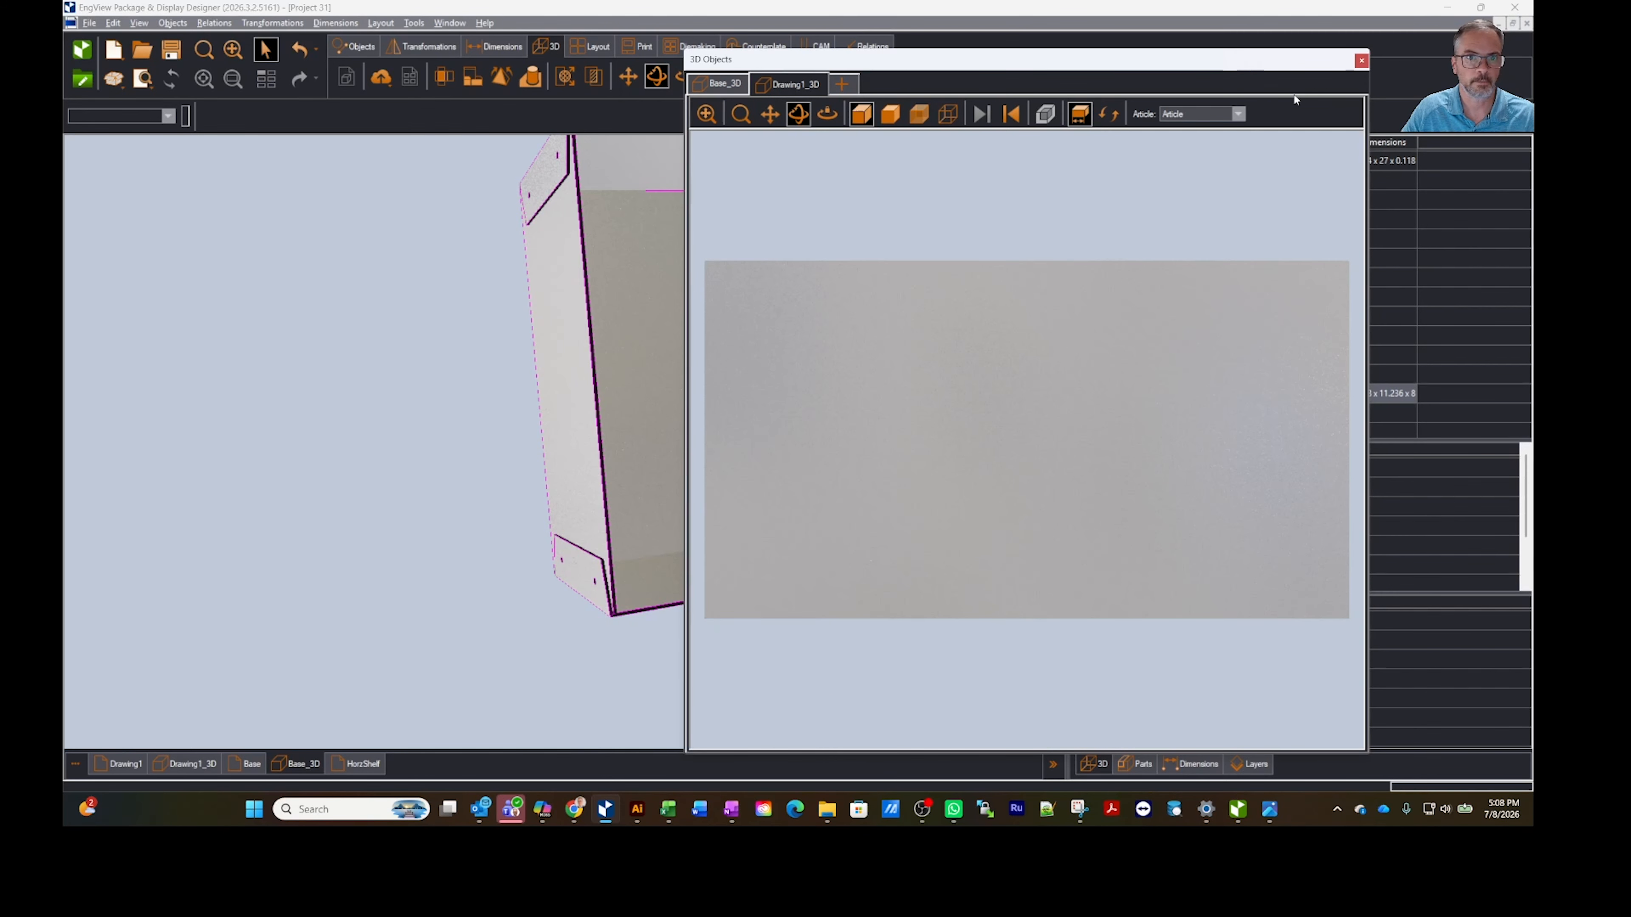
left_click(1359, 62)
Step: Generate a 3D presentation from the HorzShelf drawing and view the shelf panel at an angle
left_click(357, 763)
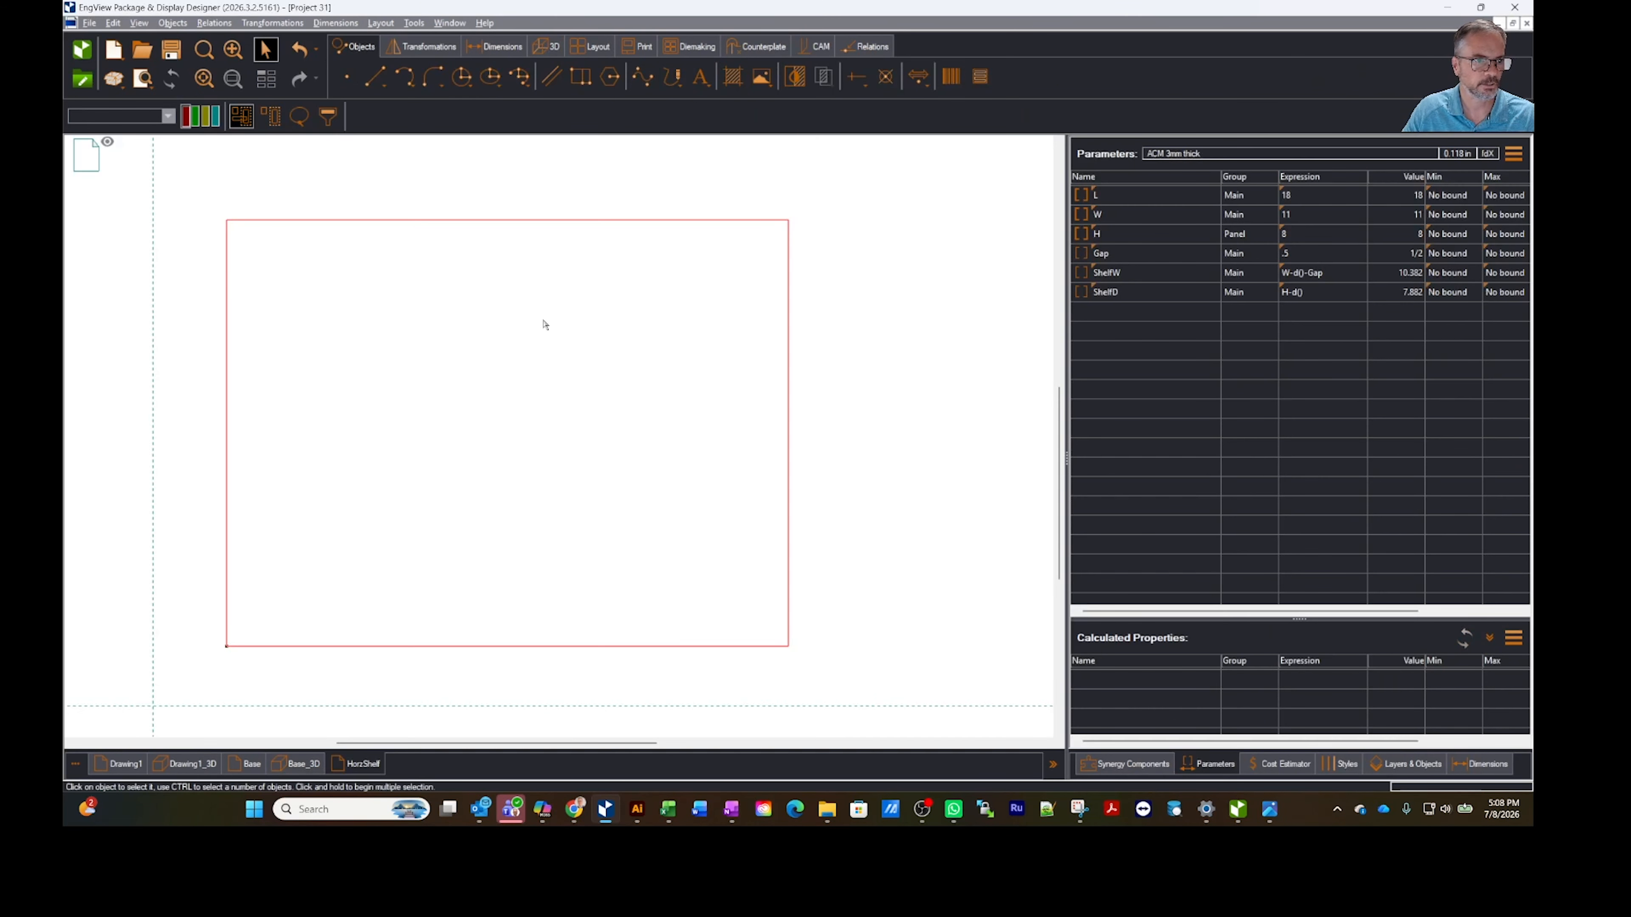
left_click(547, 47)
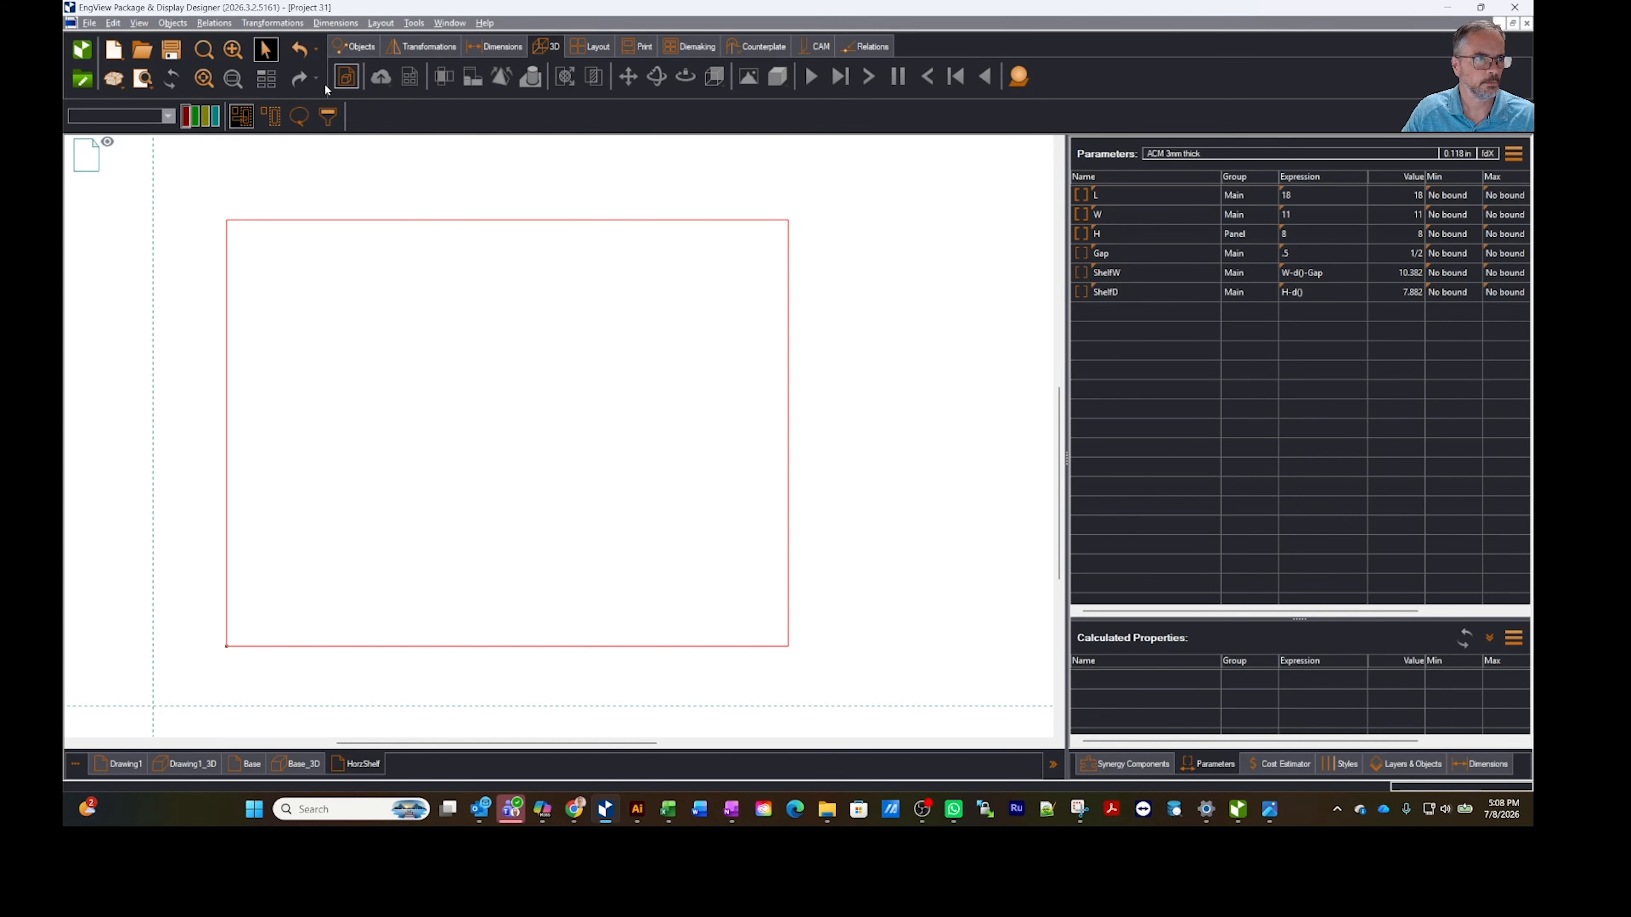
left_click(345, 78)
middle_click_drag(939, 418, 961, 359)
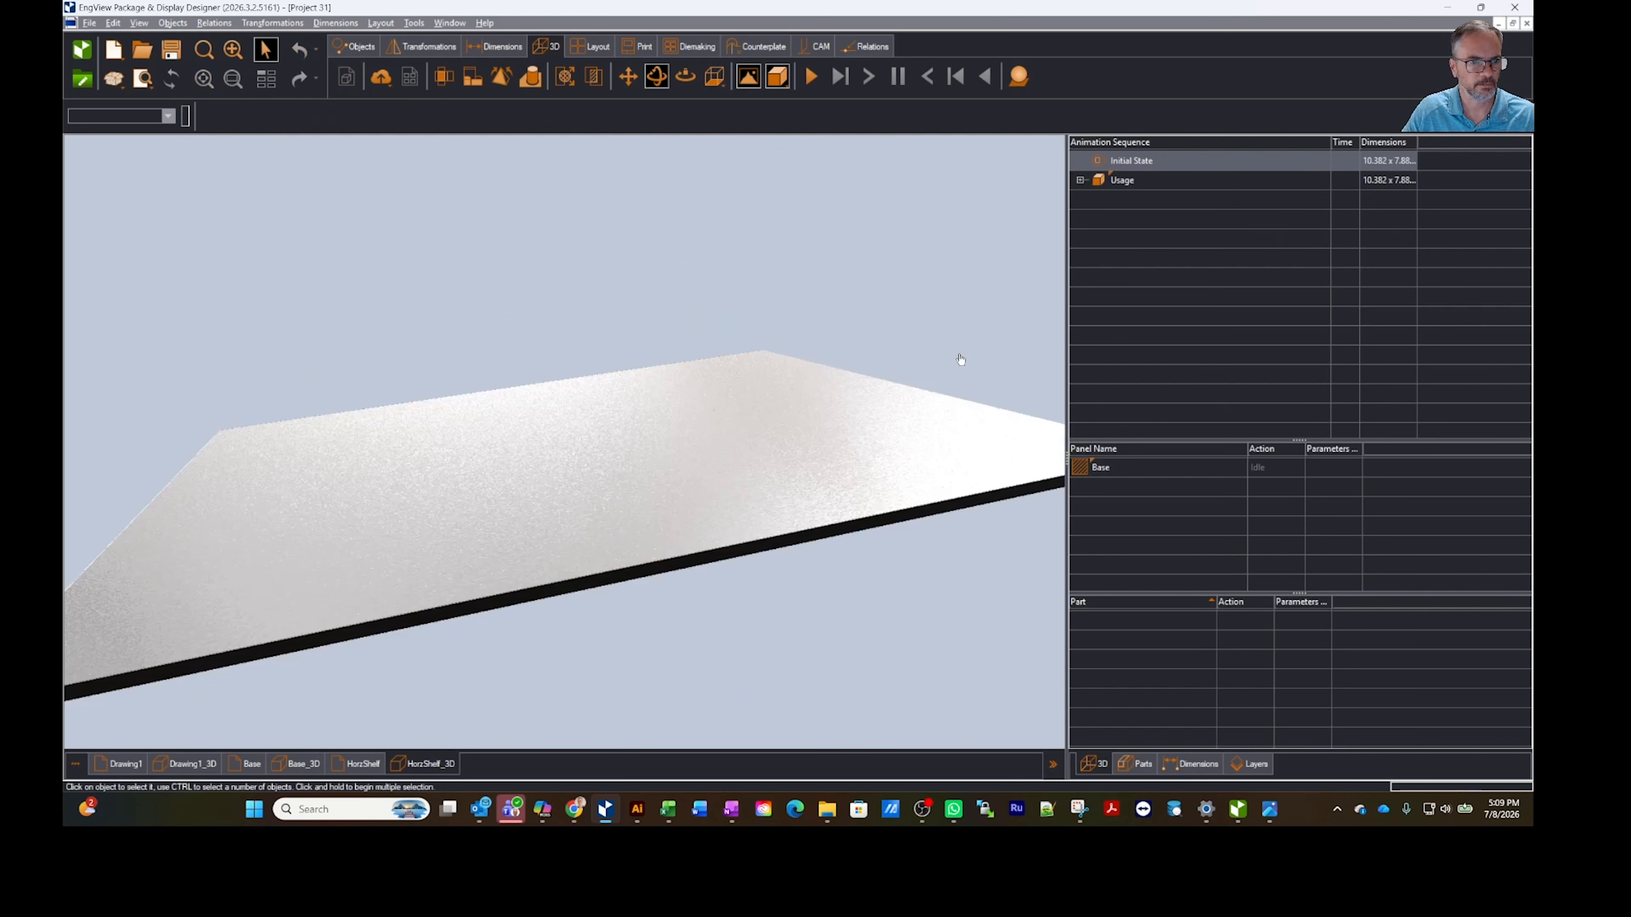
Step: Insert the HorzShelf_3D object into Base_3D, attached to the inner face of the box's lower end panel
left_click(299, 765)
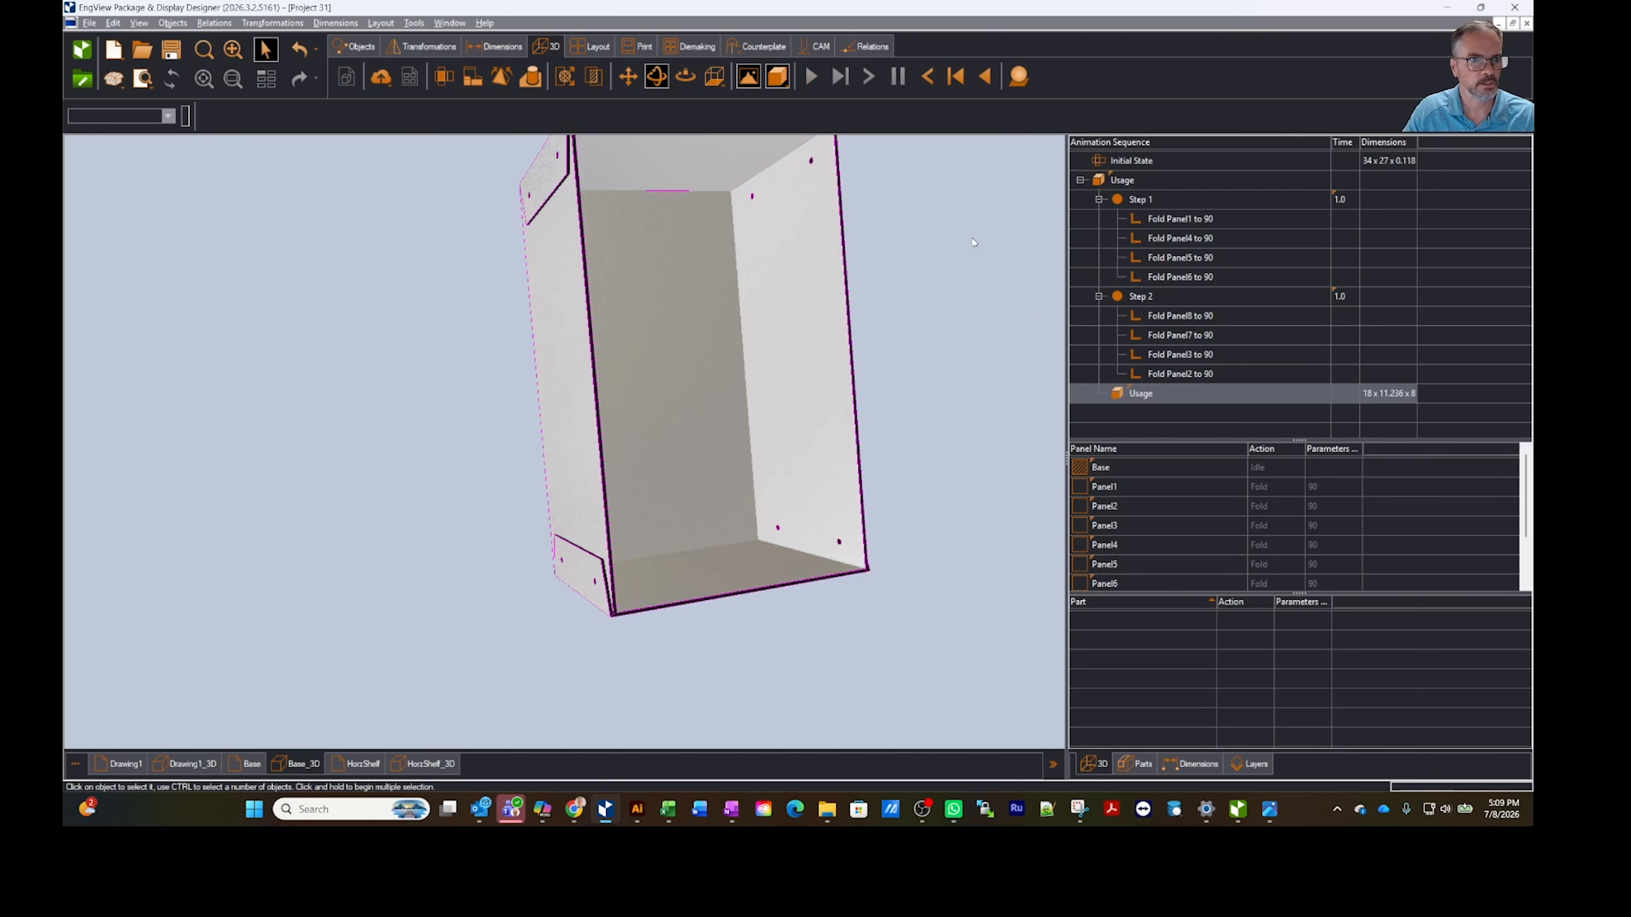
left_click(1019, 76)
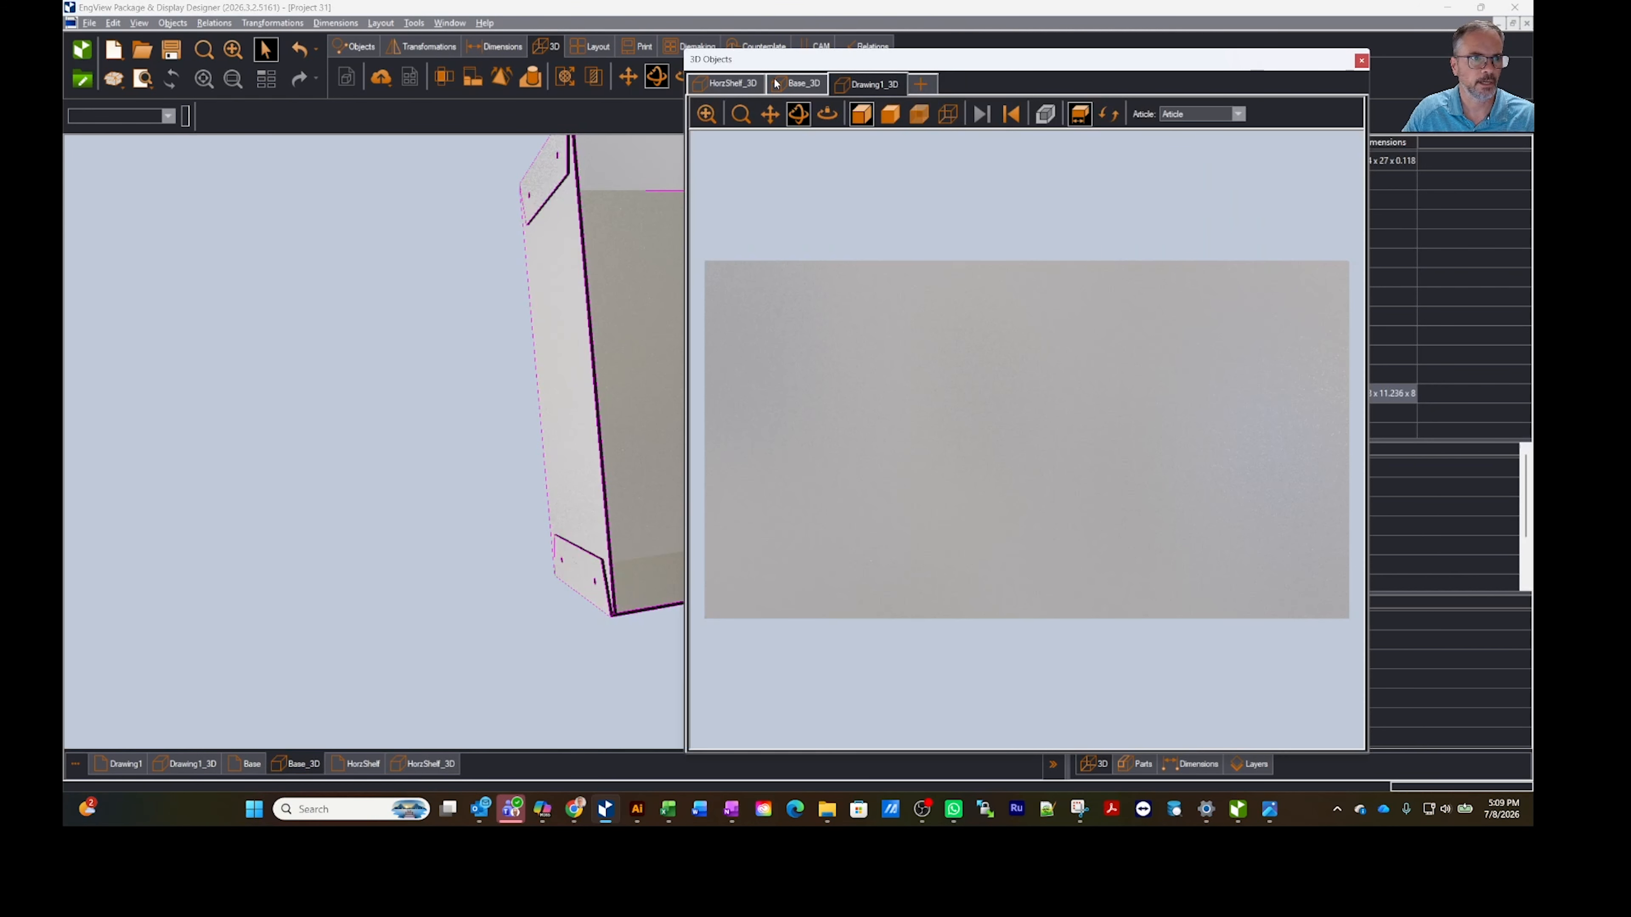
left_click(748, 84)
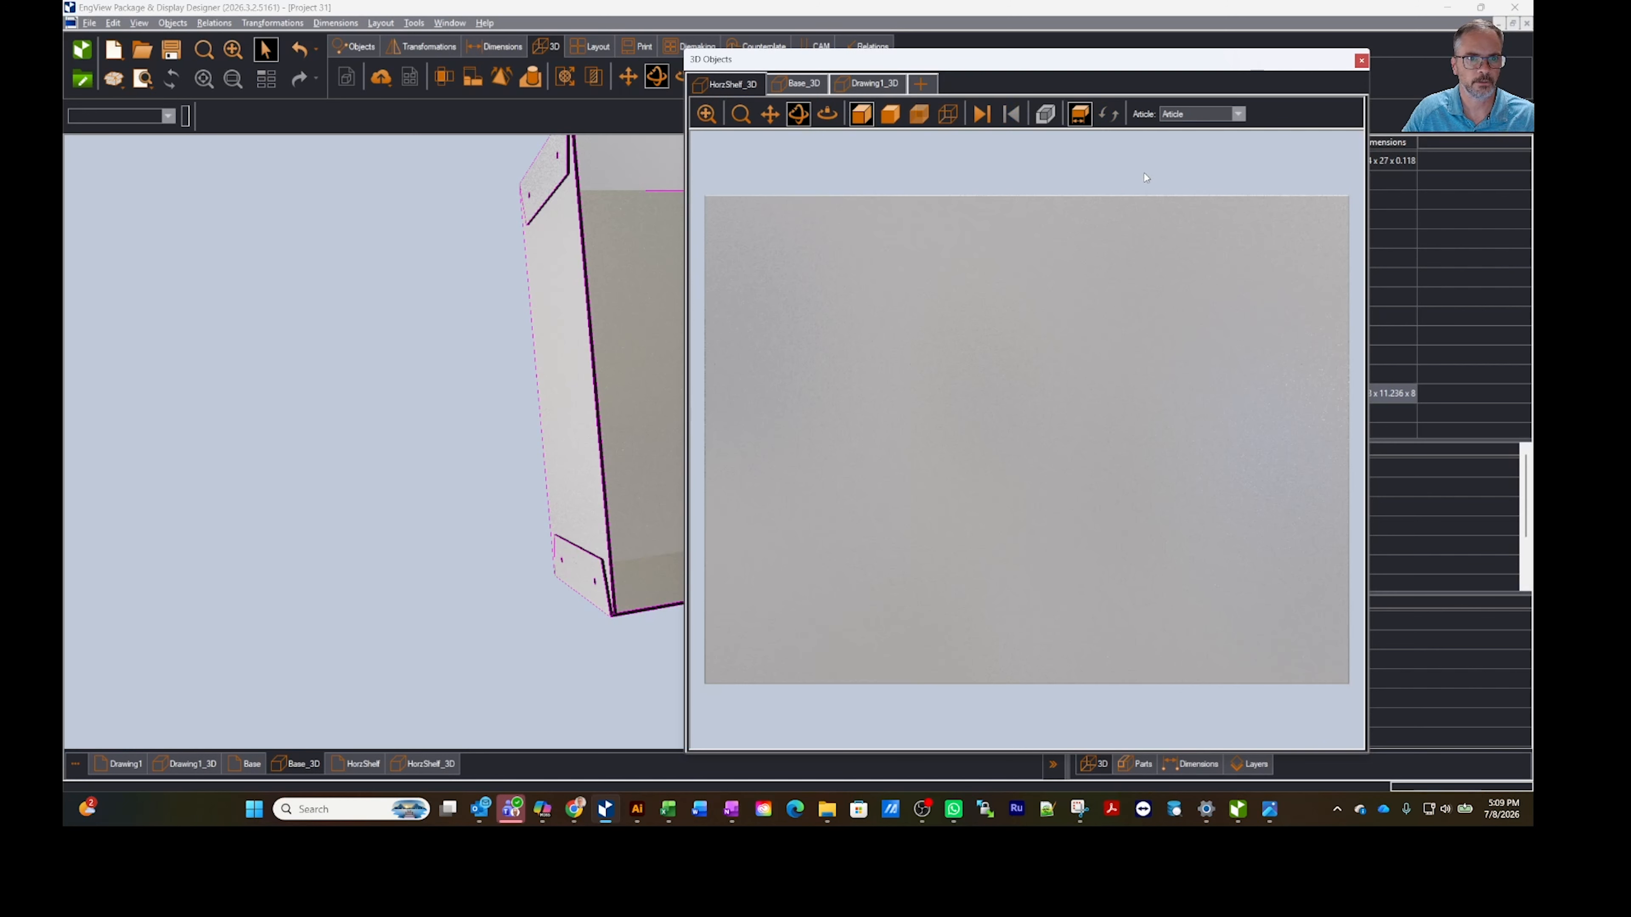
left_click_drag(1144, 174, 1015, 270)
left_click_drag(974, 69, 1202, 23)
left_click(1201, 480)
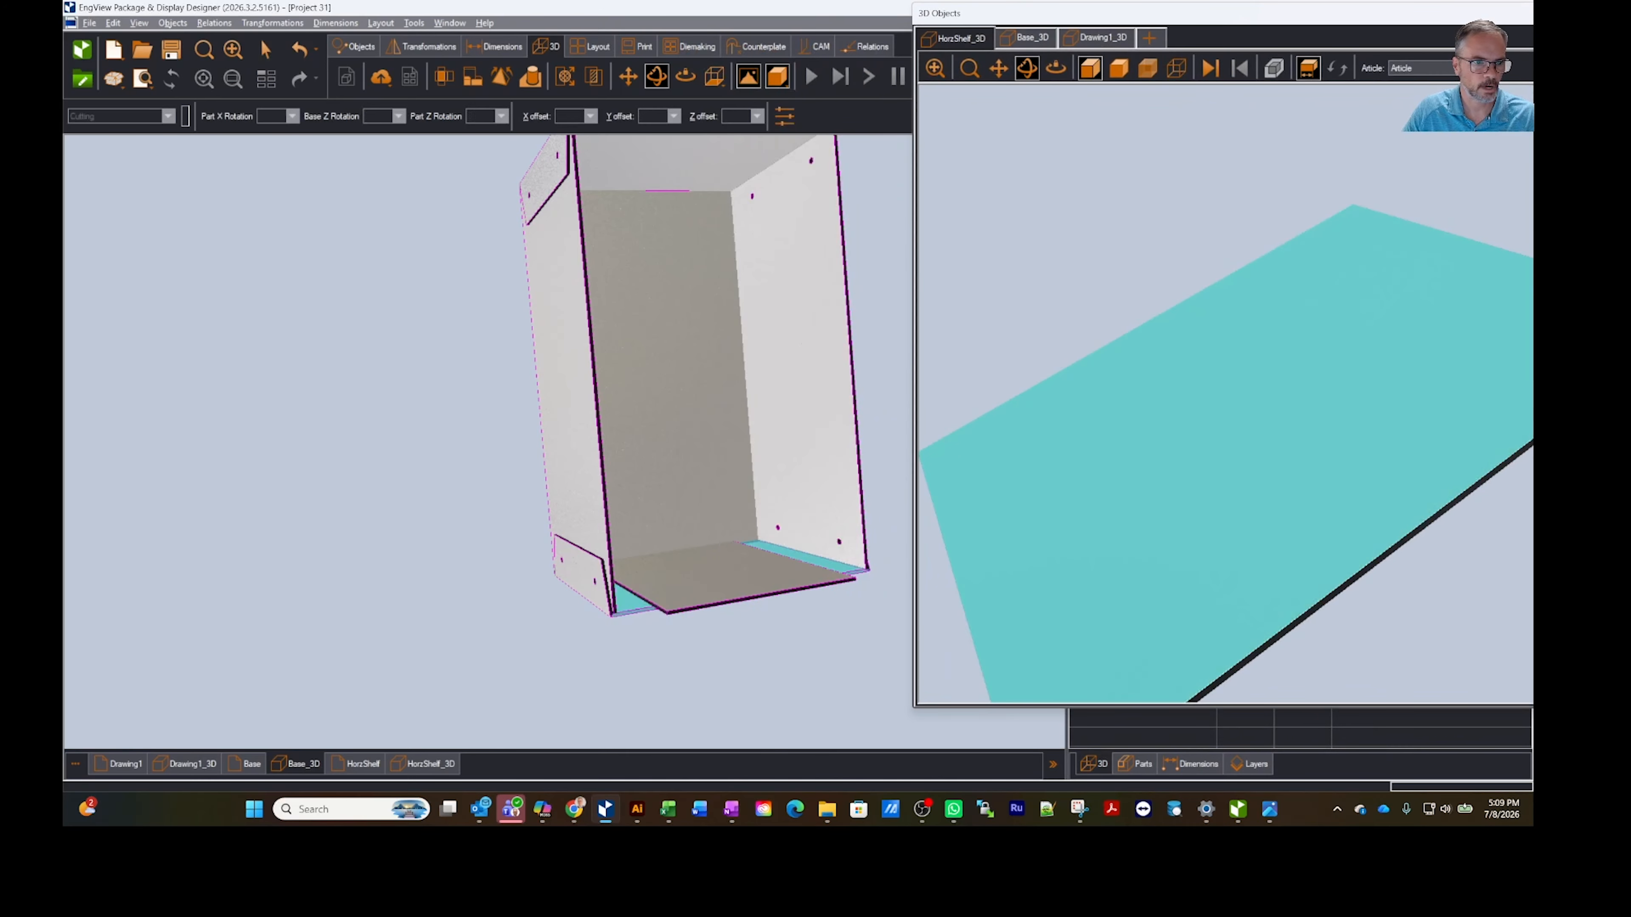
left_click(735, 569)
key("Escape")
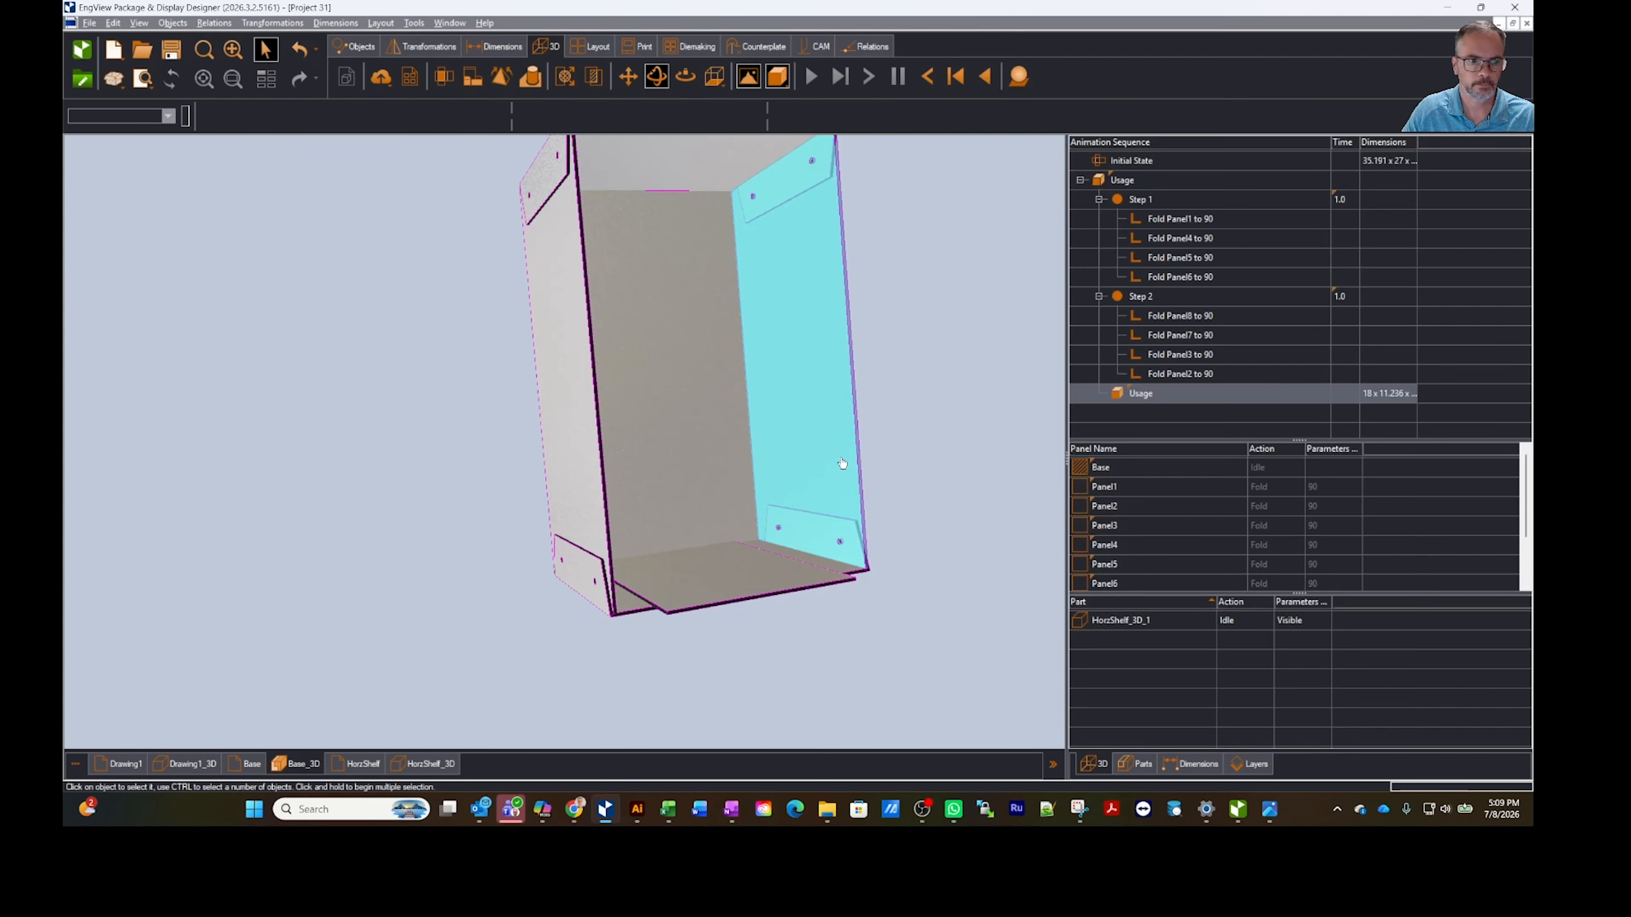
Step: Rotate the inserted shelf part 90° in the plane of the box's end panel
middle_click_drag(899, 478, 875, 513)
left_click(728, 566)
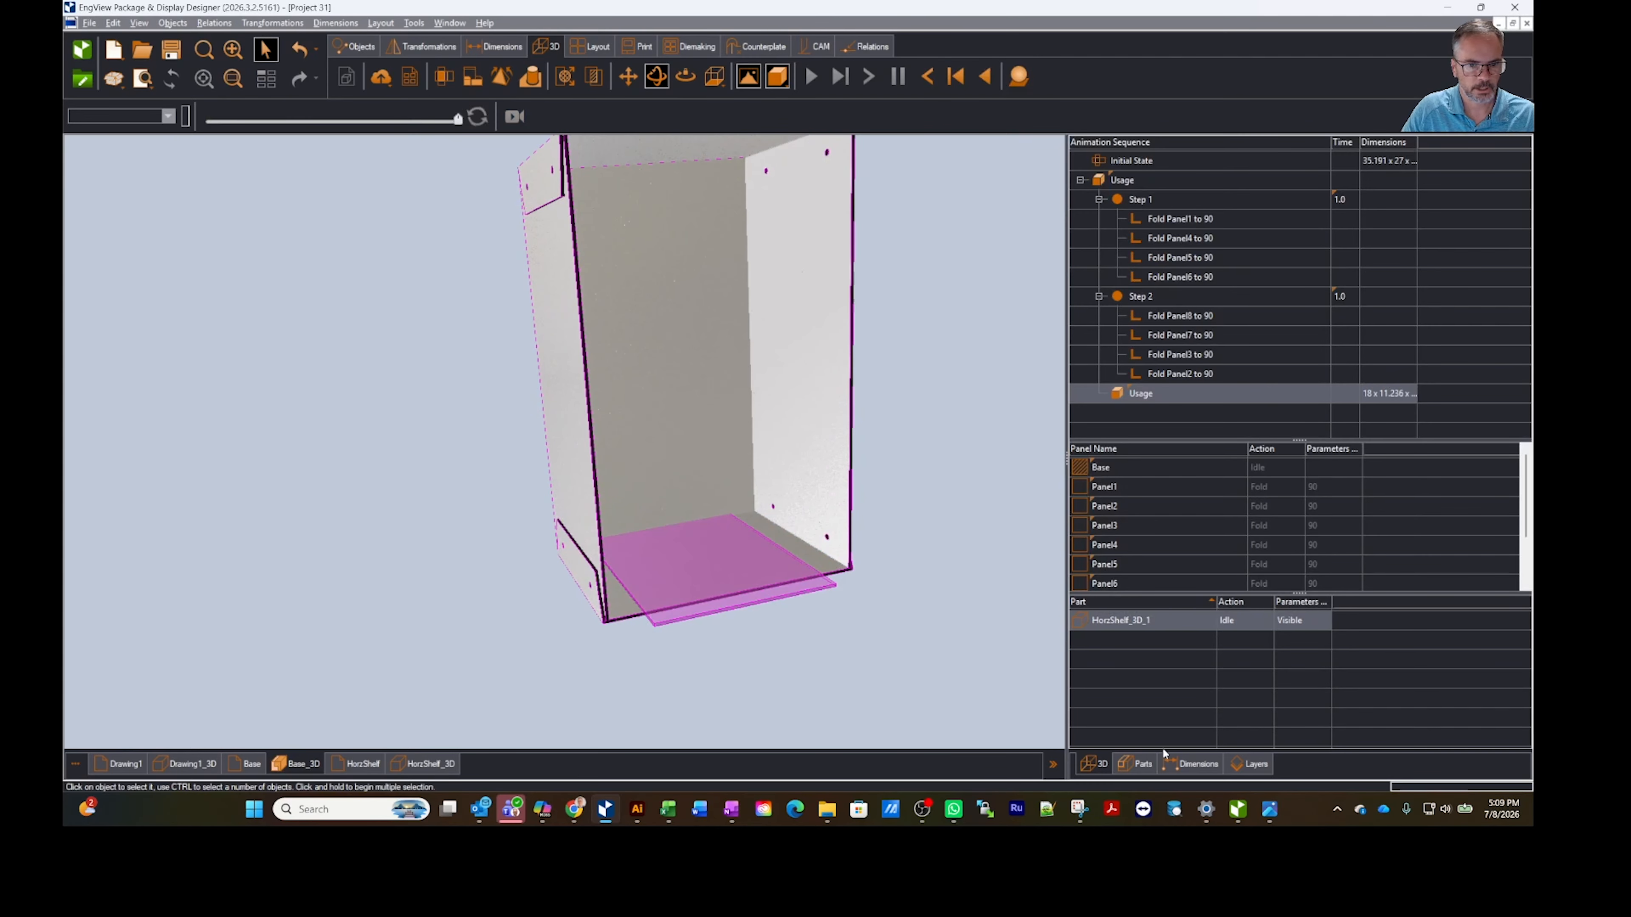
left_click(1138, 764)
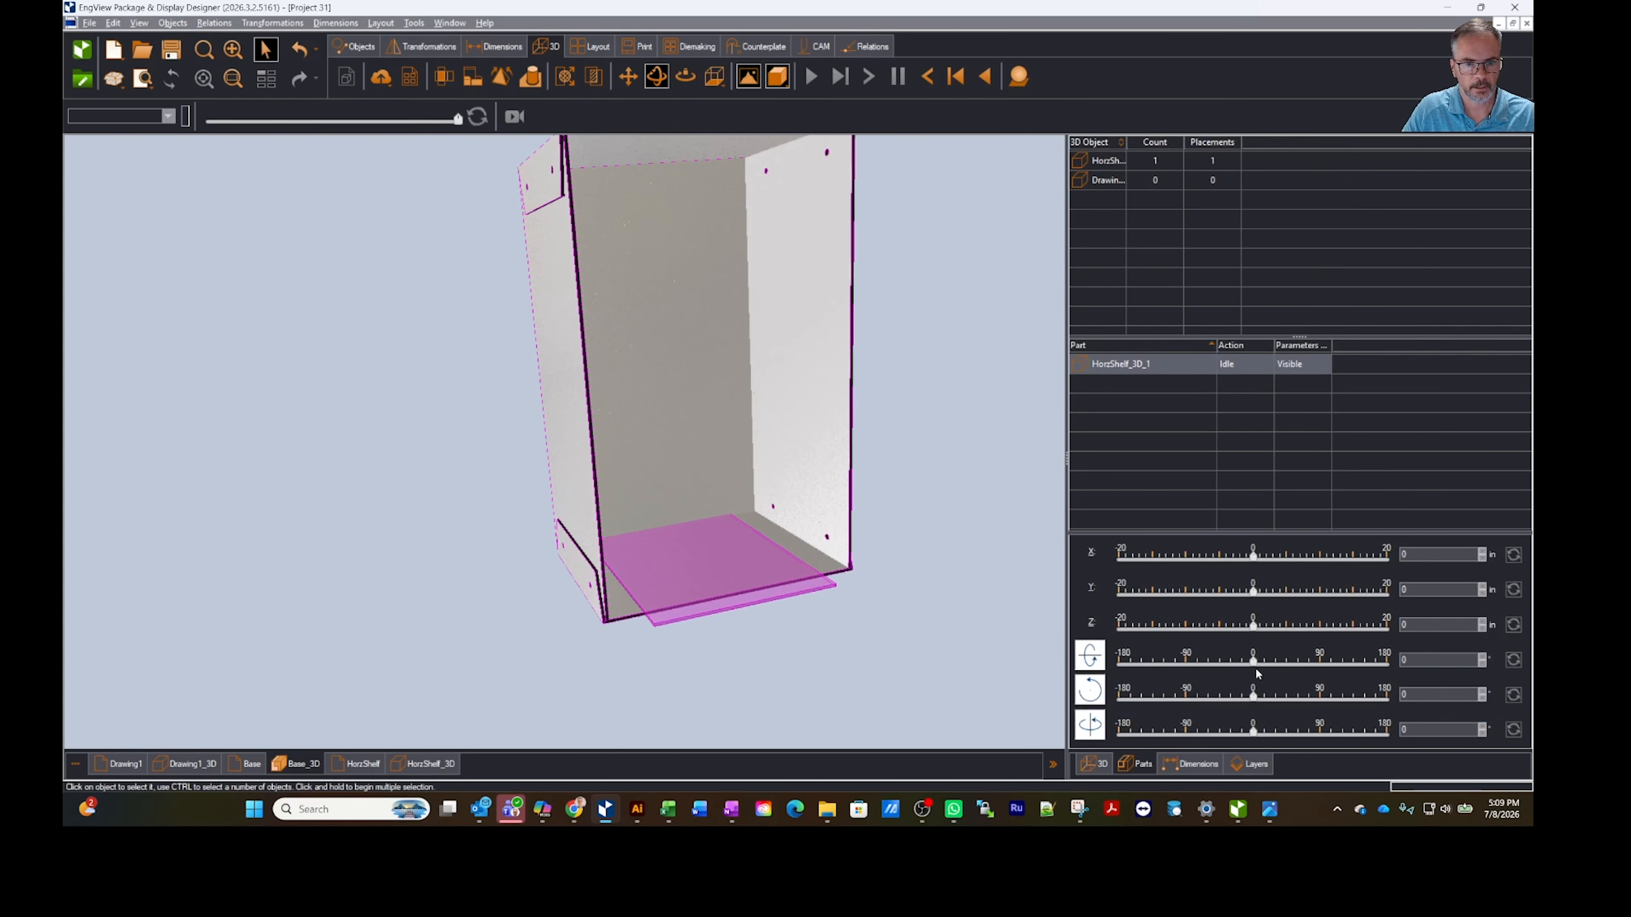
left_click_drag(1256, 700, 1320, 695)
middle_click_drag(1056, 622, 782, 586)
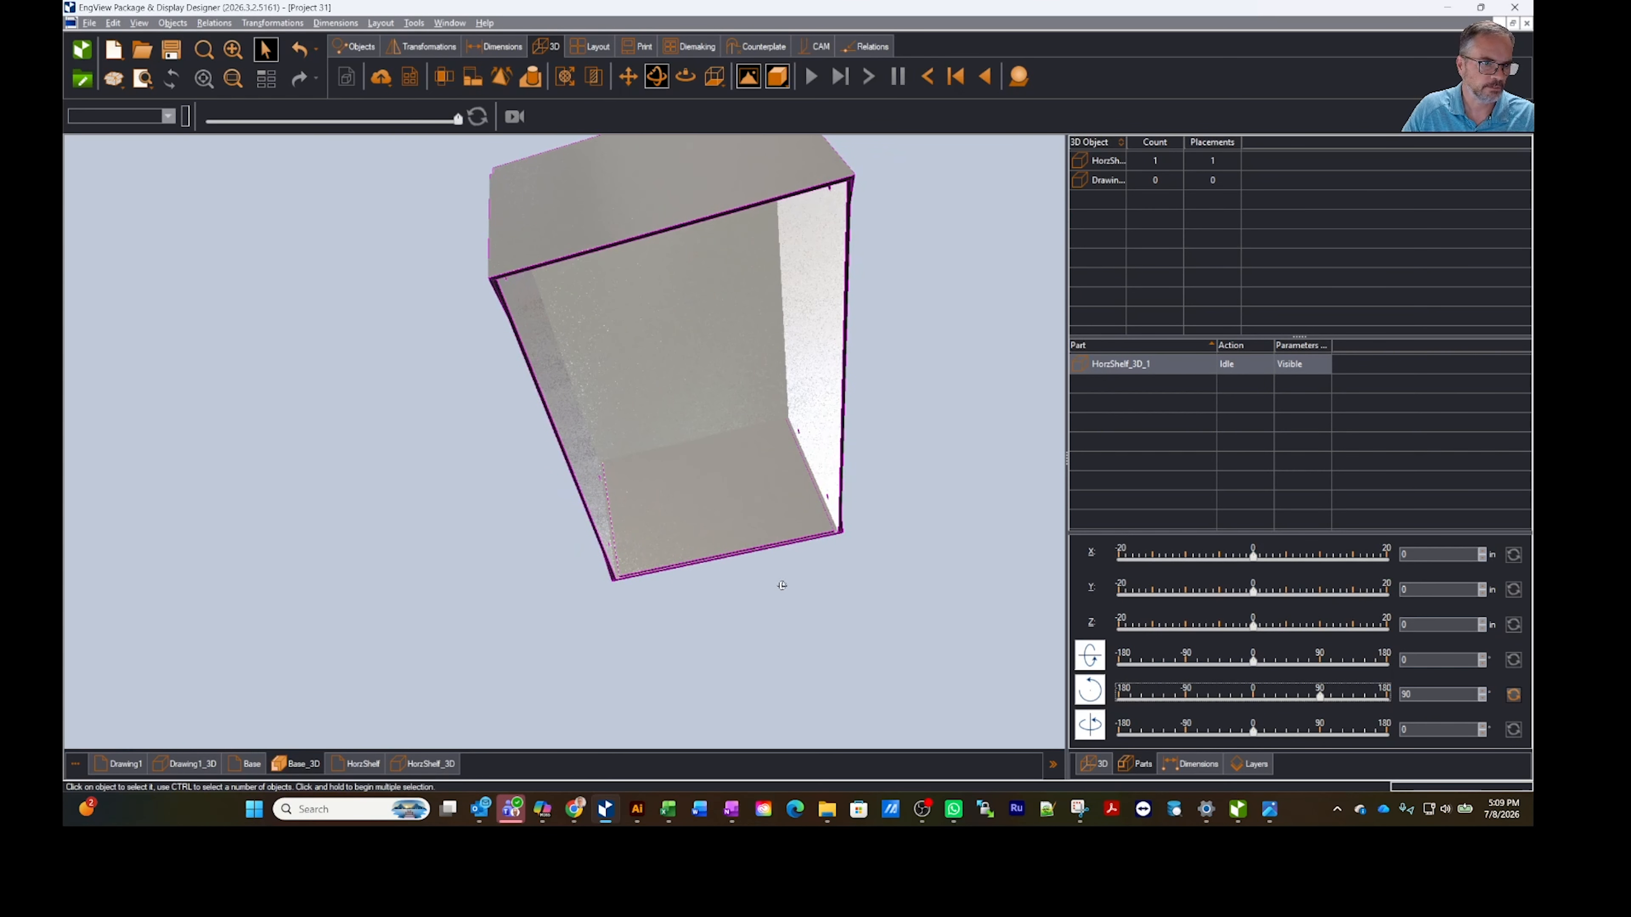
Step: Align the inserted shelf part with the middle-right alignment point of the base part and preview the box transparently
double_click(1116, 365)
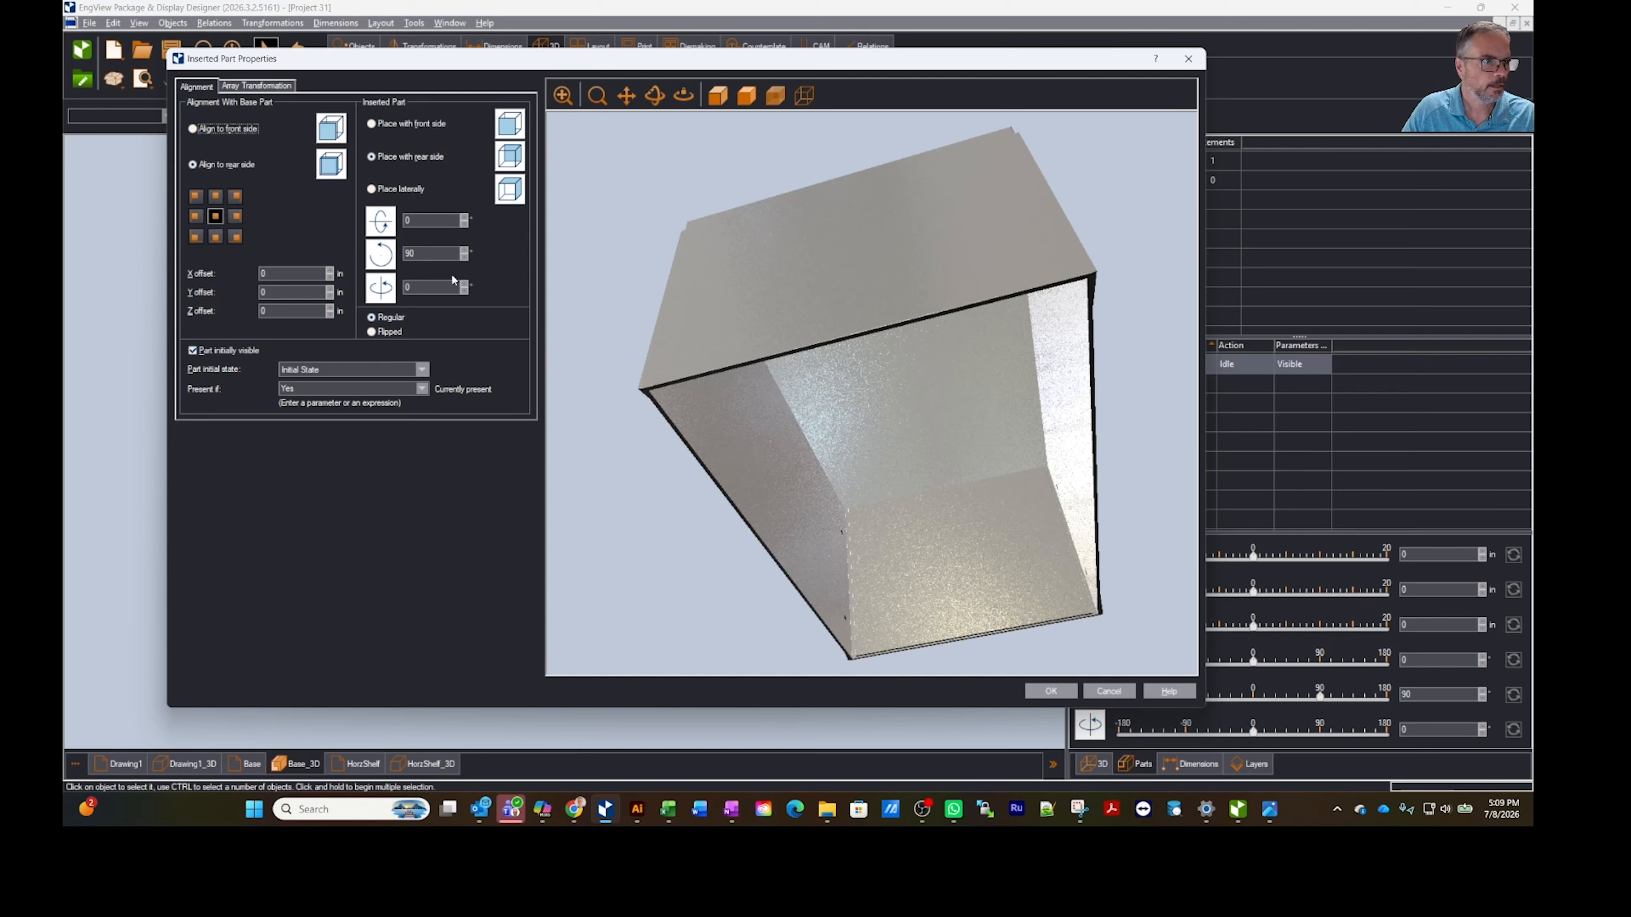
left_click(223, 243)
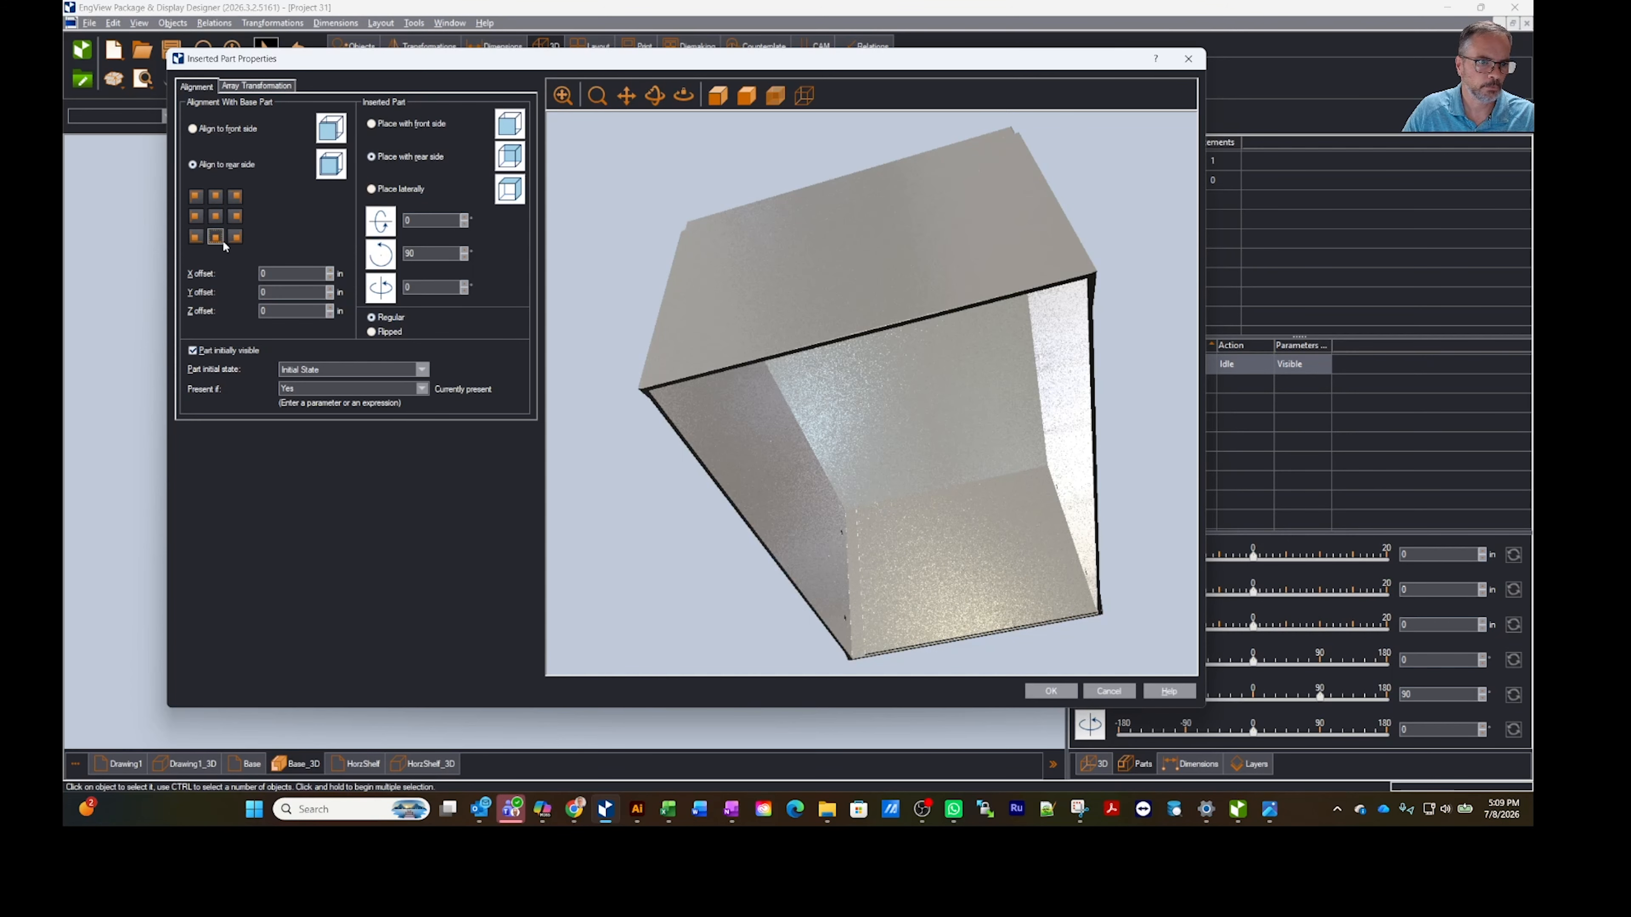
left_click(236, 217)
middle_click_drag(946, 571, 972, 540)
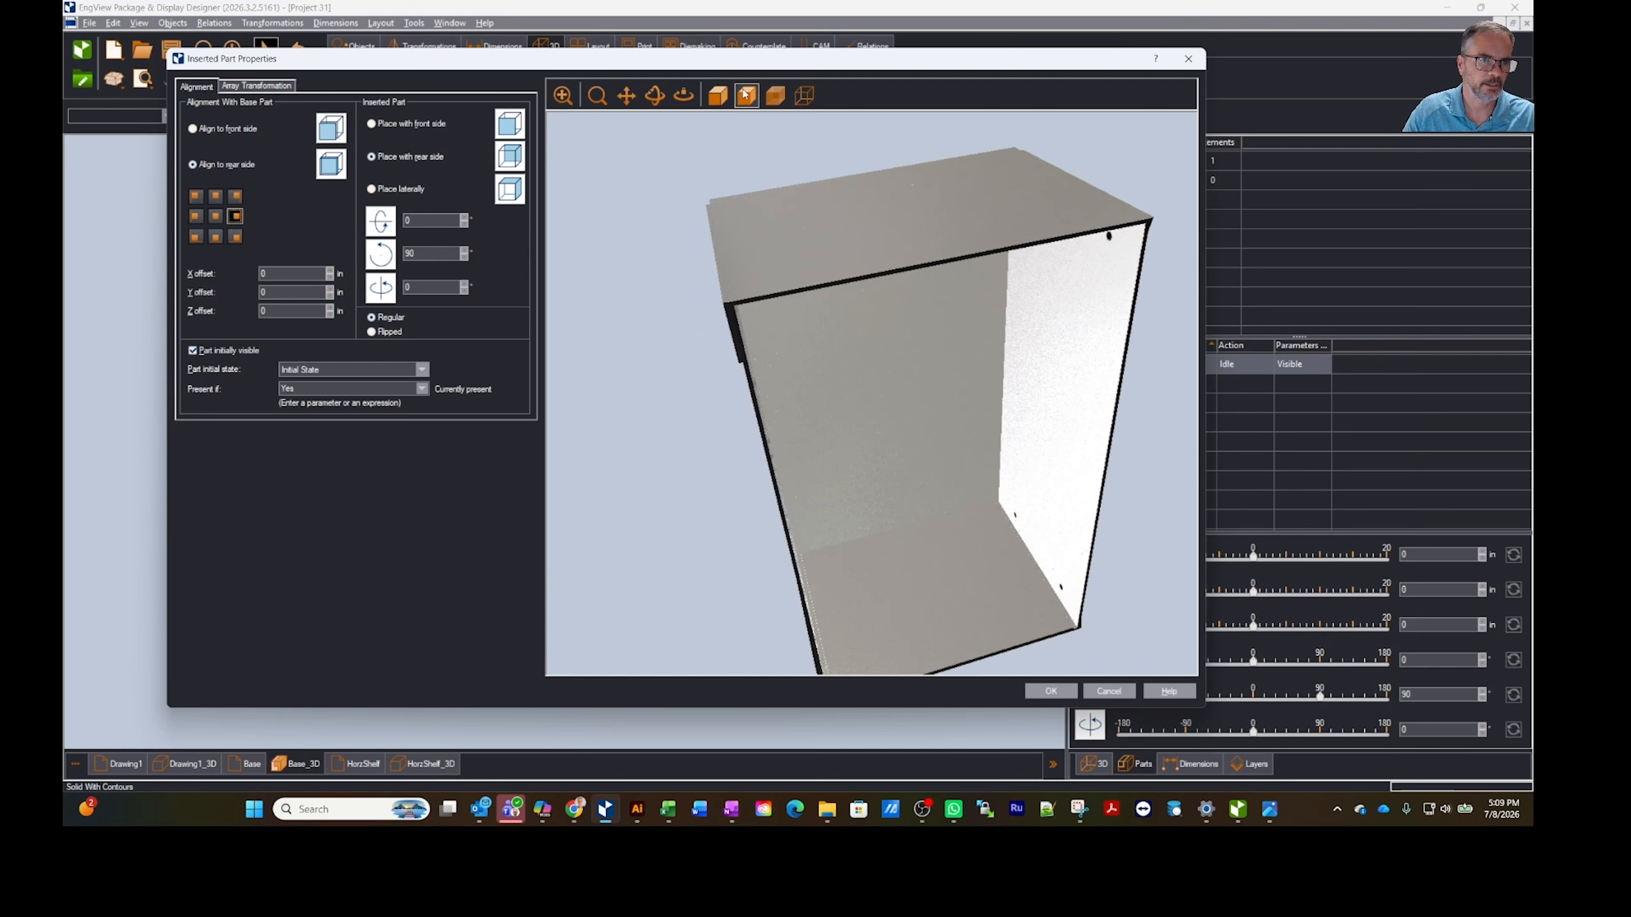
left_click(774, 97)
mouse_move(969, 437)
middle_mouse_down()
mouse_move(988, 295)
mouse_move(950, 281)
mouse_move(966, 406)
middle_mouse_up()
left_click(1050, 691)
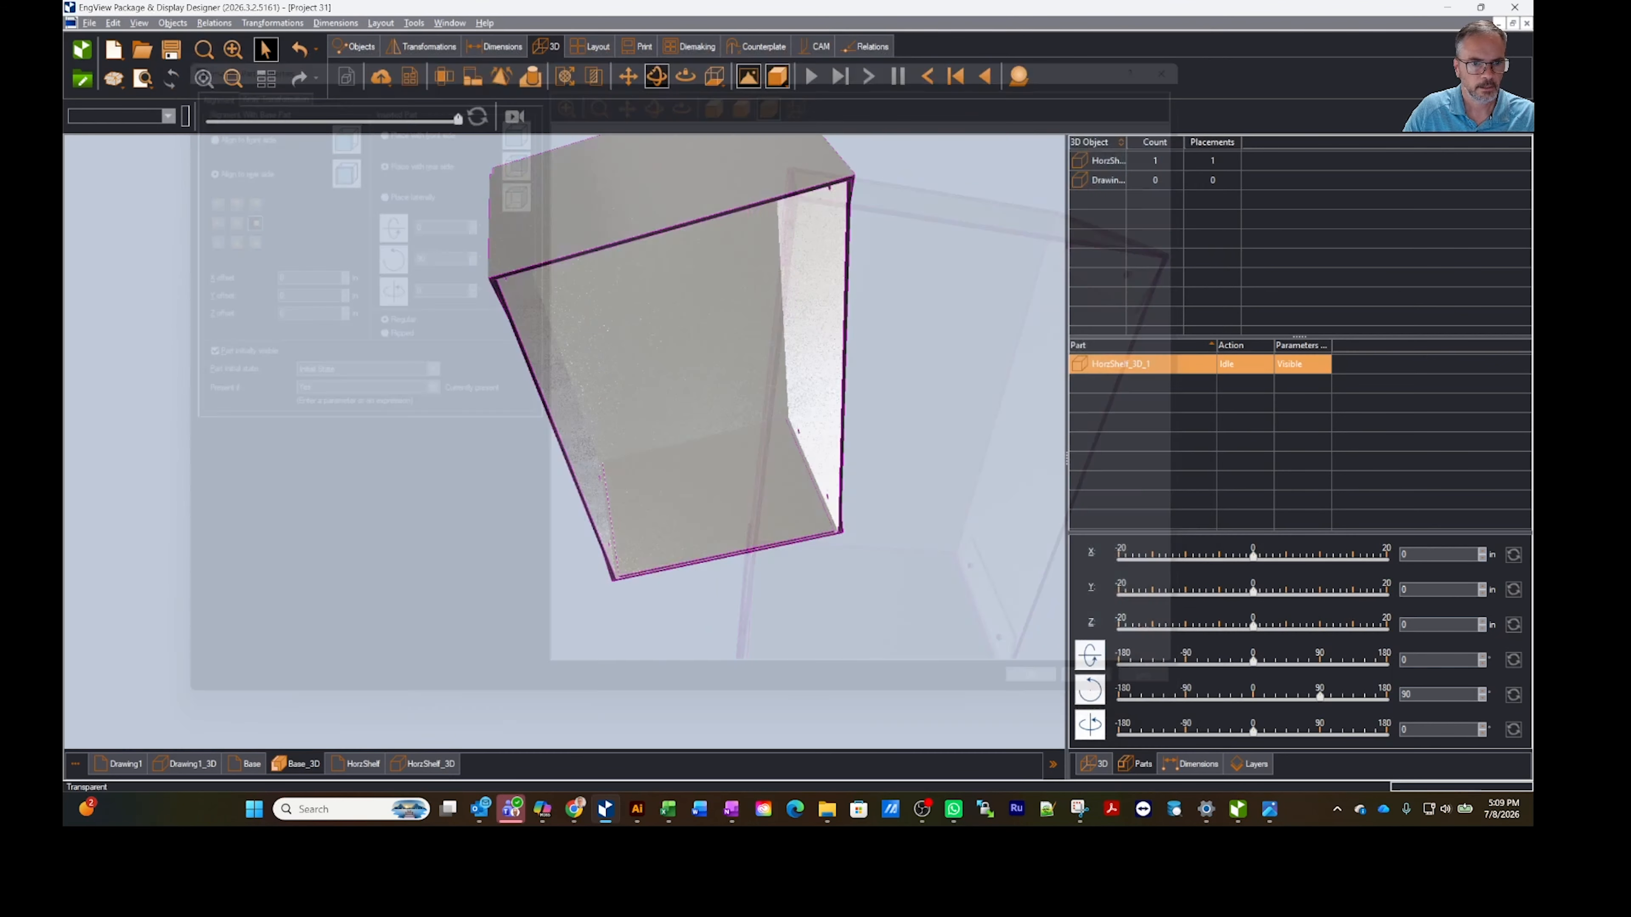
Step: Offset the inserted shelf 3 in along the Z axis, away from the box's lower end panel
middle_click_drag(834, 488, 872, 403)
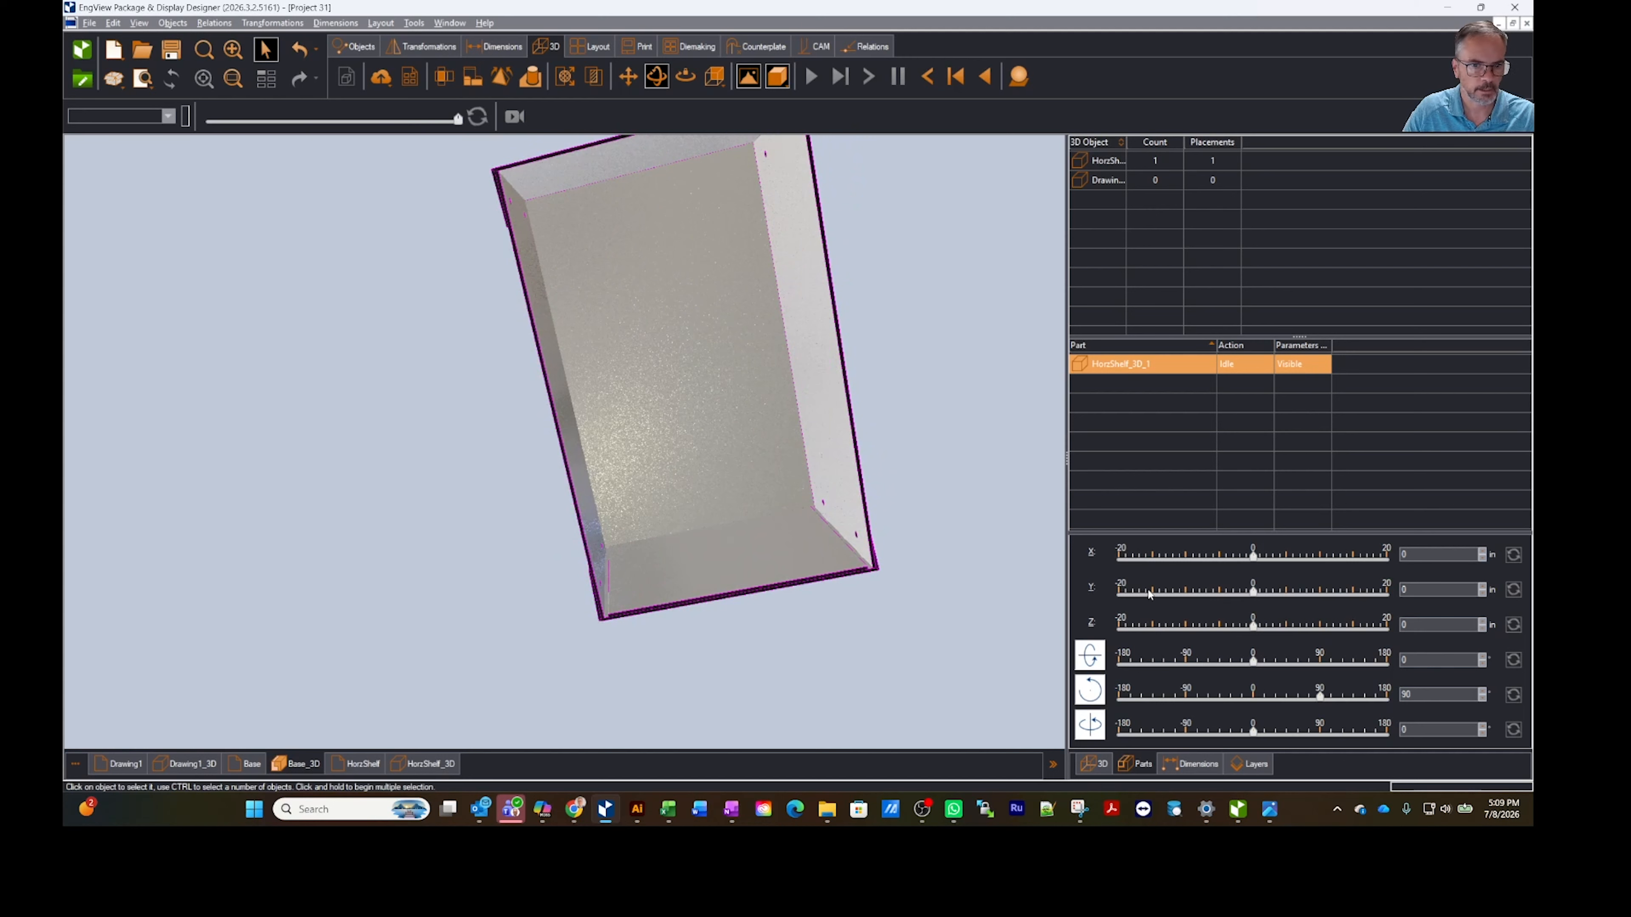
left_click(816, 538)
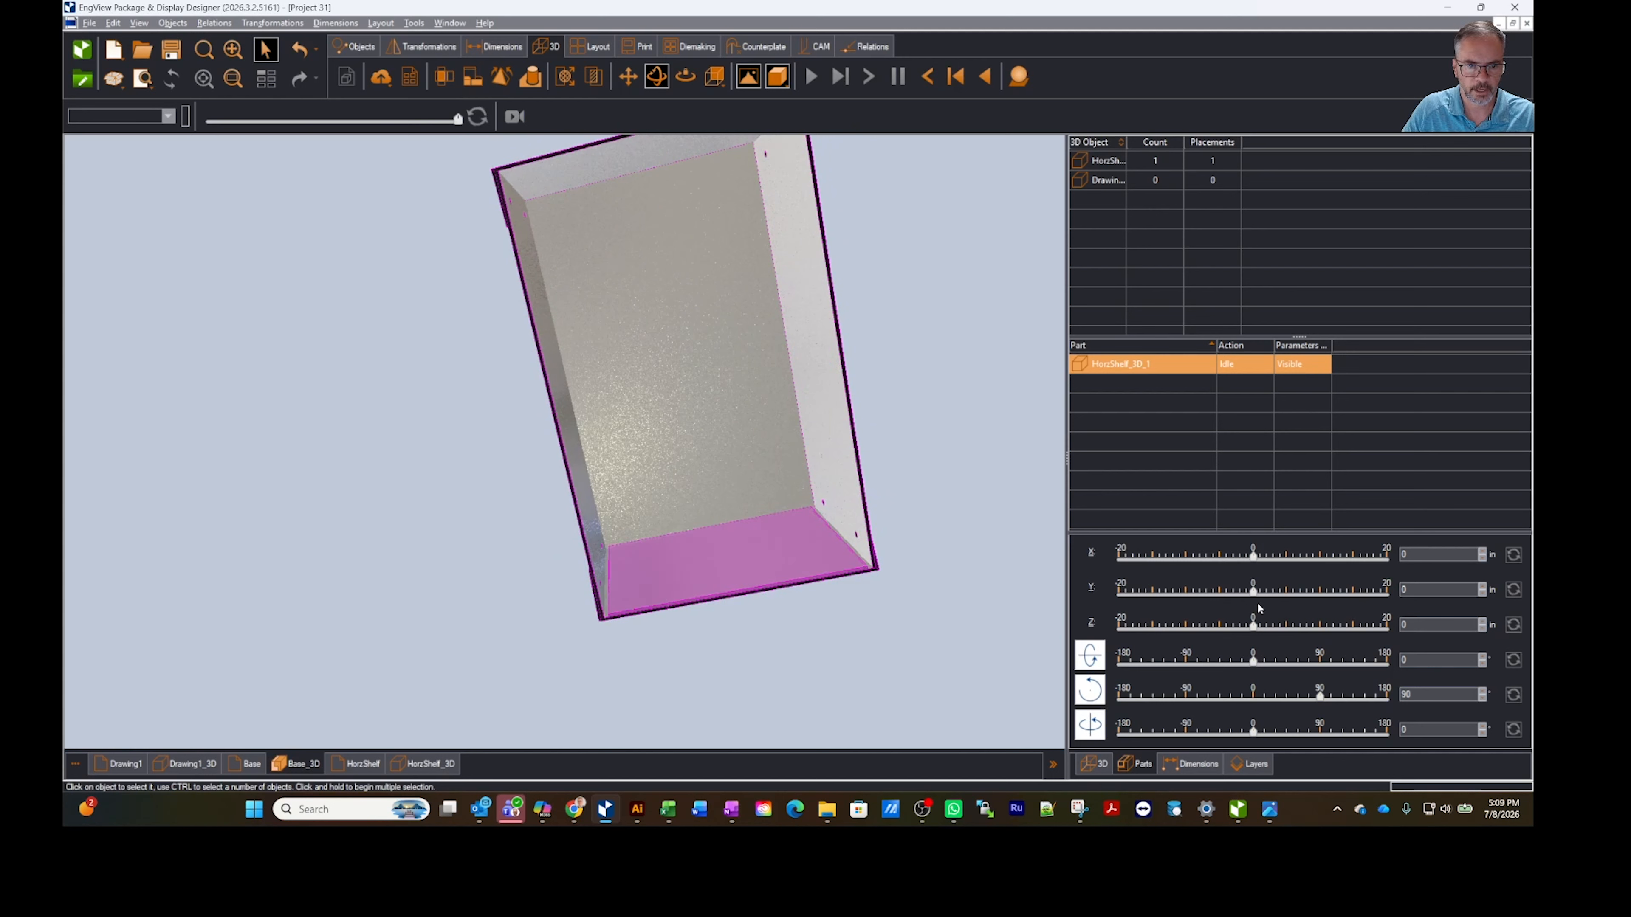
left_click_drag(1256, 593, 1383, 629)
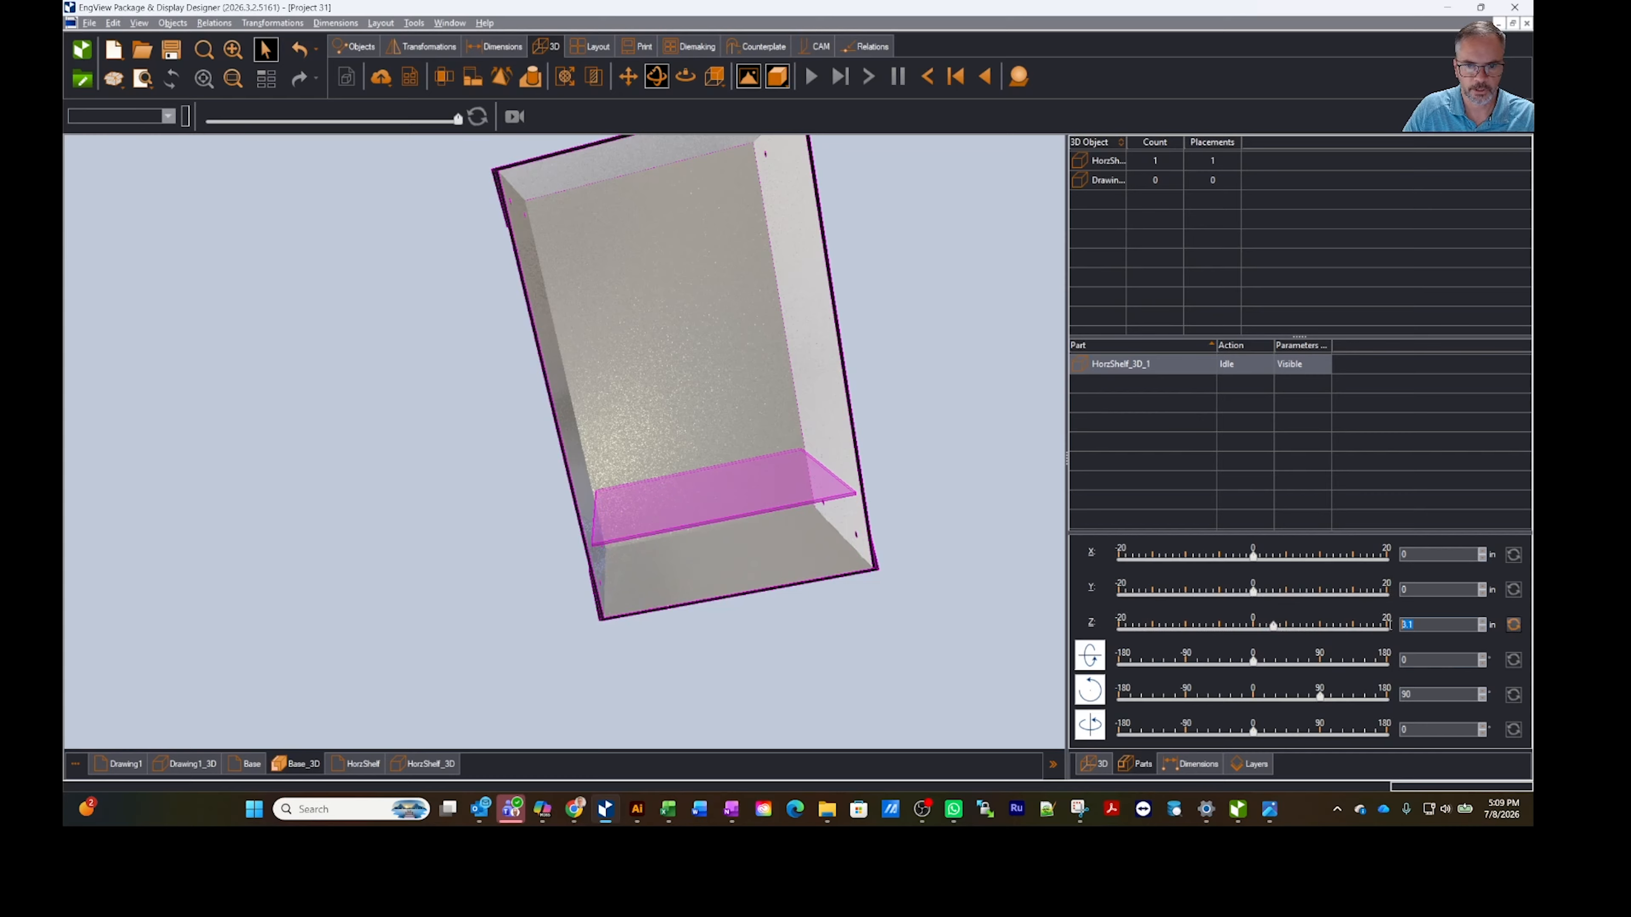
type("3")
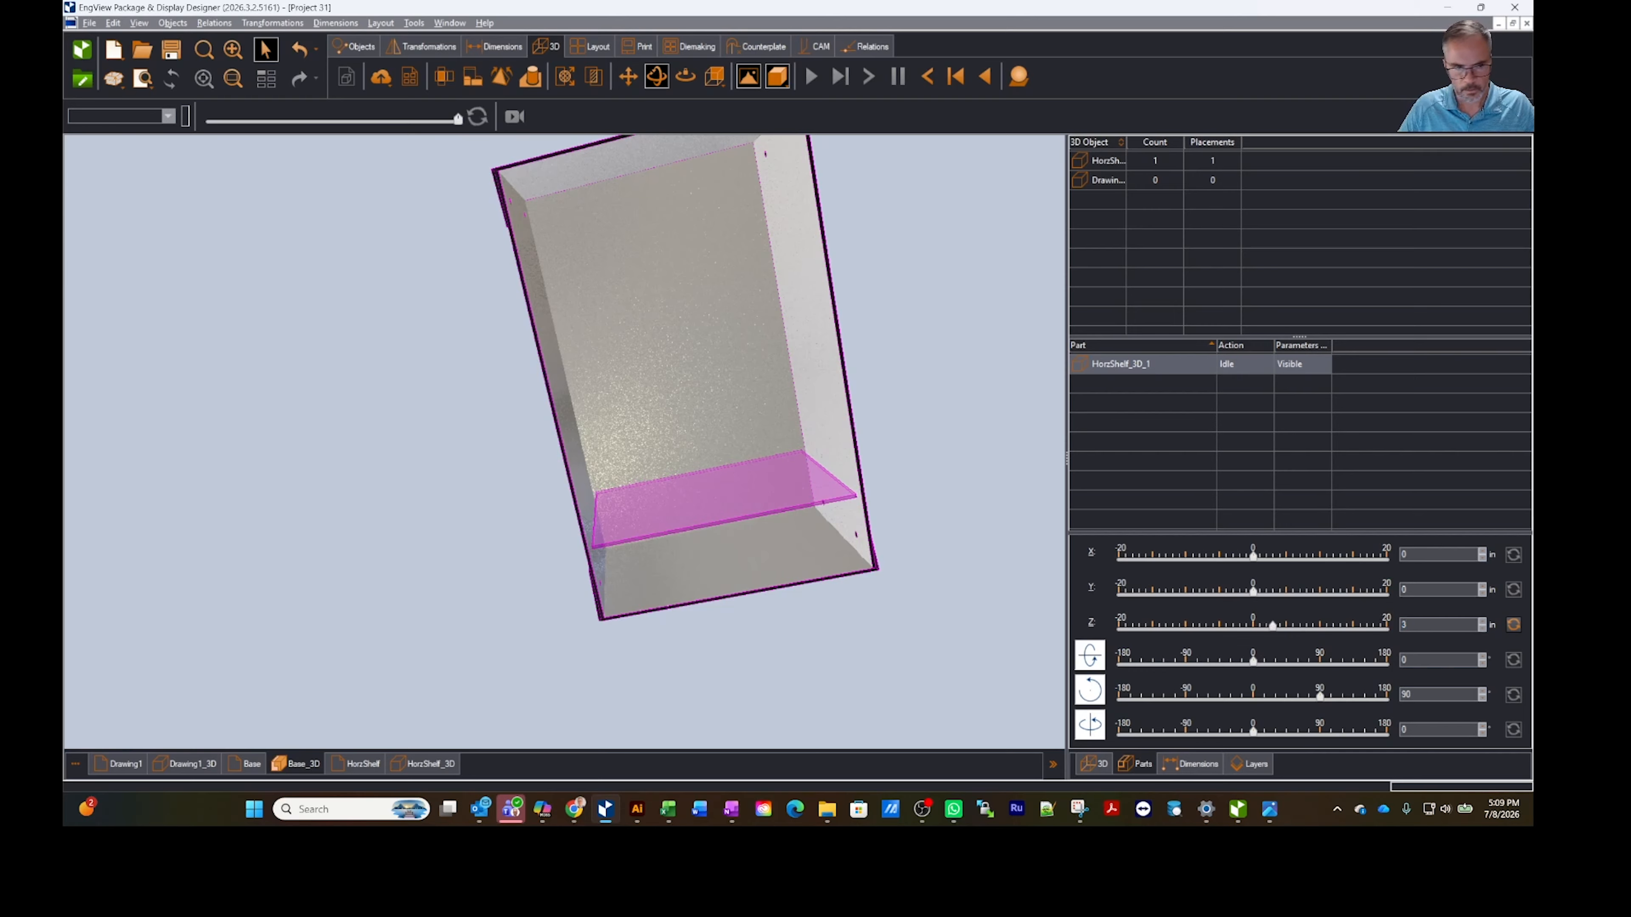
middle_click_drag(945, 455, 883, 485)
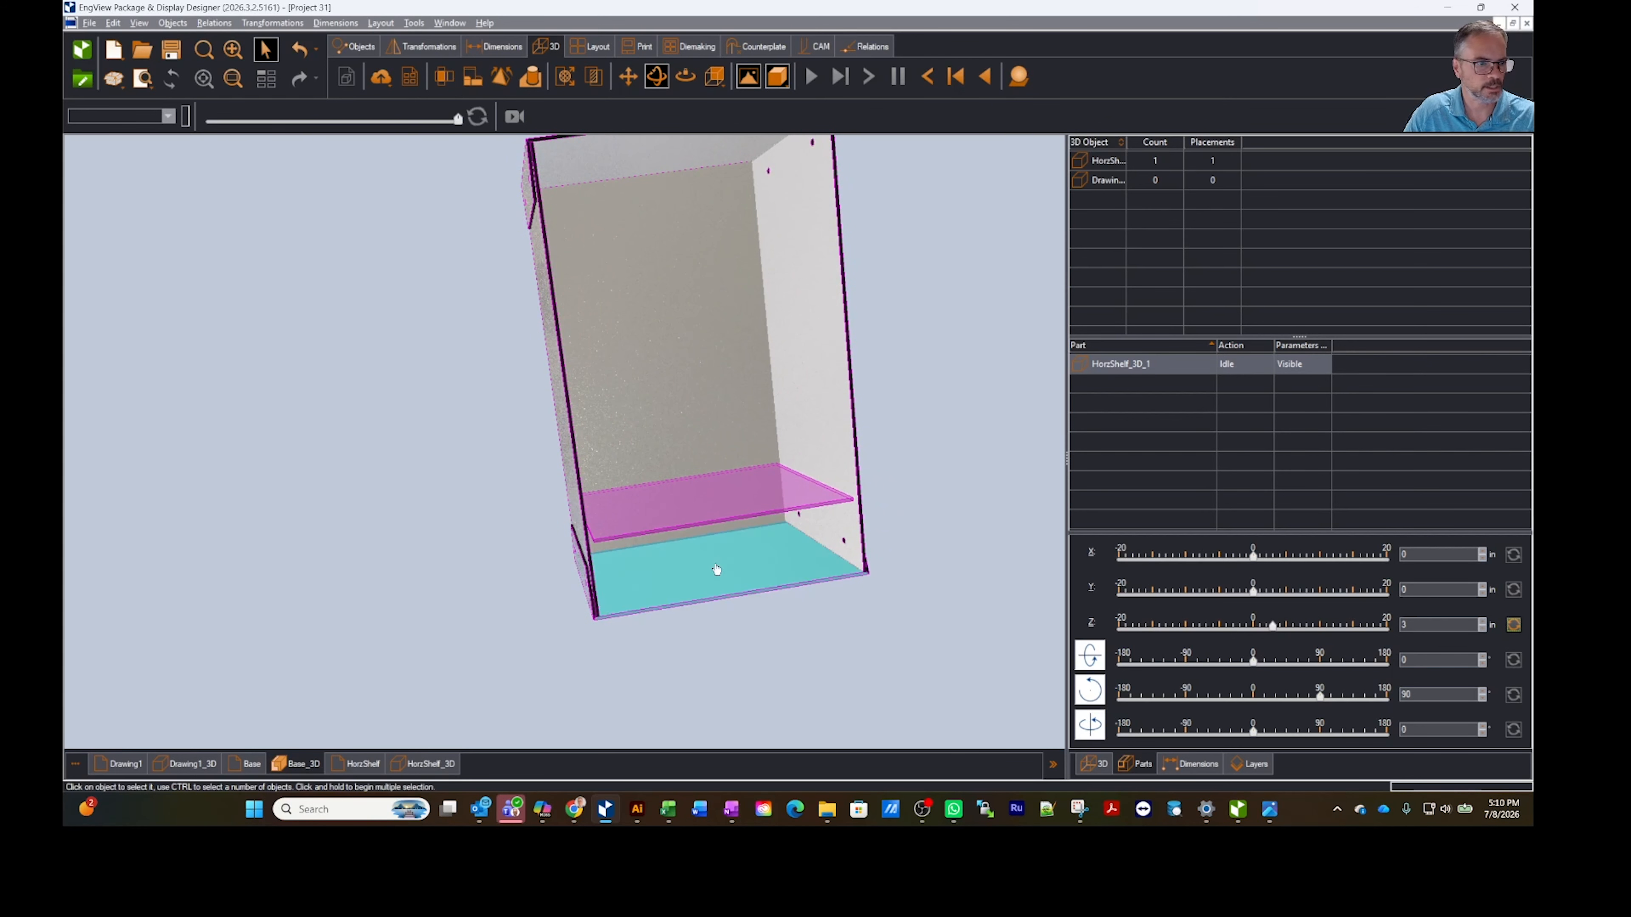
Step: Create a global parameter NumbHorzSlelf with the expression 3 in the Base drawing
left_click(245, 764)
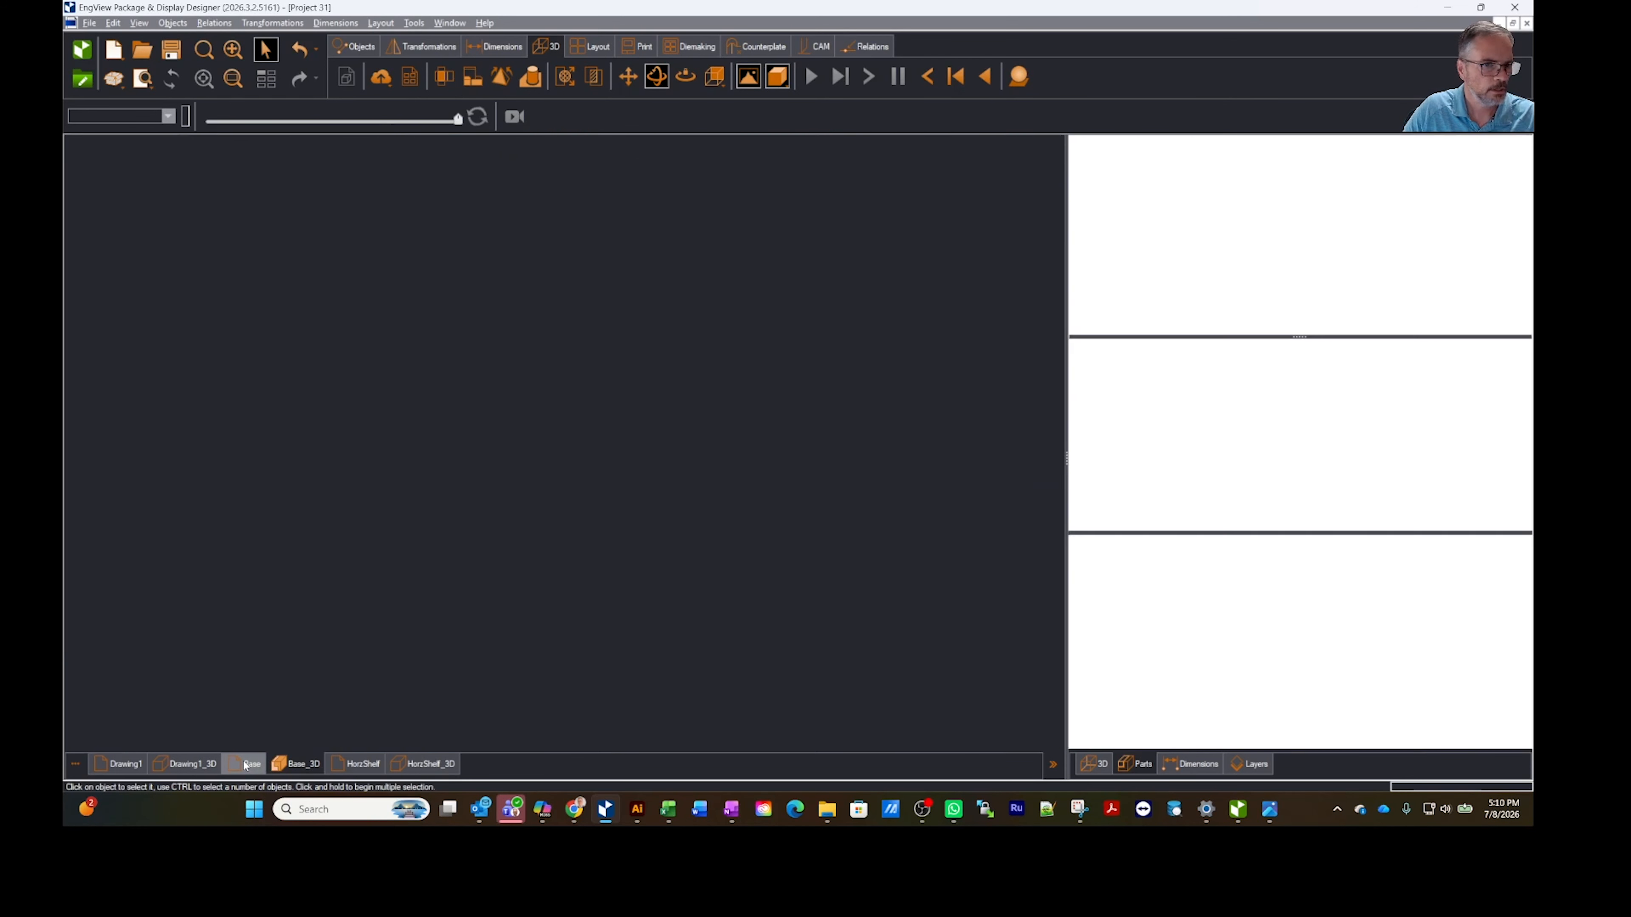
right_click(1131, 510)
left_click(1151, 522)
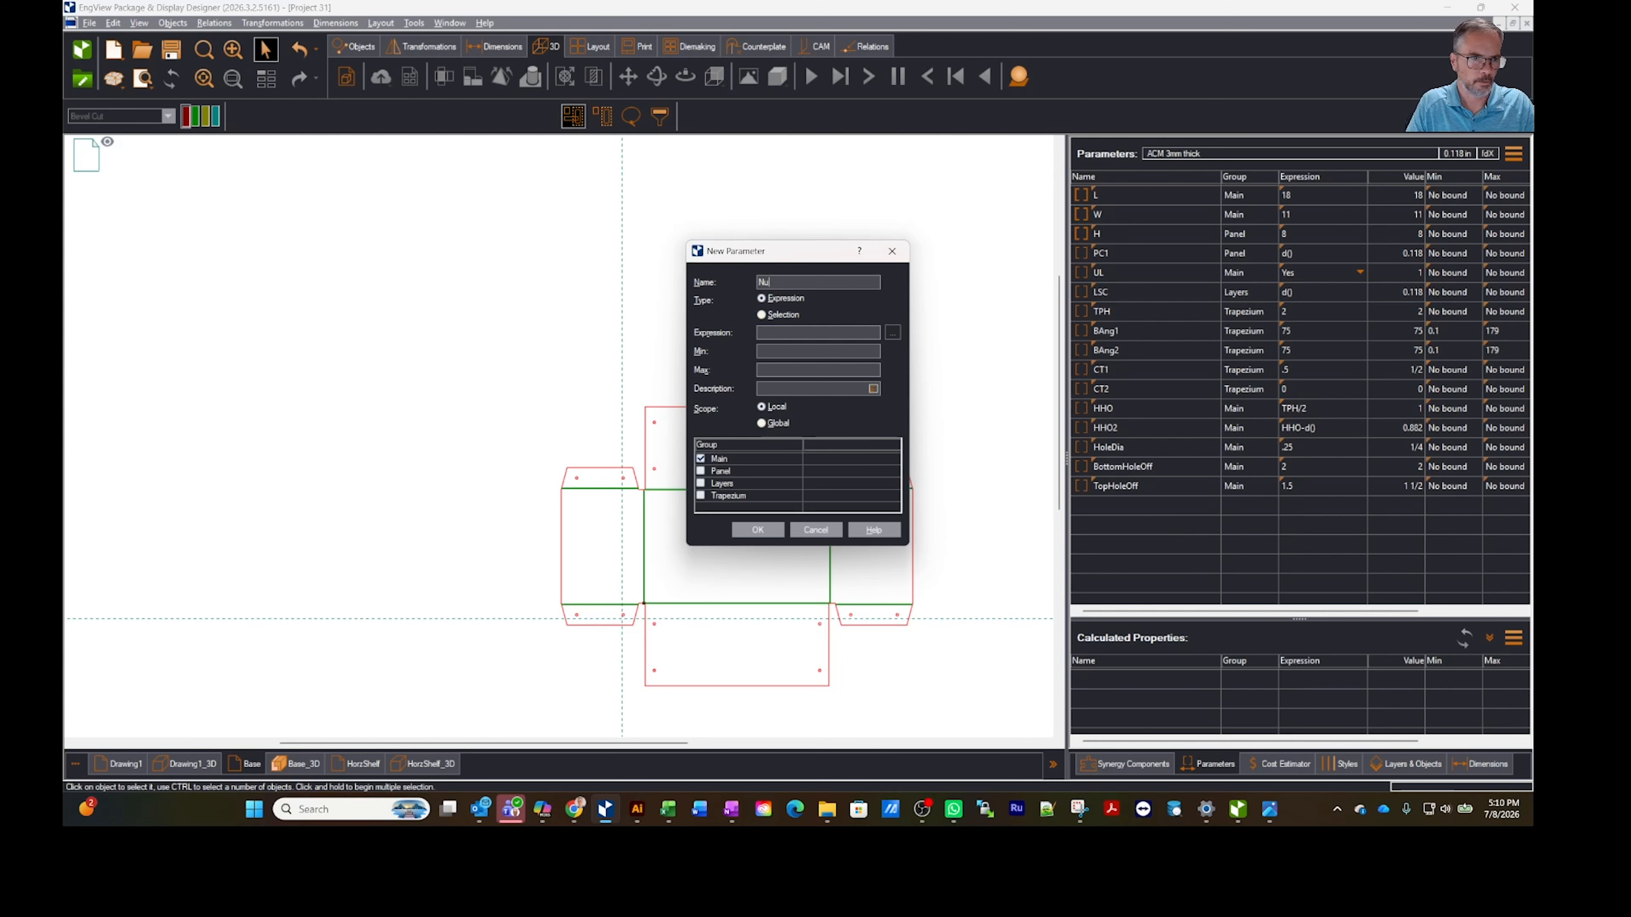
key("BackSpace")
key("BackSpace")
key("BackSpace")
type("umbHorzSlef")
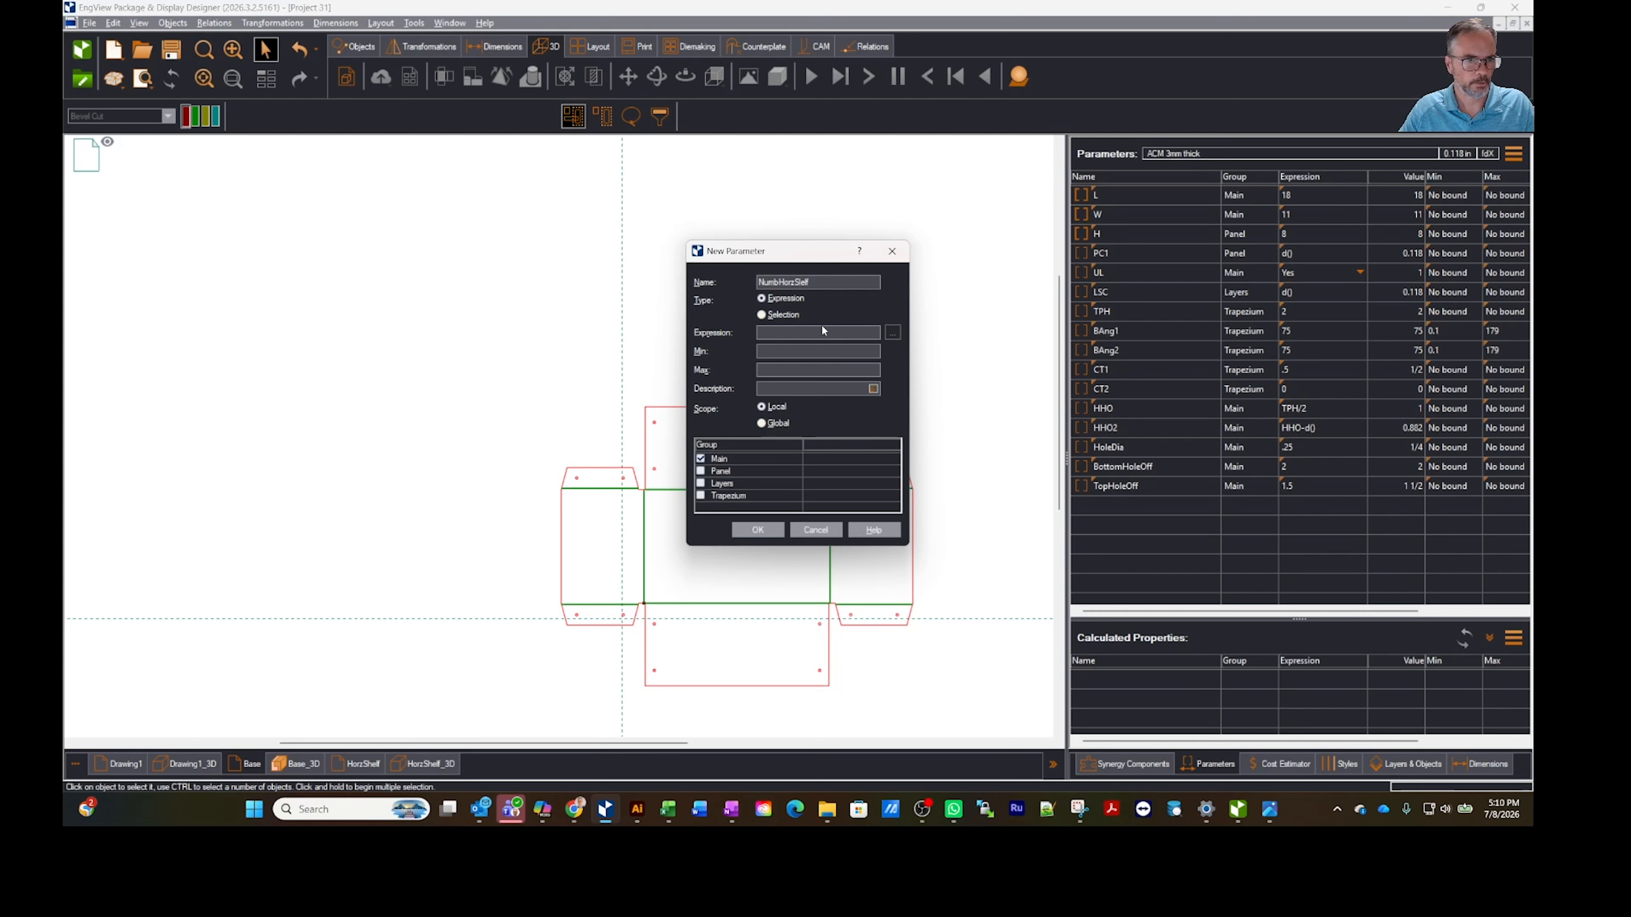
left_click(784, 423)
left_click(775, 530)
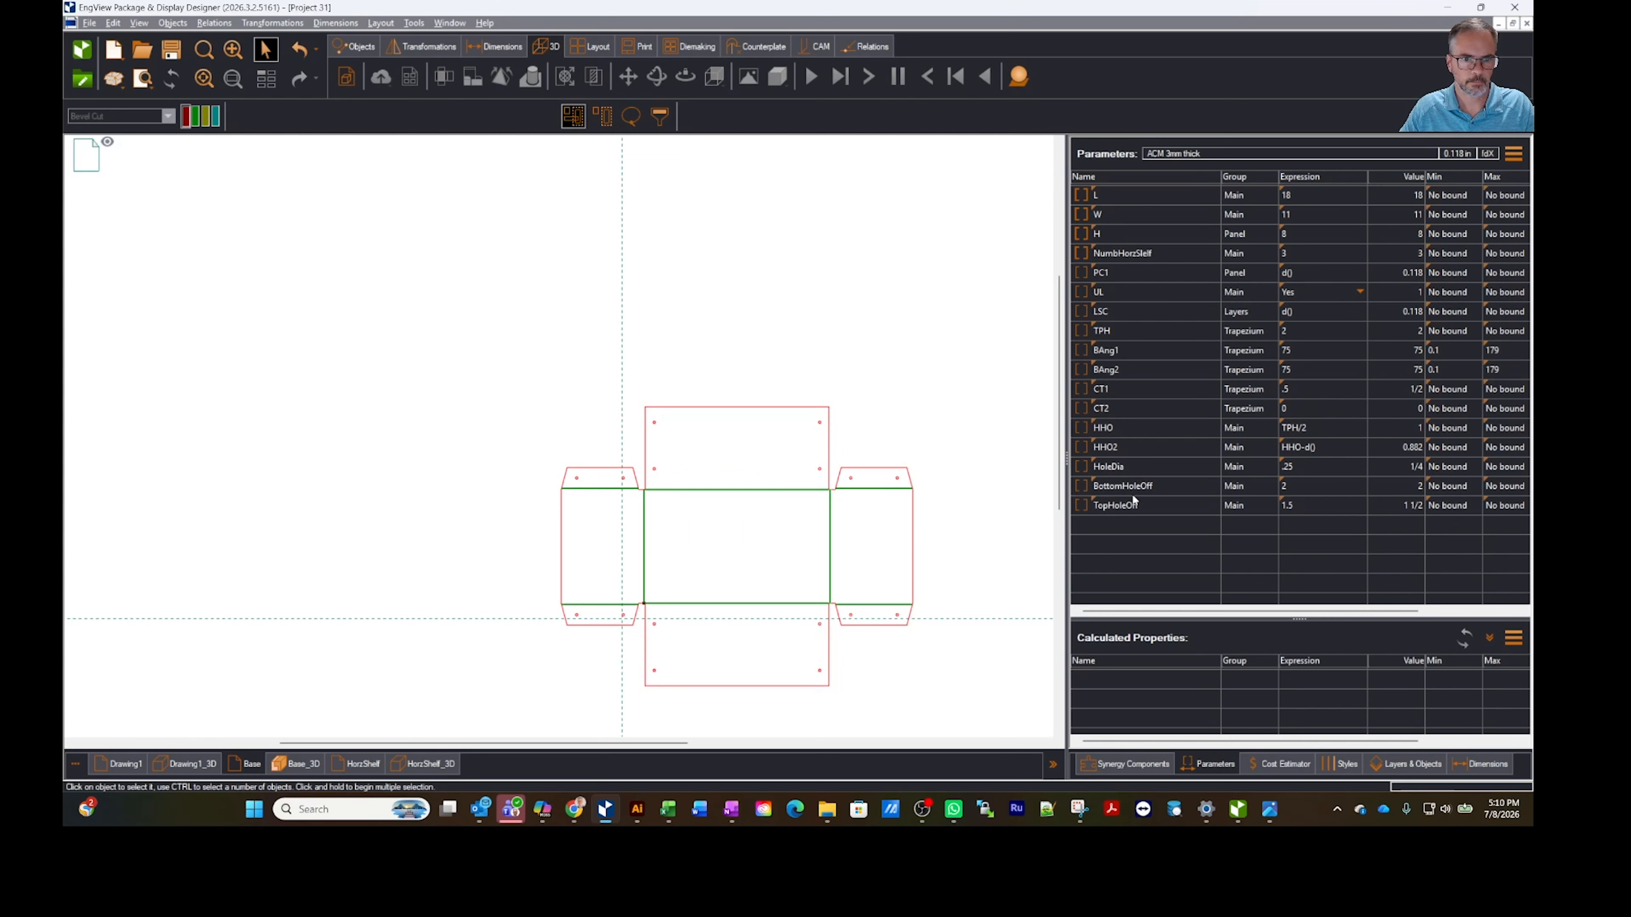
left_click(1165, 504)
left_click(1139, 238)
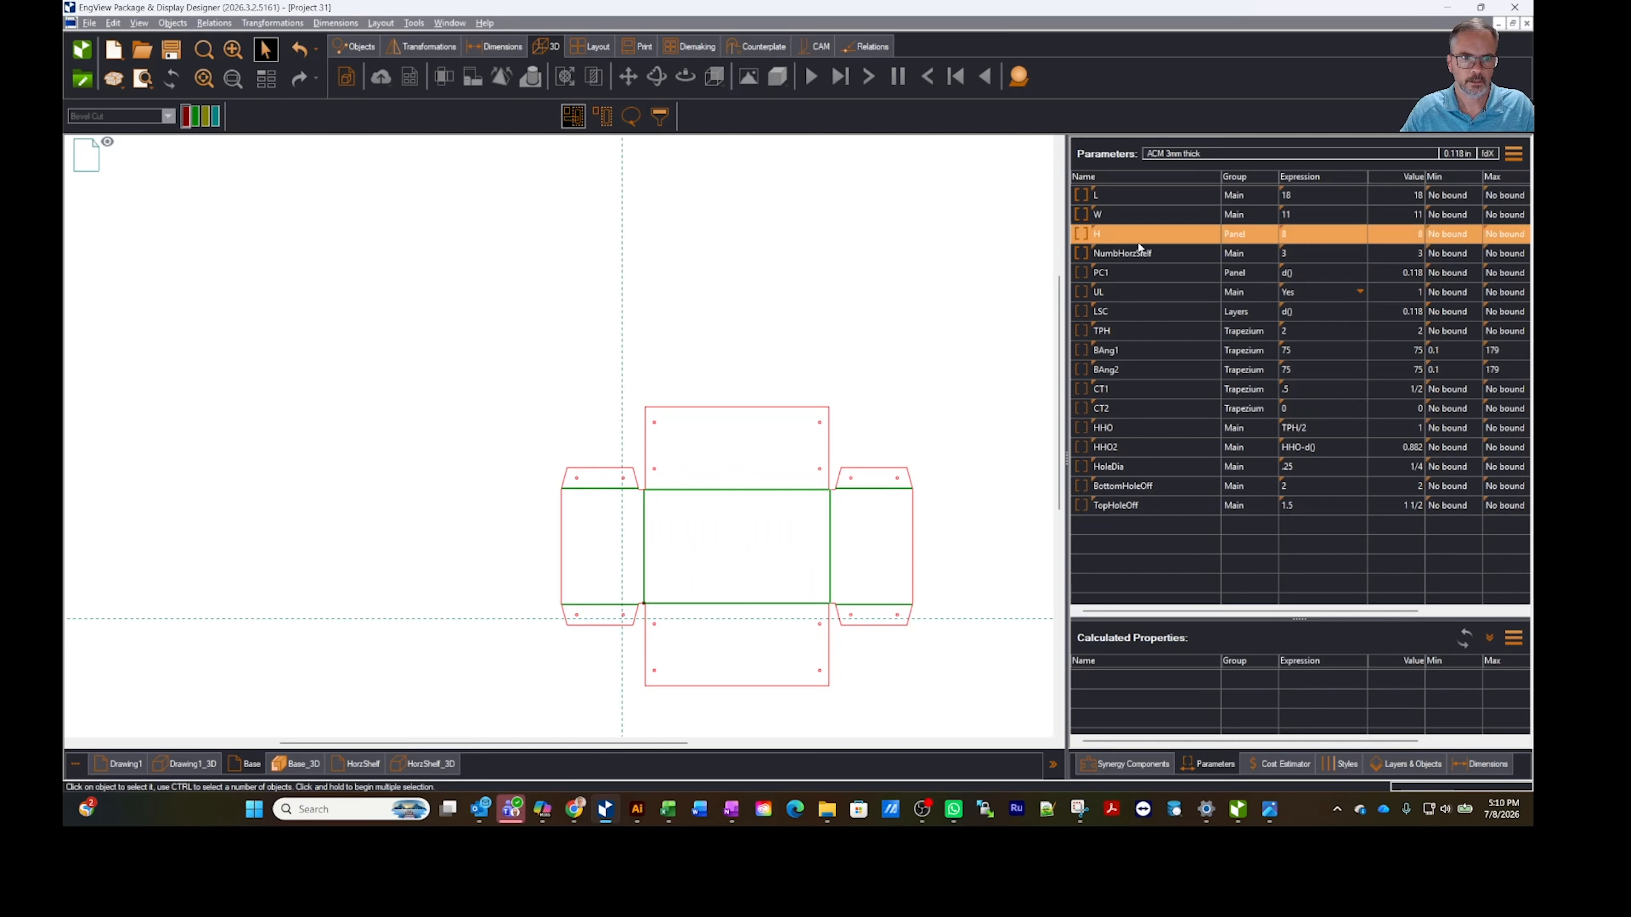
left_click(1162, 253)
Step: Array the inserted shelf in Base_3D along the Z axis as six parts spaced 1 1/2 in
left_click(284, 765)
double_click(1147, 362)
left_click(280, 89)
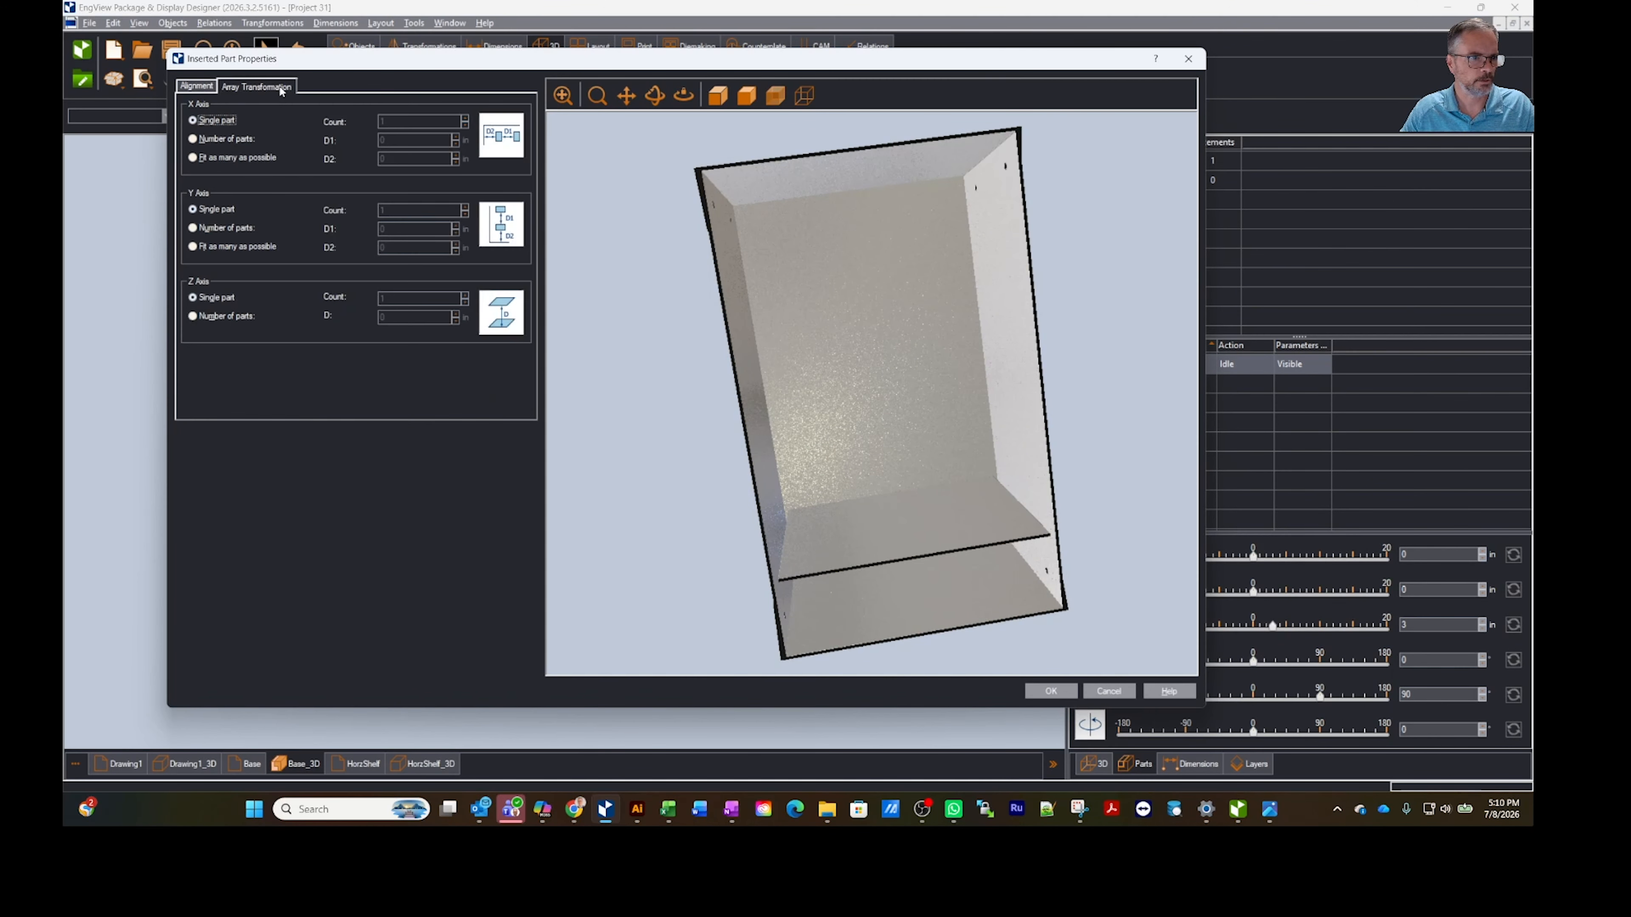
left_click(229, 317)
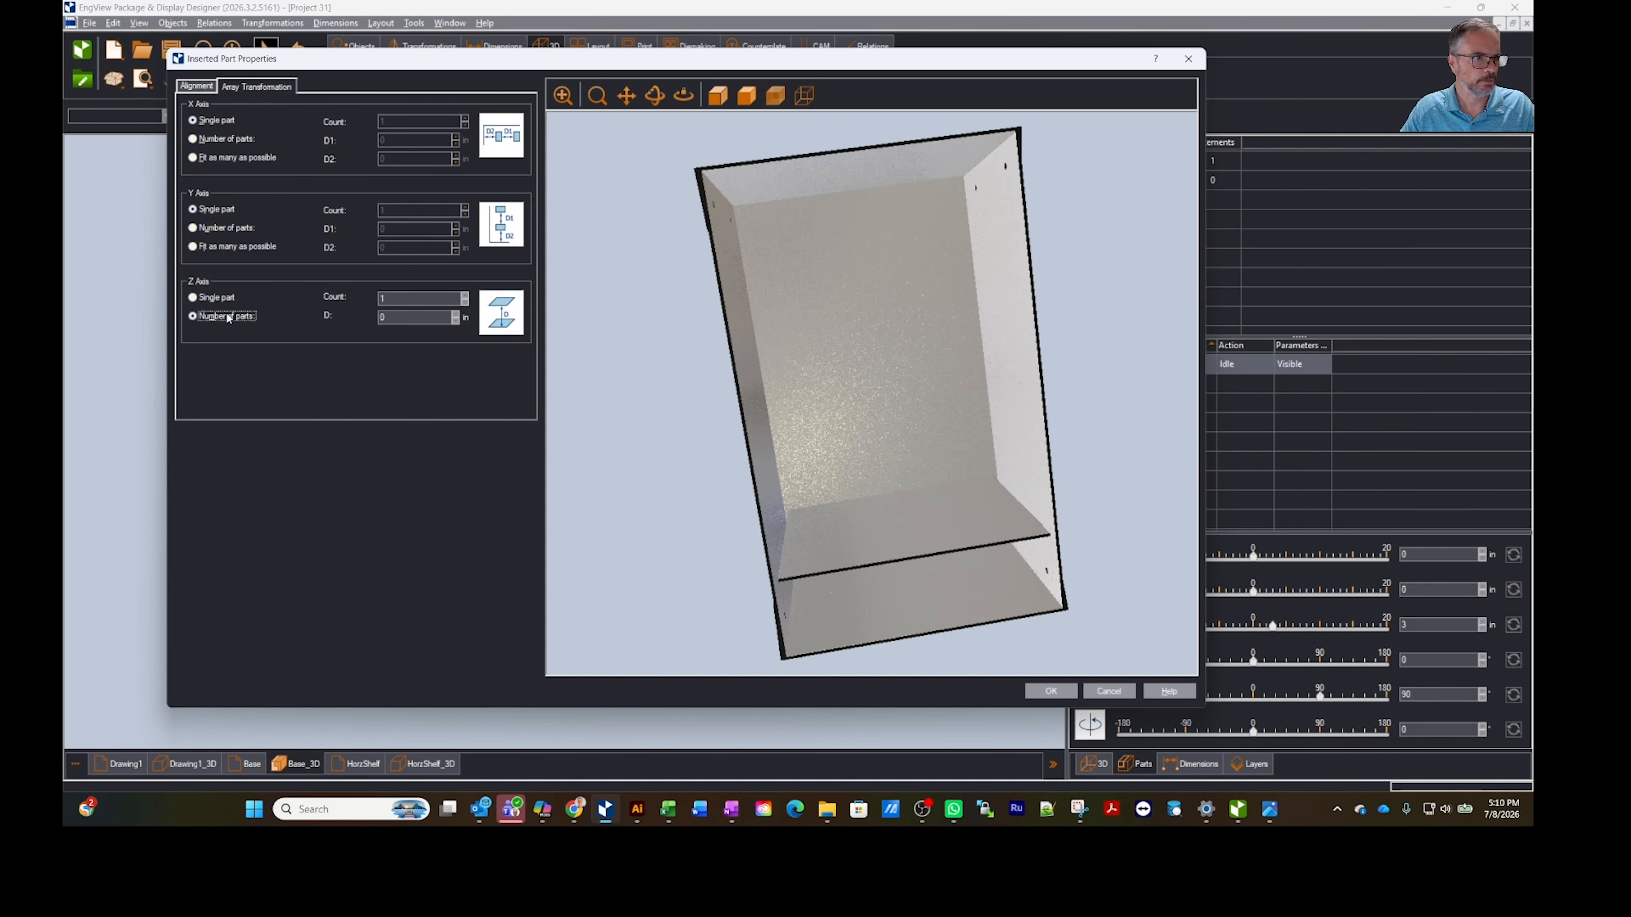
left_click(465, 295)
left_click(464, 294)
left_click(464, 295)
left_click(464, 295)
left_click(464, 295)
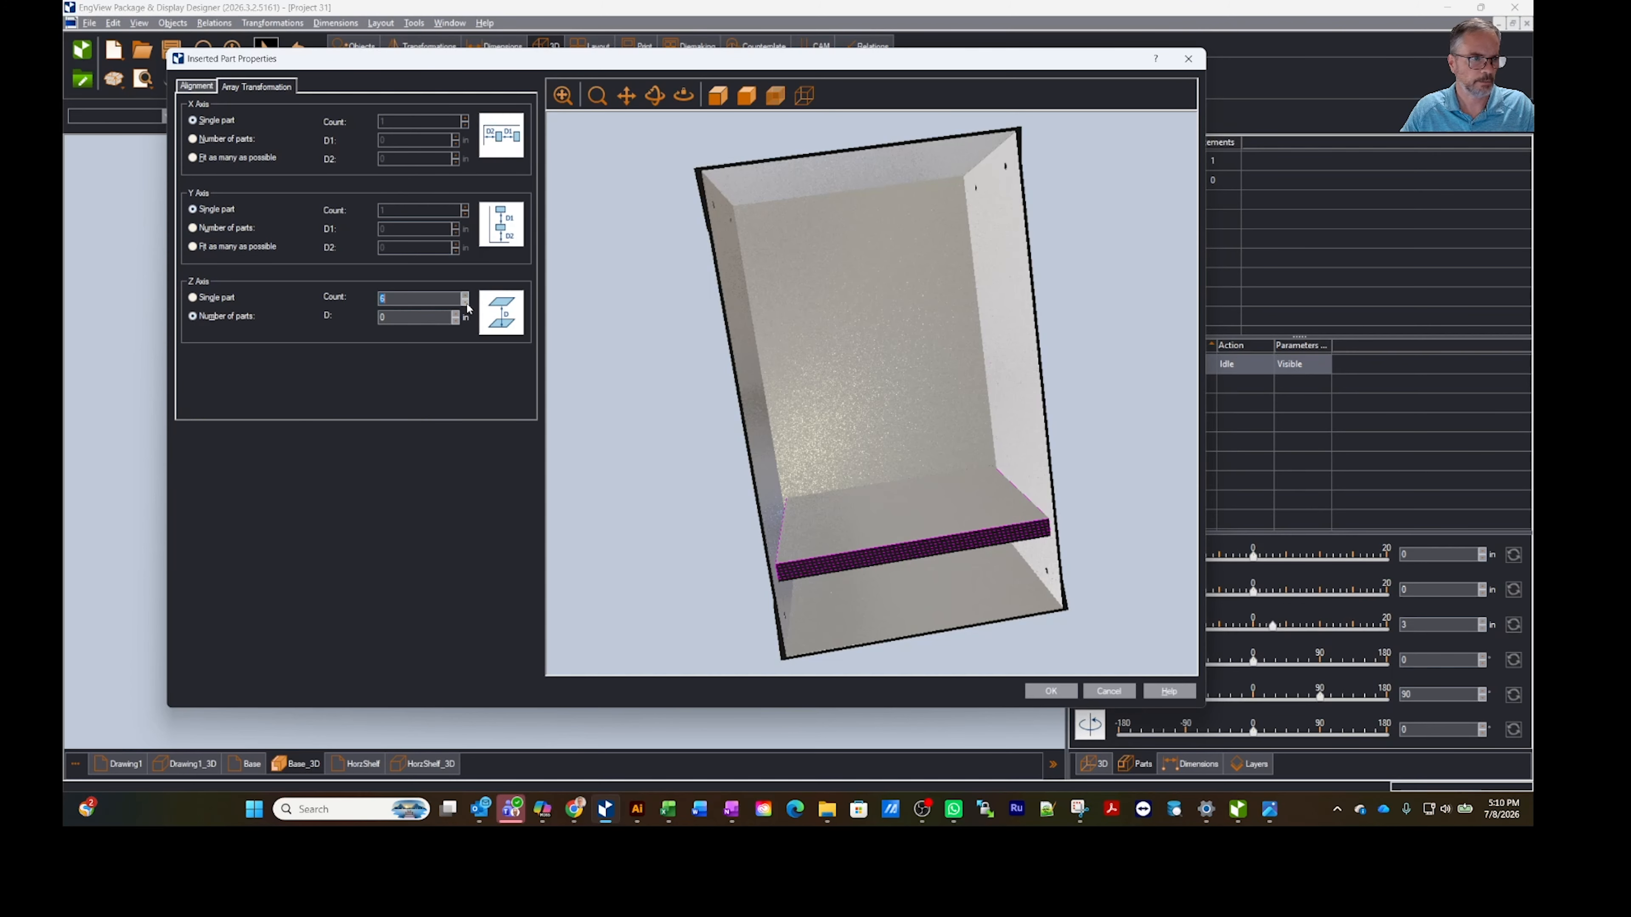
left_click(457, 315)
Step: Link the shelf array's Z-axis count to the NumbHorzSlelf parameter and view the shelves in the box
left_click(418, 300)
type("Nu")
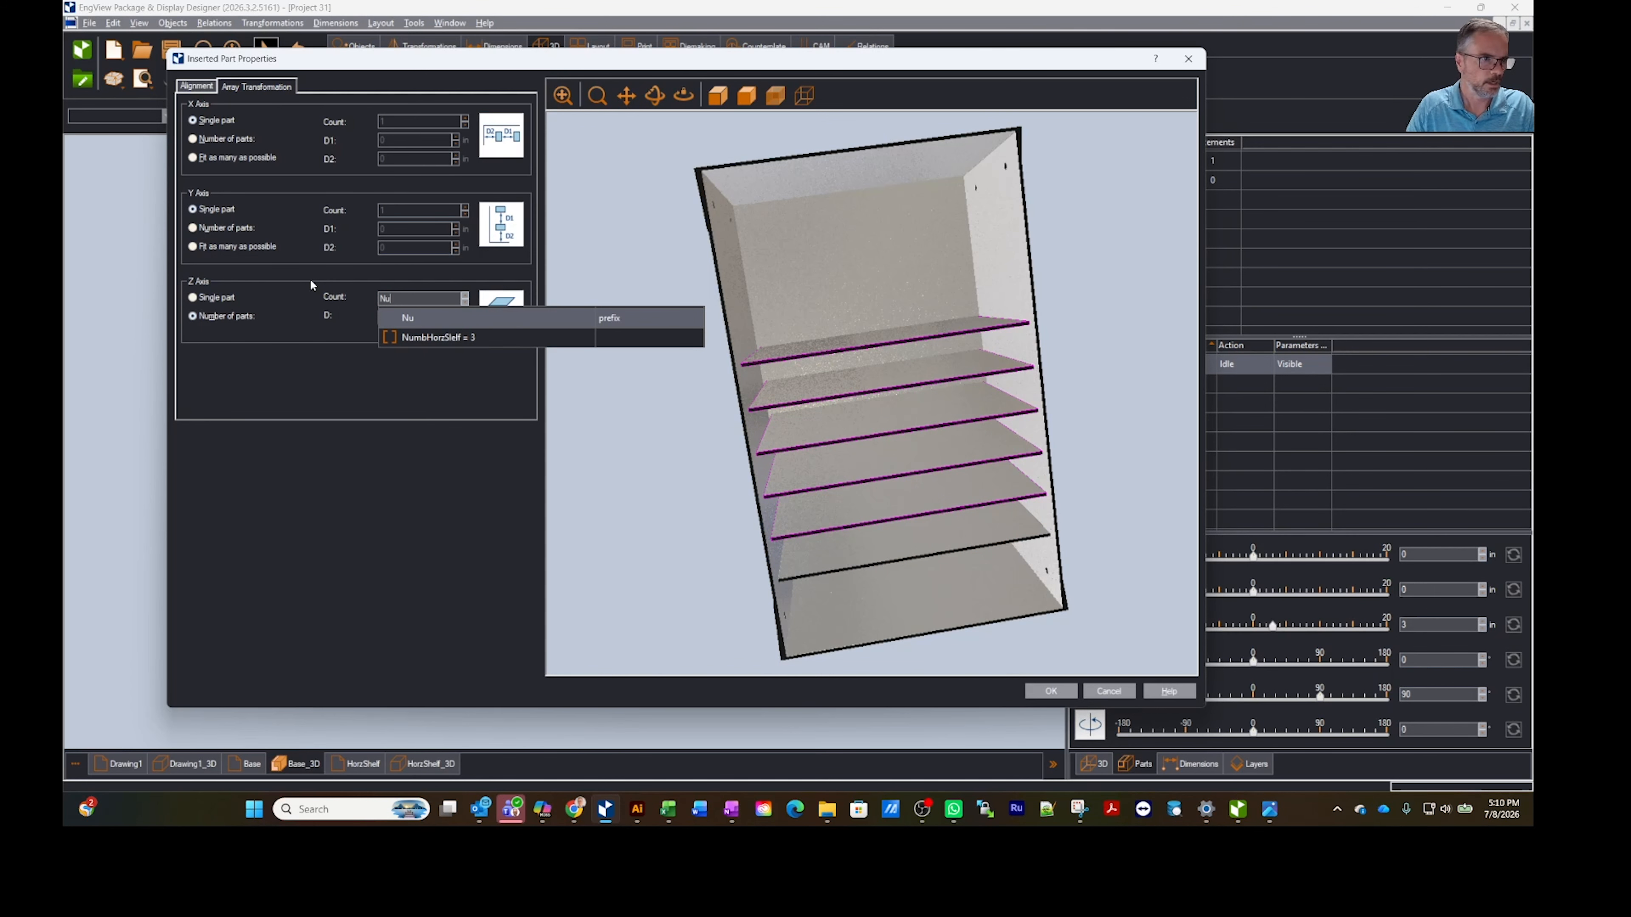
left_click(436, 337)
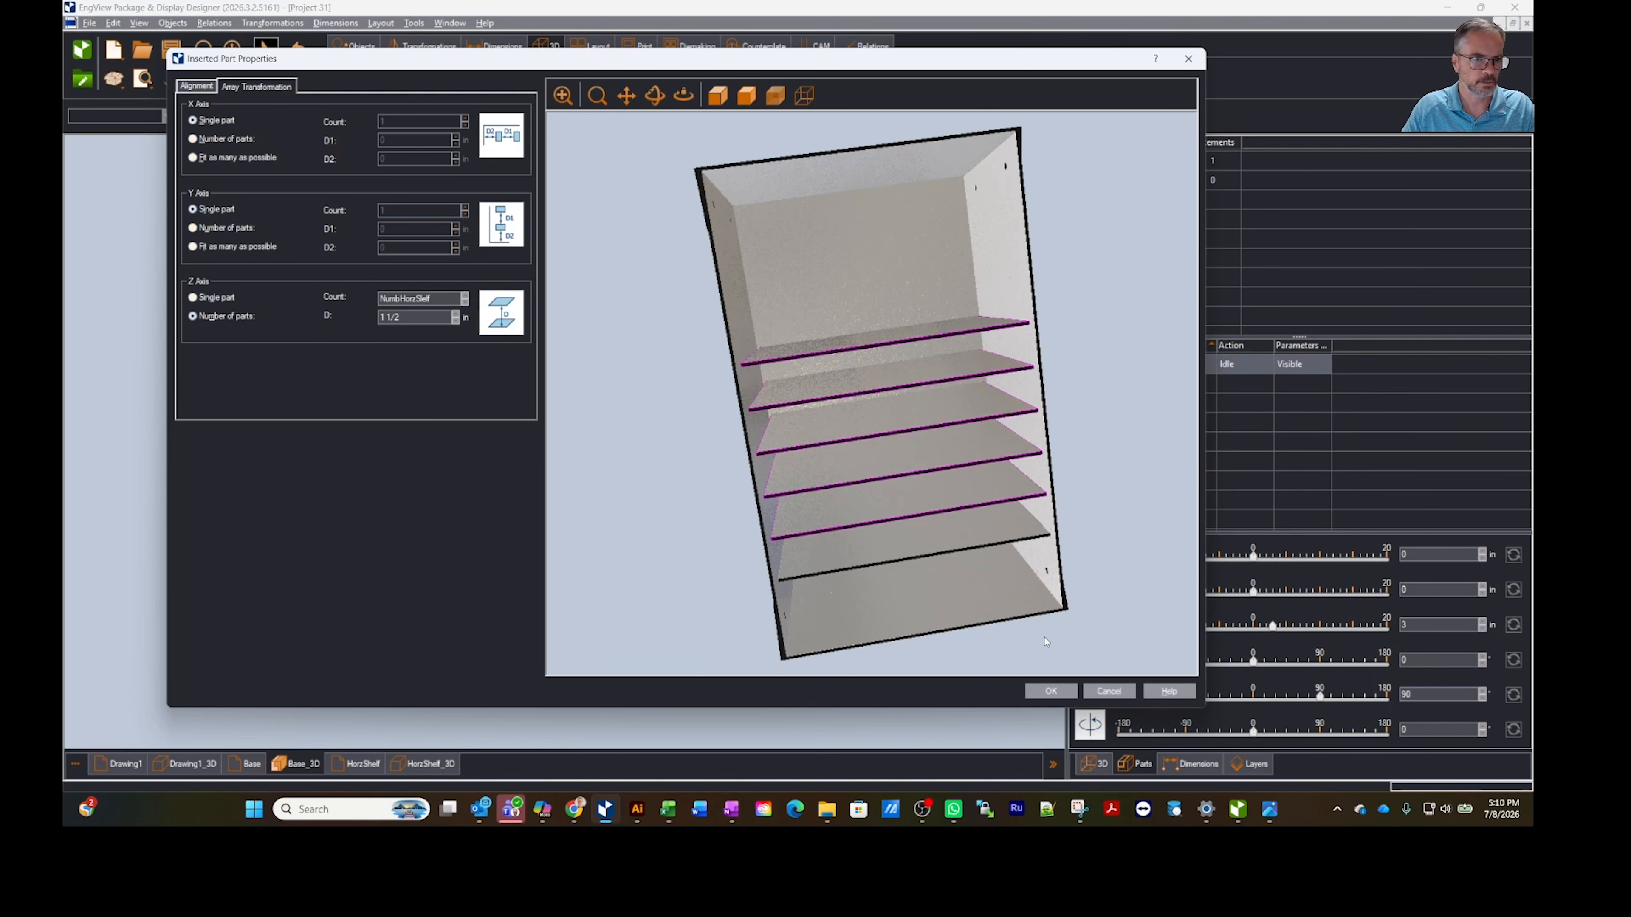
left_click(1051, 691)
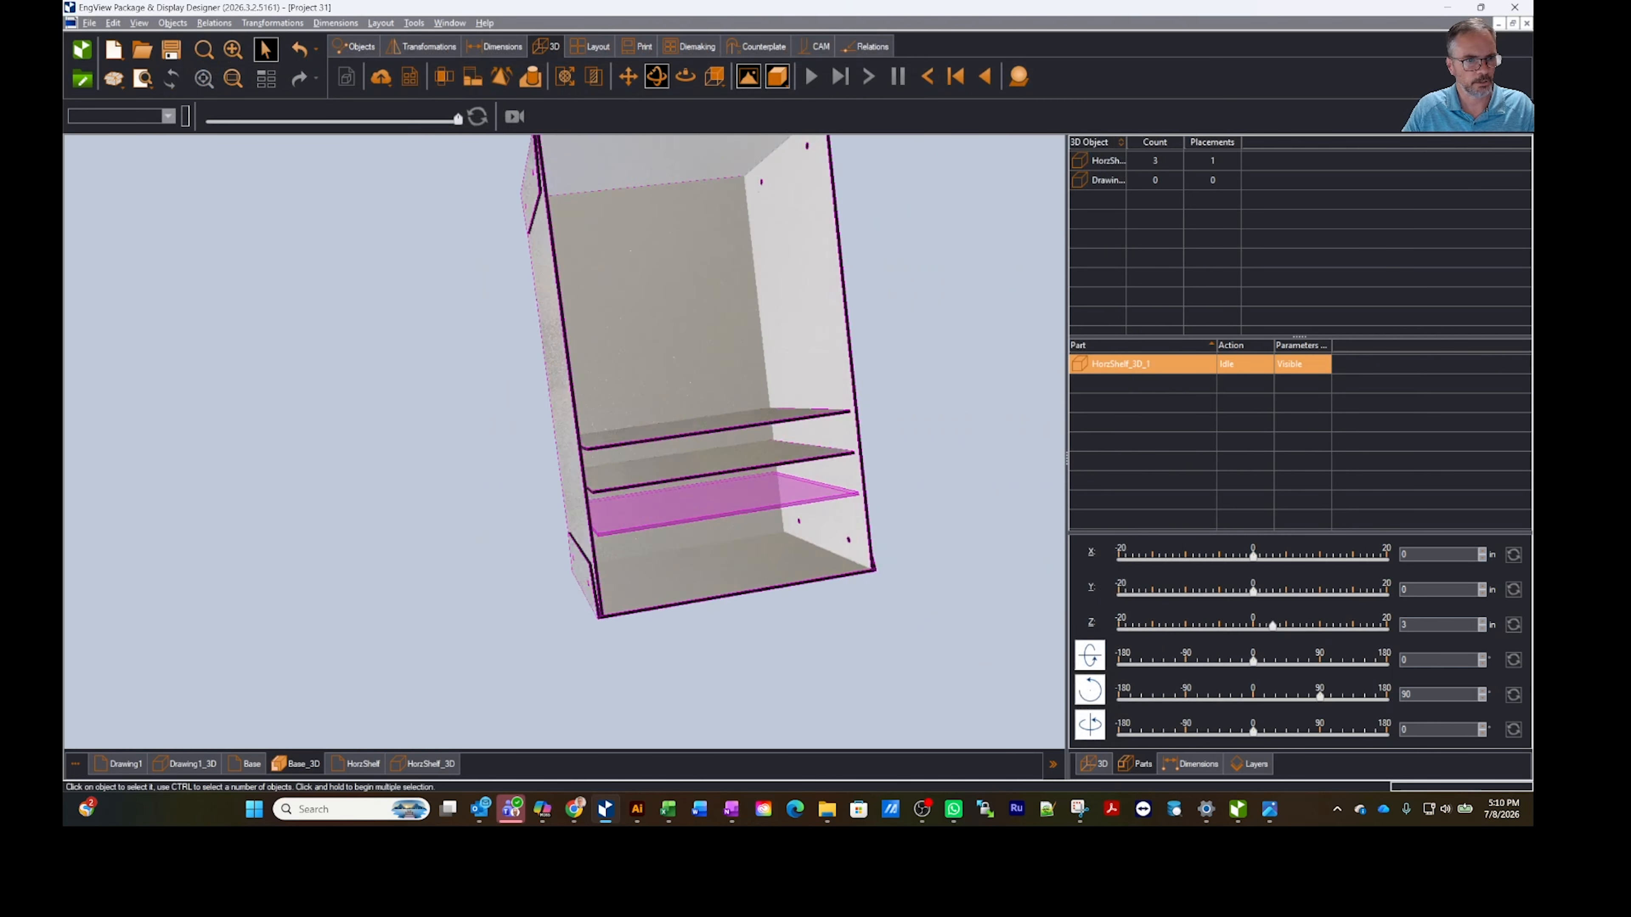
mouse_move(1000, 502)
middle_mouse_down()
mouse_move(910, 502)
mouse_move(980, 502)
middle_mouse_up()
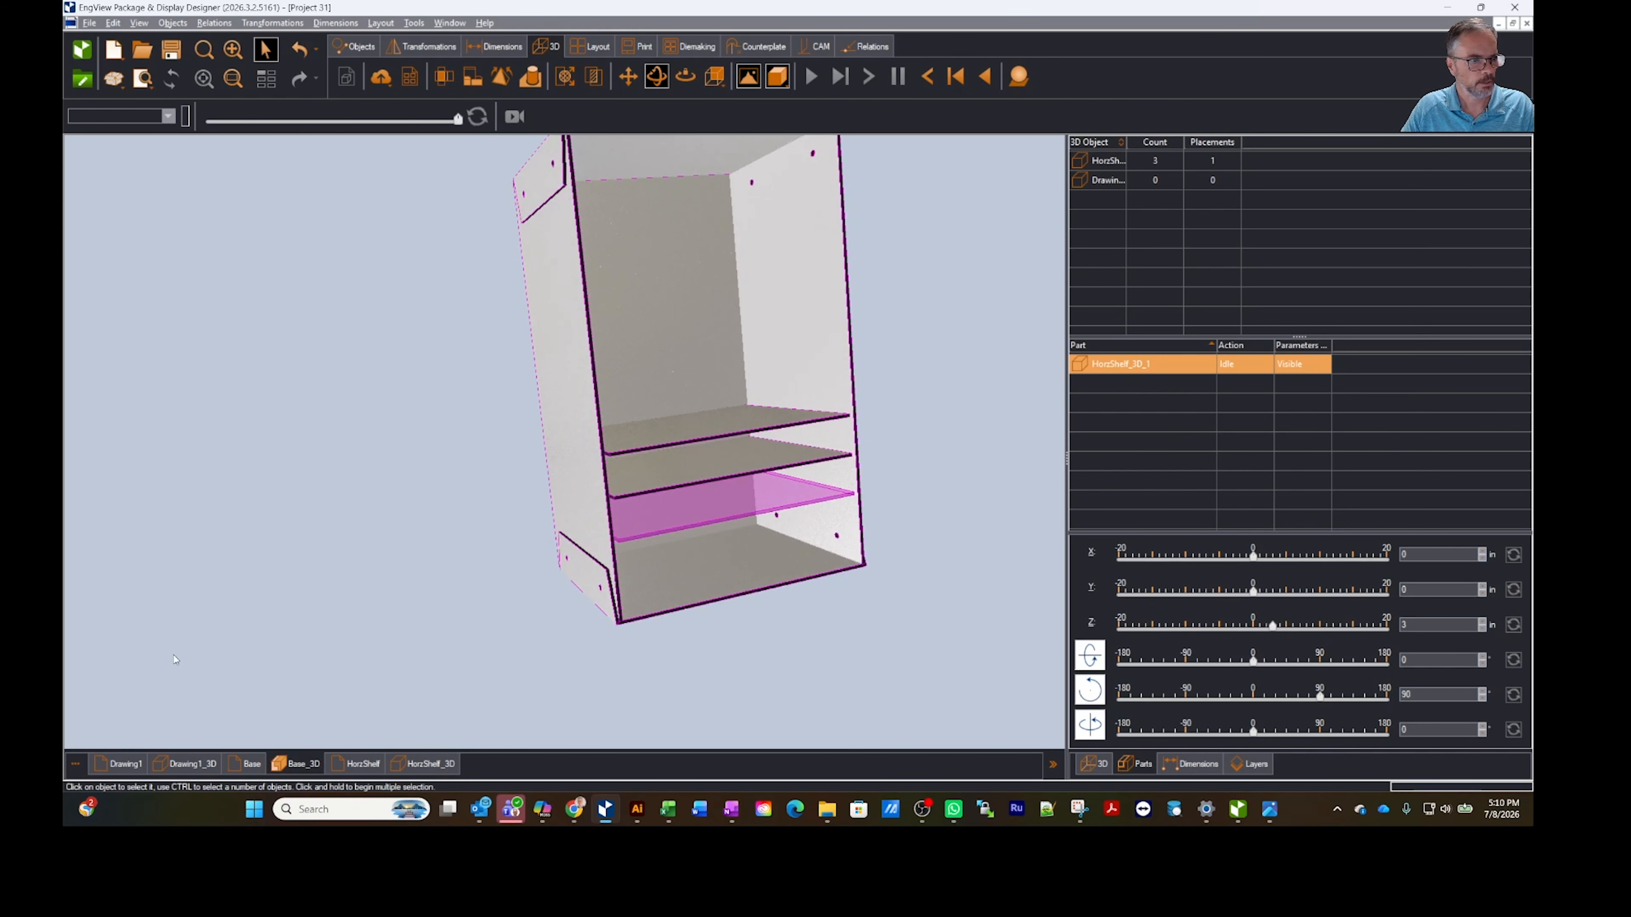
Step: Set the NumbHorzSlelf parameter of the Base drawing to 4
left_click(251, 763)
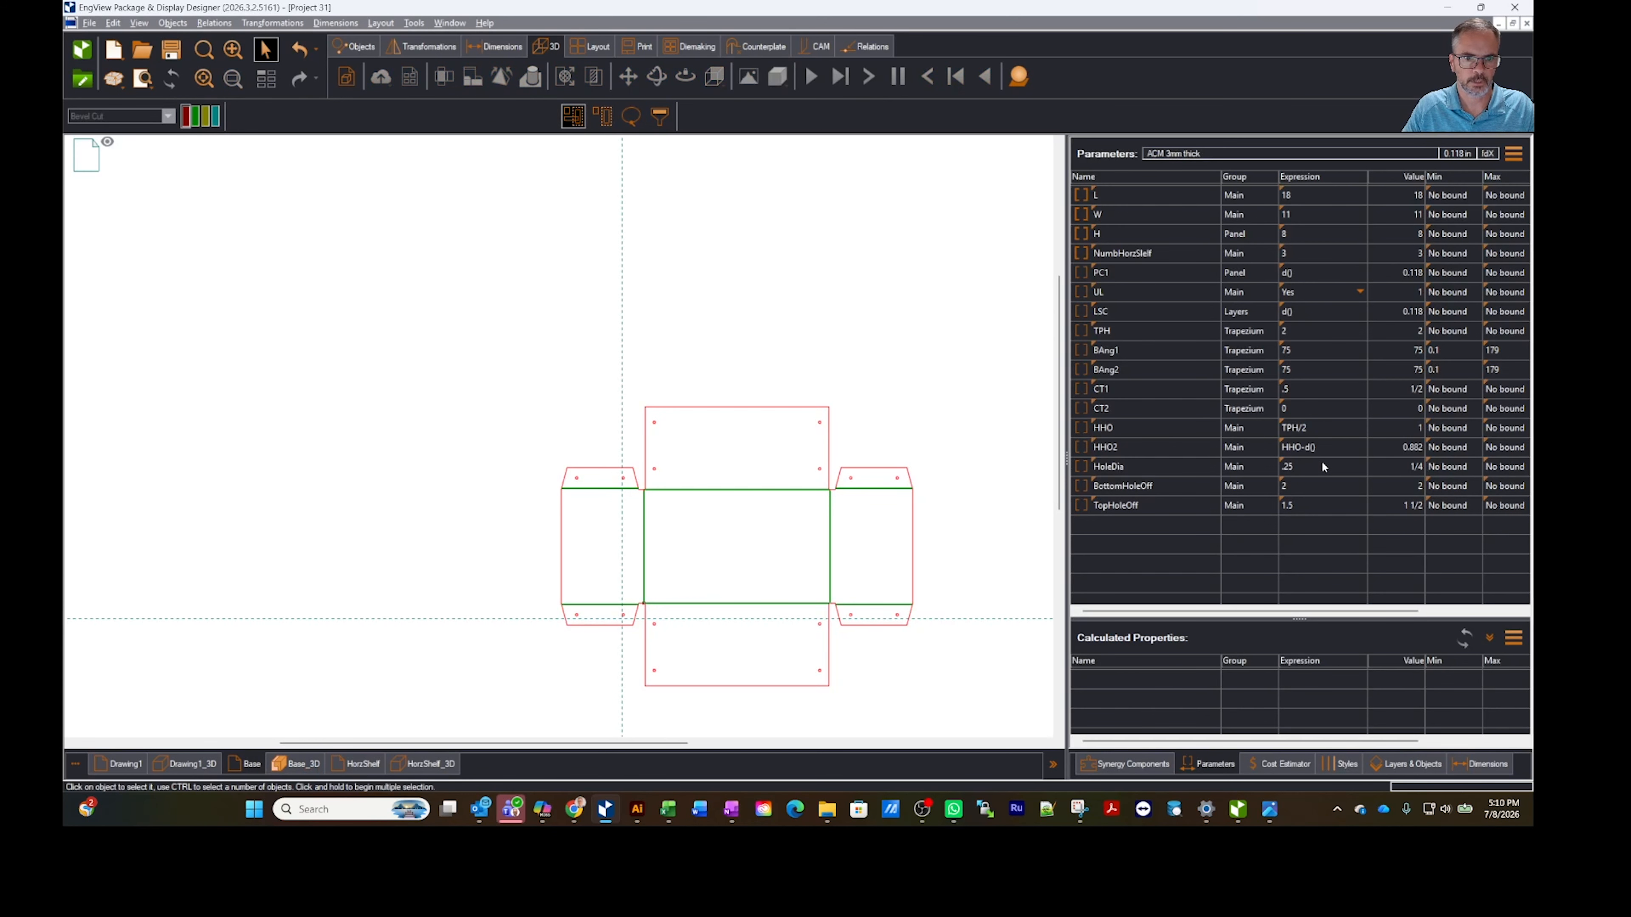
double_click(1300, 252)
type("4")
key("Return")
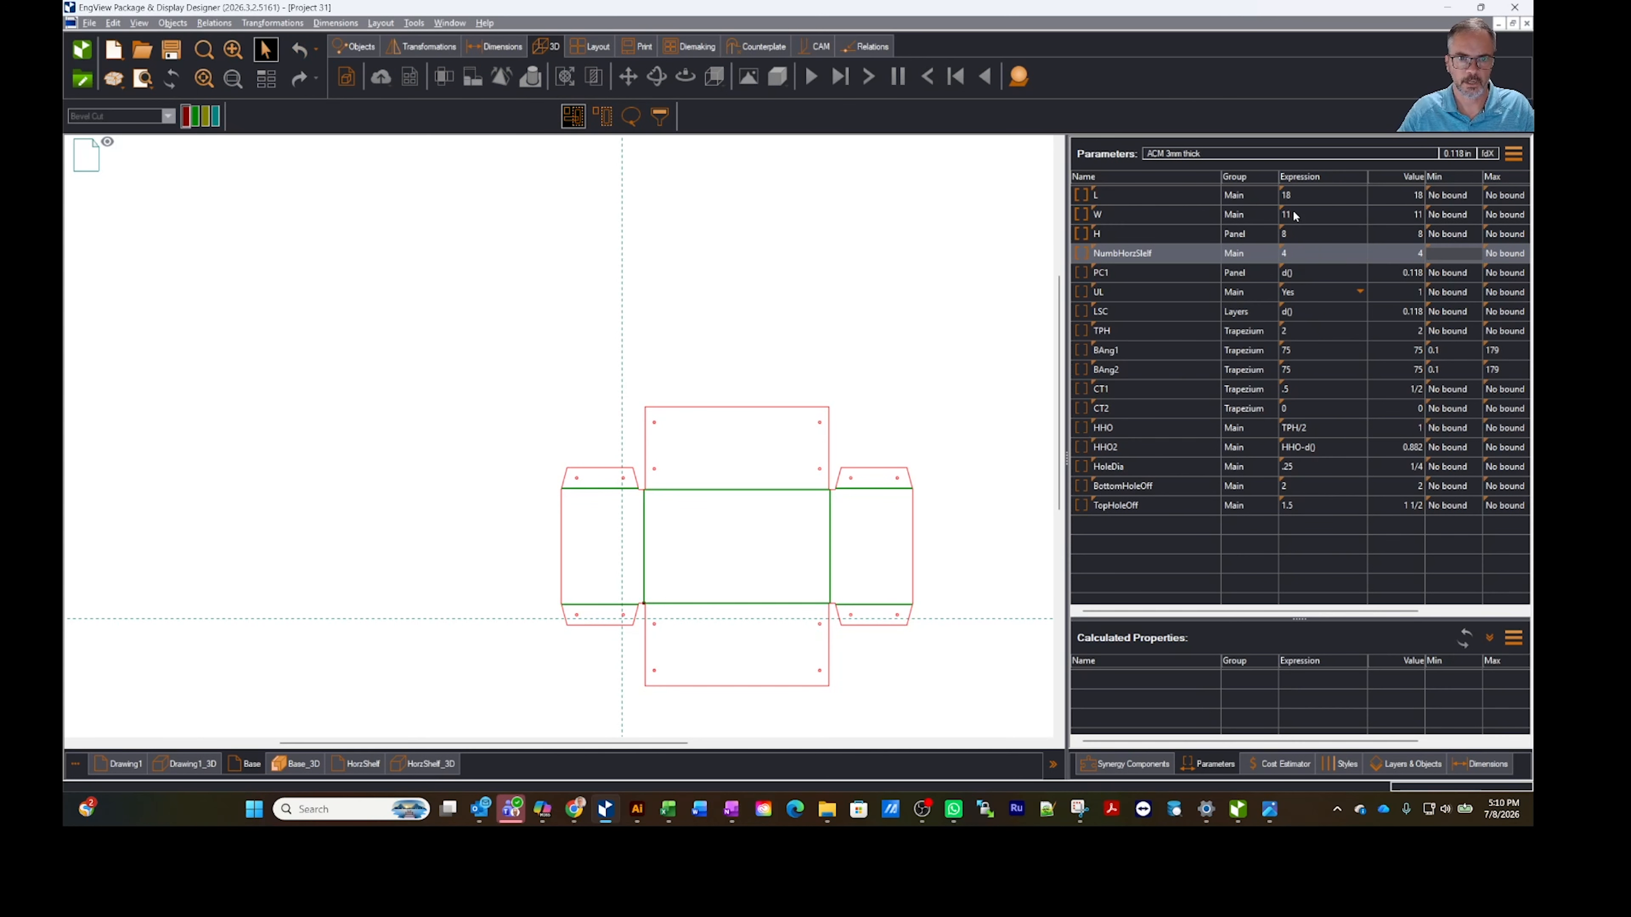
Step: Resize the box by setting the parameters L to 20, W to 10 and H to 7
double_click(1309, 194)
type("20")
key("Return")
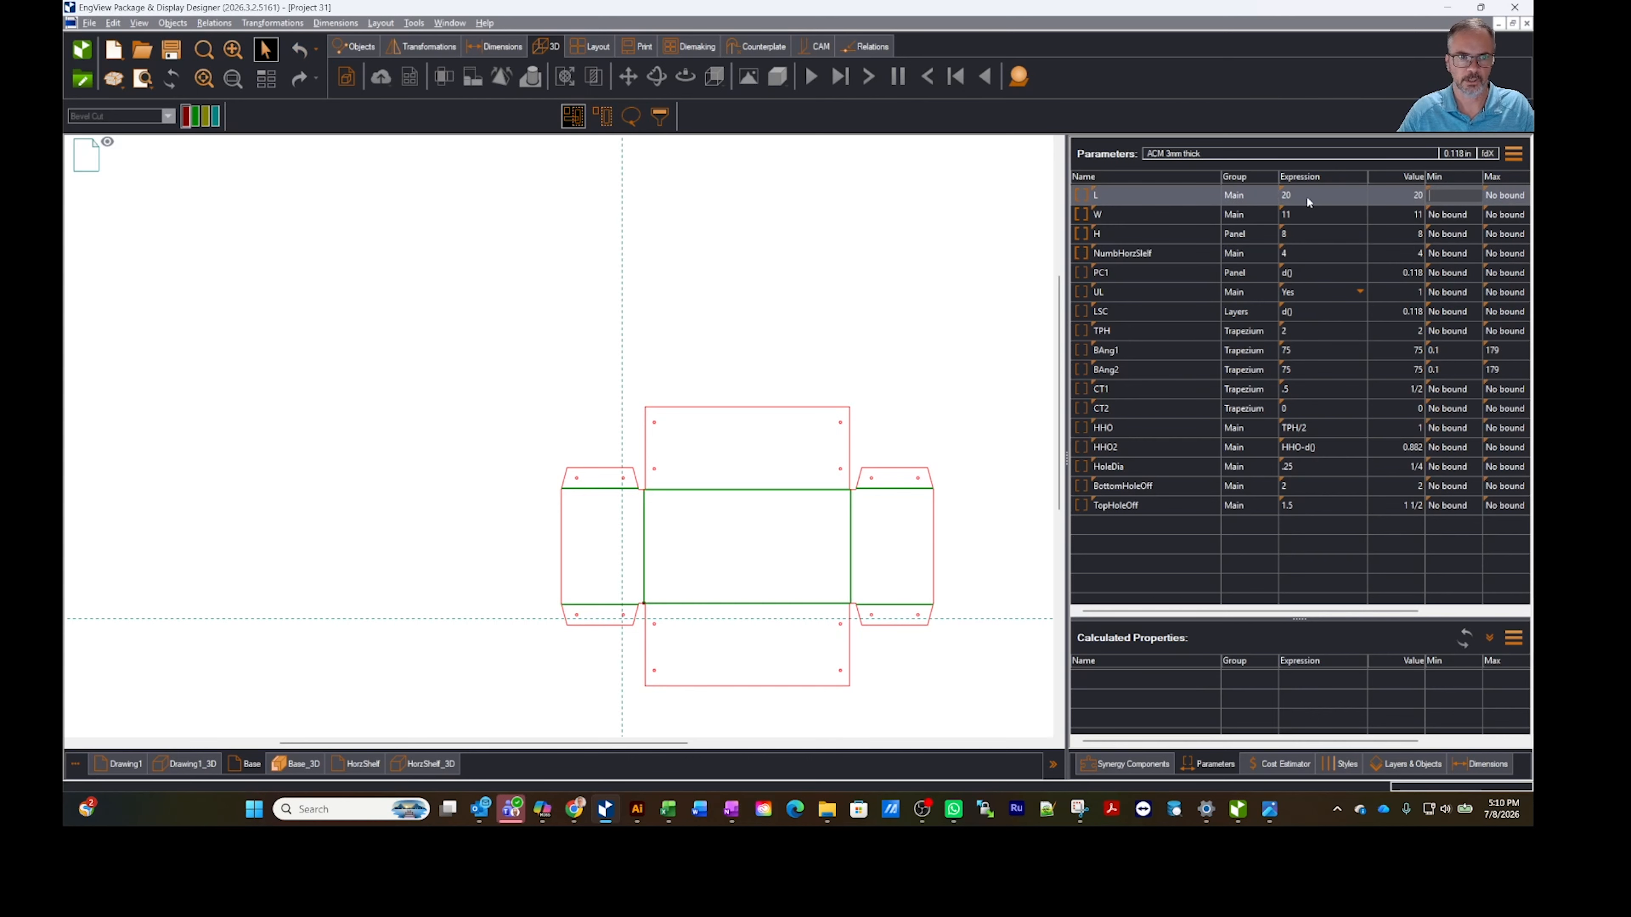
double_click(1301, 213)
type("10")
key("Return")
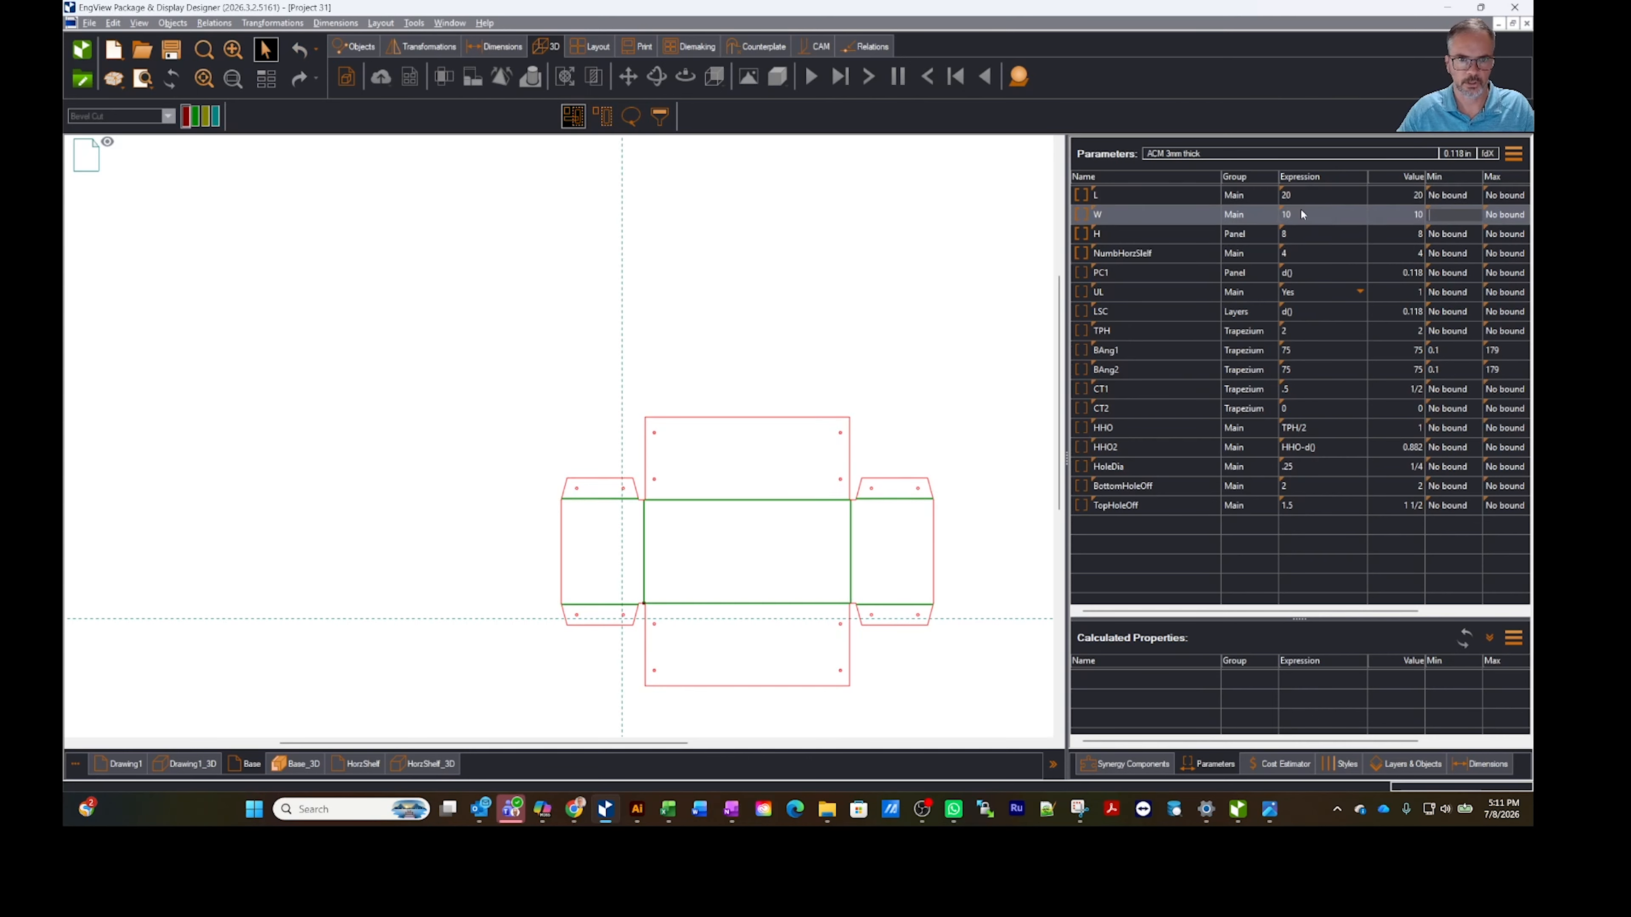
double_click(1307, 233)
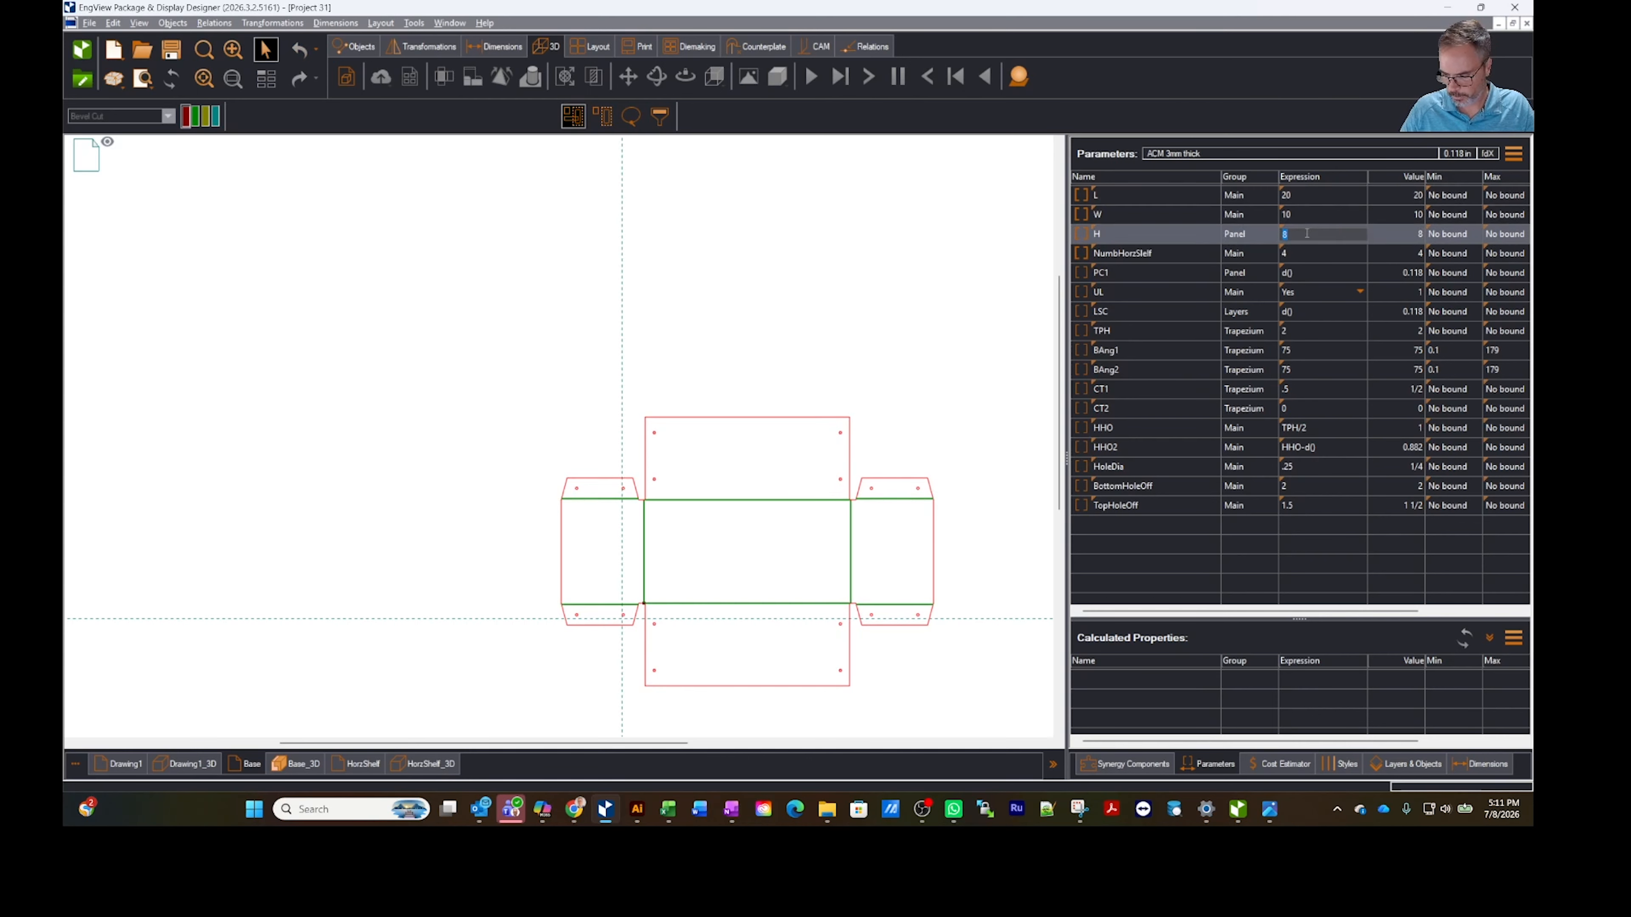
type("7")
key("Return")
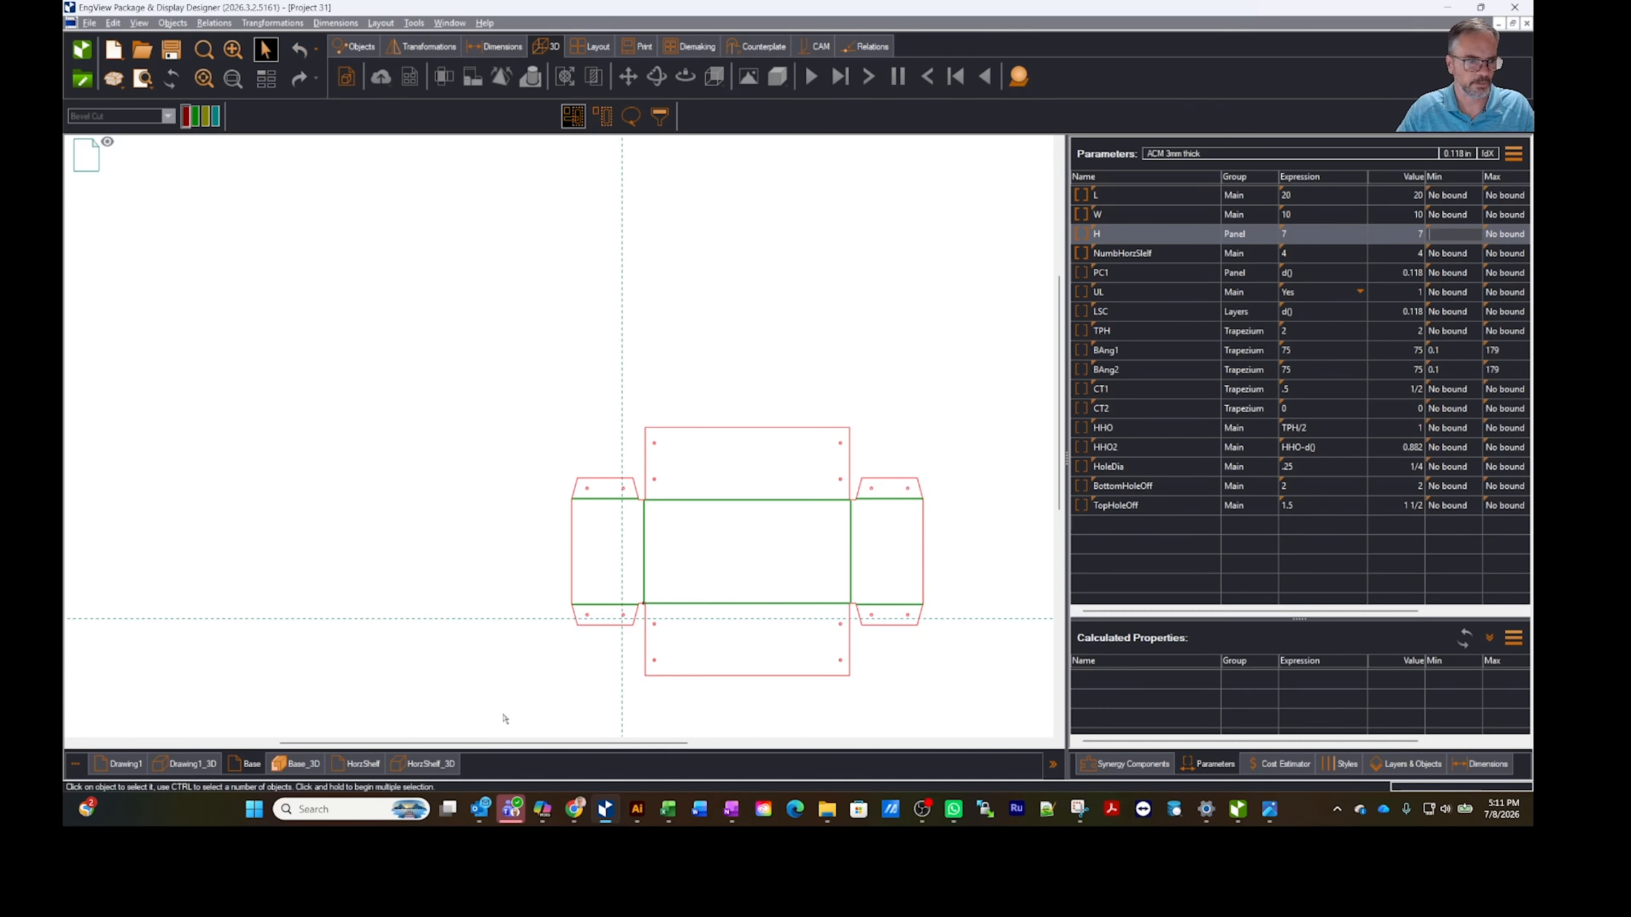
Step: Update the Base_3D model with the changed parameters and inspect the box and its shelves from another angle
left_click(305, 764)
left_click(166, 81)
mouse_move(957, 460)
middle_mouse_down()
mouse_move(614, 475)
mouse_move(955, 393)
mouse_move(899, 382)
mouse_move(932, 346)
middle_mouse_up()
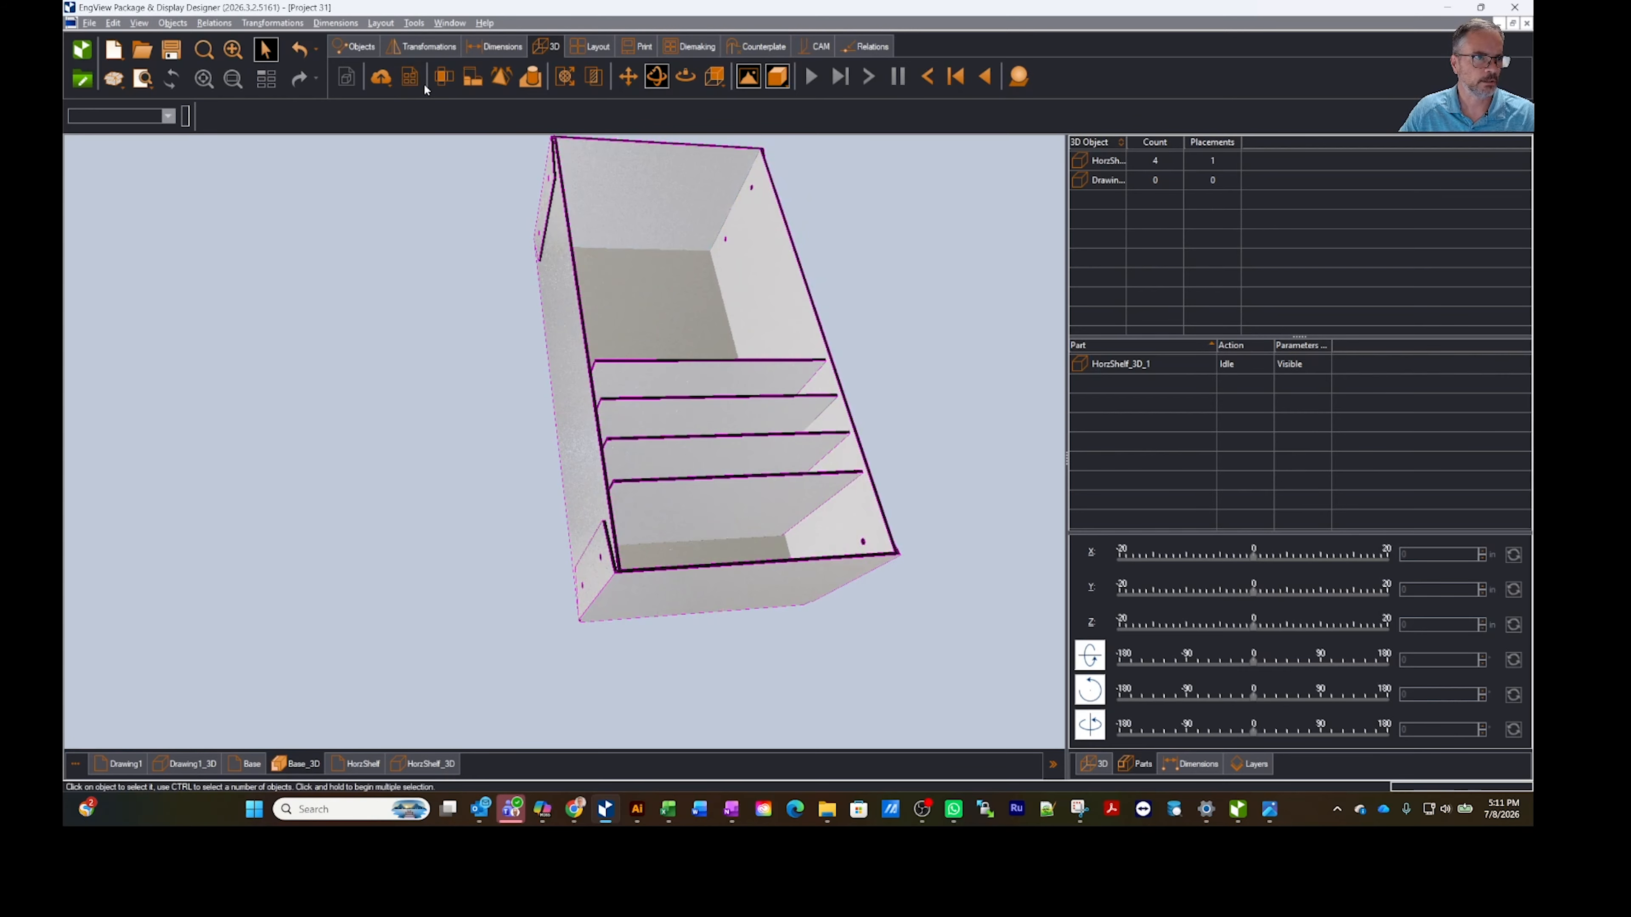
Step: Start multipart nesting for the box and shelves and add a 60" x 120" sheet to All Sheets
left_click(412, 79)
left_click(302, 421)
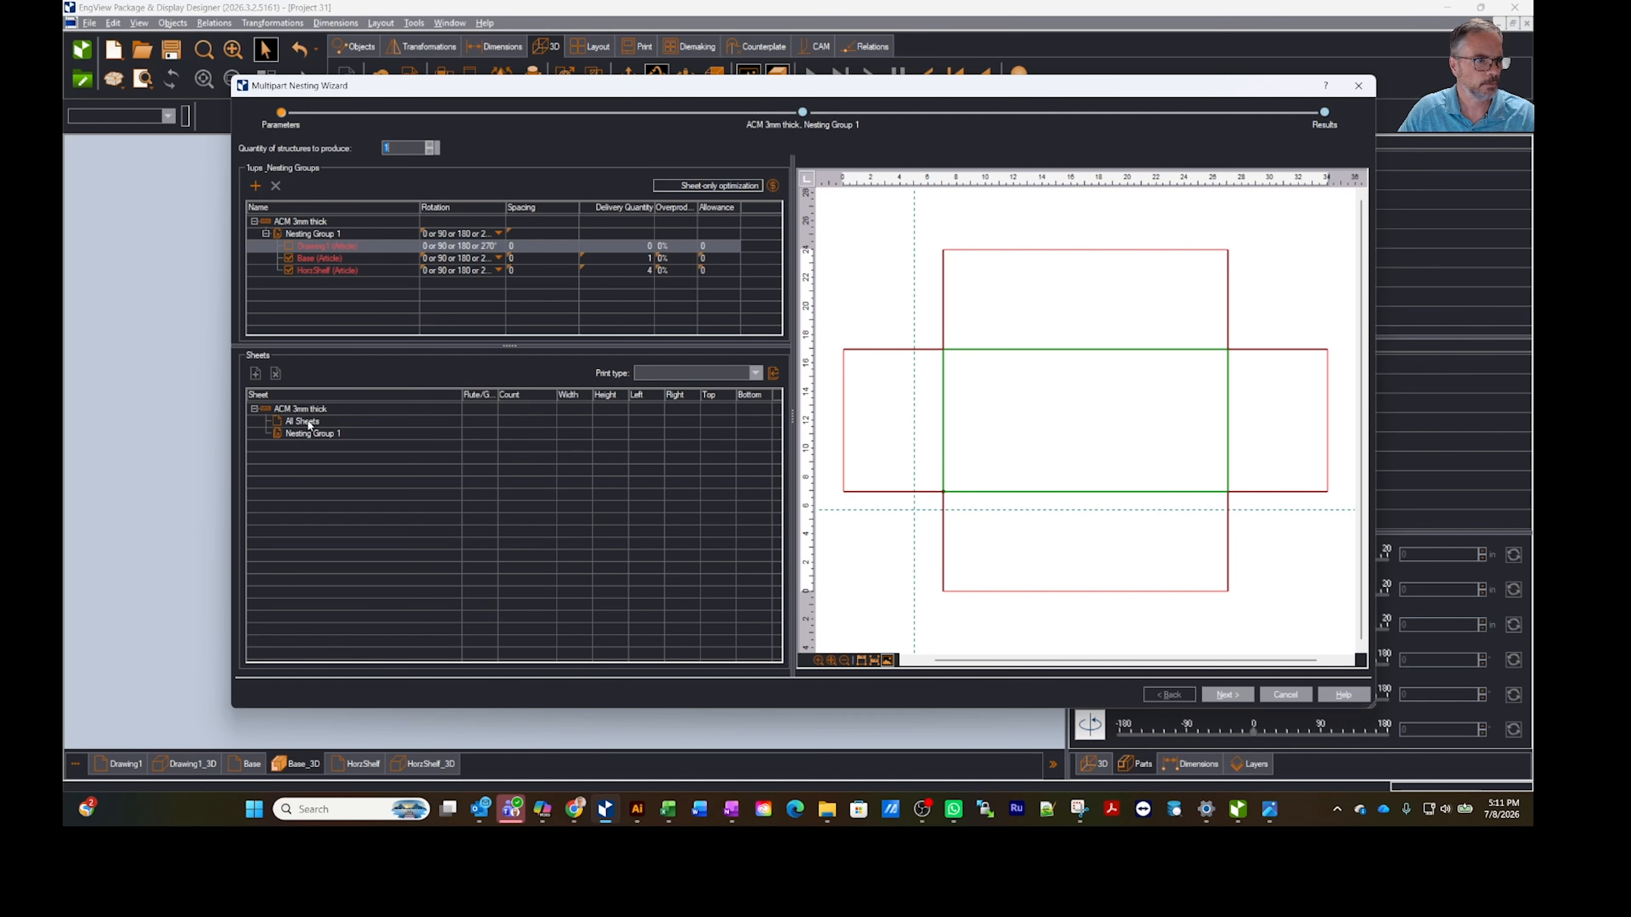
left_click(255, 373)
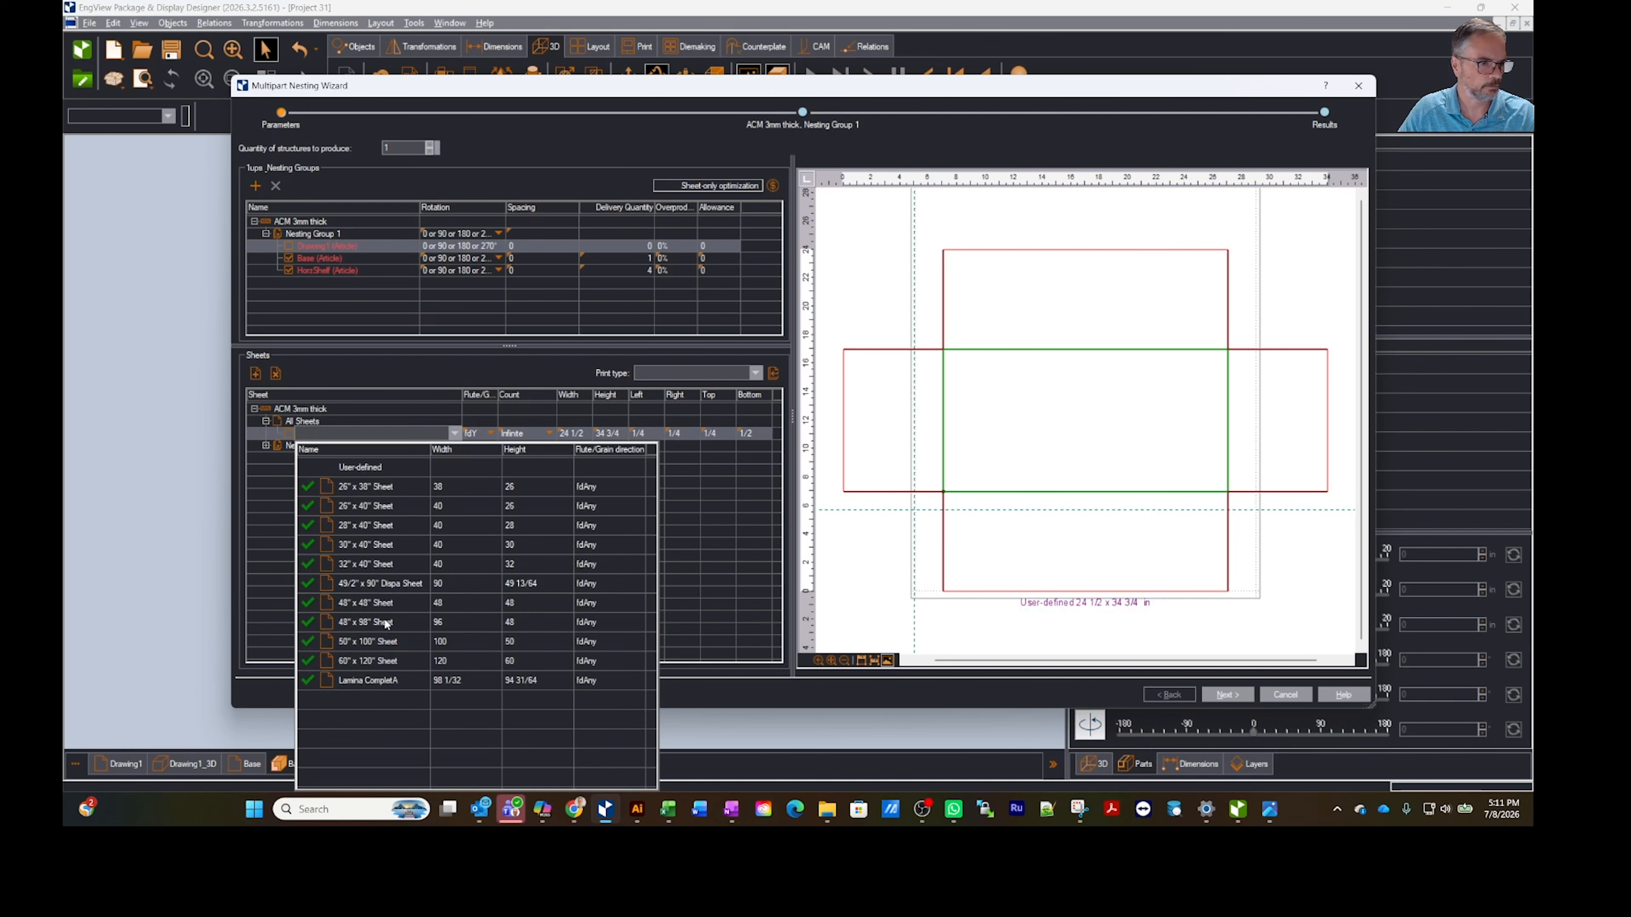
left_click(386, 661)
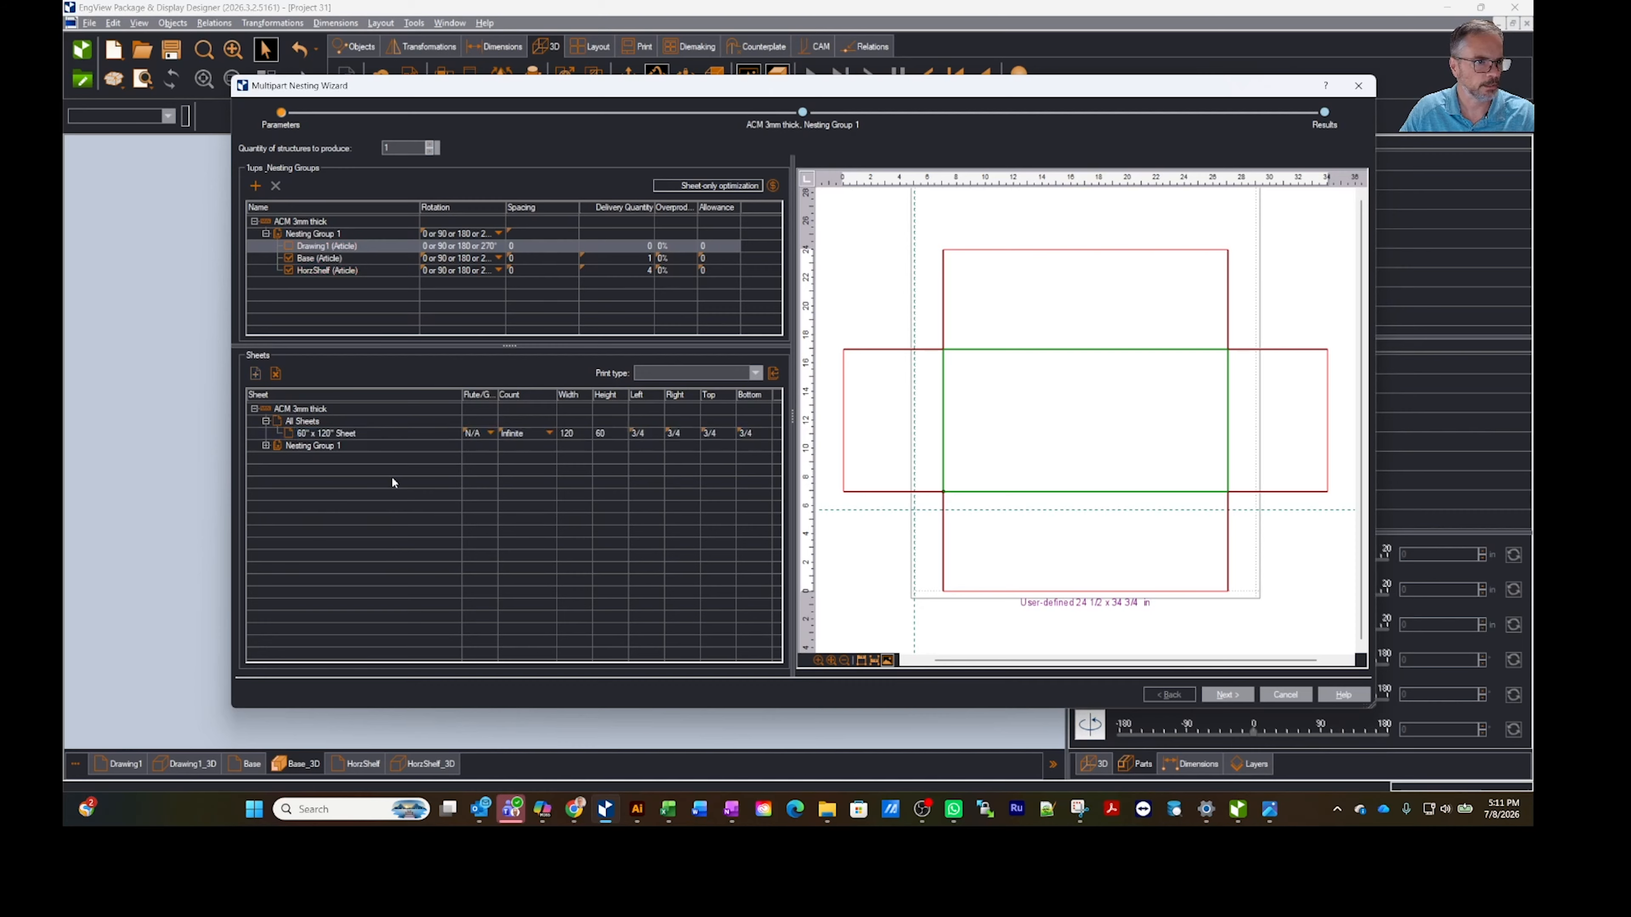
Step: Set Nesting Group 1's spacing to 1/2 in and the structures to produce to 2, and generate the nesting layouts
key("Up")
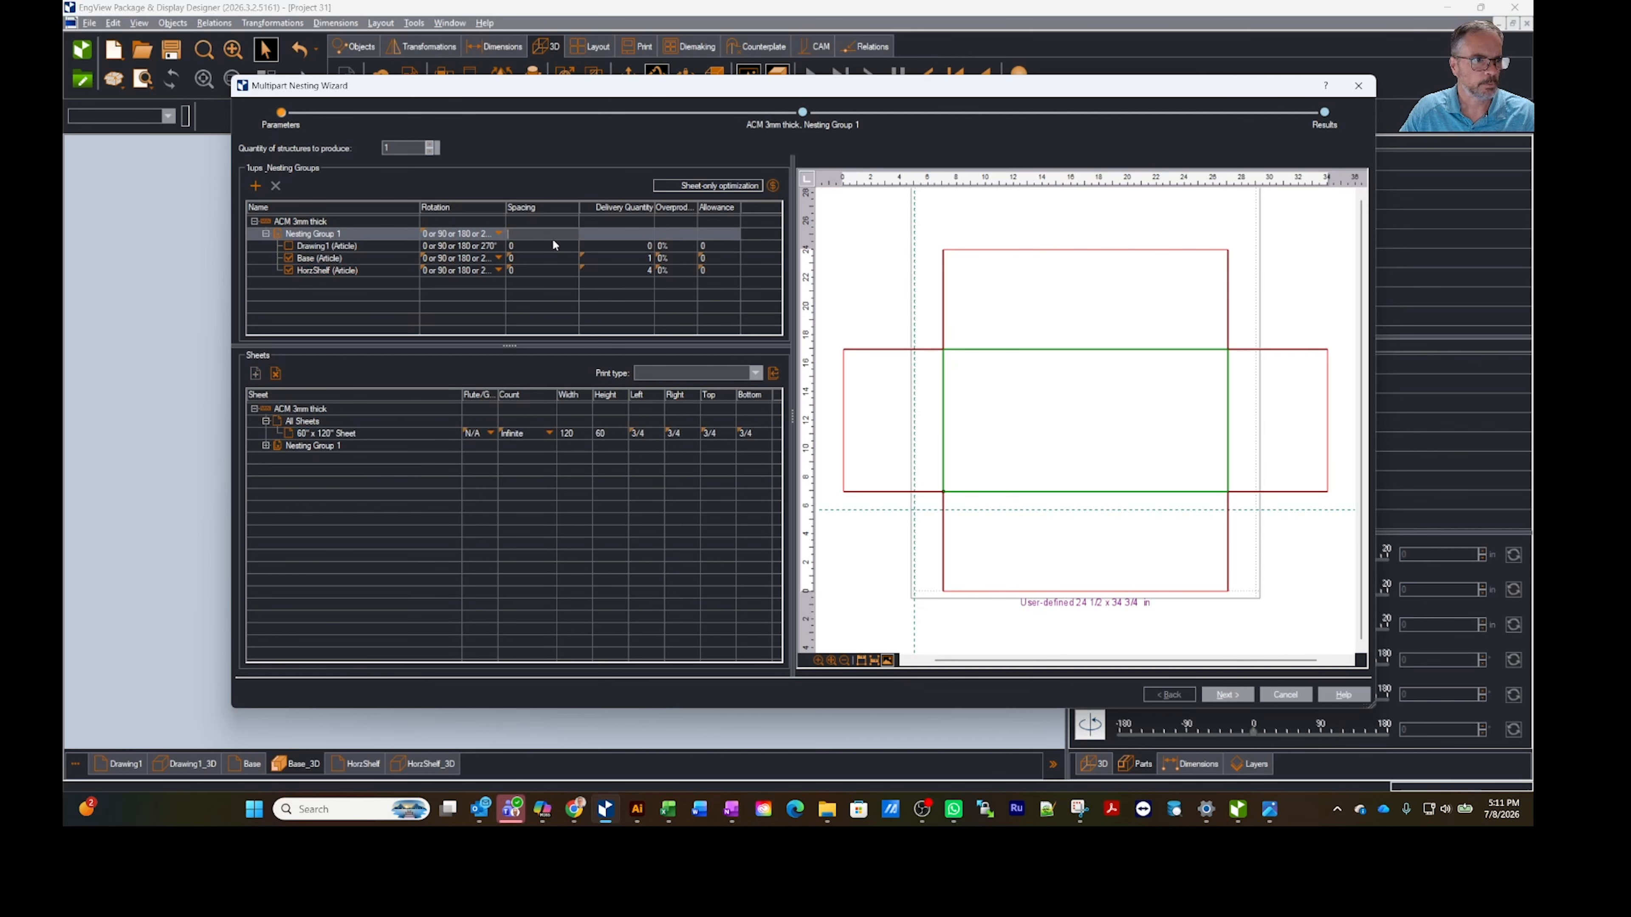
key("Tab")
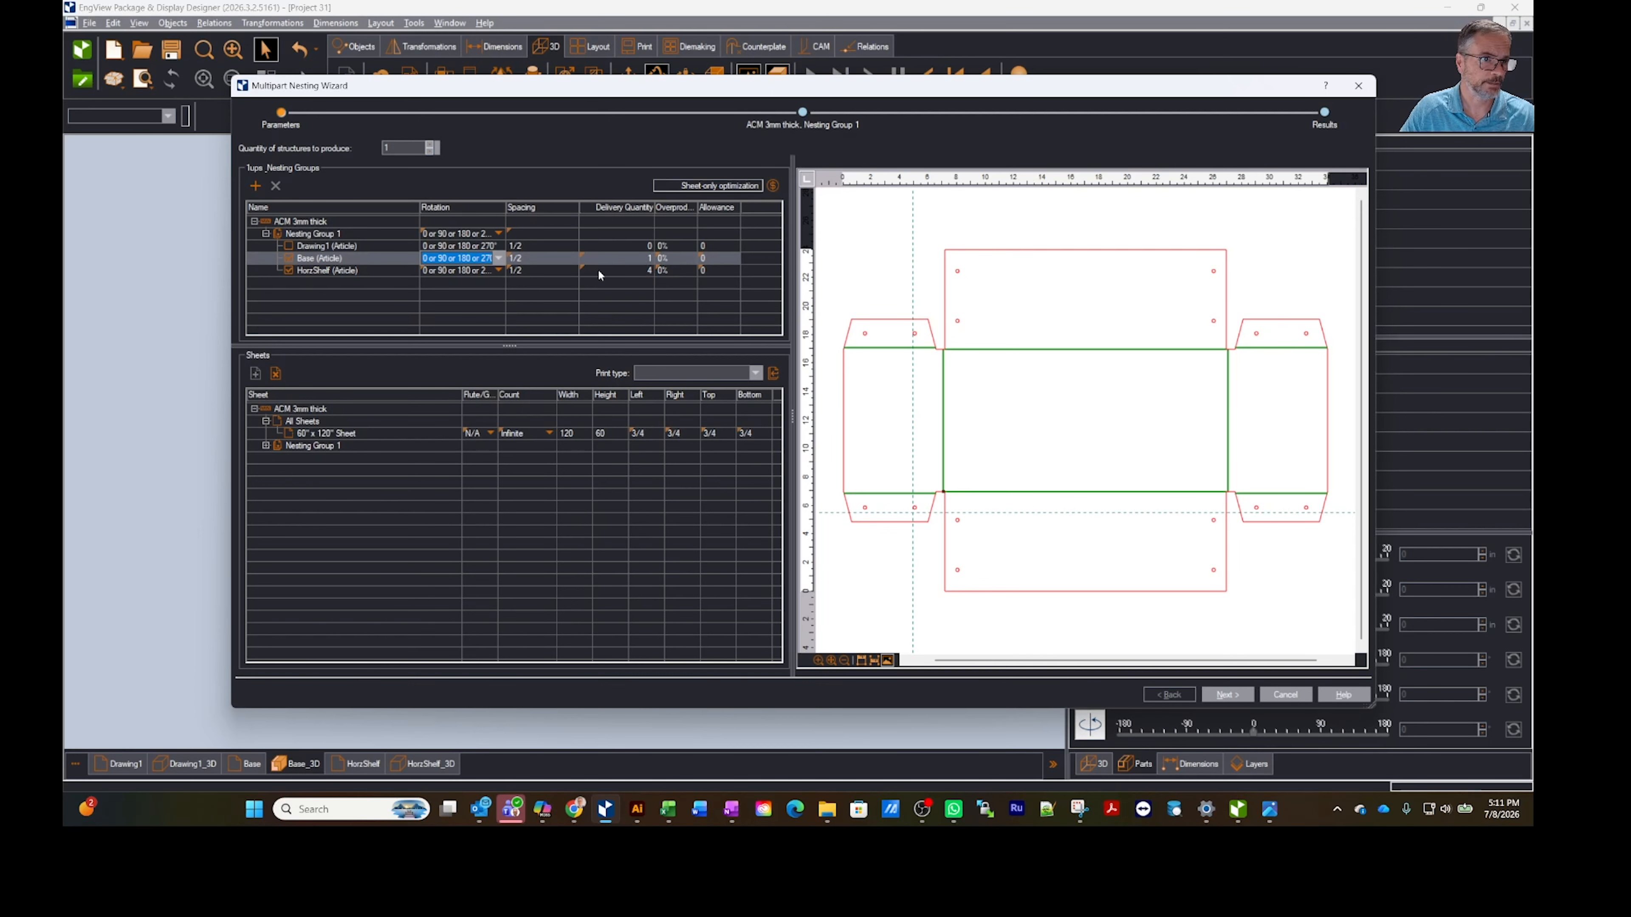
left_click_drag(400, 148, 365, 157)
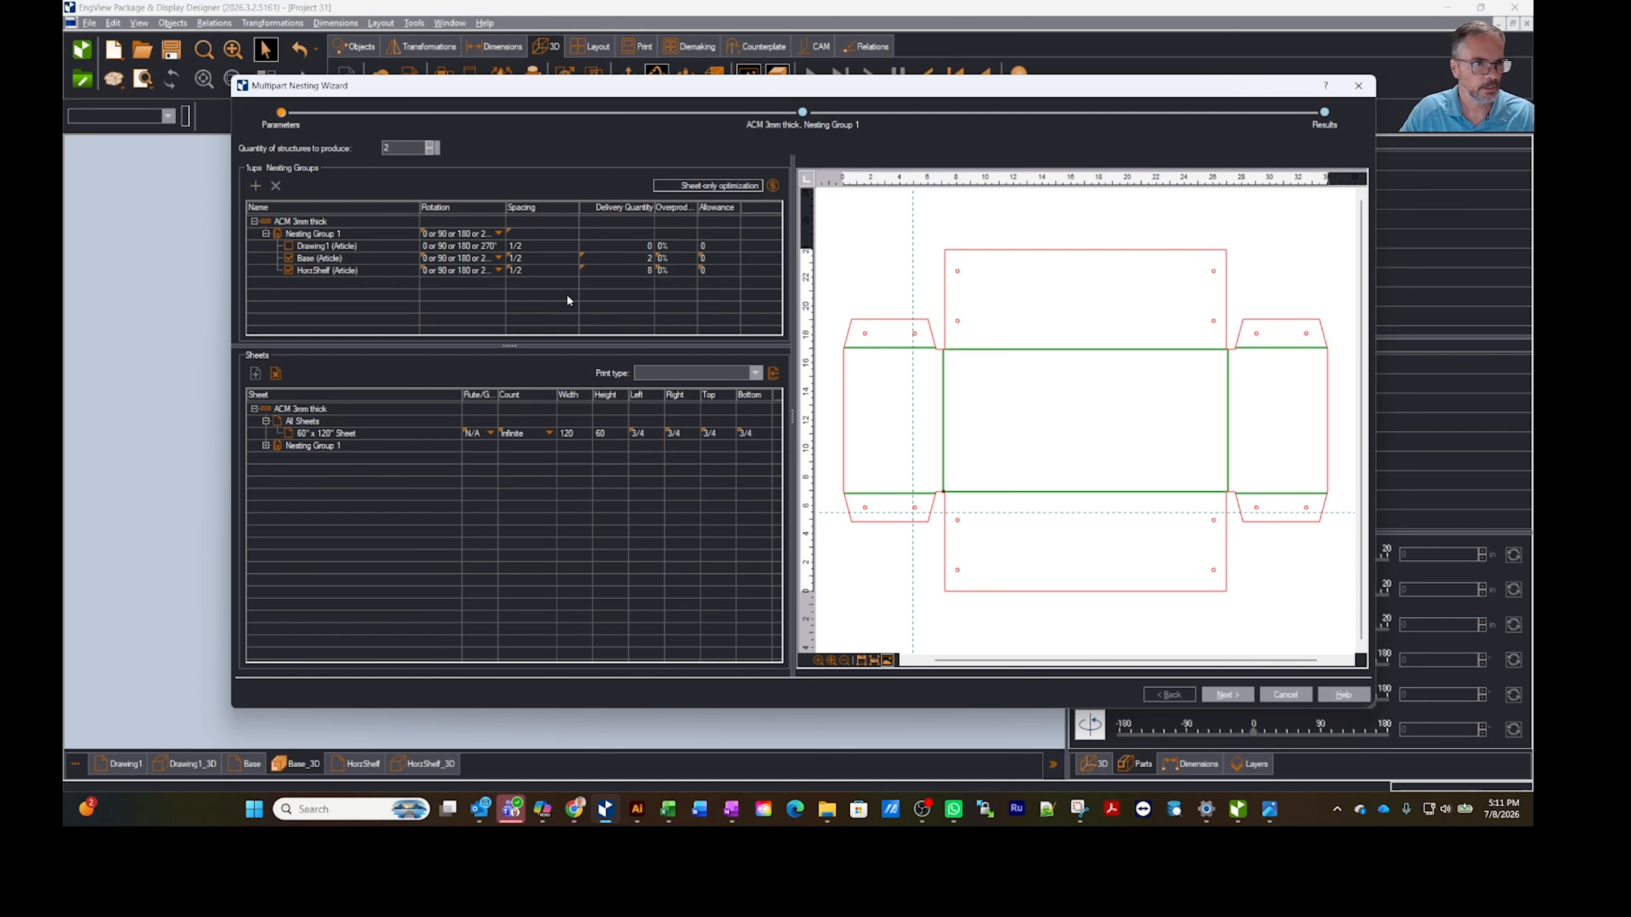
left_click(1231, 693)
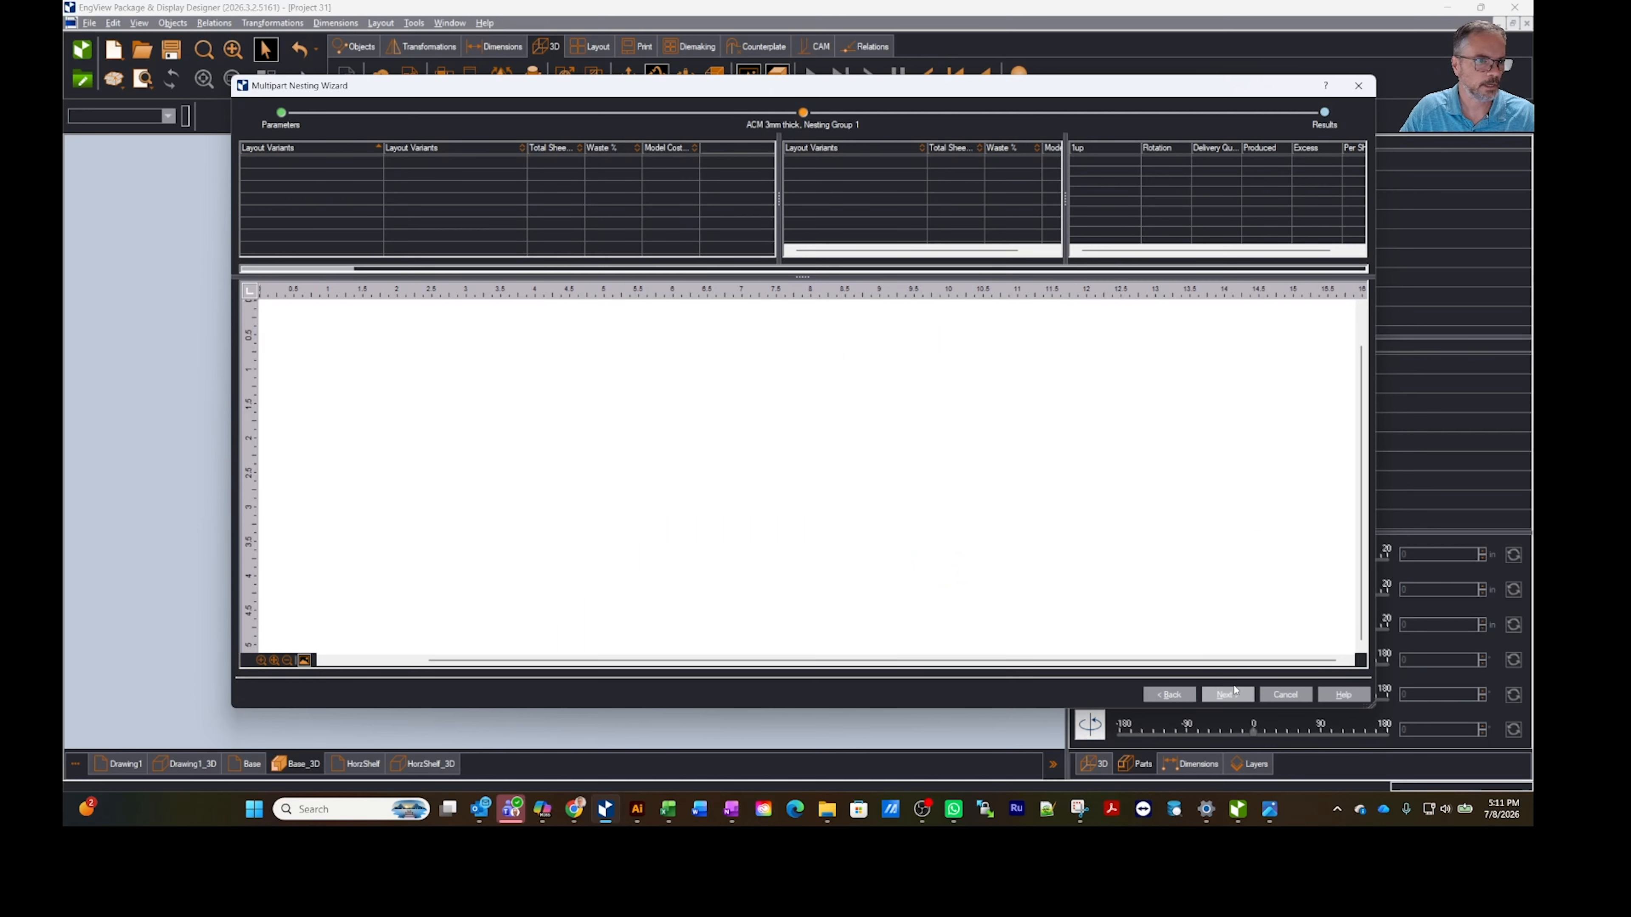
Step: Set the quantity of structures to produce to 4, regenerate the nesting and create the layout drawing for the 60" x 120" sheet
left_click(1170, 694)
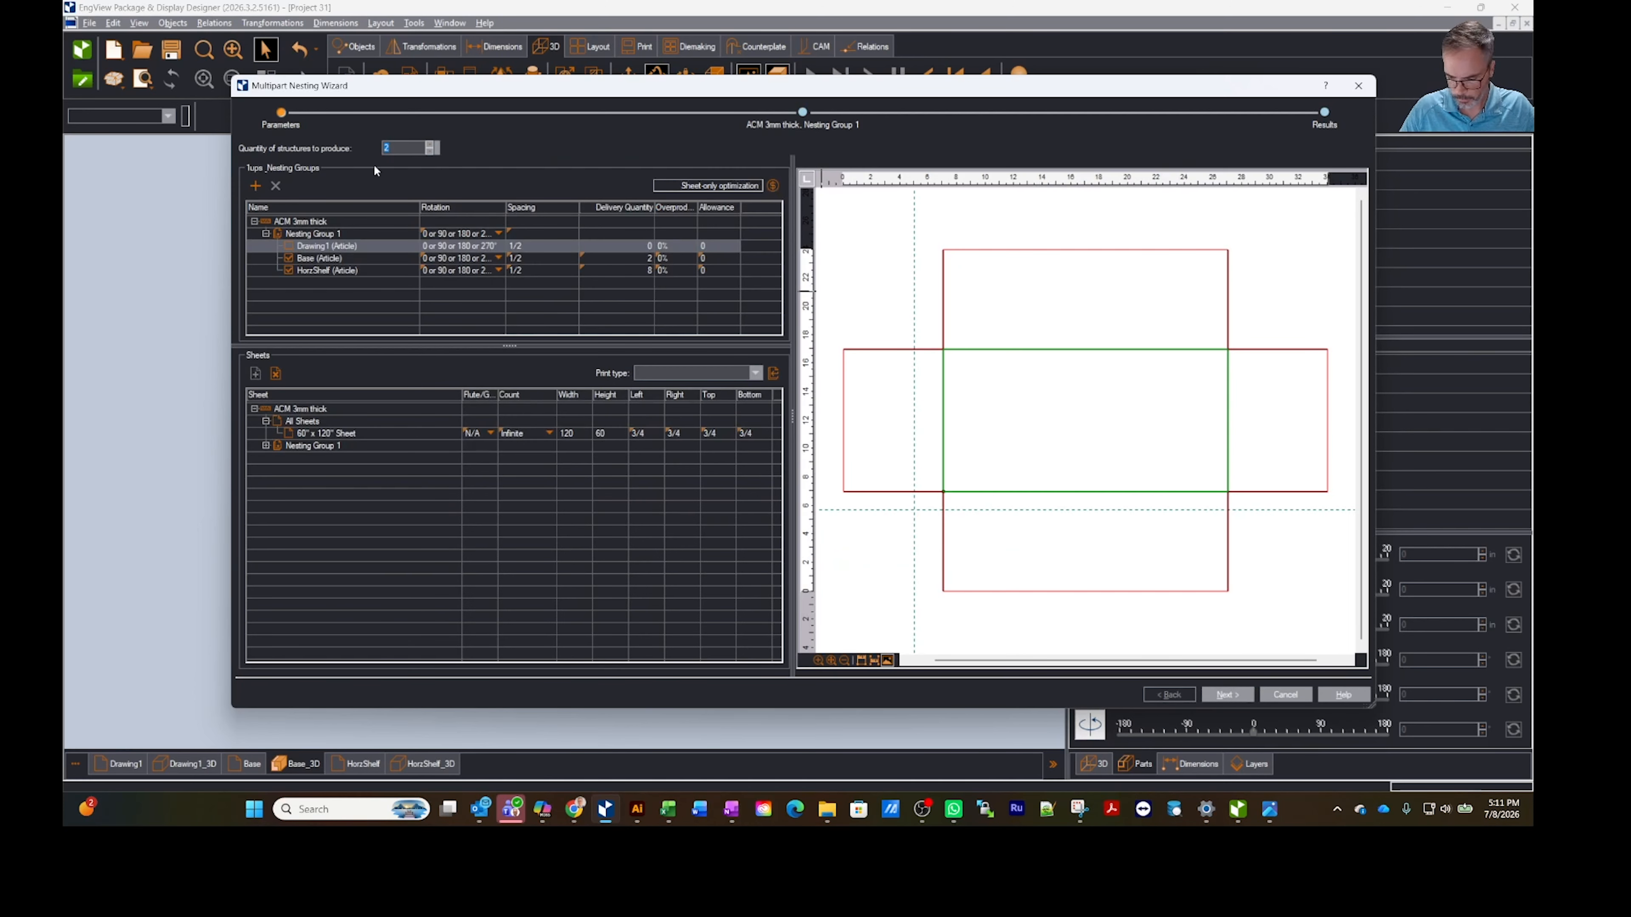
left_click(1217, 696)
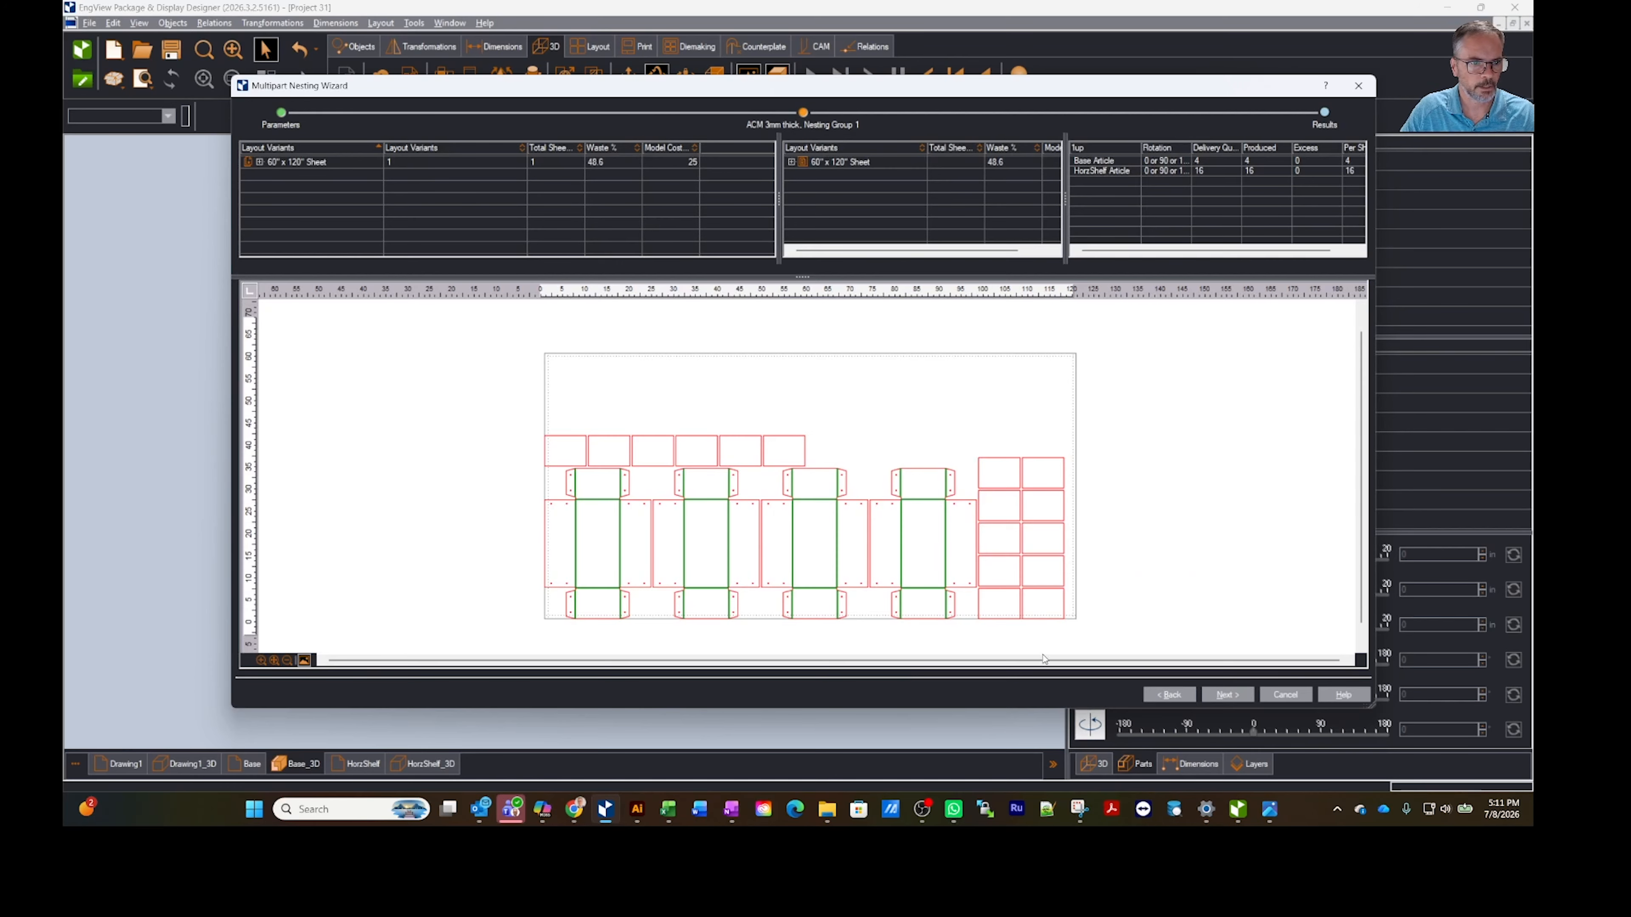
left_click(1227, 695)
left_click(1227, 696)
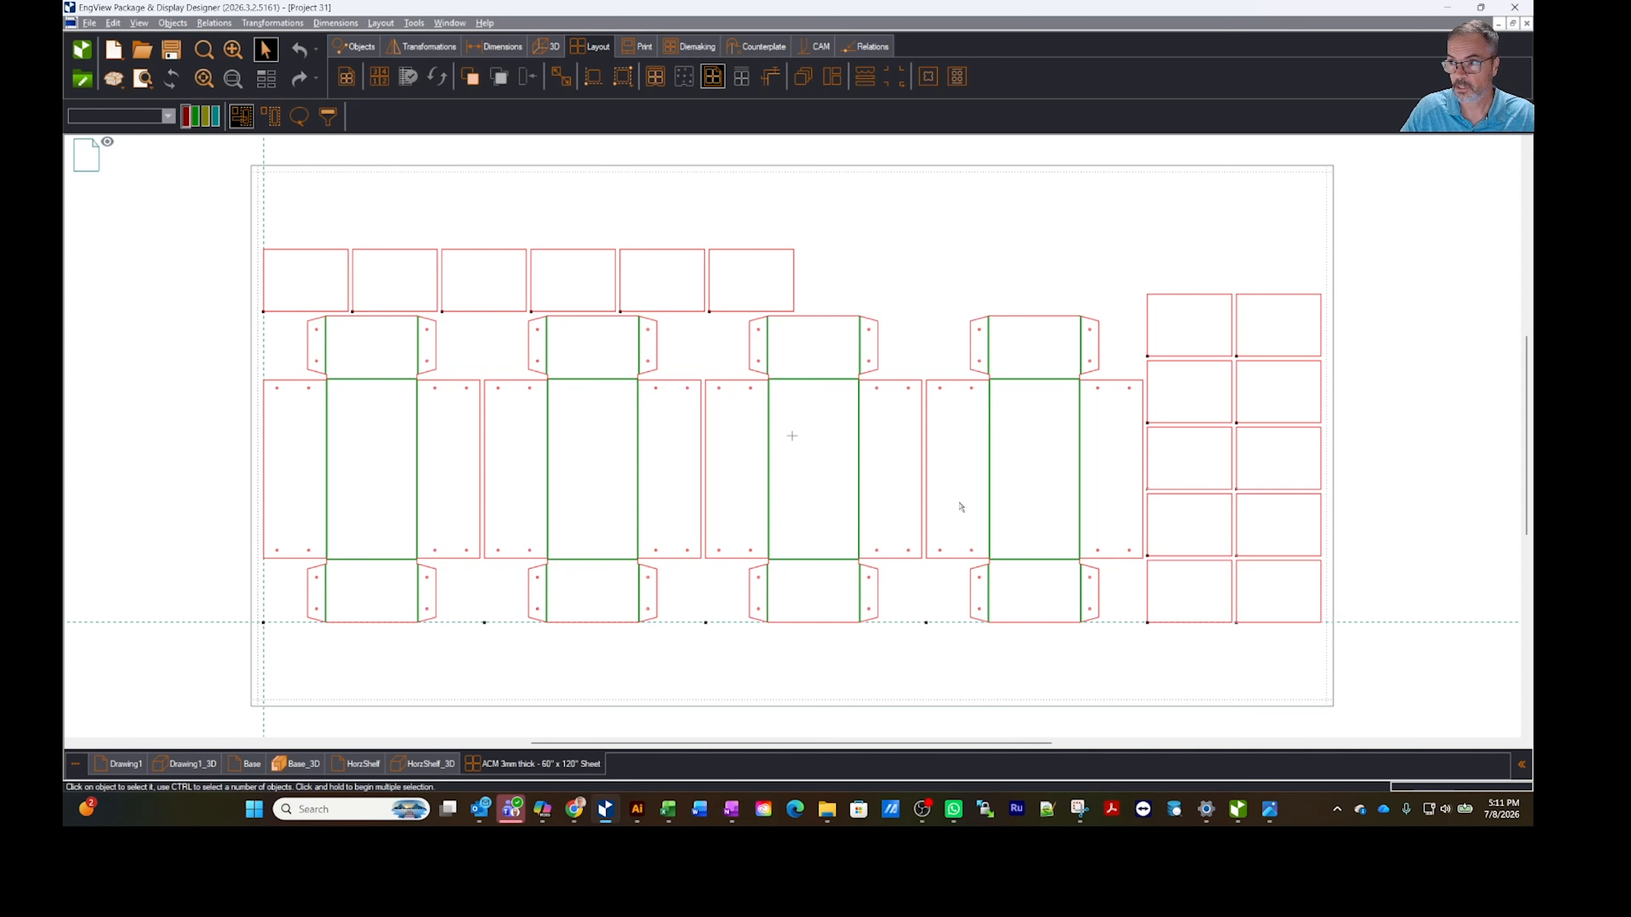
left_click(657, 598)
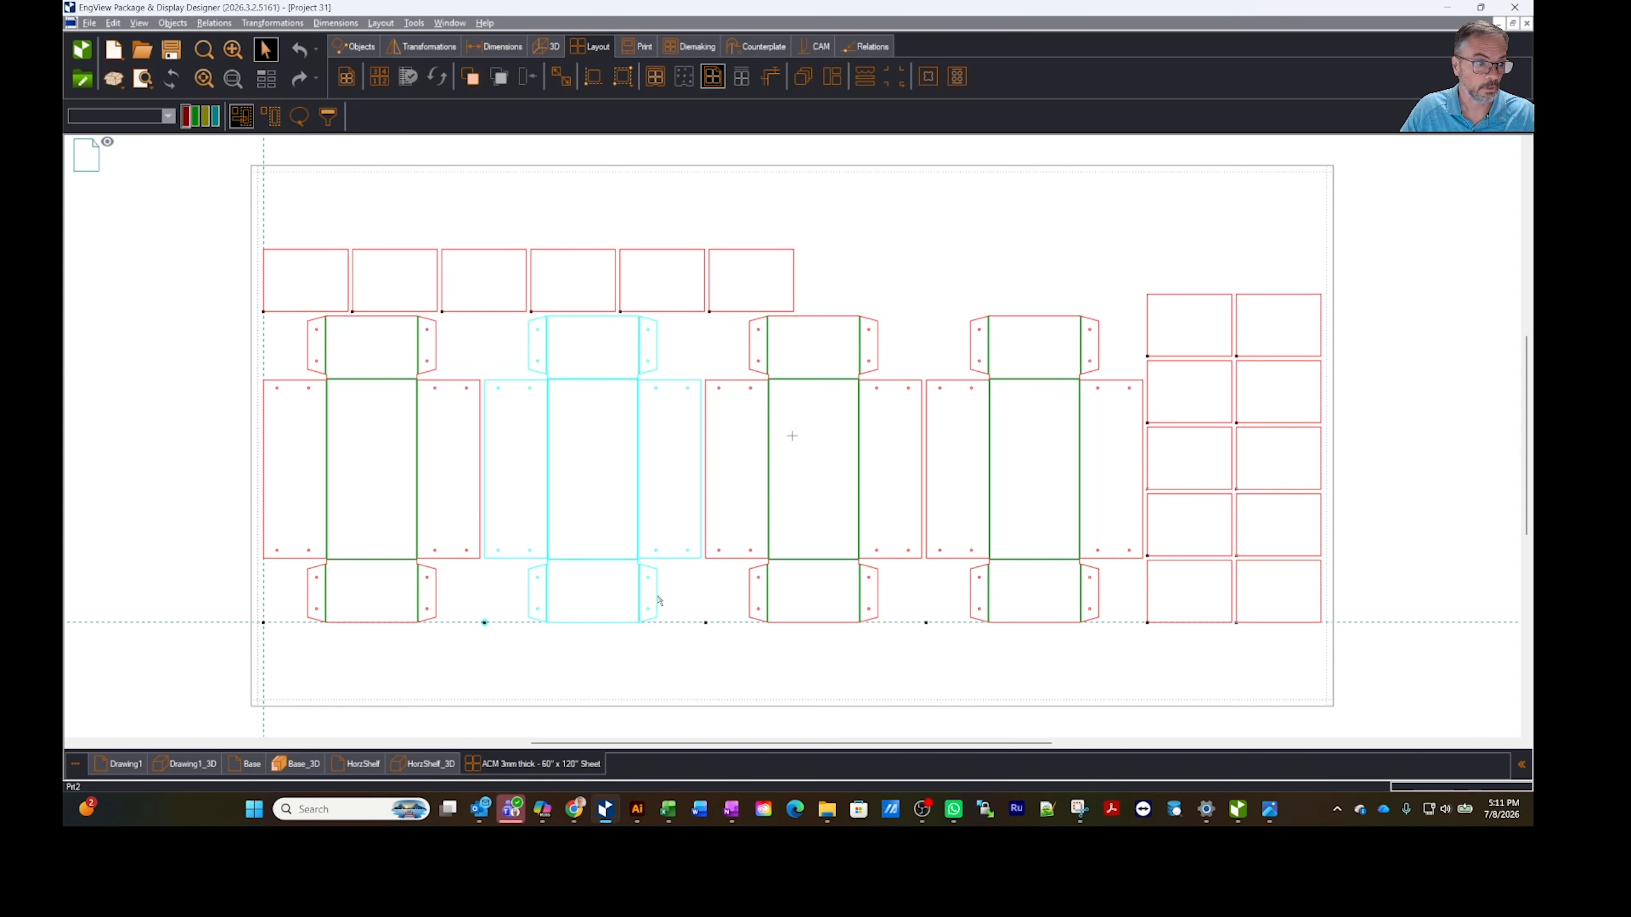
Step: Change the Base drawing's material to ACM 6mm thick and inspect the box with its shelves in the Base_3D model from another angle
left_click(296, 764)
left_click(251, 763)
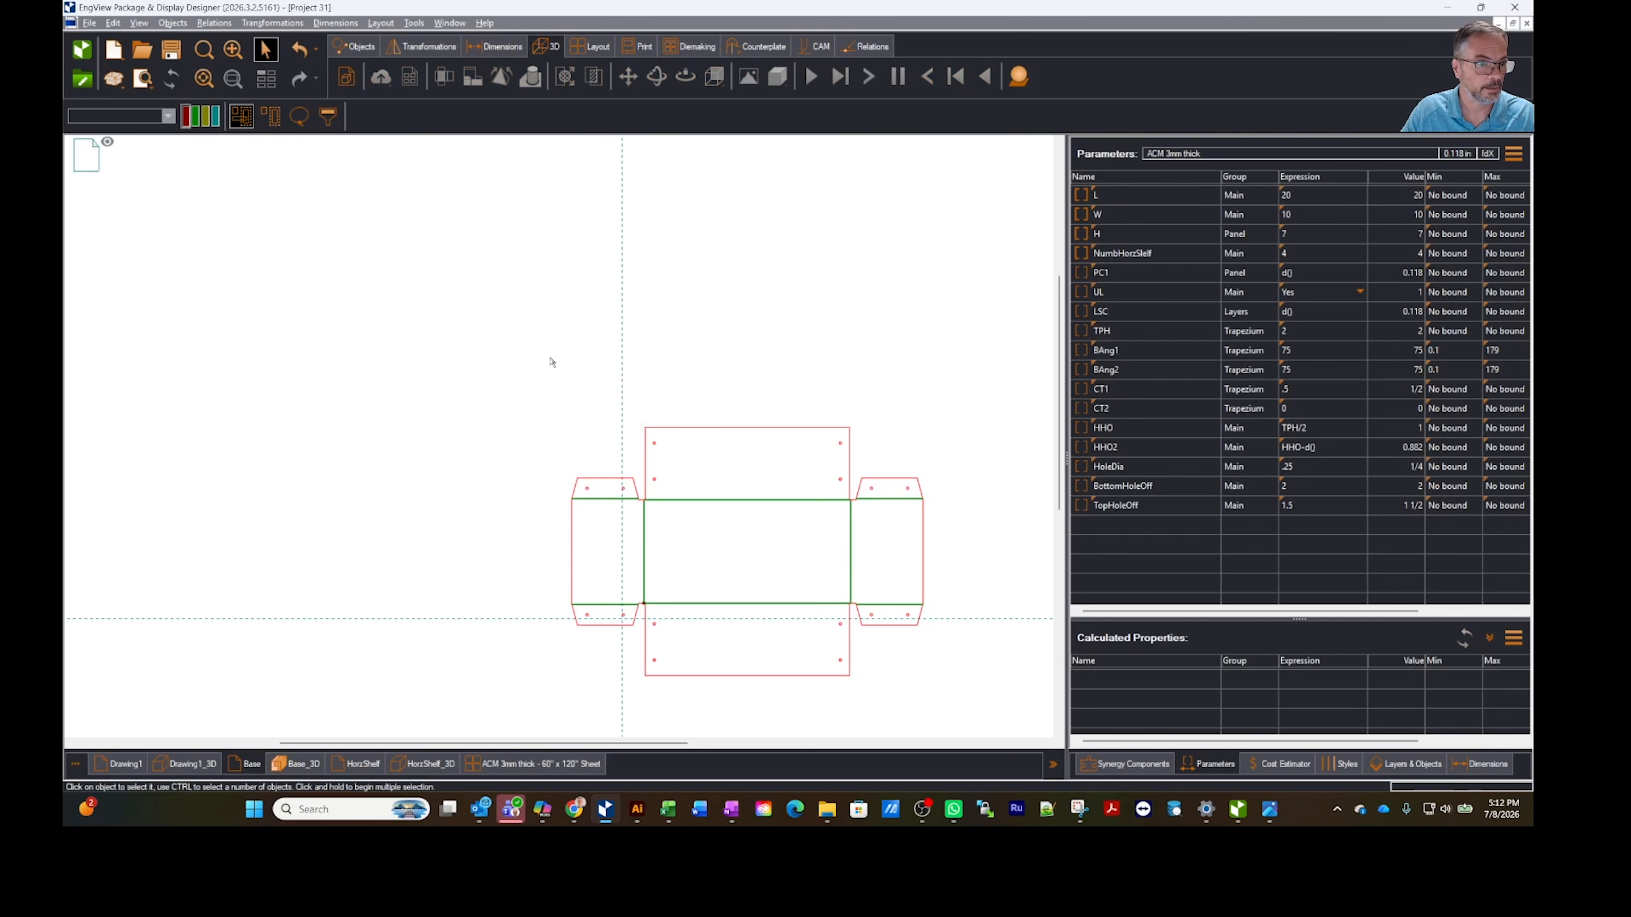
right_click(88, 161)
left_click(133, 171)
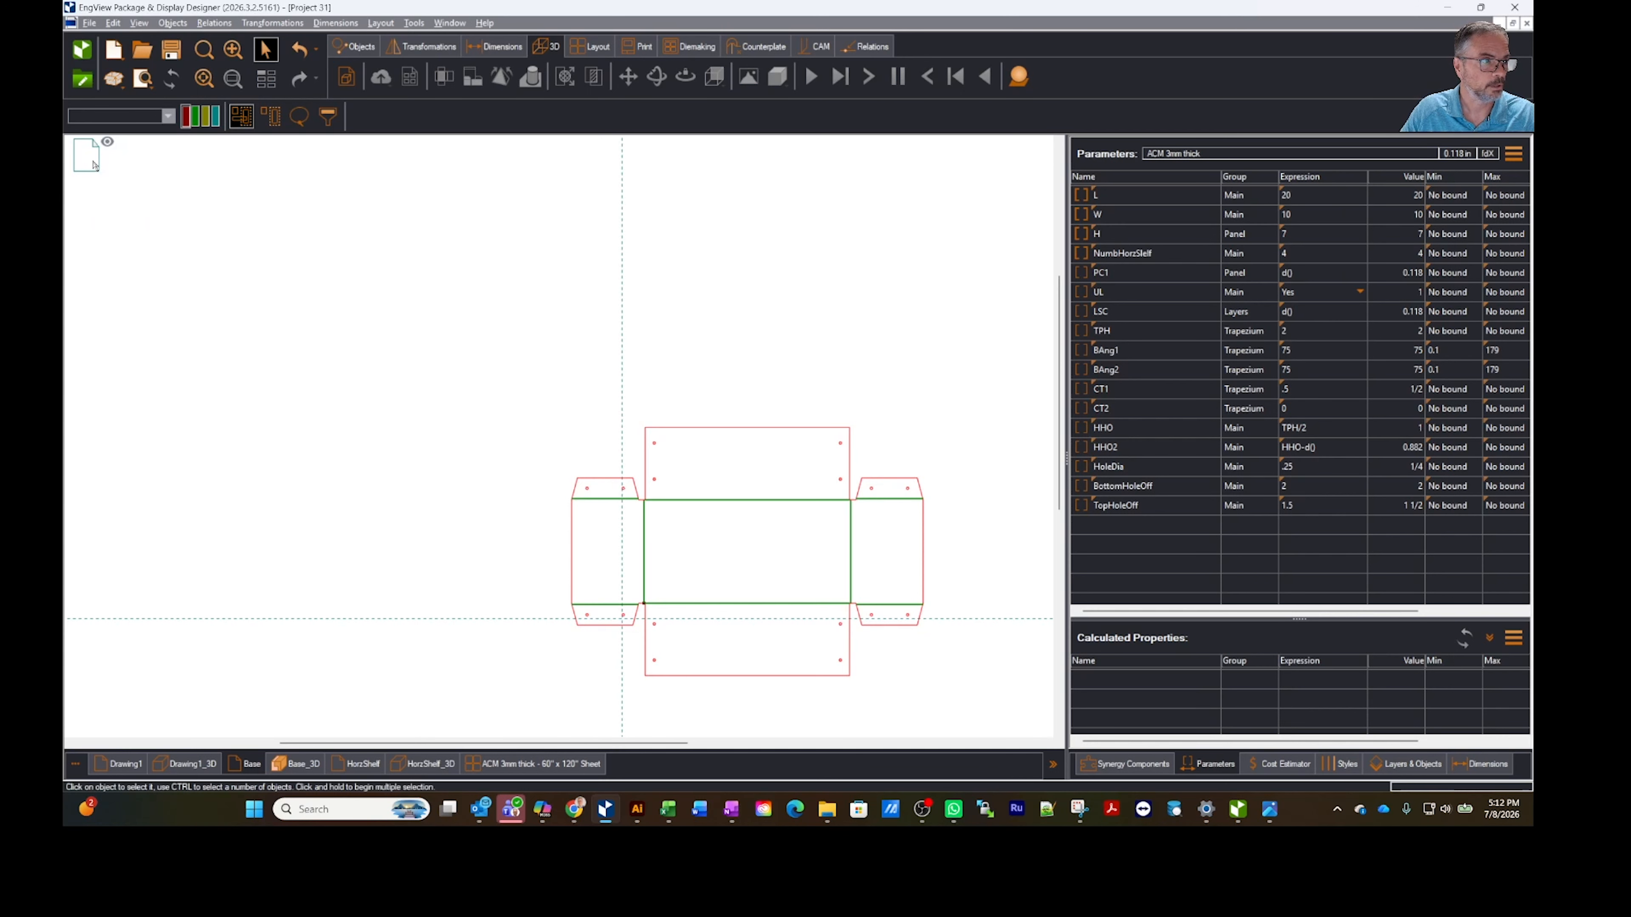
left_click(828, 466)
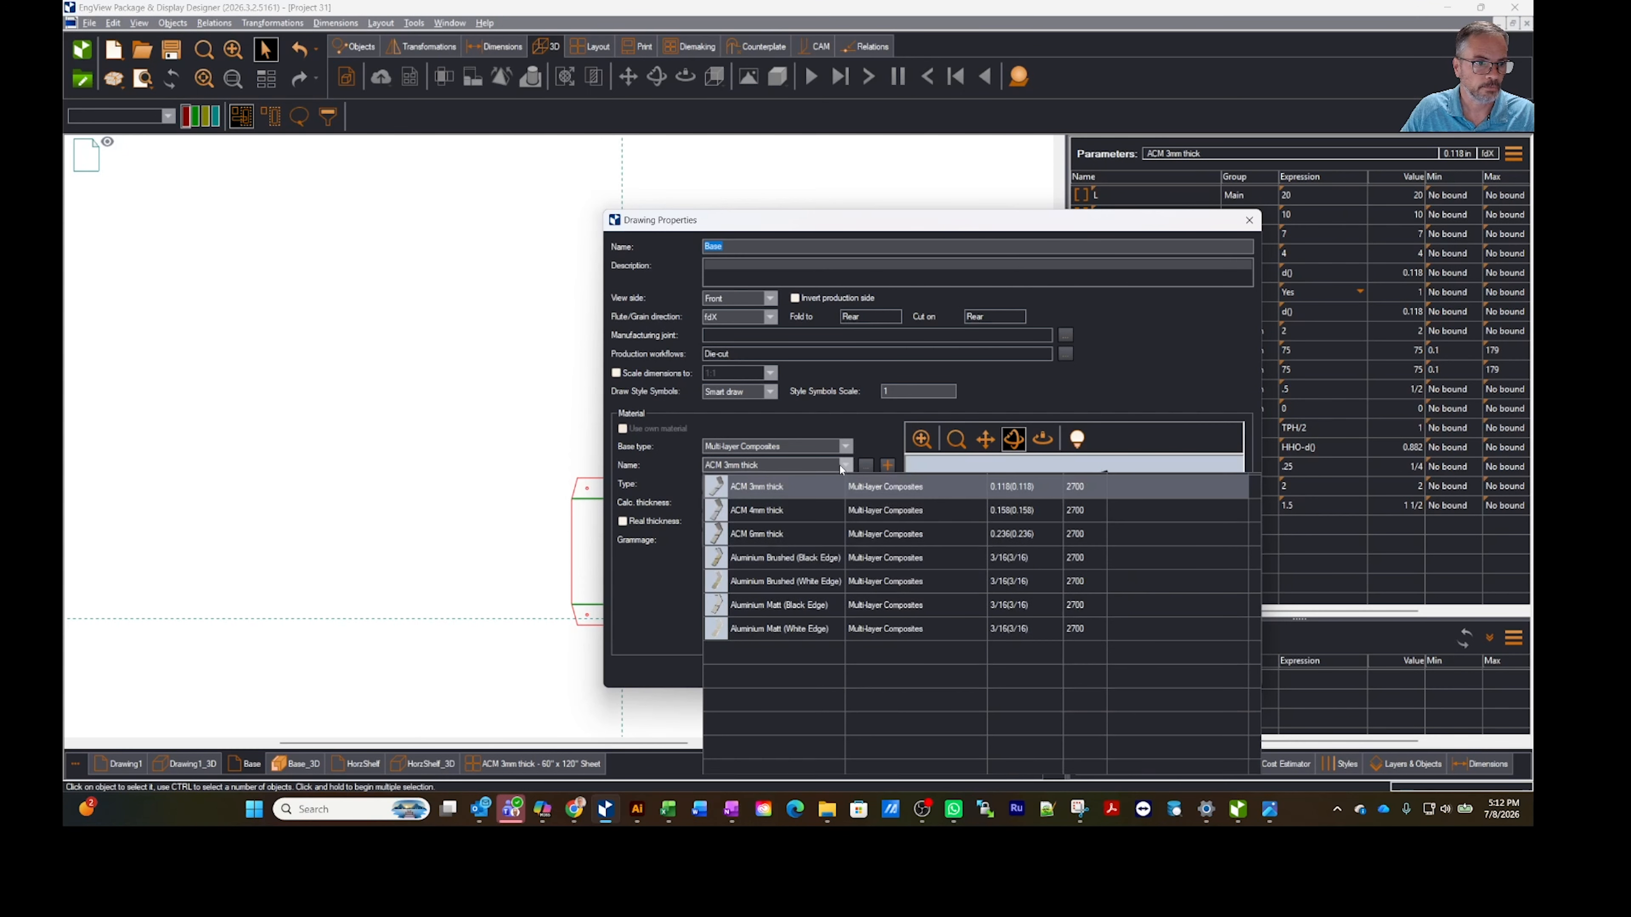
left_click(793, 514)
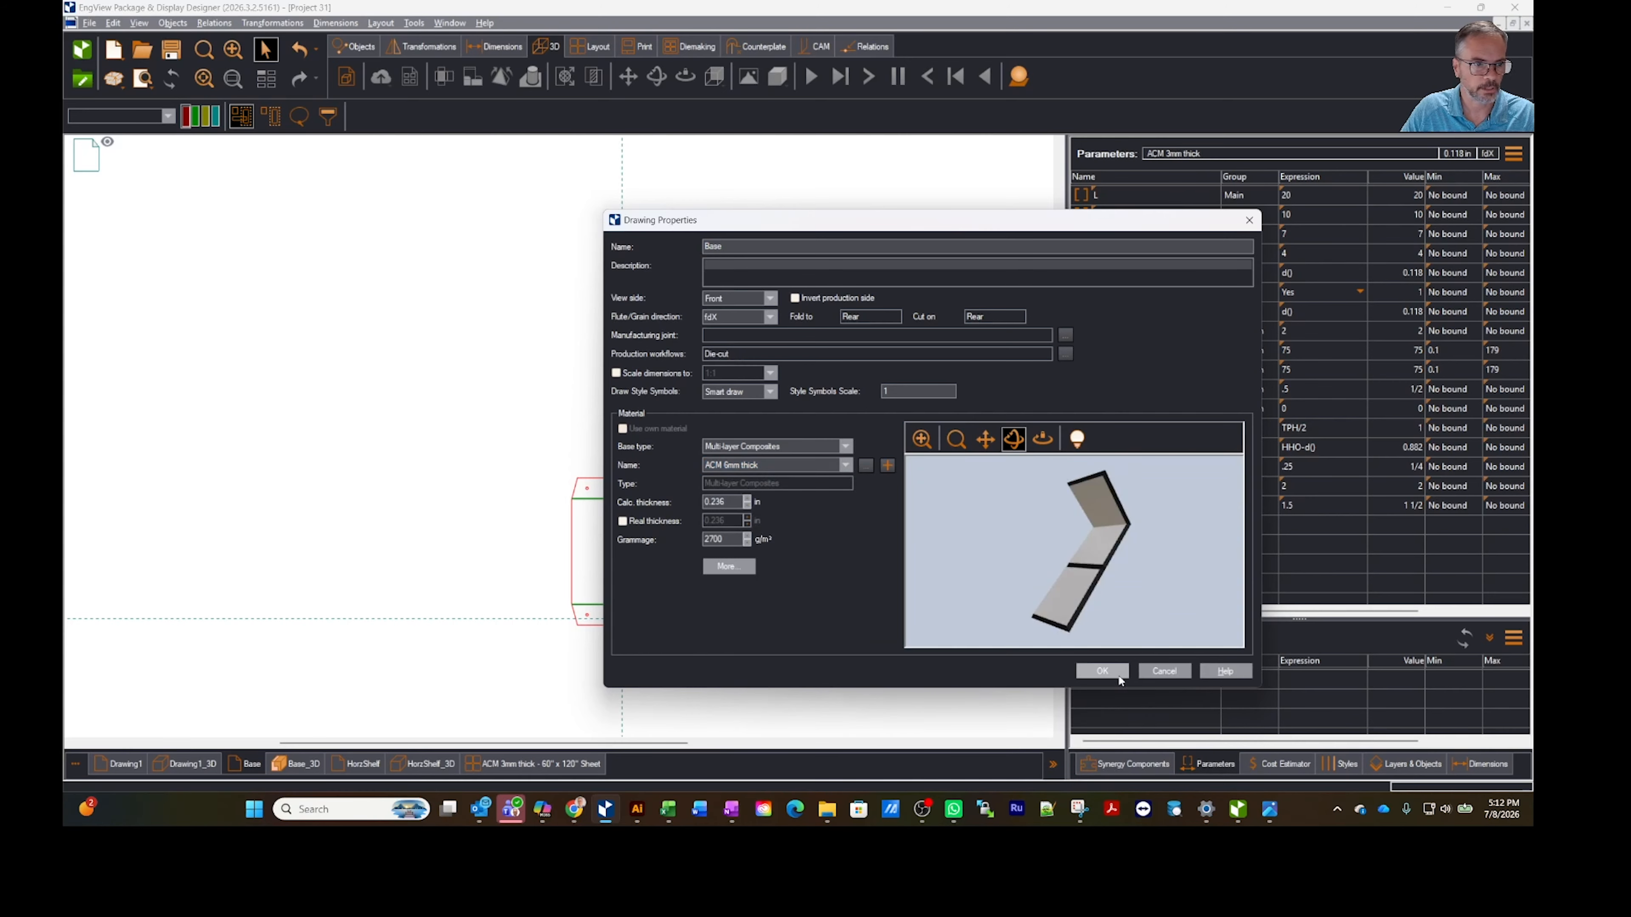
left_click(1100, 671)
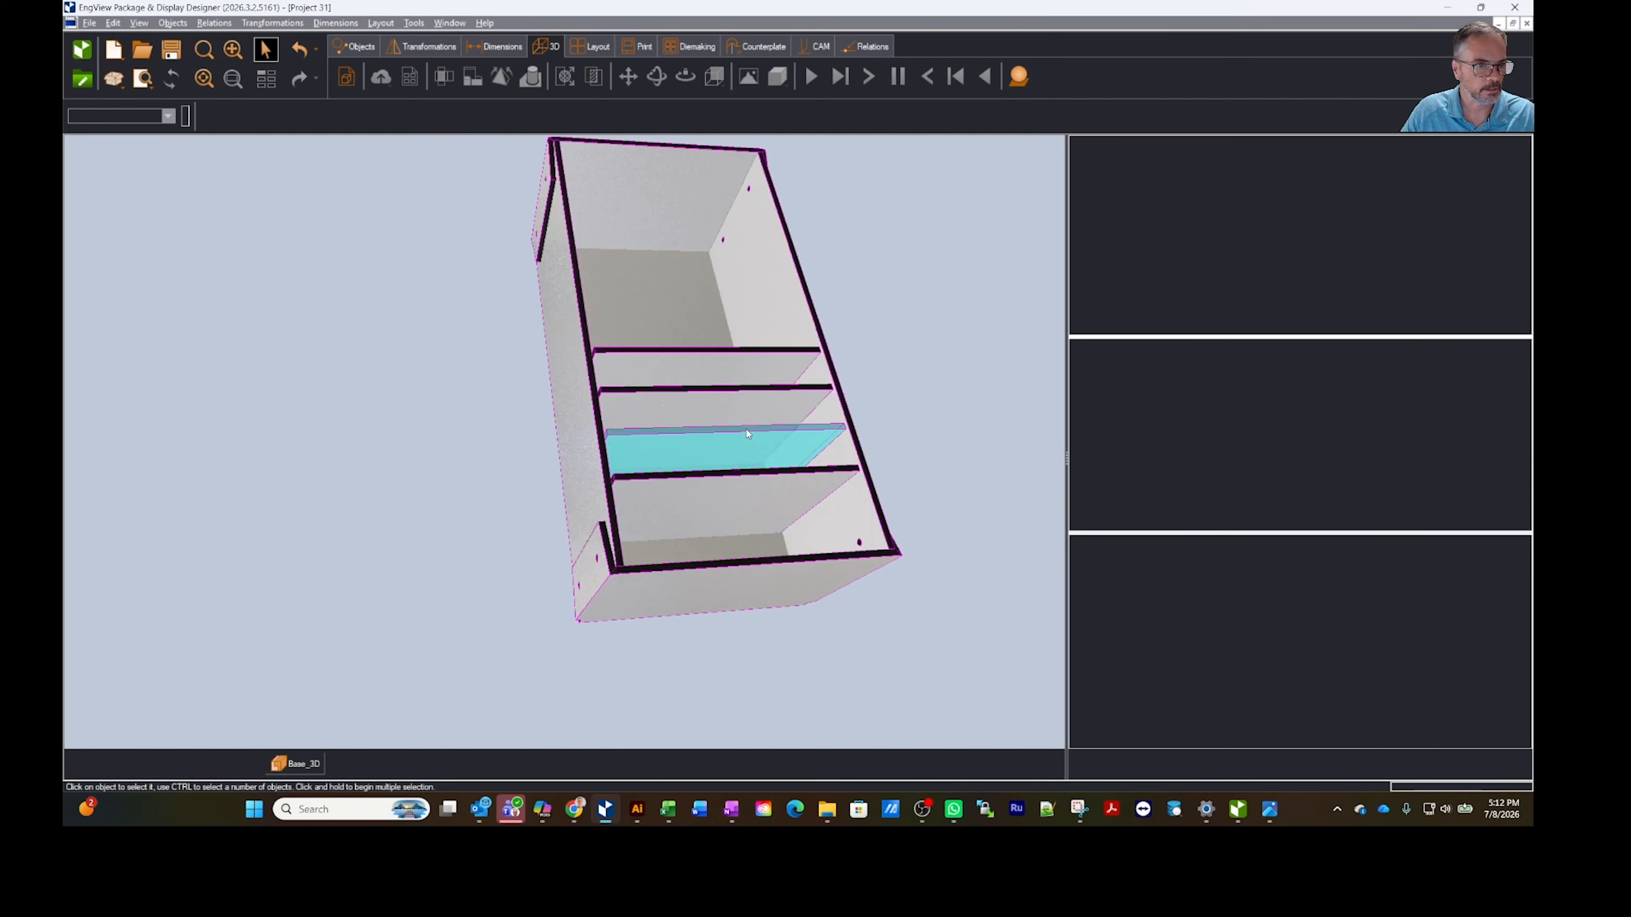
left_click_drag(499, 380, 904, 280)
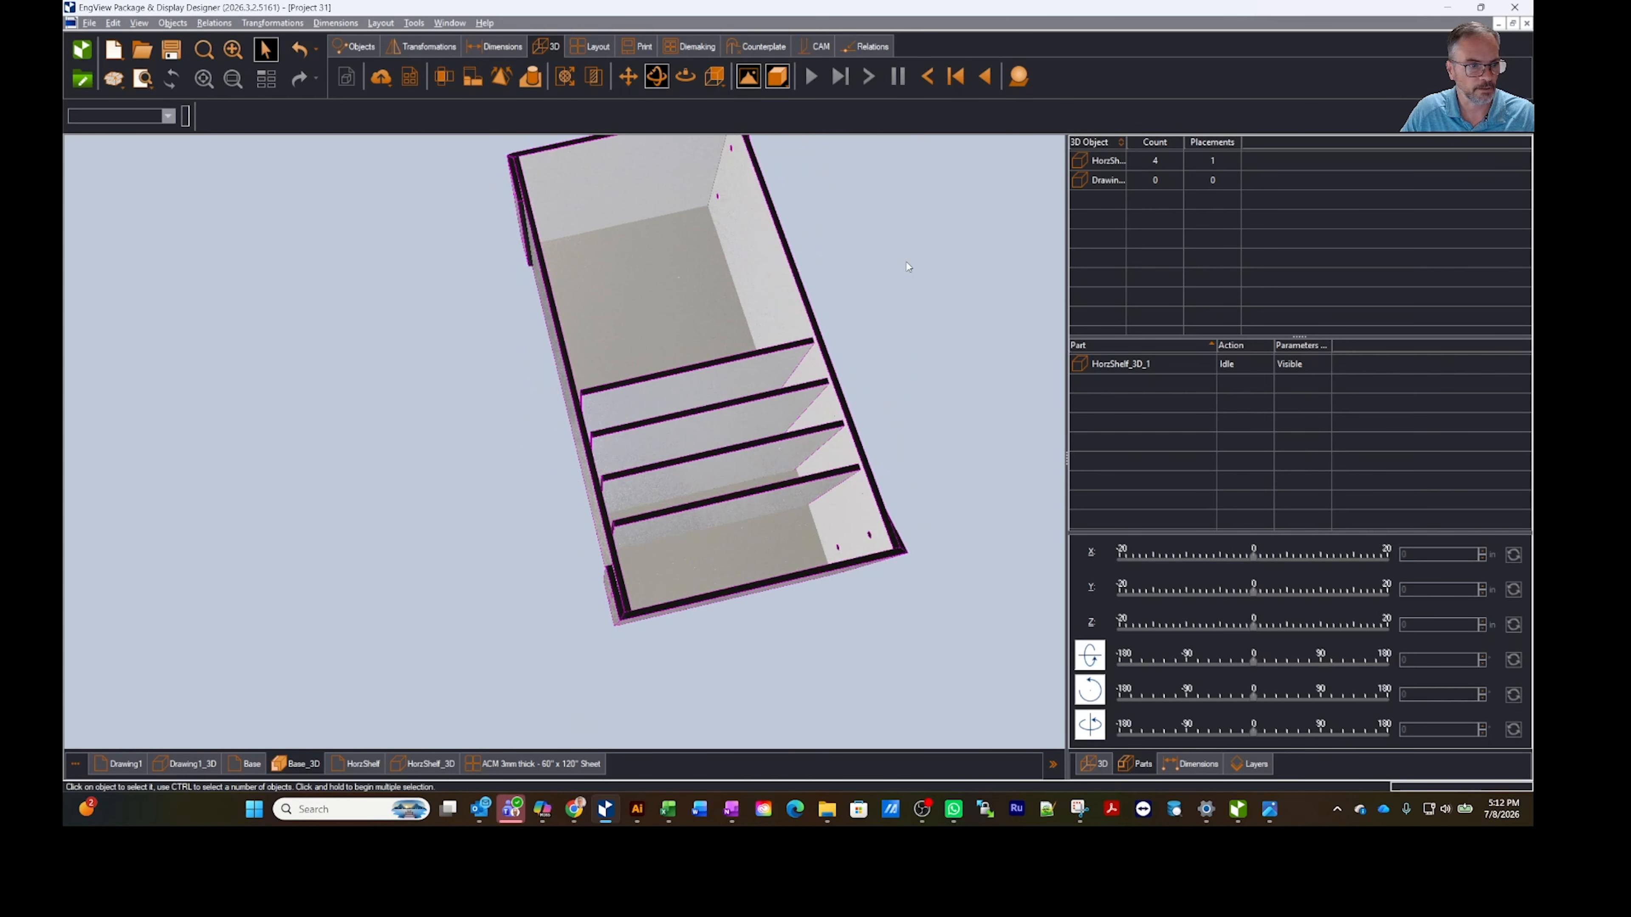